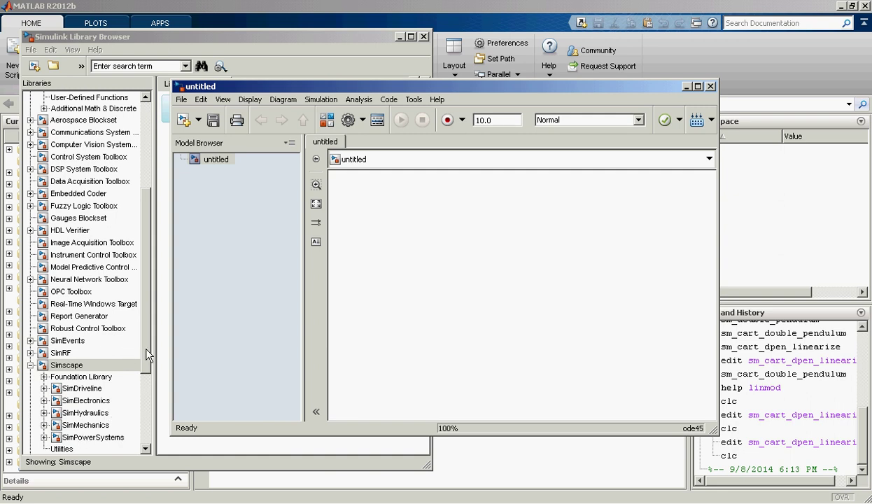
Step: Arrange the model window beside a narrower library browser and open the SimMechanics First Generation library
{"action": "left_click_drag", "start_coordinate": [327, 89], "coordinate": [448, 83]}
{"action": "left_click_drag", "start_coordinate": [422, 463], "coordinate": [359, 466]}
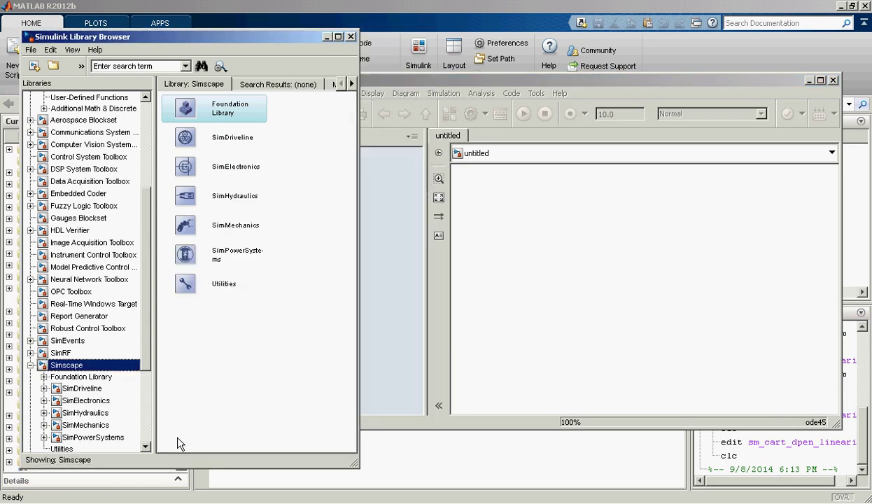
{"action": "left_click", "coordinate": [82, 425]}
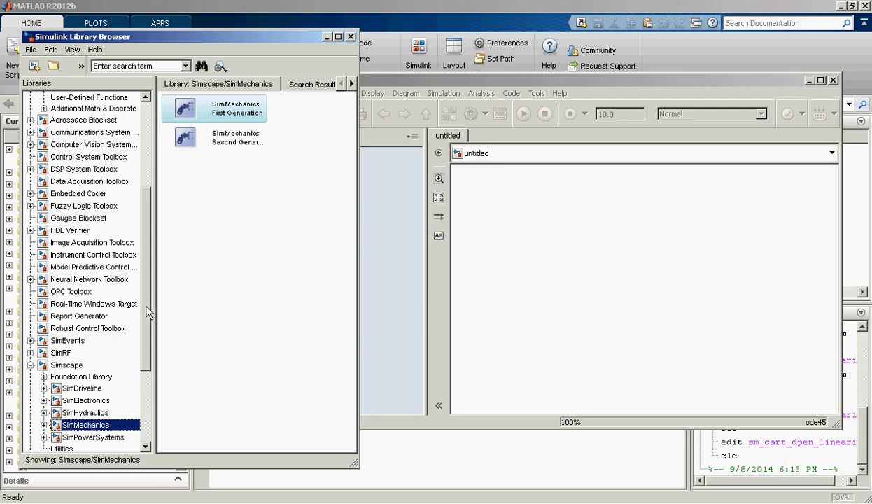
{"action": "double_click", "coordinate": [185, 116]}
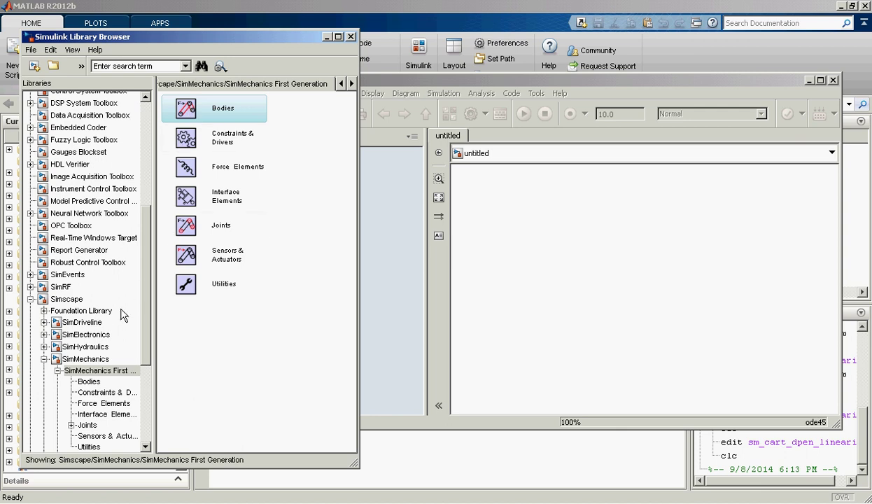
Step: Open the Translational Elements library within the Mechanical section of the Simscape Foundation Library, widening the library tree
{"action": "left_click", "coordinate": [44, 311]}
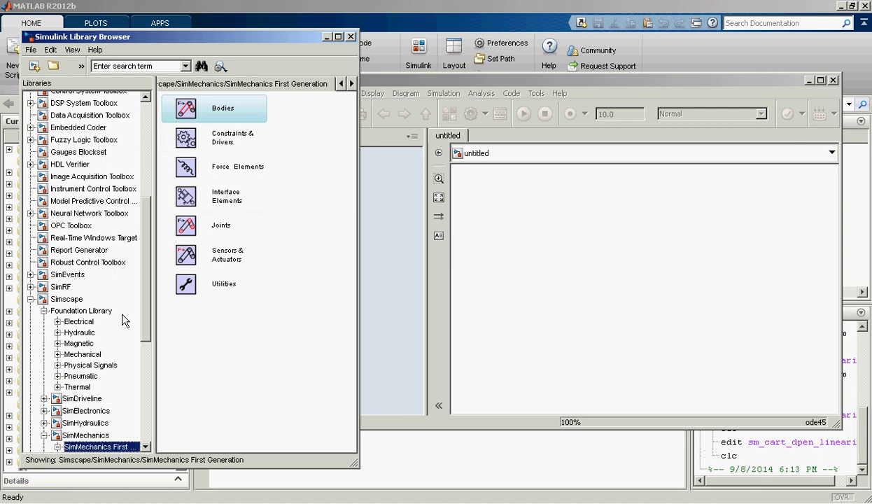
{"action": "left_click", "coordinate": [58, 355]}
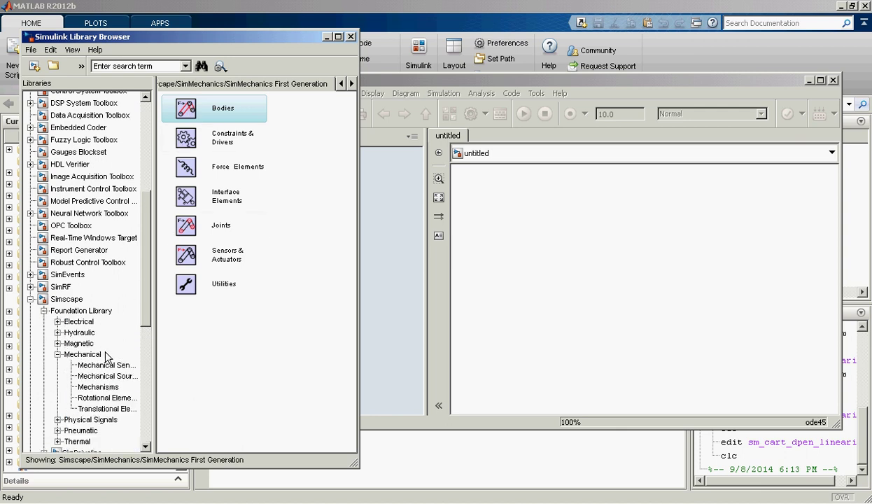
{"action": "left_click", "coordinate": [105, 355]}
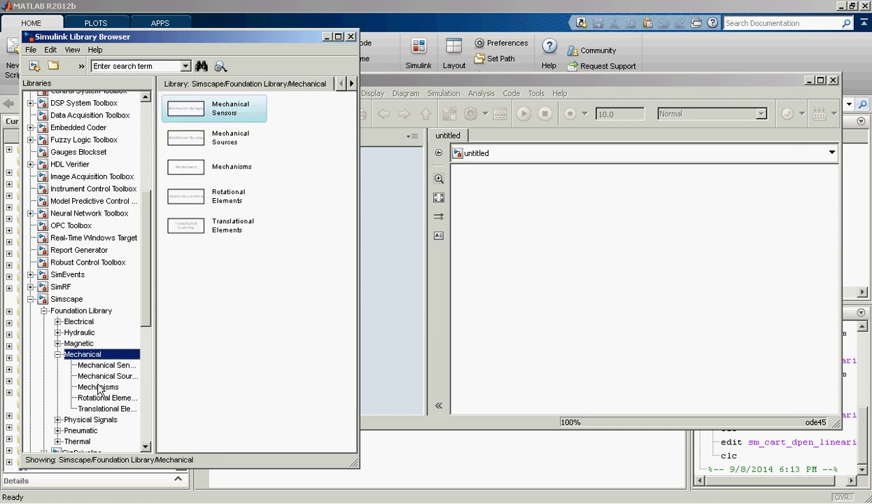
{"action": "left_click_drag", "start_coordinate": [156, 387], "coordinate": [176, 388]}
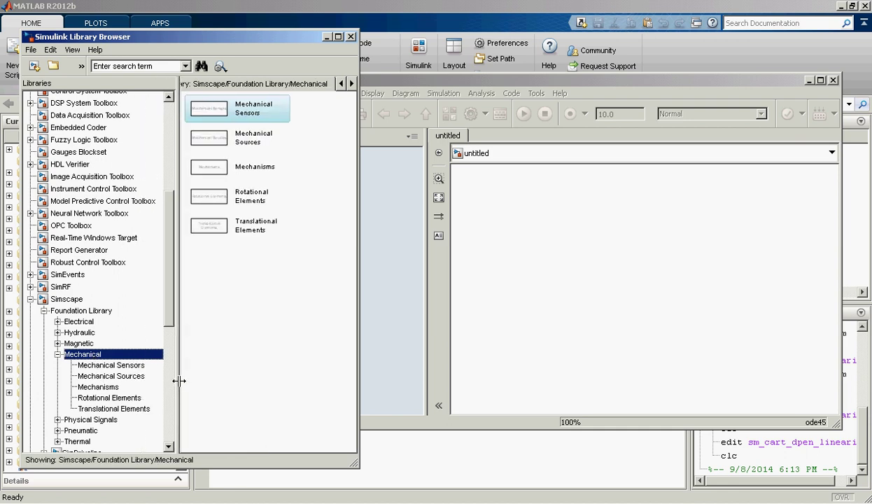
{"action": "left_click", "coordinate": [136, 410]}
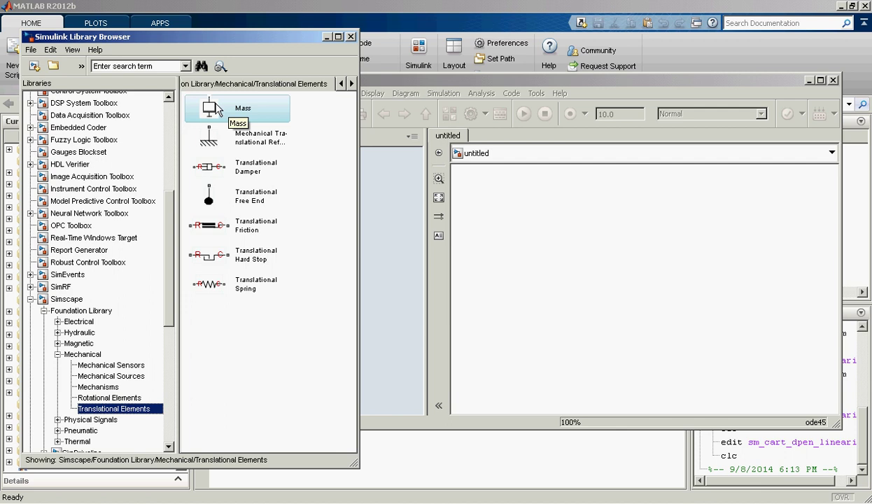
Step: Add a Mass block and a Translational Damper block to the untitled model
{"action": "left_click_drag", "start_coordinate": [217, 104], "coordinate": [390, 170]}
{"action": "left_click_drag", "start_coordinate": [537, 218], "coordinate": [603, 256]}
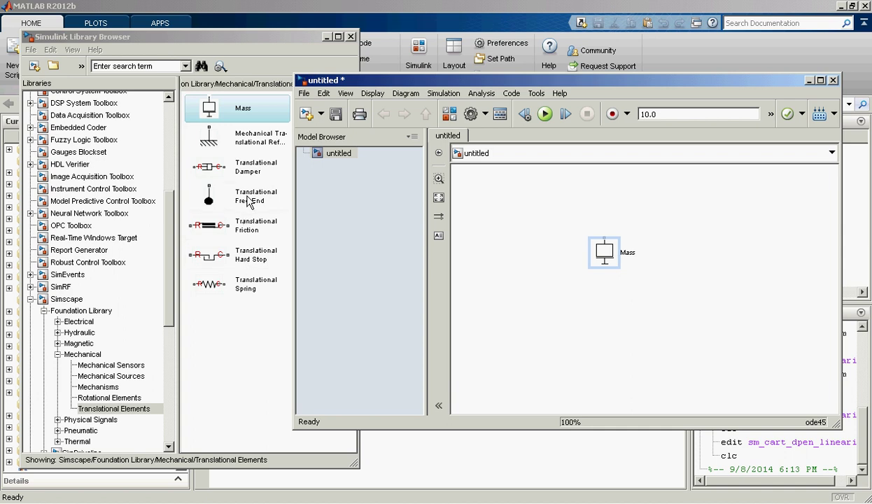
{"action": "left_click", "coordinate": [248, 173]}
{"action": "left_click_drag", "start_coordinate": [248, 172], "coordinate": [651, 308]}
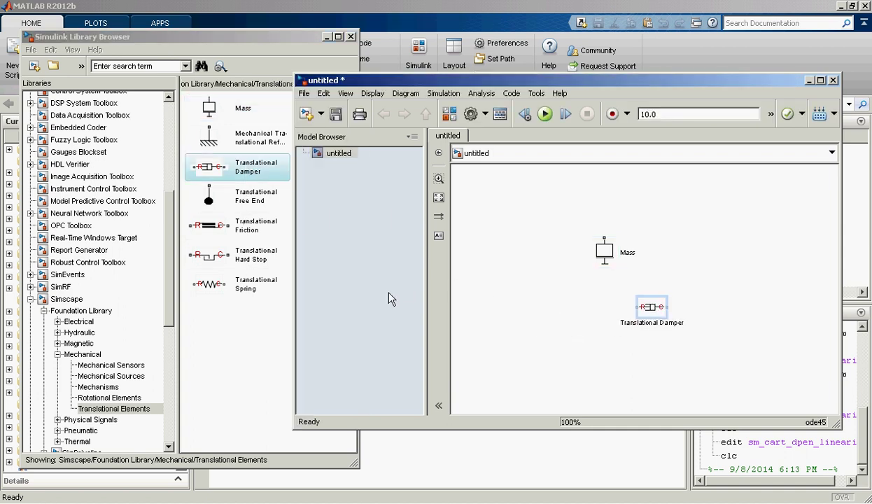
Step: Add a Translational Spring block and a Mechanical Translational Reference block to the model
{"action": "left_click", "coordinate": [252, 285]}
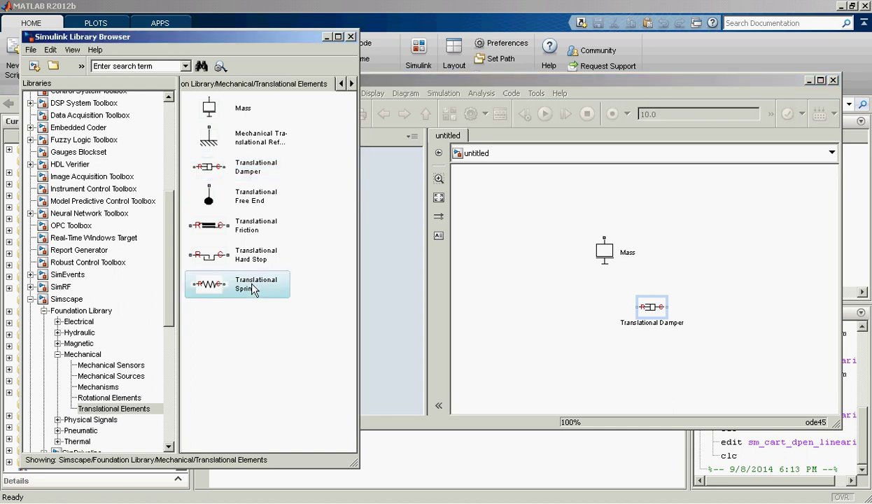
{"action": "left_click_drag", "start_coordinate": [252, 288], "coordinate": [640, 346]}
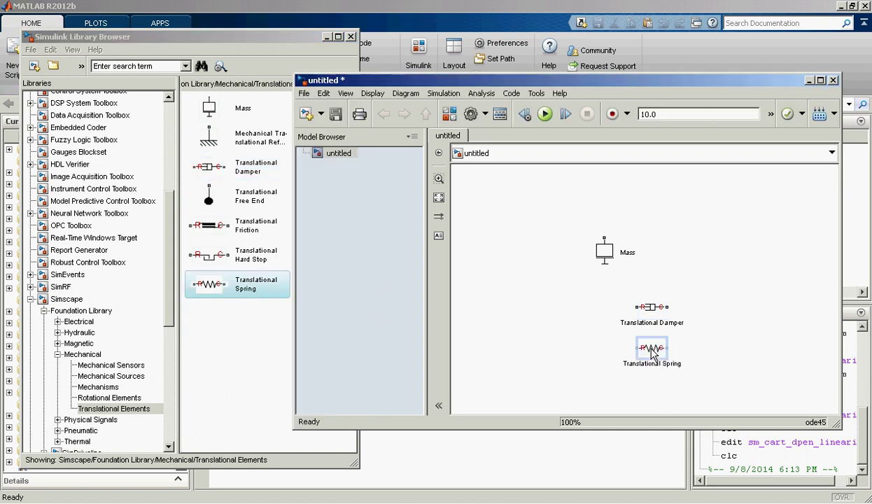
{"action": "left_click", "coordinate": [654, 351]}
{"action": "left_click_drag", "start_coordinate": [208, 140], "coordinate": [567, 326]}
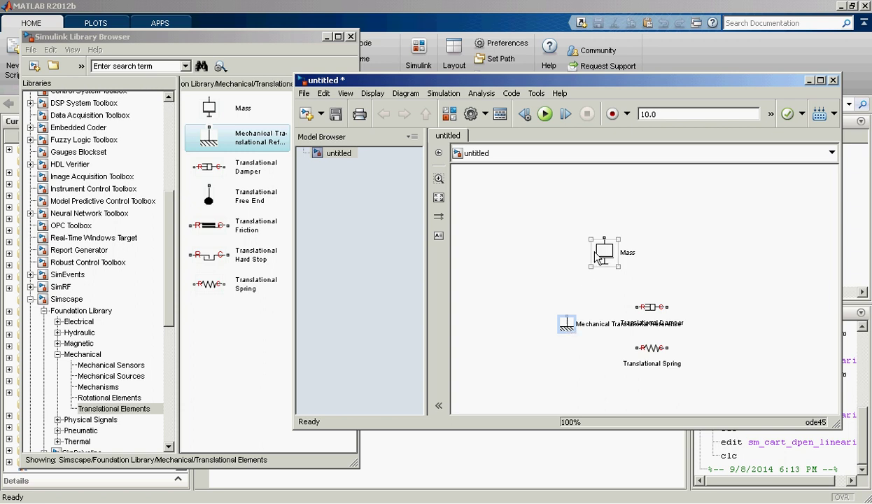
Step: Spread the blocks out, moving the Mass and the reference away from the others and the Translational Damper above the spring
{"action": "left_click_drag", "start_coordinate": [597, 252], "coordinate": [551, 229]}
{"action": "left_click_drag", "start_coordinate": [565, 325], "coordinate": [541, 339]}
{"action": "left_click", "coordinate": [556, 239]}
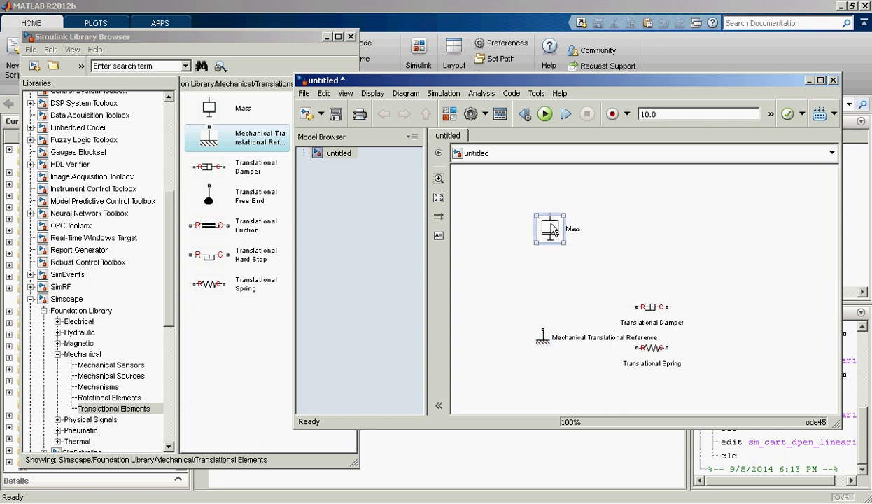
{"action": "left_click_drag", "start_coordinate": [556, 239], "coordinate": [573, 235]}
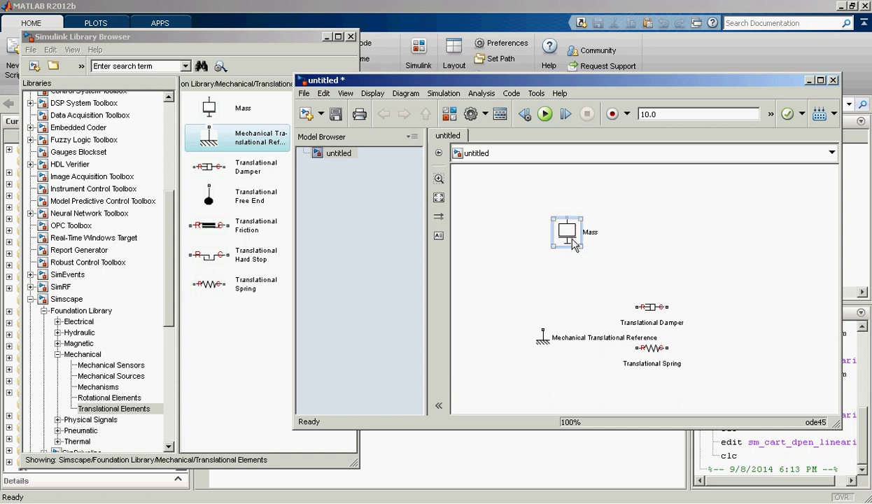
{"action": "left_click", "coordinate": [616, 241]}
{"action": "left_click", "coordinate": [651, 309]}
{"action": "left_click_drag", "start_coordinate": [651, 309], "coordinate": [651, 212]}
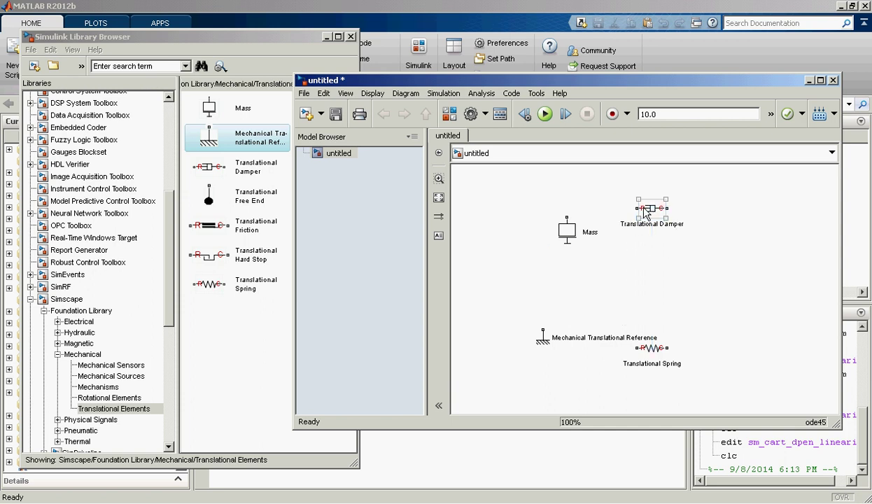
Step: Examine the Translational Damper's block parameters and close them without changes
{"action": "left_click", "coordinate": [650, 214]}
{"action": "double_click", "coordinate": [652, 209]}
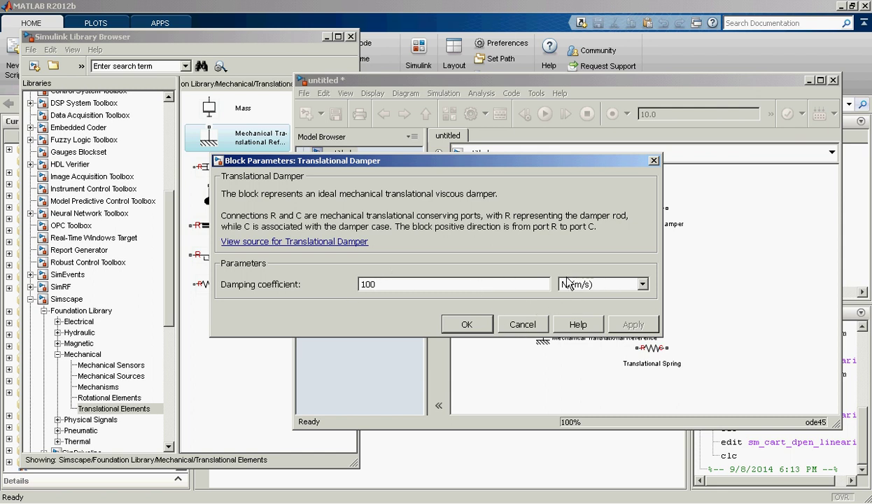
{"action": "left_click", "coordinate": [517, 321]}
Step: Reposition the Mass, place the Translational Spring just below the damper, and move the Mechanical Translational Reference below and right of the spring
{"action": "left_click_drag", "start_coordinate": [569, 232], "coordinate": [551, 241]}
{"action": "left_click", "coordinate": [584, 211]}
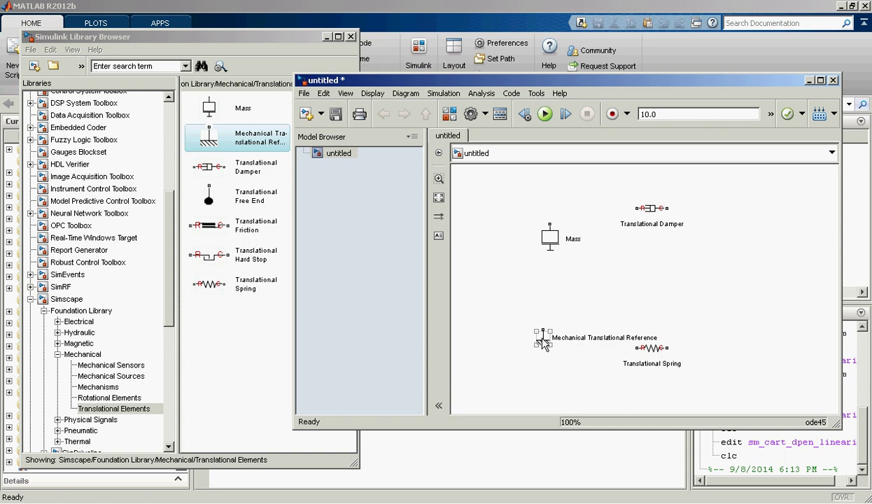
{"action": "left_click_drag", "start_coordinate": [543, 336], "coordinate": [690, 259]}
{"action": "left_click", "coordinate": [655, 350]}
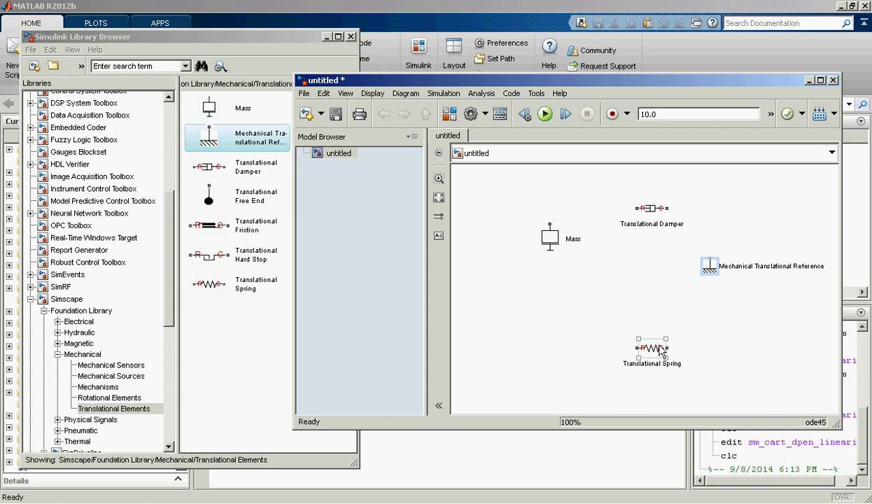
{"action": "left_click_drag", "start_coordinate": [656, 352], "coordinate": [656, 270]}
{"action": "left_click", "coordinate": [710, 277]}
{"action": "left_click_drag", "start_coordinate": [710, 279], "coordinate": [721, 343]}
{"action": "left_click_drag", "start_coordinate": [712, 274], "coordinate": [720, 336]}
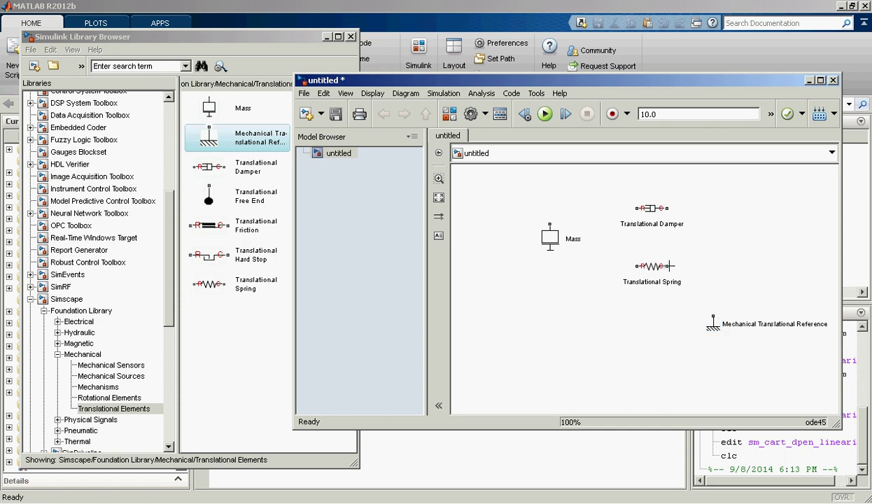
Step: Rotate the Mass block 90° clockwise so its port faces right
{"action": "left_click", "coordinate": [551, 240]}
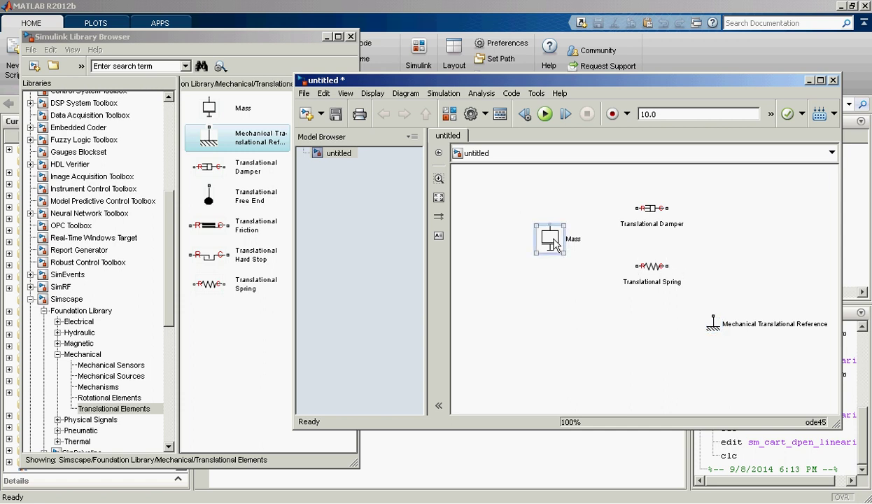
{"action": "right_click", "coordinate": [557, 245]}
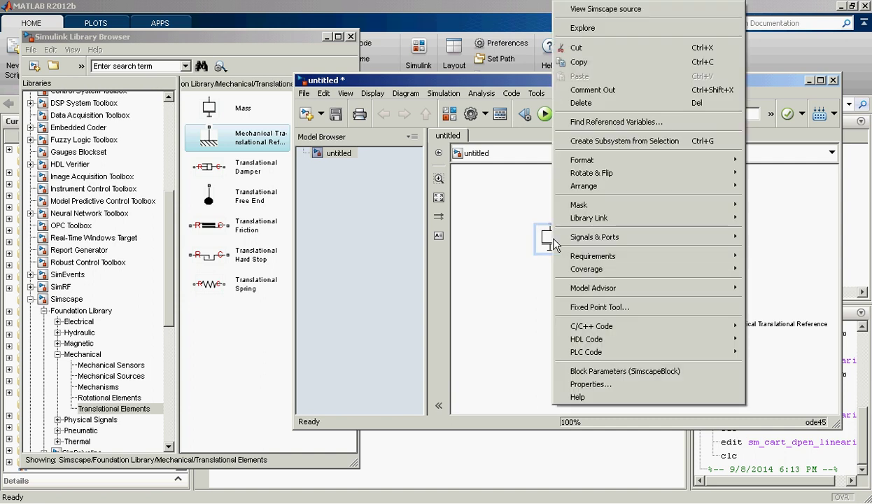
{"action": "mouse_move", "coordinate": [574, 242]}
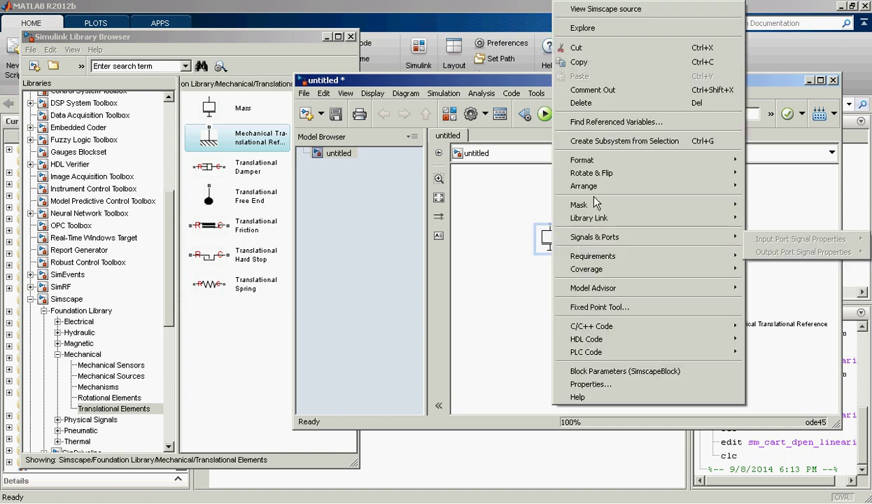
{"action": "mouse_move", "coordinate": [607, 173]}
{"action": "left_click", "coordinate": [541, 176]}
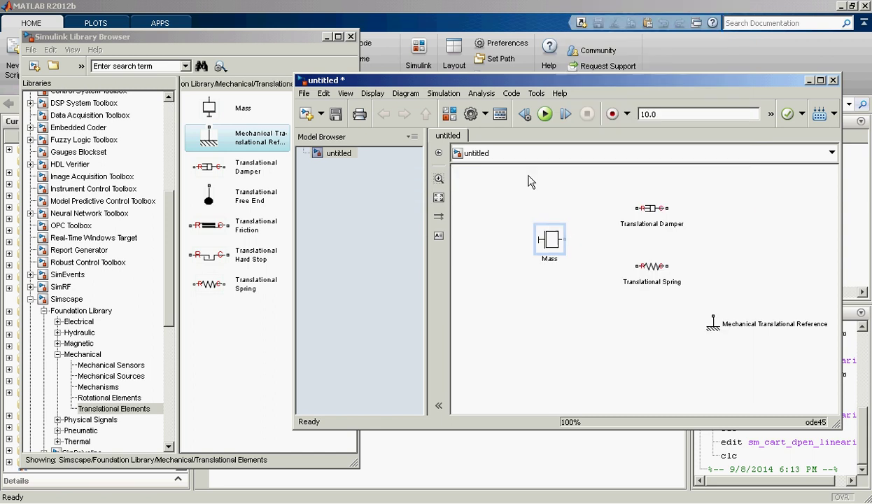
Step: Rotate the Translational Damper 90° clockwise and place it just below and right of the Mass
{"action": "left_click", "coordinate": [633, 226]}
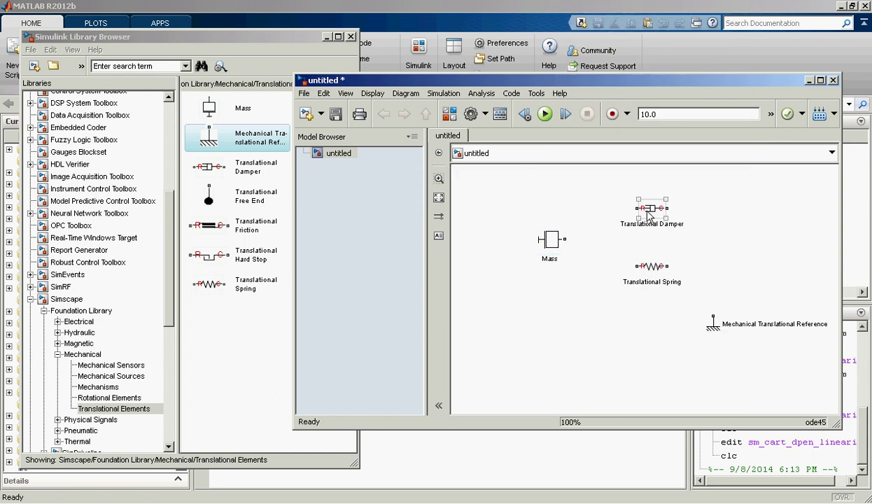
{"action": "key", "text": "ctrl+r"}
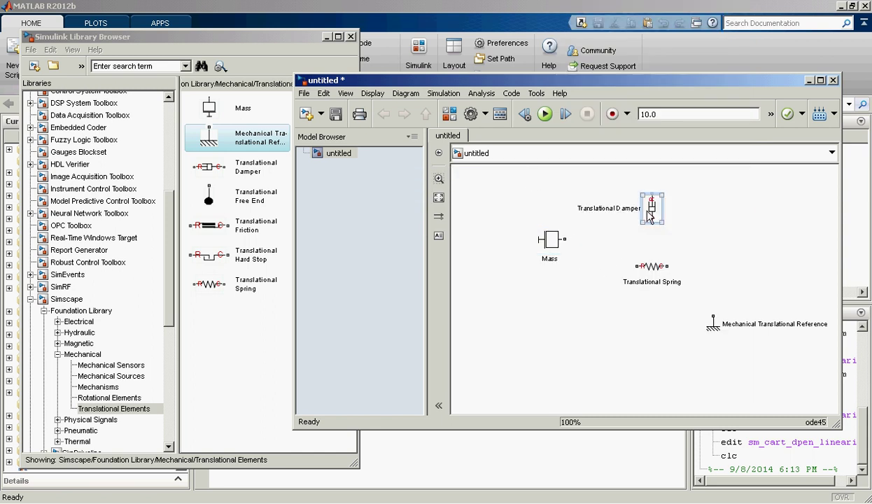
{"action": "left_click_drag", "start_coordinate": [648, 215], "coordinate": [573, 291]}
Step: Move the Translational Spring beside the damper and rotate it 90° clockwise
{"action": "left_click", "coordinate": [631, 279]}
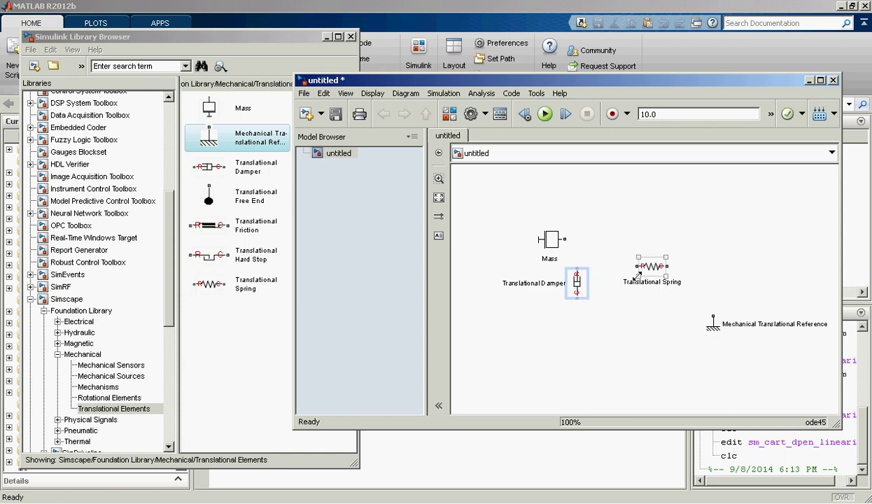
{"action": "left_click_drag", "start_coordinate": [651, 273], "coordinate": [620, 289]}
{"action": "key", "text": "ctrl+r"}
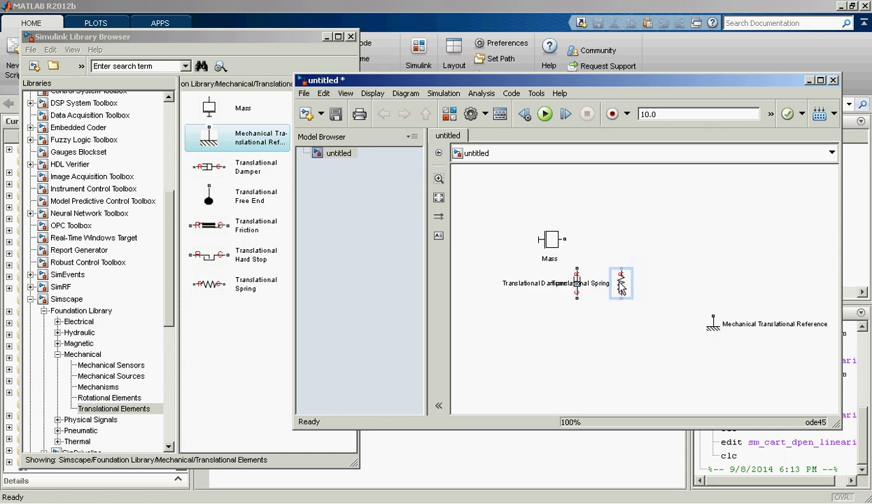
Step: Place the Mechanical Translational Reference below the damper and spring, and shift the spring right to clear the overlapping labels
{"action": "left_click_drag", "start_coordinate": [713, 326], "coordinate": [600, 335]}
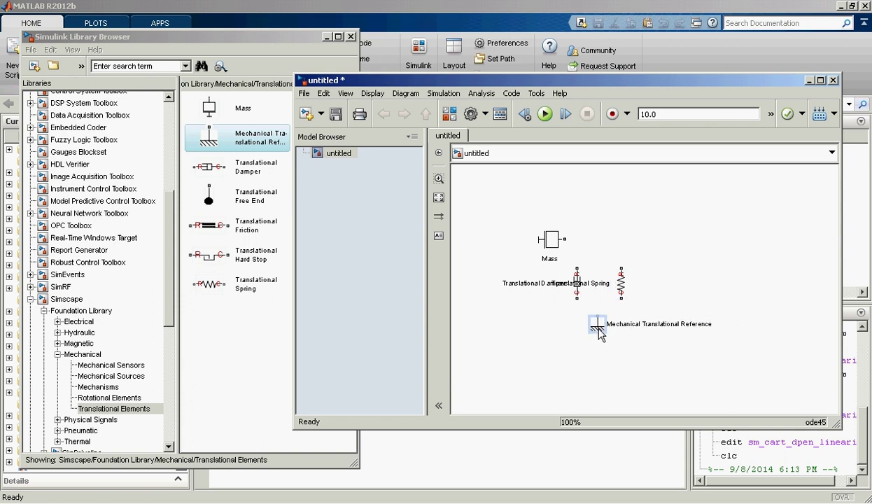
{"action": "left_click", "coordinate": [601, 285]}
{"action": "left_click", "coordinate": [622, 287]}
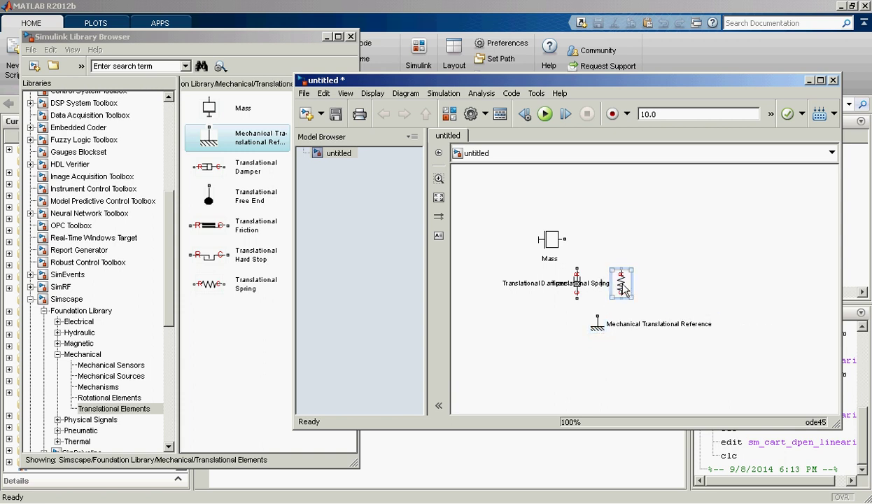
{"action": "left_click_drag", "start_coordinate": [623, 288], "coordinate": [657, 288]}
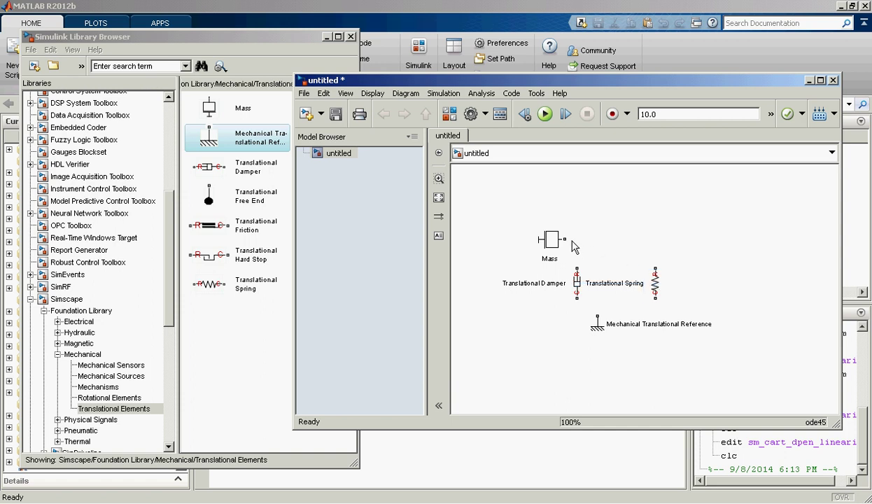
Step: Connect the Mass to the R ports of the damper and spring, and their C ports to the Mechanical Translational Reference
{"action": "mouse_move", "coordinate": [565, 239]}
{"action": "left_mouse_down"}
{"action": "mouse_move", "coordinate": [581, 253]}
{"action": "mouse_move", "coordinate": [565, 266]}
{"action": "mouse_move", "coordinate": [577, 268]}
{"action": "left_mouse_up"}
{"action": "mouse_move", "coordinate": [655, 266]}
{"action": "left_mouse_down"}
{"action": "mouse_move", "coordinate": [630, 240]}
{"action": "mouse_move", "coordinate": [577, 240]}
{"action": "left_mouse_up"}
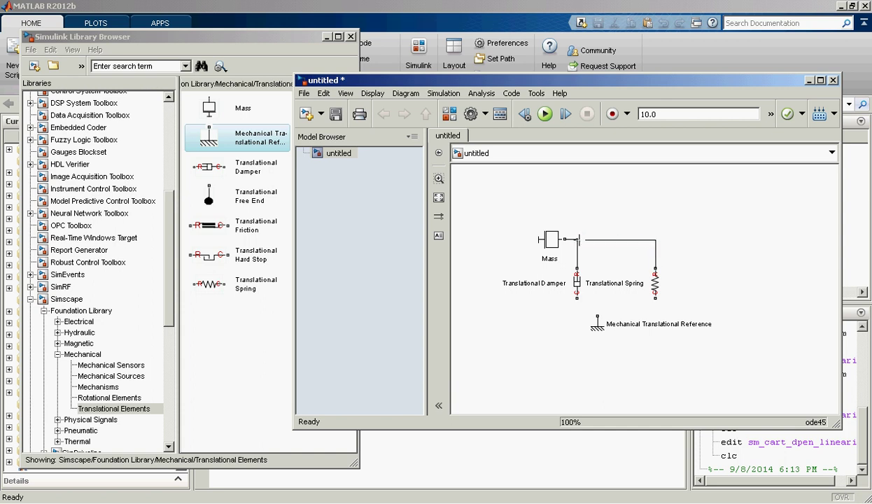
{"action": "left_click_drag", "start_coordinate": [577, 299], "coordinate": [597, 317]}
{"action": "left_click_drag", "start_coordinate": [655, 299], "coordinate": [598, 307]}
Step: Open the Utilities block library directly under Simscape
{"action": "left_click_drag", "start_coordinate": [165, 305], "coordinate": [165, 330]}
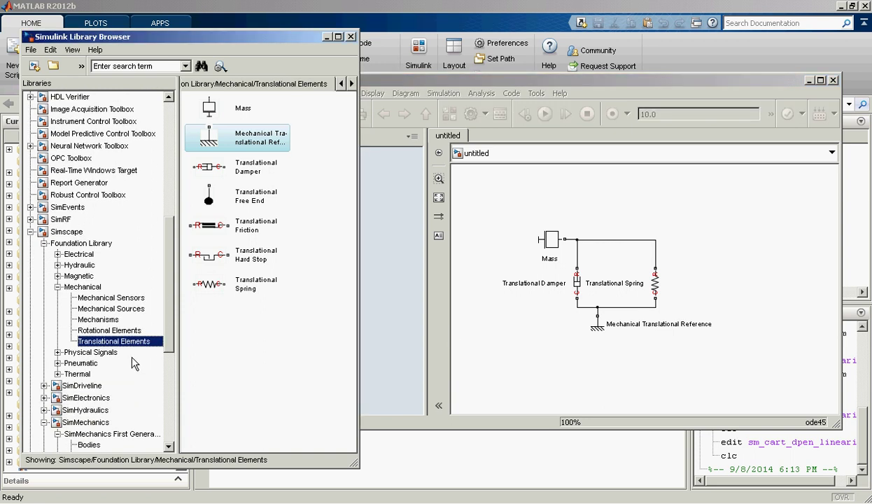
{"action": "scroll", "coordinate": [166, 315], "scroll_direction": "down", "scroll_amount": 3}
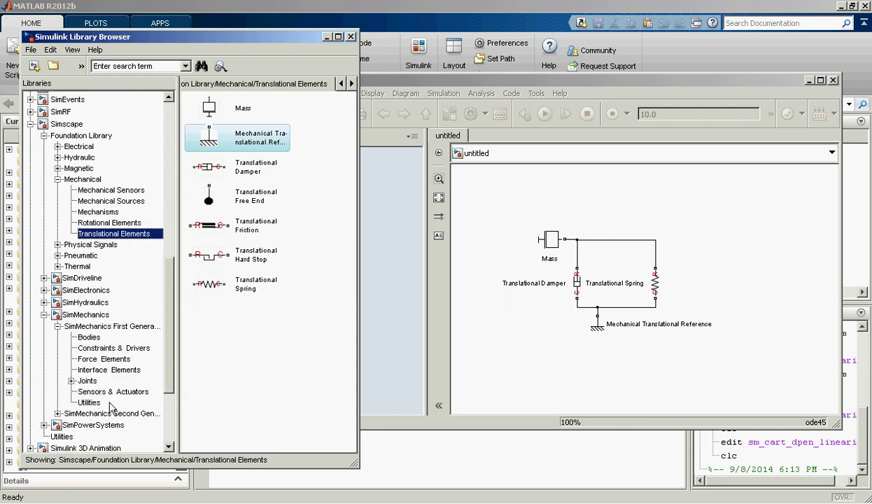
{"action": "left_click", "coordinate": [66, 437]}
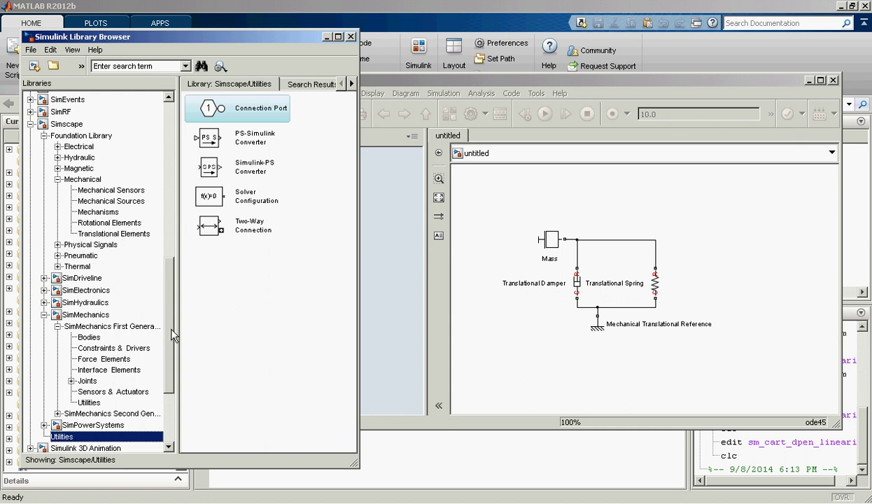
Step: Add an Ideal Translational Motion Sensor above the spring and connect its R port to the Mass line
{"action": "left_click", "coordinate": [133, 191]}
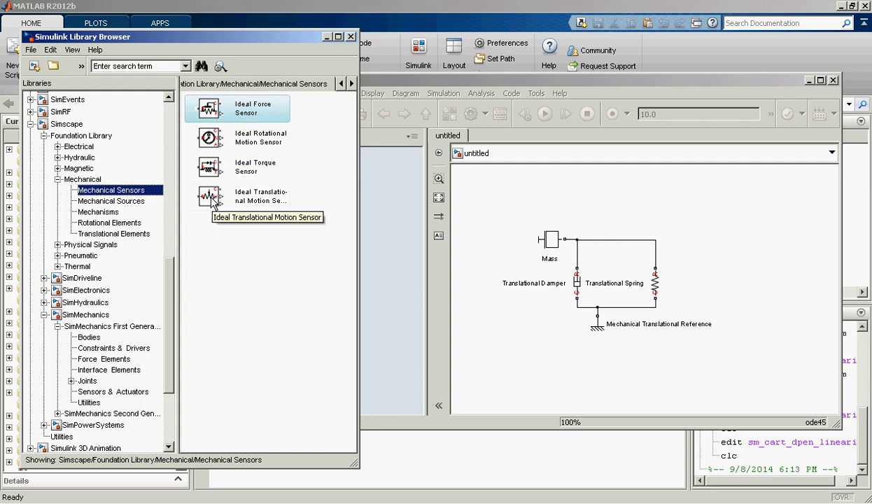
{"action": "mouse_move", "coordinate": [209, 200]}
{"action": "left_mouse_down"}
{"action": "mouse_move", "coordinate": [416, 178]}
{"action": "mouse_move", "coordinate": [705, 232]}
{"action": "mouse_move", "coordinate": [664, 214]}
{"action": "mouse_move", "coordinate": [660, 200]}
{"action": "mouse_move", "coordinate": [574, 219]}
{"action": "mouse_move", "coordinate": [558, 235]}
{"action": "mouse_move", "coordinate": [575, 238]}
{"action": "left_mouse_up"}
{"action": "left_click", "coordinate": [669, 205]}
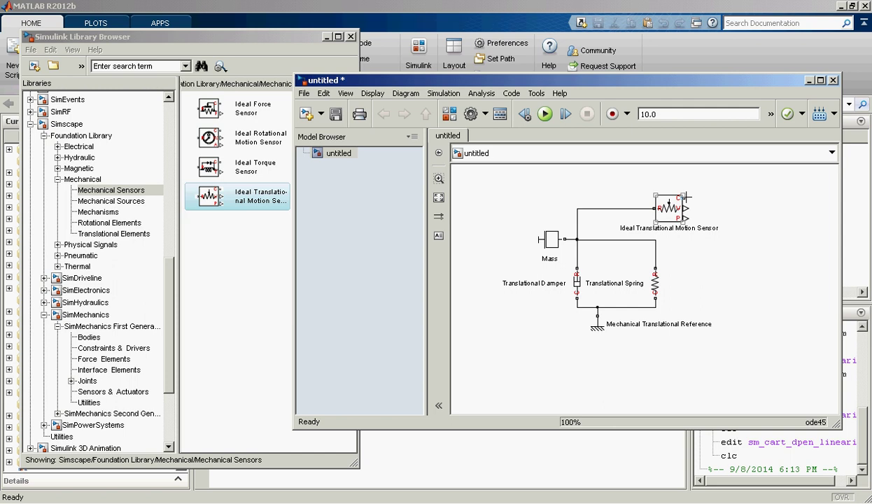
Step: Copy the Mechanical Translational Reference to beside the motion sensor and connect it to the sensor's C port
{"action": "left_click", "coordinate": [626, 332]}
{"action": "left_click", "coordinate": [597, 324]}
{"action": "left_click", "coordinate": [698, 197]}
{"action": "left_click", "coordinate": [598, 328]}
{"action": "mouse_move", "coordinate": [600, 333]}
{"action": "left_mouse_down"}
{"action": "mouse_move", "coordinate": [676, 196]}
{"action": "mouse_move", "coordinate": [690, 187]}
{"action": "mouse_move", "coordinate": [718, 190]}
{"action": "mouse_move", "coordinate": [697, 178]}
{"action": "mouse_move", "coordinate": [713, 180]}
{"action": "left_mouse_up"}
{"action": "left_click", "coordinate": [714, 186]}
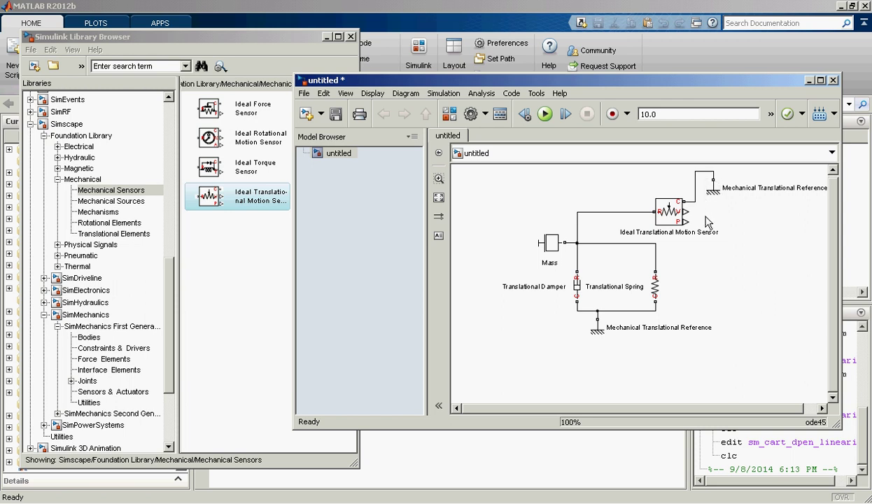
{"action": "left_click", "coordinate": [680, 217]}
Step: Add an Ideal Force Source above the Mass and rotate it 90° clockwise
{"action": "left_click", "coordinate": [458, 201]}
{"action": "left_click", "coordinate": [136, 201]}
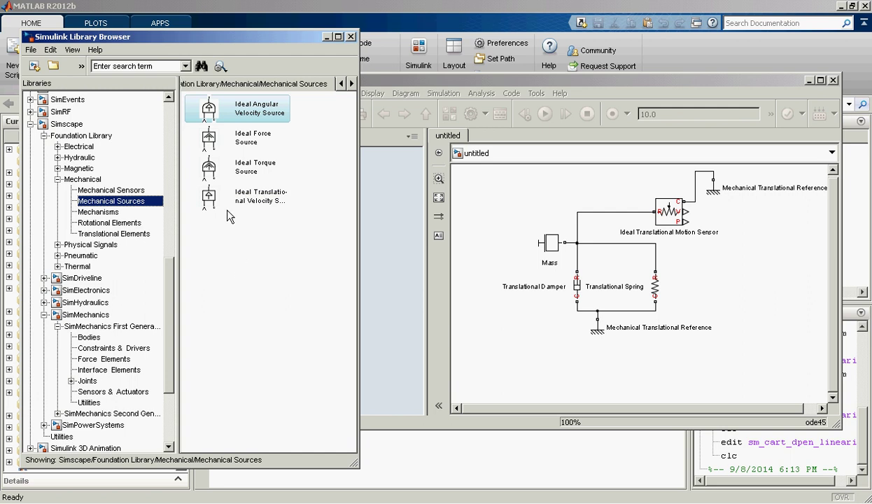
{"action": "left_click", "coordinate": [210, 140]}
{"action": "left_click_drag", "start_coordinate": [209, 140], "coordinate": [526, 193]}
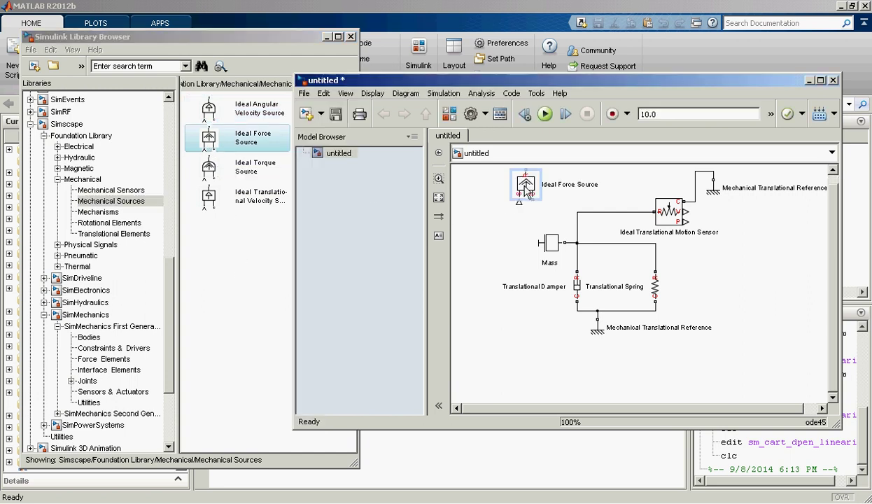
{"action": "left_click", "coordinate": [532, 194]}
{"action": "key", "text": "ctrl+r"}
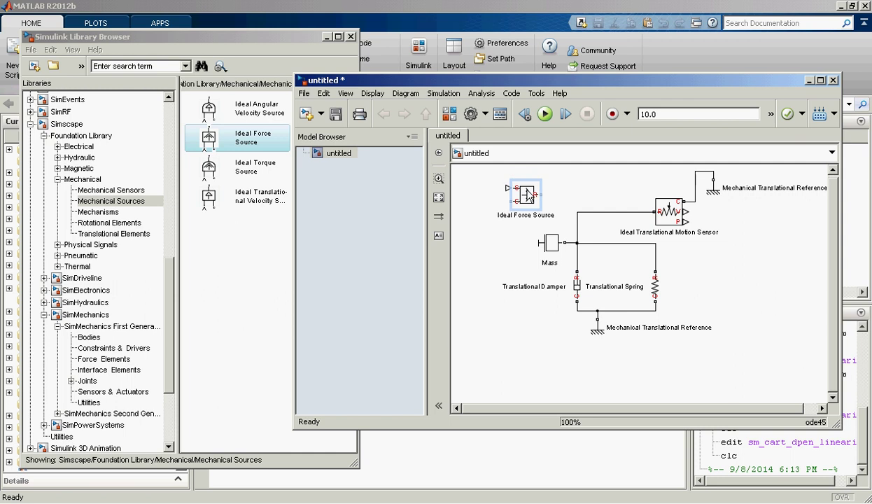
{"action": "key", "text": "ctrl+r"}
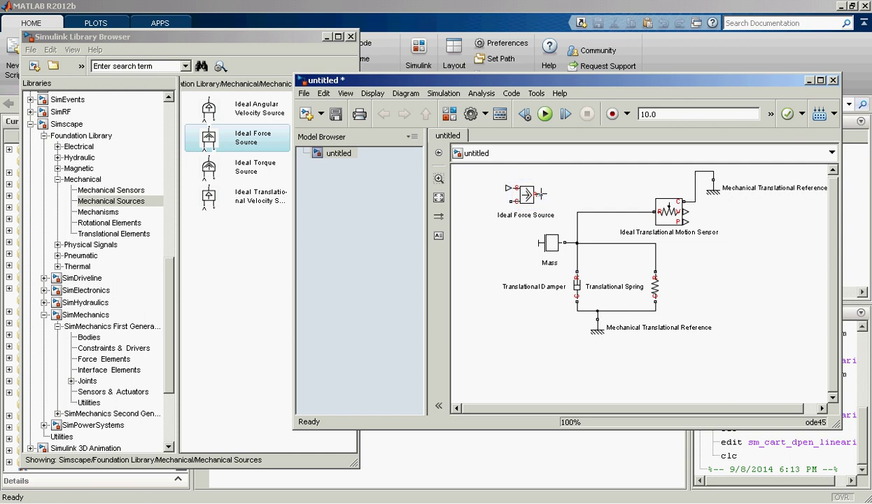
Step: Connect the Ideal Force Source's R port to the Mass line and its C port to the lower Mechanical Translational Reference, and tidy the wiring
{"action": "left_click_drag", "start_coordinate": [542, 194], "coordinate": [576, 212]}
{"action": "left_click", "coordinate": [521, 198]}
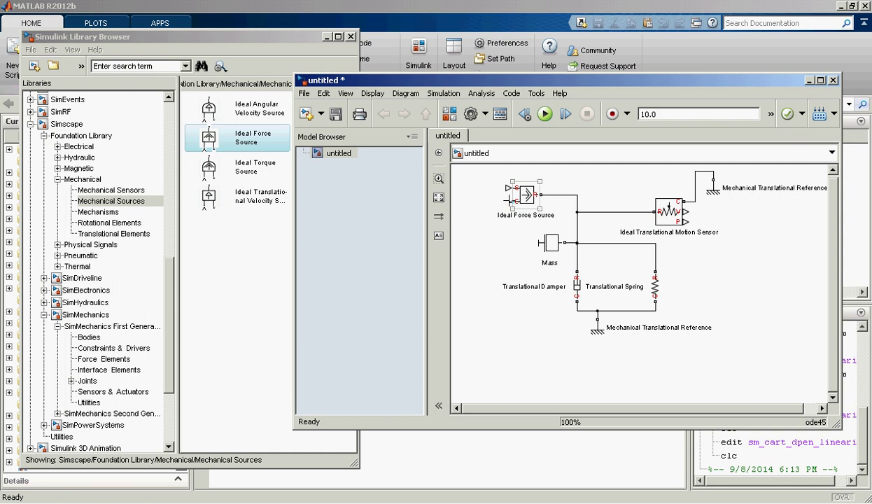
{"action": "left_click_drag", "start_coordinate": [509, 203], "coordinate": [587, 311]}
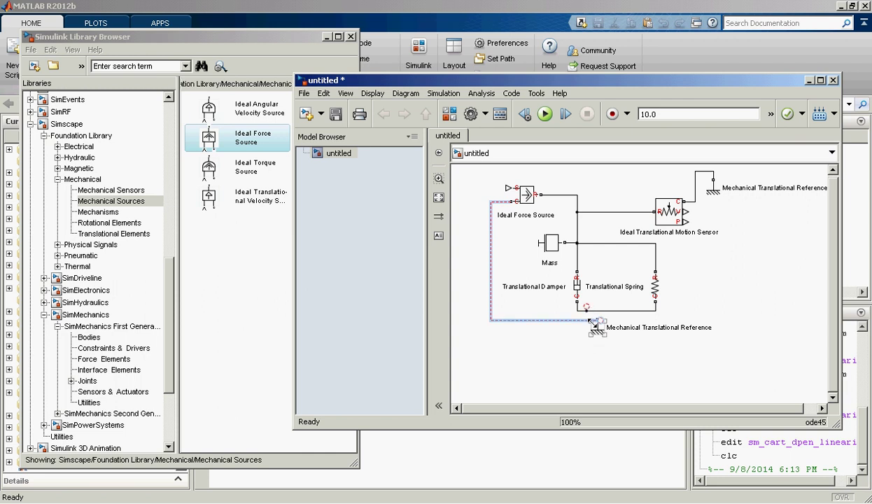
{"action": "left_click_drag", "start_coordinate": [600, 340], "coordinate": [600, 354]}
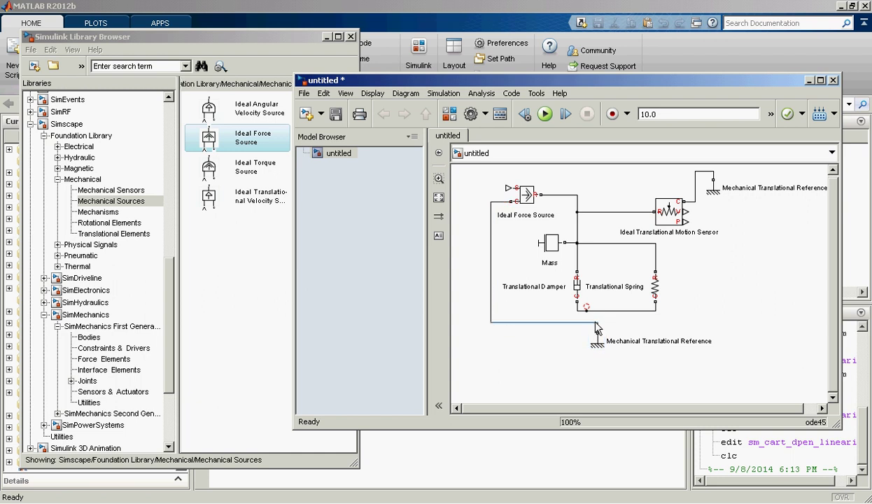
{"action": "mouse_move", "coordinate": [592, 323]}
{"action": "left_mouse_down"}
{"action": "mouse_move", "coordinate": [564, 292]}
{"action": "mouse_move", "coordinate": [588, 311]}
{"action": "left_mouse_up"}
{"action": "mouse_move", "coordinate": [494, 264]}
{"action": "left_mouse_down"}
{"action": "mouse_move", "coordinate": [483, 260]}
{"action": "mouse_move", "coordinate": [499, 261]}
{"action": "left_mouse_up"}
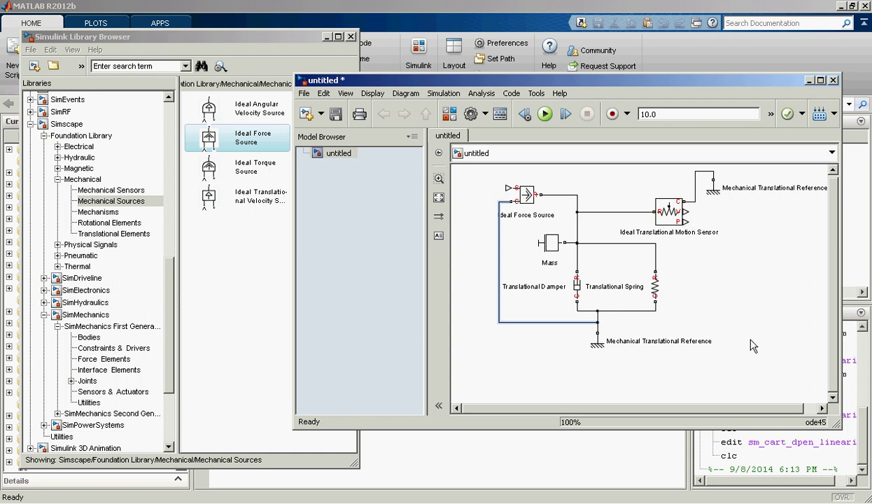
Step: Shift the whole block diagram down and right to free space around the force source
{"action": "left_click_drag", "start_coordinate": [785, 389], "coordinate": [448, 194]}
{"action": "left_click", "coordinate": [768, 325]}
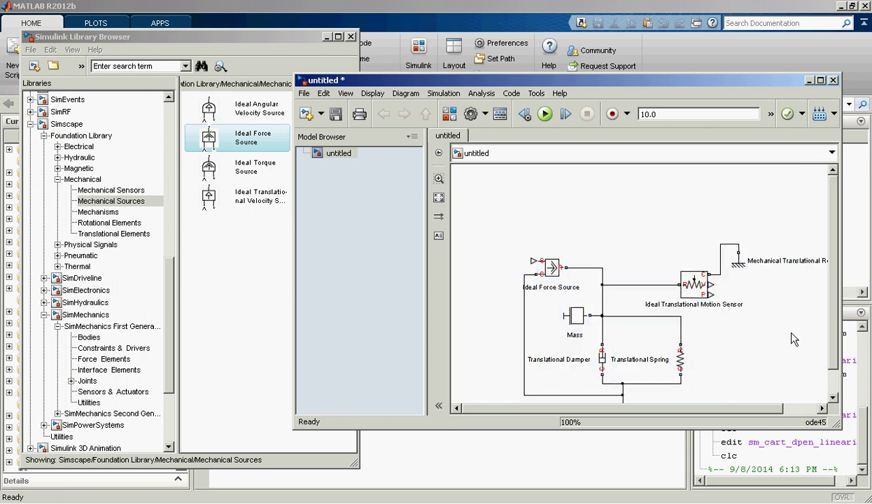
{"action": "scroll", "coordinate": [811, 350], "scroll_direction": "down", "scroll_amount": 2}
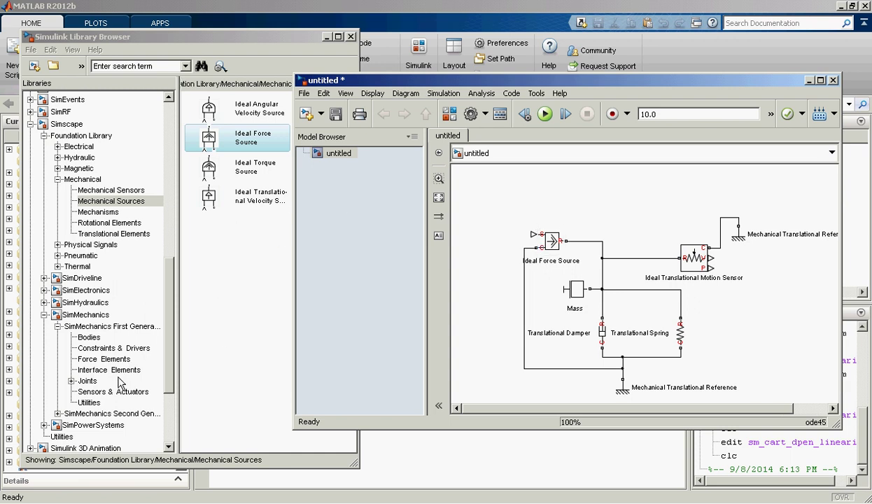
Step: Add a Simulink-PS Converter, connect it to the Ideal Force Source's S port, and place it above the source
{"action": "left_click", "coordinate": [64, 436]}
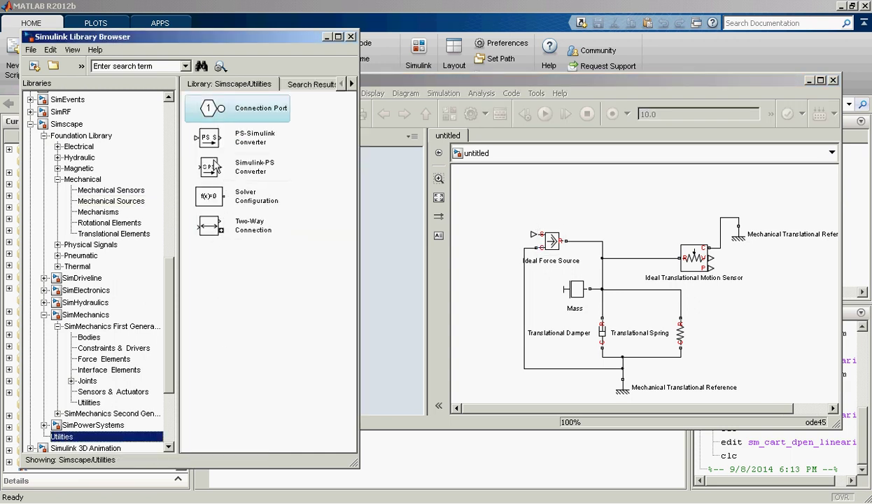
{"action": "left_click", "coordinate": [210, 139]}
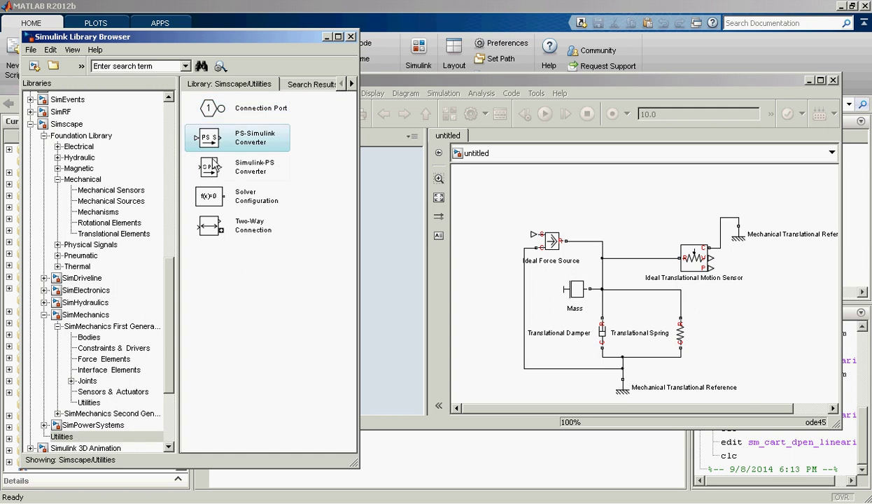
{"action": "left_click", "coordinate": [214, 170]}
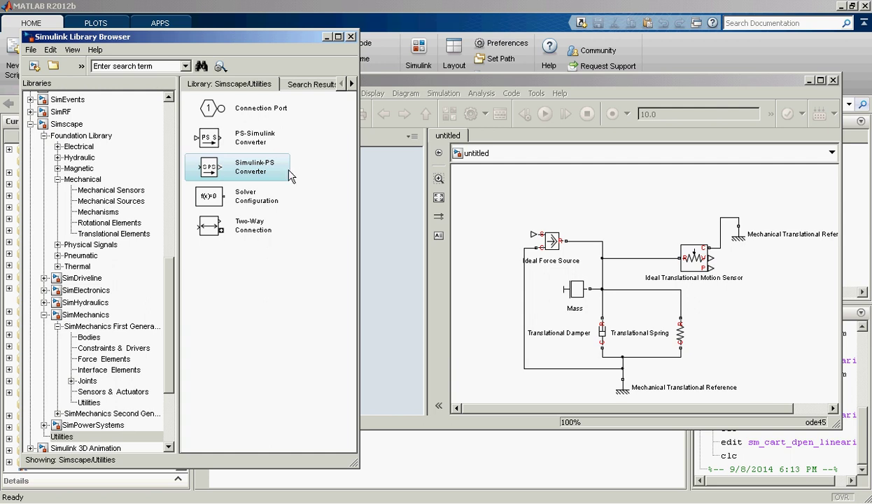
{"action": "left_click_drag", "start_coordinate": [211, 172], "coordinate": [490, 234]}
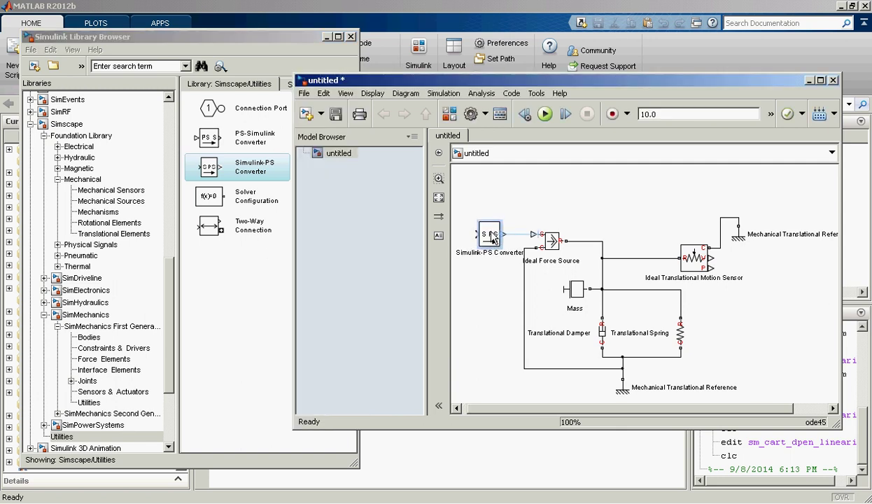
{"action": "left_click_drag", "start_coordinate": [506, 232], "coordinate": [535, 234]}
{"action": "left_click_drag", "start_coordinate": [481, 235], "coordinate": [523, 197]}
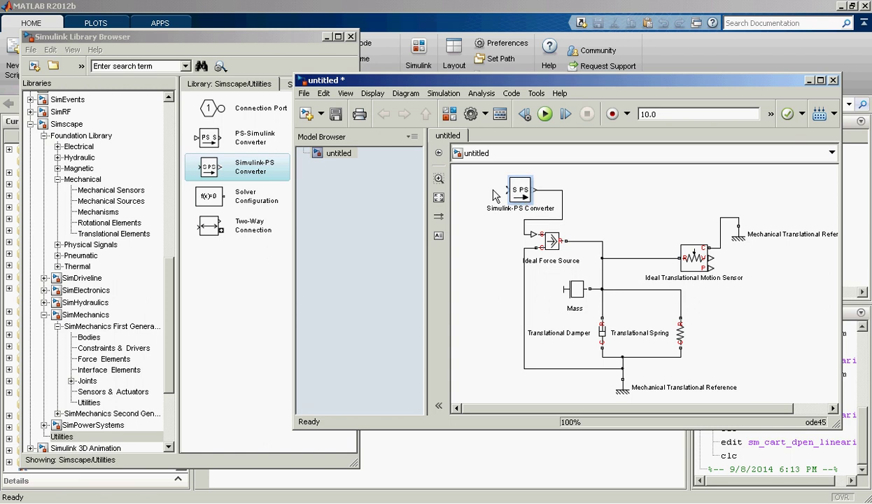
Step: Set the Simulink-PS Converter's input signal unit to N
{"action": "left_click", "coordinate": [522, 195]}
{"action": "double_click", "coordinate": [523, 196]}
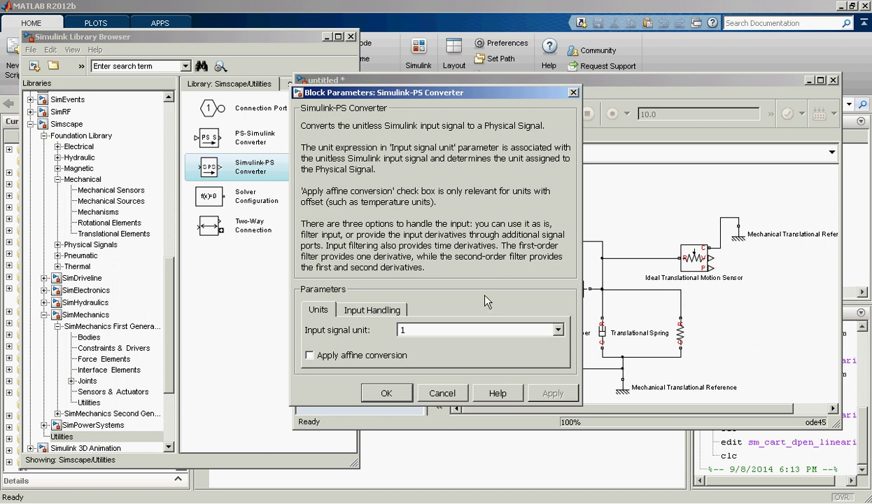
{"action": "left_click", "coordinate": [558, 332]}
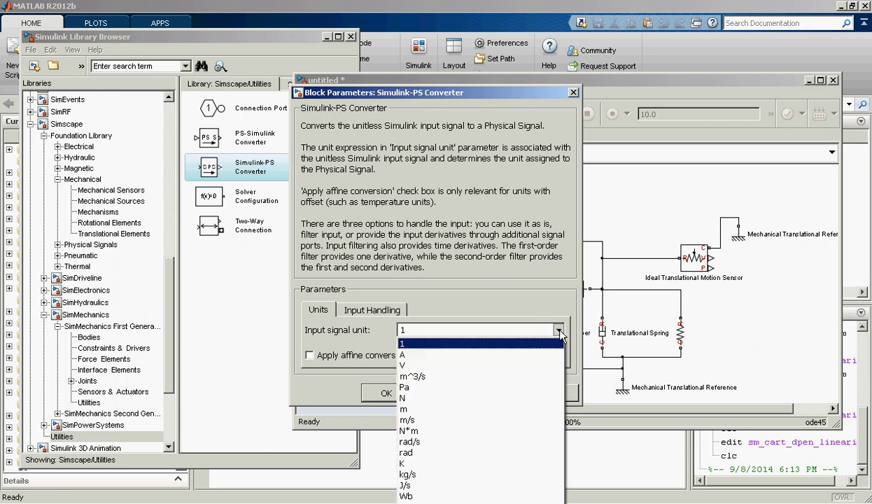
{"action": "left_click", "coordinate": [531, 398]}
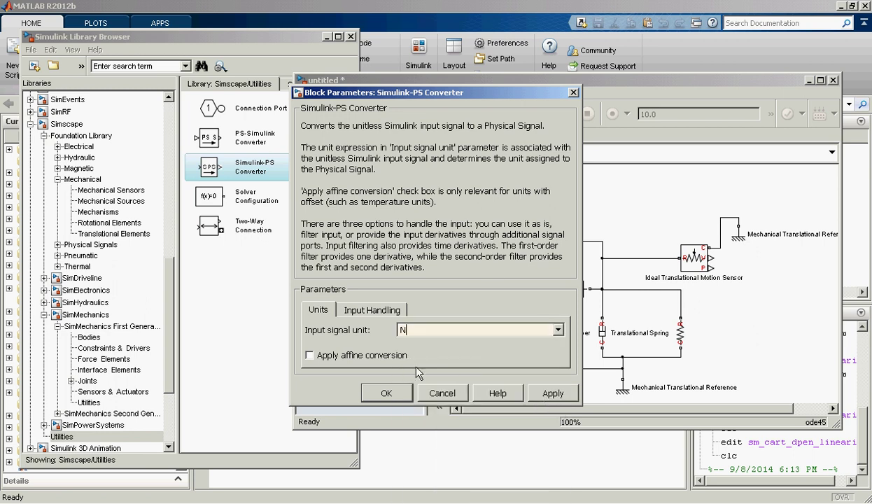
{"action": "left_click", "coordinate": [389, 387]}
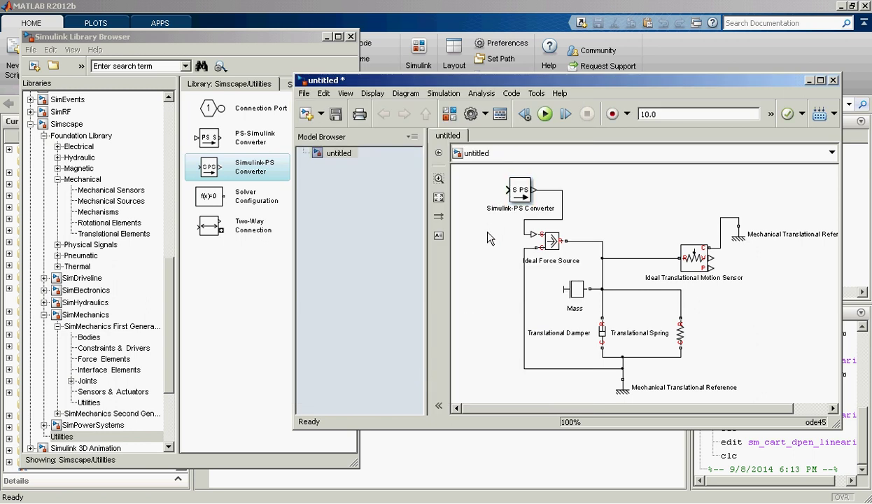
Step: Add two PS-Simulink Converters, connect them to the motion sensor's V and P outputs, and reroute the P line clear of the sensor
{"action": "left_click", "coordinate": [213, 138]}
{"action": "left_click_drag", "start_coordinate": [213, 138], "coordinate": [781, 306]}
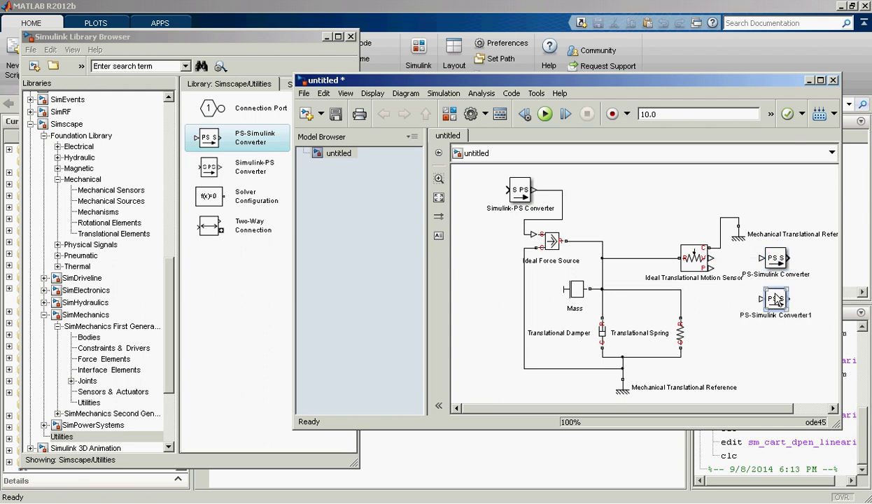
{"action": "mouse_move", "coordinate": [761, 258]}
{"action": "left_mouse_down"}
{"action": "mouse_move", "coordinate": [693, 252]}
{"action": "mouse_move", "coordinate": [700, 266]}
{"action": "mouse_move", "coordinate": [742, 278]}
{"action": "mouse_move", "coordinate": [761, 299]}
{"action": "left_mouse_up"}
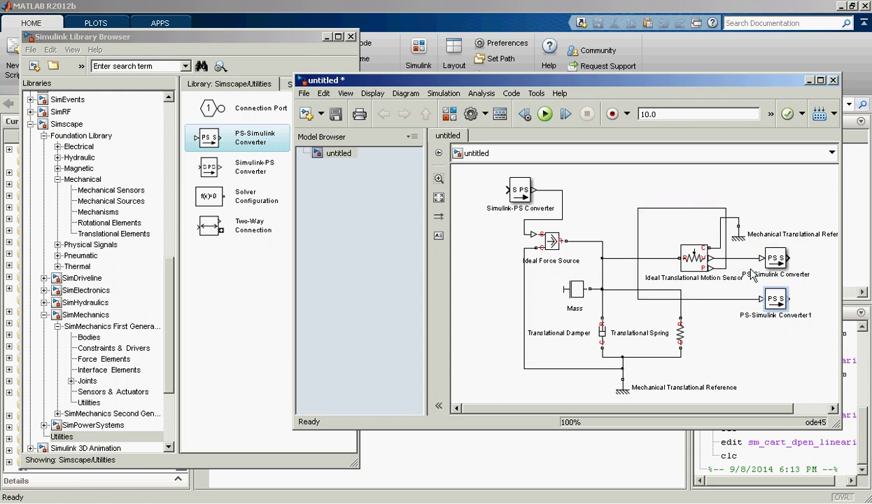
{"action": "left_click_drag", "start_coordinate": [777, 304], "coordinate": [784, 320]}
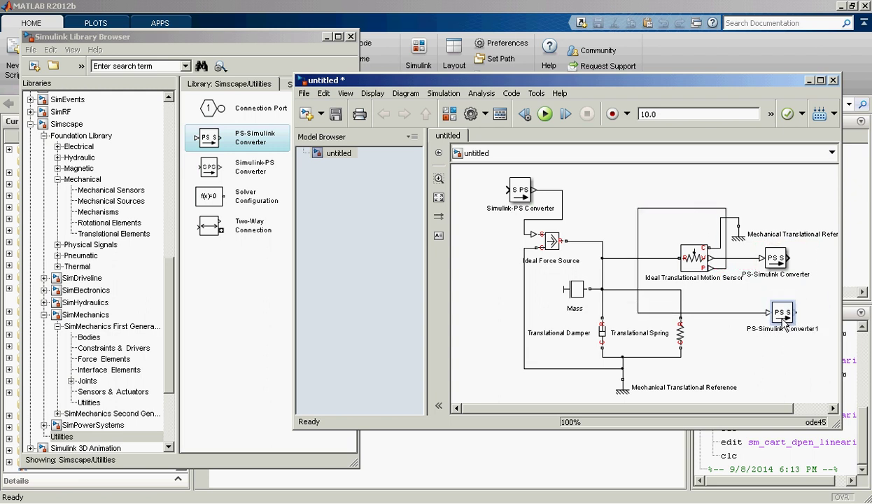
{"action": "left_click_drag", "start_coordinate": [639, 269], "coordinate": [726, 280]}
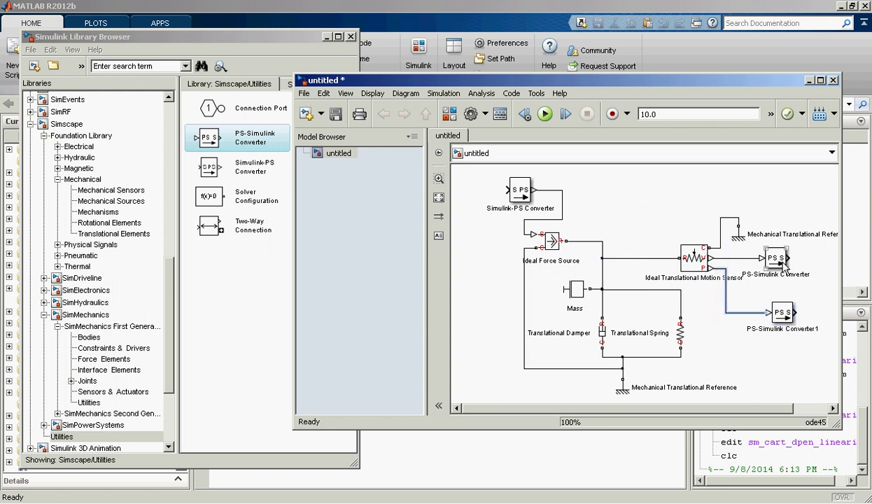
Step: Set the output signal unit of the PS-Simulink Converter on the V output to m/s
{"action": "left_click_drag", "start_coordinate": [731, 82], "coordinate": [635, 87]}
{"action": "left_click_drag", "start_coordinate": [746, 266], "coordinate": [824, 269]}
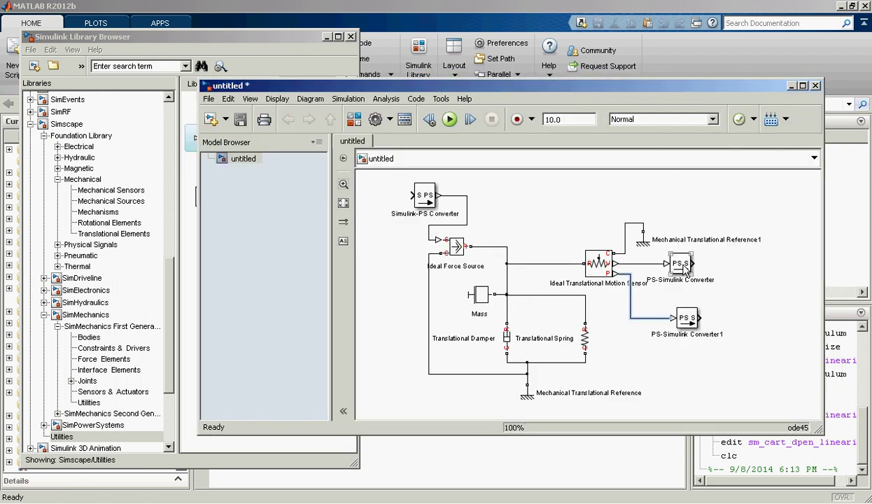
{"action": "double_click", "coordinate": [680, 264]}
{"action": "left_click", "coordinate": [561, 300]}
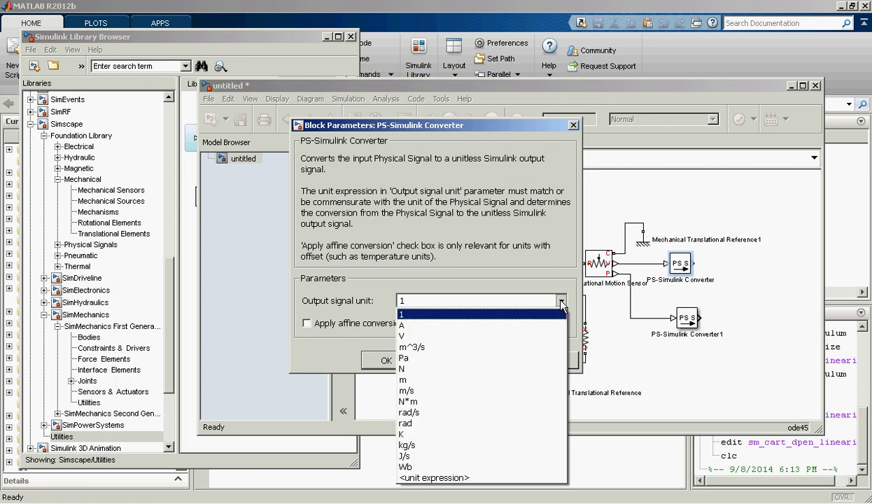
{"action": "left_click", "coordinate": [547, 390]}
{"action": "left_click", "coordinate": [389, 359]}
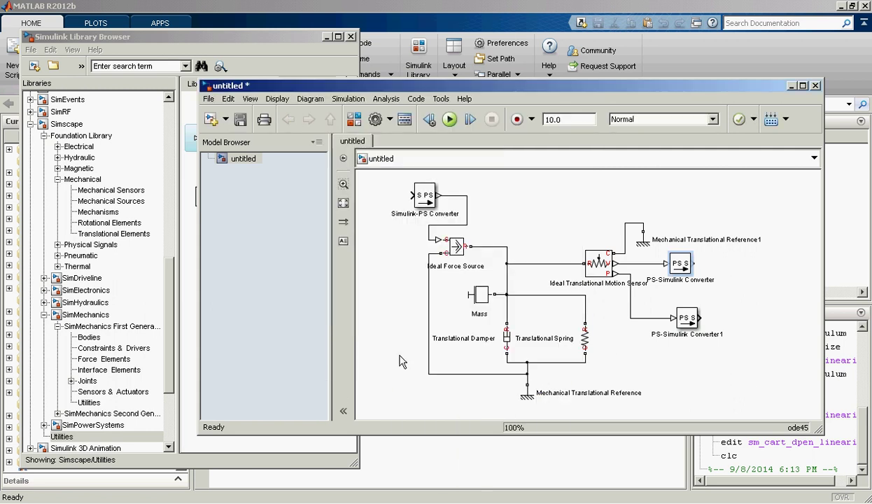
Step: Set the output signal unit of the PS-Simulink Converter on the P output to m and align it under the other converter
{"action": "left_click", "coordinate": [686, 320]}
{"action": "double_click", "coordinate": [686, 319]}
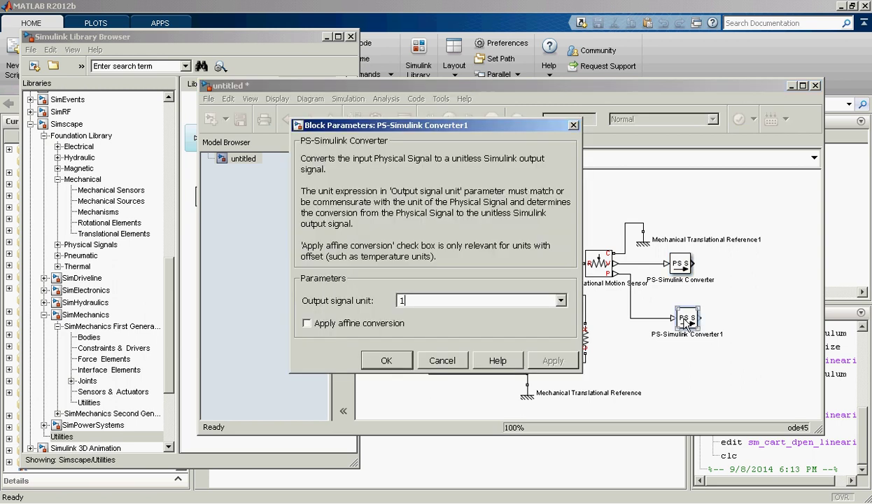
{"action": "left_click", "coordinate": [564, 300]}
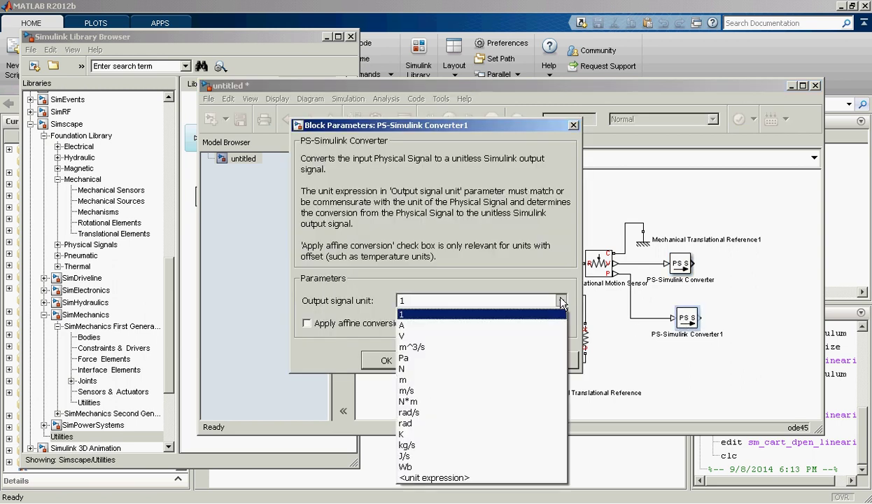
{"action": "left_click", "coordinate": [528, 374]}
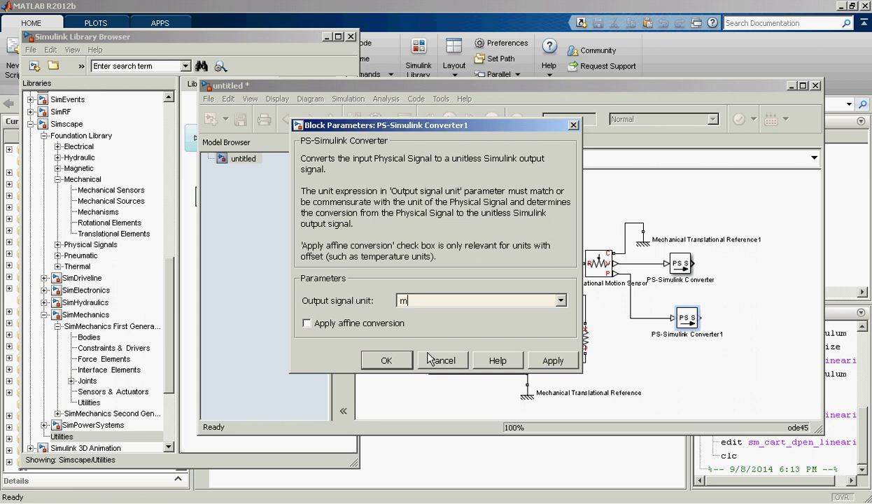
{"action": "left_click", "coordinate": [387, 359]}
{"action": "left_click_drag", "start_coordinate": [685, 324], "coordinate": [678, 324]}
{"action": "left_click", "coordinate": [698, 389]}
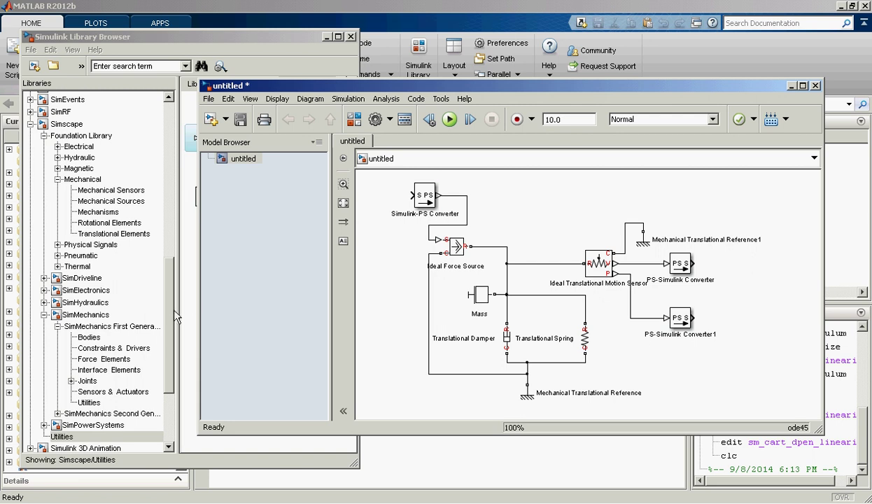
Step: Add a Solver Configuration block below the diagram and connect it to the lower Mechanical Translational Reference line
{"action": "left_click_drag", "start_coordinate": [169, 303], "coordinate": [168, 155]}
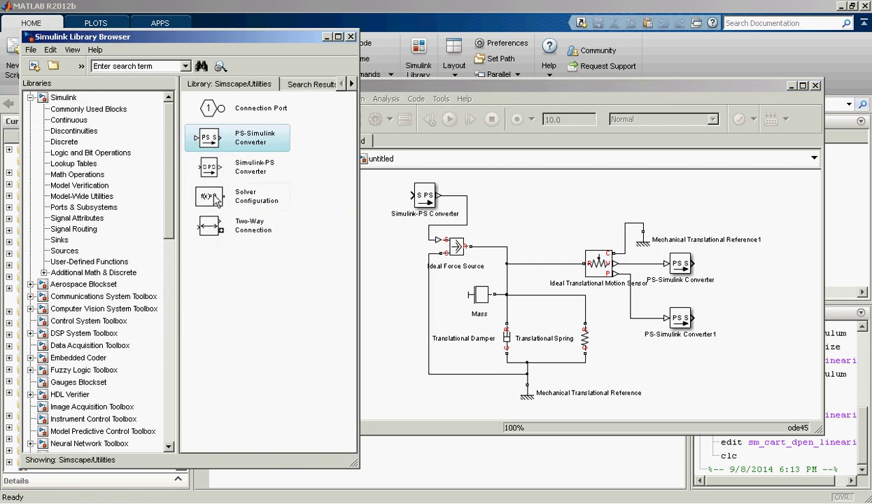
{"action": "left_click_drag", "start_coordinate": [210, 196], "coordinate": [434, 374]}
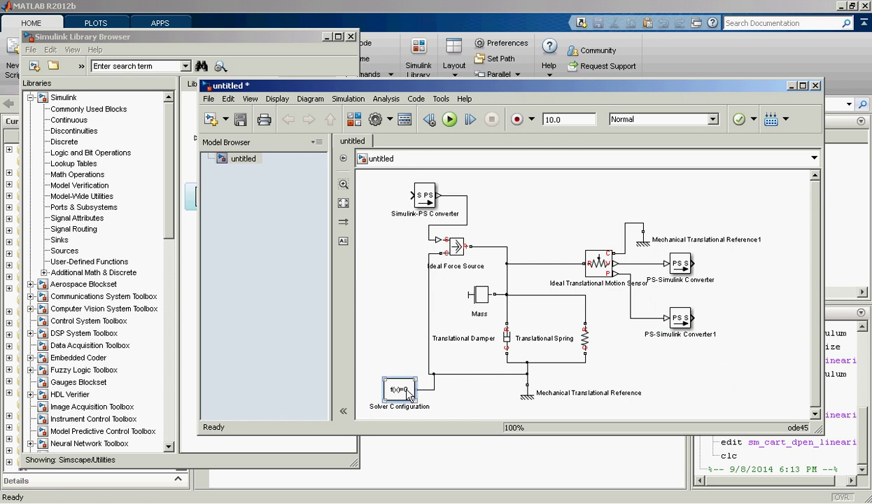
Step: Set the model's solver to ode15s (stiff/NDF) in the configuration parameters and apply the change
{"action": "left_click", "coordinate": [374, 327]}
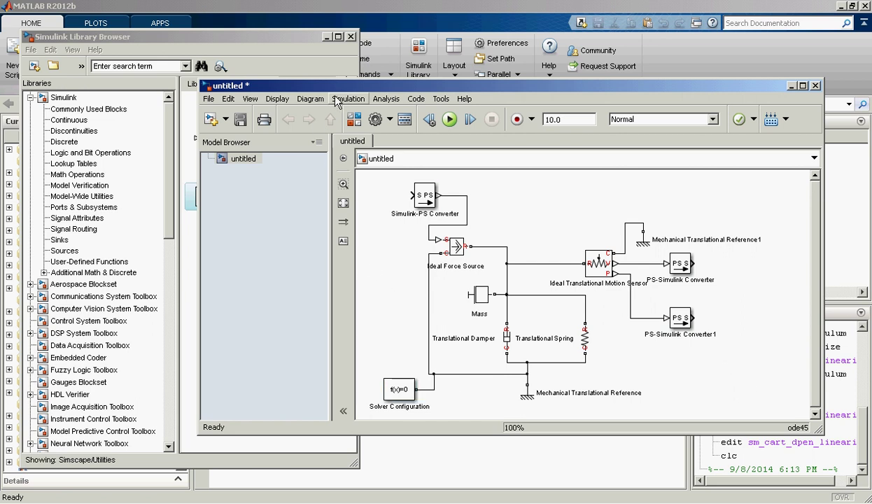
{"action": "left_click", "coordinate": [307, 100]}
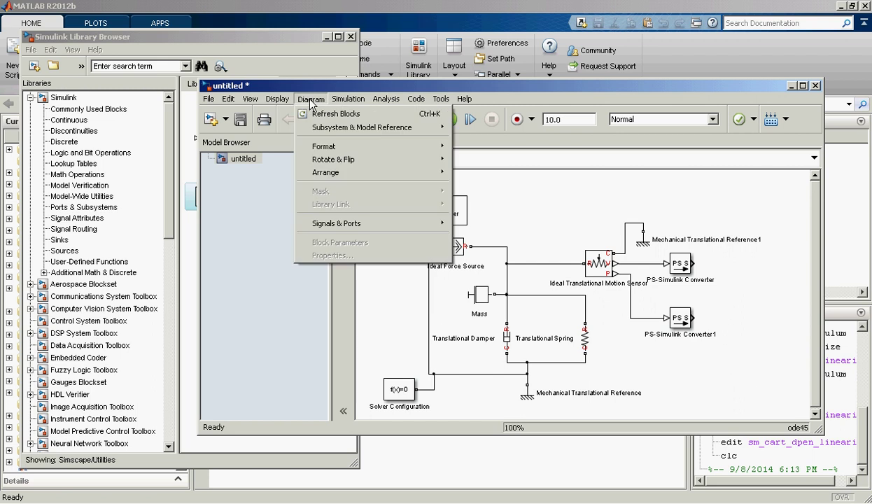
{"action": "mouse_move", "coordinate": [344, 106]}
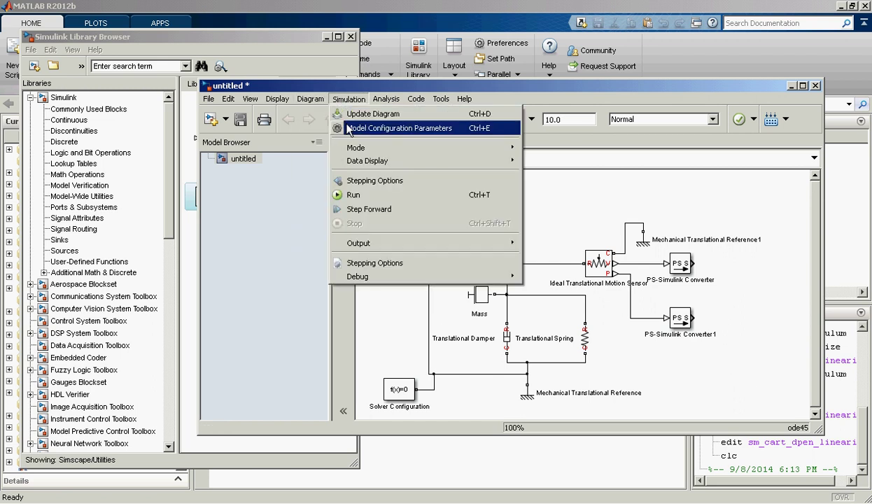
{"action": "left_click", "coordinate": [350, 130]}
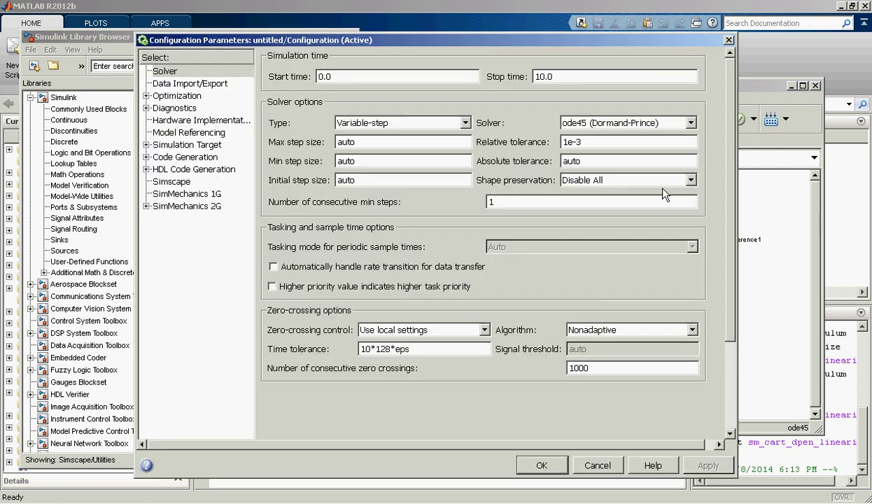
{"action": "left_click", "coordinate": [693, 124]}
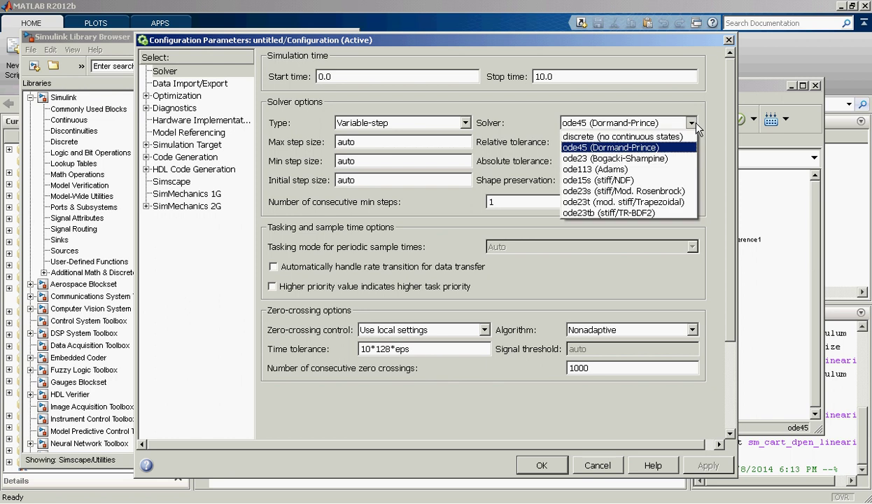
{"action": "left_click", "coordinate": [684, 183]}
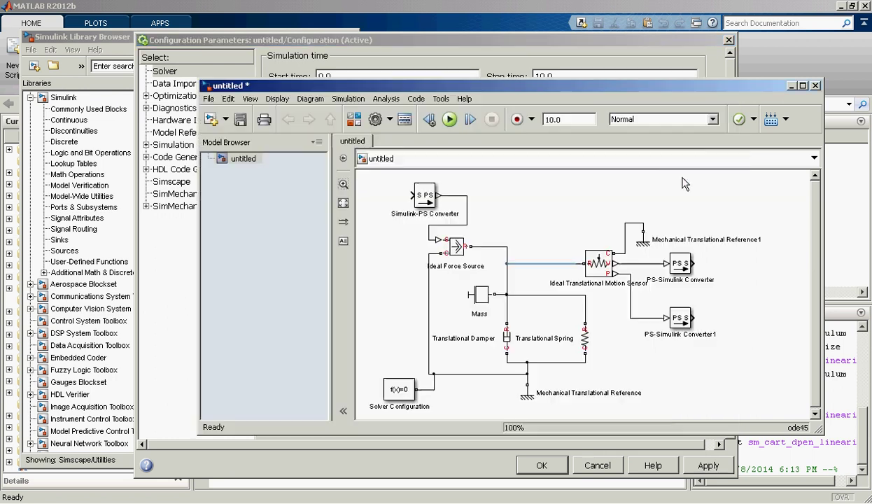
{"action": "left_click", "coordinate": [500, 463]}
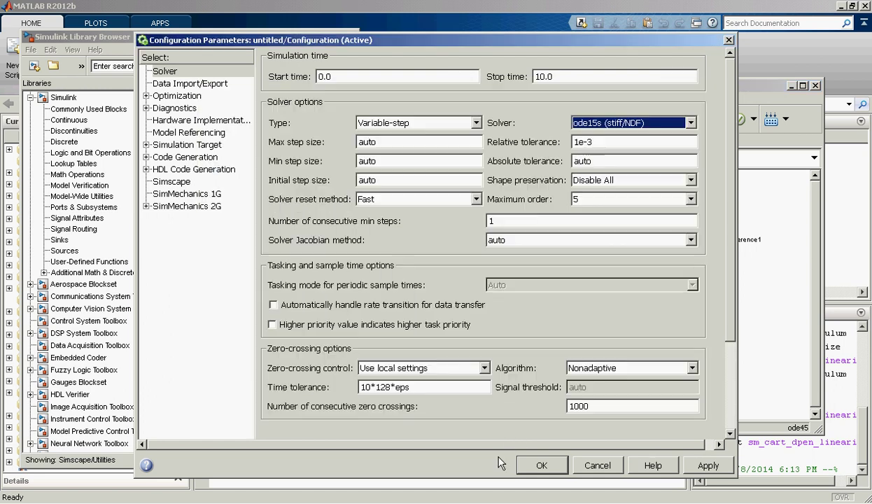
{"action": "left_click", "coordinate": [542, 467]}
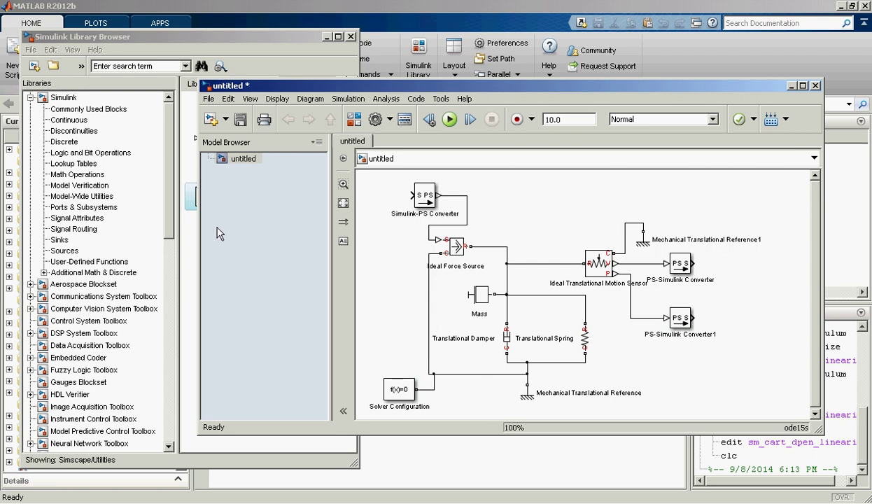
Step: Add a Step source block and connect it to the input of the Simulink-PS Converter
{"action": "left_click", "coordinate": [71, 252]}
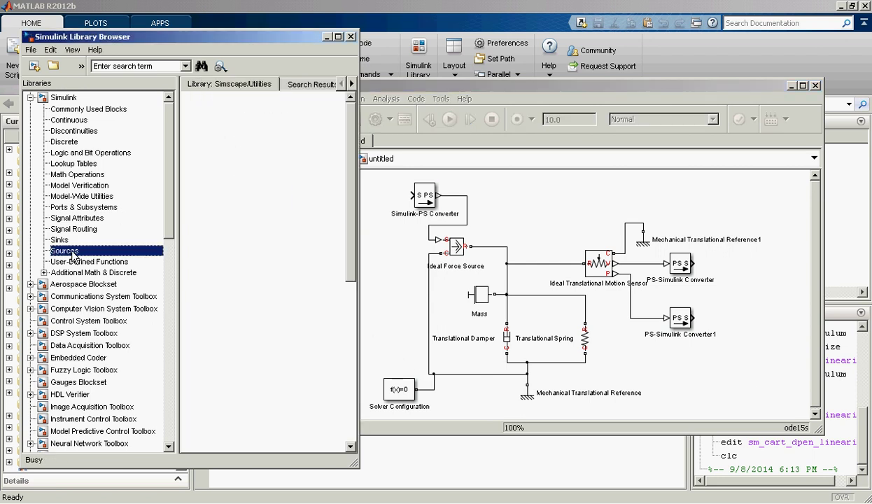
{"action": "left_click_drag", "start_coordinate": [349, 258], "coordinate": [347, 419]}
{"action": "left_click_drag", "start_coordinate": [211, 411], "coordinate": [414, 197]}
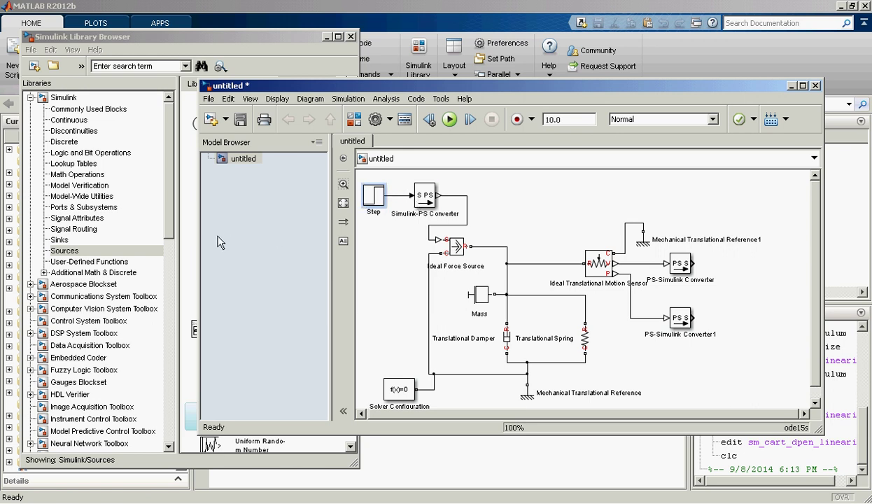
Step: Add two Scope blocks, connect one to each PS-Simulink Converter output, and enlarge and reposition the model window
{"action": "left_click", "coordinate": [65, 238]}
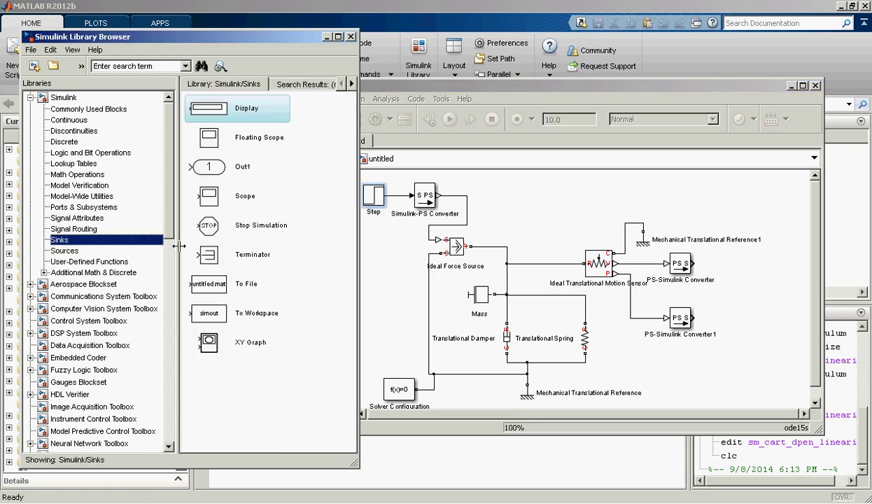
{"action": "left_click_drag", "start_coordinate": [204, 194], "coordinate": [765, 326]}
{"action": "left_click_drag", "start_coordinate": [695, 263], "coordinate": [750, 264]}
{"action": "left_click_drag", "start_coordinate": [695, 317], "coordinate": [750, 320]}
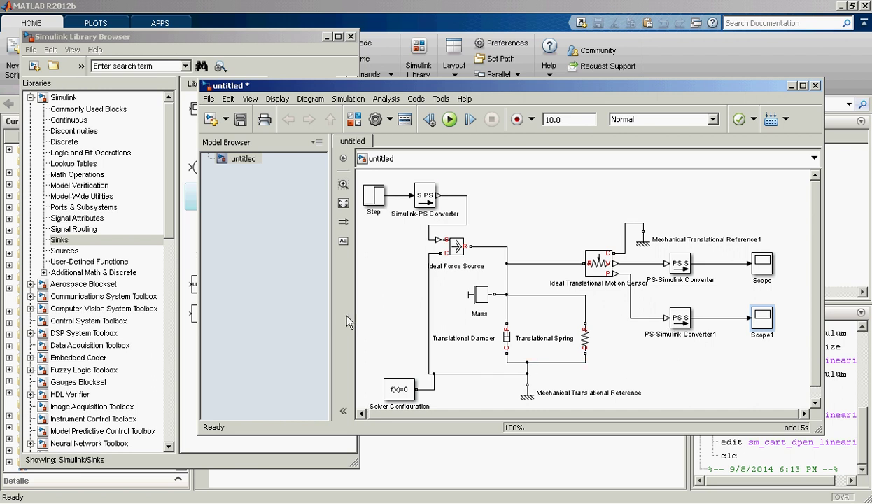
{"action": "left_click_drag", "start_coordinate": [823, 434], "coordinate": [838, 458]}
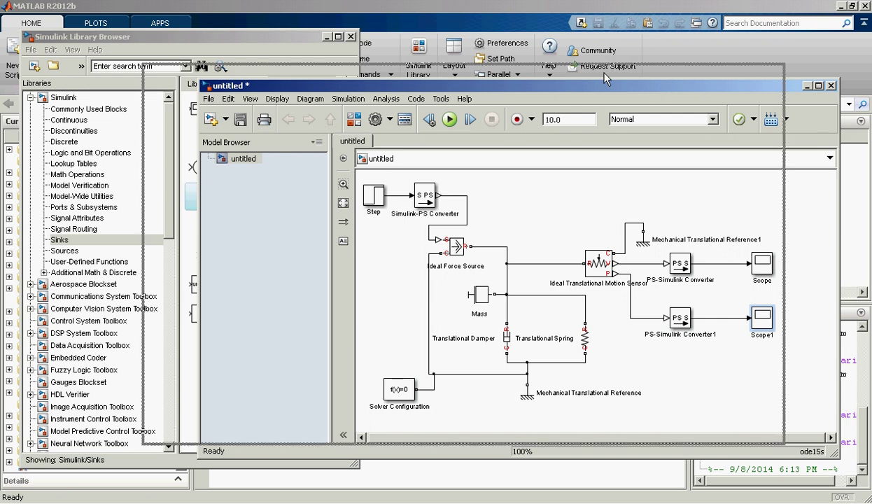
{"action": "left_click_drag", "start_coordinate": [630, 85], "coordinate": [511, 70]}
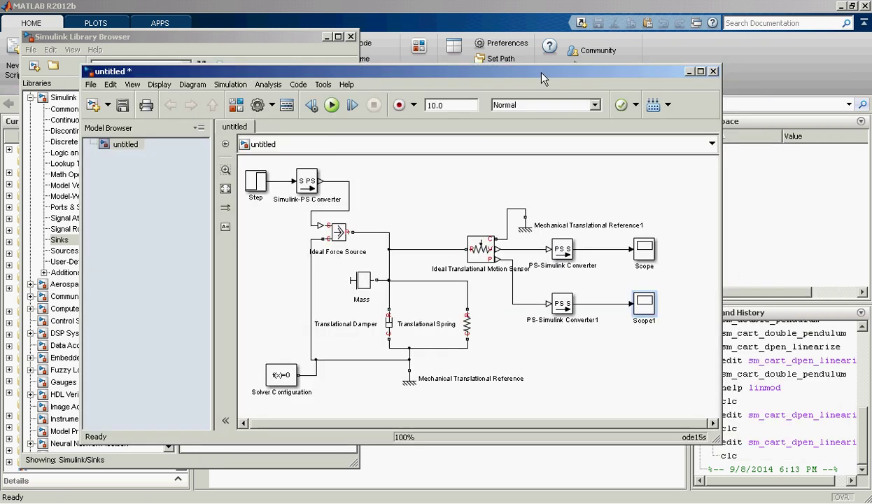
Step: Run the simulation and view the position response in Scope1 with autoscaled axes
{"action": "left_click", "coordinate": [321, 110]}
{"action": "left_click", "coordinate": [459, 343]}
{"action": "left_click", "coordinate": [333, 107]}
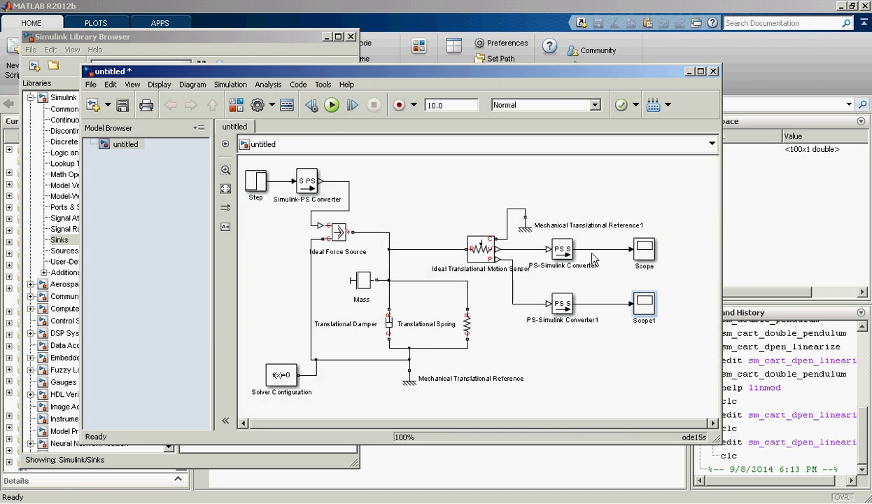
{"action": "left_click", "coordinate": [648, 254]}
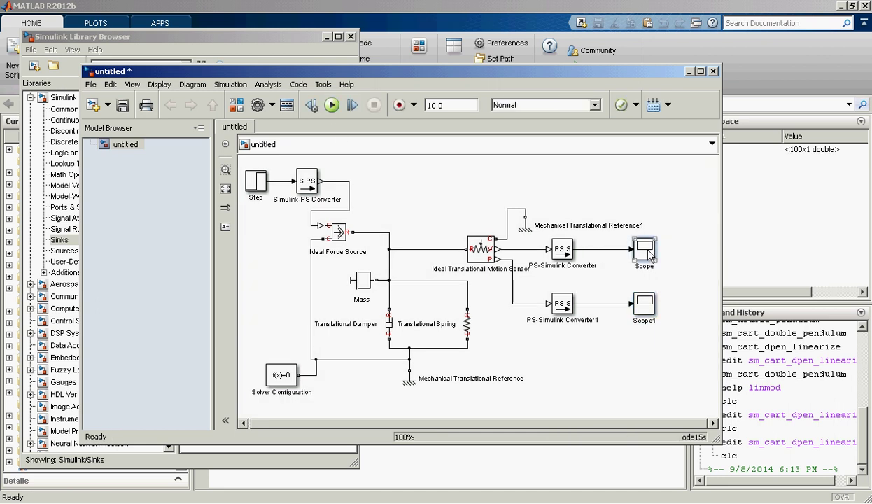
{"action": "double_click", "coordinate": [647, 308]}
{"action": "double_click", "coordinate": [647, 313]}
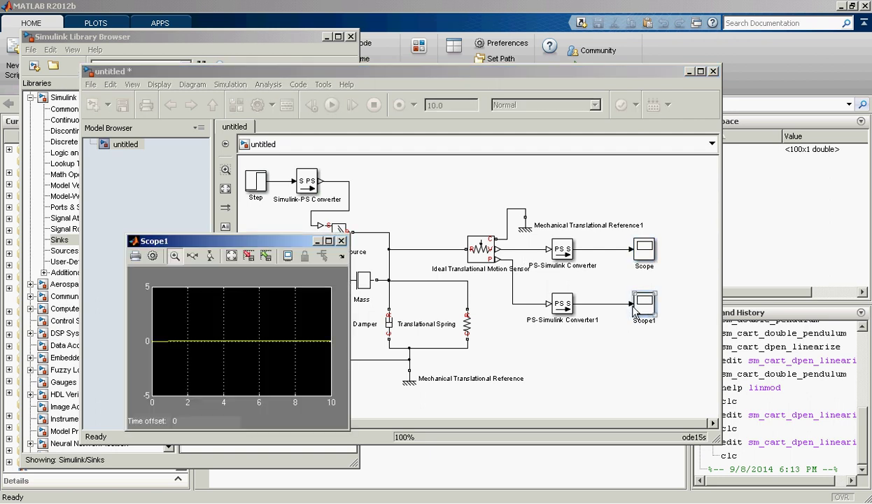
{"action": "left_click", "coordinate": [232, 256]}
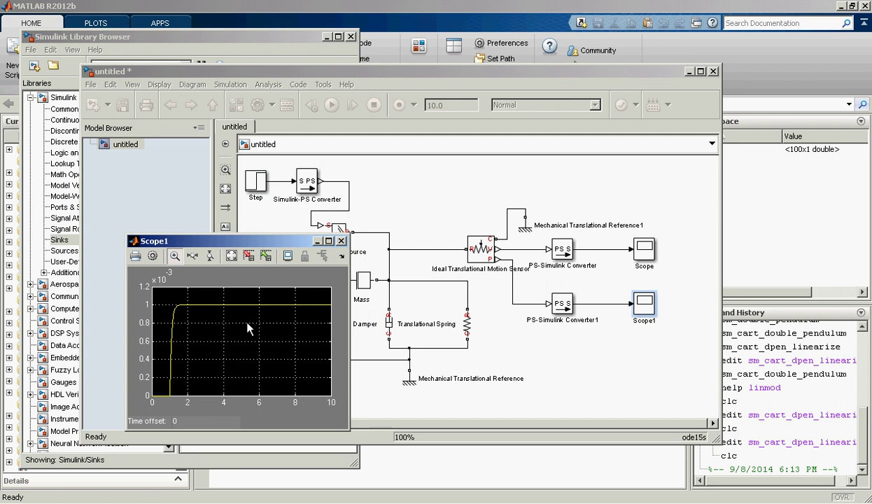
Step: Zoom the vertical axis of Scope1 in on the settling part of the position curve, then close the scope
{"action": "left_click", "coordinate": [209, 255]}
{"action": "left_click_drag", "start_coordinate": [182, 291], "coordinate": [177, 308]}
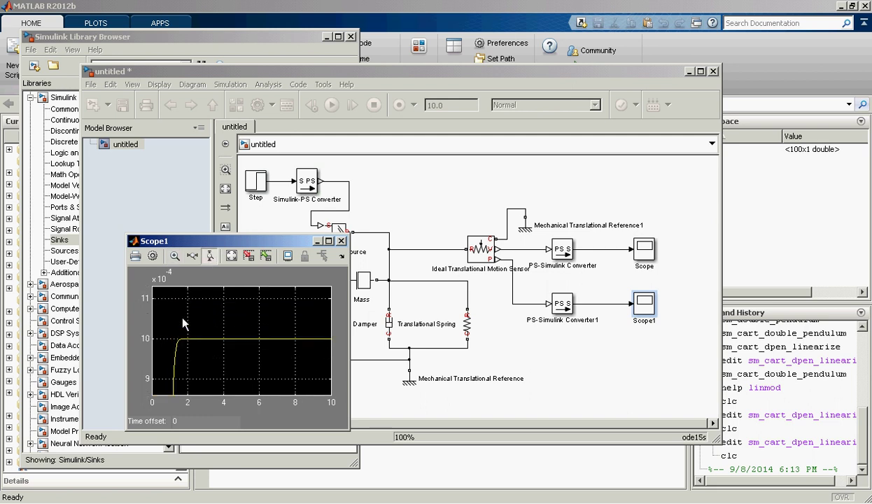
{"action": "left_click_drag", "start_coordinate": [186, 346], "coordinate": [185, 356]}
{"action": "left_click_drag", "start_coordinate": [191, 309], "coordinate": [189, 340]}
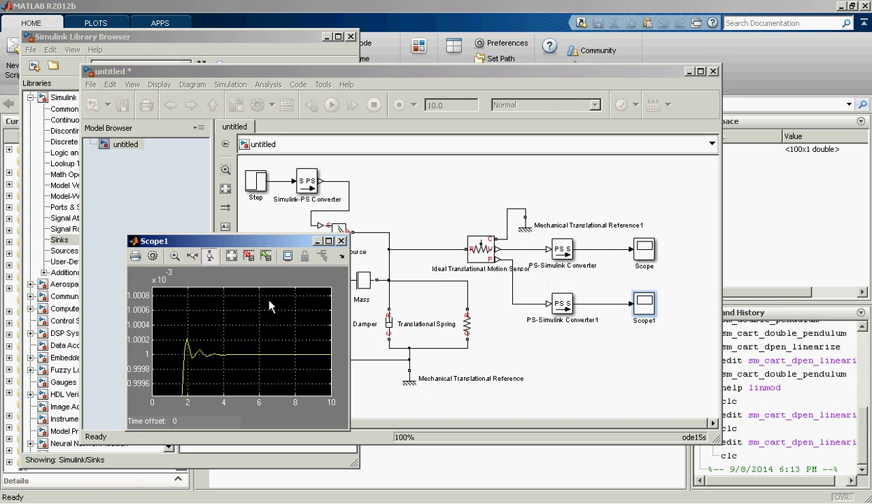
{"action": "left_click", "coordinate": [342, 241]}
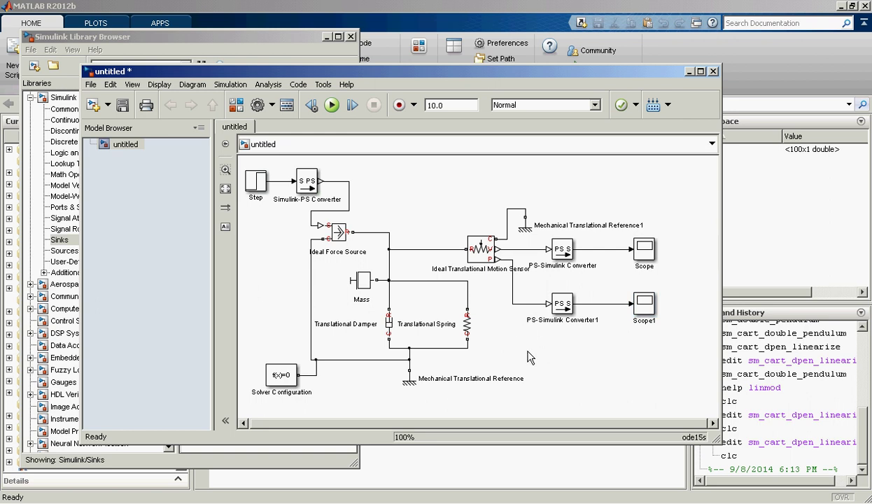
Step: Set the Translational Damper's damping coefficient to 1 N/(m/s)
{"action": "left_click", "coordinate": [391, 326]}
{"action": "double_click", "coordinate": [391, 325]}
{"action": "left_click", "coordinate": [403, 288]}
{"action": "key", "text": "BackSpace"}
{"action": "key", "text": "BackSpace"}
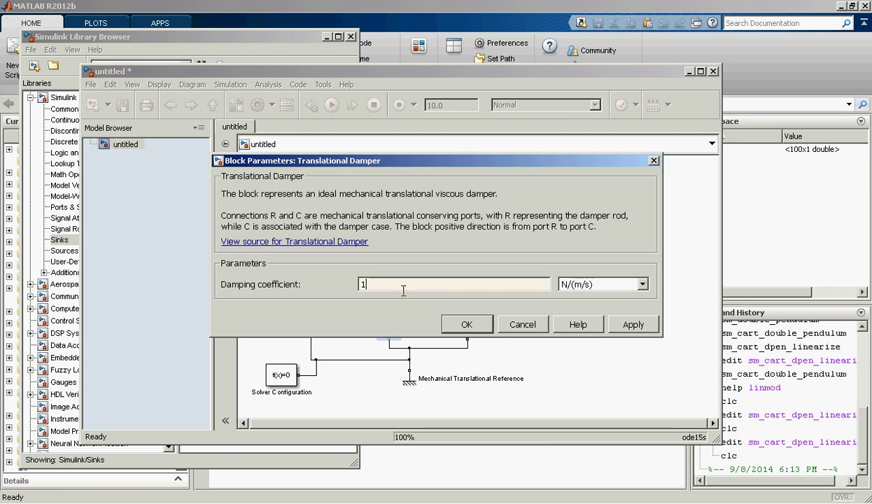
{"action": "left_click", "coordinate": [467, 324]}
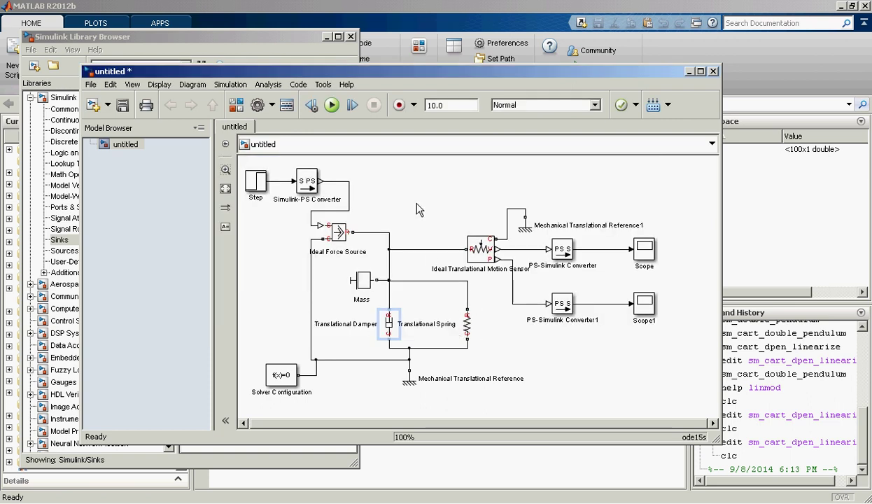
Step: Rerun the simulation with the reduced damping, examine the autoscaled position response in Scope1, and close the scope
{"action": "left_click", "coordinate": [332, 105]}
{"action": "left_click", "coordinate": [645, 307]}
{"action": "double_click", "coordinate": [645, 307]}
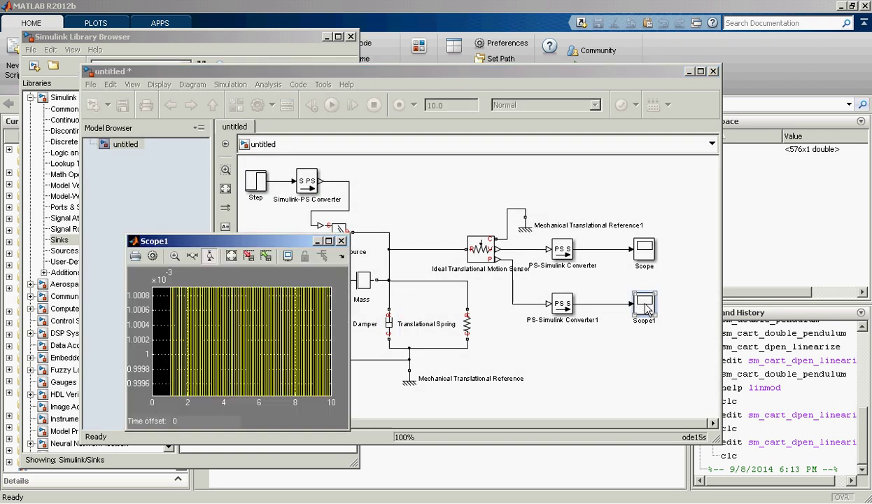
{"action": "left_click", "coordinate": [213, 254]}
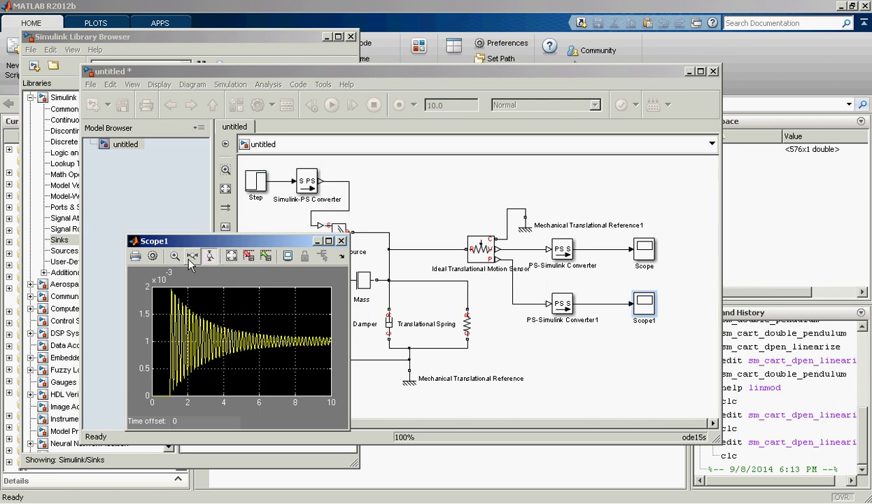
{"action": "left_click", "coordinate": [343, 242]}
Step: Set the Translational Damper's damping coefficient to 10 N/(m/s)
{"action": "double_click", "coordinate": [388, 323]}
{"action": "type", "text": "10"}
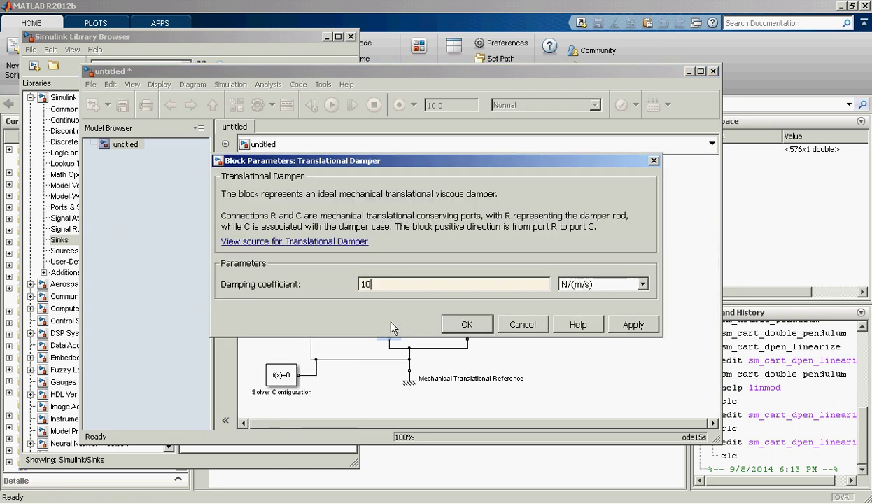
{"action": "left_click", "coordinate": [457, 324]}
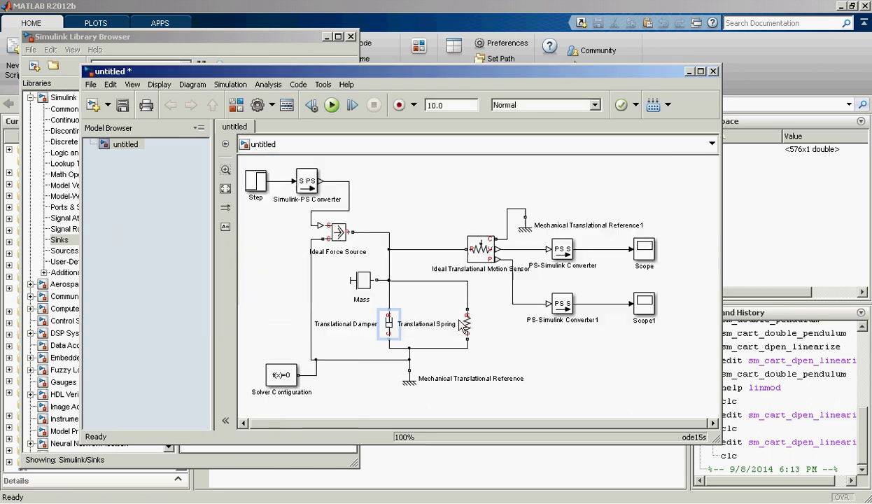
Step: Run the simulation with the 10 N/(m/s) damping and check the position response in Scope1
{"action": "left_click", "coordinate": [332, 105]}
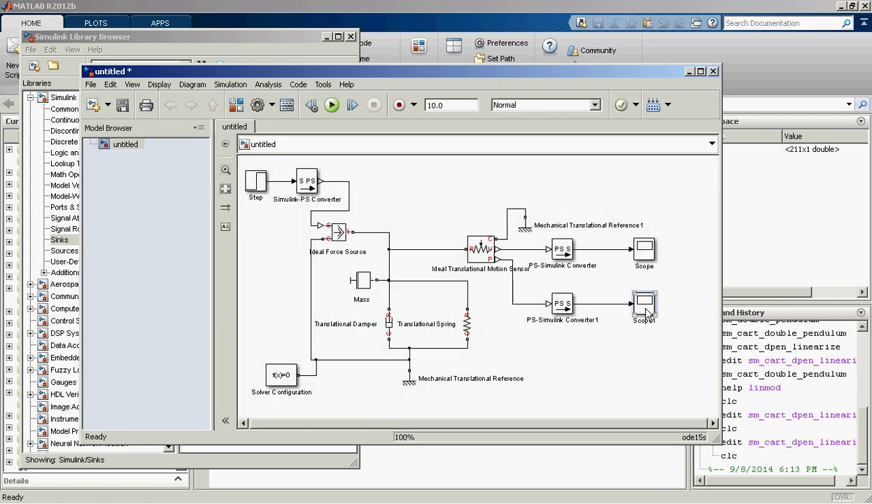
{"action": "double_click", "coordinate": [633, 302]}
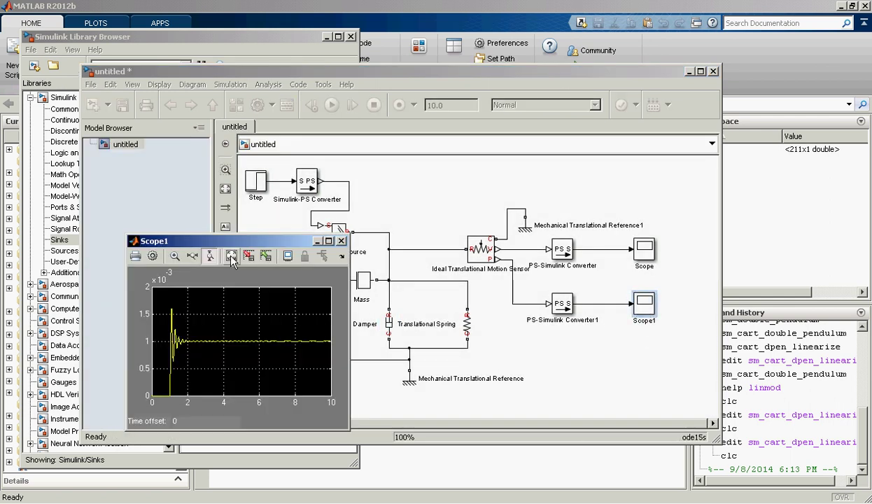
{"action": "left_click", "coordinate": [341, 240]}
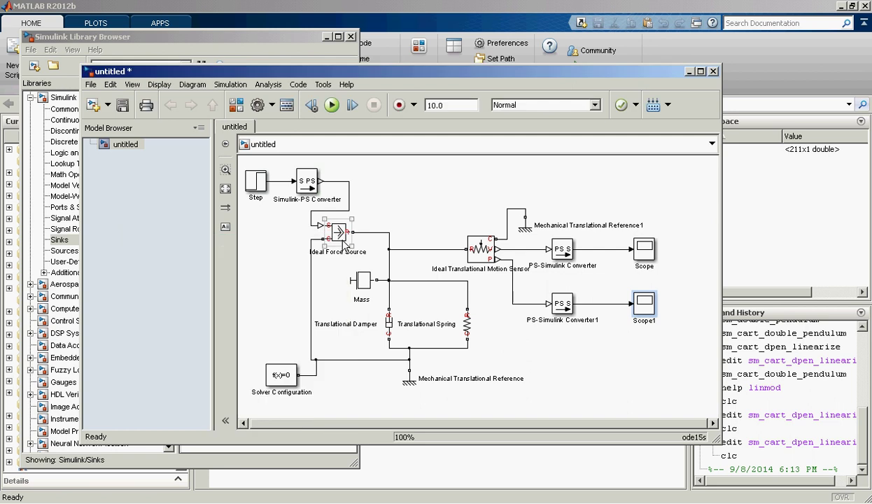
Step: Set the simulation stop time to 5 and run the model
{"action": "double_click", "coordinate": [462, 106]}
{"action": "type", "text": "5"}
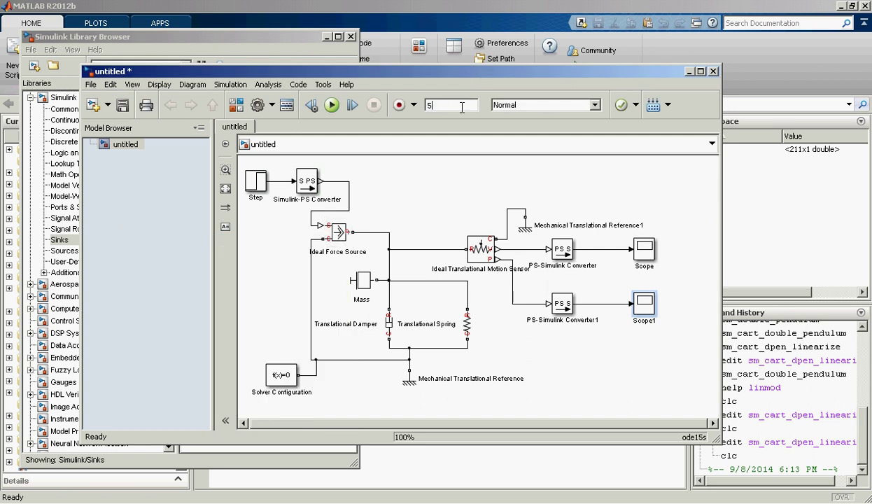
{"action": "left_click", "coordinate": [326, 107]}
Step: Autoscale the position plot in Scope1, examine it at full-screen size, and return to the model
{"action": "left_click", "coordinate": [648, 307]}
{"action": "double_click", "coordinate": [648, 307]}
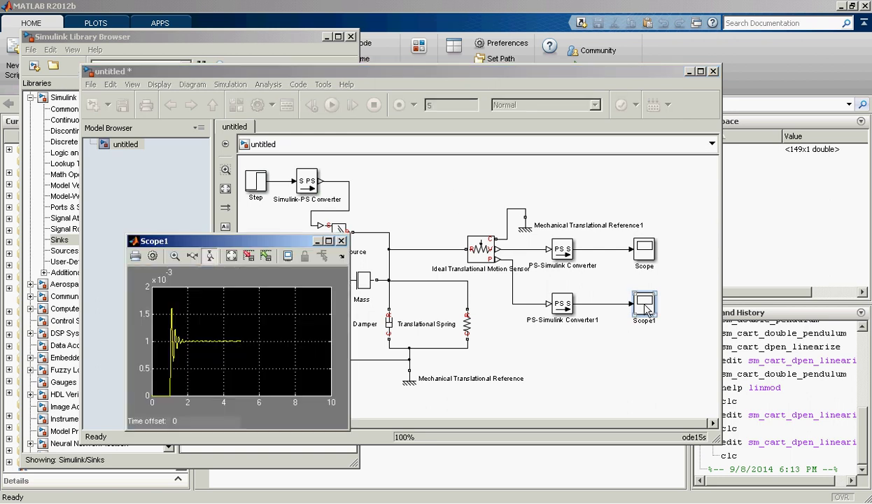
{"action": "left_click", "coordinate": [231, 257]}
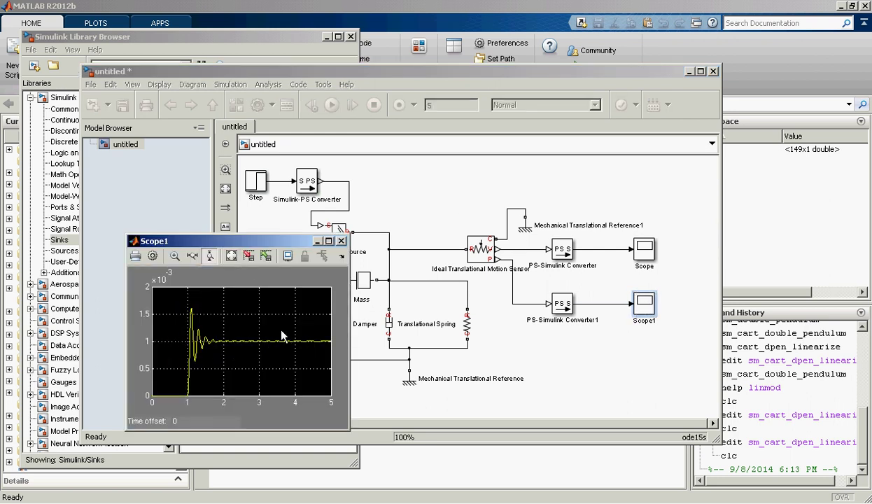
{"action": "left_click", "coordinate": [328, 241]}
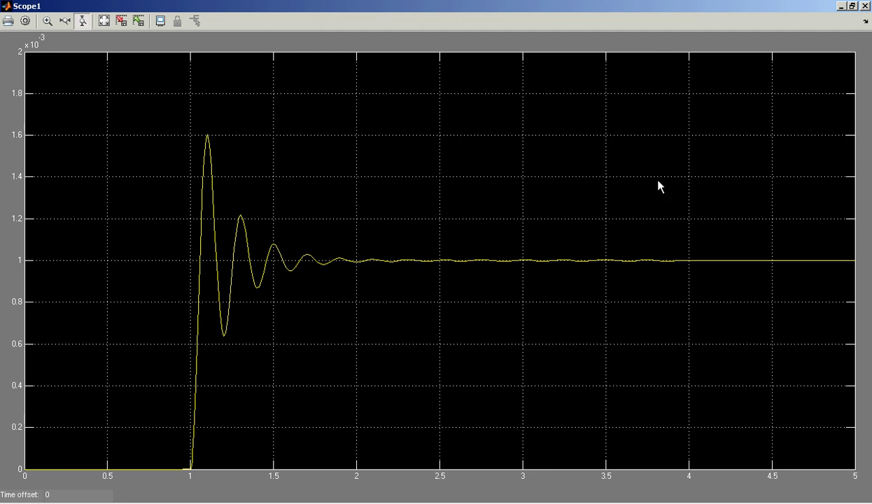
{"action": "left_click", "coordinate": [841, 6]}
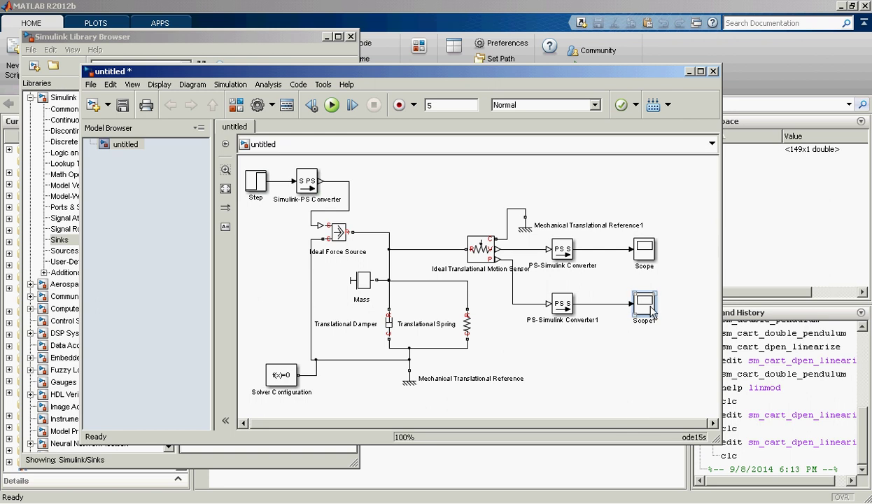
Step: Group all blocks between the Step source and the two scopes into a subsystem
{"action": "left_click_drag", "start_coordinate": [622, 412], "coordinate": [277, 231]}
{"action": "left_click_drag", "start_coordinate": [715, 337], "coordinate": [714, 380]}
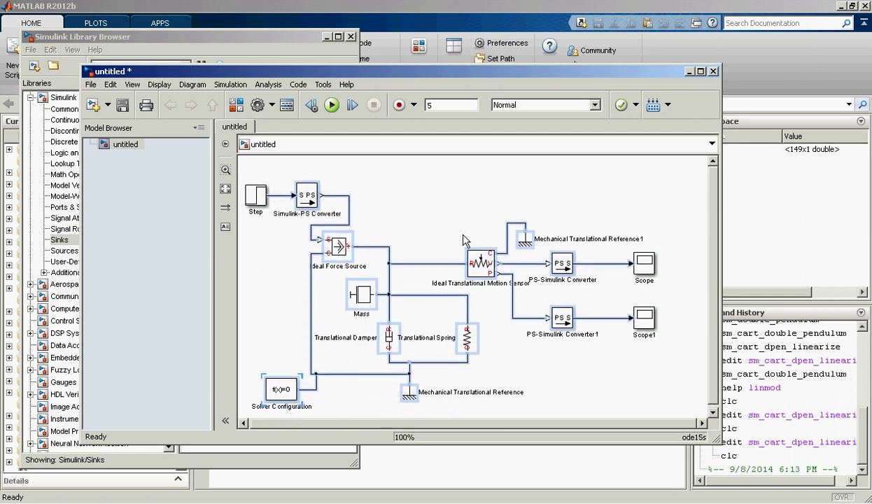
{"action": "right_click", "coordinate": [305, 194]}
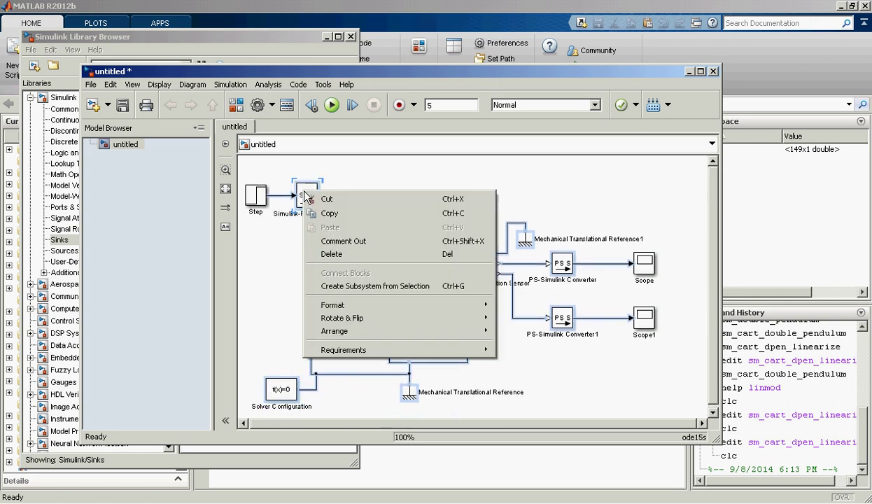
{"action": "left_click", "coordinate": [357, 287]}
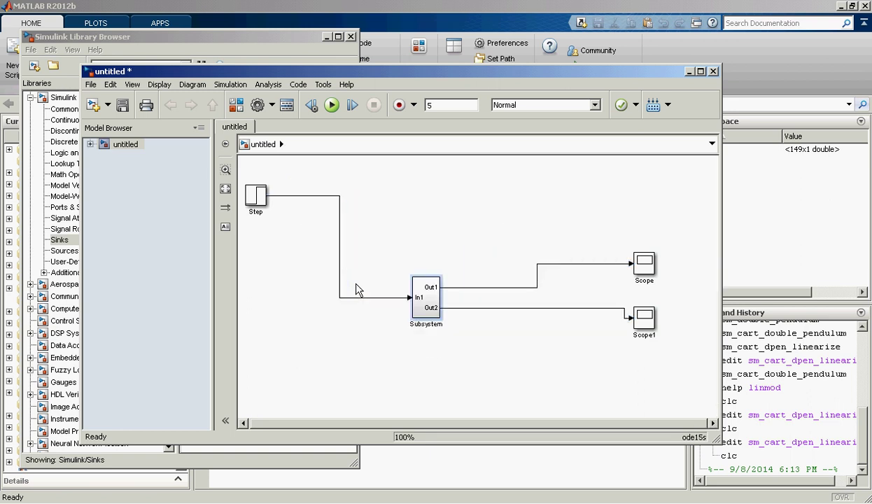
Step: Open the subsystem and rename its output ports Out1 as vel and Out2 as pos
{"action": "double_click", "coordinate": [429, 296]}
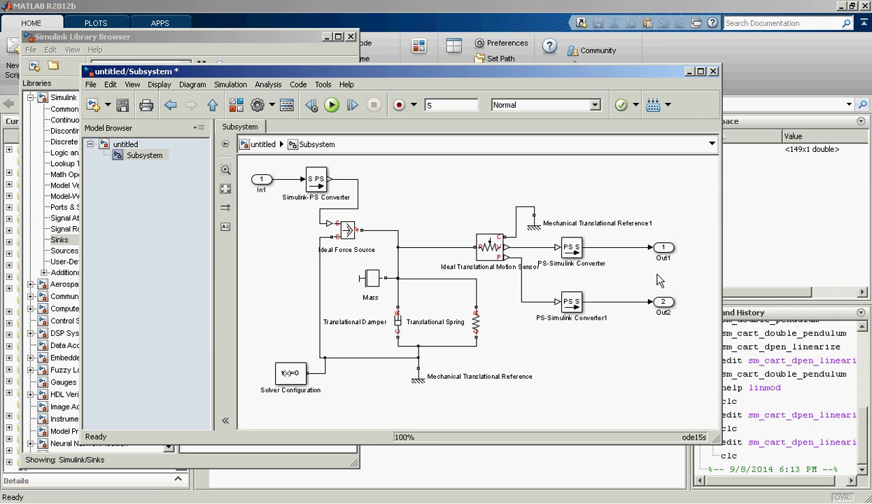
{"action": "left_click", "coordinate": [664, 253]}
{"action": "double_click", "coordinate": [663, 257]}
{"action": "type", "text": "vel"}
{"action": "left_click", "coordinate": [664, 304]}
{"action": "double_click", "coordinate": [664, 312]}
{"action": "type", "text": "pos"}
{"action": "left_click", "coordinate": [637, 334]}
Step: Rename the subsystem's input port In1 as fuerza
{"action": "double_click", "coordinate": [263, 191]}
{"action": "type", "text": "for"}
{"action": "double_click", "coordinate": [264, 193]}
{"action": "type", "text": "fuerza"}
{"action": "left_click", "coordinate": [268, 236]}
{"action": "left_click", "coordinate": [345, 231]}
{"action": "left_click", "coordinate": [390, 207]}
Step: Rename the subsystem's input port as u and its position output port as y, and return to the top-level model
{"action": "left_click", "coordinate": [260, 179]}
{"action": "double_click", "coordinate": [268, 190]}
{"action": "type", "text": "u"}
{"action": "left_click", "coordinate": [266, 223]}
{"action": "double_click", "coordinate": [663, 313]}
{"action": "type", "text": "y"}
{"action": "left_click", "coordinate": [675, 182]}
{"action": "left_click", "coordinate": [281, 146]}
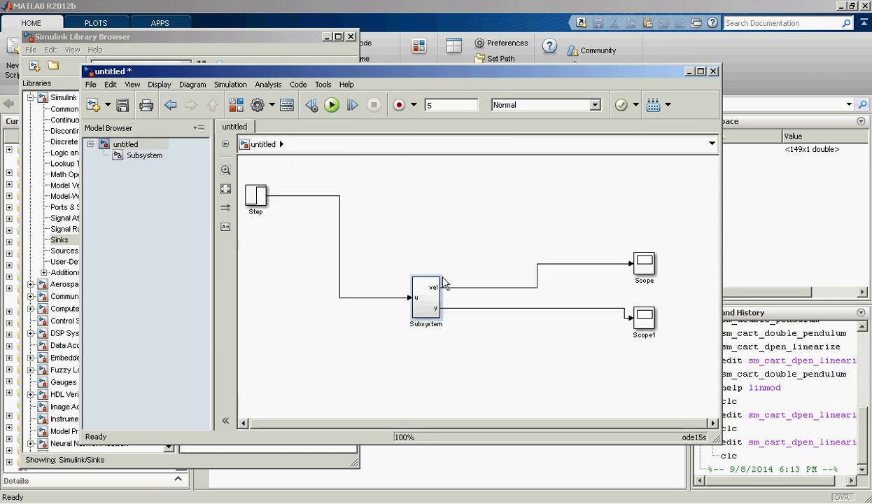
Step: Move and widen the Subsystem block, and reposition Step, Scope and Scope1 so they line up with its ports
{"action": "left_click_drag", "start_coordinate": [430, 303], "coordinate": [489, 212]}
{"action": "left_click_drag", "start_coordinate": [648, 266], "coordinate": [638, 199]}
{"action": "left_click_drag", "start_coordinate": [645, 318], "coordinate": [593, 218]}
{"action": "left_click", "coordinate": [484, 214]}
{"action": "left_click_drag", "start_coordinate": [485, 213], "coordinate": [413, 223]}
{"action": "left_click", "coordinate": [449, 205]}
{"action": "left_click", "coordinate": [445, 283]}
{"action": "left_click_drag", "start_coordinate": [263, 196], "coordinate": [306, 207]}
{"action": "left_click", "coordinate": [392, 267]}
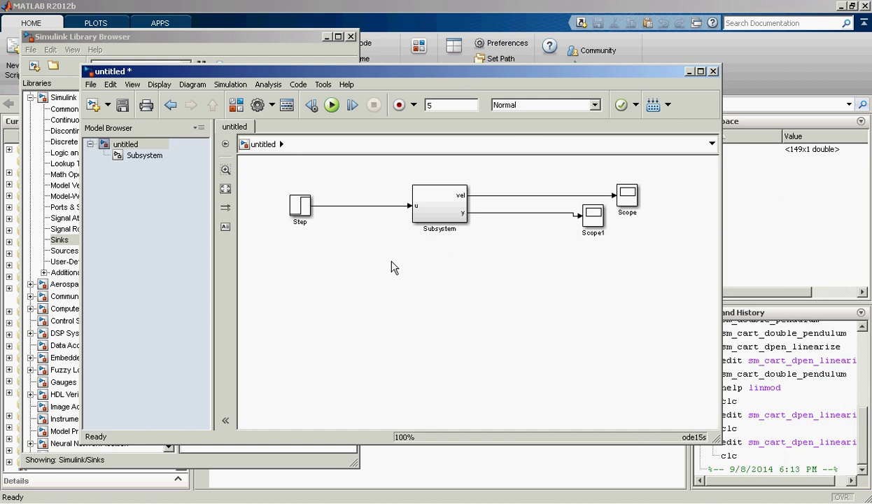
Step: Look through the Simscape libraries in the Library Browser, including the Mechanisms and Translational Elements blocks
{"action": "left_click", "coordinate": [149, 34]}
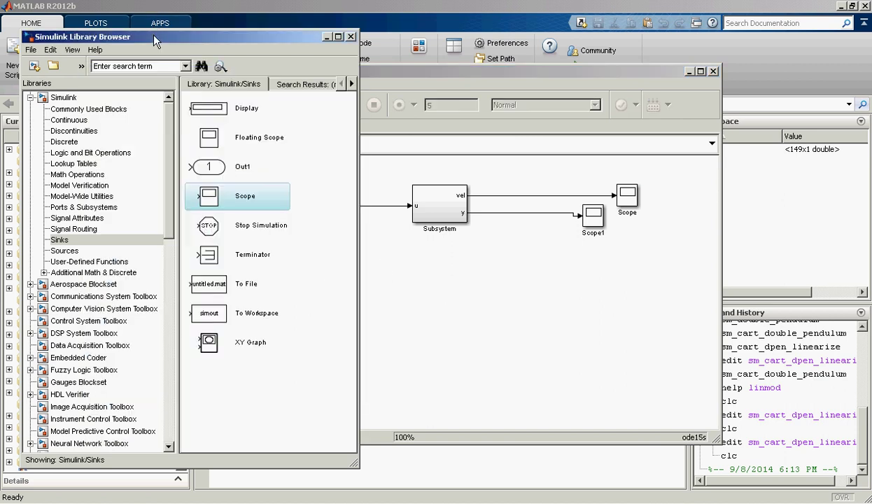
{"action": "left_click_drag", "start_coordinate": [167, 220], "coordinate": [176, 360]}
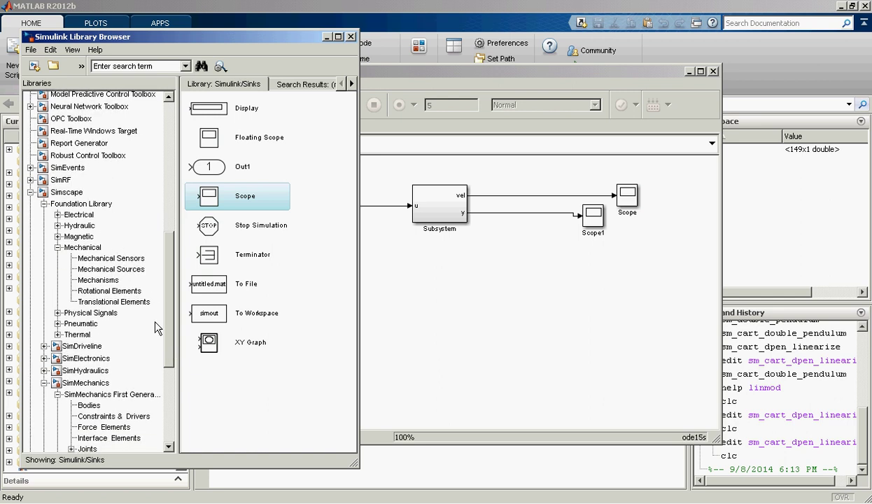
{"action": "left_click_drag", "start_coordinate": [171, 339], "coordinate": [171, 385]}
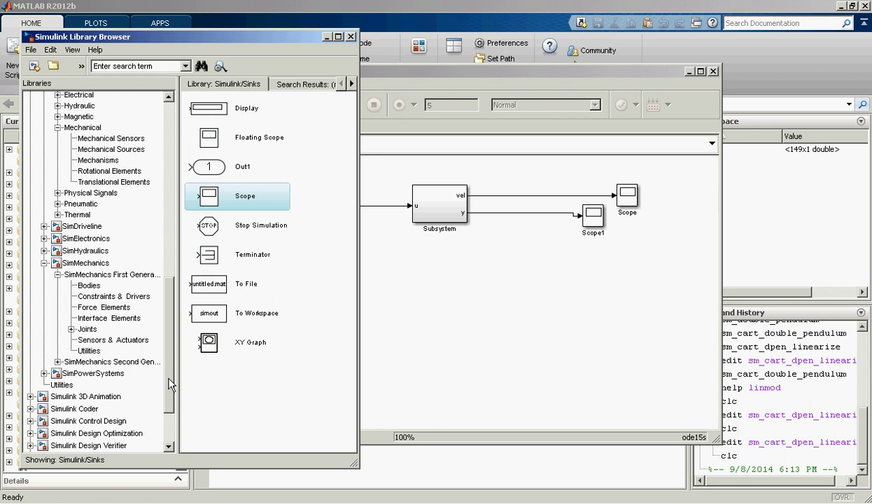
{"action": "left_click_drag", "start_coordinate": [169, 384], "coordinate": [176, 308]}
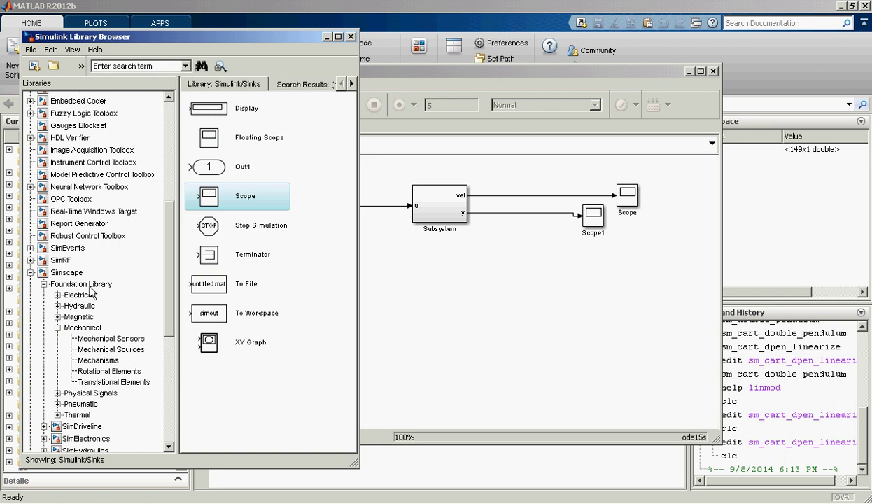
{"action": "left_click", "coordinate": [98, 360]}
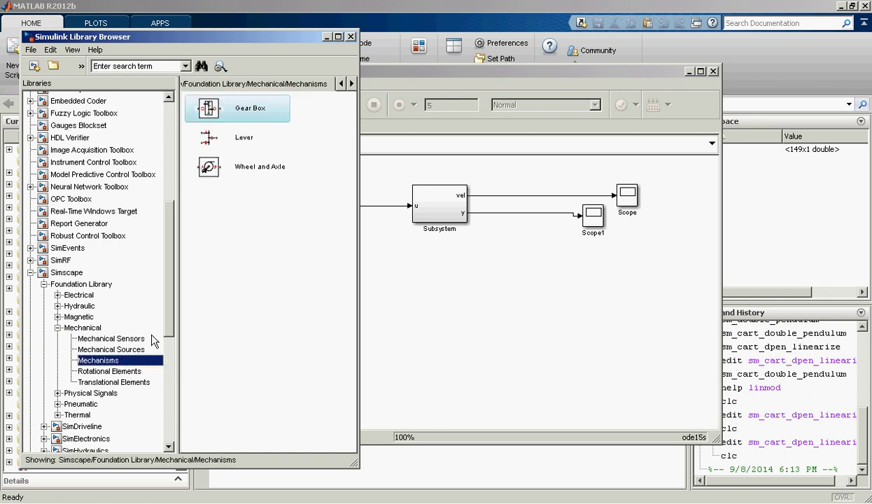
{"action": "left_click", "coordinate": [135, 382]}
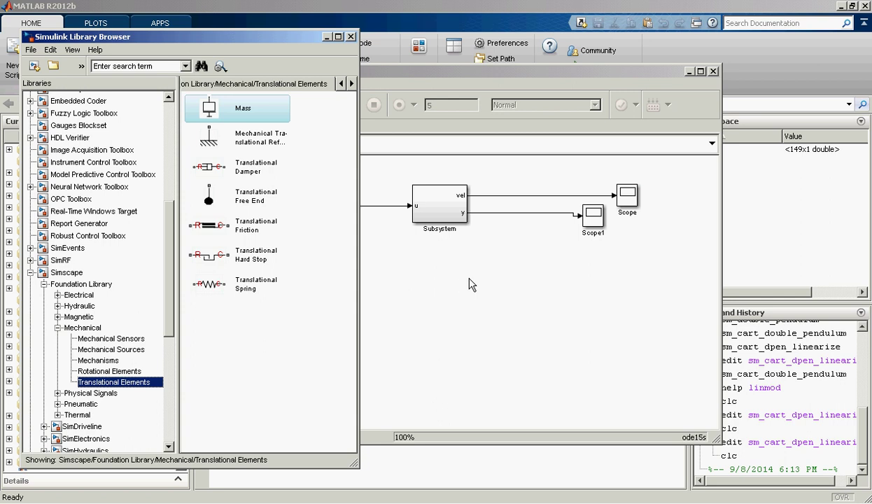
{"action": "left_click", "coordinate": [488, 259]}
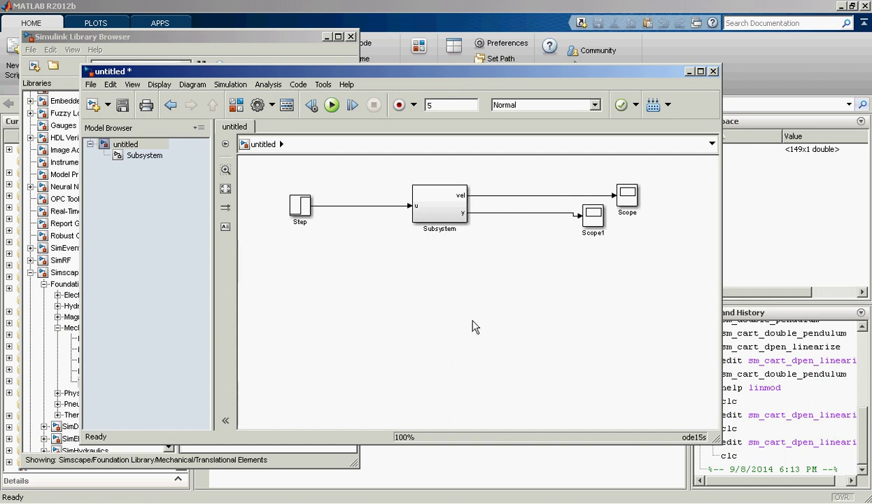
{"action": "left_click", "coordinate": [231, 105]}
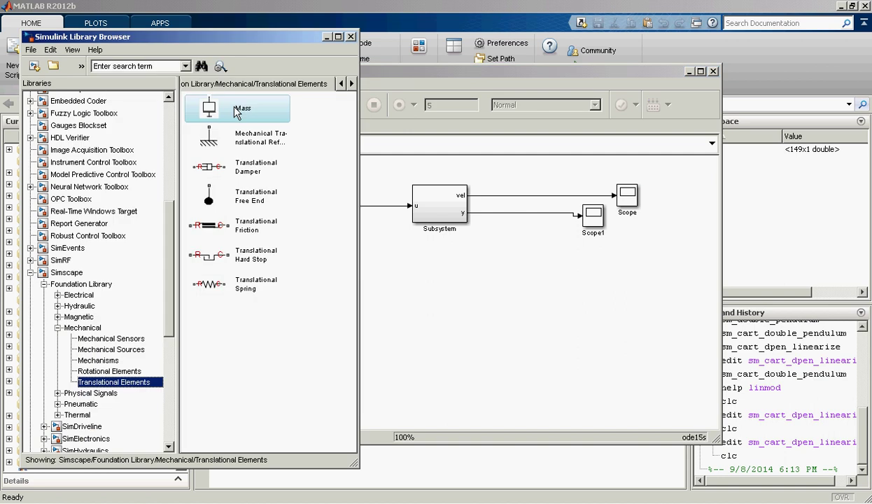
{"action": "left_click", "coordinate": [393, 70]}
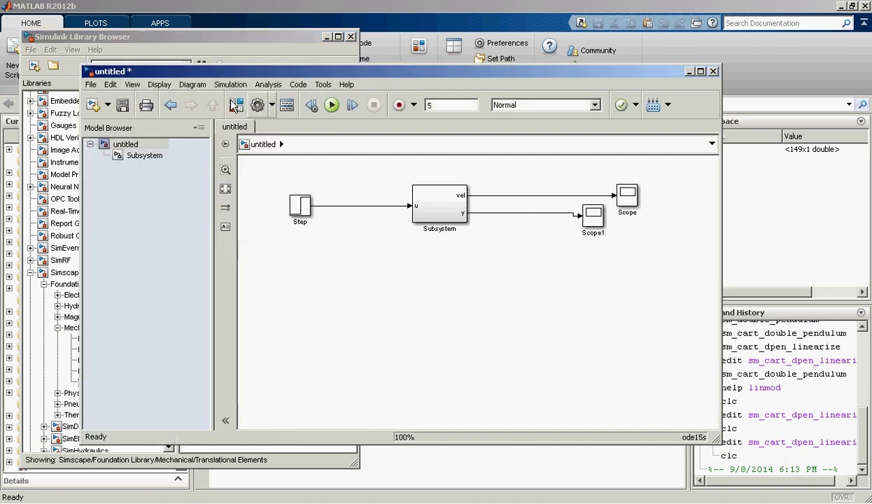
Step: Create a new blank model, minimize the old model window, and reposition and enlarge the new one
{"action": "left_click", "coordinate": [92, 105]}
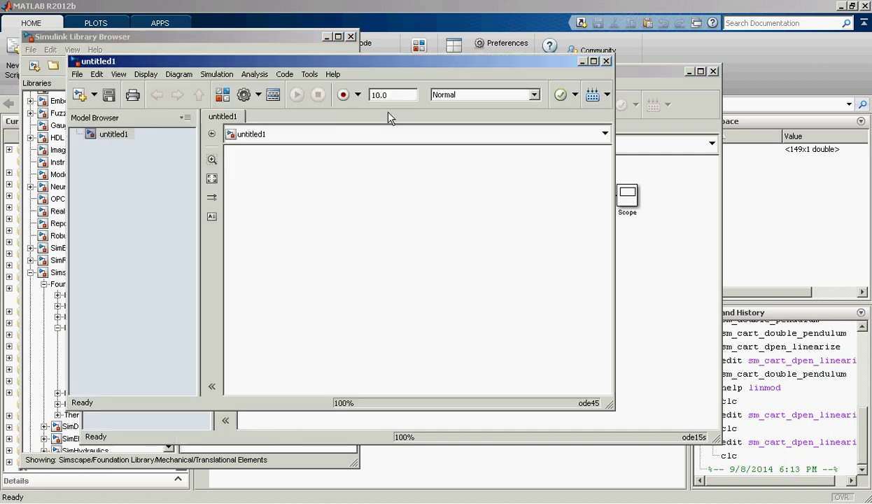
{"action": "left_click_drag", "start_coordinate": [395, 61], "coordinate": [571, 138]}
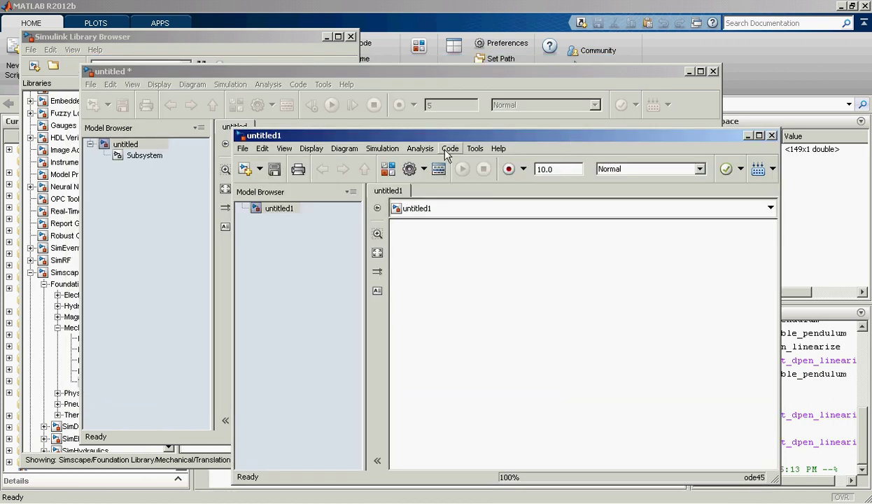
{"action": "left_click", "coordinate": [690, 71]}
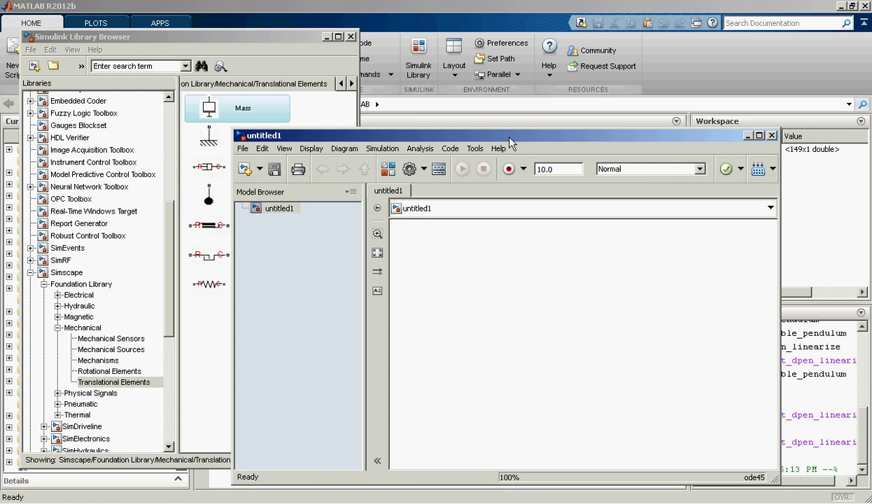
{"action": "left_click_drag", "start_coordinate": [510, 143], "coordinate": [463, 115]}
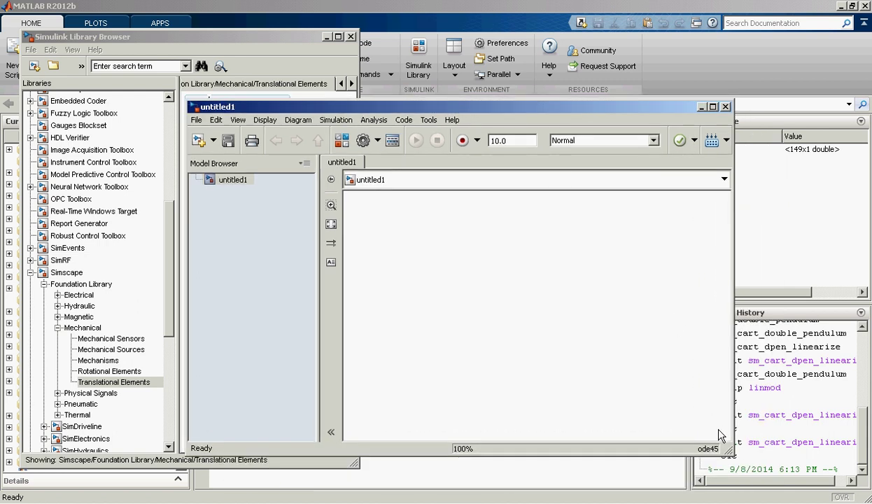
{"action": "left_click_drag", "start_coordinate": [731, 452], "coordinate": [803, 464]}
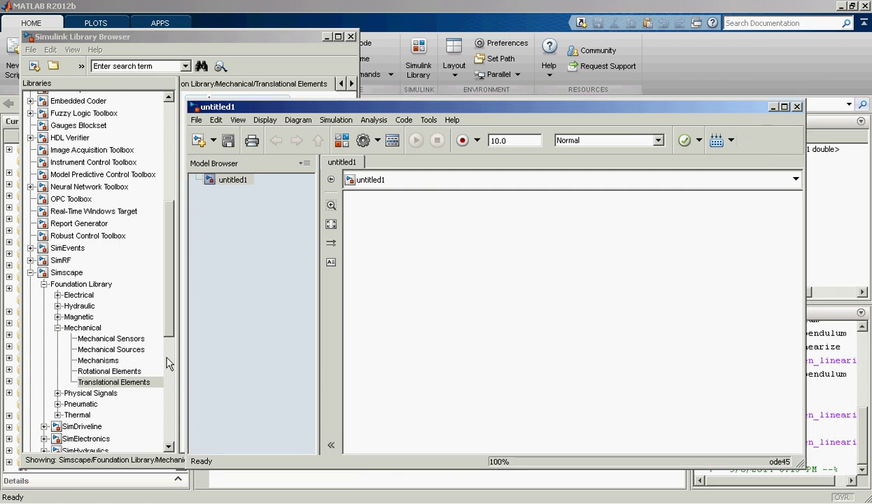
Step: Add two Mass blocks from Translational Elements side by side in the new model
{"action": "left_click", "coordinate": [209, 35]}
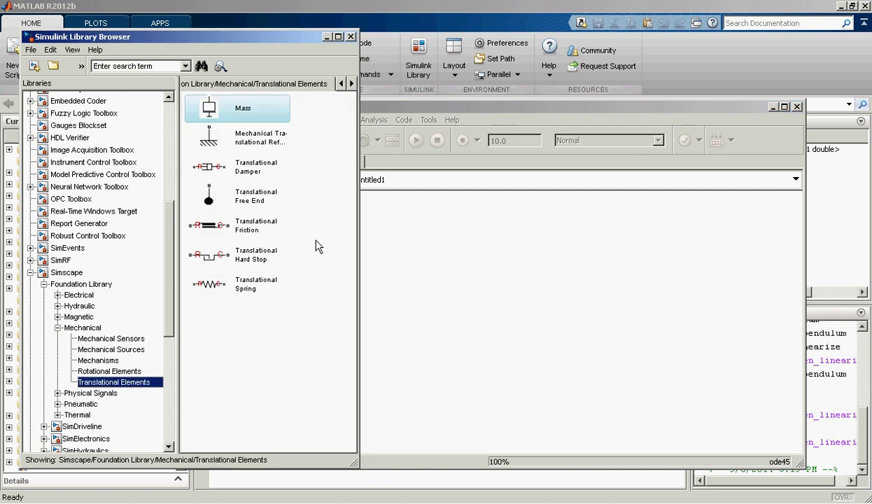
{"action": "left_click_drag", "start_coordinate": [209, 109], "coordinate": [428, 285]}
{"action": "left_click", "coordinate": [249, 32]}
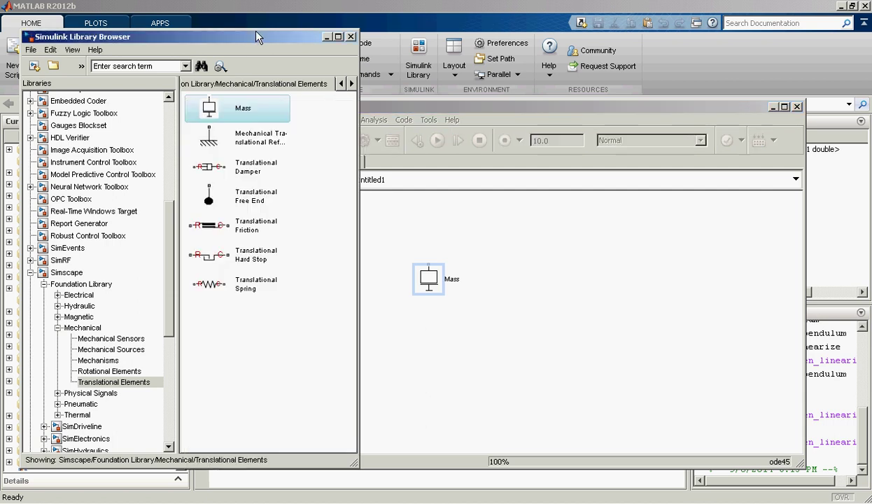
{"action": "left_click_drag", "start_coordinate": [210, 112], "coordinate": [550, 279]}
Step: Add a Mechanical Translational Reference and two Translational Damper blocks below the masses
{"action": "left_click", "coordinate": [276, 33]}
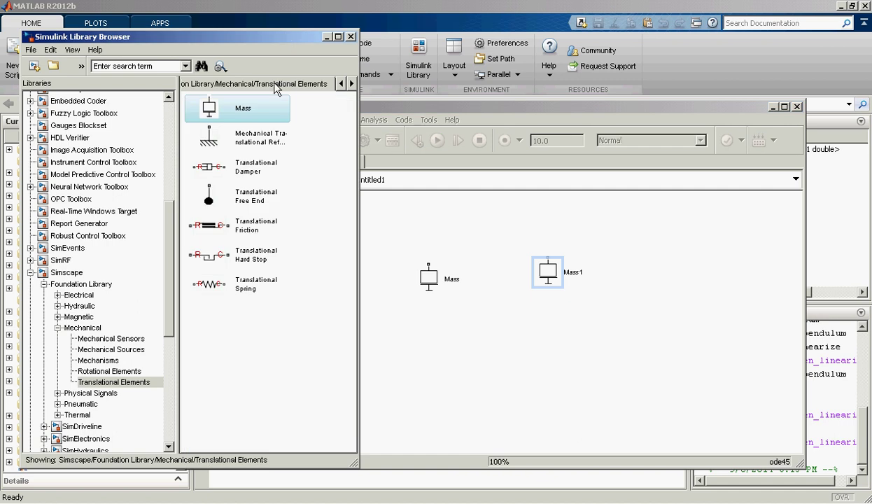
{"action": "left_click_drag", "start_coordinate": [221, 146], "coordinate": [662, 380]}
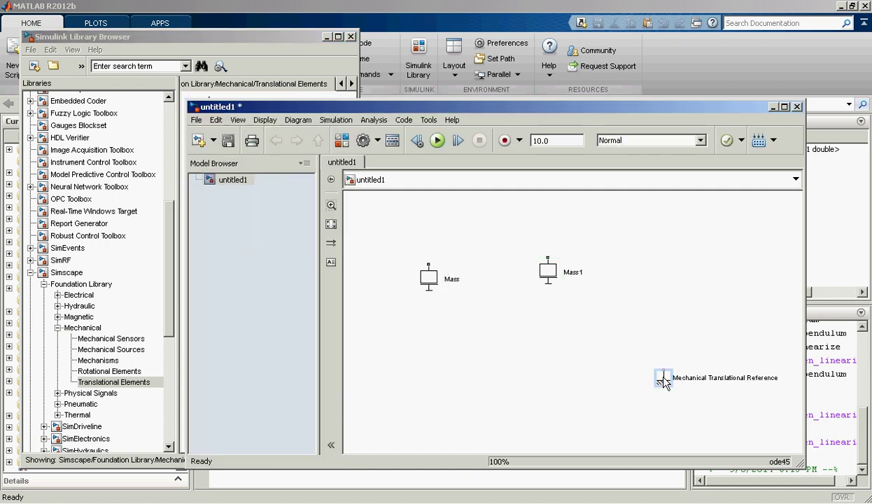
{"action": "left_click", "coordinate": [282, 35]}
{"action": "left_click_drag", "start_coordinate": [224, 168], "coordinate": [634, 333]}
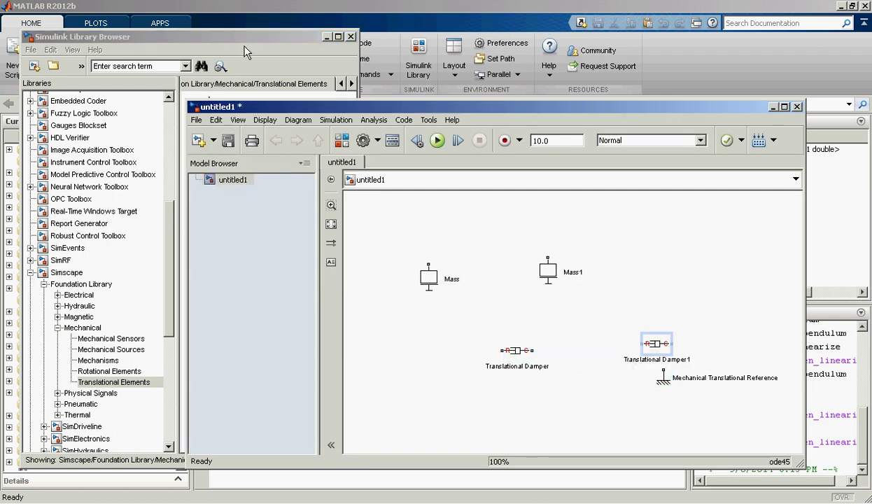
Step: Add two Translational Spring blocks above the two dampers
{"action": "left_click", "coordinate": [239, 39]}
{"action": "left_click_drag", "start_coordinate": [223, 279], "coordinate": [658, 306]}
{"action": "left_click", "coordinate": [706, 259]}
{"action": "left_click", "coordinate": [280, 36]}
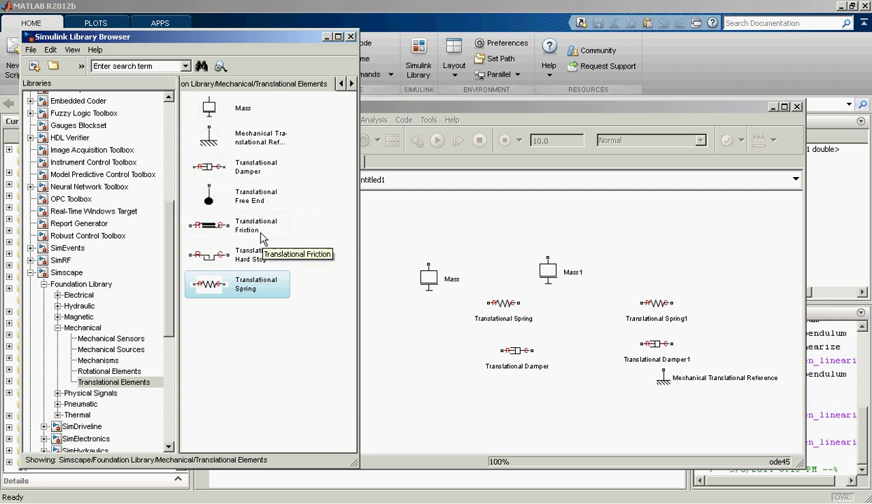
{"action": "left_click", "coordinate": [408, 239]}
Step: Align the first mass with the second and rename the two Mass blocks as M1 and M2
{"action": "left_click", "coordinate": [429, 279]}
{"action": "left_click_drag", "start_coordinate": [431, 284], "coordinate": [424, 278]}
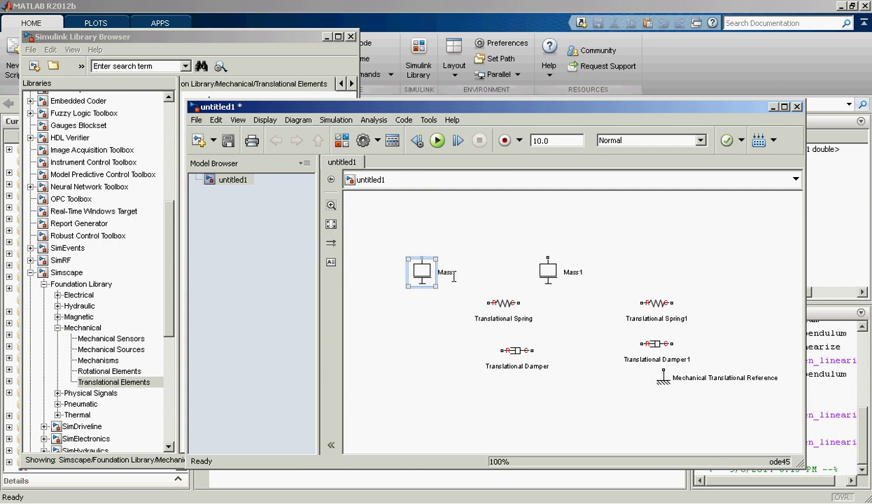
{"action": "left_click", "coordinate": [453, 273]}
{"action": "type", "text": "1"}
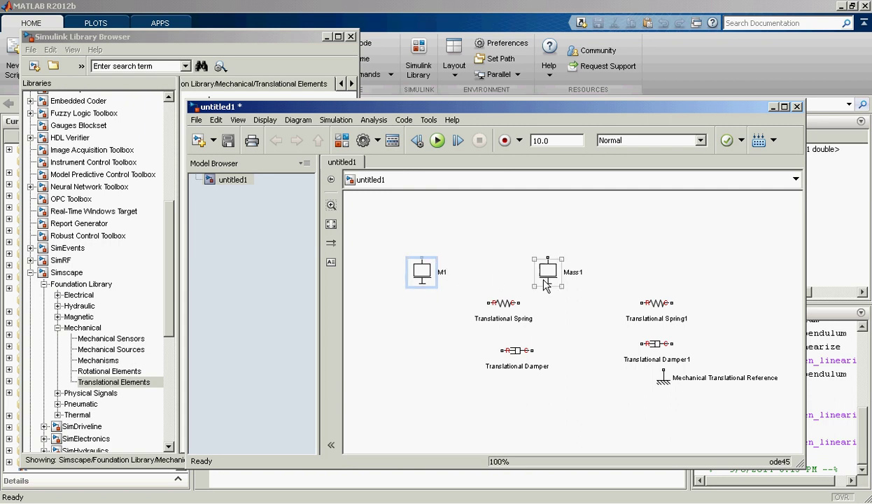
{"action": "double_click", "coordinate": [574, 273]}
{"action": "type", "text": "M2"}
{"action": "left_click", "coordinate": [591, 319]}
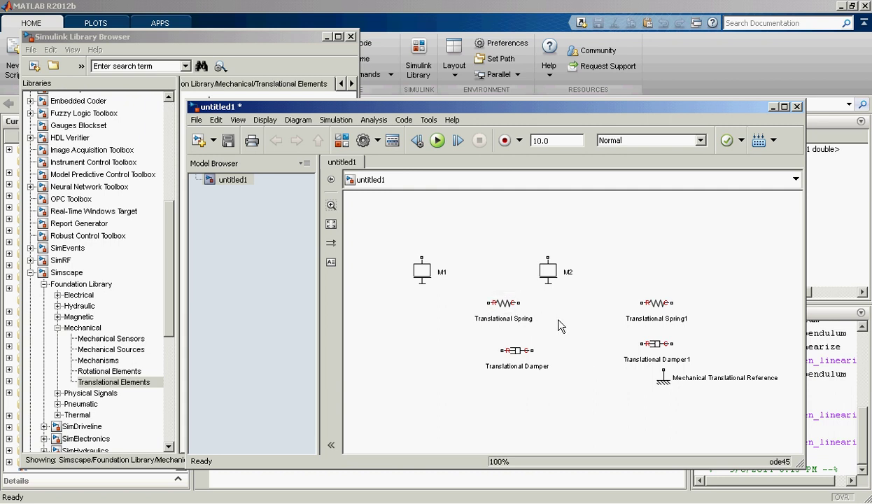
Step: Flip the first Translational Spring and connect it between mass M1 and the Mechanical Translational Reference
{"action": "left_click_drag", "start_coordinate": [429, 277], "coordinate": [445, 275]}
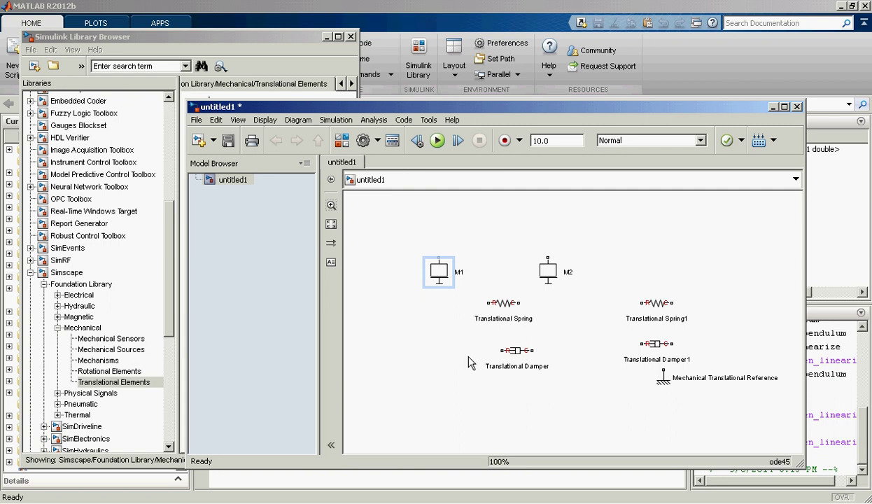
{"action": "left_click", "coordinate": [425, 227]}
{"action": "left_click", "coordinate": [501, 302]}
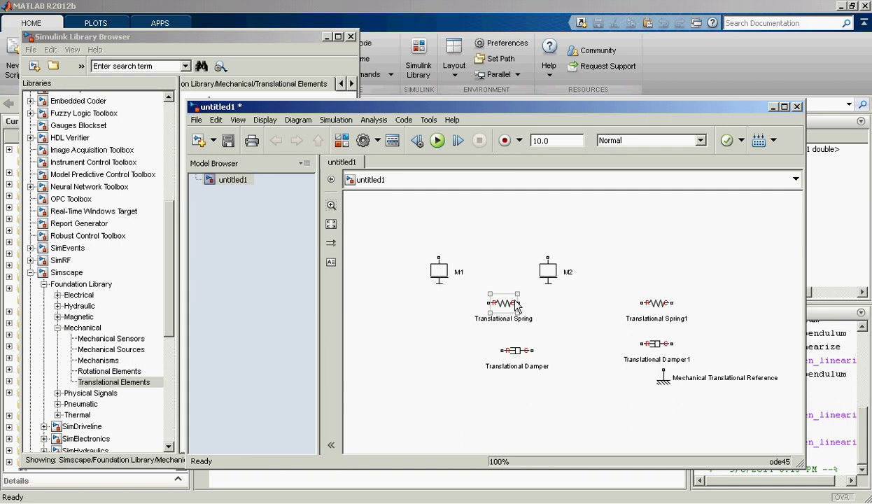
{"action": "left_click", "coordinate": [439, 274]}
{"action": "left_click_drag", "start_coordinate": [439, 275], "coordinate": [469, 250]}
{"action": "left_click", "coordinate": [505, 306]}
{"action": "left_click_drag", "start_coordinate": [505, 308], "coordinate": [469, 233]}
{"action": "key", "text": "ctrl+i"}
{"action": "left_click", "coordinate": [420, 225]}
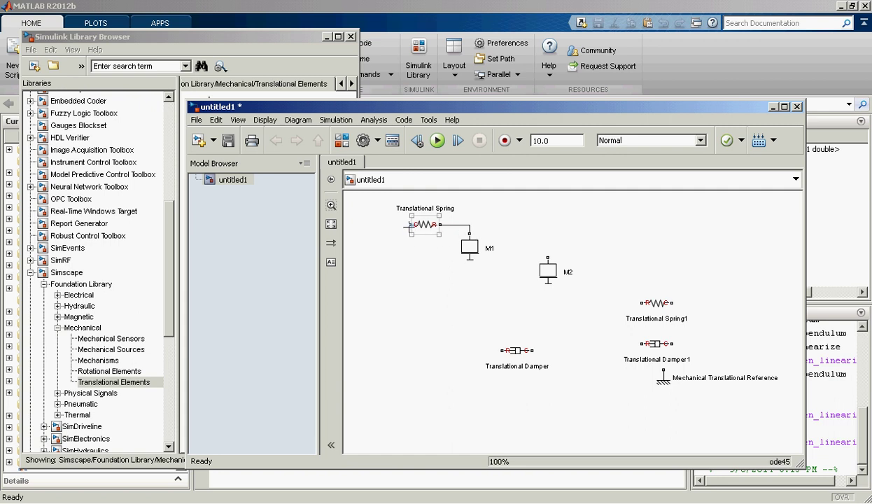
{"action": "left_click_drag", "start_coordinate": [663, 381], "coordinate": [409, 224]}
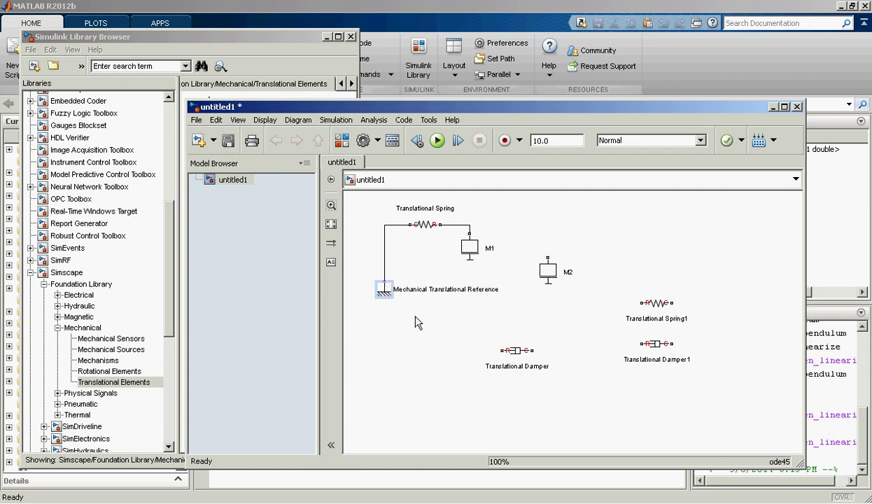
Step: Flip the first Translational Damper and connect it in parallel with the spring between M1 and the reference, moving both blocks down for room
{"action": "left_click_drag", "start_coordinate": [469, 250], "coordinate": [470, 271]}
{"action": "left_click_drag", "start_coordinate": [517, 351], "coordinate": [427, 258]}
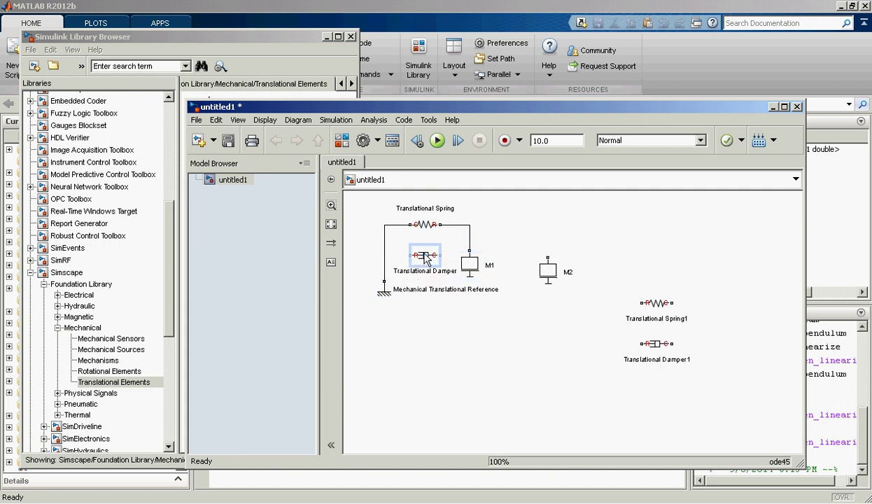
{"action": "key", "text": "ctrl+i"}
{"action": "left_click", "coordinate": [468, 264]}
{"action": "left_click", "coordinate": [384, 290]}
{"action": "left_click_drag", "start_coordinate": [384, 290], "coordinate": [383, 302]}
{"action": "mouse_move", "coordinate": [469, 264]}
{"action": "left_mouse_down"}
{"action": "mouse_move", "coordinate": [470, 279]}
{"action": "mouse_move", "coordinate": [462, 255]}
{"action": "mouse_move", "coordinate": [469, 255]}
{"action": "left_mouse_up"}
{"action": "left_click", "coordinate": [424, 256]}
{"action": "left_click_drag", "start_coordinate": [408, 255], "coordinate": [384, 255]}
{"action": "left_click", "coordinate": [478, 279]}
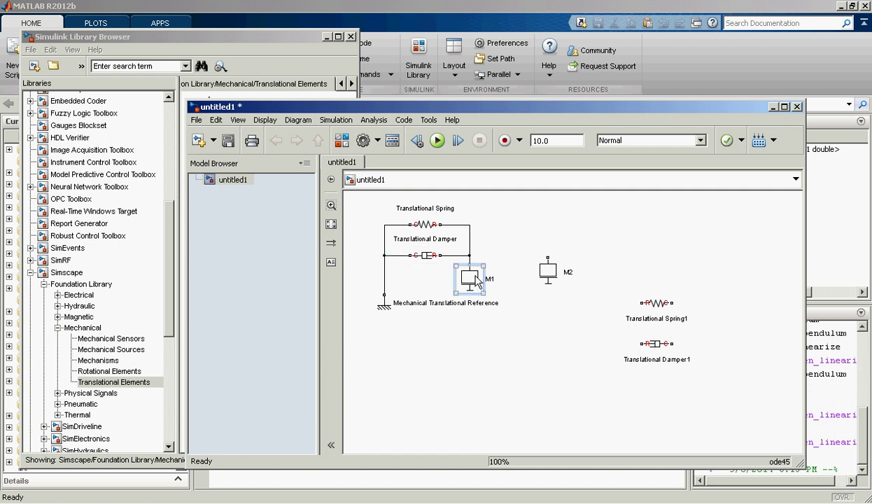
Step: Align M2 with M1, then flip the second Translational Spring and connect it between the two masses
{"action": "left_click", "coordinate": [384, 310]}
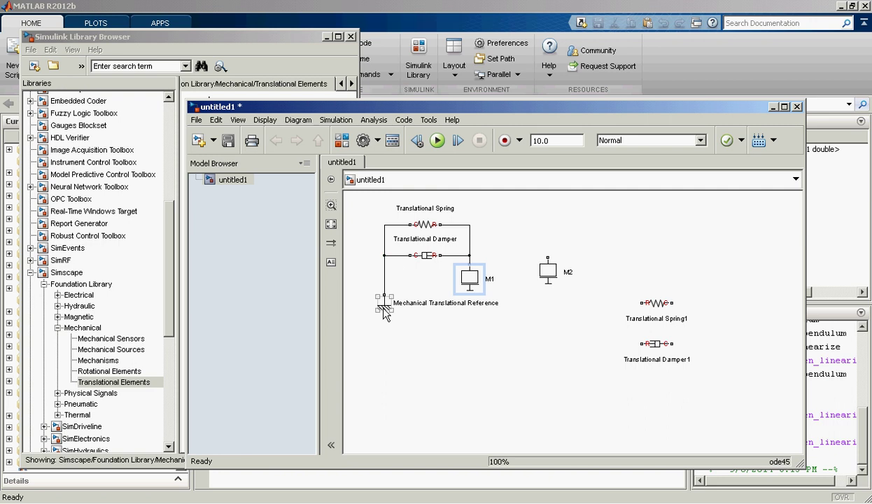
{"action": "left_click", "coordinate": [550, 275]}
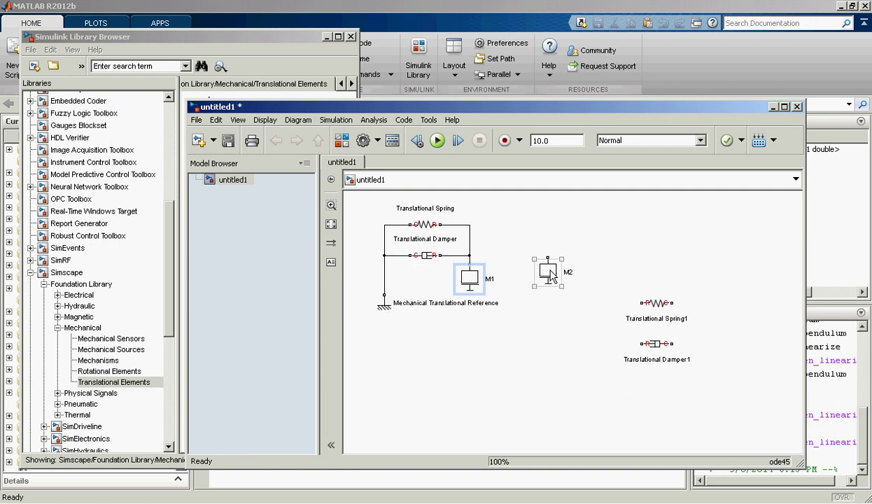
{"action": "left_click_drag", "start_coordinate": [551, 275], "coordinate": [545, 283]}
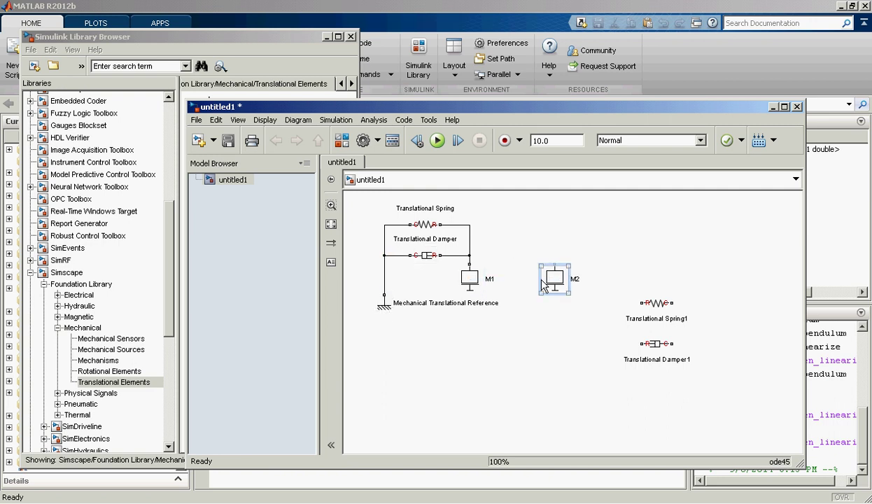
{"action": "left_click_drag", "start_coordinate": [654, 310], "coordinate": [517, 231]}
{"action": "key", "text": "ctrl+i"}
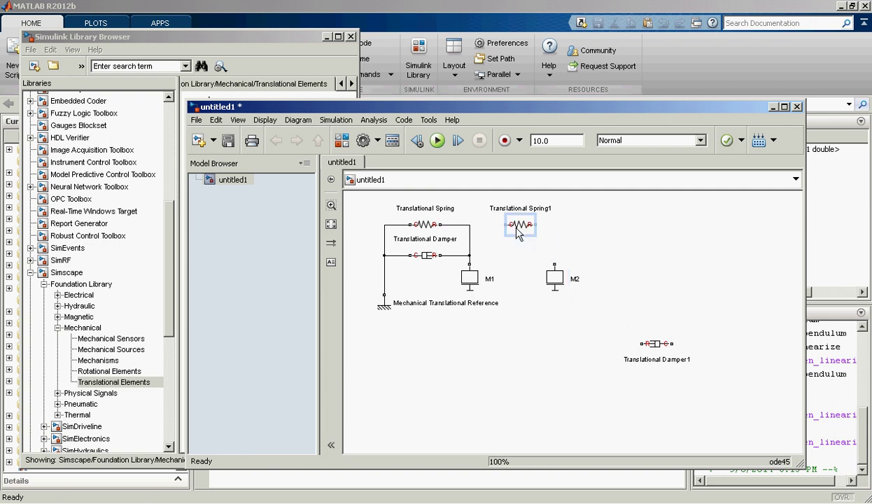
{"action": "left_click_drag", "start_coordinate": [510, 224], "coordinate": [469, 224]}
{"action": "left_click", "coordinate": [518, 225]}
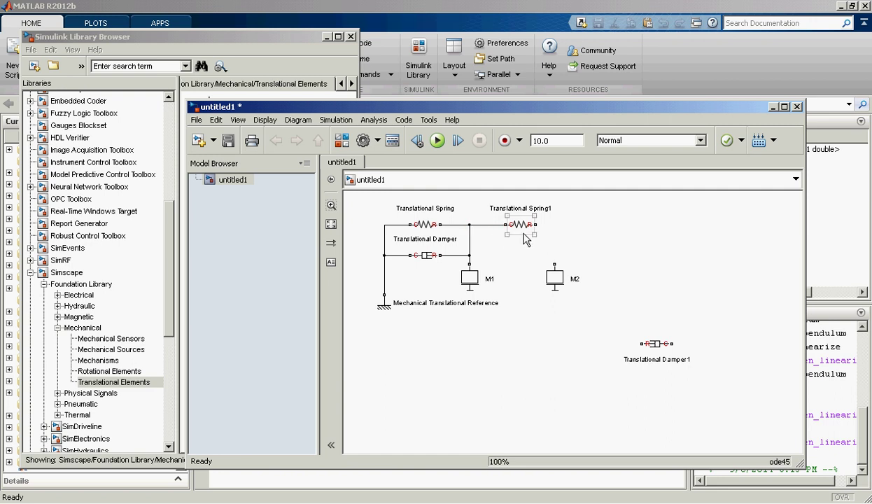
{"action": "left_click_drag", "start_coordinate": [541, 225], "coordinate": [554, 264]}
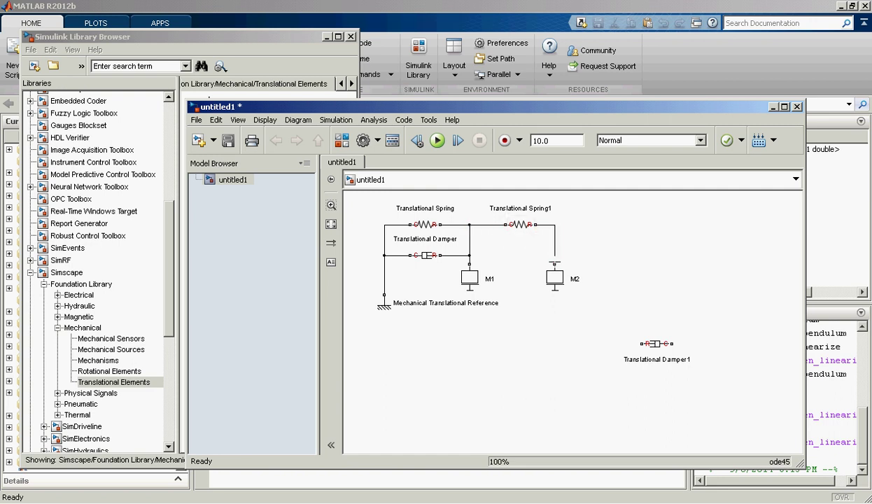
Step: Flip the second Translational Damper and connect it in parallel with the spring between M1 and M2
{"action": "left_click_drag", "start_coordinate": [655, 343], "coordinate": [555, 255]}
{"action": "left_click_drag", "start_coordinate": [509, 255], "coordinate": [470, 255]}
{"action": "left_click", "coordinate": [576, 337]}
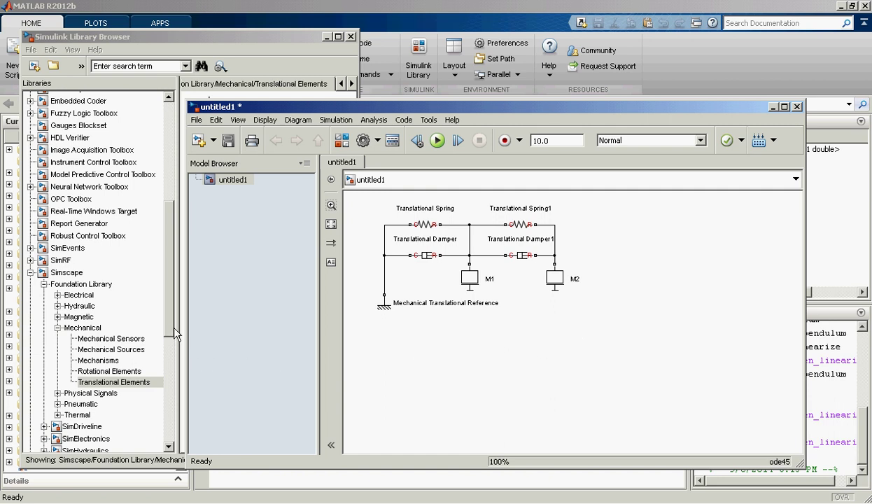
Step: Add an Ideal Translational Motion Sensor from the Mechanical Sensors library and connect its R port to the M2 line
{"action": "left_click", "coordinate": [139, 338]}
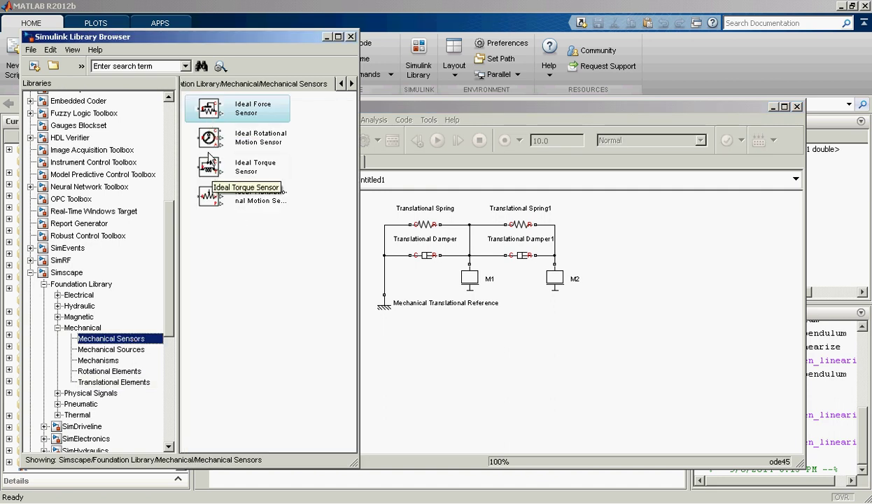
{"action": "left_click", "coordinate": [210, 198]}
{"action": "left_click_drag", "start_coordinate": [210, 198], "coordinate": [628, 226]}
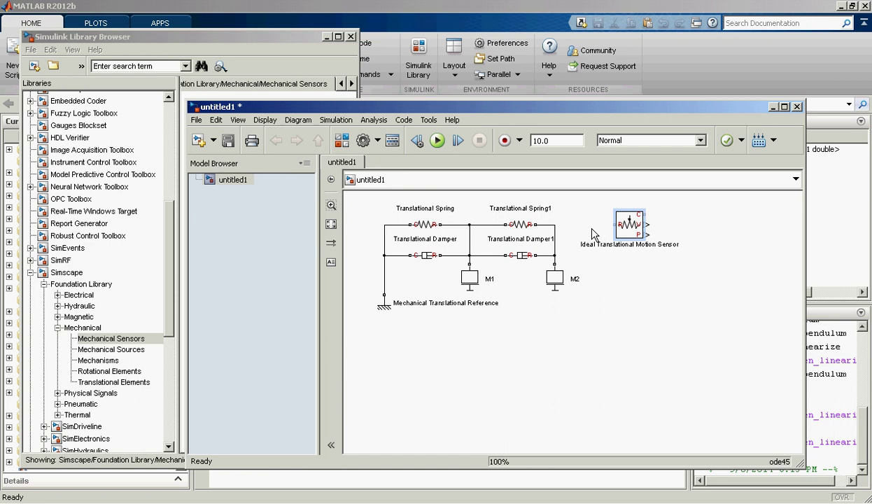
{"action": "left_click", "coordinate": [568, 230]}
{"action": "left_click_drag", "start_coordinate": [615, 224], "coordinate": [555, 224]}
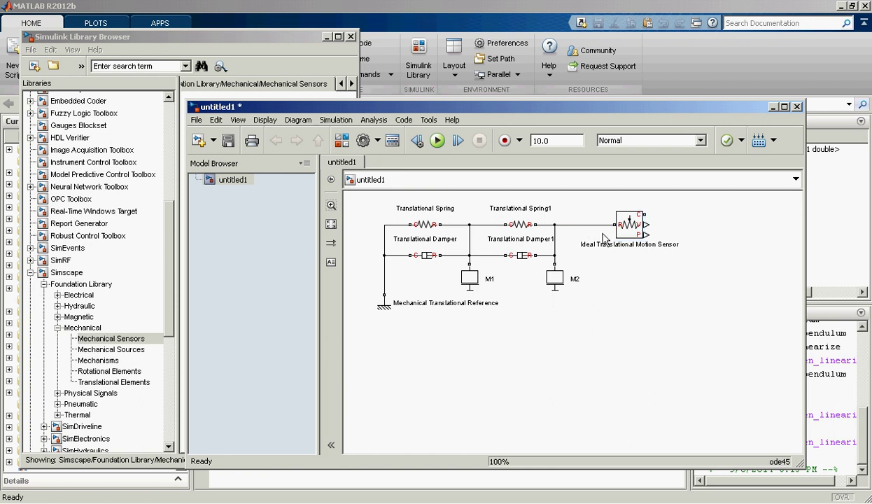
Step: Shift the diagram down for room, then duplicate the motion sensor above the first and connect its R port to the M1 line
{"action": "left_click_drag", "start_coordinate": [675, 311], "coordinate": [357, 201]}
{"action": "left_click_drag", "start_coordinate": [554, 279], "coordinate": [585, 361]}
{"action": "left_click", "coordinate": [675, 350]}
{"action": "left_click_drag", "start_coordinate": [642, 305], "coordinate": [500, 306]}
{"action": "left_click", "coordinate": [568, 220]}
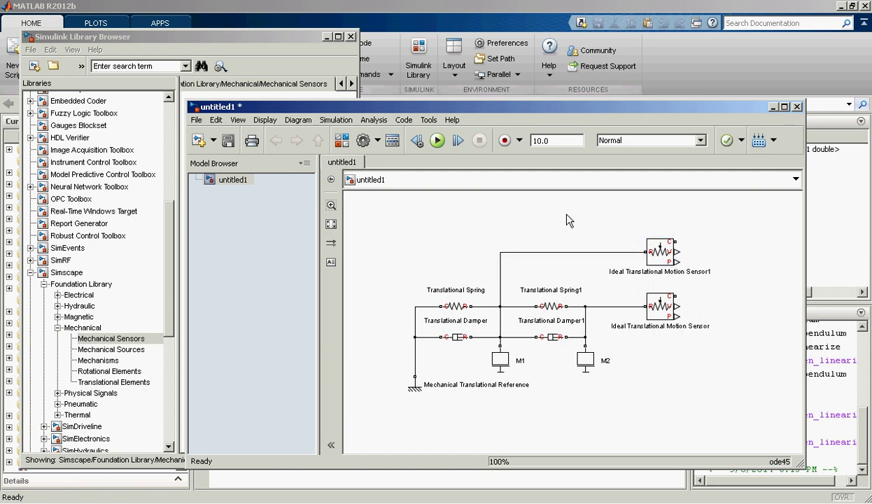
Step: Copy the Mechanical Translational Reference beside the motion sensors and connect both sensors' C ports to it
{"action": "left_click", "coordinate": [415, 386]}
{"action": "mouse_move", "coordinate": [414, 386]}
{"action": "left_mouse_down"}
{"action": "mouse_move", "coordinate": [677, 255]}
{"action": "mouse_move", "coordinate": [717, 228]}
{"action": "mouse_move", "coordinate": [683, 231]}
{"action": "mouse_move", "coordinate": [700, 210]}
{"action": "mouse_move", "coordinate": [716, 221]}
{"action": "left_mouse_up"}
{"action": "left_click_drag", "start_coordinate": [676, 295], "coordinate": [694, 242]}
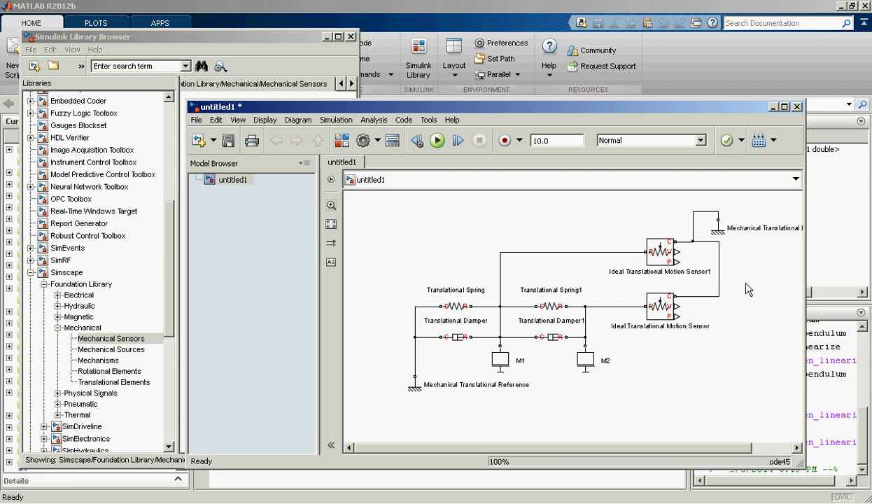
{"action": "left_click", "coordinate": [418, 389]}
{"action": "left_click", "coordinate": [477, 369]}
{"action": "left_click", "coordinate": [660, 266]}
{"action": "left_click", "coordinate": [316, 357]}
Step: Add an Ideal Force Source from the Mechanical Sources library below the masses, connect it to the M1 line and enlarge the model window
{"action": "left_click", "coordinate": [130, 349]}
{"action": "left_click_drag", "start_coordinate": [129, 350], "coordinate": [160, 351]}
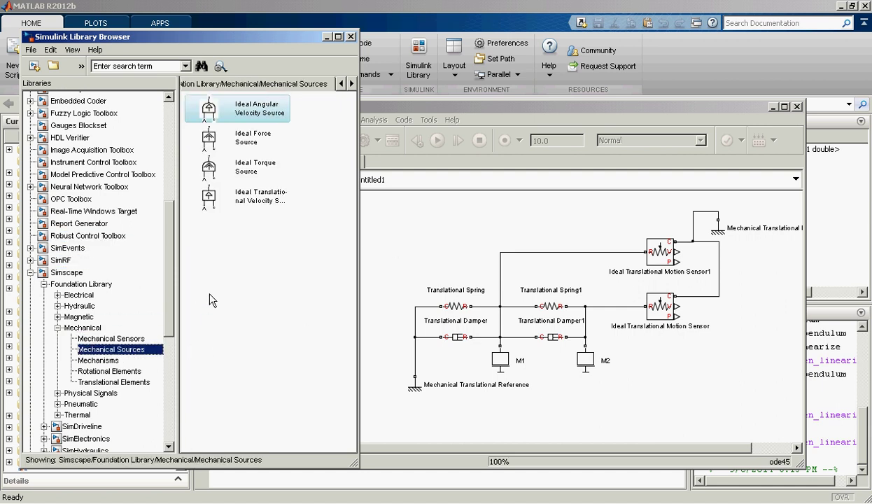
{"action": "left_click", "coordinate": [211, 140]}
{"action": "left_click_drag", "start_coordinate": [211, 140], "coordinate": [409, 231]}
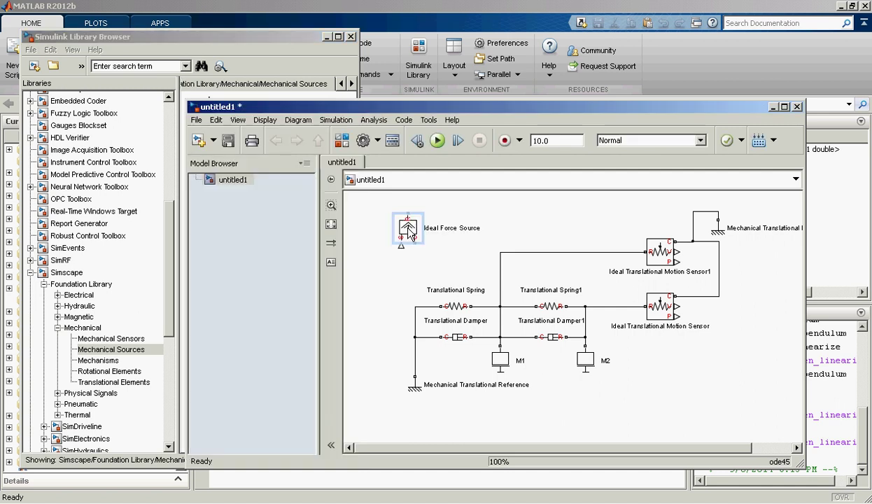
{"action": "left_click_drag", "start_coordinate": [409, 231], "coordinate": [509, 338]}
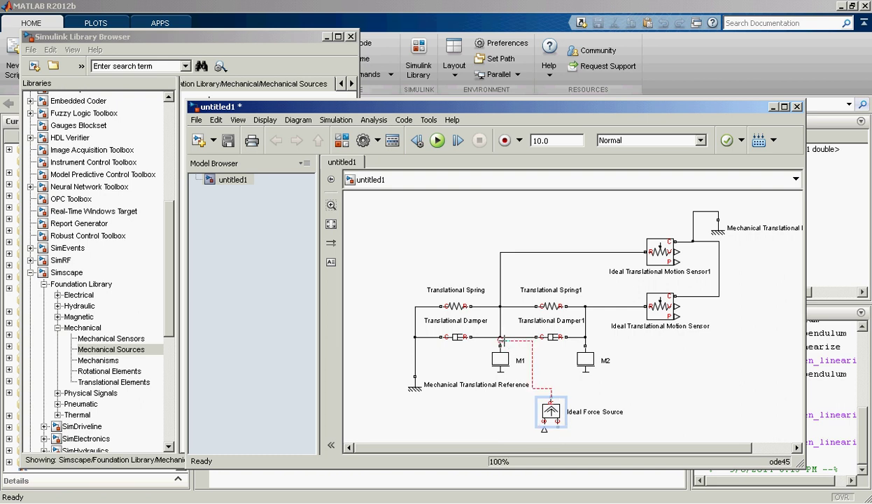
{"action": "left_click", "coordinate": [636, 418]}
{"action": "left_click_drag", "start_coordinate": [801, 465], "coordinate": [799, 499]}
Step: Rotate the Ideal Force Source, move it below the Mechanical Translational Reference and connect its C port to that reference
{"action": "left_click", "coordinate": [551, 413]}
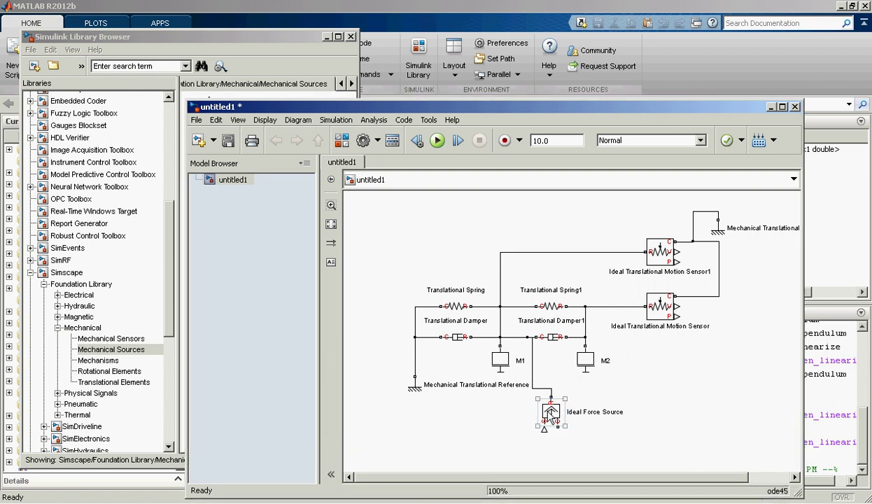
{"action": "right_click", "coordinate": [551, 418]}
{"action": "left_click", "coordinate": [509, 438]}
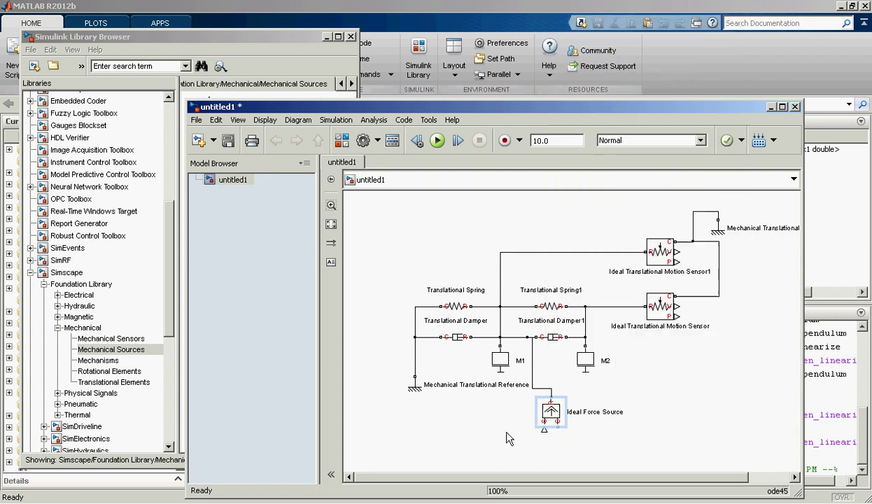
{"action": "left_click", "coordinate": [552, 413]}
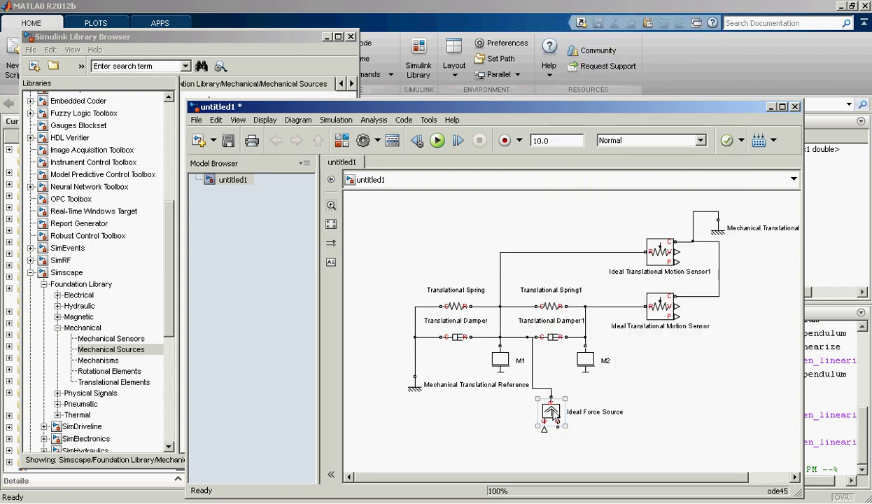
{"action": "key", "text": "ctrl+r"}
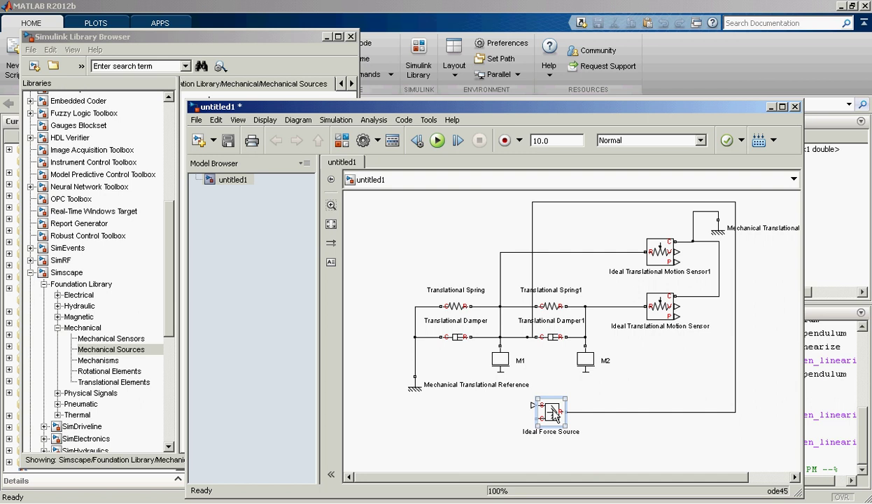
{"action": "left_click_drag", "start_coordinate": [554, 416], "coordinate": [456, 417]}
{"action": "left_click", "coordinate": [427, 416]}
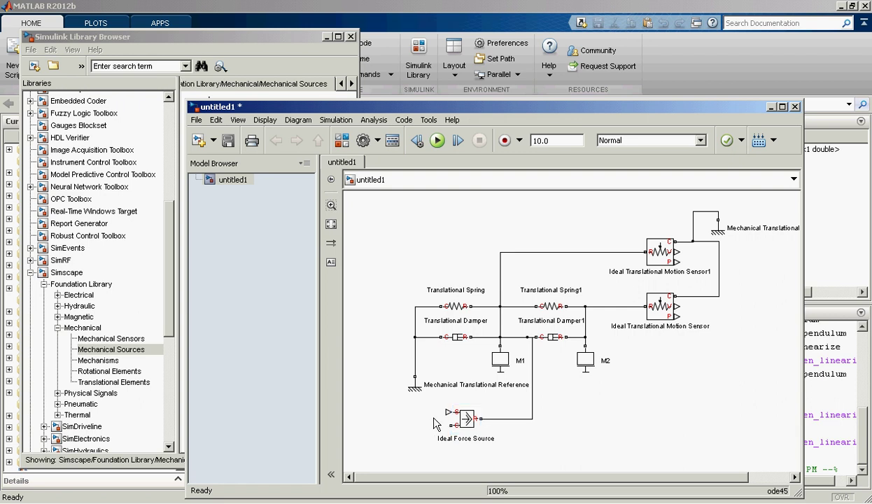
{"action": "mouse_move", "coordinate": [451, 425]}
{"action": "left_mouse_down"}
{"action": "mouse_move", "coordinate": [415, 396]}
{"action": "mouse_move", "coordinate": [415, 364]}
{"action": "left_mouse_up"}
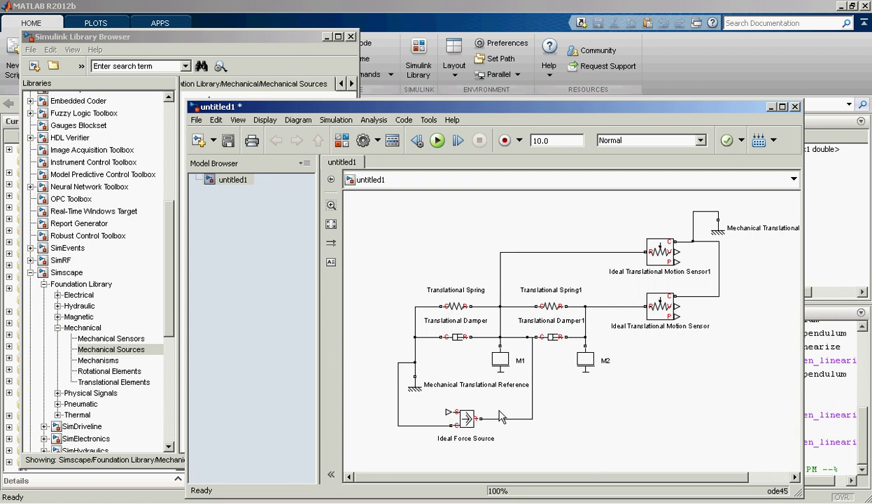
Step: Check the Ideal Force Source description for its force direction, then delete both of the block's connection lines
{"action": "left_click", "coordinate": [465, 420]}
{"action": "double_click", "coordinate": [467, 420]}
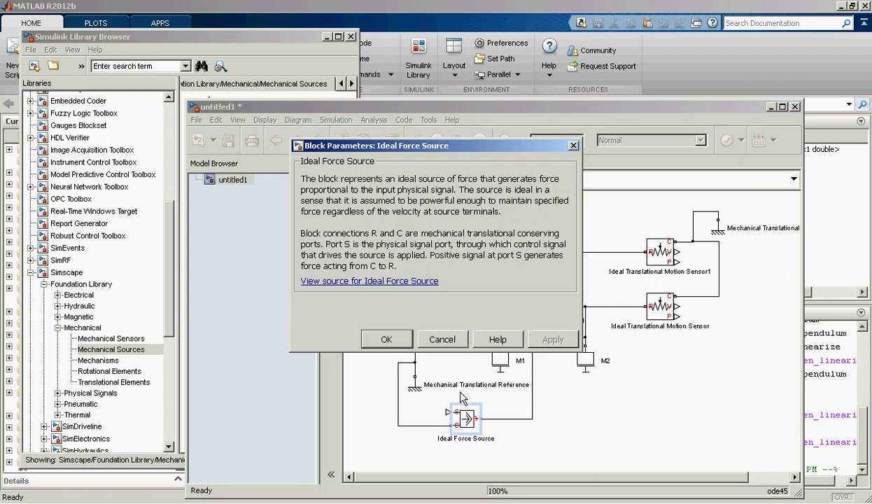
{"action": "left_click", "coordinate": [443, 340]}
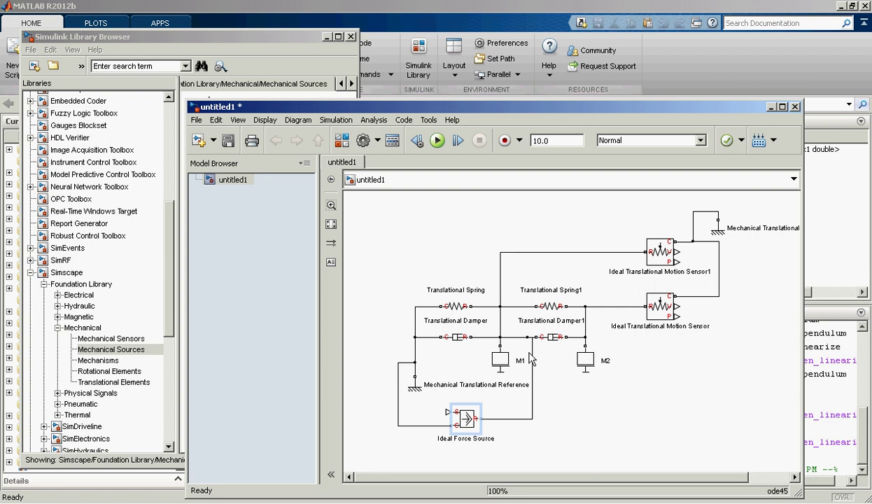
{"action": "left_click", "coordinate": [507, 419]}
{"action": "key", "text": "Delete"}
{"action": "left_click", "coordinate": [434, 425]}
{"action": "key", "text": "Delete"}
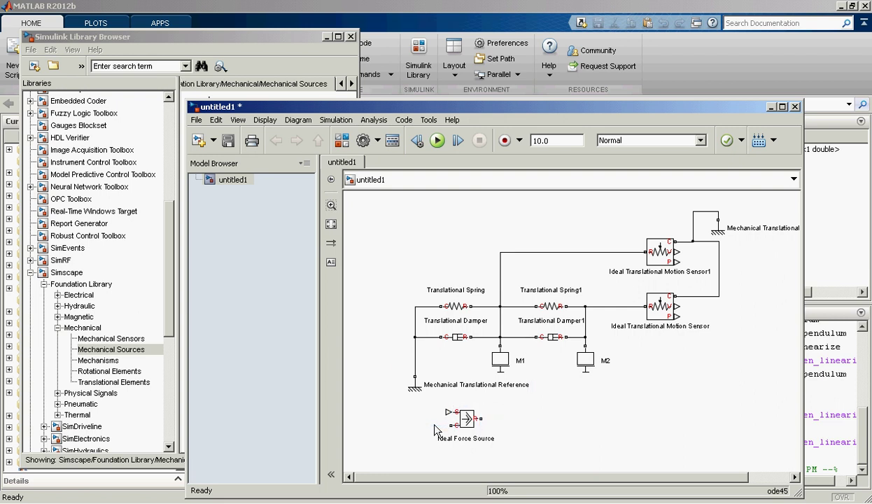
Step: Rotate the Ideal Force Source upright and reconnect it with swapped ports, the one beside S to M1 and the opposite one to the reference
{"action": "mouse_move", "coordinate": [457, 425]}
{"action": "left_mouse_down"}
{"action": "mouse_move", "coordinate": [392, 350]}
{"action": "mouse_move", "coordinate": [522, 329]}
{"action": "mouse_move", "coordinate": [513, 339]}
{"action": "mouse_move", "coordinate": [509, 330]}
{"action": "mouse_move", "coordinate": [518, 338]}
{"action": "left_mouse_up"}
{"action": "left_click", "coordinate": [490, 392]}
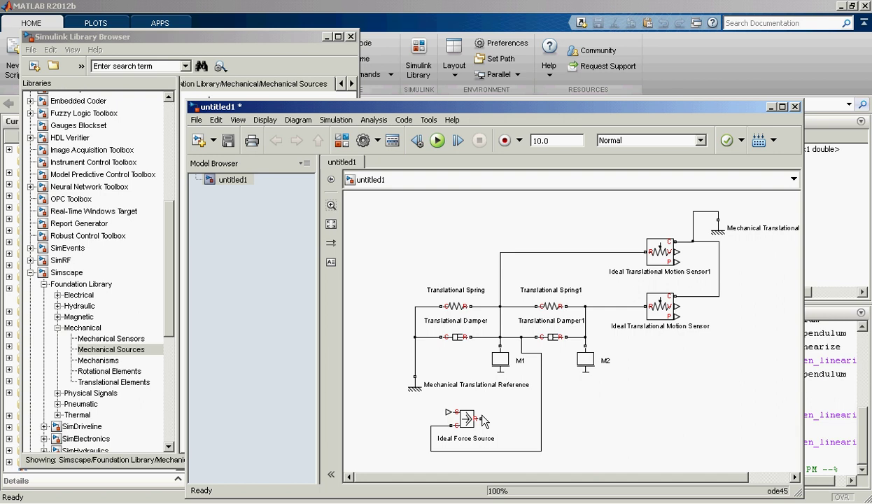
{"action": "left_click", "coordinate": [474, 420]}
{"action": "key", "text": "ctrl+r"}
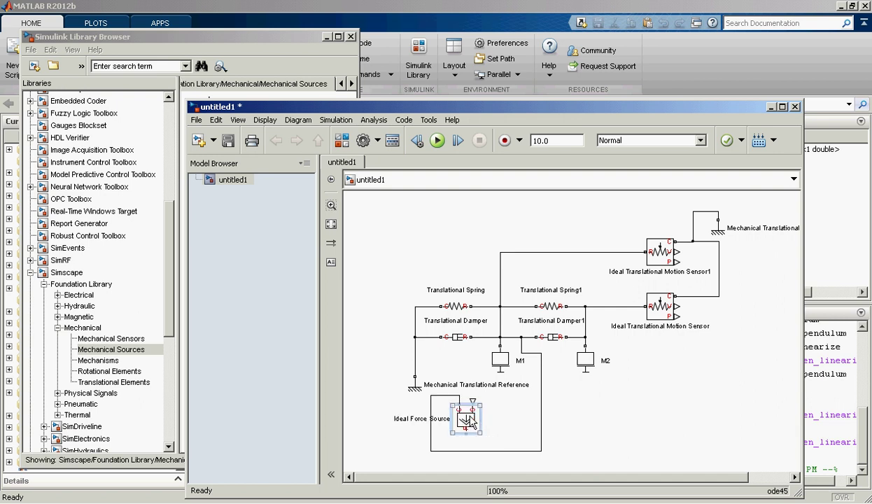
{"action": "key", "text": "ctrl+r"}
{"action": "key", "text": "ctrl+r"}
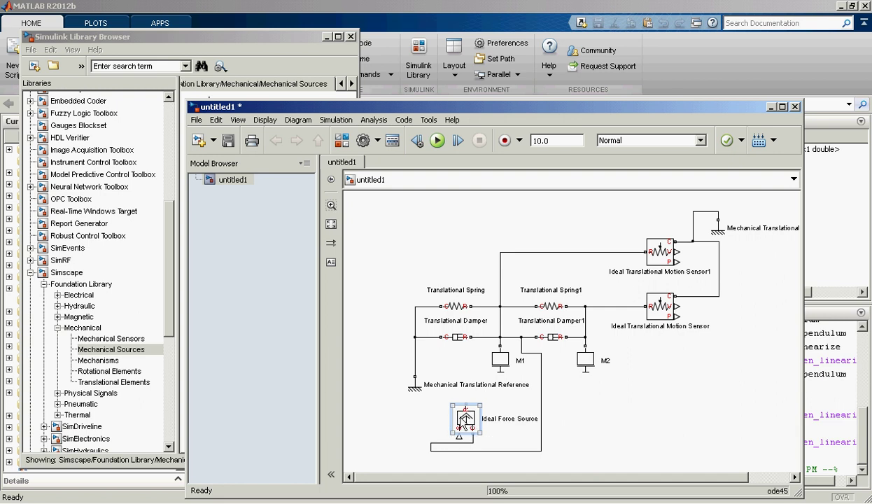
{"action": "left_click_drag", "start_coordinate": [429, 447], "coordinate": [471, 447]}
{"action": "left_click", "coordinate": [462, 425]}
{"action": "mouse_move", "coordinate": [465, 405]}
{"action": "left_mouse_down"}
{"action": "mouse_move", "coordinate": [399, 368]}
{"action": "mouse_move", "coordinate": [408, 357]}
{"action": "mouse_move", "coordinate": [415, 364]}
{"action": "mouse_move", "coordinate": [393, 371]}
{"action": "mouse_move", "coordinate": [410, 374]}
{"action": "mouse_move", "coordinate": [415, 365]}
{"action": "left_mouse_up"}
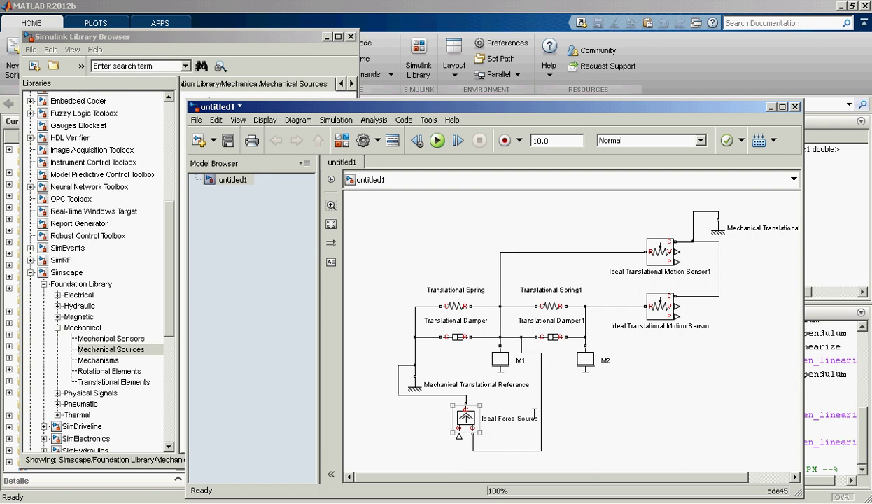
Step: Duplicate the Ideal Force Source near M2 and connect it between the M2 line and the motion sensors' reference line
{"action": "left_click_drag", "start_coordinate": [465, 418], "coordinate": [660, 384]}
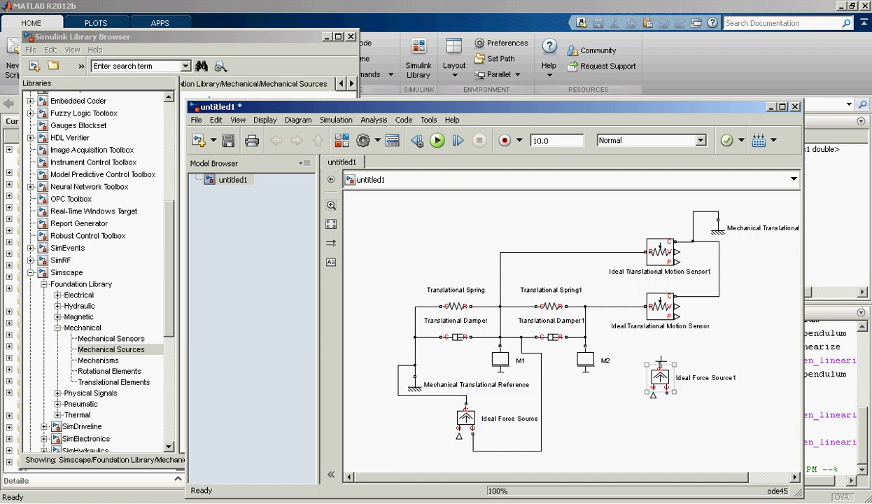
{"action": "mouse_move", "coordinate": [660, 360]}
{"action": "left_mouse_down"}
{"action": "mouse_move", "coordinate": [616, 338]}
{"action": "mouse_move", "coordinate": [585, 337]}
{"action": "left_mouse_up"}
{"action": "left_click", "coordinate": [658, 381]}
{"action": "left_click_drag", "start_coordinate": [669, 393], "coordinate": [719, 272]}
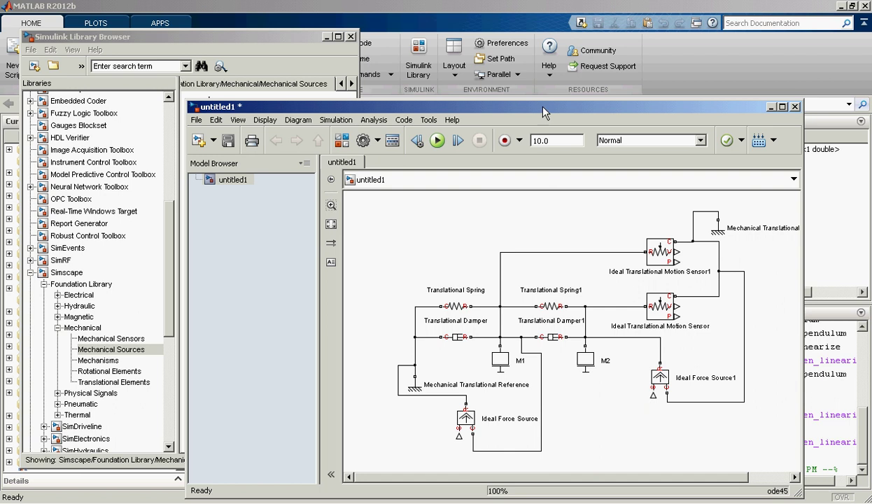
Step: Add a PS-Simulink Converter from the Simscape Utilities library beside the upper motion sensor, repositioning and widening the model window for room
{"action": "left_click_drag", "start_coordinate": [544, 111], "coordinate": [532, 69]}
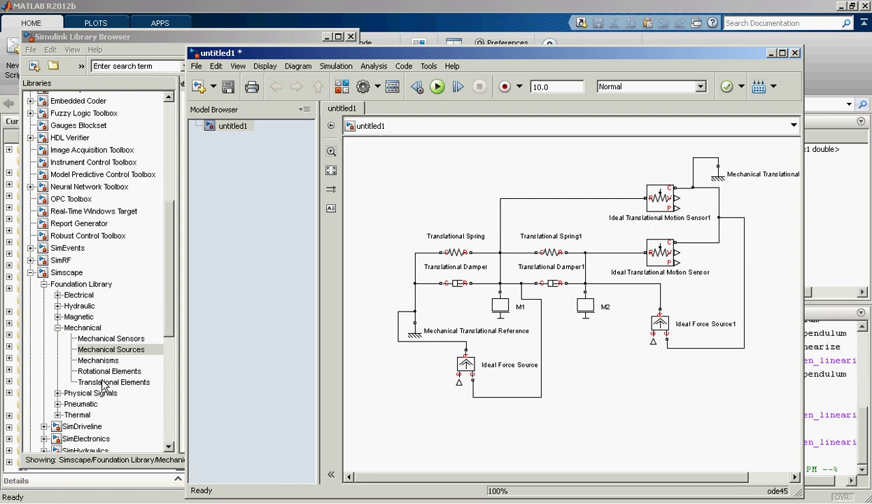
{"action": "left_click_drag", "start_coordinate": [176, 312], "coordinate": [177, 406]}
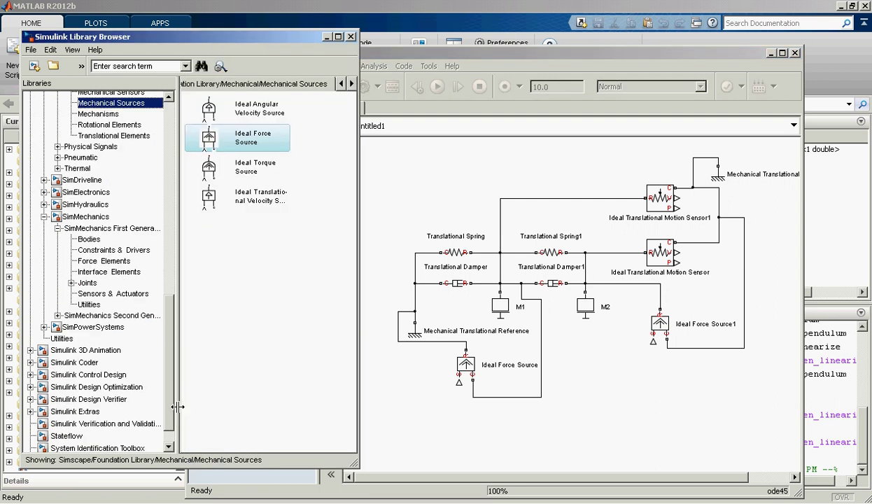
{"action": "left_click", "coordinate": [64, 337]}
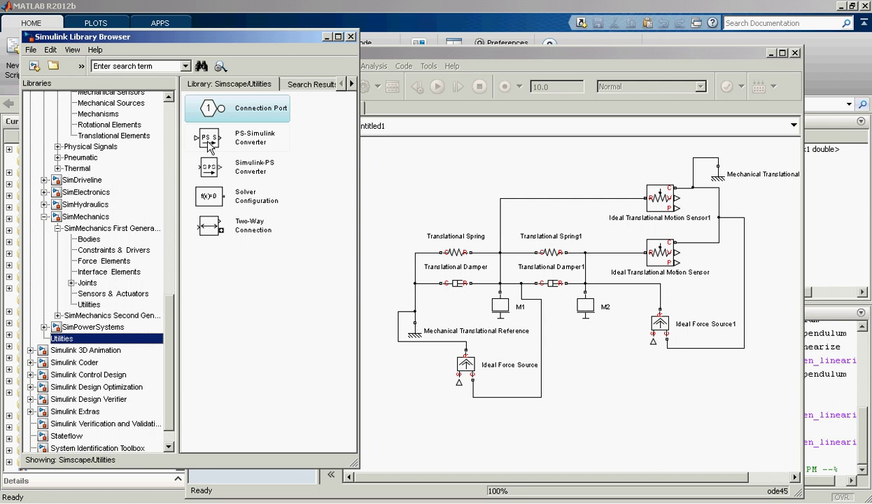
{"action": "left_click_drag", "start_coordinate": [208, 143], "coordinate": [773, 202]}
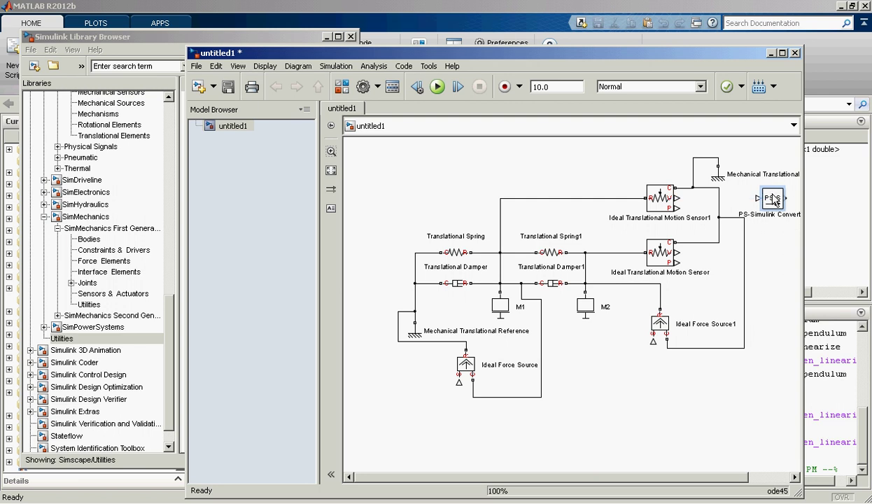
{"action": "left_click_drag", "start_coordinate": [803, 501], "coordinate": [833, 503]}
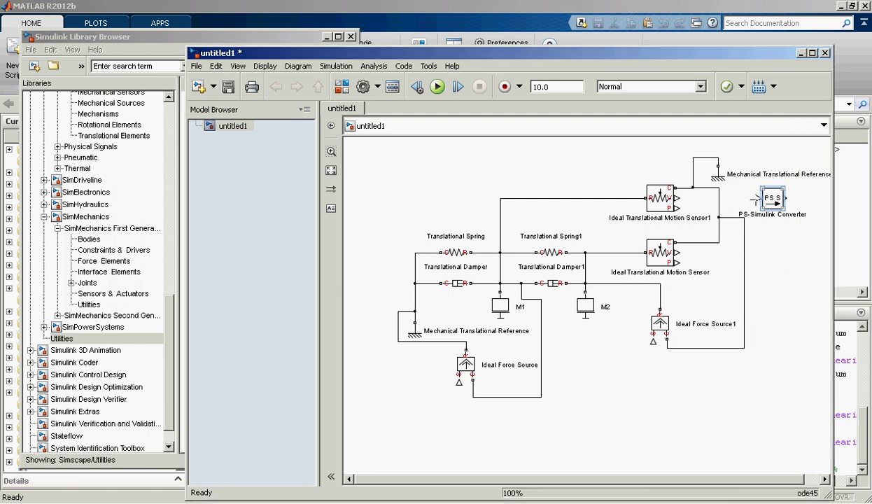
Step: Connect the PS-Simulink Converter to the upper motion sensor's velocity output and set its output signal unit to m/s
{"action": "left_click_drag", "start_coordinate": [754, 199], "coordinate": [669, 199]}
{"action": "left_click", "coordinate": [772, 203]}
{"action": "double_click", "coordinate": [772, 202]}
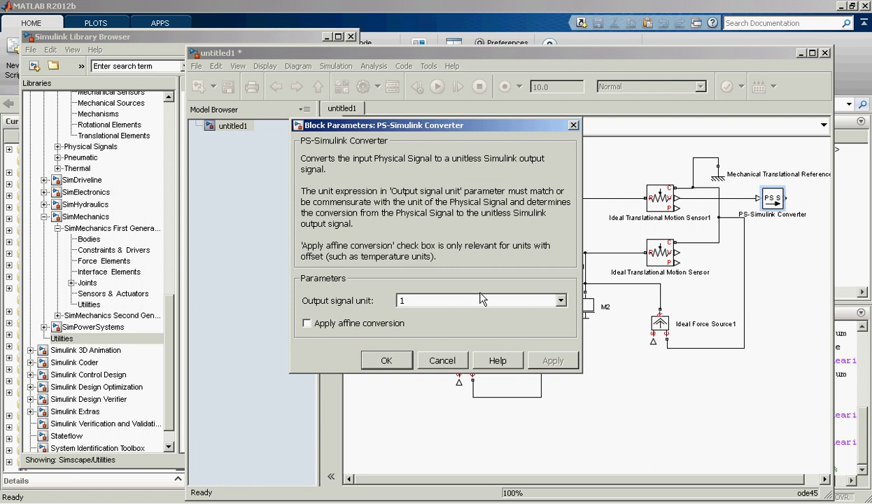
{"action": "left_click", "coordinate": [560, 300]}
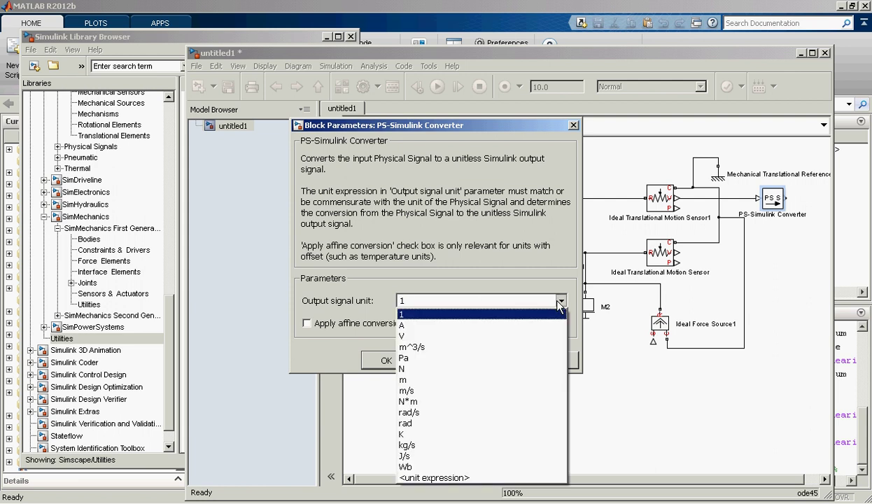
{"action": "left_click", "coordinate": [546, 390]}
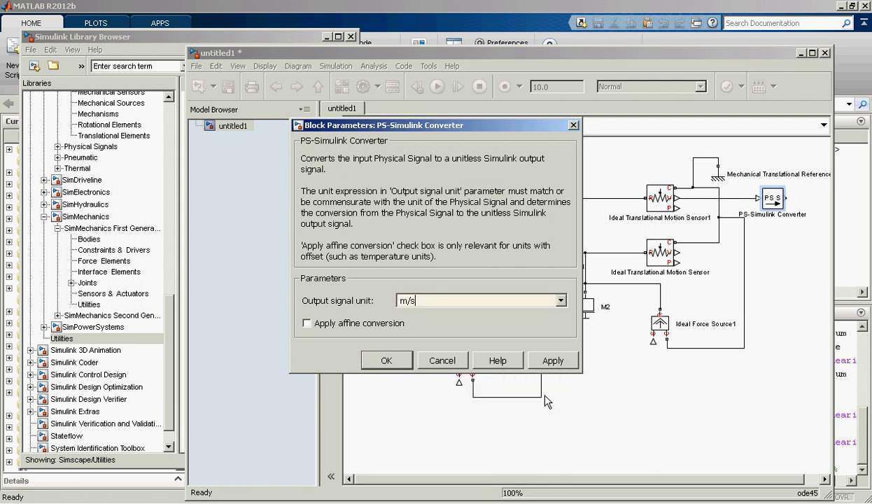
{"action": "left_click", "coordinate": [386, 361]}
Step: Shift the PS-Simulink Converter away from the sensor and duplicate it three times, connecting the copies to the remaining velocity and position outputs
{"action": "left_click_drag", "start_coordinate": [758, 199], "coordinate": [789, 202]}
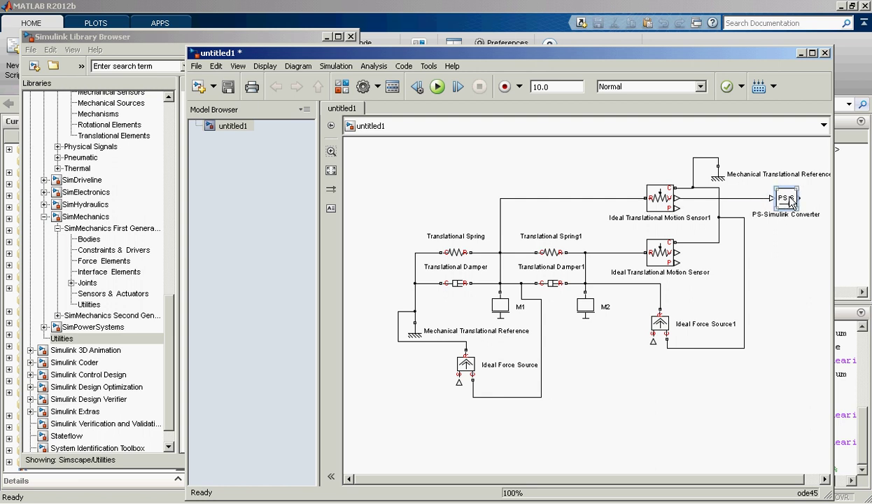
{"action": "left_click_drag", "start_coordinate": [791, 201], "coordinate": [677, 253]}
{"action": "mouse_move", "coordinate": [787, 202]}
{"action": "left_mouse_down"}
{"action": "mouse_move", "coordinate": [794, 233]}
{"action": "mouse_move", "coordinate": [662, 207]}
{"action": "mouse_move", "coordinate": [677, 209]}
{"action": "left_mouse_up"}
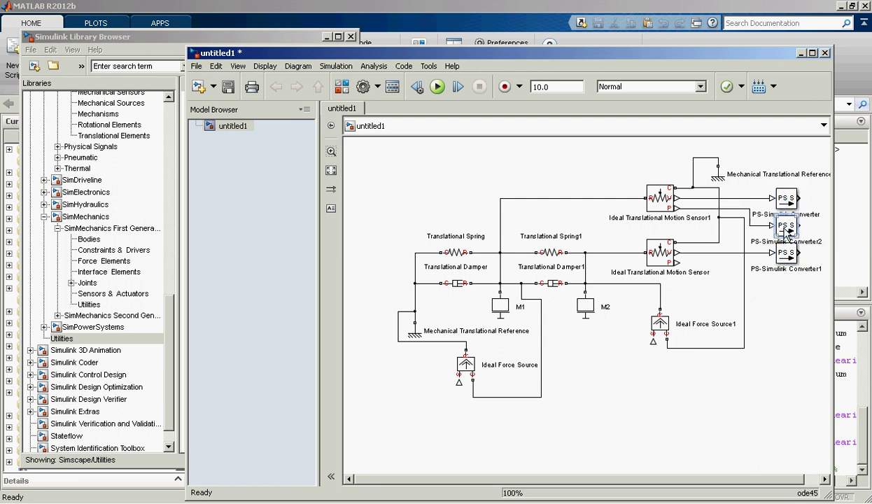
{"action": "mouse_move", "coordinate": [789, 234]}
{"action": "left_mouse_down"}
{"action": "mouse_move", "coordinate": [789, 293]}
{"action": "mouse_move", "coordinate": [707, 280]}
{"action": "mouse_move", "coordinate": [673, 262]}
{"action": "left_mouse_up"}
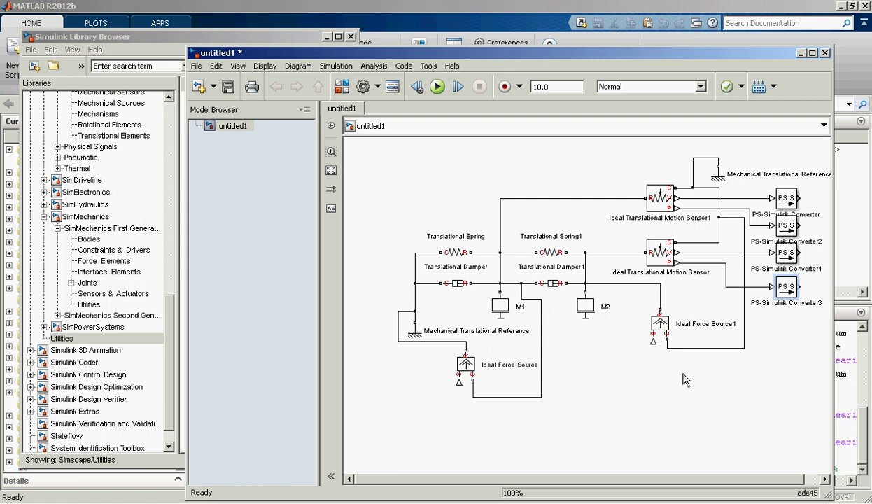
Step: Add a Simulink-PS Converter feeding the Ideal Force Source near M1, and duplicate it to feed the one near M2
{"action": "left_click", "coordinate": [145, 37]}
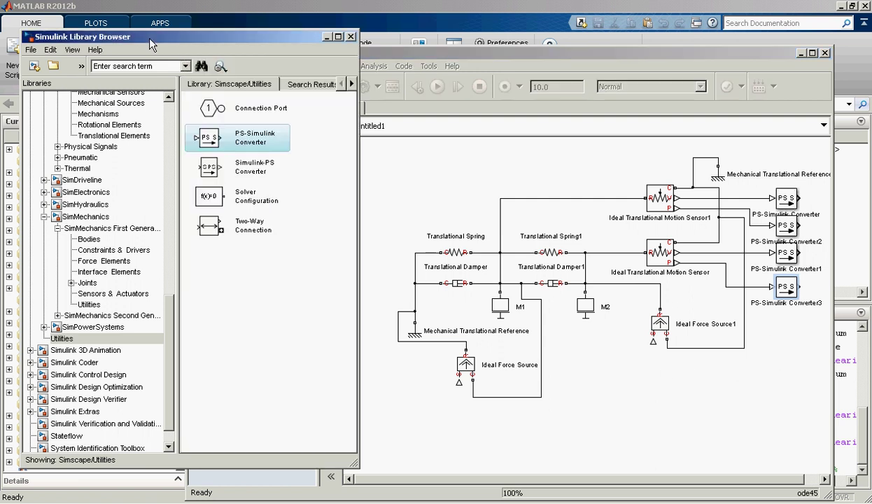
{"action": "left_click", "coordinate": [214, 172]}
{"action": "left_click_drag", "start_coordinate": [213, 172], "coordinate": [459, 382]}
{"action": "left_click", "coordinate": [413, 416]}
{"action": "left_click_drag", "start_coordinate": [414, 420], "coordinate": [653, 340]}
Step: Set the input signal unit of both Simulink-PS Converters to N
{"action": "double_click", "coordinate": [414, 409]}
{"action": "double_click", "coordinate": [509, 327]}
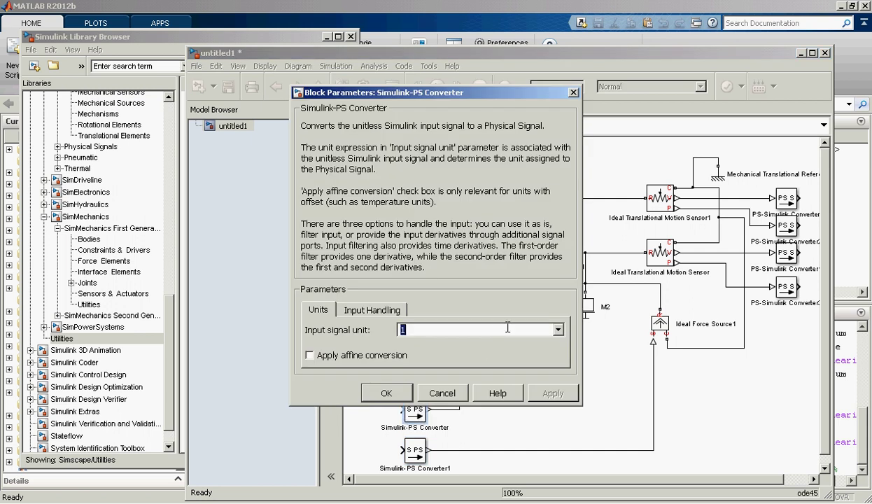
{"action": "left_click", "coordinate": [558, 330]}
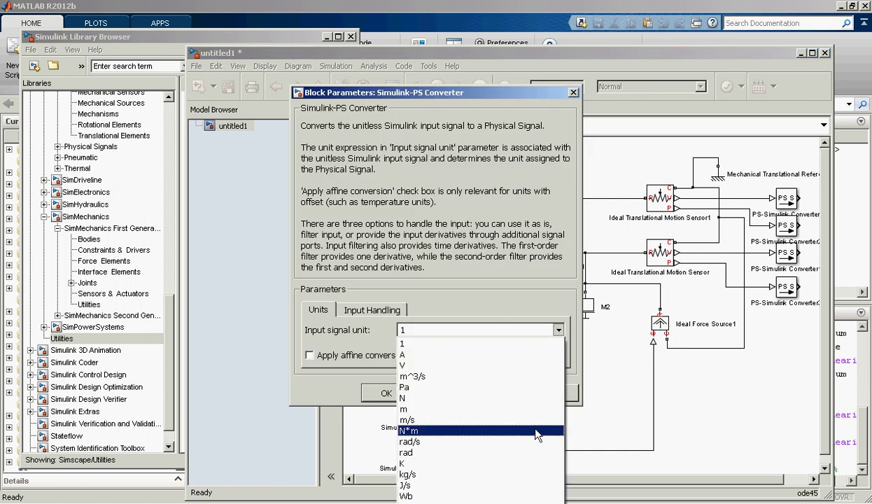
{"action": "left_click", "coordinate": [390, 389]}
{"action": "double_click", "coordinate": [416, 452]}
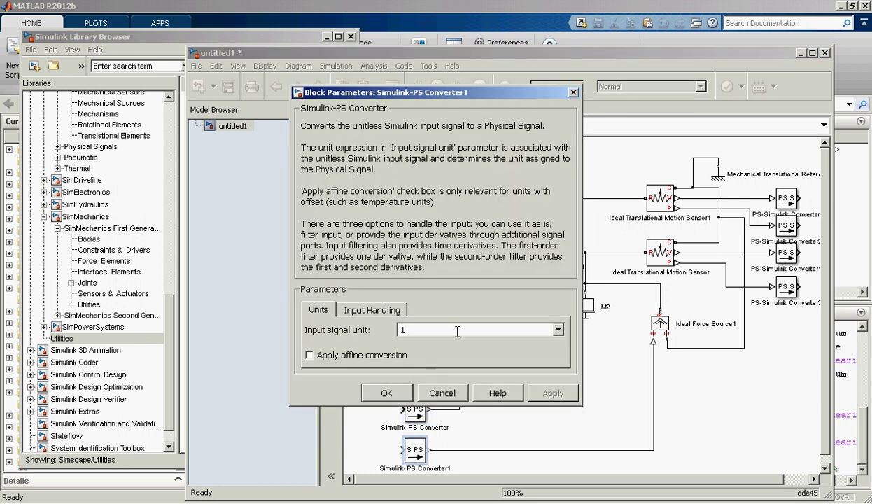
{"action": "left_click", "coordinate": [559, 330]}
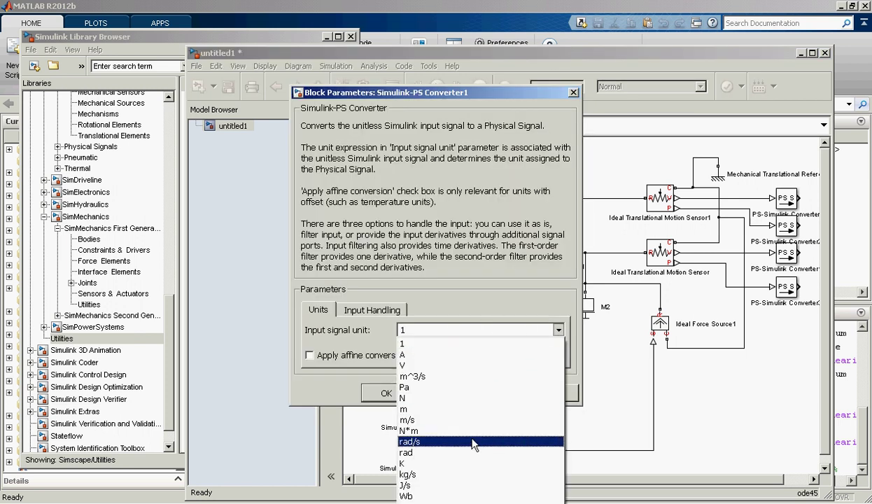
{"action": "left_click", "coordinate": [470, 398]}
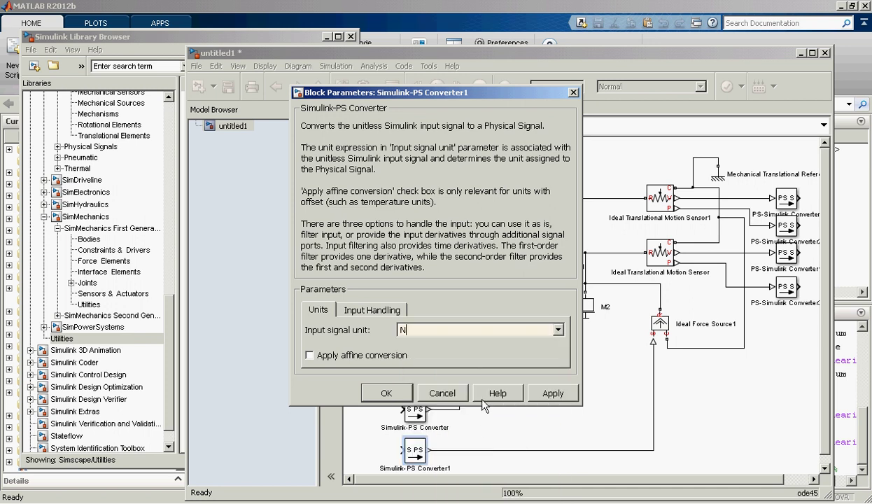
{"action": "left_click", "coordinate": [392, 393]}
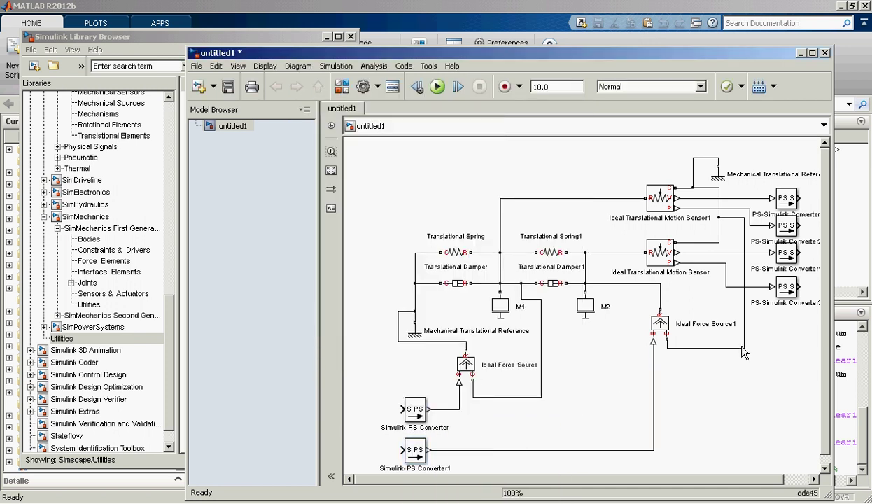
Step: Set the output signal unit to m for the two PS-Simulink Converters connected to the sensors' position outputs
{"action": "double_click", "coordinate": [787, 226]}
{"action": "left_click", "coordinate": [562, 301]}
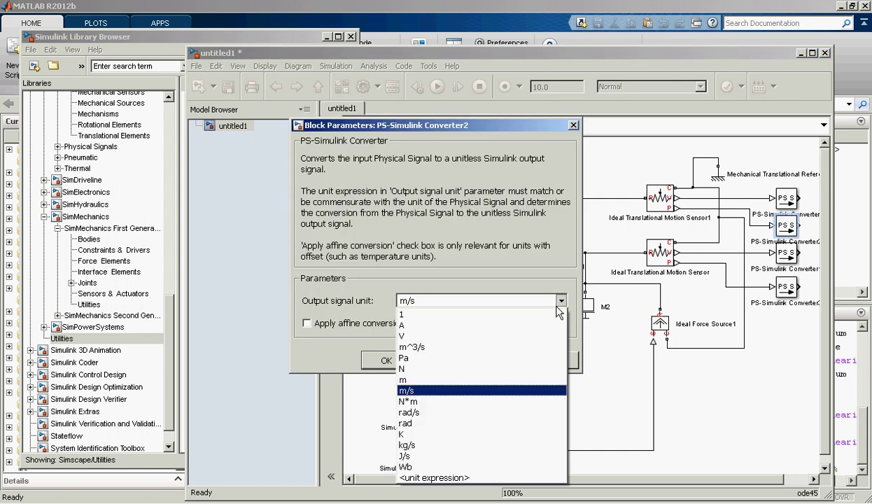
{"action": "left_click", "coordinate": [550, 380]}
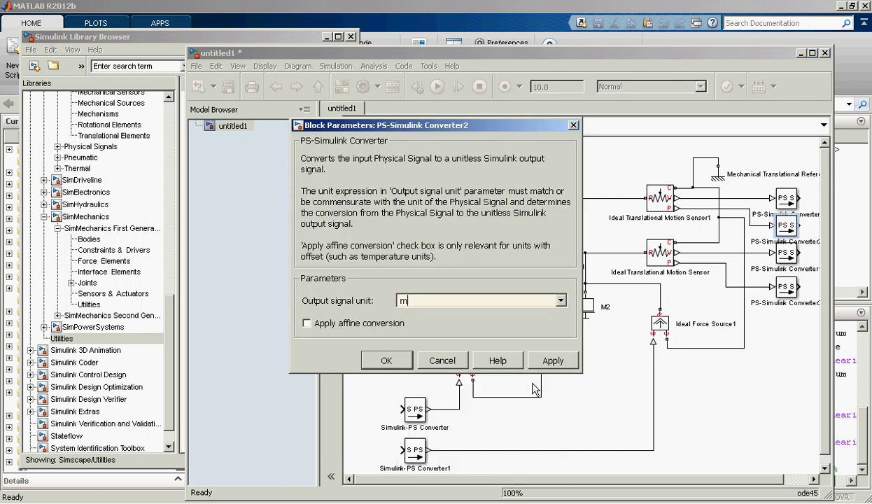
{"action": "left_click", "coordinate": [387, 360]}
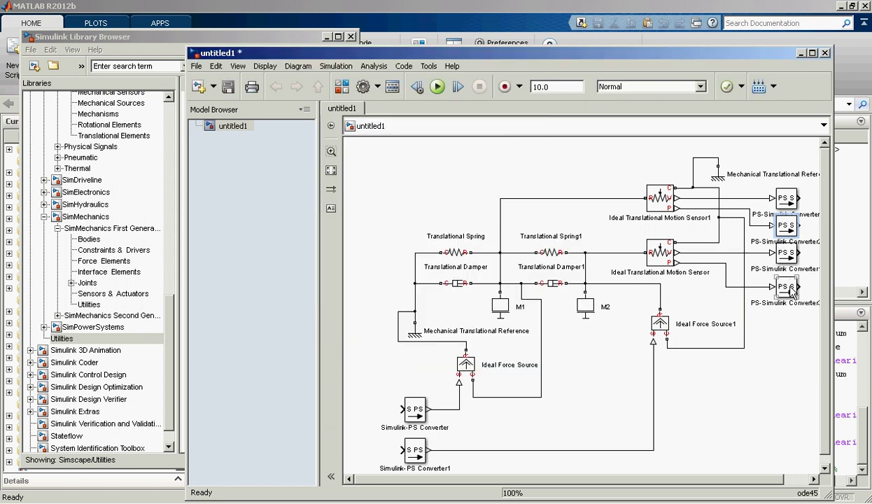
{"action": "double_click", "coordinate": [788, 289]}
{"action": "left_click", "coordinate": [549, 299]}
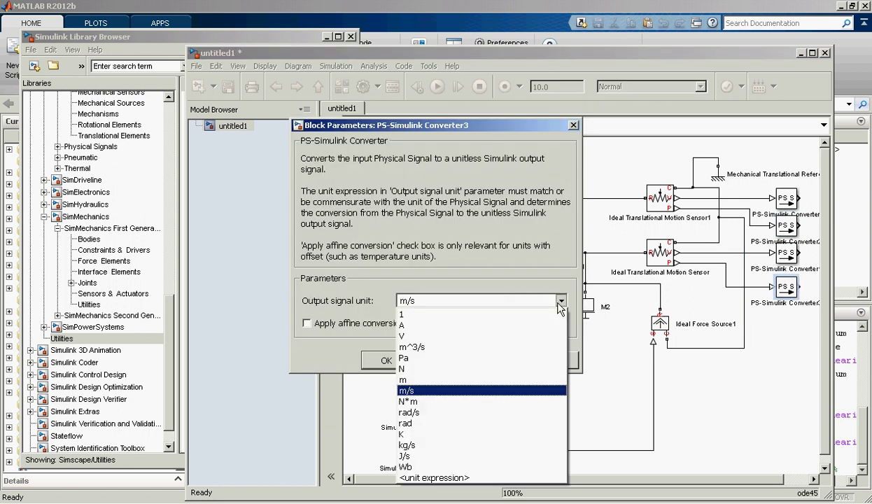
{"action": "left_click", "coordinate": [502, 370]}
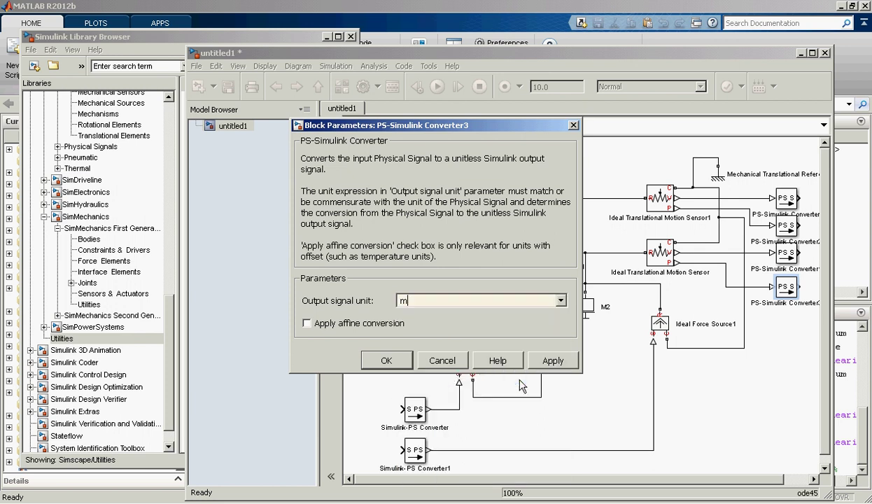
{"action": "left_click", "coordinate": [389, 359]}
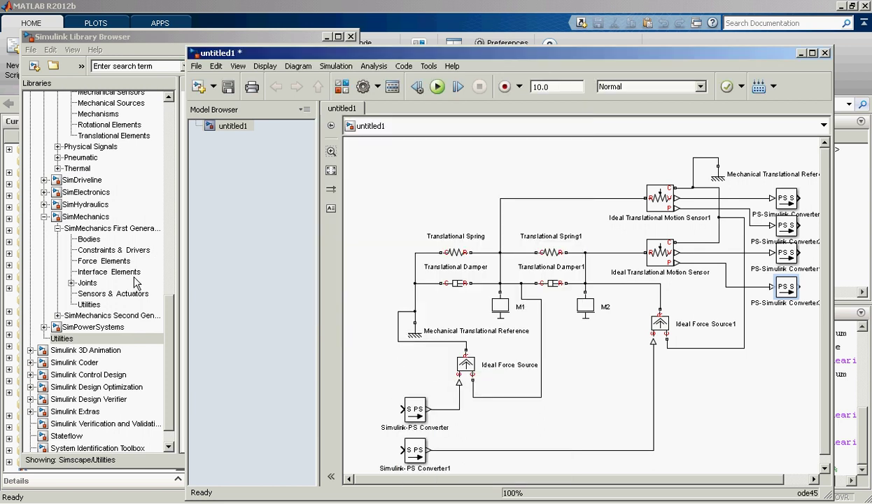
Step: Add a Solver Configuration block connected to the first mechanical reference's line, and set the model's solver to ode15s (stiff/NDF)
{"action": "left_click", "coordinate": [205, 32]}
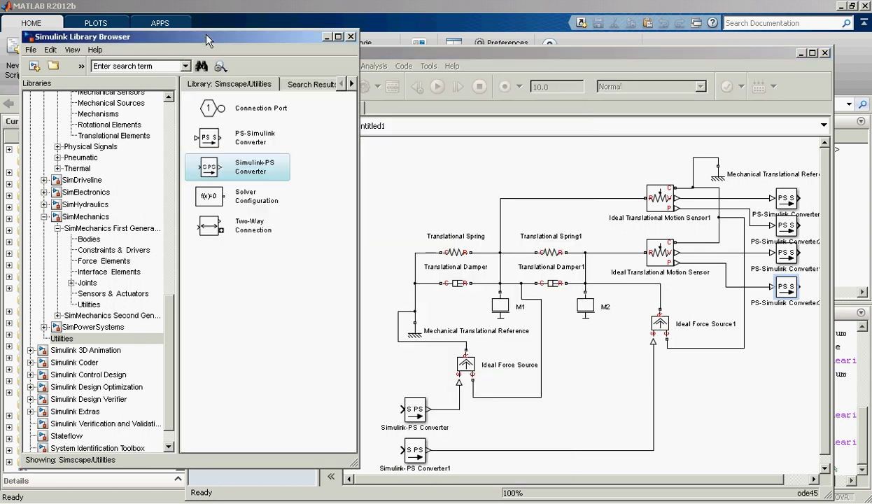
{"action": "mouse_move", "coordinate": [209, 199]}
{"action": "left_mouse_down"}
{"action": "mouse_move", "coordinate": [311, 259]}
{"action": "mouse_move", "coordinate": [412, 292]}
{"action": "left_mouse_up"}
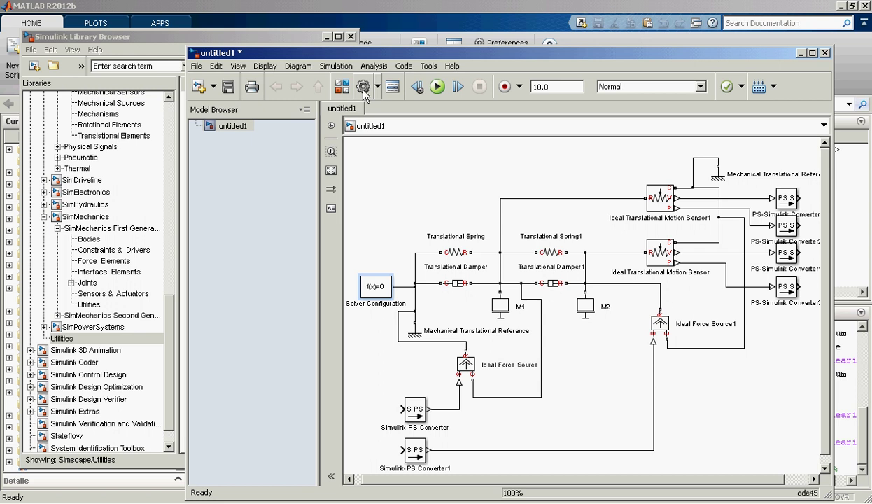
{"action": "key", "text": "ctrl+e"}
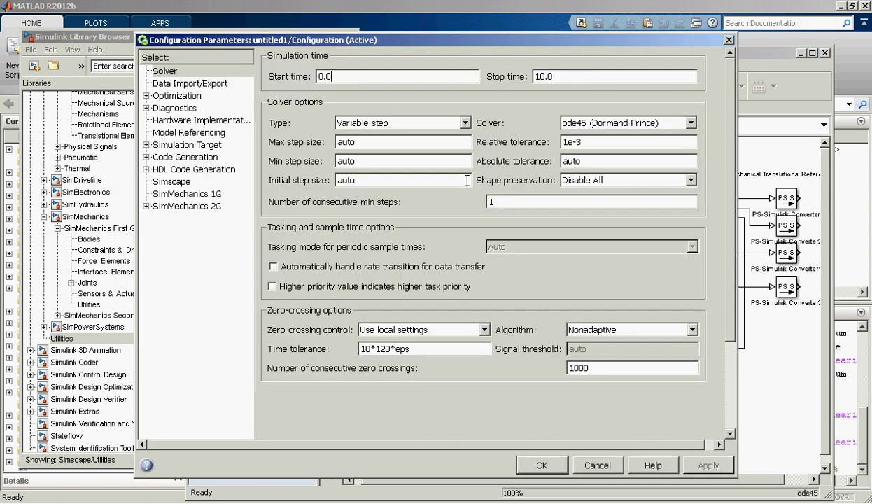
{"action": "left_click", "coordinate": [690, 123]}
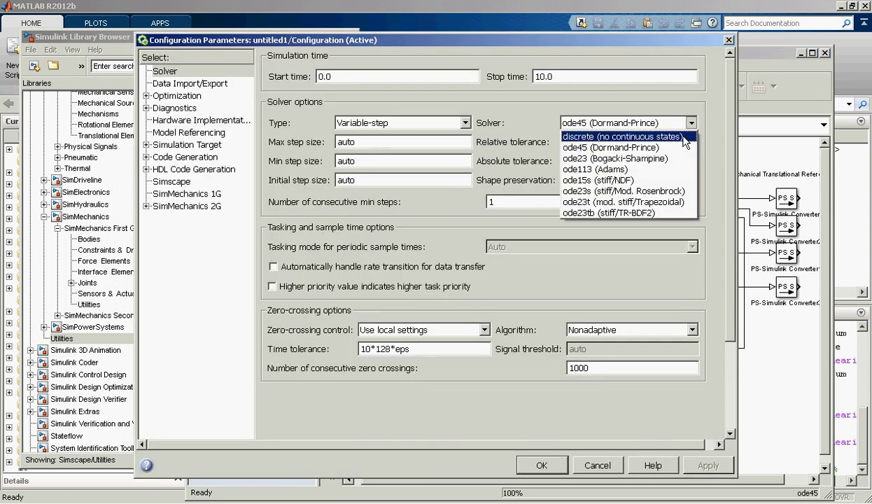
{"action": "left_click", "coordinate": [657, 176]}
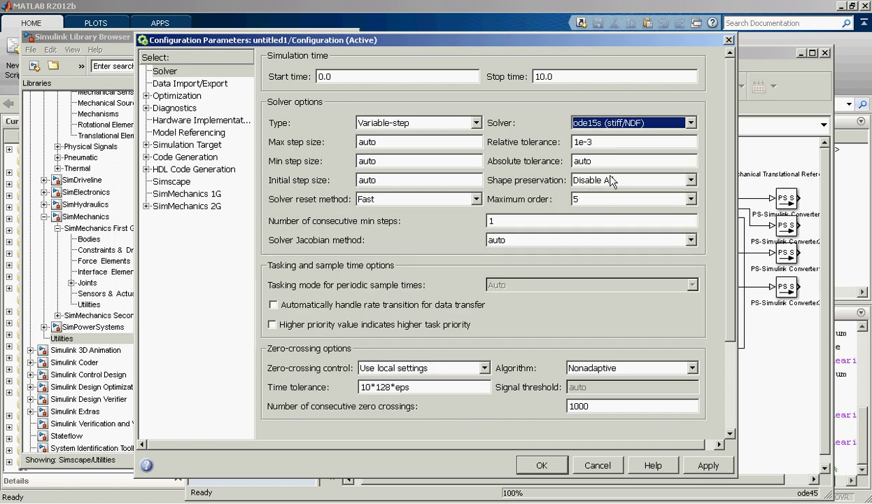
{"action": "left_click", "coordinate": [539, 466]}
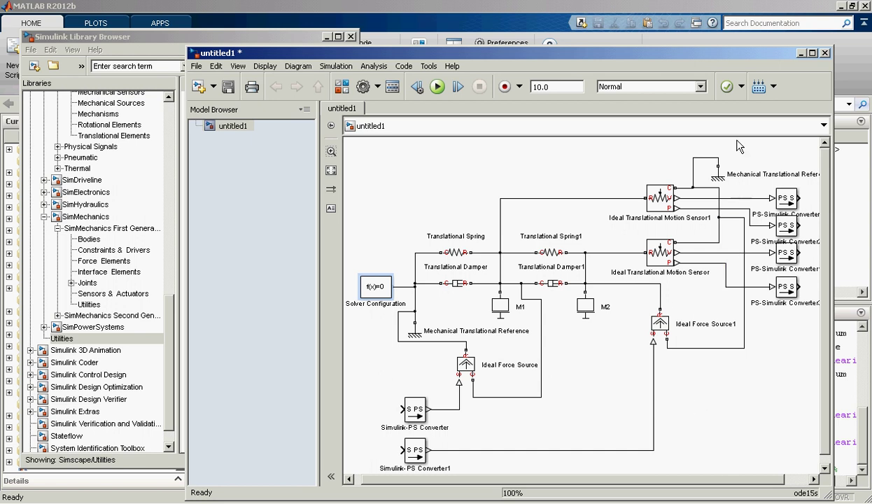
Step: Maximize the model window and move the whole diagram to free space in front of the Simulink-PS Converters
{"action": "left_click", "coordinate": [812, 54]}
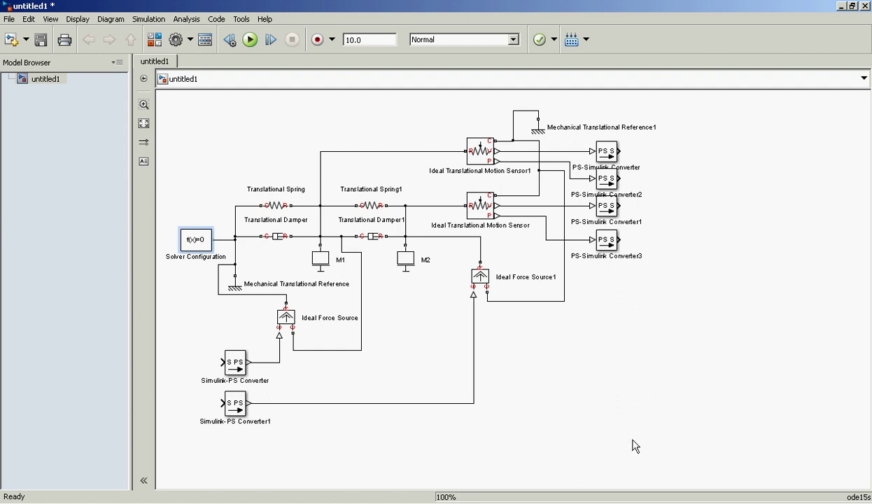
{"action": "left_click_drag", "start_coordinate": [682, 441], "coordinate": [190, 151]}
{"action": "scroll", "coordinate": [869, 327], "scroll_direction": "down", "scroll_amount": 1}
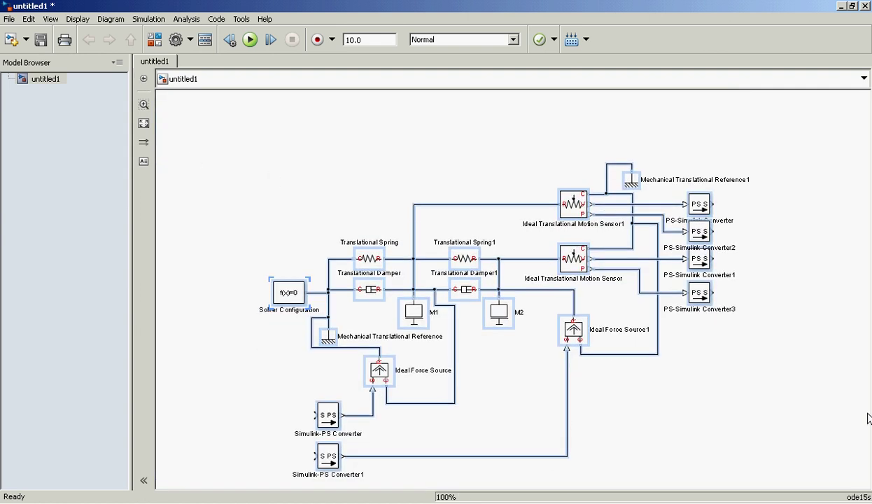
Step: Add a Step block from the Simulink Sources library beside the Simulink-PS Converters, and remove its direct line to the upper converter
{"action": "key", "text": "ctrl+shift+l"}
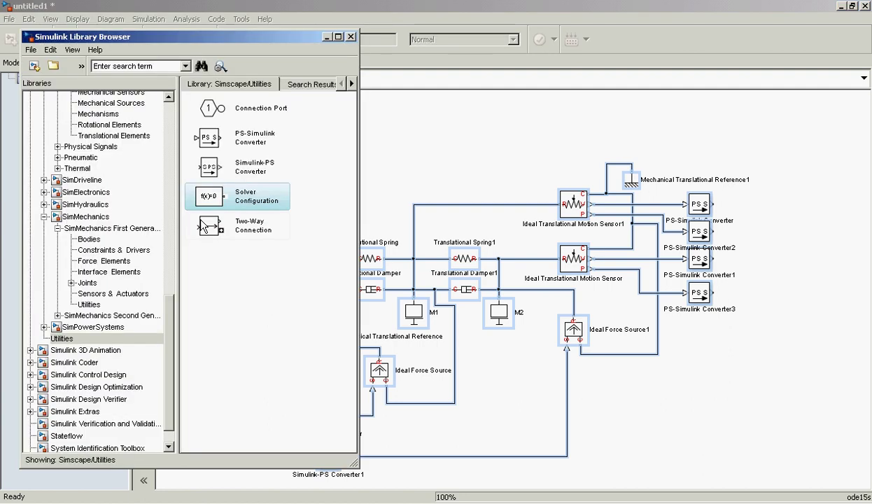
{"action": "left_click", "coordinate": [169, 120]}
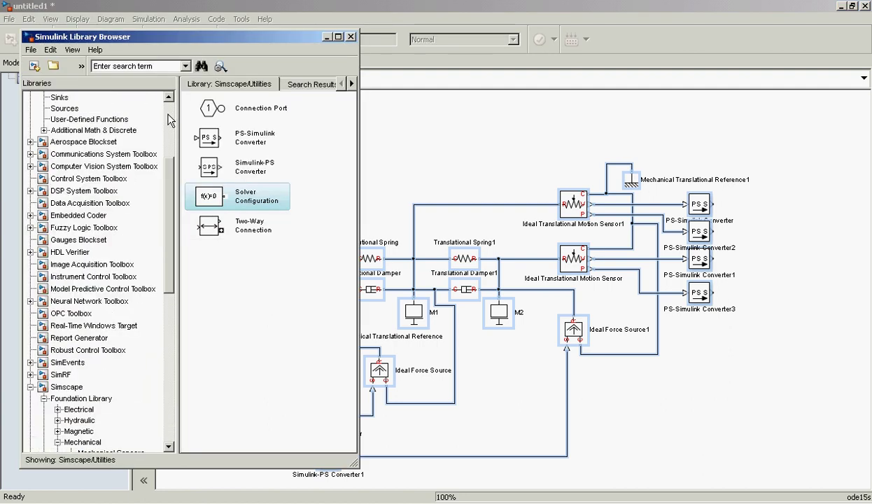
{"action": "left_click", "coordinate": [169, 120]}
{"action": "left_click", "coordinate": [87, 250]}
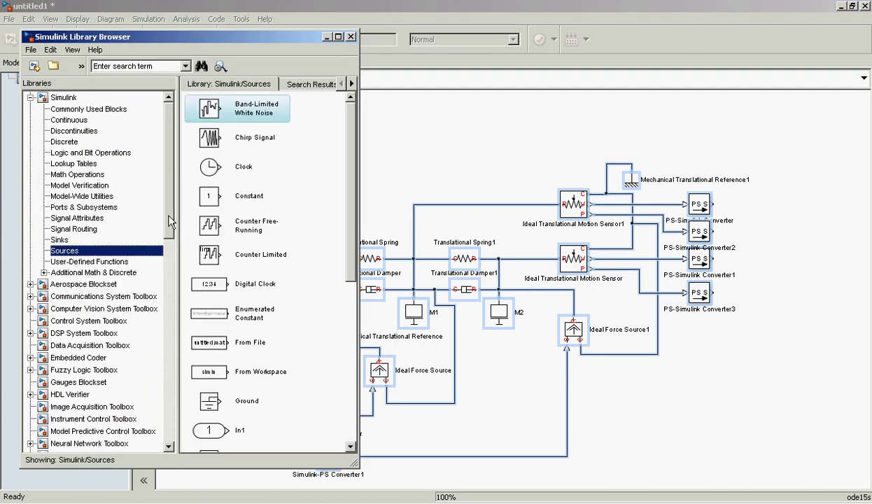
{"action": "left_click_drag", "start_coordinate": [350, 250], "coordinate": [348, 413]}
{"action": "mouse_move", "coordinate": [204, 397]}
{"action": "left_mouse_down"}
{"action": "mouse_move", "coordinate": [423, 136]}
{"action": "mouse_move", "coordinate": [201, 425]}
{"action": "mouse_move", "coordinate": [244, 413]}
{"action": "mouse_move", "coordinate": [315, 415]}
{"action": "left_mouse_up"}
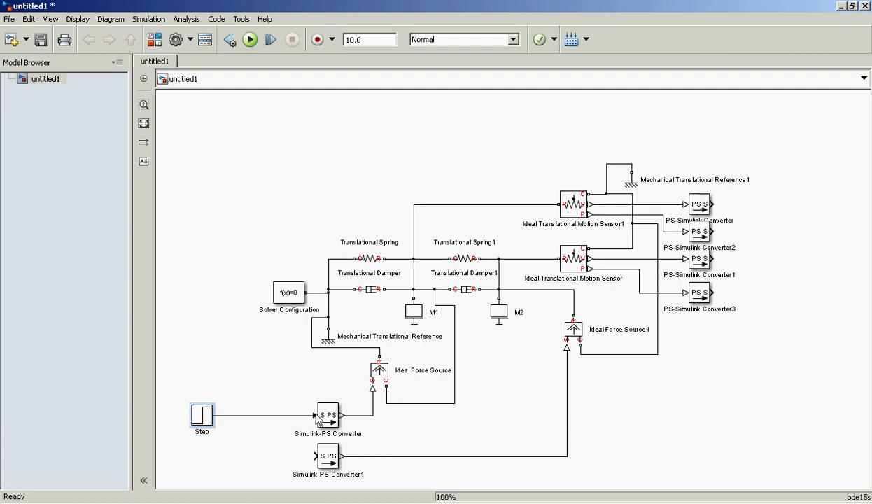
{"action": "left_click", "coordinate": [267, 415]}
{"action": "key", "text": "Delete"}
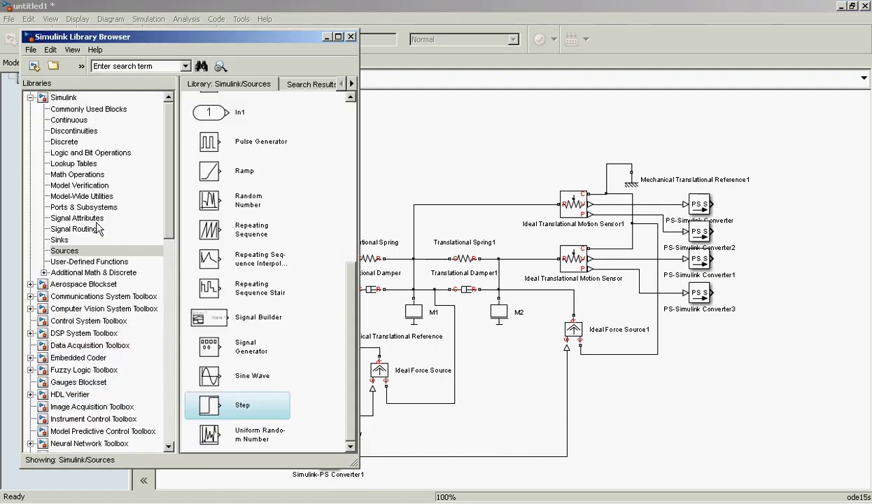
Step: Insert a Demux from the Signal Routing library to split the Step signal between the two Simulink-PS Converters, aligning the Step block with it
{"action": "left_click", "coordinate": [77, 229]}
{"action": "mouse_move", "coordinate": [251, 291]}
{"action": "left_mouse_down"}
{"action": "mouse_move", "coordinate": [399, 153]}
{"action": "mouse_move", "coordinate": [390, 149]}
{"action": "mouse_move", "coordinate": [289, 446]}
{"action": "mouse_move", "coordinate": [279, 449]}
{"action": "mouse_move", "coordinate": [317, 415]}
{"action": "left_mouse_up"}
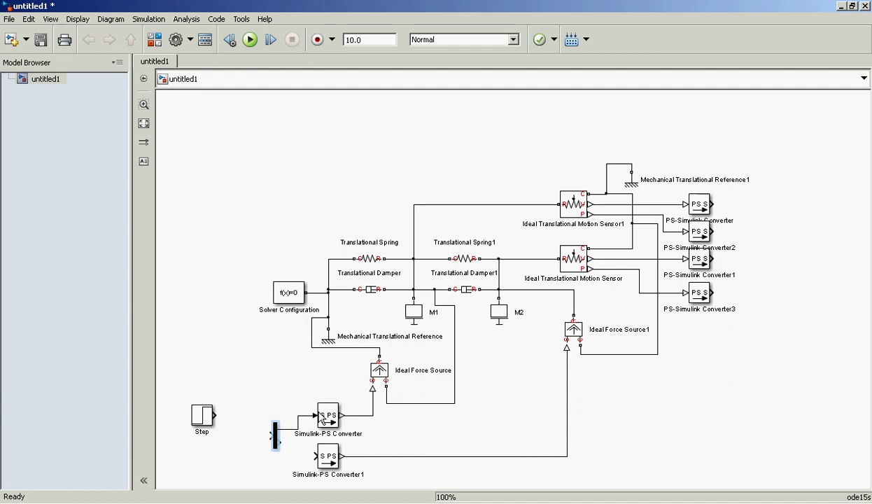
{"action": "mouse_move", "coordinate": [278, 441]}
{"action": "left_mouse_down"}
{"action": "mouse_move", "coordinate": [316, 456]}
{"action": "mouse_move", "coordinate": [214, 415]}
{"action": "mouse_move", "coordinate": [204, 420]}
{"action": "mouse_move", "coordinate": [202, 443]}
{"action": "left_mouse_up"}
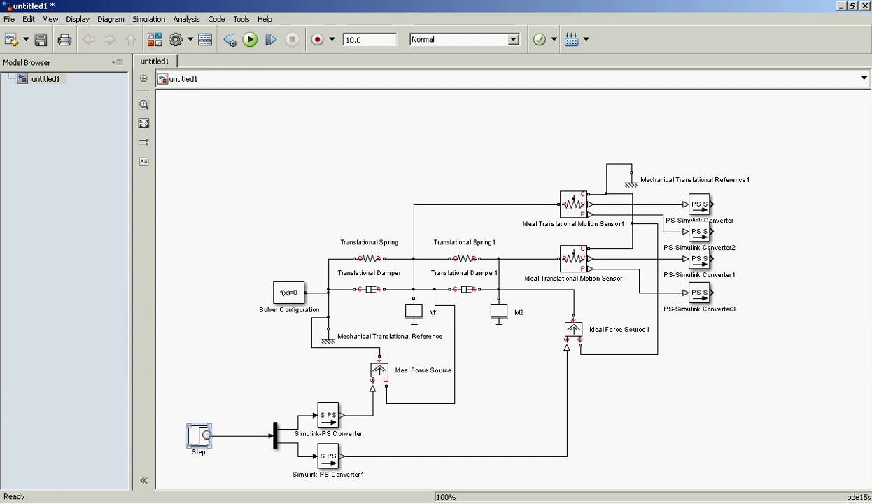
Step: Set the Step block's step time to [1 2], initial value to [0 0] and final value to [1 2]
{"action": "double_click", "coordinate": [199, 437]}
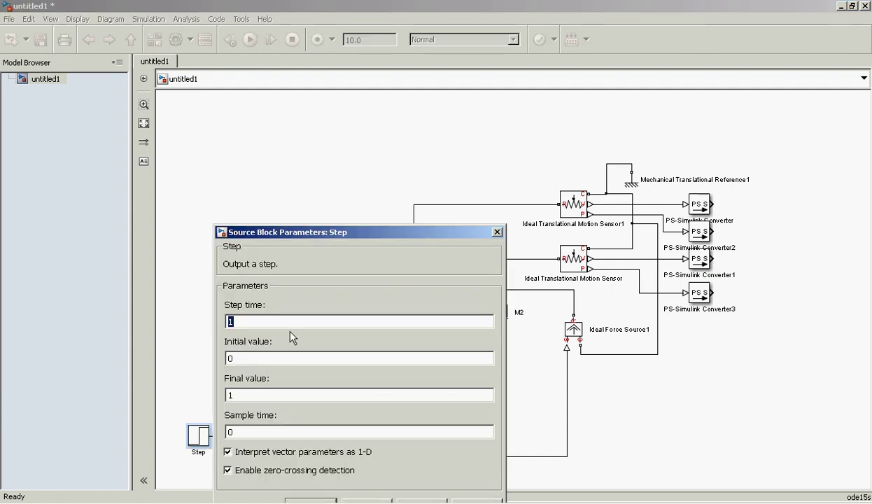
{"action": "left_click", "coordinate": [289, 357]}
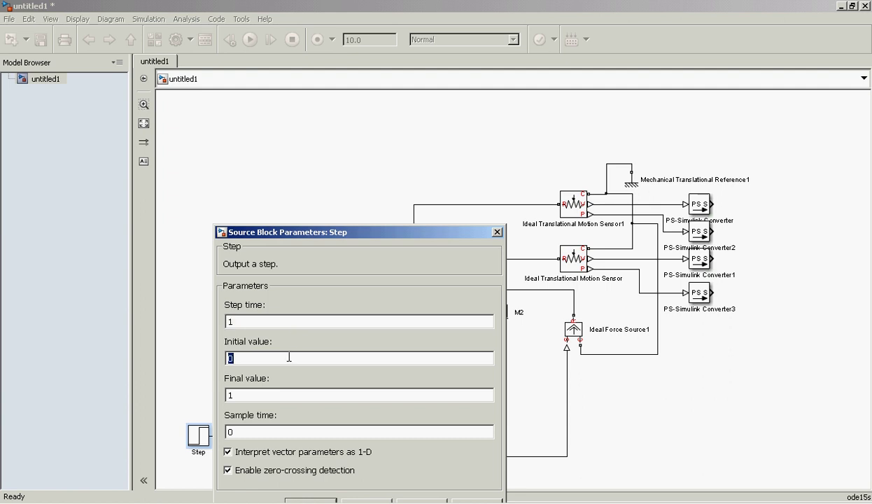
{"action": "left_click", "coordinate": [292, 321]}
{"action": "type", "text": "[][]"}
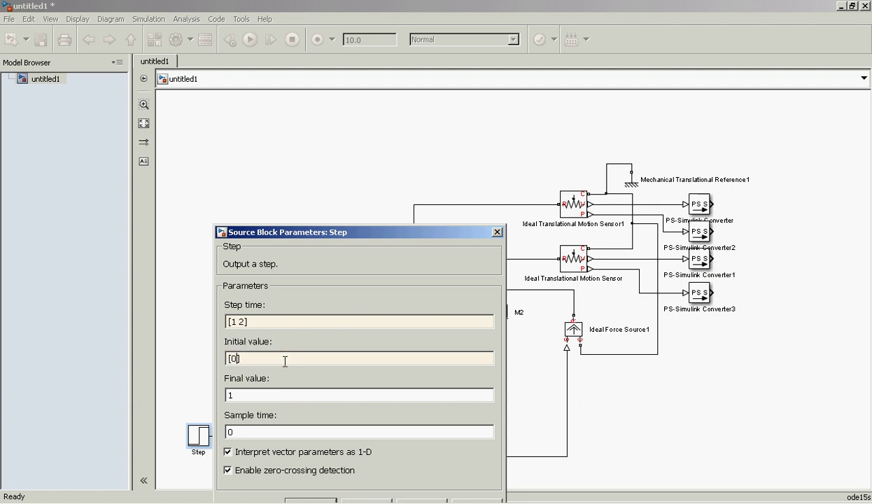
{"action": "type", "text": "[]"}
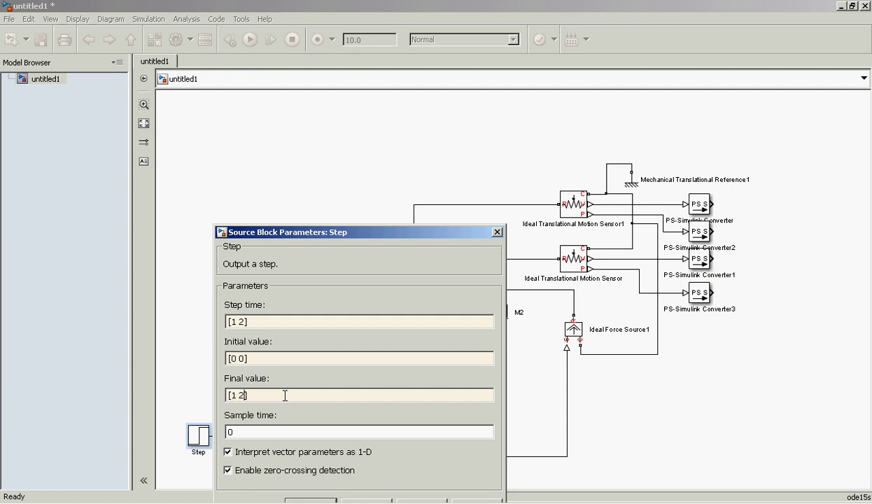
{"action": "left_click_drag", "start_coordinate": [390, 232], "coordinate": [387, 132]}
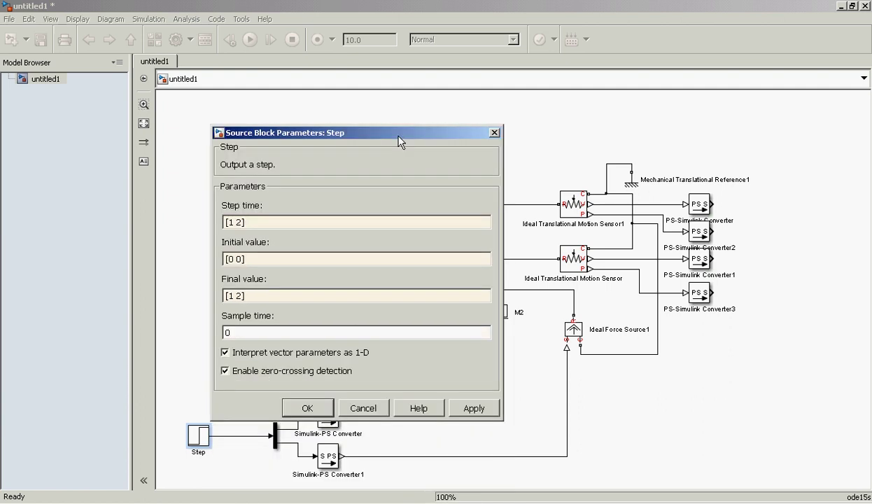
{"action": "left_click", "coordinate": [308, 410]}
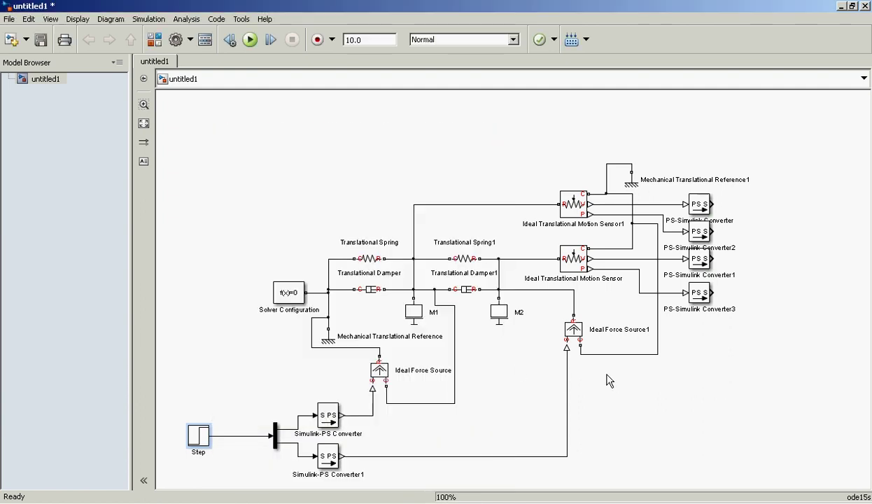
Step: Add a Mux from the Simulink Signal Routing library beside the PS-Simulink Converters and set its number of inputs to 4
{"action": "left_click", "coordinate": [289, 408]}
{"action": "key", "text": "ctrl+t"}
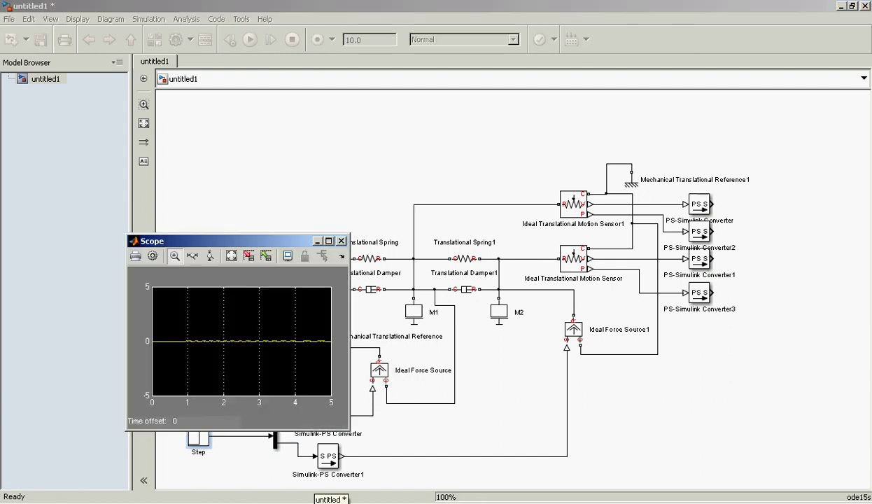
{"action": "key", "text": "ctrl+shift+l"}
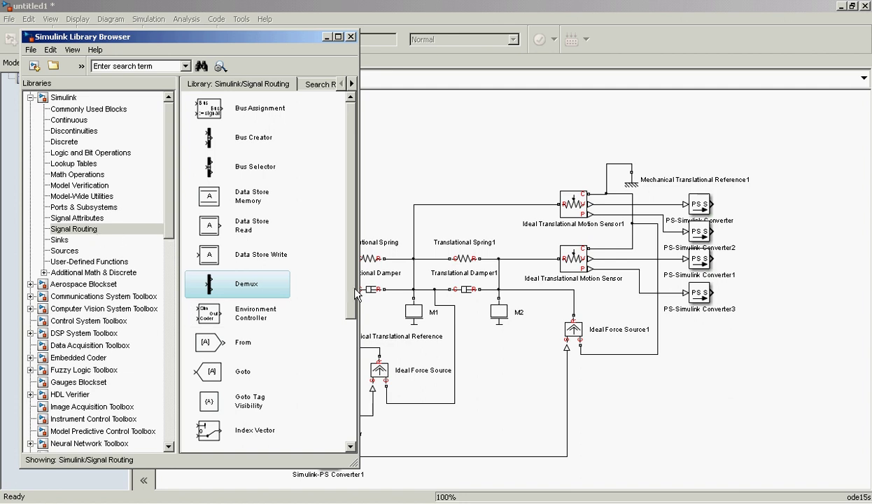
{"action": "left_click_drag", "start_coordinate": [349, 300], "coordinate": [337, 403]}
{"action": "left_click_drag", "start_coordinate": [216, 371], "coordinate": [777, 209]}
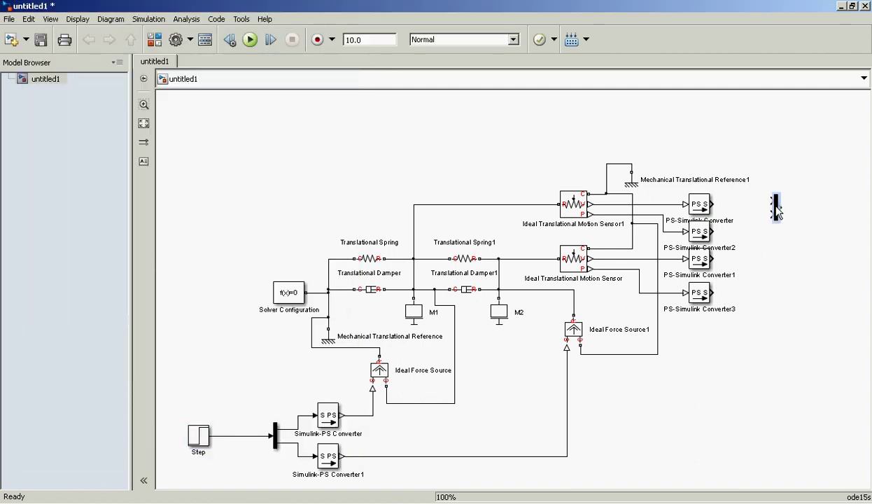
{"action": "double_click", "coordinate": [777, 209]}
{"action": "type", "text": "4"}
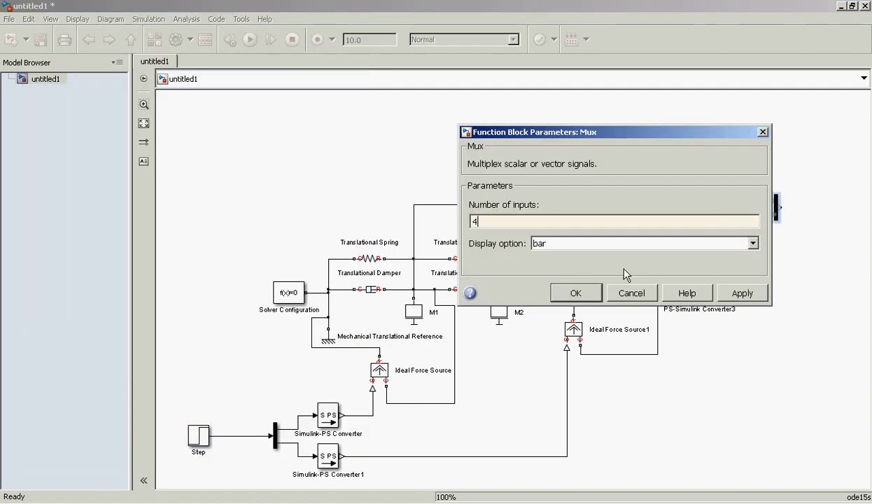
{"action": "left_click", "coordinate": [578, 291]}
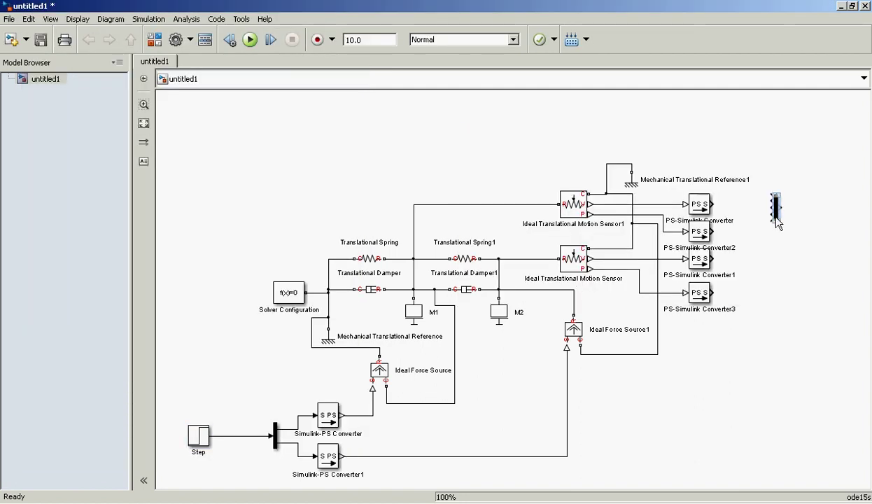
Step: Enlarge the Mux vertically and connect the outputs of the four PS-Simulink Converters to its inputs in order
{"action": "left_click_drag", "start_coordinate": [777, 220], "coordinate": [778, 274]}
{"action": "left_click", "coordinate": [721, 211]}
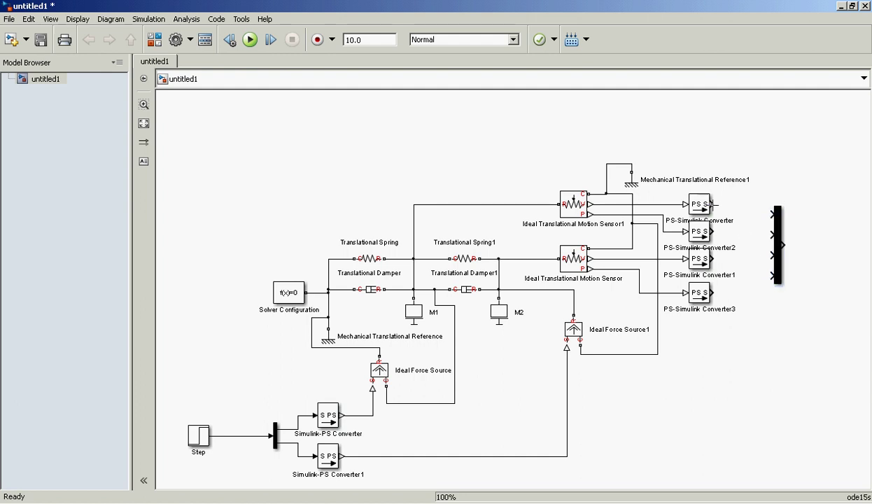
{"action": "left_click_drag", "start_coordinate": [711, 204], "coordinate": [773, 215]}
{"action": "left_click_drag", "start_coordinate": [712, 231], "coordinate": [771, 237]}
{"action": "left_click_drag", "start_coordinate": [712, 259], "coordinate": [756, 254]}
{"action": "left_click_drag", "start_coordinate": [711, 292], "coordinate": [772, 276]}
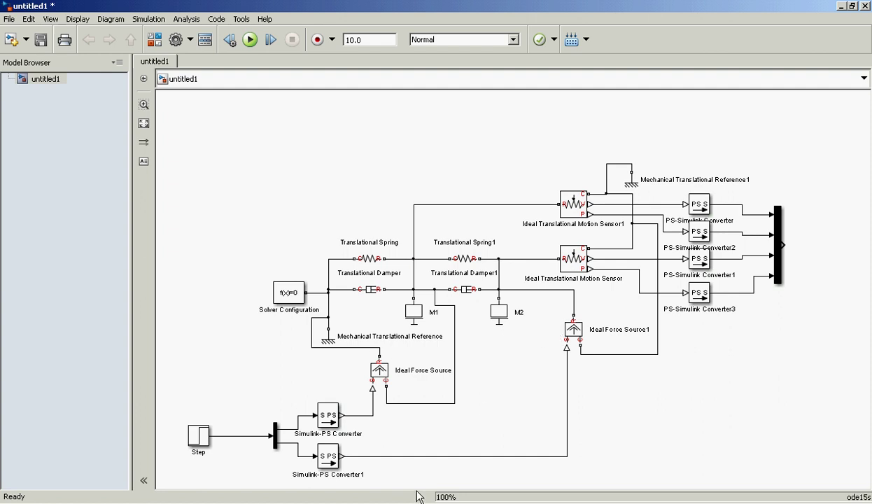
Step: Add a Scope from the Simulink Sinks library and connect it to the Mux output
{"action": "key", "text": "ctrl+shift+l"}
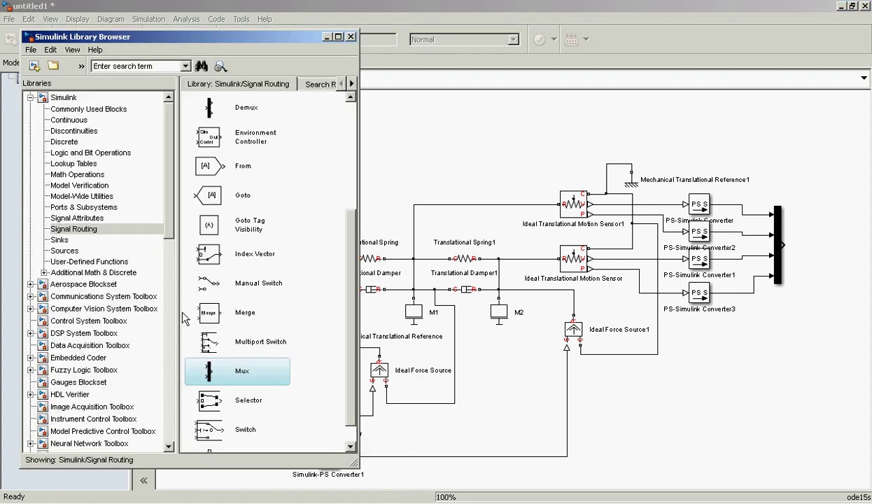
{"action": "left_click", "coordinate": [67, 240]}
{"action": "mouse_move", "coordinate": [208, 196]}
{"action": "left_mouse_down"}
{"action": "mouse_move", "coordinate": [538, 175]}
{"action": "mouse_move", "coordinate": [745, 248]}
{"action": "mouse_move", "coordinate": [826, 244]}
{"action": "mouse_move", "coordinate": [801, 245]}
{"action": "mouse_move", "coordinate": [837, 260]}
{"action": "left_mouse_up"}
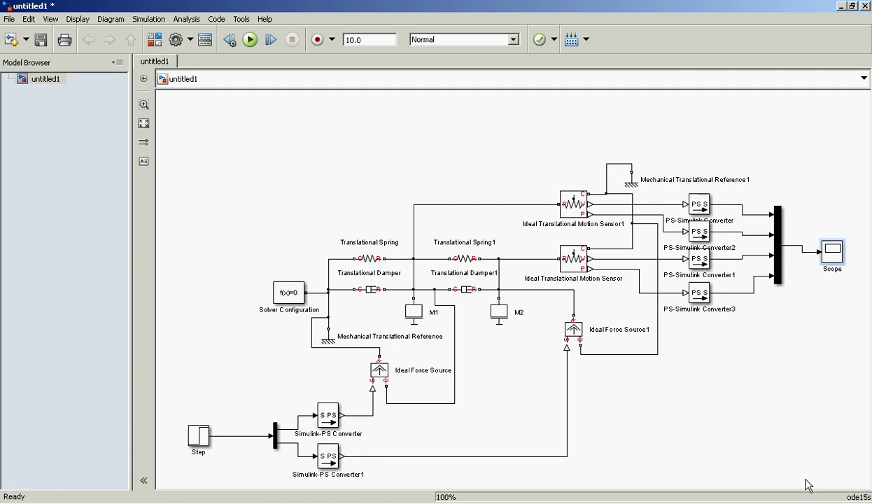
Step: Run the simulation and examine all four sensor signals in the maximized, autoscaled Scope
{"action": "left_click", "coordinate": [251, 40]}
{"action": "double_click", "coordinate": [817, 249]}
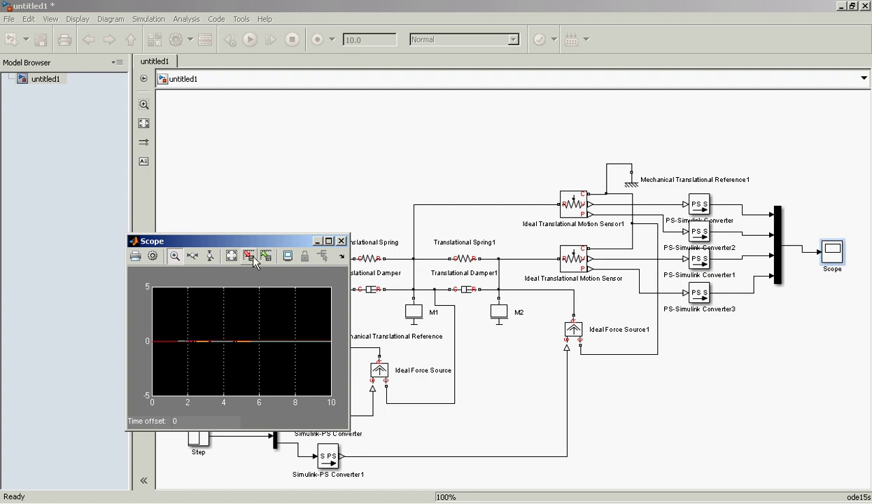
{"action": "left_click", "coordinate": [231, 255]}
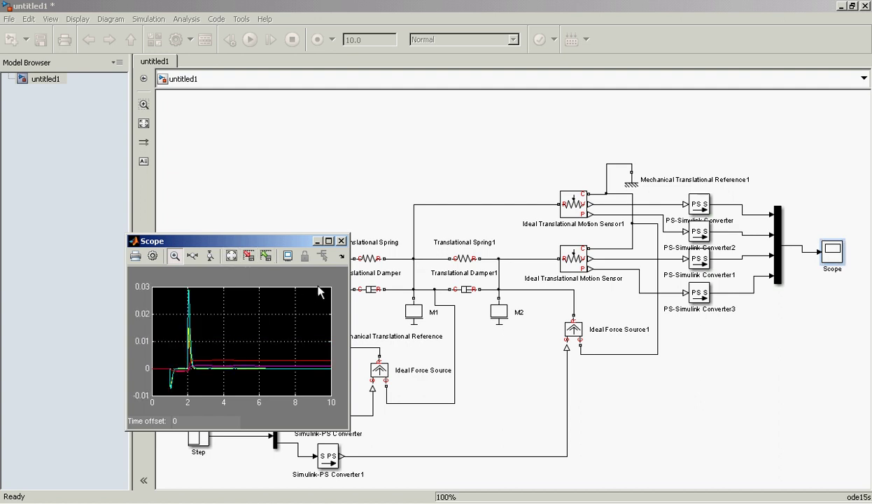
{"action": "left_click", "coordinate": [326, 241]}
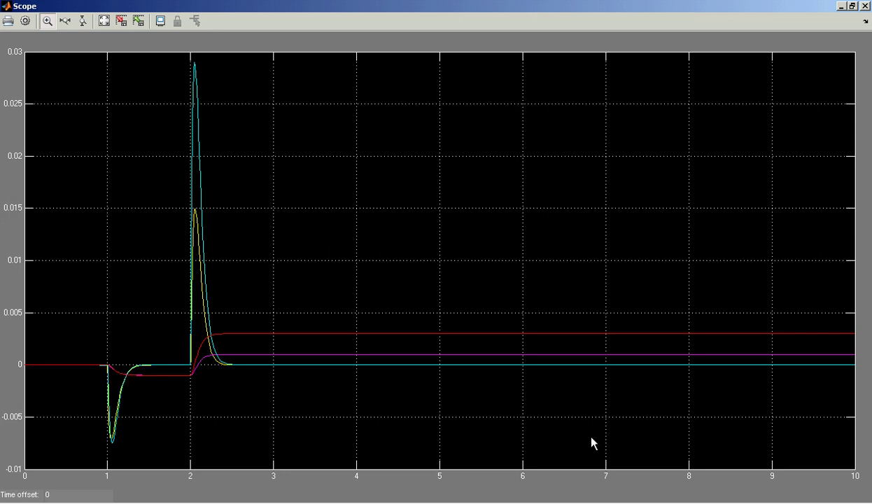
{"action": "left_click", "coordinate": [842, 6]}
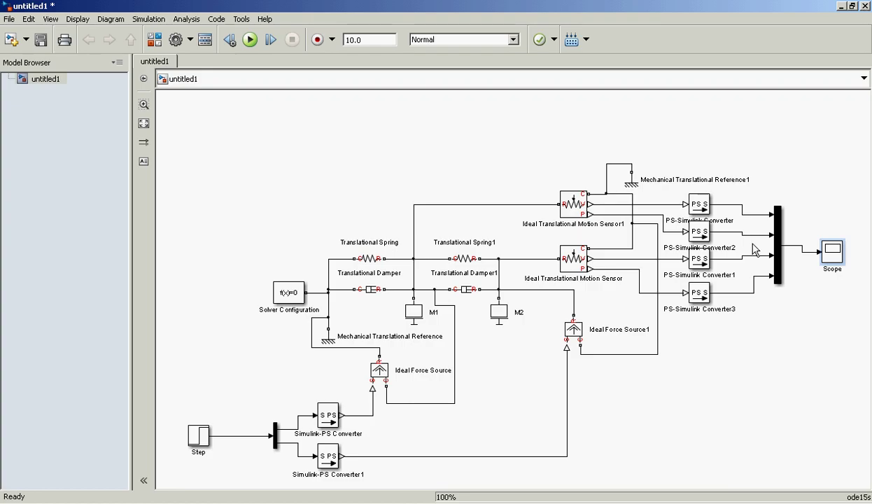
Step: Delete the lines from PS-Simulink Converter and PS-Simulink Converter1 to the Mux
{"action": "left_click", "coordinate": [779, 261]}
{"action": "left_click", "coordinate": [761, 221]}
{"action": "left_click", "coordinate": [780, 272]}
{"action": "left_click", "coordinate": [730, 206]}
{"action": "key", "text": "Delete"}
{"action": "left_click", "coordinate": [743, 256]}
{"action": "key", "text": "Delete"}
Step: Reduce the Mux to 2 inputs and reconnect the PS-Simulink Converter3 line to its lower input
{"action": "left_click", "coordinate": [780, 264]}
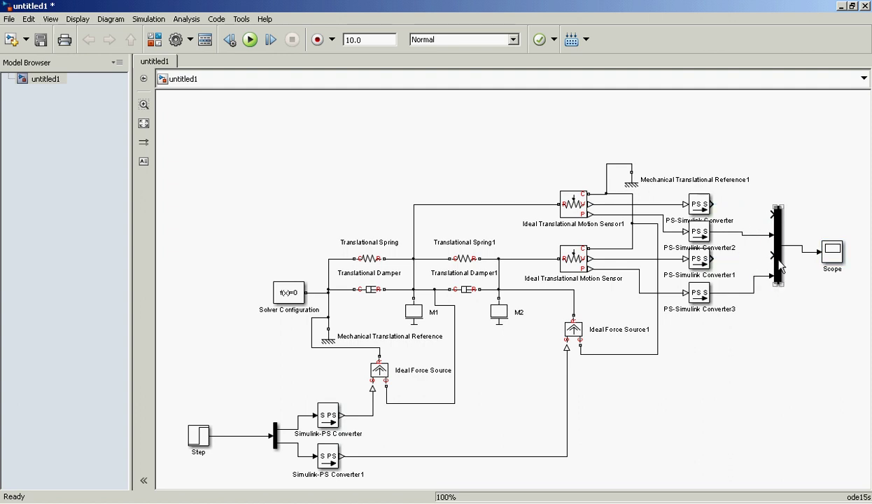
{"action": "double_click", "coordinate": [779, 264]}
{"action": "type", "text": "2"}
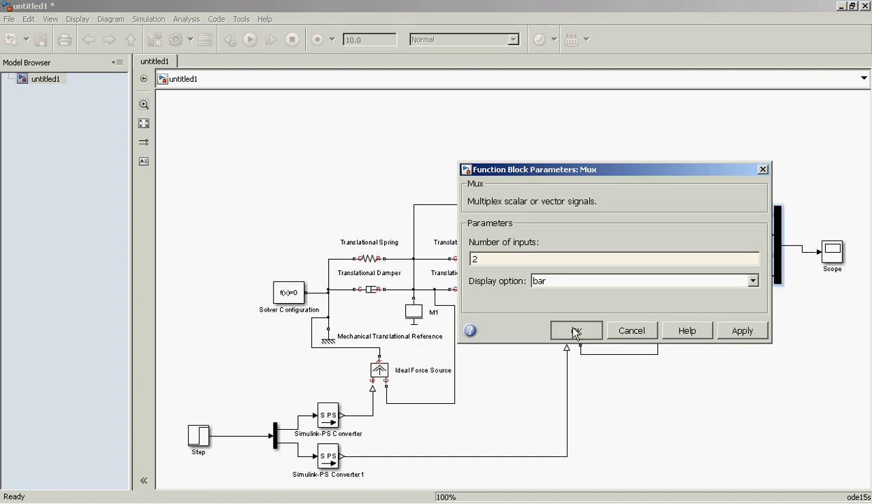
{"action": "left_click", "coordinate": [576, 331]}
{"action": "left_click_drag", "start_coordinate": [748, 255], "coordinate": [772, 231]}
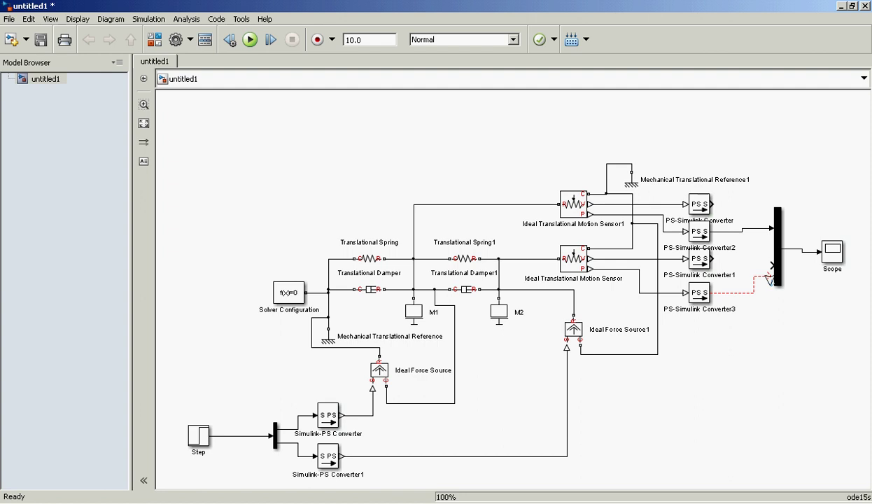
{"action": "left_click_drag", "start_coordinate": [770, 277], "coordinate": [770, 271]}
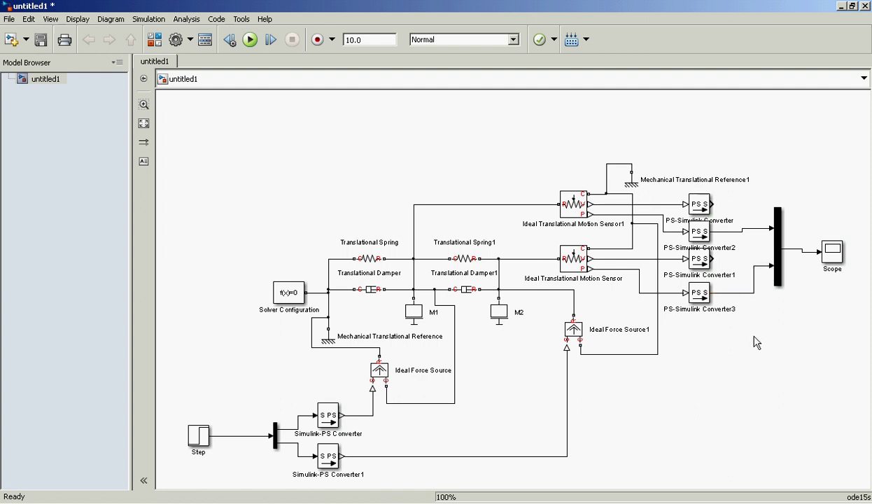
Step: Rerun the simulation and examine the two position signals in the autoscaled Scope
{"action": "left_click", "coordinate": [251, 39]}
{"action": "left_click", "coordinate": [833, 258]}
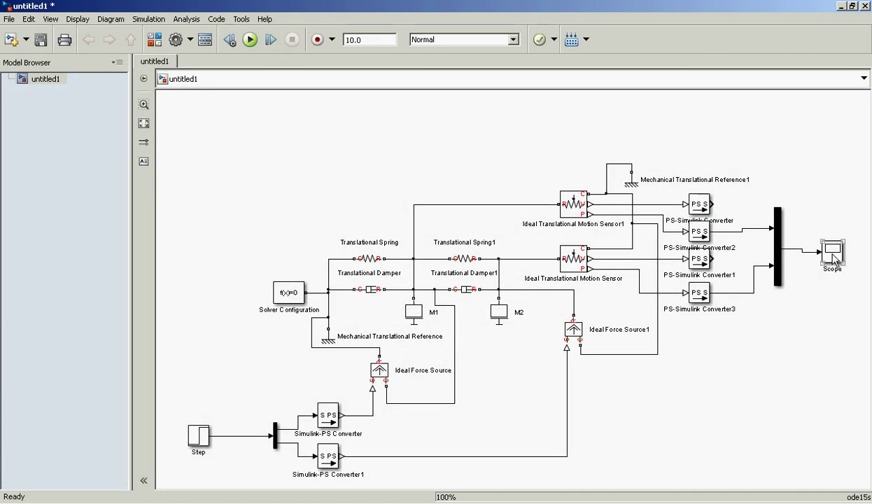
{"action": "double_click", "coordinate": [833, 258]}
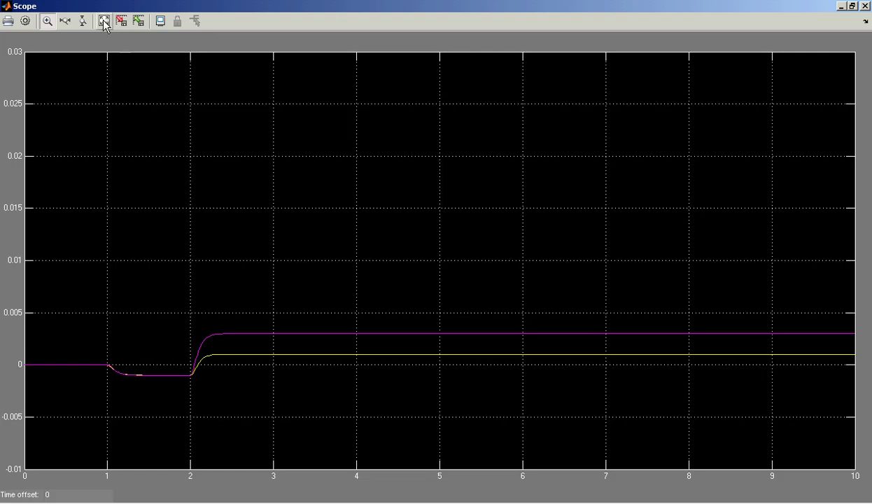
{"action": "left_click", "coordinate": [104, 21]}
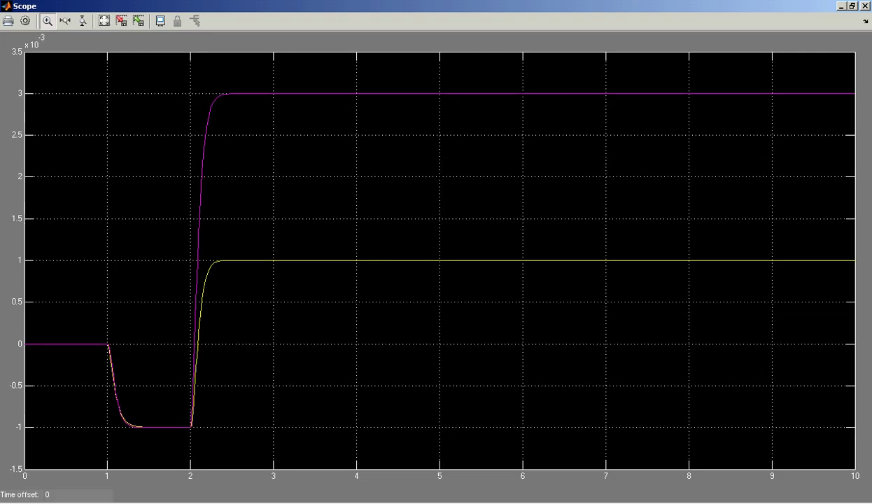
{"action": "key", "text": "alt+Tab"}
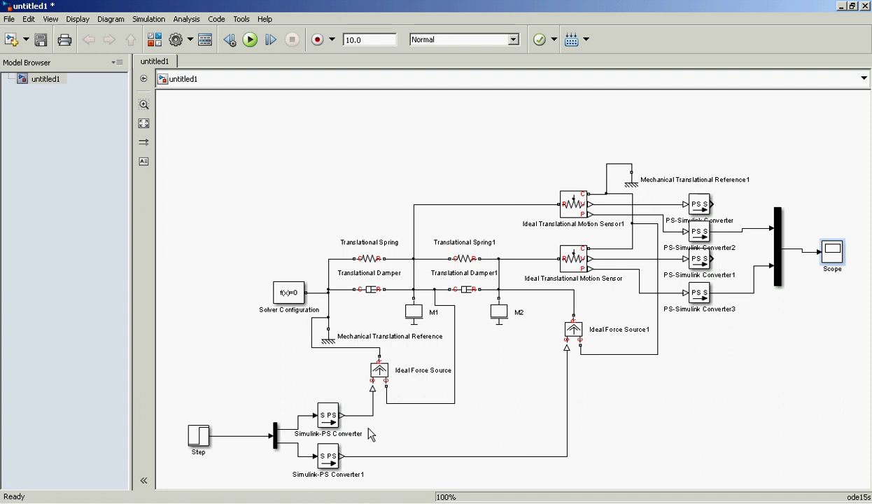
Step: Remove the last digit of Translational Damper's damping coefficient and set Translational Damper1's coefficient to 10 N/(m/s)
{"action": "double_click", "coordinate": [373, 291]}
{"action": "key", "text": "BackSpace"}
{"action": "left_click", "coordinate": [446, 318]}
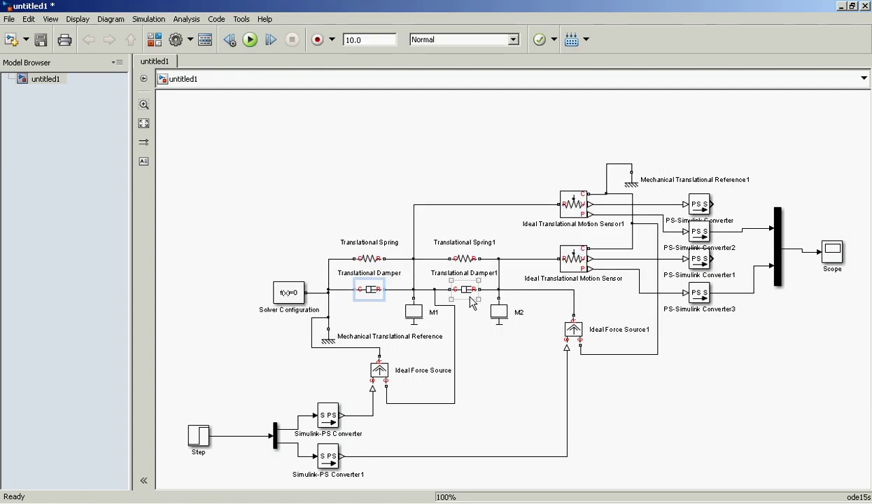
{"action": "double_click", "coordinate": [466, 289]}
{"action": "key", "text": "BackSpace"}
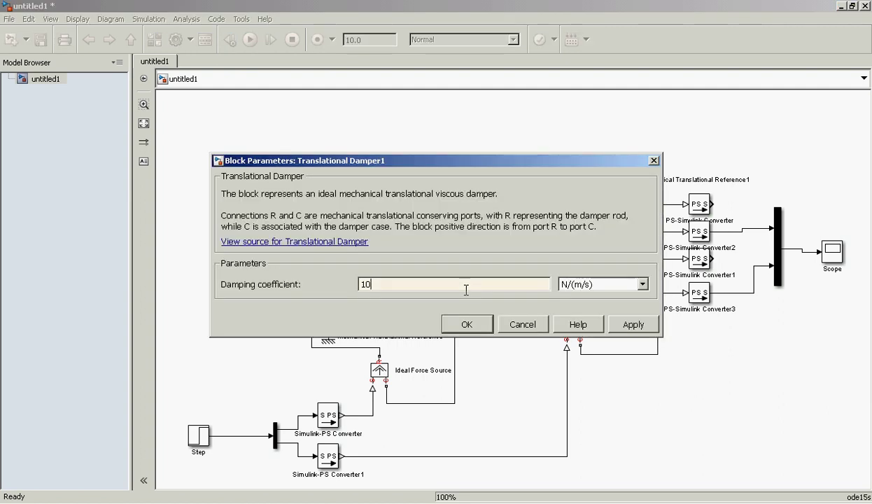
{"action": "left_click", "coordinate": [476, 324]}
Step: Simulate with the reduced damping and examine the autoscaled position responses in the Scope
{"action": "left_click", "coordinate": [249, 40]}
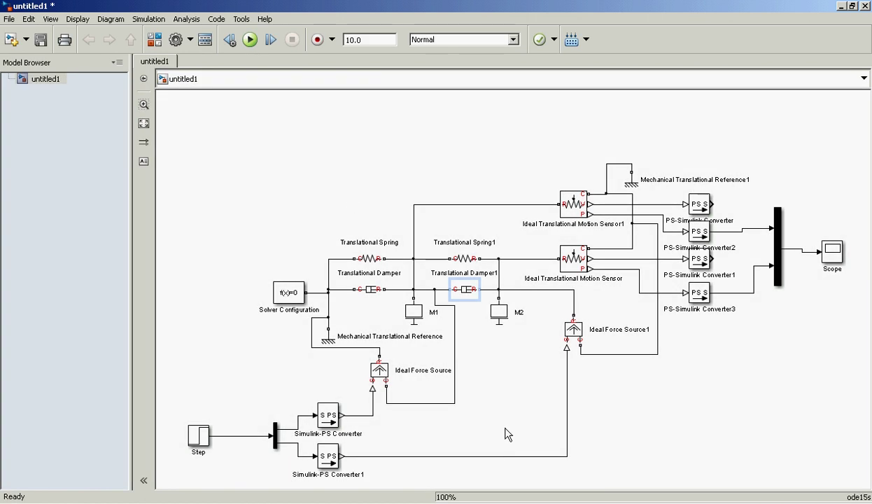
{"action": "left_click", "coordinate": [838, 252]}
{"action": "double_click", "coordinate": [838, 252]}
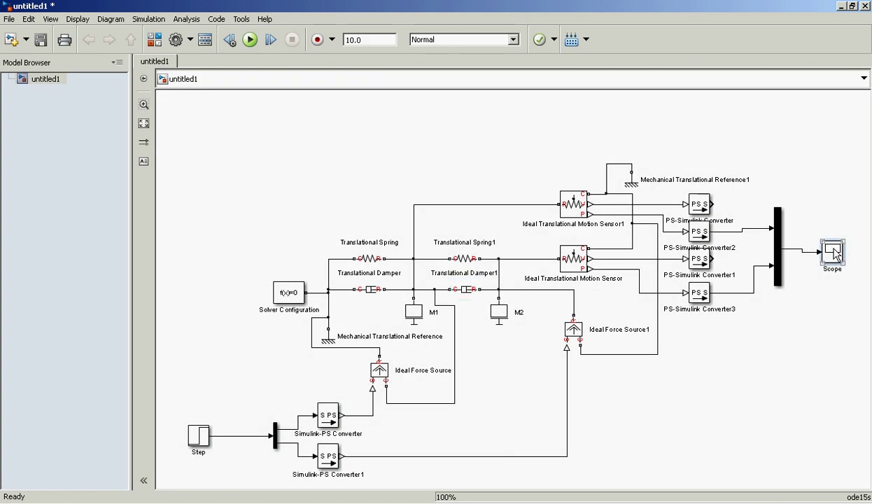
{"action": "left_click", "coordinate": [105, 24]}
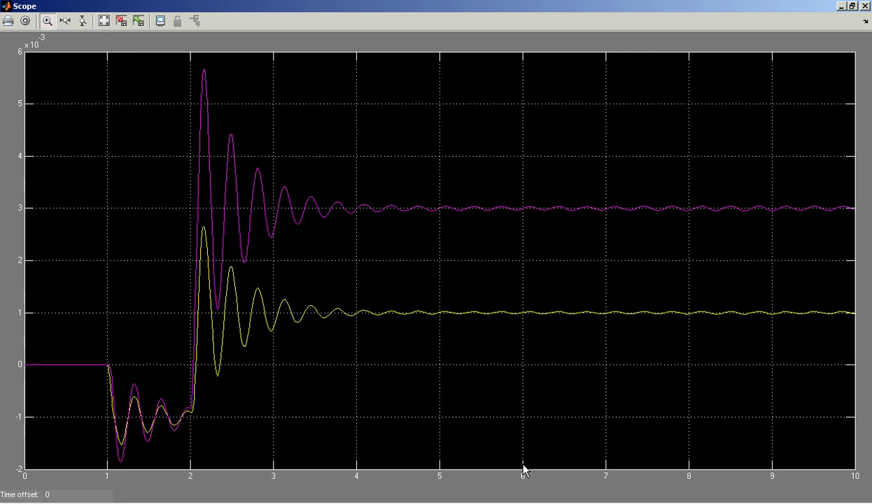
{"action": "key", "text": "alt+Tab"}
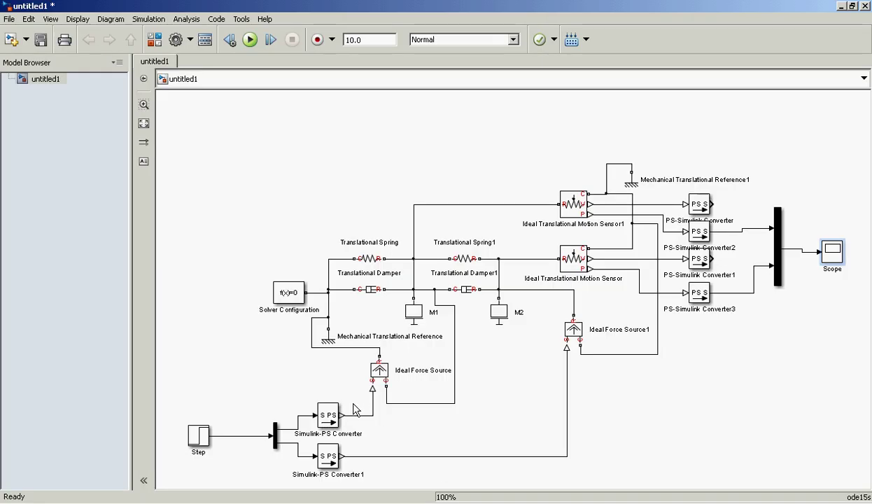
Step: Set the Step block's step time to [1 4]
{"action": "double_click", "coordinate": [201, 440]}
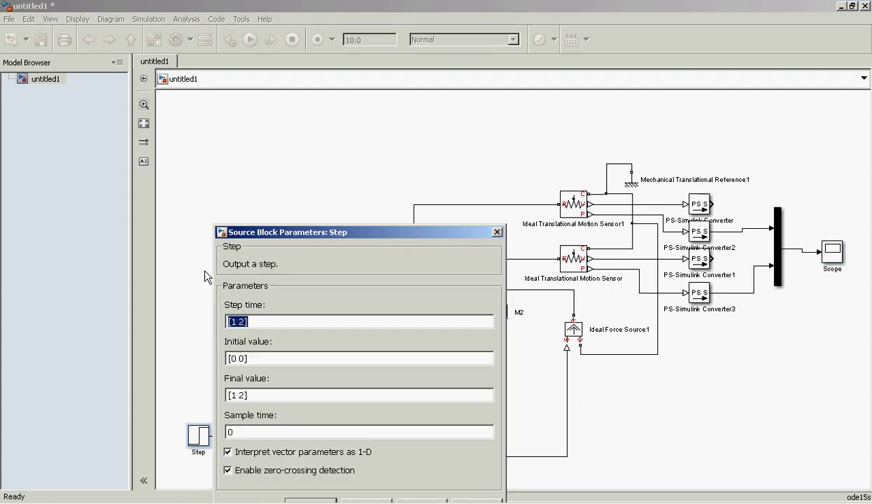
{"action": "left_click", "coordinate": [242, 323]}
{"action": "key", "text": "BackSpace"}
{"action": "type", "text": "4"}
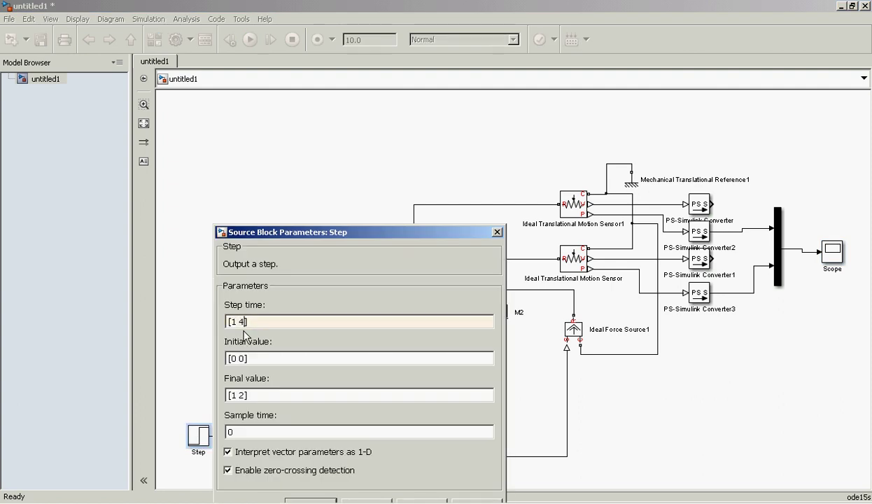
{"action": "left_click_drag", "start_coordinate": [376, 240], "coordinate": [380, 152]}
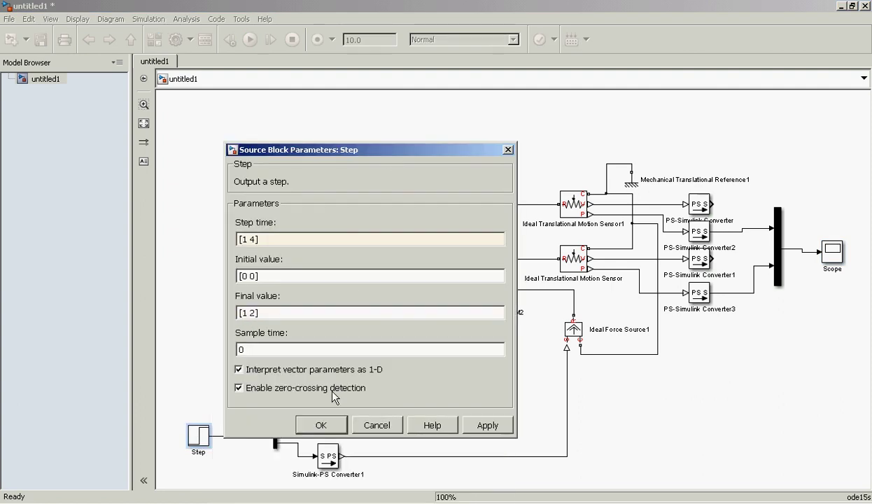
{"action": "left_click", "coordinate": [326, 422]}
Step: Rerun the simulation with the delayed second step and examine the autoscaled position responses in the Scope
{"action": "left_click", "coordinate": [249, 39]}
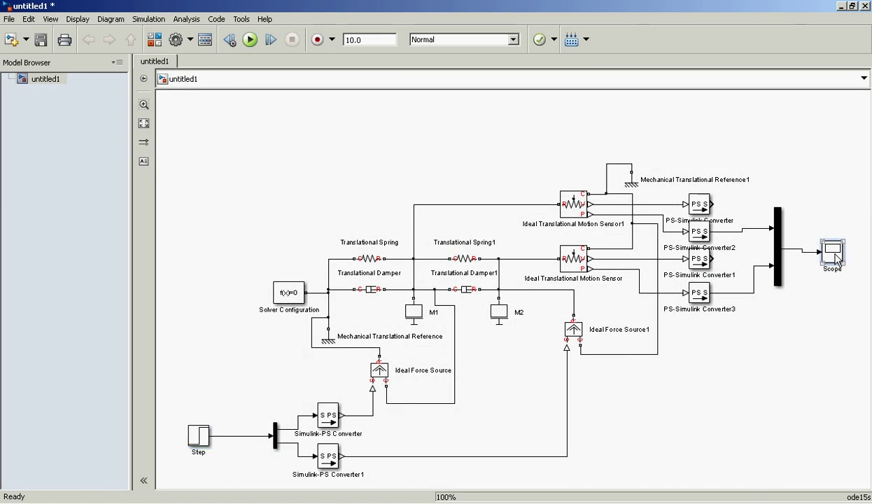
{"action": "double_click", "coordinate": [830, 252]}
{"action": "left_click", "coordinate": [104, 21]}
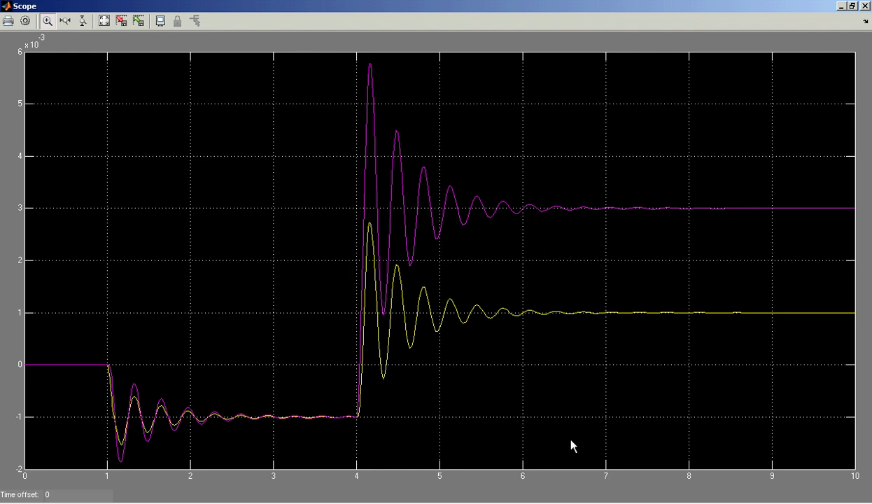
{"action": "left_click", "coordinate": [866, 7]}
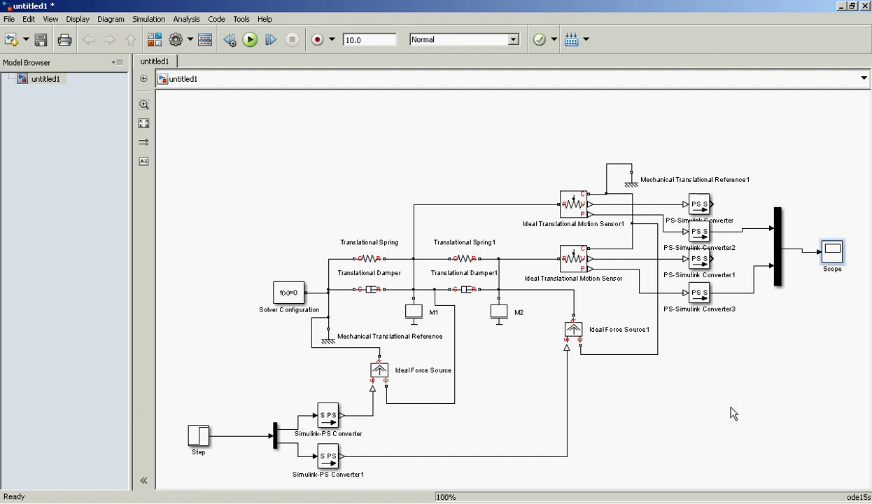
Step: Move the Solver Configuration block up above the level of the springs and dampers, and review the Scope responses again
{"action": "left_click_drag", "start_coordinate": [294, 286], "coordinate": [301, 197]}
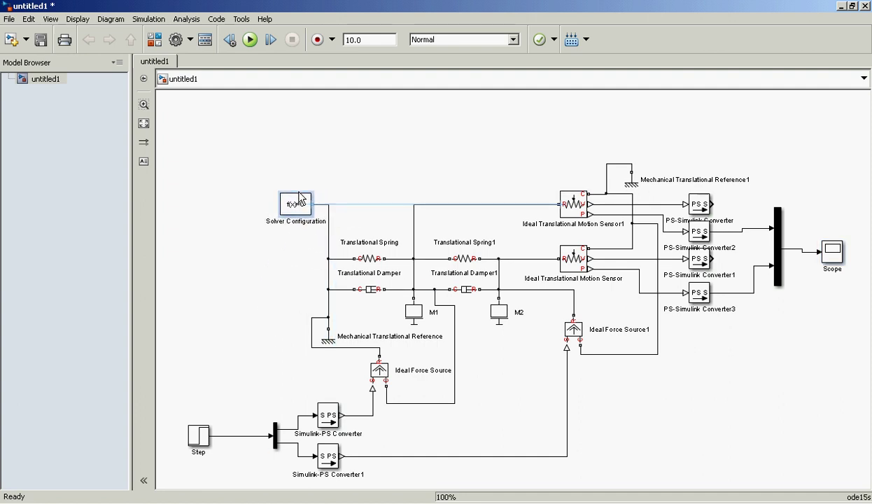
{"action": "left_click", "coordinate": [250, 212]}
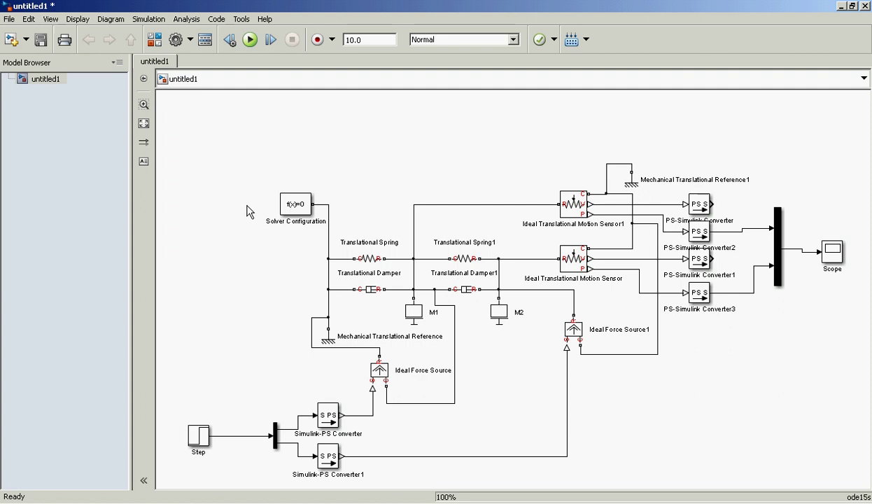
{"action": "left_click", "coordinate": [833, 256]}
{"action": "double_click", "coordinate": [833, 255]}
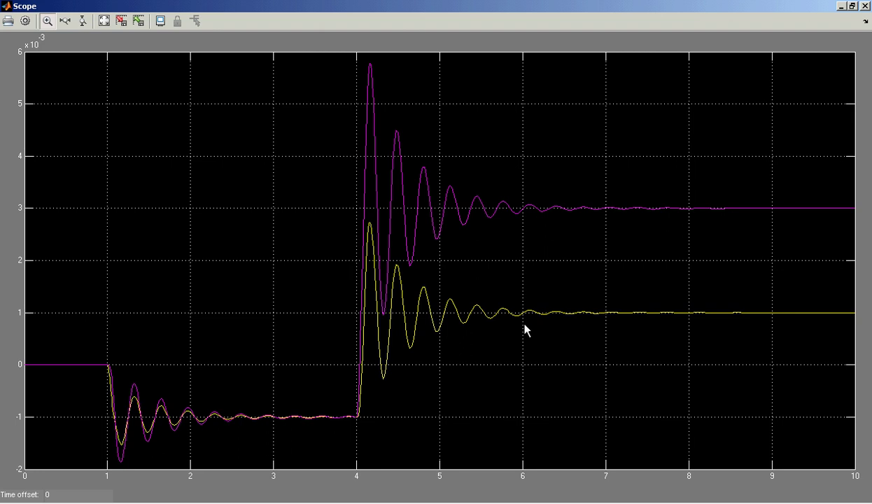
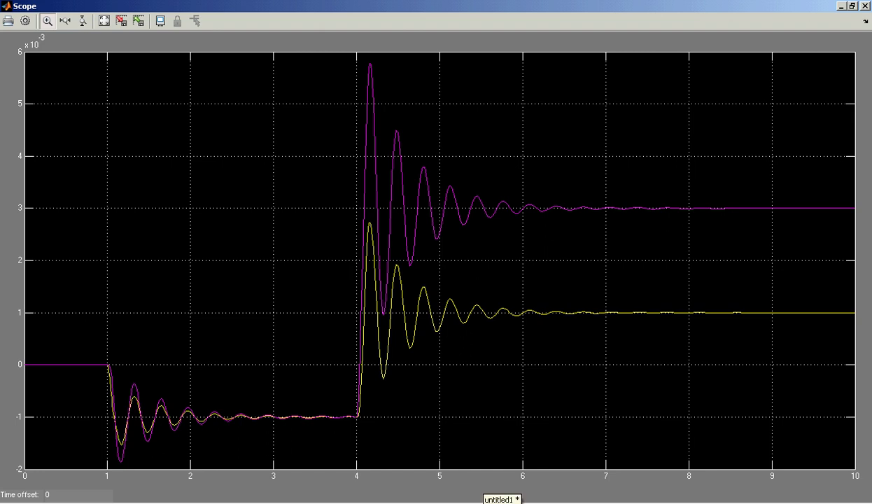
{"action": "left_click", "coordinate": [501, 502]}
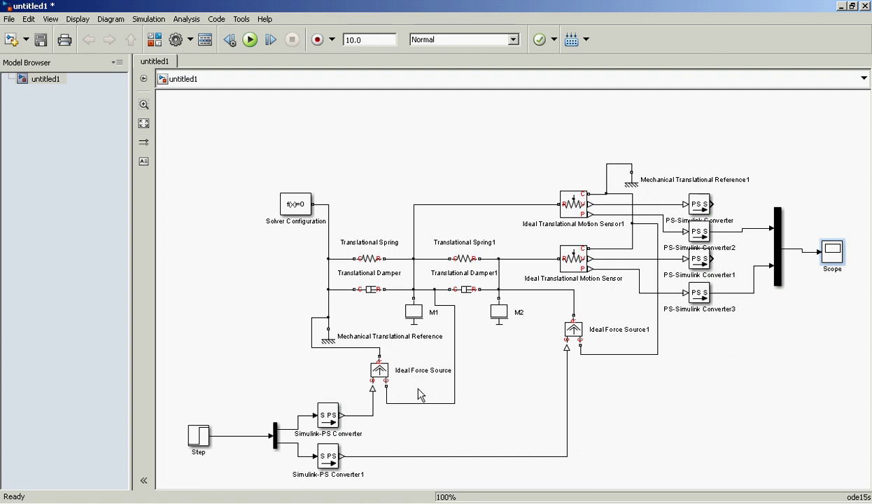
Step: Set the Step block's final value to [-1 2]
{"action": "left_click", "coordinate": [201, 442]}
{"action": "double_click", "coordinate": [200, 440]}
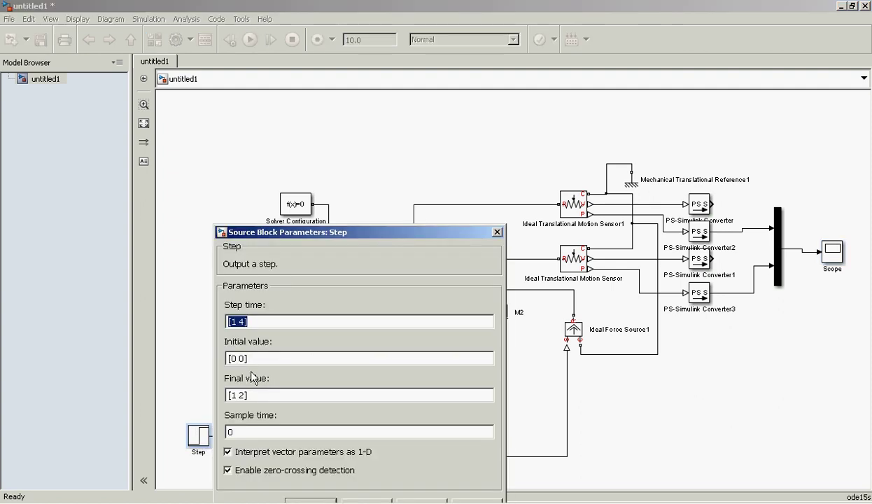
{"action": "left_click", "coordinate": [236, 396]}
{"action": "left_click", "coordinate": [244, 395]}
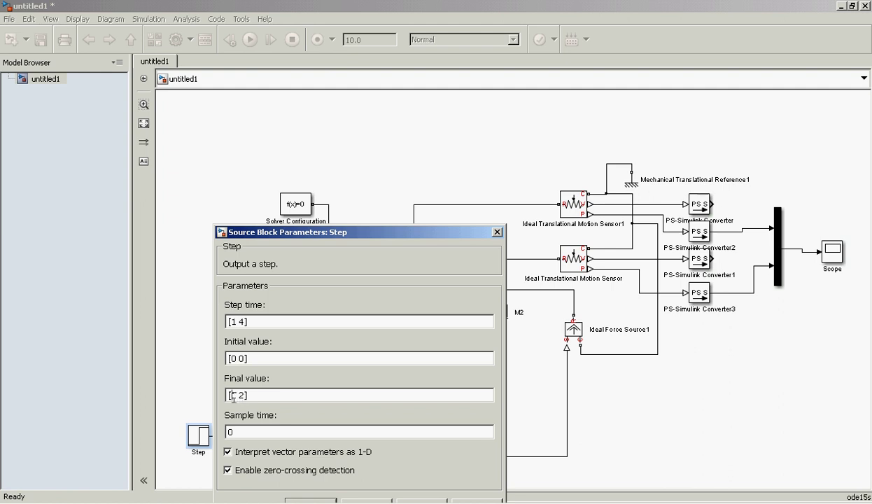
{"action": "left_click_drag", "start_coordinate": [368, 235], "coordinate": [629, 135]}
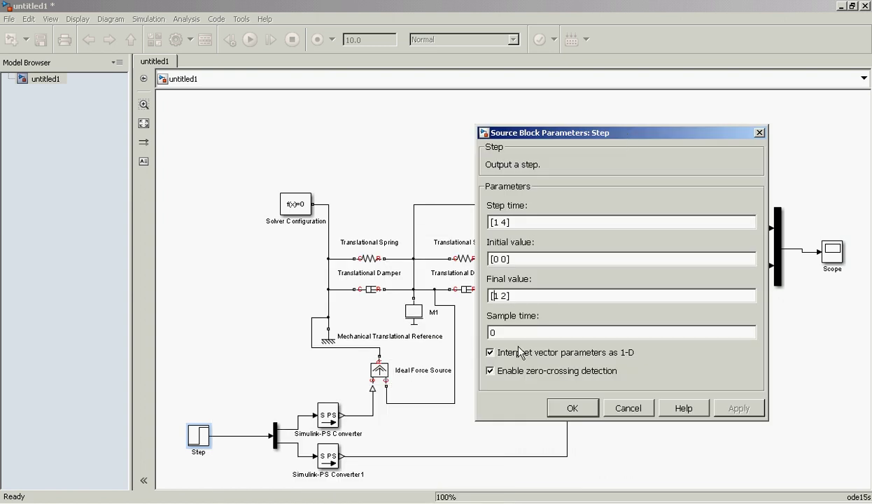
{"action": "type", "text": "-"}
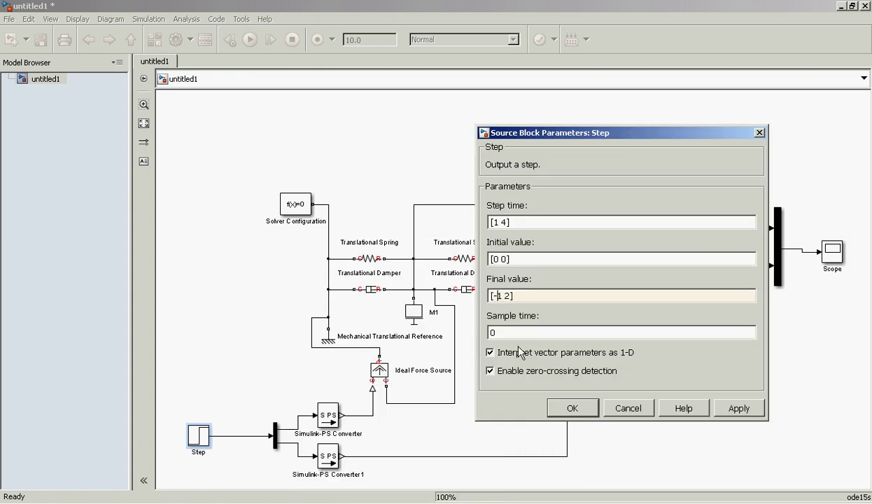
{"action": "left_click", "coordinate": [569, 408]}
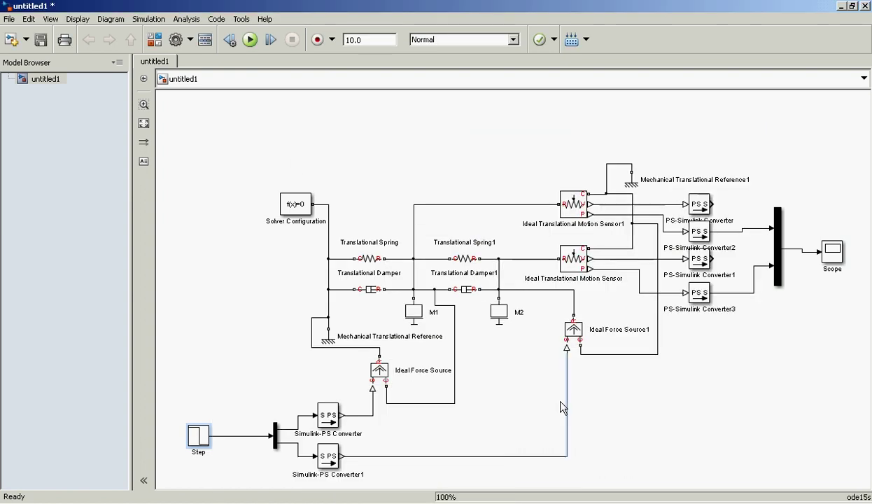
{"action": "double_click", "coordinate": [379, 369]}
{"action": "left_click", "coordinate": [389, 334]}
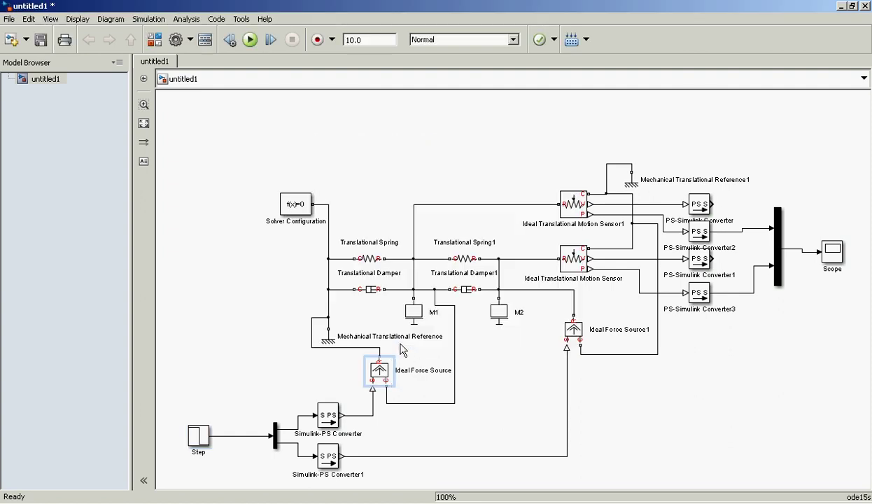
Step: Set the Step block's final value to [1 0.2]
{"action": "left_click", "coordinate": [201, 438]}
{"action": "double_click", "coordinate": [201, 437]}
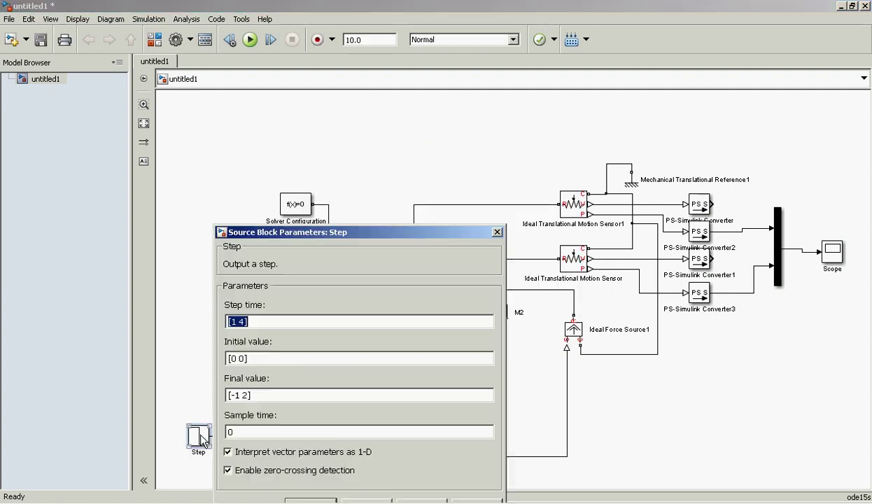
{"action": "triple_click", "coordinate": [239, 395]}
{"action": "left_click", "coordinate": [239, 395]}
{"action": "key", "text": "BackSpace"}
{"action": "key", "text": "BackSpace"}
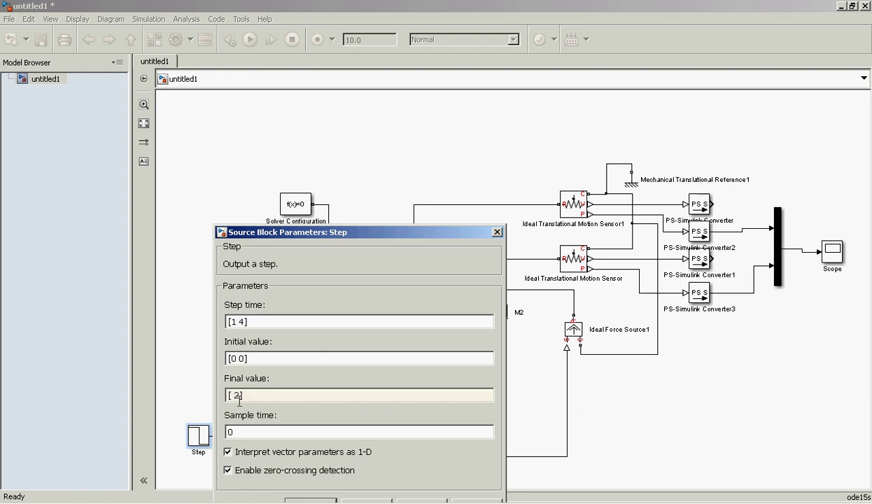
{"action": "type", "text": "1 0."}
{"action": "left_click_drag", "start_coordinate": [352, 229], "coordinate": [366, 175]}
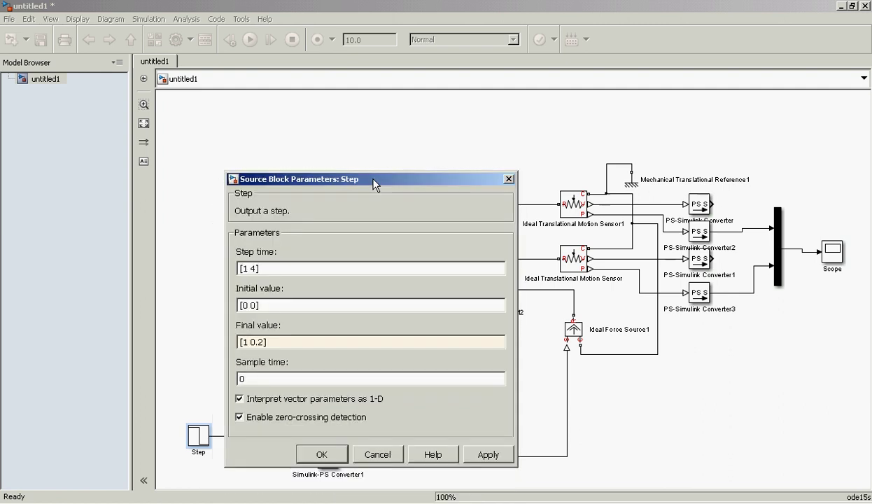
{"action": "left_click", "coordinate": [327, 450]}
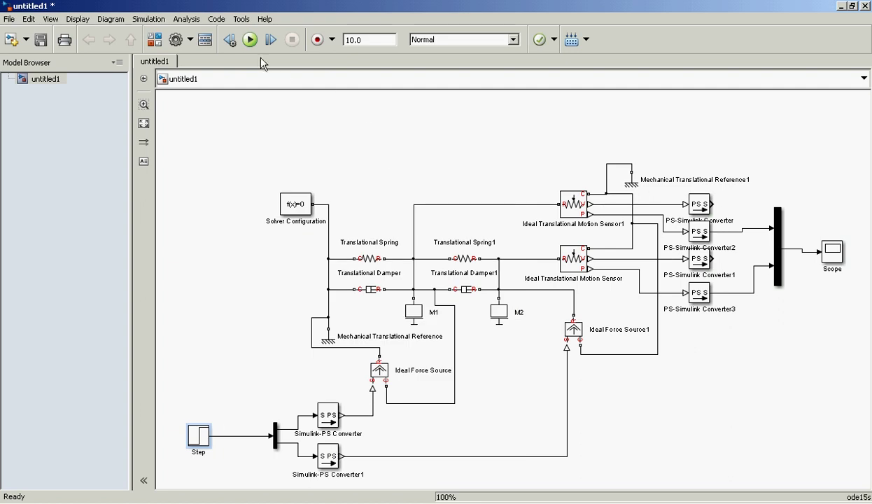
Step: Simulate with the smaller second force and examine the autoscaled position responses in the Scope
{"action": "left_click", "coordinate": [250, 40]}
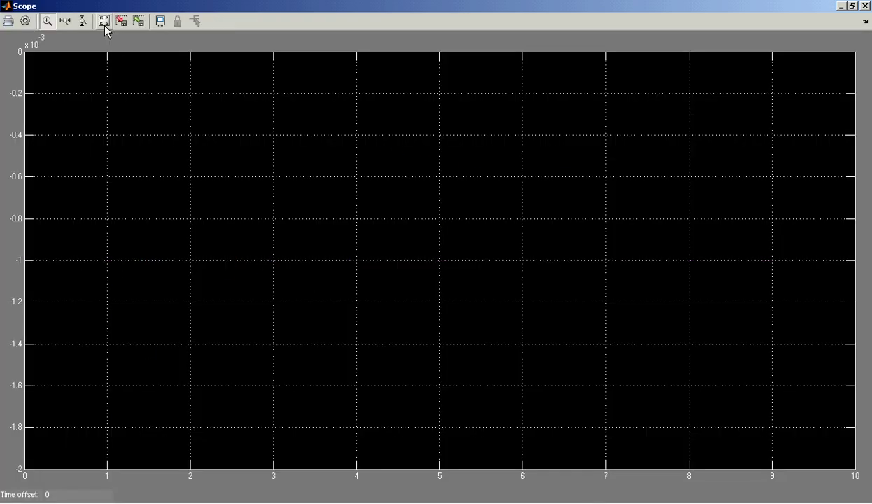
{"action": "left_click", "coordinate": [105, 25]}
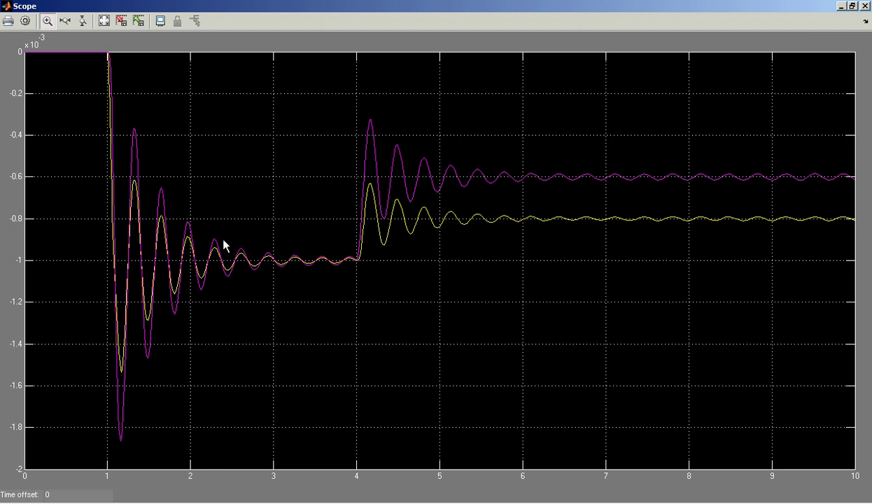
{"action": "left_click", "coordinate": [427, 502]}
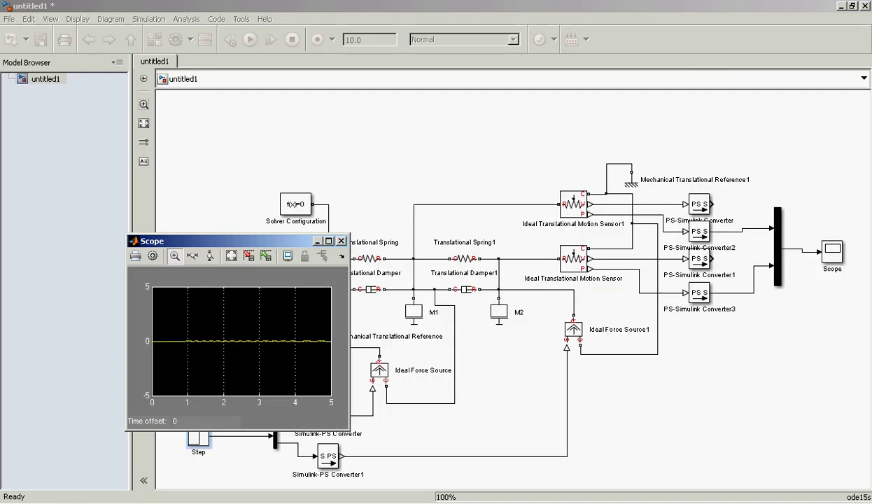
{"action": "left_click_drag", "start_coordinate": [343, 236], "coordinate": [343, 237]}
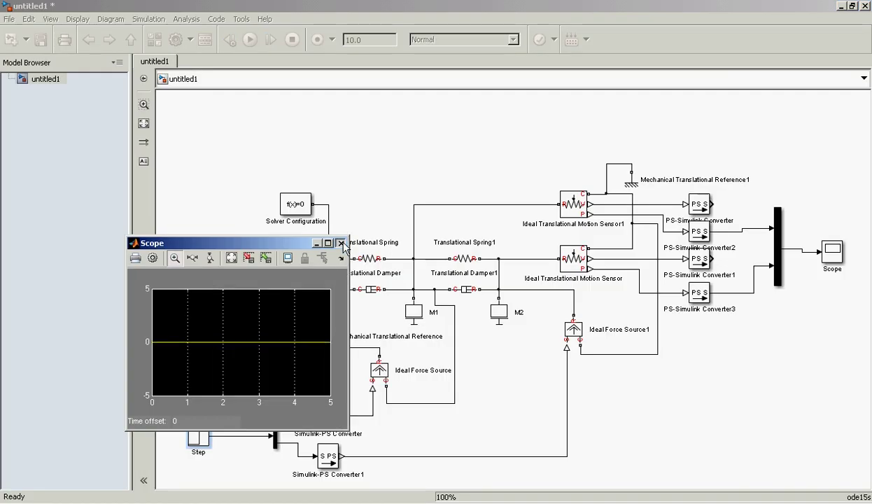
{"action": "left_click", "coordinate": [341, 242]}
Step: Open the Step block's parameters and place them beside a restored, enlarged Scope window to compare the step settings with the responses
{"action": "left_click", "coordinate": [204, 439]}
{"action": "double_click", "coordinate": [205, 439]}
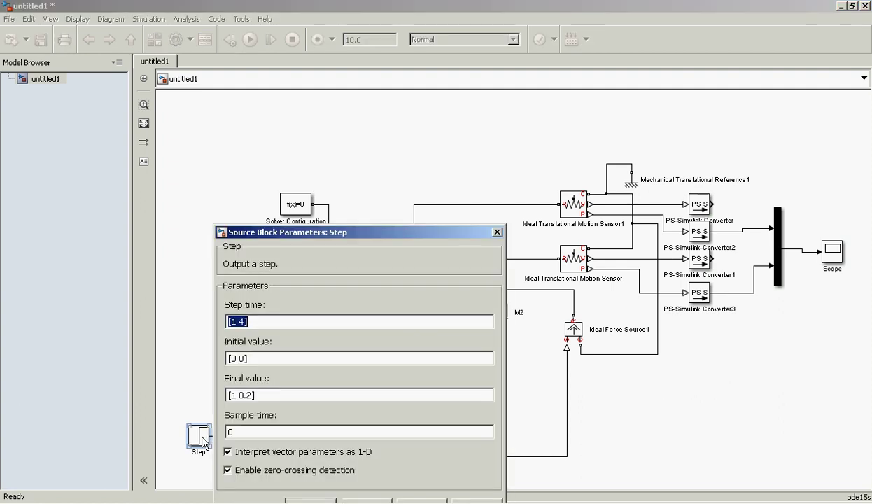
{"action": "double_click", "coordinate": [234, 395]}
{"action": "left_click", "coordinate": [234, 395]}
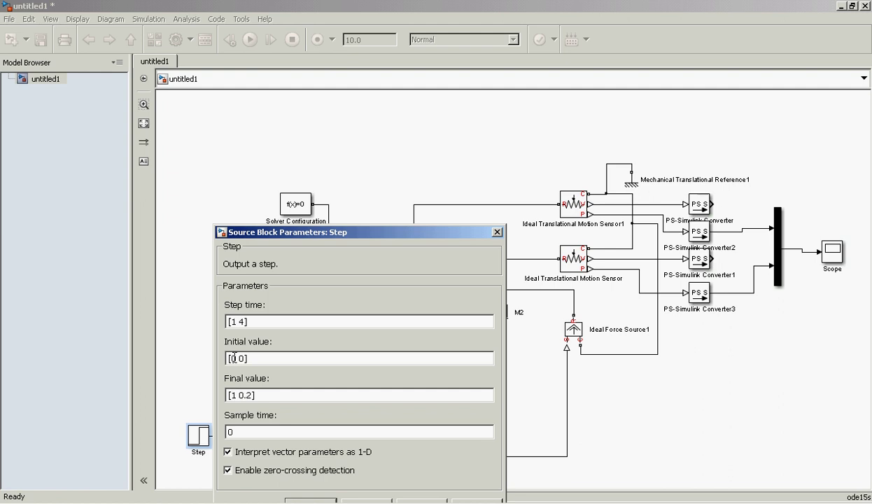
{"action": "left_click_drag", "start_coordinate": [399, 231], "coordinate": [249, 144]}
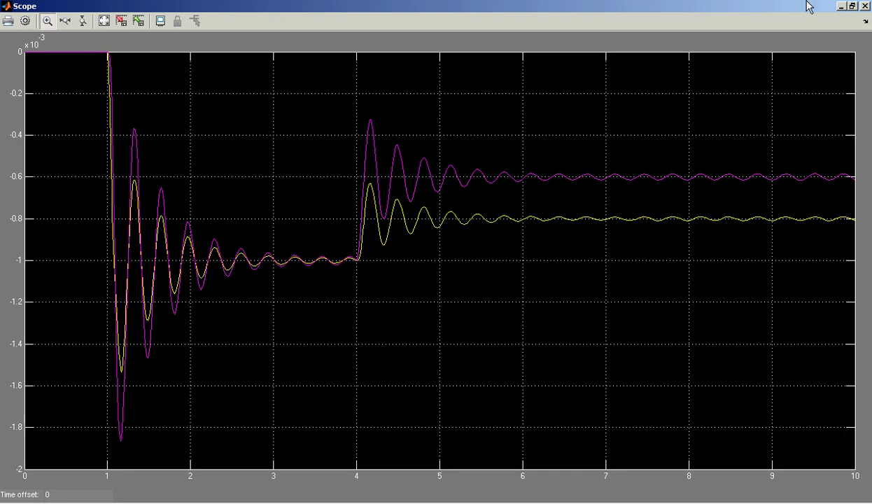
{"action": "left_click", "coordinate": [852, 7]}
{"action": "left_click_drag", "start_coordinate": [311, 150], "coordinate": [268, 145]}
{"action": "left_click", "coordinate": [336, 277]}
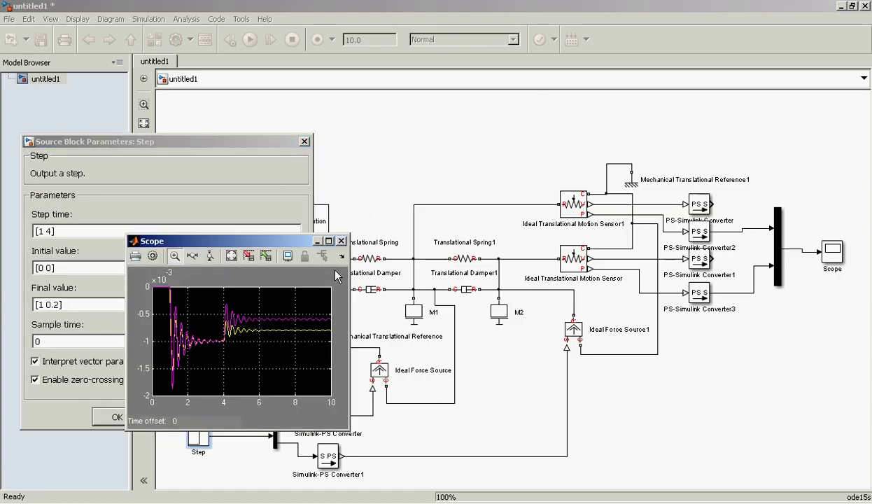
{"action": "left_click_drag", "start_coordinate": [289, 240], "coordinate": [505, 147]}
{"action": "left_click_drag", "start_coordinate": [559, 329], "coordinate": [755, 434]}
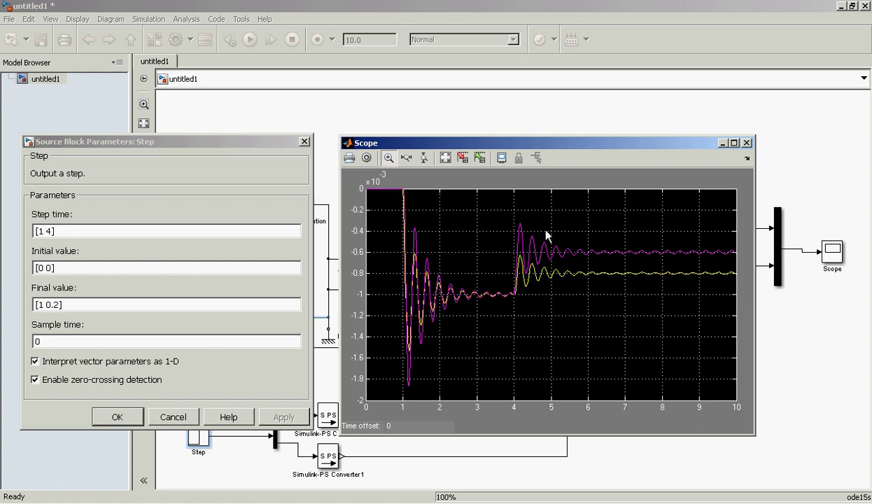
Step: Change the second final value of the Step block so that the final value is [1 2]
{"action": "left_click", "coordinate": [56, 303]}
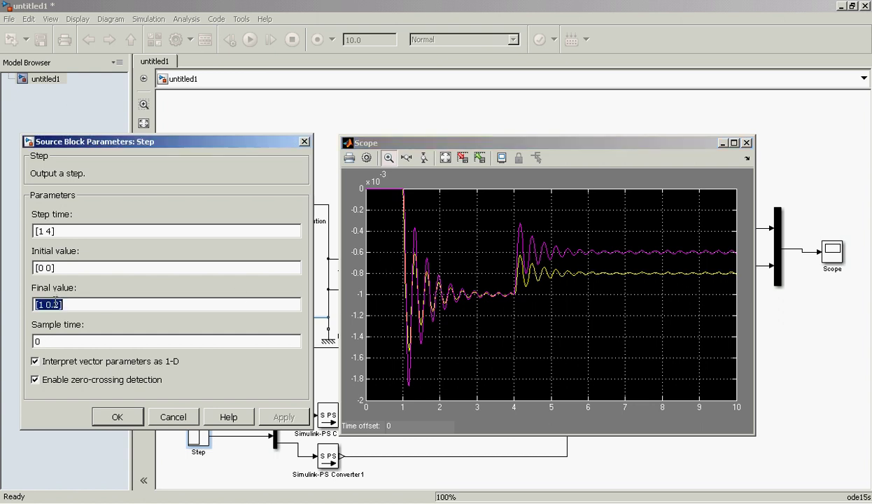
{"action": "key", "text": "BackSpace"}
{"action": "key", "text": "BackSpace"}
{"action": "key", "text": "BackSpace"}
{"action": "type", "text": "1"}
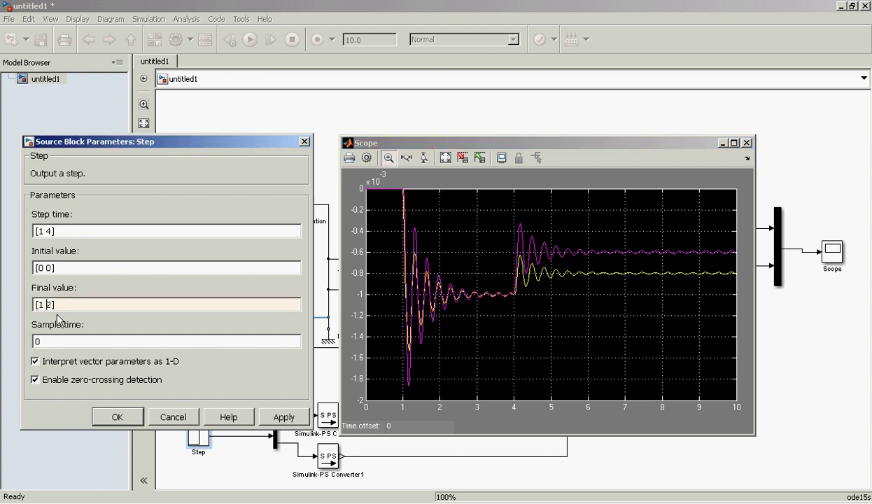
{"action": "left_click", "coordinate": [116, 415]}
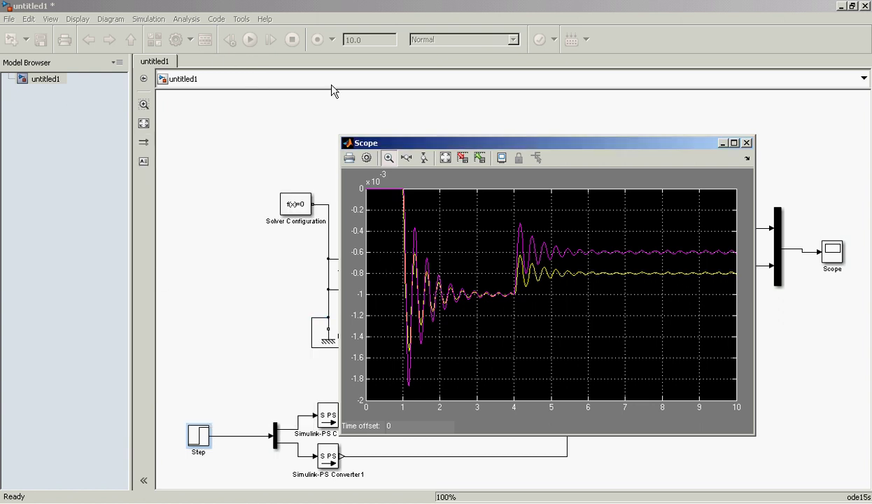
Step: Rerun the simulation with the larger second force and autoscale the Scope to examine both position responses
{"action": "left_click", "coordinate": [413, 116]}
{"action": "left_click", "coordinate": [249, 39]}
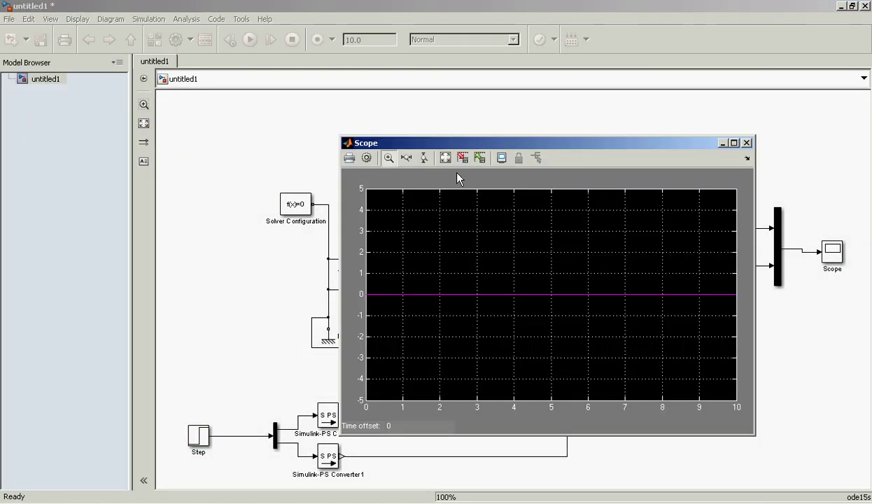
{"action": "left_click", "coordinate": [447, 159]}
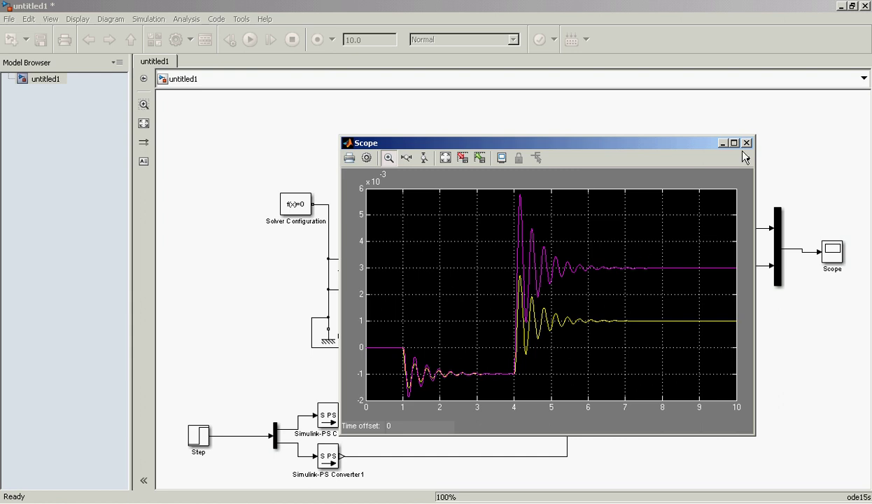
Step: Close the Scope, group all blocks between the input Demux and the output Mux into a subsystem, and enlarge the subsystem block
{"action": "left_click", "coordinate": [747, 143]}
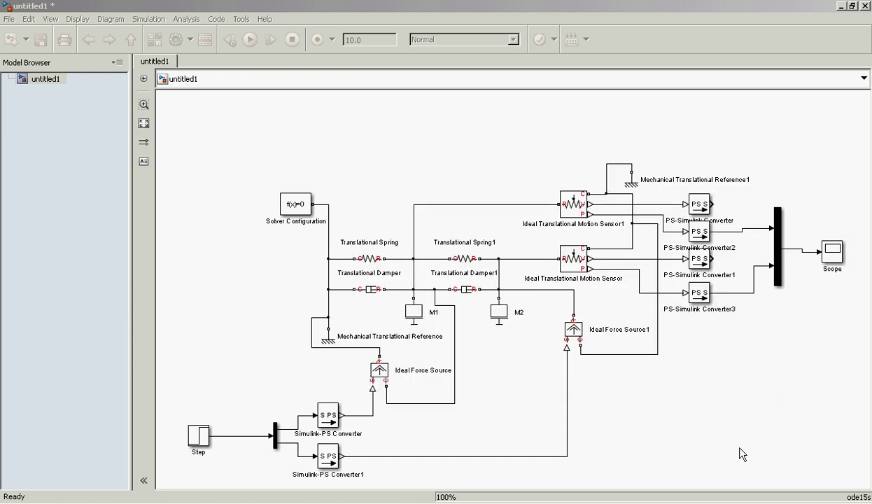
{"action": "left_click_drag", "start_coordinate": [768, 481], "coordinate": [236, 132]}
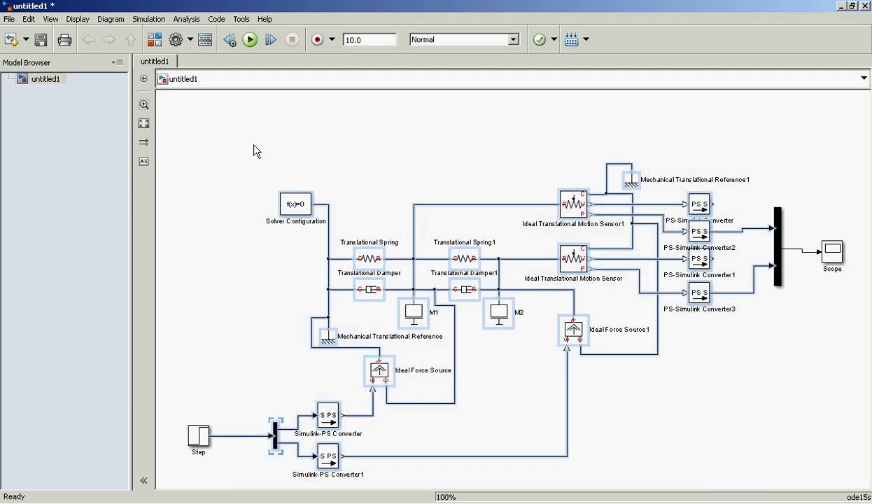
{"action": "right_click", "coordinate": [293, 204]}
{"action": "left_click", "coordinate": [239, 250]}
{"action": "left_click_drag", "start_coordinate": [294, 151], "coordinate": [725, 425]}
{"action": "left_click", "coordinate": [576, 296]}
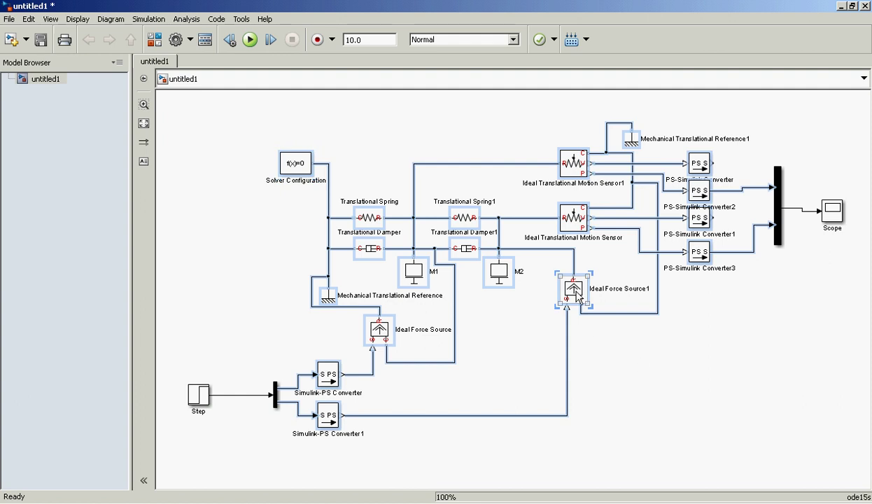
{"action": "right_click", "coordinate": [579, 297]}
{"action": "left_click", "coordinate": [630, 385]}
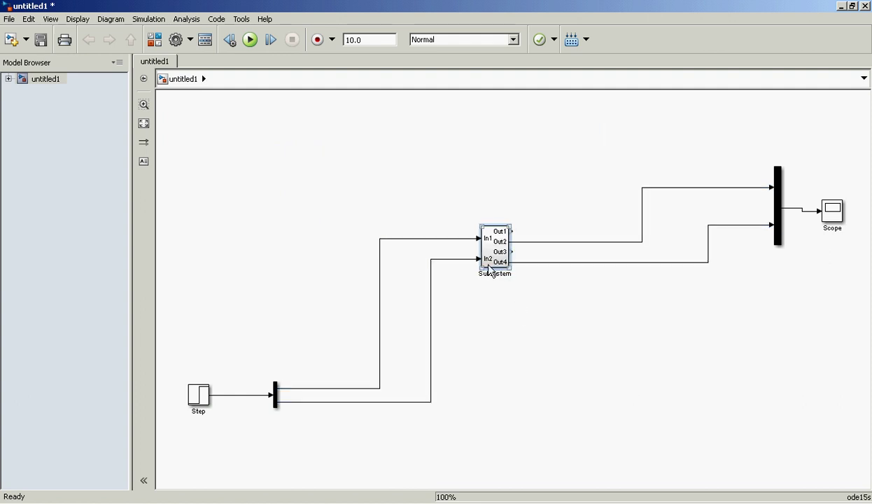
{"action": "left_click_drag", "start_coordinate": [481, 268], "coordinate": [439, 305]}
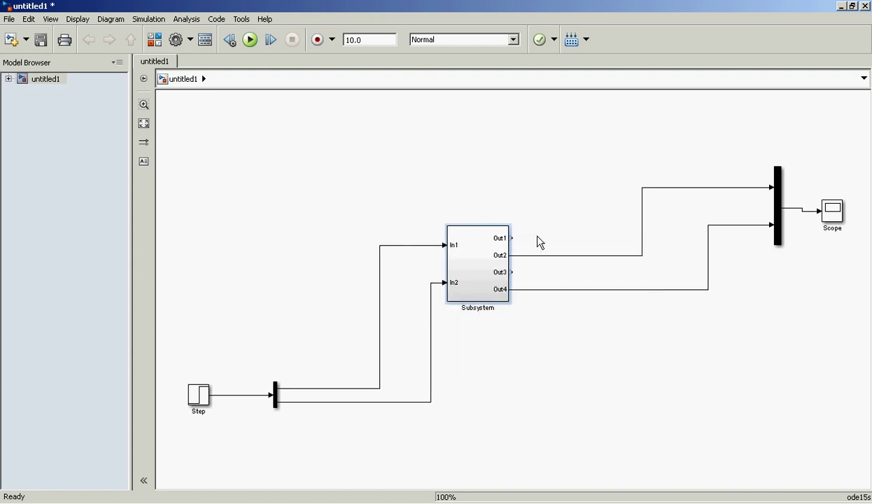
Step: Inside the subsystem, align the first input port with its Simulink-PS Converter and rename the two input ports u1 and u2
{"action": "double_click", "coordinate": [485, 254]}
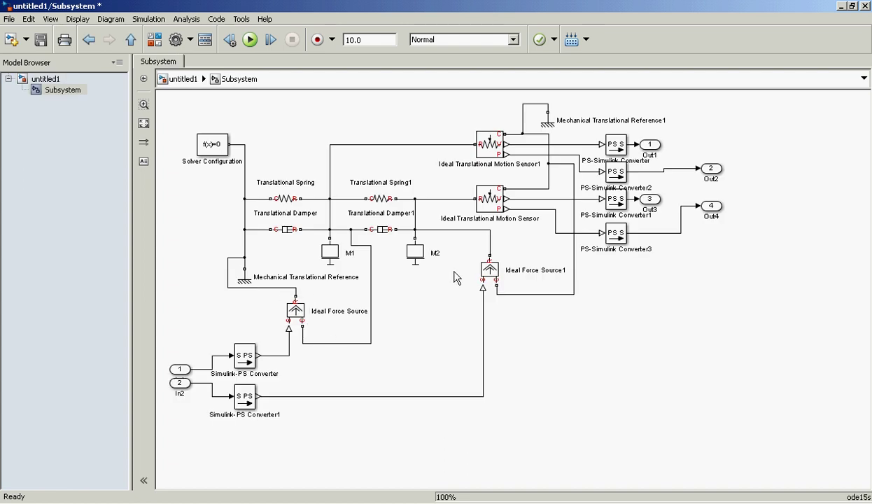
{"action": "left_click_drag", "start_coordinate": [179, 373], "coordinate": [179, 361]}
{"action": "double_click", "coordinate": [179, 365]}
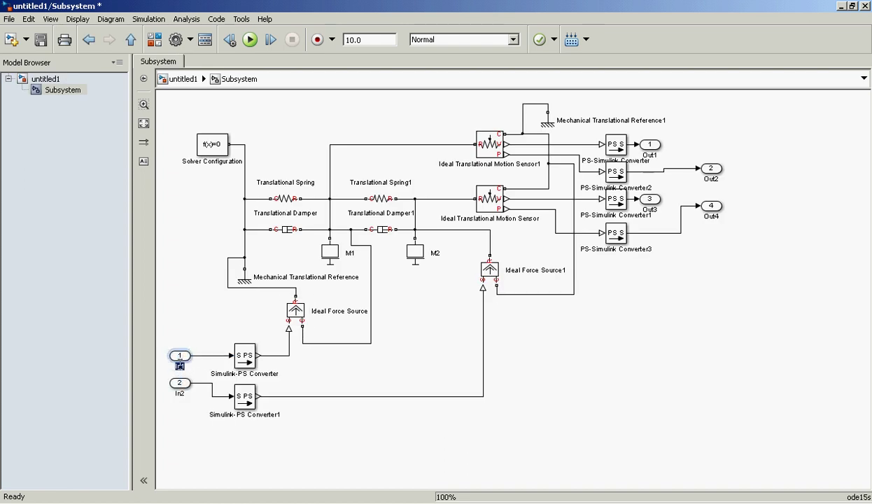
{"action": "type", "text": "u1"}
{"action": "double_click", "coordinate": [180, 386]}
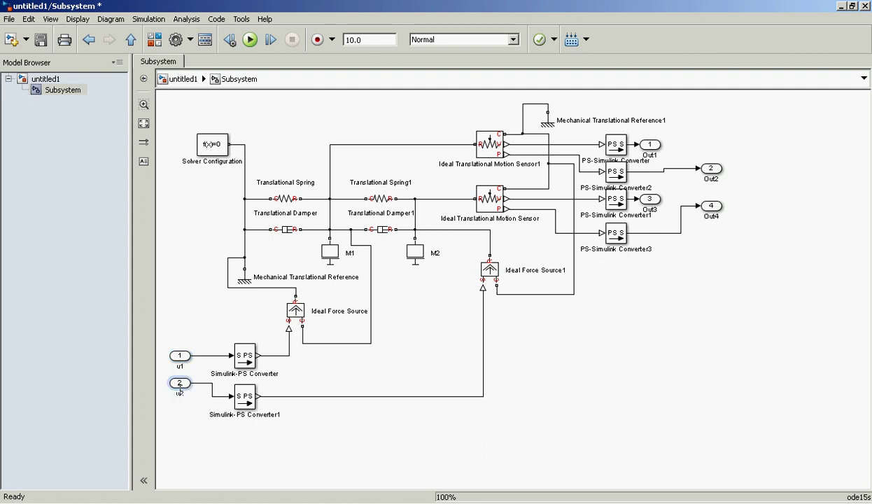
{"action": "left_click", "coordinate": [491, 272]}
Step: Rename the subsystem's four output ports, in order from 1 to 4, as v1, y1, v2 and y2
{"action": "left_click", "coordinate": [650, 148]}
{"action": "double_click", "coordinate": [650, 155]}
{"action": "type", "text": "v1"}
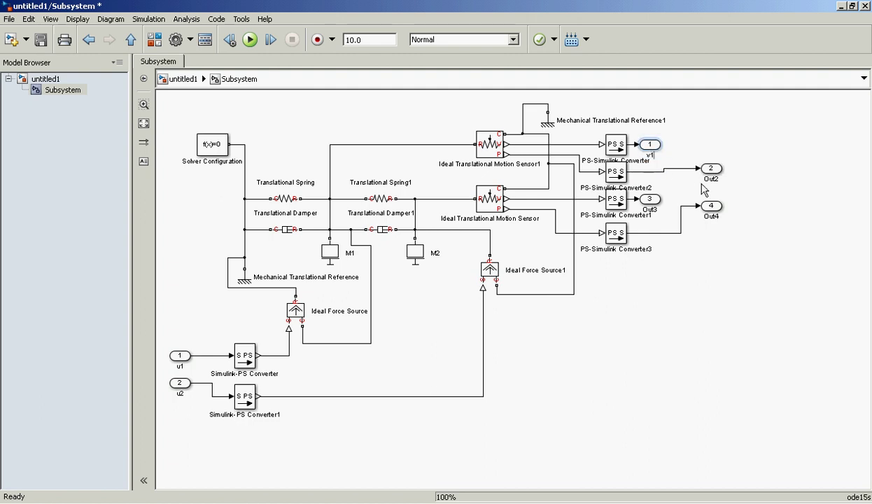
{"action": "double_click", "coordinate": [711, 179]}
{"action": "type", "text": "y1"}
{"action": "double_click", "coordinate": [649, 209]}
{"action": "type", "text": "v2"}
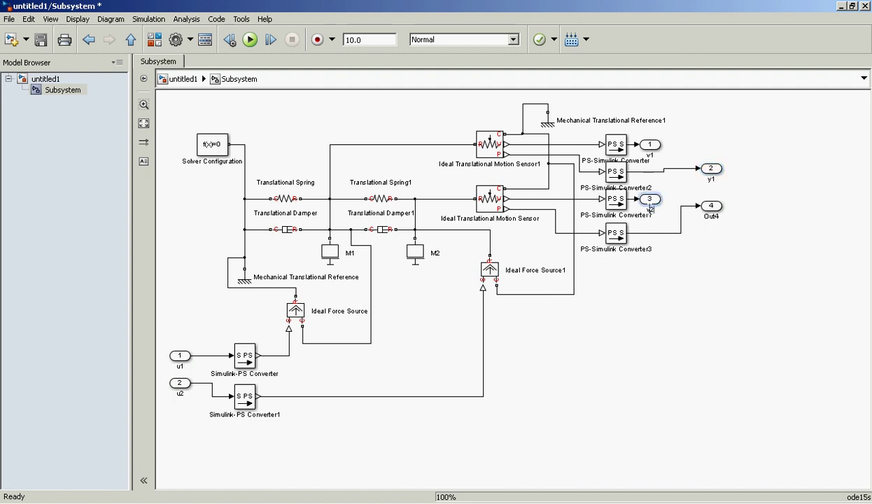
{"action": "double_click", "coordinate": [711, 216]}
{"action": "type", "text": "y2"}
{"action": "left_click", "coordinate": [568, 207]}
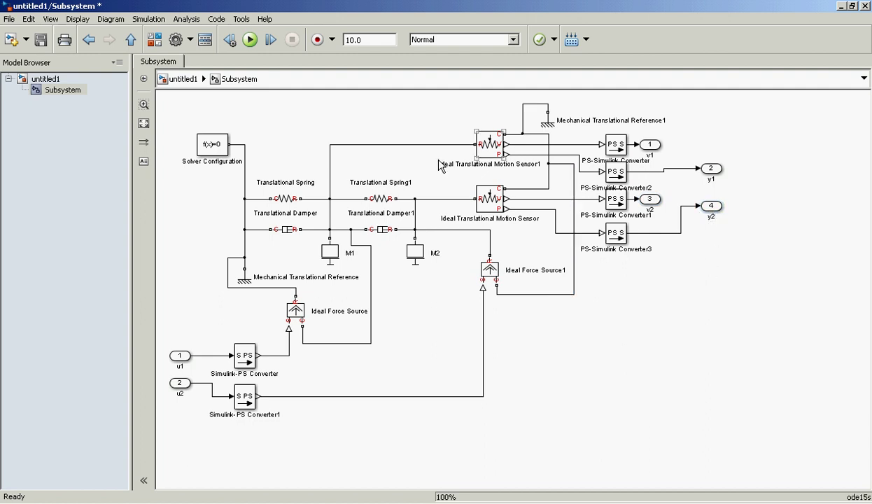
Step: Return to the top level of the untitled1 model and move the Subsystem block slightly closer to the output mux
{"action": "left_click", "coordinate": [186, 79]}
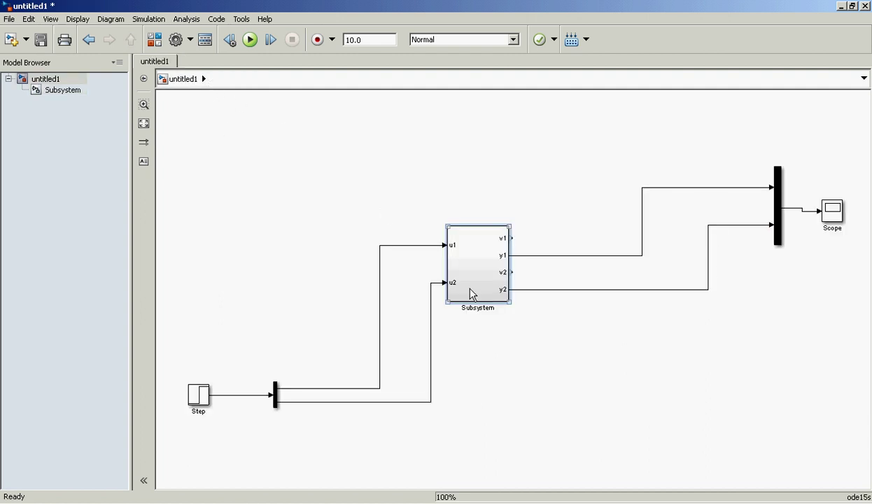
{"action": "left_click", "coordinate": [300, 403]}
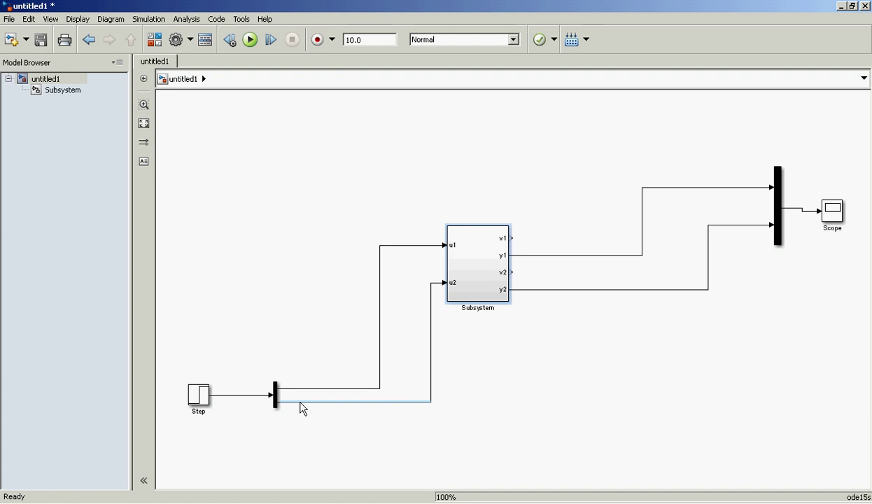
{"action": "left_click", "coordinate": [288, 426]}
{"action": "left_click_drag", "start_coordinate": [495, 288], "coordinate": [537, 271]}
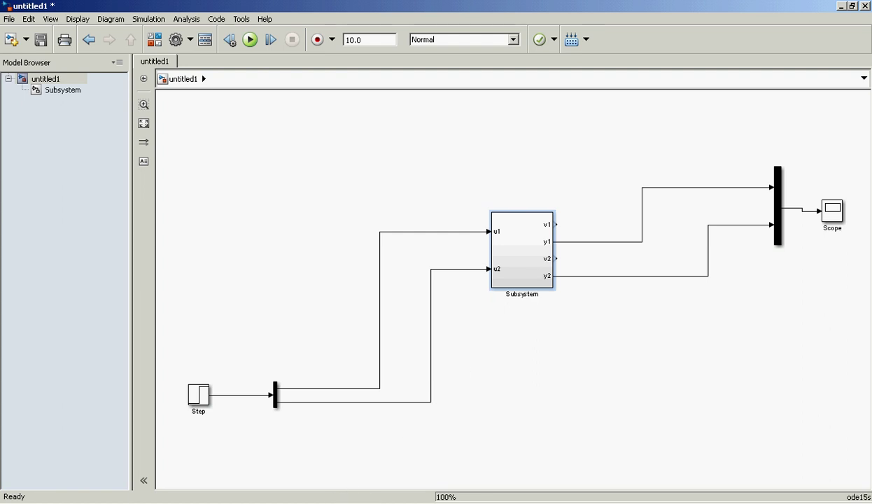
Step: Switch to the other untitled model, with the Step input and two scopes, and save it on the Desktop as mramort1
{"action": "left_click", "coordinate": [352, 501]}
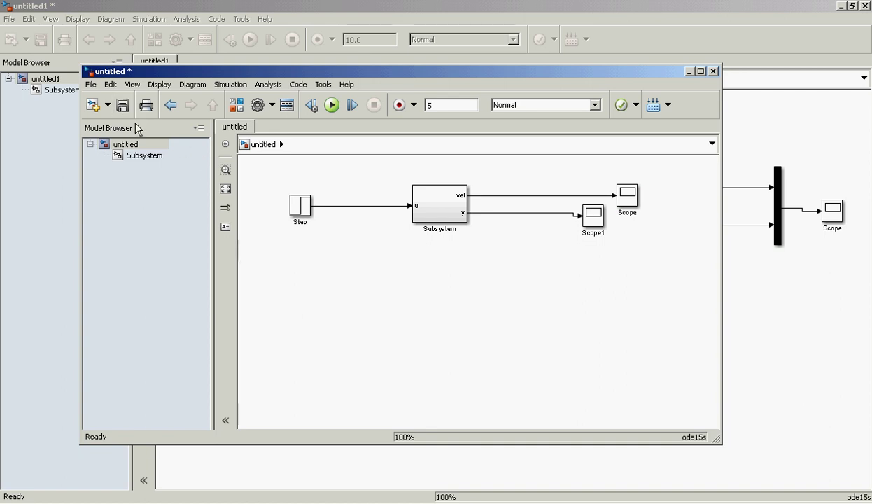
{"action": "key", "text": "ctrl+s"}
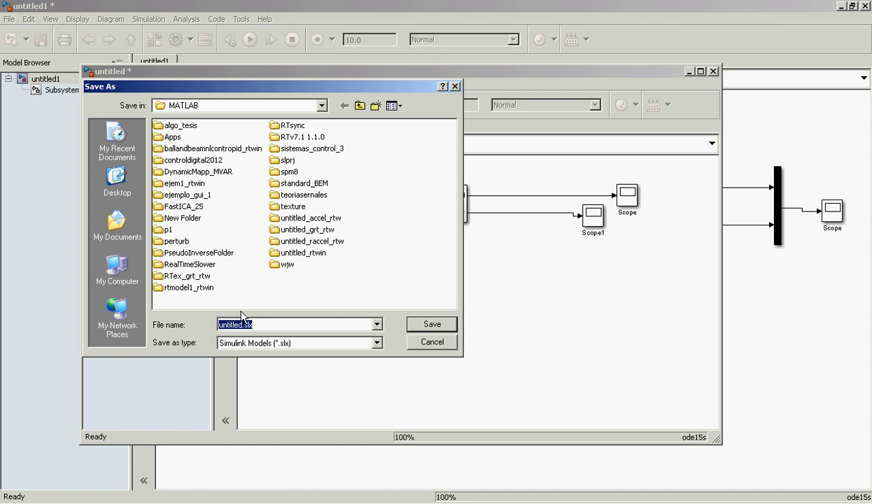
{"action": "left_click", "coordinate": [117, 181]}
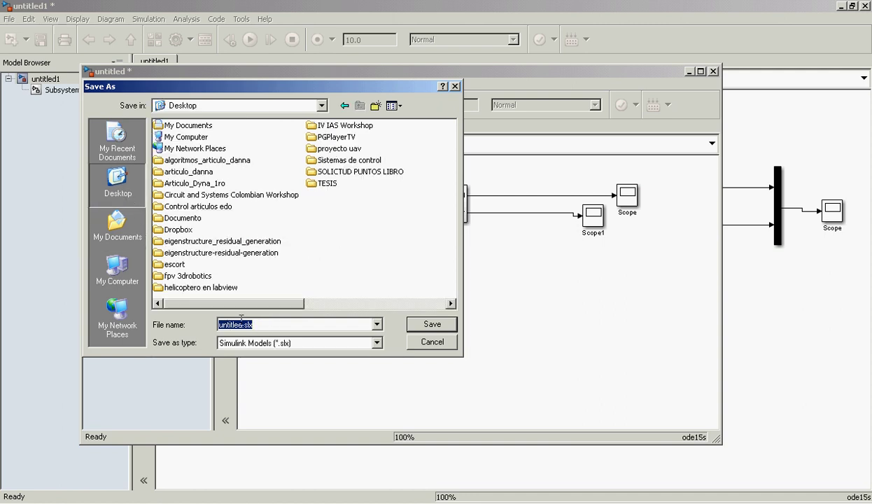
{"action": "type", "text": "ejemplo"}
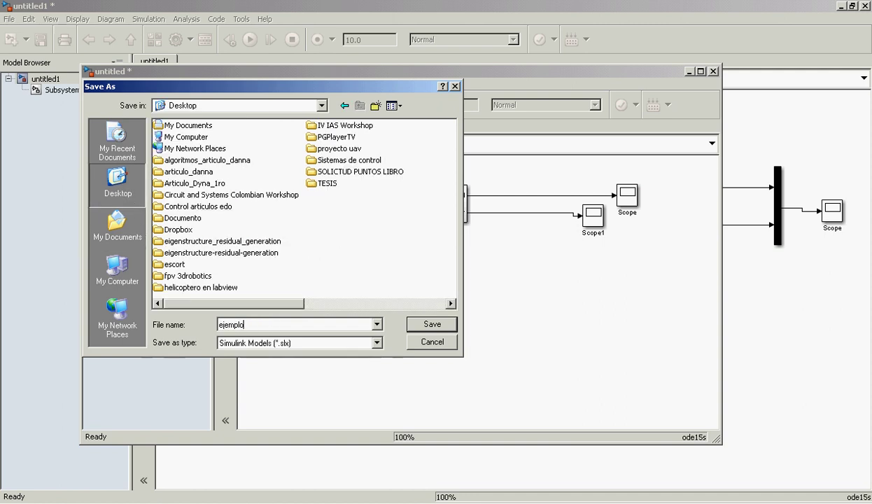
{"action": "type", "text": "1"}
{"action": "double_click", "coordinate": [241, 320]}
{"action": "type", "text": "mramort1"}
{"action": "left_click", "coordinate": [424, 326]}
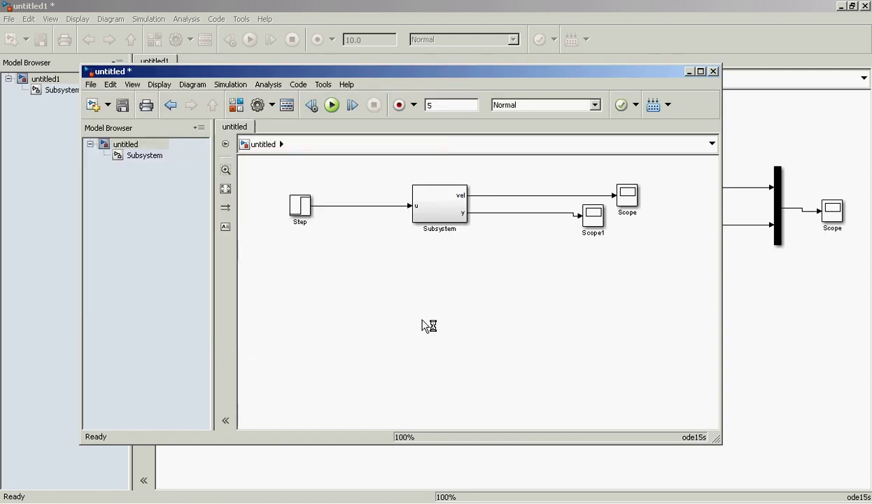
Step: Rename the Subsystem block in the mramort1 model as mra1
{"action": "left_click", "coordinate": [440, 230]}
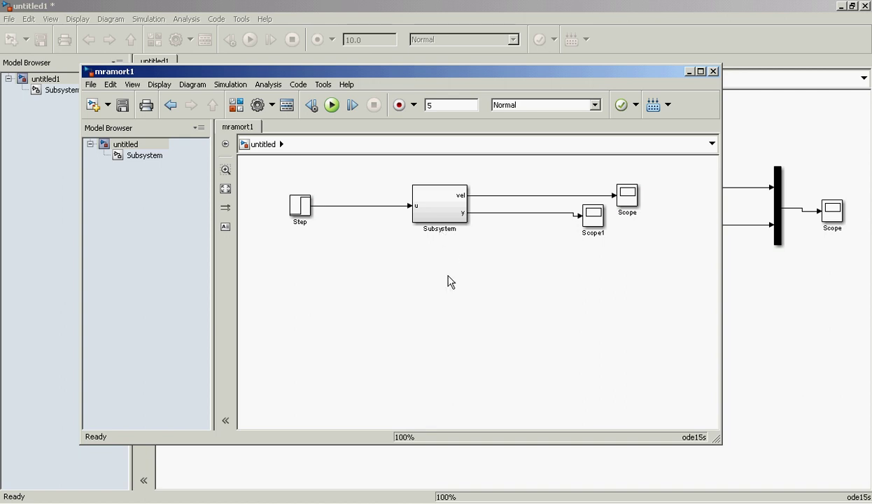
{"action": "double_click", "coordinate": [452, 229]}
{"action": "type", "text": "mra1"}
{"action": "left_click", "coordinate": [455, 257]}
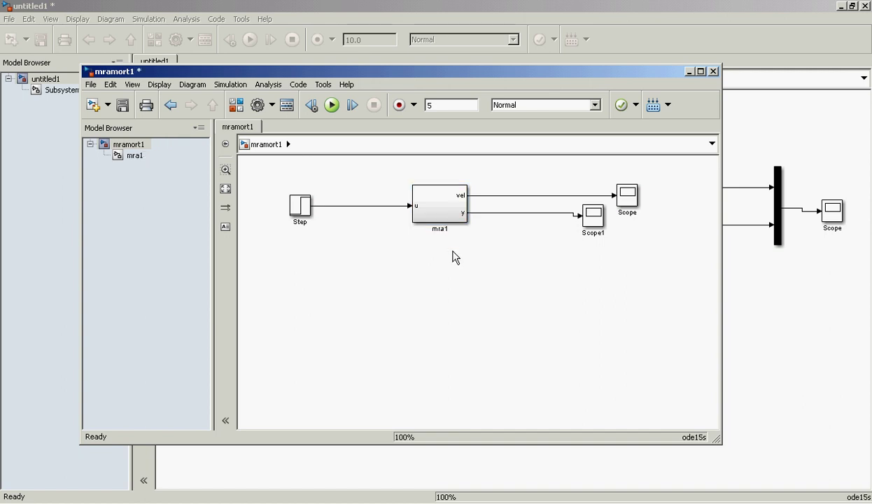
Step: Switch to the untitled1 model and try to save it on the Desktop as 2m2r2a
{"action": "left_click", "coordinate": [766, 321]}
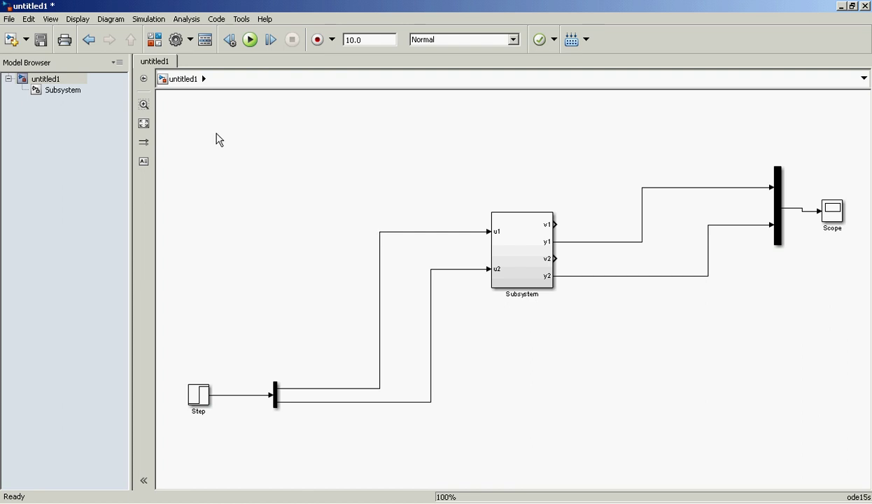
{"action": "left_click", "coordinate": [42, 41]}
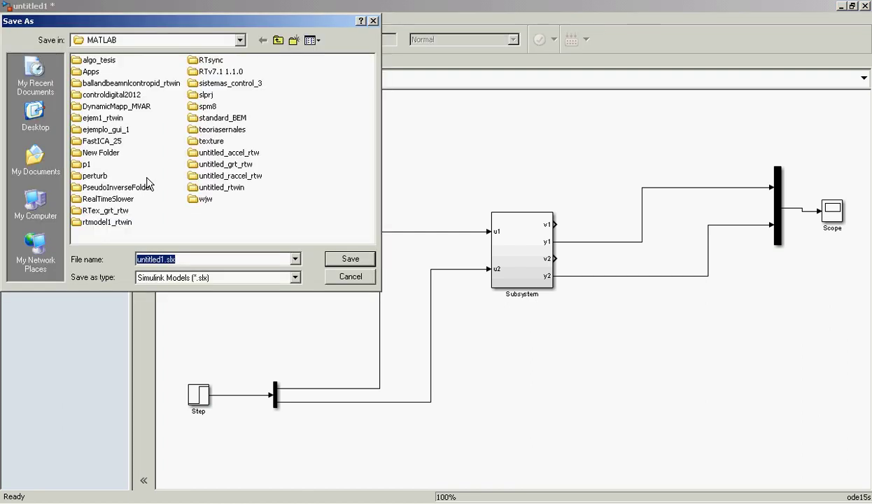
{"action": "left_click", "coordinate": [35, 116]}
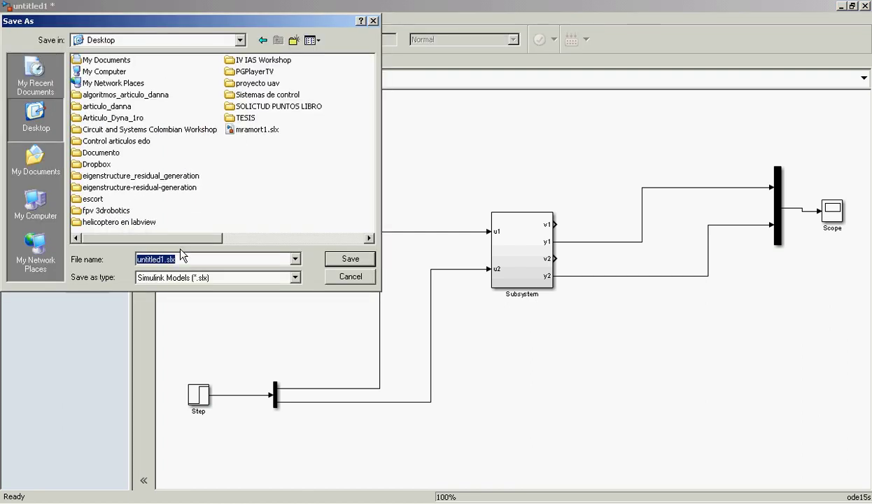
{"action": "type", "text": "2mr"}
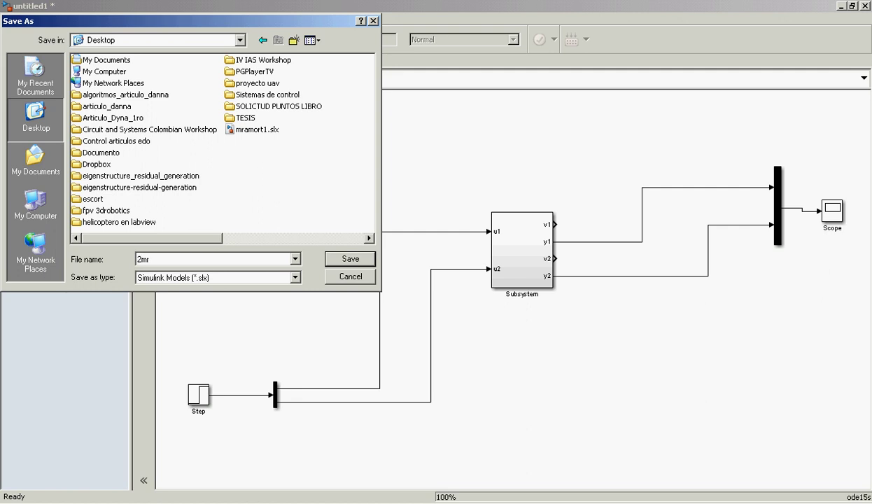
{"action": "type", "text": "2r2a"}
{"action": "left_click", "coordinate": [350, 261]}
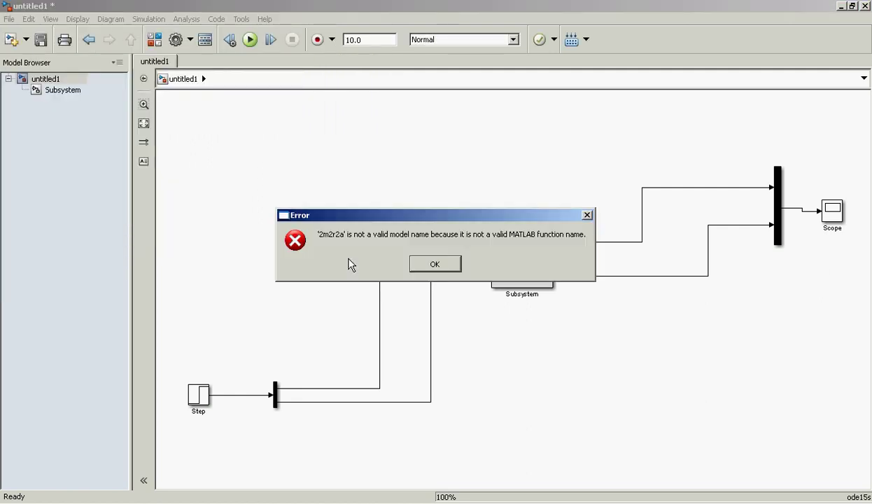
{"action": "left_click", "coordinate": [435, 265]}
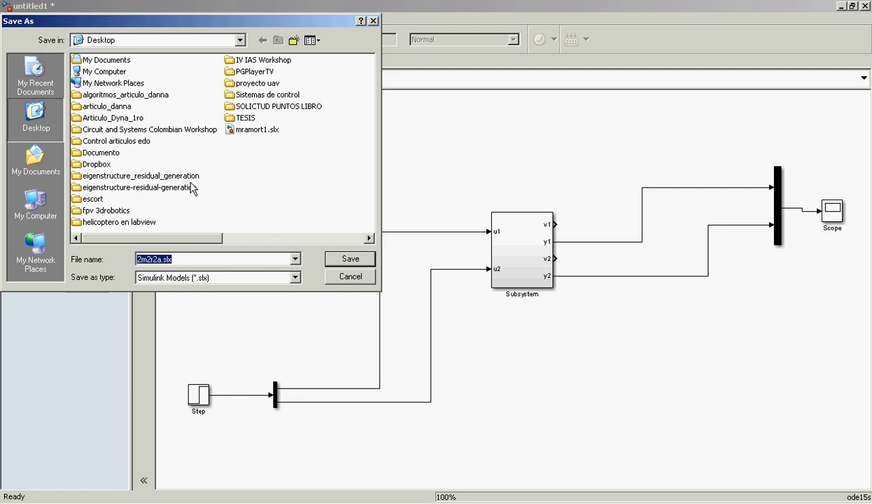
Step: Change the file name to mr2a and save the model
{"action": "key", "text": "Home"}
{"action": "key", "text": "Delete"}
{"action": "key", "text": "Delete"}
{"action": "key", "text": "Delete"}
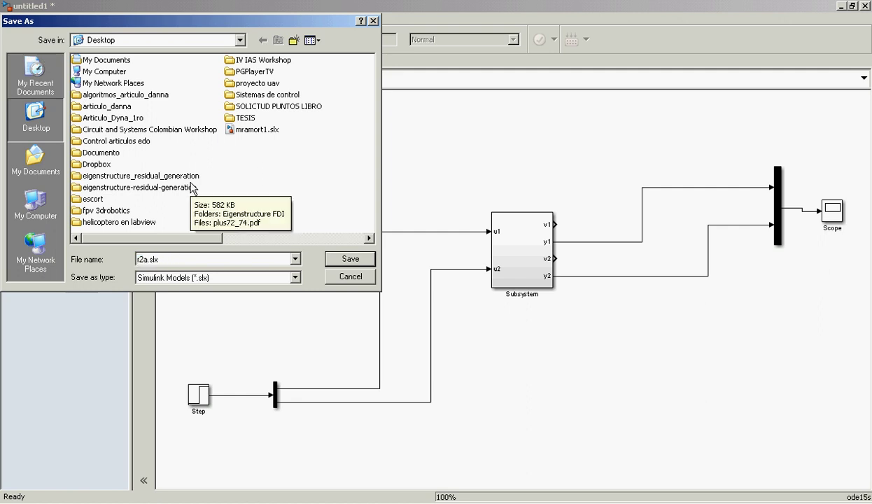
{"action": "type", "text": "m"}
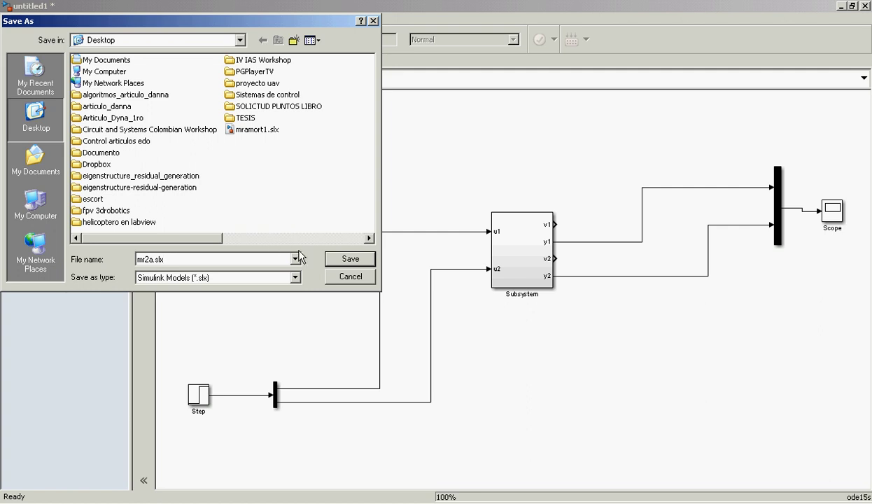
{"action": "left_click", "coordinate": [338, 259]}
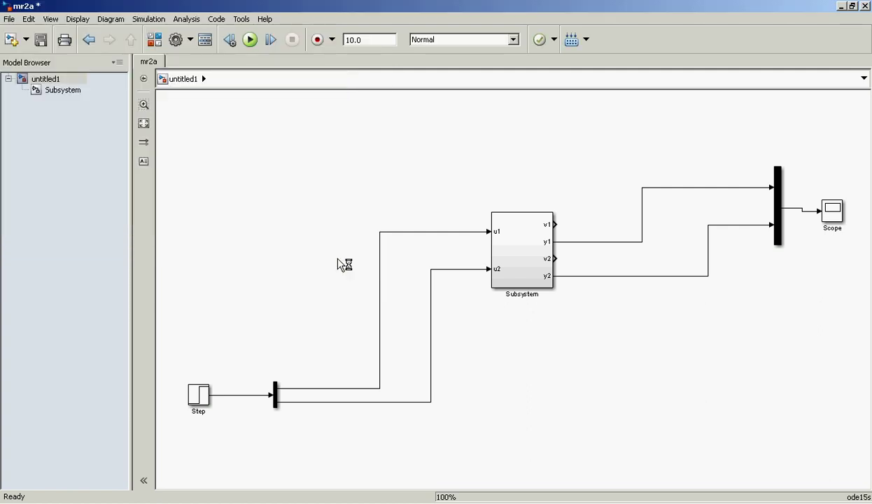
Step: Rename the Subsystem block in the mr2a model as mram
{"action": "left_click", "coordinate": [508, 294]}
{"action": "double_click", "coordinate": [519, 295]}
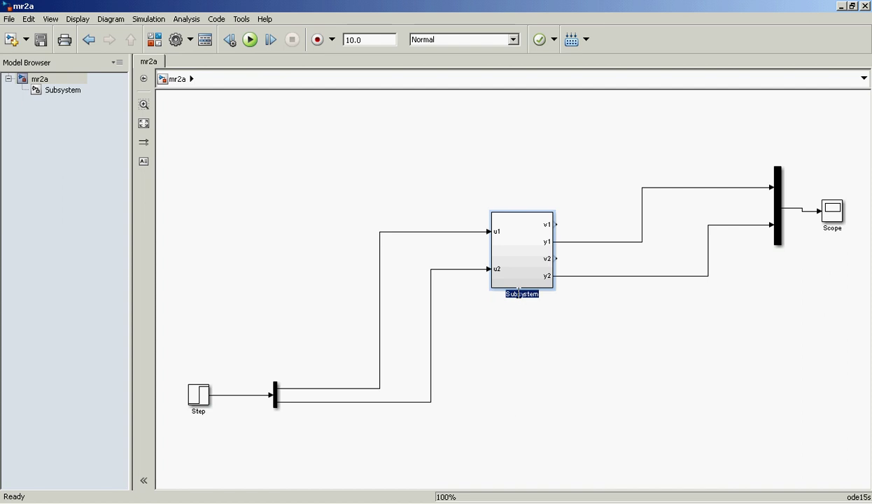
{"action": "type", "text": "mram"}
{"action": "left_click", "coordinate": [527, 326]}
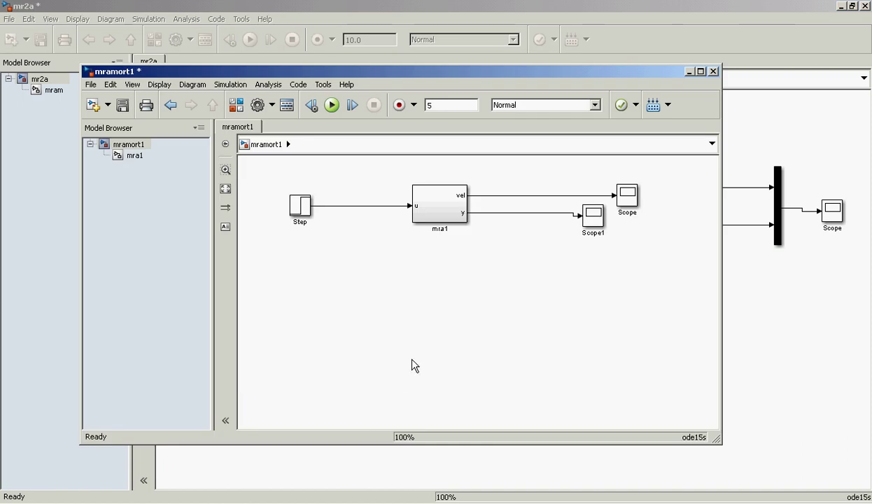
Step: In the mramort1 model, align Scope1 below Scope and reroute its signal line's vertical segment closer to the mra1 block
{"action": "left_click_drag", "start_coordinate": [591, 217], "coordinate": [630, 246]}
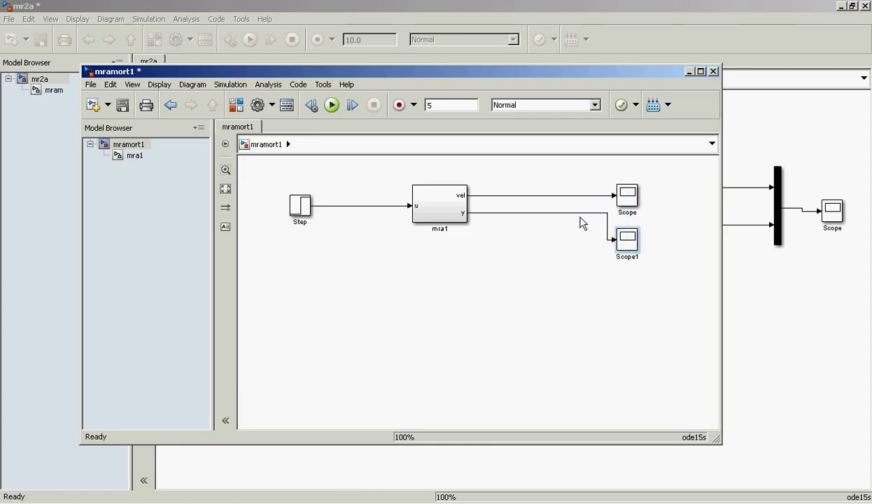
{"action": "left_click_drag", "start_coordinate": [607, 231], "coordinate": [541, 229]}
{"action": "left_click", "coordinate": [525, 289]}
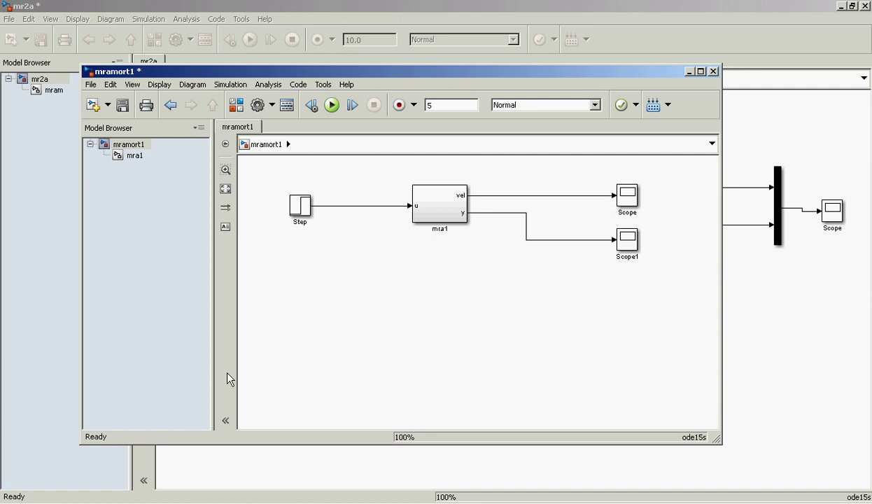
Step: Add two Out1 ports branched from the vel and y signals of mra1 and name them v and y
{"action": "key", "text": "ctrl+shift+l"}
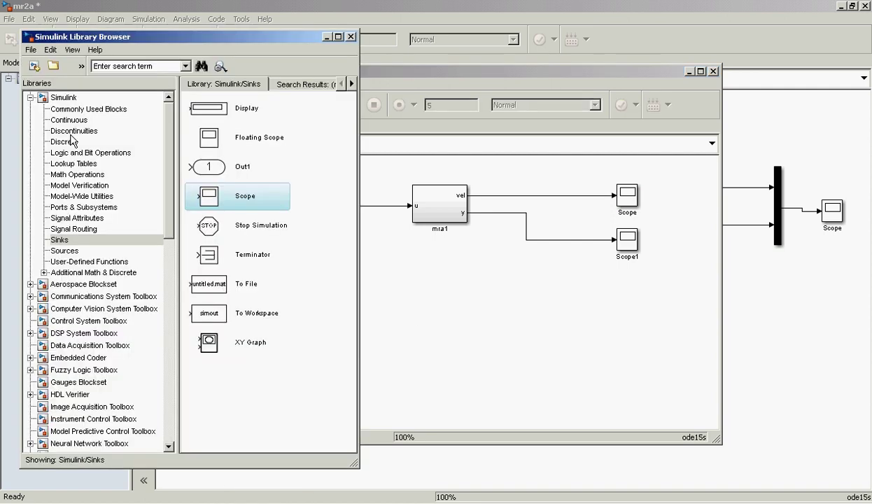
{"action": "left_click_drag", "start_coordinate": [208, 167], "coordinate": [544, 239]}
{"action": "double_click", "coordinate": [569, 183]}
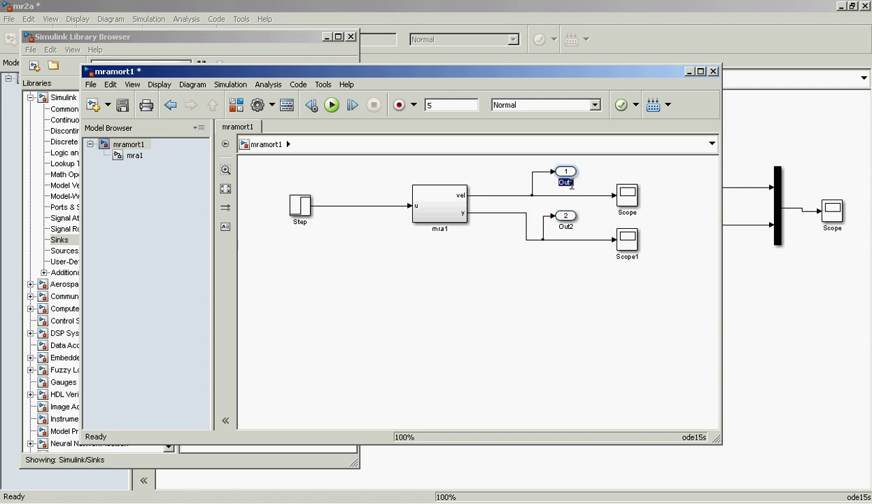
{"action": "type", "text": "v"}
{"action": "left_click", "coordinate": [570, 221]}
{"action": "double_click", "coordinate": [571, 228]}
{"action": "type", "text": "y"}
{"action": "left_click", "coordinate": [545, 296]}
Step: Add an In1 port below the Step block and disconnect the Step signal from the input of mra1
{"action": "left_click", "coordinate": [191, 35]}
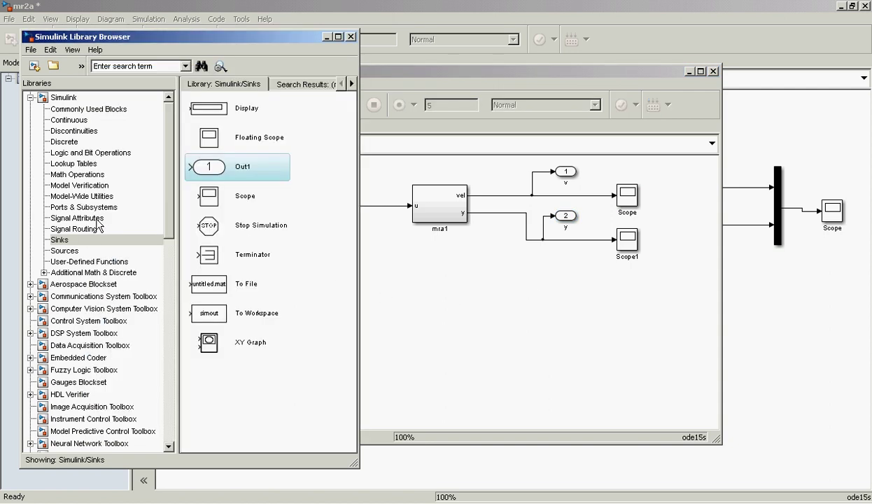
{"action": "left_click", "coordinate": [65, 252]}
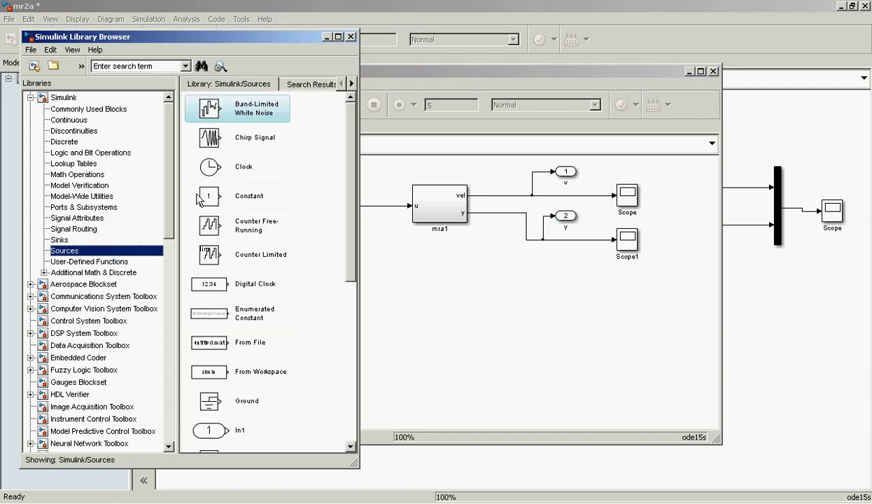
{"action": "left_click_drag", "start_coordinate": [210, 430], "coordinate": [357, 206]}
{"action": "left_click", "coordinate": [296, 258]}
{"action": "left_click_drag", "start_coordinate": [297, 260], "coordinate": [307, 259]}
{"action": "left_click", "coordinate": [373, 245]}
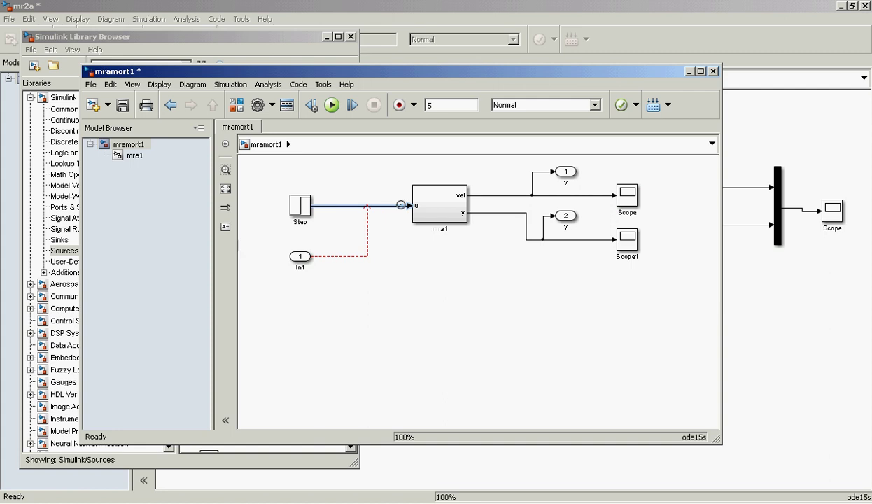
{"action": "left_click_drag", "start_coordinate": [406, 206], "coordinate": [368, 222]}
Step: Insert a Manual Switch before mra1, wiring Step and In1 to its inputs and its output to u
{"action": "left_click", "coordinate": [79, 33]}
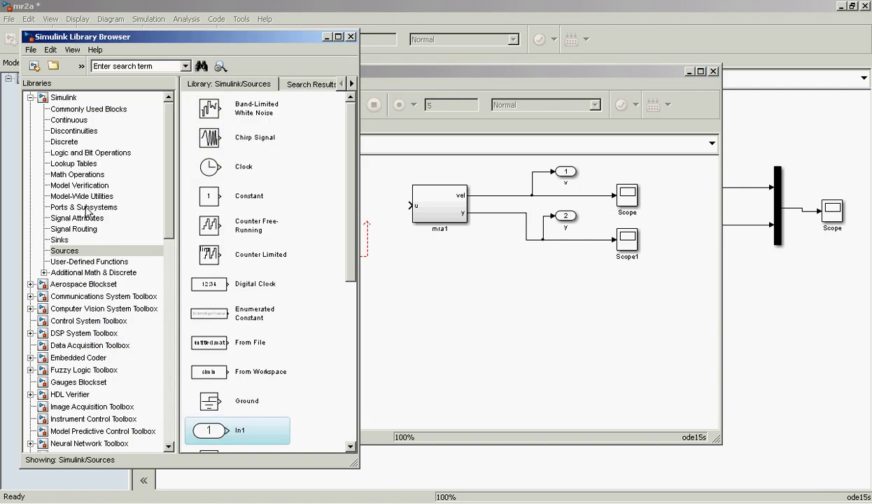
{"action": "left_click", "coordinate": [90, 229]}
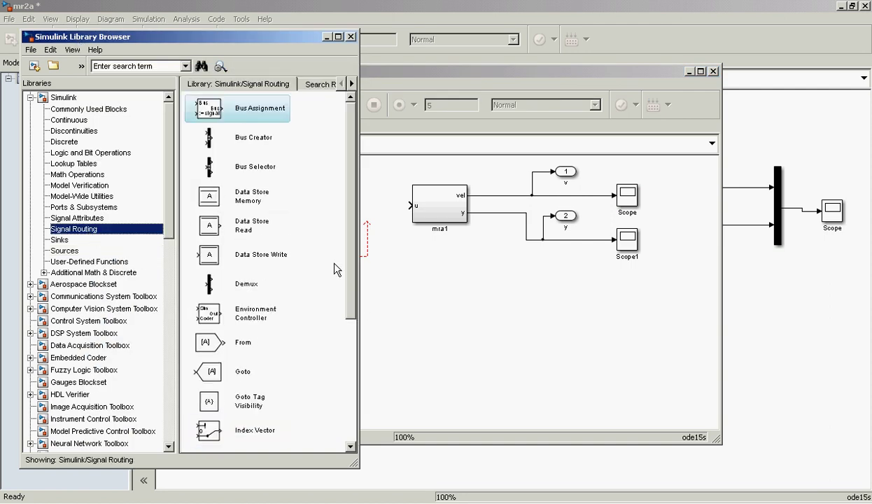
{"action": "left_click_drag", "start_coordinate": [348, 301], "coordinate": [350, 434]}
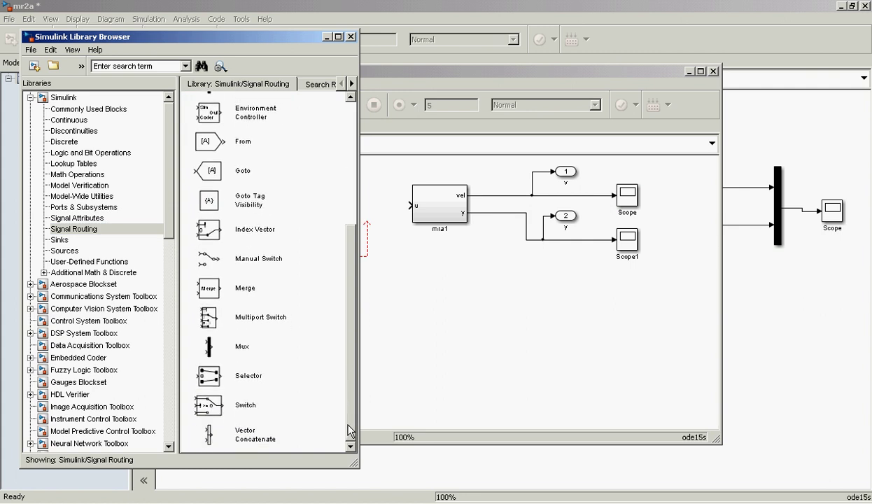
{"action": "left_click_drag", "start_coordinate": [212, 264], "coordinate": [372, 213]}
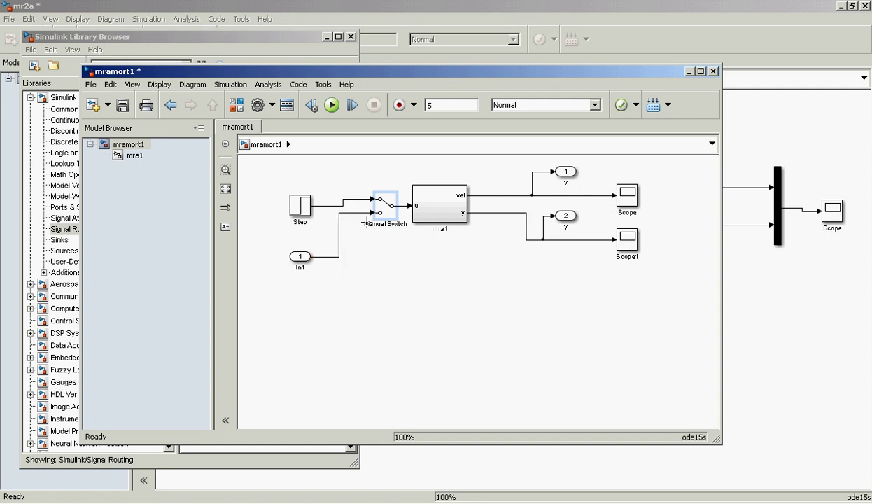
Step: Flip the Manual Switch to the In1 input and save the mramort1 model
{"action": "double_click", "coordinate": [384, 204]}
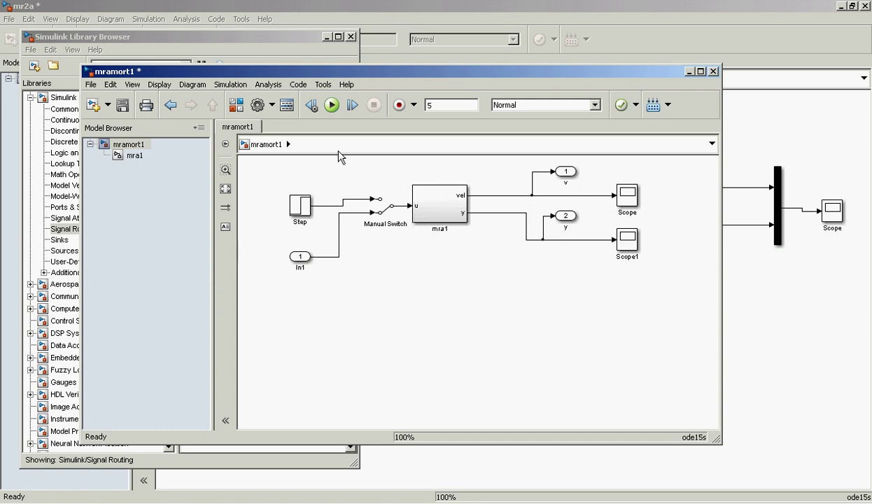
{"action": "left_click", "coordinate": [122, 106]}
Step: Switch to the MATLAB command window, clear it with clc, and display the help for linmod
{"action": "left_click", "coordinate": [140, 501]}
{"action": "left_click", "coordinate": [271, 470]}
{"action": "type", "text": "clc"}
{"action": "key", "text": "Return"}
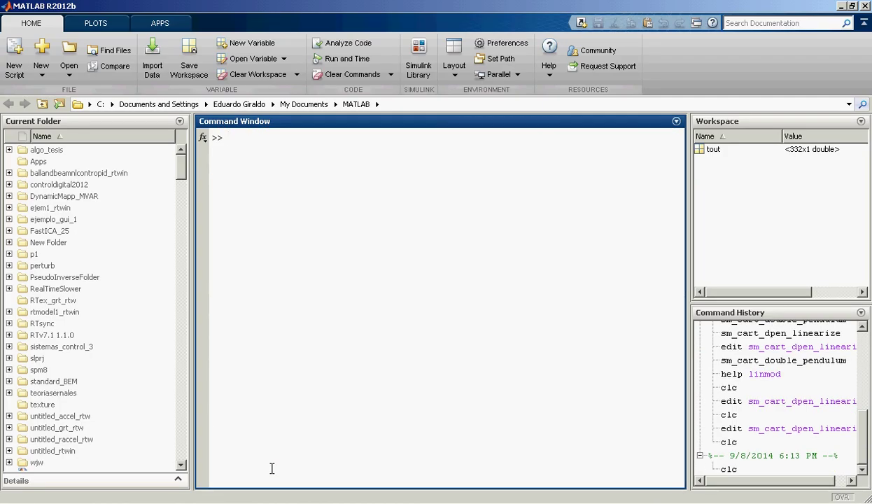
{"action": "type", "text": "help linmod"}
{"action": "key", "text": "Return"}
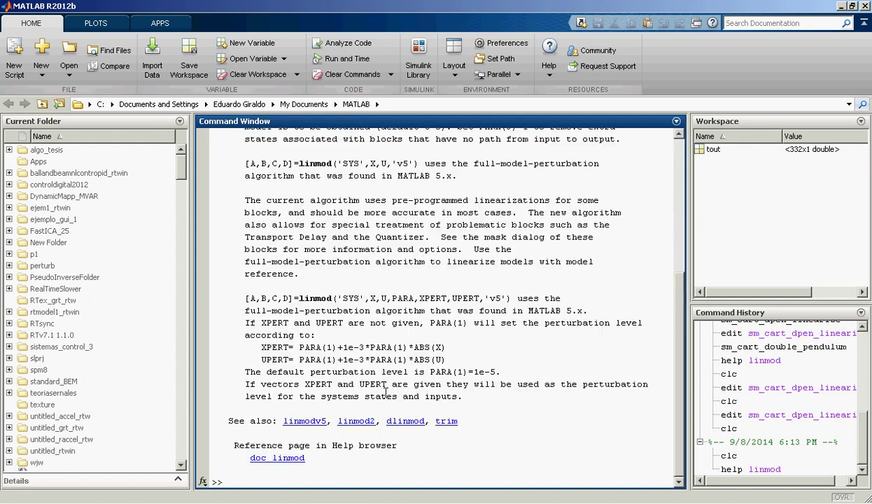
Step: Search the MATLAB documentation for linmod and open the linmod function's reference page
{"action": "scroll", "coordinate": [462, 371], "scroll_direction": "up", "scroll_amount": 6}
{"action": "scroll", "coordinate": [465, 373], "scroll_direction": "up", "scroll_amount": 1}
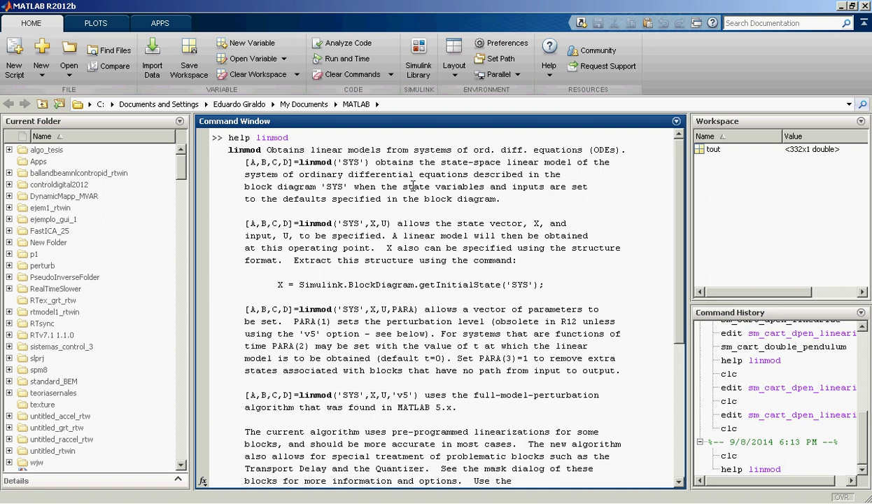
{"action": "left_click", "coordinate": [549, 73]}
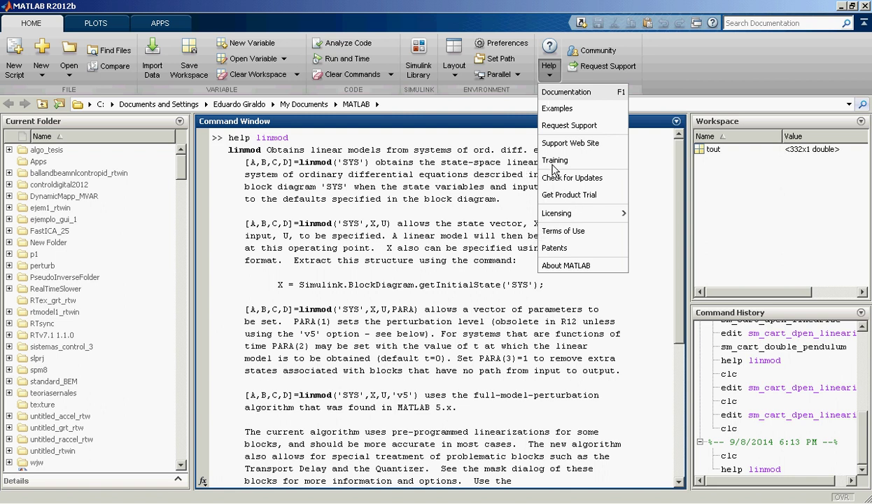
{"action": "left_click", "coordinate": [595, 97]}
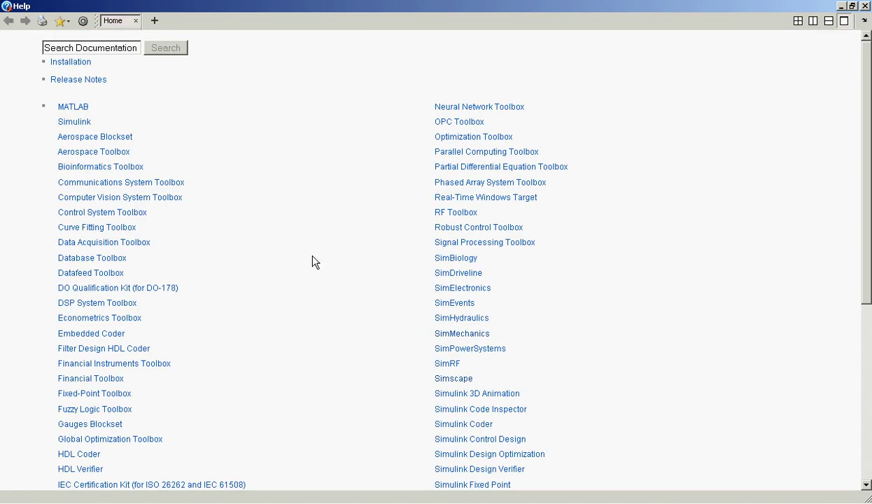
{"action": "left_click", "coordinate": [103, 47]}
{"action": "type", "text": "linmod"}
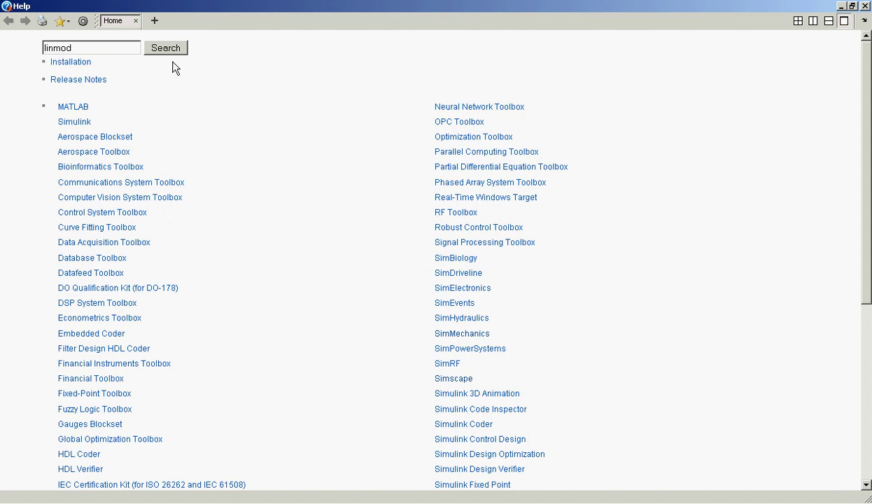
{"action": "key", "text": "Return"}
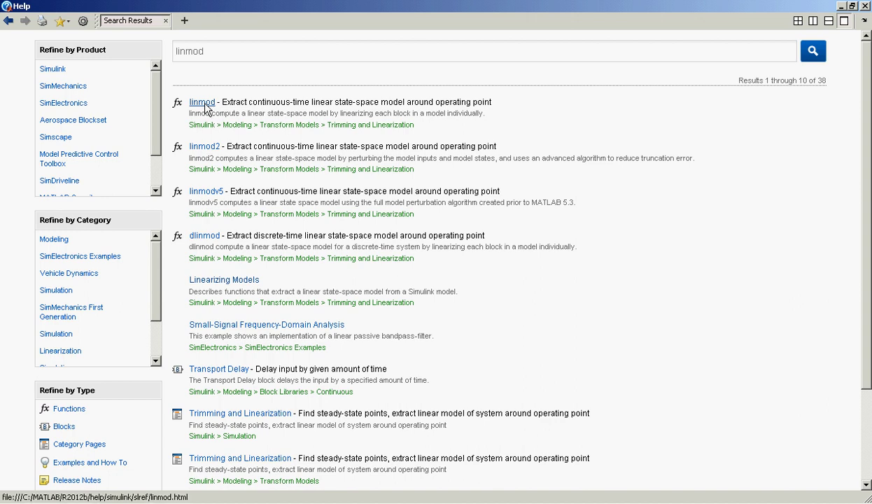
{"action": "left_click", "coordinate": [202, 103]}
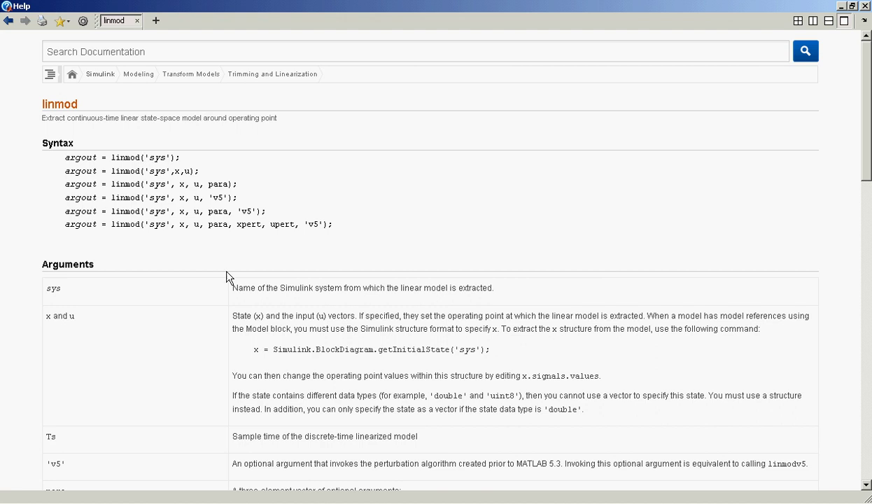
Step: Read through the linmod reference page, examining its syntax, arguments, output forms, description and notes
{"action": "scroll", "coordinate": [233, 286], "scroll_direction": "down", "scroll_amount": 3}
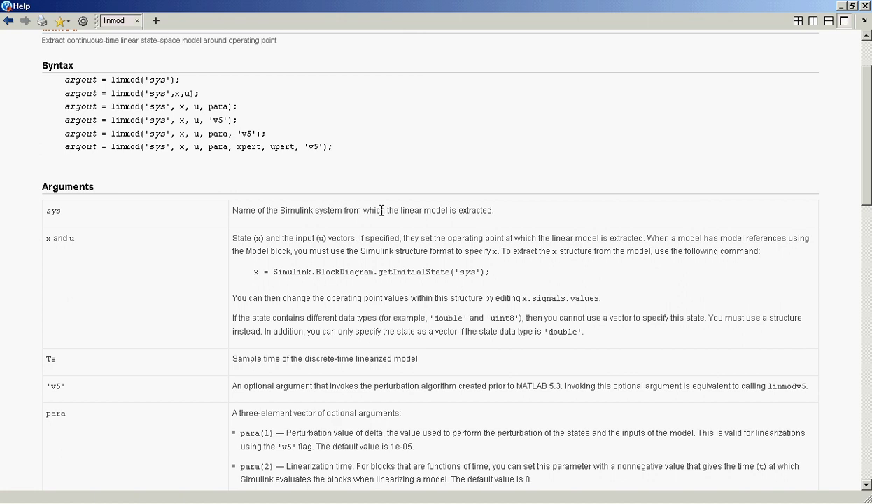
{"action": "scroll", "coordinate": [433, 209], "scroll_direction": "down", "scroll_amount": 15}
{"action": "scroll", "coordinate": [433, 215], "scroll_direction": "down", "scroll_amount": 5}
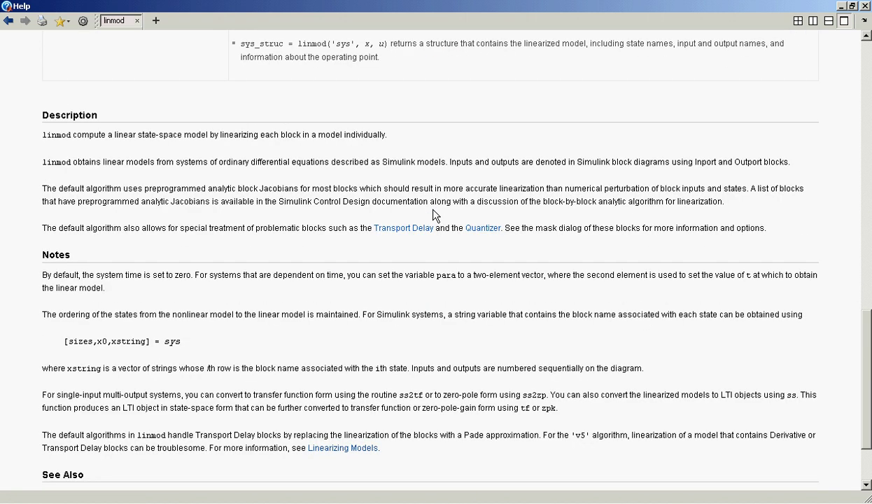
{"action": "scroll", "coordinate": [433, 214], "scroll_direction": "up", "scroll_amount": 6}
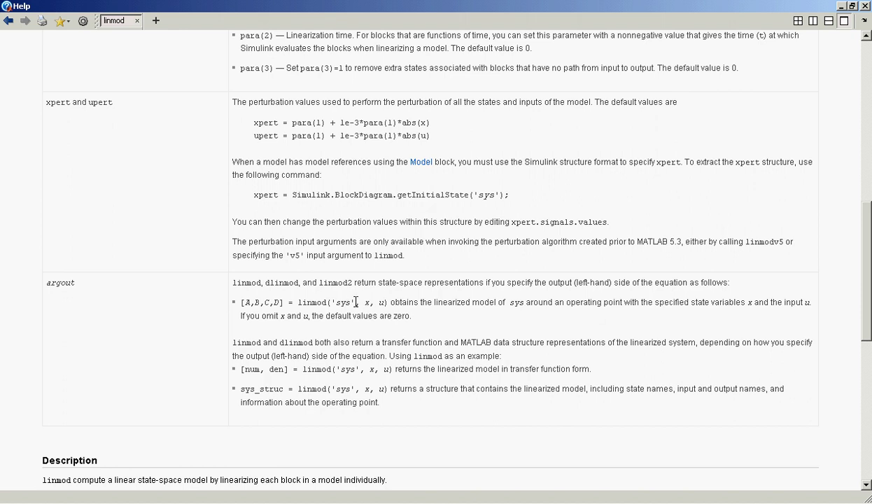
{"action": "scroll", "coordinate": [356, 302], "scroll_direction": "up", "scroll_amount": 5}
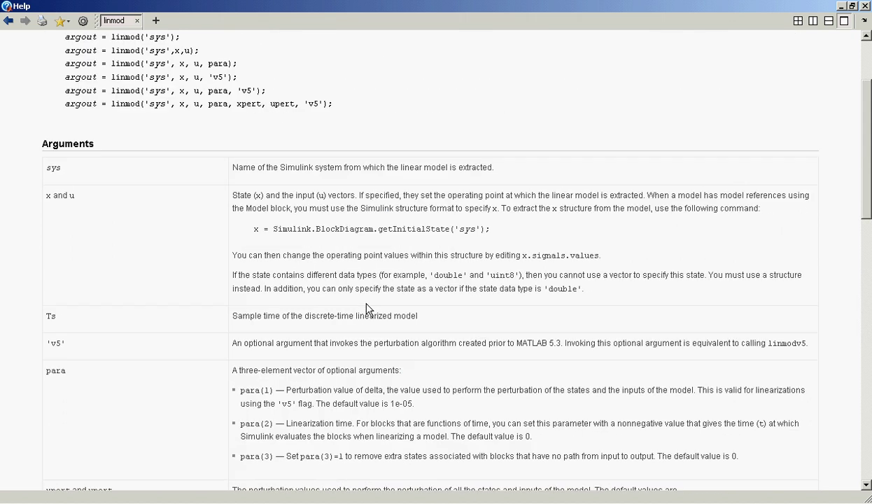
{"action": "scroll", "coordinate": [366, 304], "scroll_direction": "up", "scroll_amount": 3}
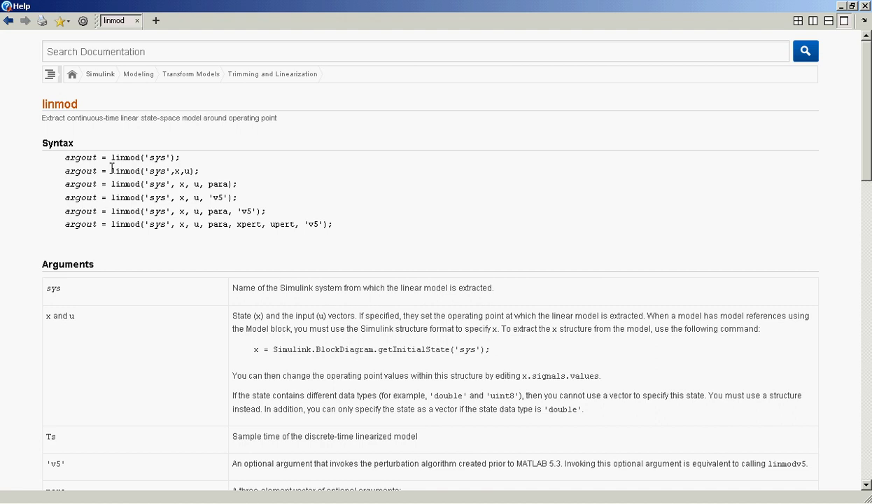
{"action": "scroll", "coordinate": [168, 245], "scroll_direction": "down", "scroll_amount": 3}
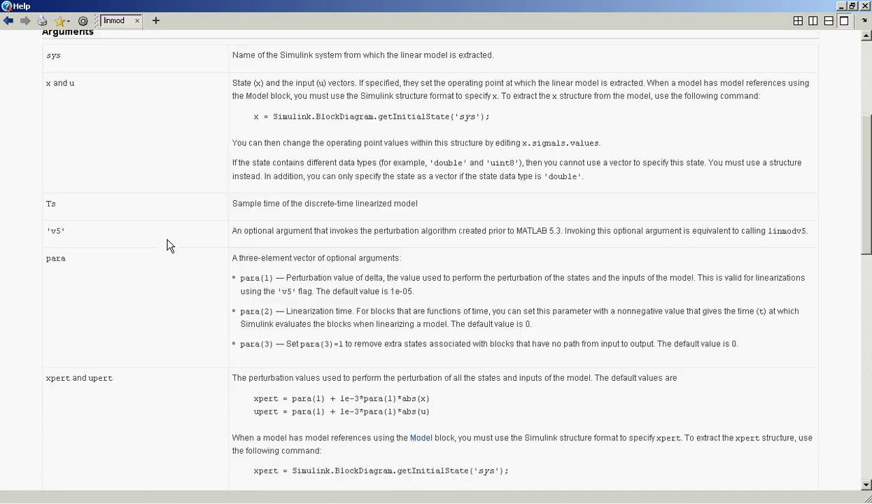
{"action": "scroll", "coordinate": [168, 245], "scroll_direction": "down", "scroll_amount": 3}
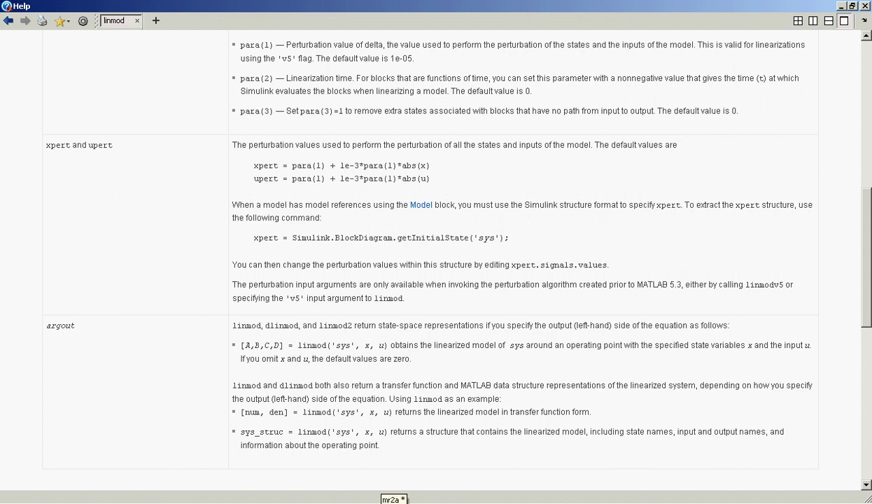
Step: Return to the MATLAB command window and copy [A,B,C,D]=linmod('SYS') from the help text to the prompt
{"action": "left_click", "coordinate": [149, 502]}
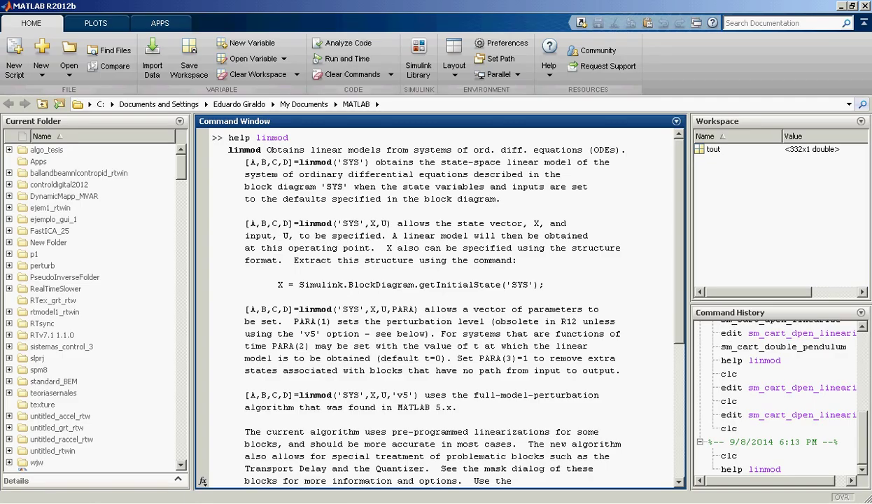
{"action": "left_click_drag", "start_coordinate": [245, 163], "coordinate": [371, 158]}
{"action": "key", "text": "ctrl+c"}
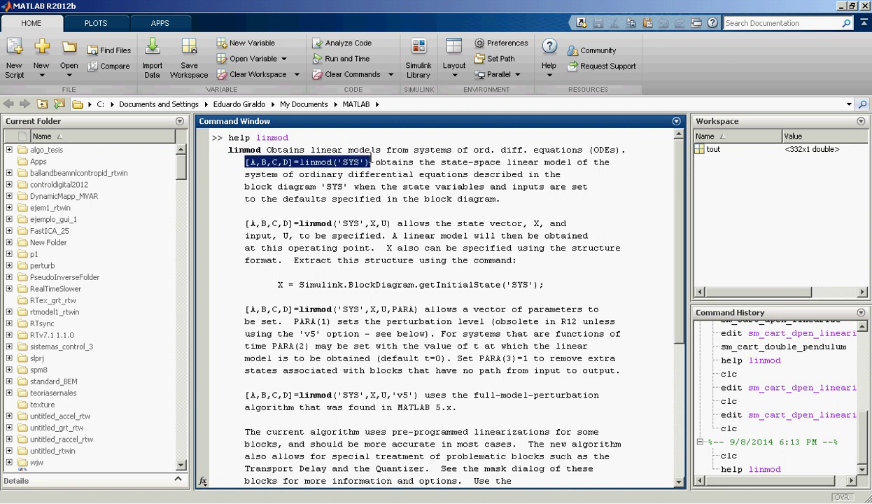
{"action": "scroll", "coordinate": [371, 161], "scroll_direction": "down", "scroll_amount": 6}
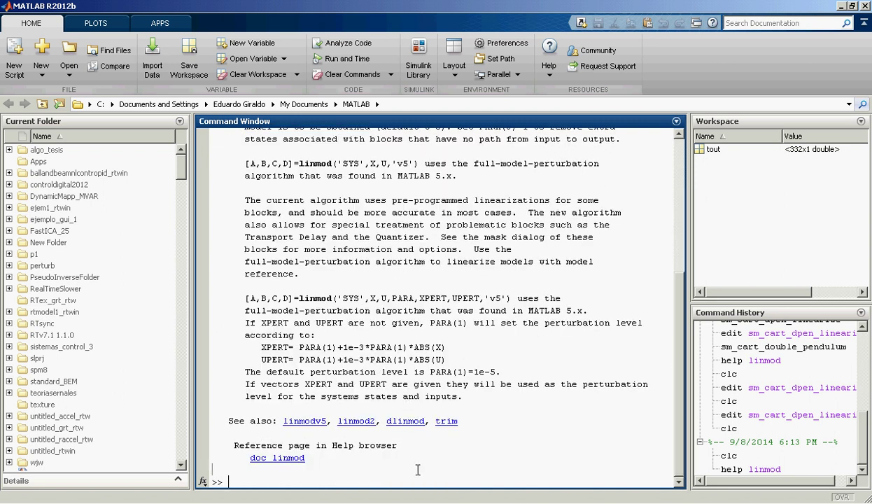
{"action": "key", "text": "ctrl+v"}
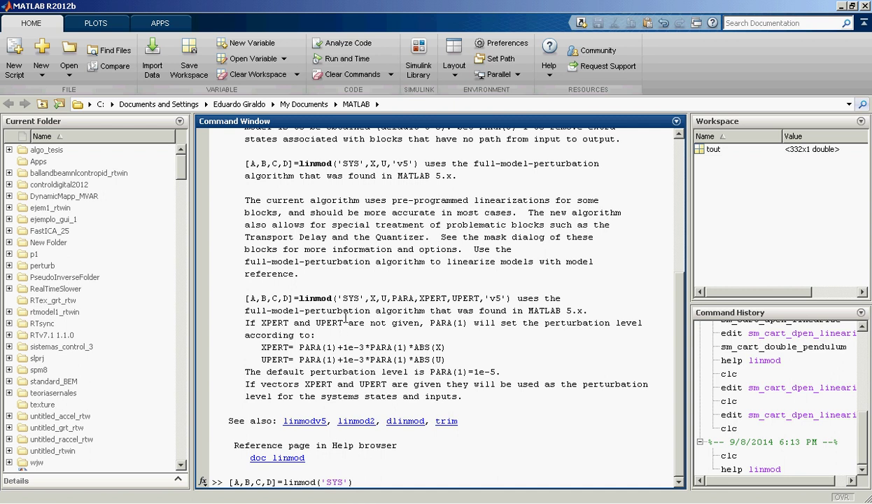
Step: Switch to the mramort1 model, save it, and return to the MATLAB command window
{"action": "key", "text": "super"}
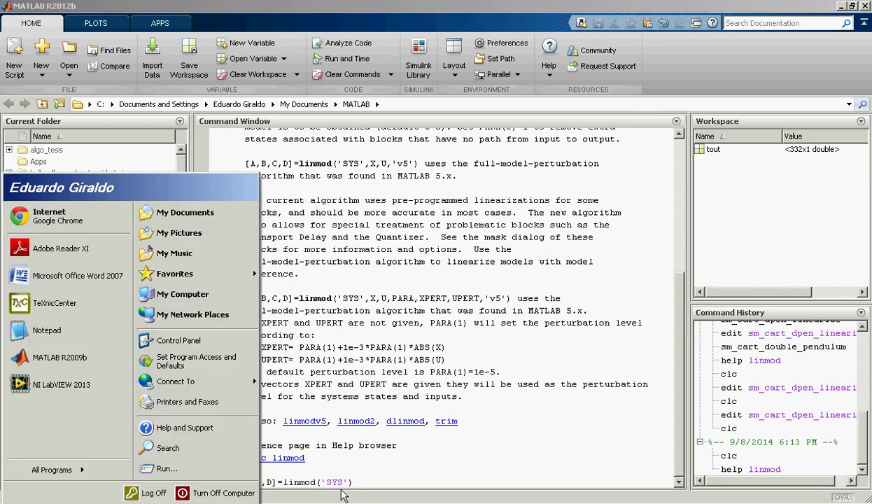
{"action": "left_click", "coordinate": [350, 490]}
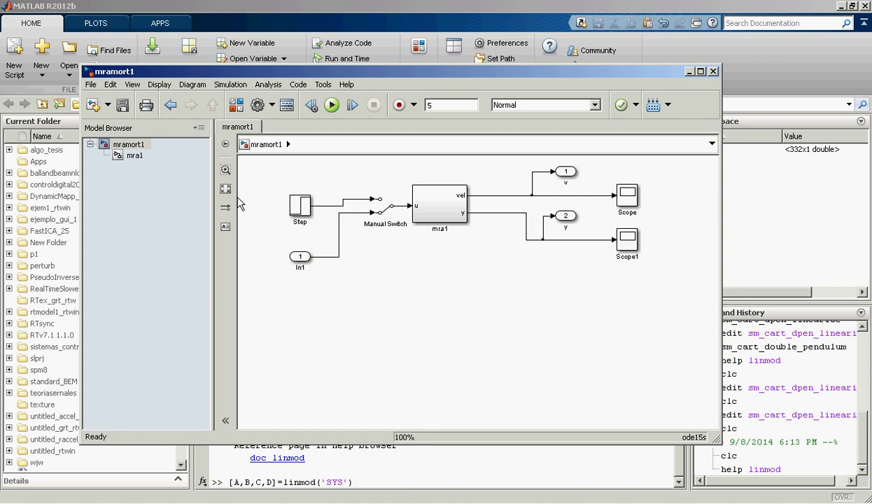
{"action": "left_click", "coordinate": [120, 105]}
{"action": "left_click", "coordinate": [92, 85]}
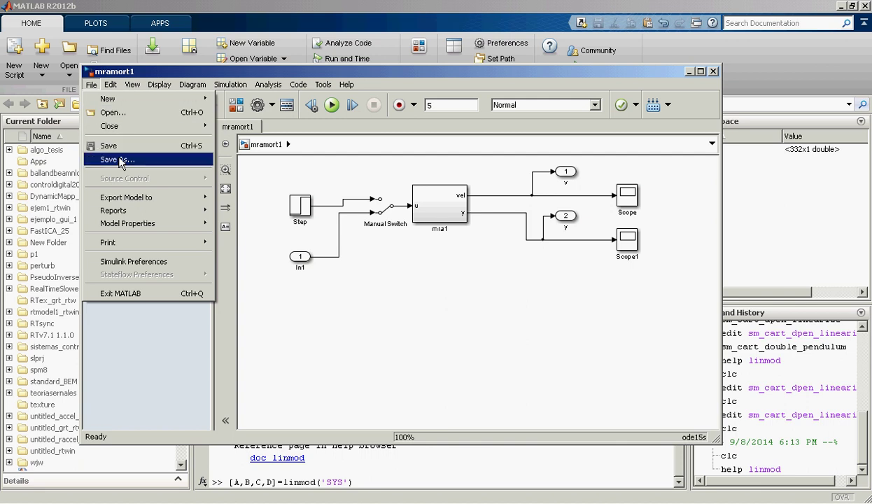
{"action": "left_click", "coordinate": [338, 317]}
{"action": "left_click", "coordinate": [417, 452]}
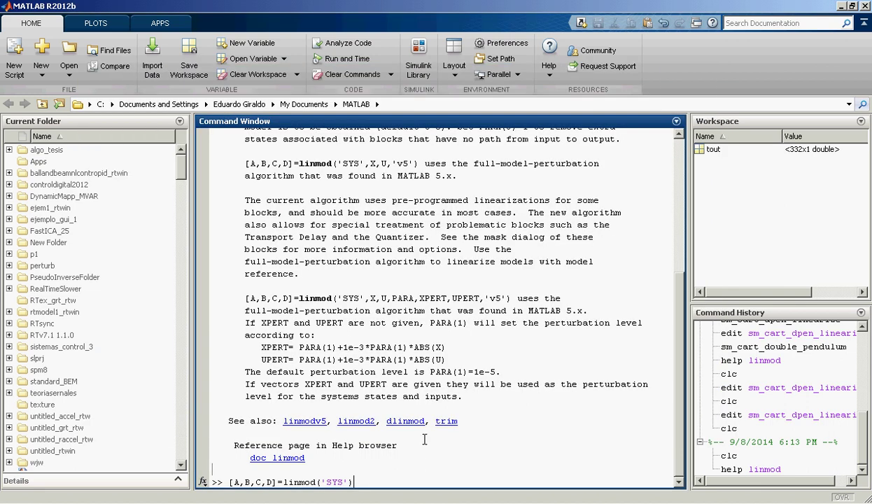
Step: Change MATLAB's current folder to the user's Desktop folder
{"action": "left_click", "coordinate": [382, 107]}
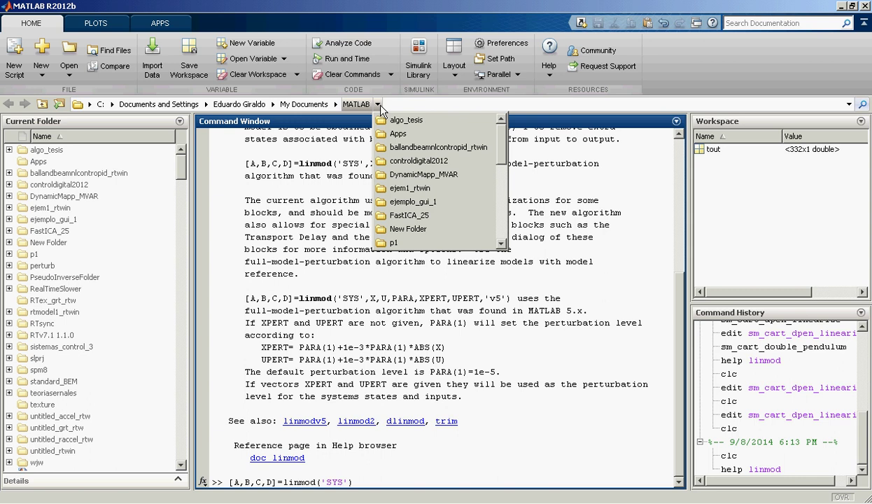
{"action": "left_click", "coordinate": [265, 105]}
{"action": "left_click", "coordinate": [273, 104]}
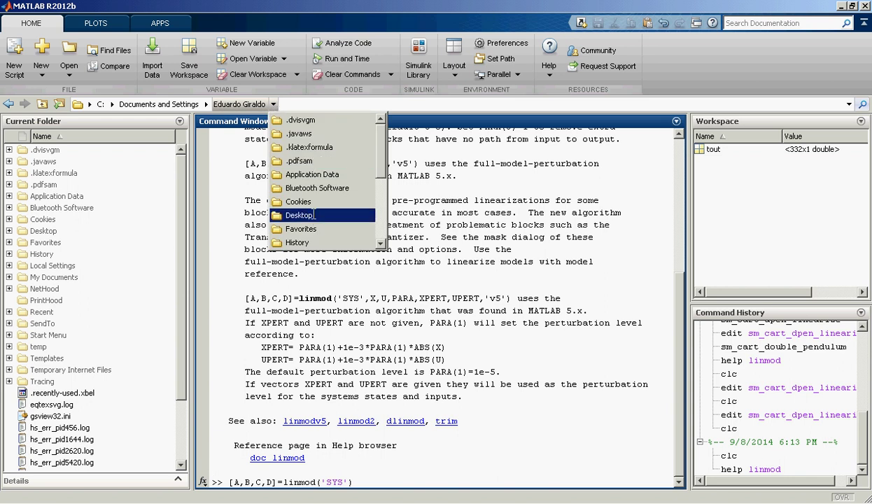
{"action": "left_click", "coordinate": [314, 217]}
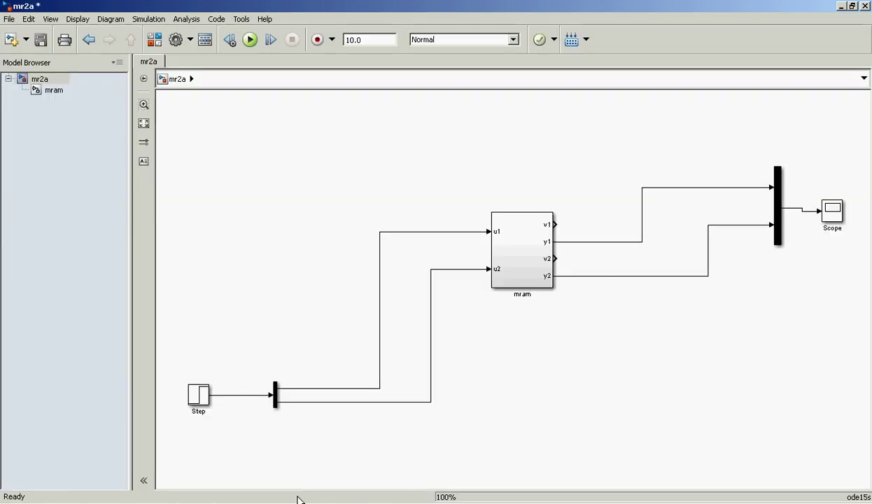
Step: Check the model name, replace SYS with mramort1 in the pending command, and run [A,B,C,D]=linmod('mramort1')
{"action": "left_click", "coordinate": [300, 503]}
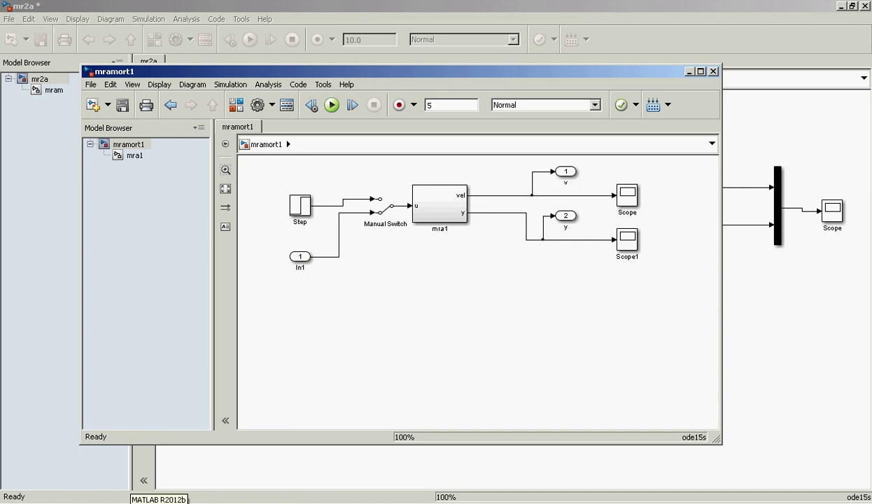
{"action": "left_click", "coordinate": [143, 498]}
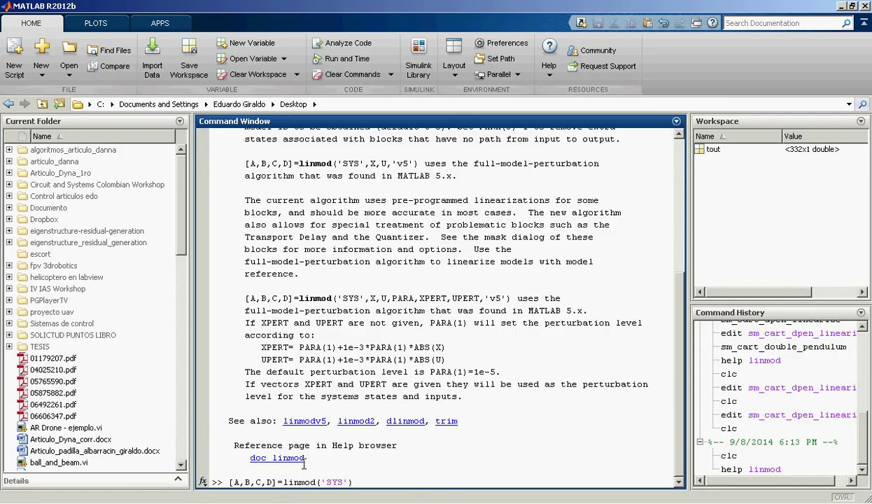
{"action": "double_click", "coordinate": [334, 482]}
{"action": "type", "text": "mramort1"}
{"action": "left_click", "coordinate": [390, 482]}
{"action": "key", "text": "Return"}
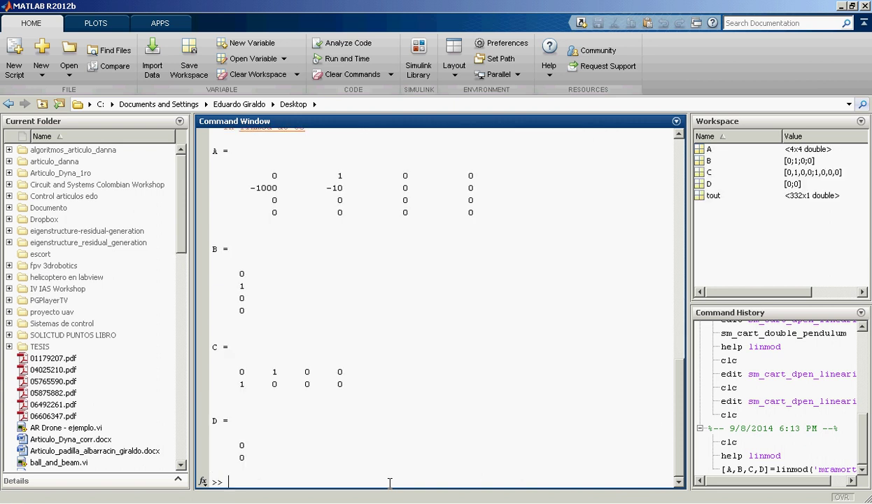
Step: Examine the A, B, C and D matrices and the solver step-size message in the linmod output
{"action": "scroll", "coordinate": [476, 415], "scroll_direction": "up", "scroll_amount": 1}
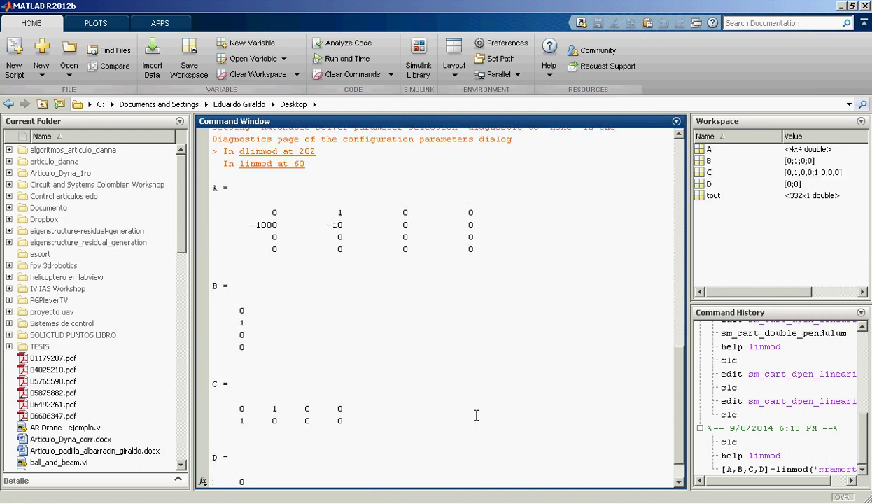
{"action": "scroll", "coordinate": [476, 416], "scroll_direction": "up", "scroll_amount": 1}
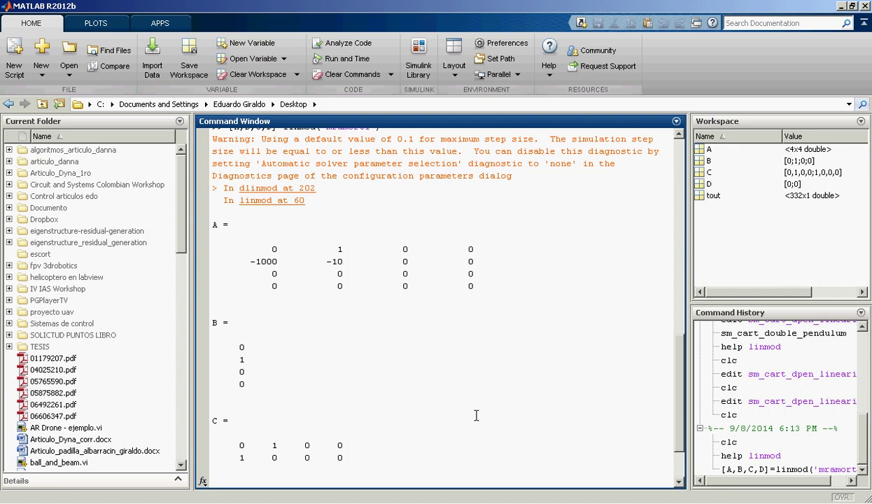
{"action": "scroll", "coordinate": [476, 415], "scroll_direction": "down", "scroll_amount": 2}
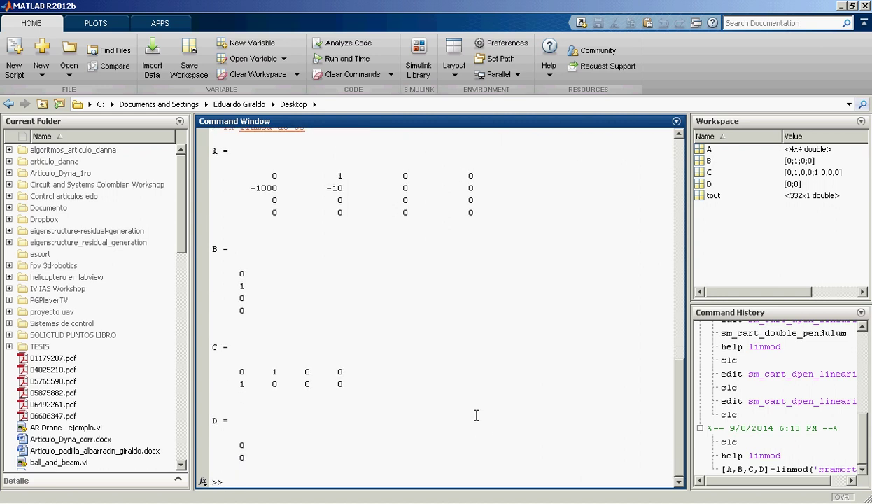
{"action": "scroll", "coordinate": [476, 415], "scroll_direction": "up", "scroll_amount": 1}
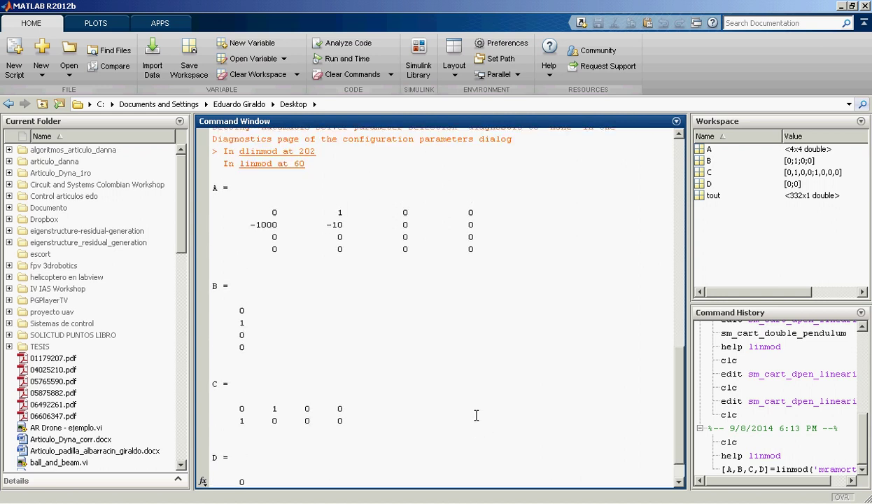
{"action": "scroll", "coordinate": [476, 415], "scroll_direction": "up", "scroll_amount": 1}
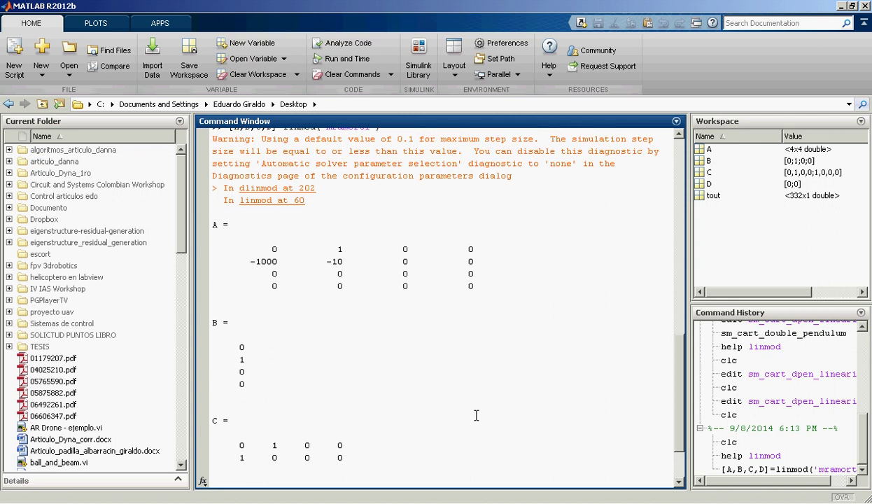
{"action": "scroll", "coordinate": [476, 415], "scroll_direction": "down", "scroll_amount": 2}
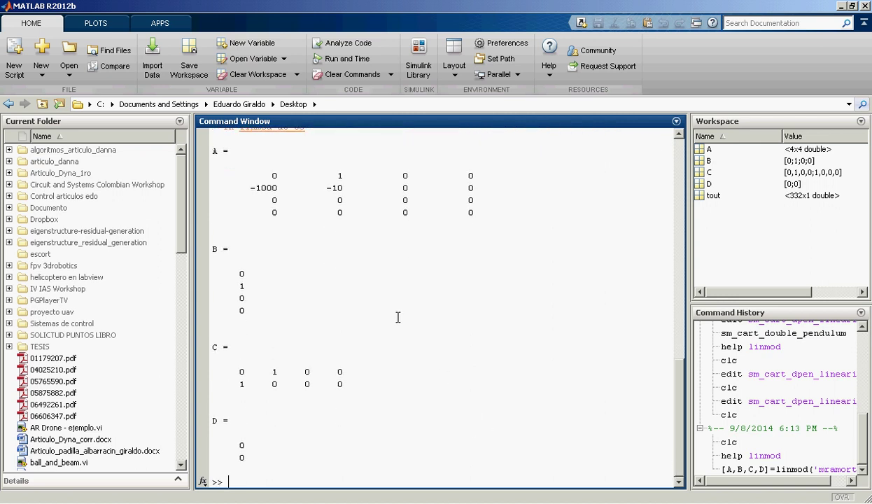
{"action": "scroll", "coordinate": [350, 268], "scroll_direction": "up", "scroll_amount": 1}
{"action": "scroll", "coordinate": [350, 268], "scroll_direction": "up", "scroll_amount": 4}
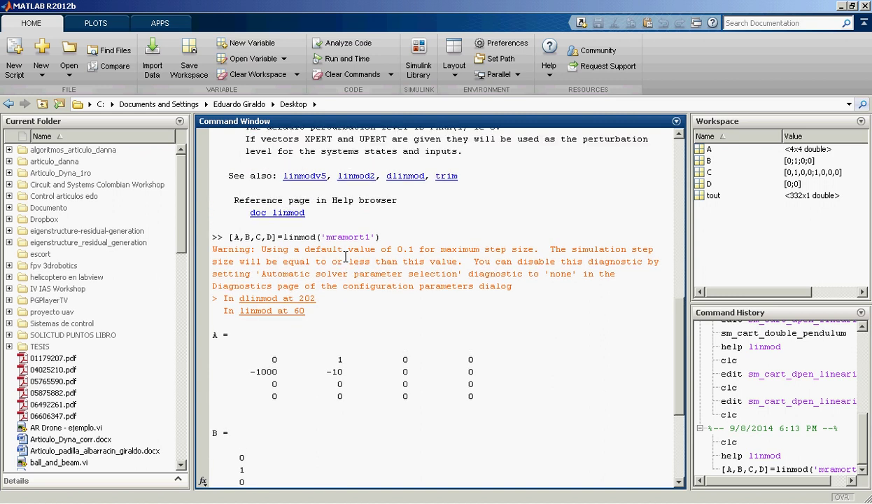
{"action": "scroll", "coordinate": [347, 259], "scroll_direction": "down", "scroll_amount": 5}
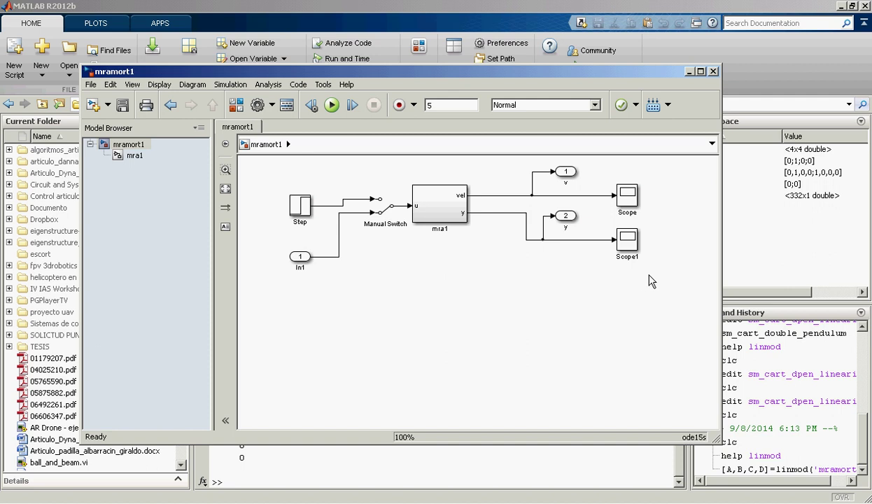
Step: Delete Scope, Scope1 and the Step source from the mramort1 model
{"action": "left_click_drag", "start_coordinate": [655, 282], "coordinate": [580, 167]}
{"action": "key", "text": "Delete"}
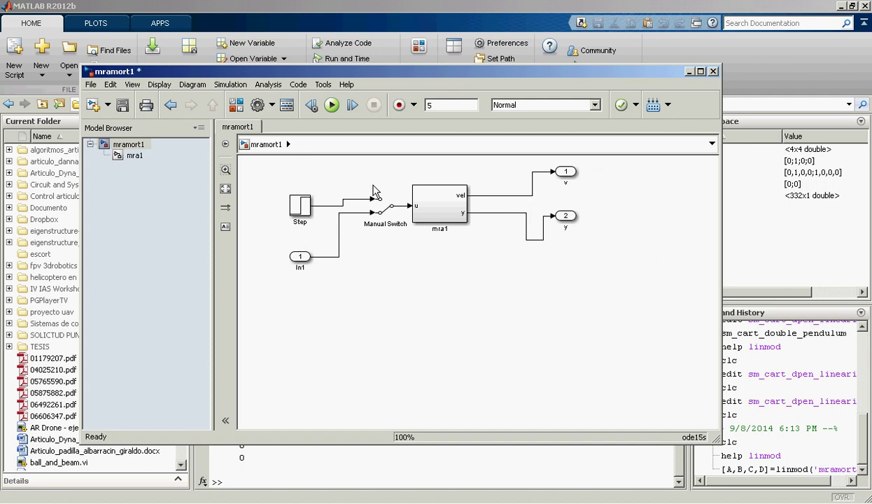
{"action": "left_click", "coordinate": [303, 206]}
{"action": "key", "text": "Delete"}
Step: Remove the Manual Switch and its leftover signal line, and wire In1 directly to the u input of mra1
{"action": "left_click", "coordinate": [380, 206]}
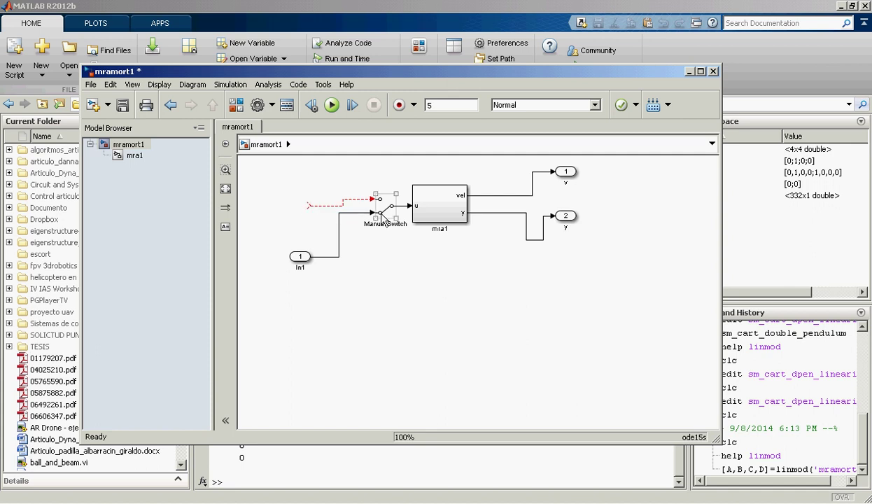
{"action": "key", "text": "Delete"}
{"action": "left_click", "coordinate": [369, 200]}
{"action": "key", "text": "Delete"}
{"action": "left_click_drag", "start_coordinate": [375, 212], "coordinate": [412, 206]}
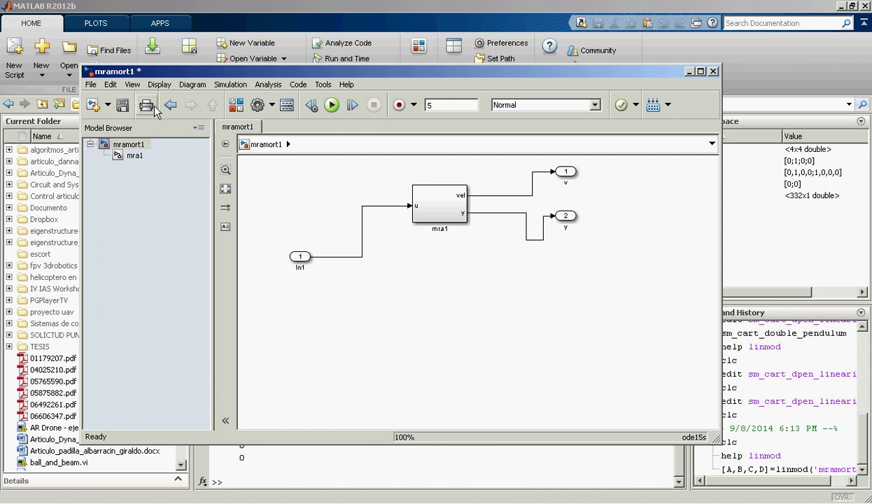
Step: Save mramort1 and run [A,B,C,D]=linmod('mramort1') again in the MATLAB command window
{"action": "left_click", "coordinate": [123, 105]}
{"action": "left_click", "coordinate": [293, 476]}
{"action": "key", "text": "Up"}
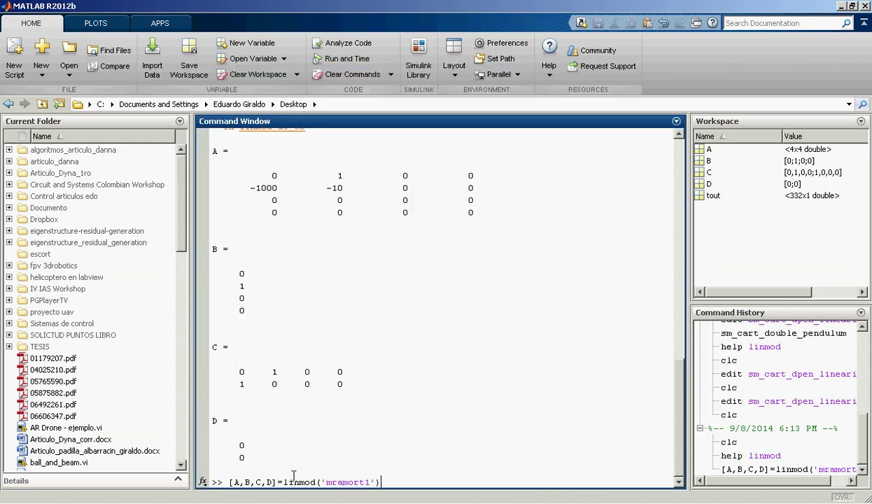
{"action": "key", "text": "Return"}
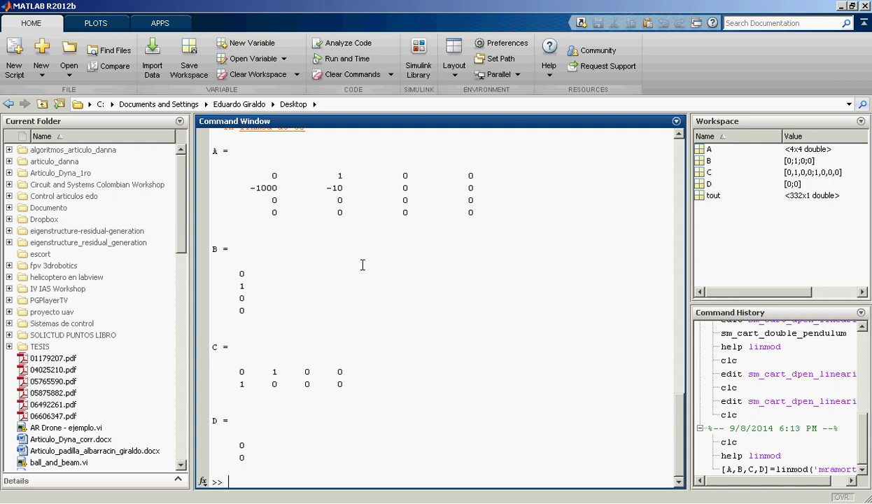
Step: Reduce A to its first two rows and columns with A=A(1:2,1:2)
{"action": "type", "text": "A=["}
{"action": "key", "text": "shift+End"}
{"action": "key", "text": "BackSpace"}
{"action": "type", "text": "A()"}
{"action": "key", "text": "Left"}
{"action": "type", "text": "1:2,1:2"}
{"action": "key", "text": "Return"}
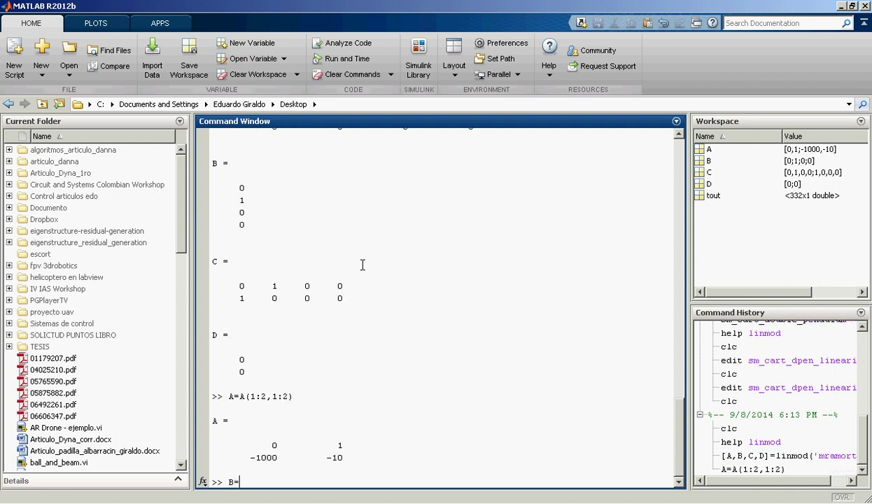
Step: Reduce B to its first two elements with B=B(1:2)
{"action": "type", "text": "B"}
{"action": "type", "text": "()"}
{"action": "type", "text": "1:"}
{"action": "type", "text": "2"}
{"action": "key", "text": "Return"}
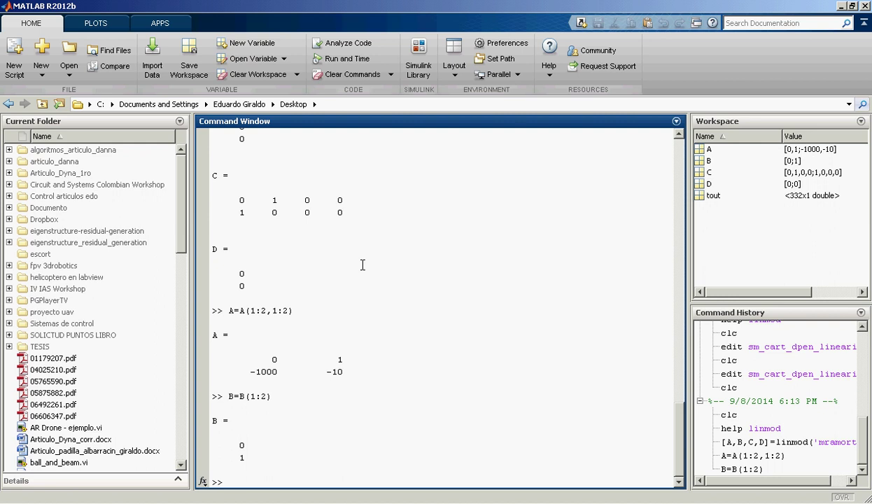
Step: Start a C assignment and check the v and y output ports in the mramort1 model
{"action": "type", "text": "C="}
{"action": "left_click", "coordinate": [259, 502]}
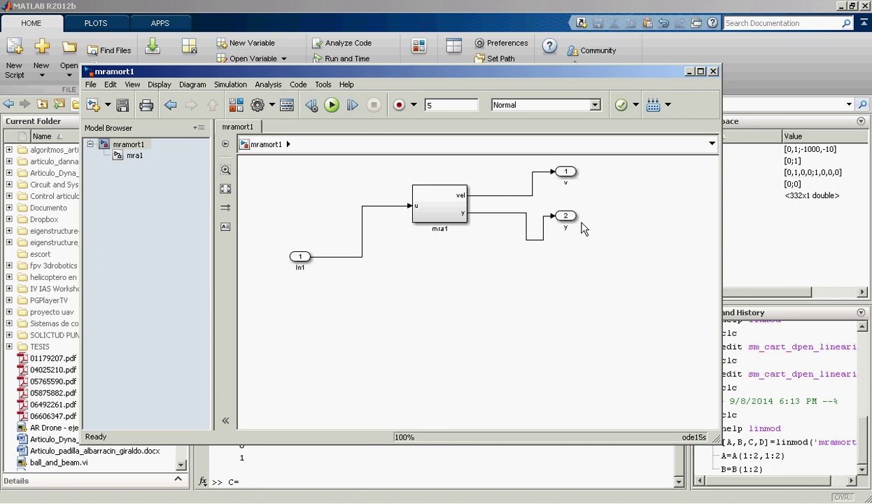
{"action": "left_click", "coordinate": [565, 175]}
{"action": "left_click", "coordinate": [537, 277]}
{"action": "left_click", "coordinate": [509, 469]}
Step: Complete the assignment as C=C(1:2), review the full linmod matrices, and run it
{"action": "type", "text": "c"}
{"action": "key", "text": "BackSpace"}
{"action": "type", "text": "()"}
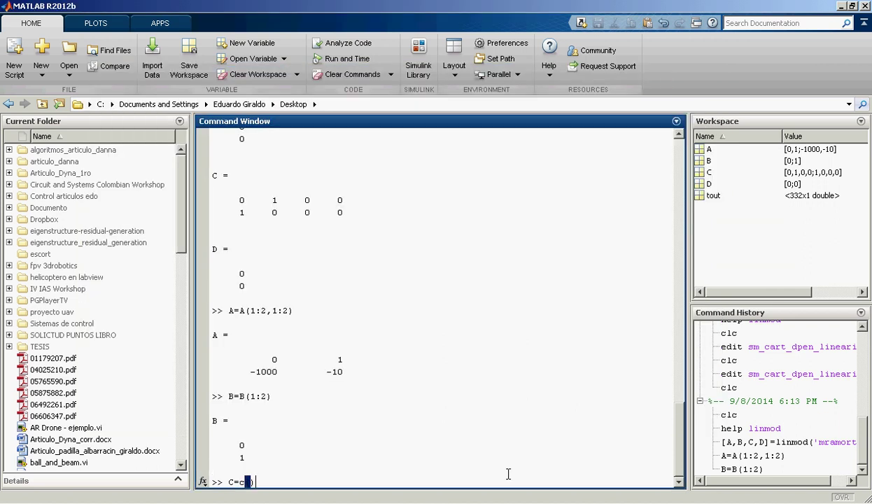
{"action": "key", "text": "Left"}
{"action": "key", "text": "Left"}
{"action": "type", "text": "C"}
{"action": "key", "text": "Left"}
{"action": "type", "text": ":2"}
{"action": "key", "text": "Left"}
{"action": "key", "text": "Left"}
{"action": "type", "text": "1"}
{"action": "left_click_drag", "start_coordinate": [678, 458], "coordinate": [678, 389]}
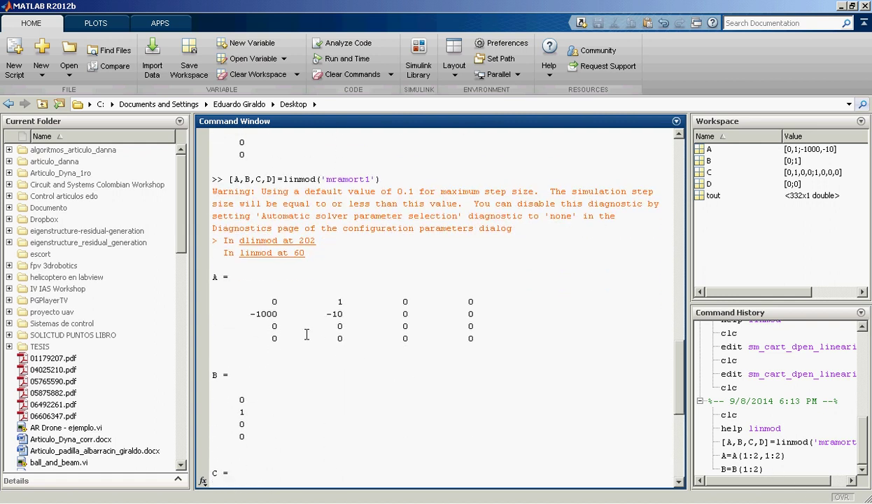
{"action": "left_click_drag", "start_coordinate": [678, 409], "coordinate": [678, 459]}
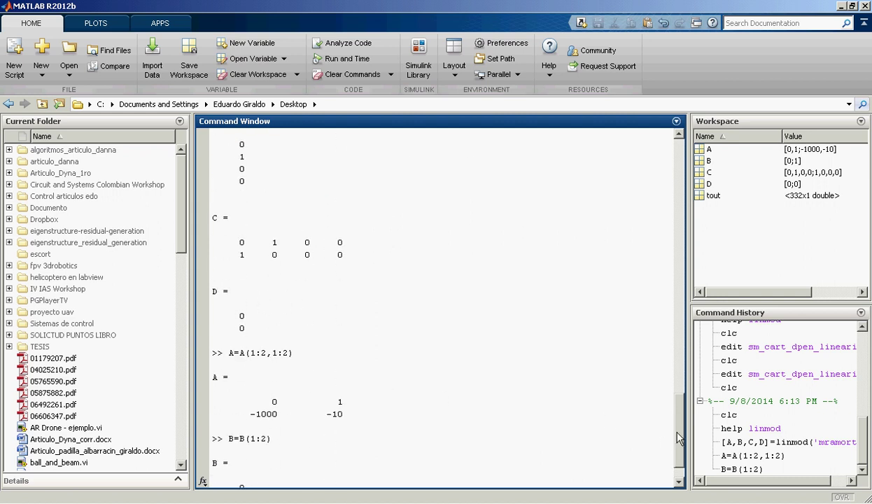
{"action": "scroll", "coordinate": [662, 441], "scroll_direction": "down", "scroll_amount": 1}
{"action": "key", "text": "Return"}
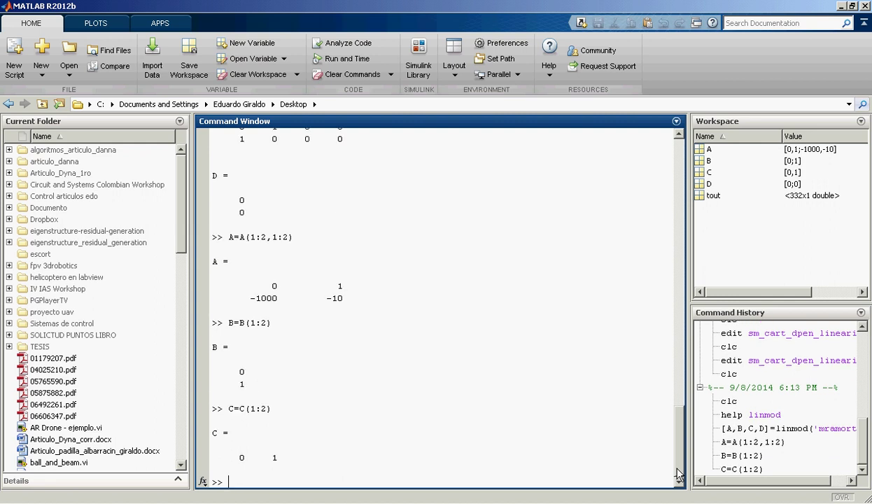
{"action": "type", "text": "C=C(1:2"}
{"action": "key", "text": "shift+Home"}
{"action": "key", "text": "BackSpace"}
{"action": "key", "text": "Up"}
{"action": "key", "text": "Escape"}
Step: Rerun [A,B,C,D]=linmod('mramort1') and reduce the C matrix with C=C(1:2,1:2)
{"action": "double_click", "coordinate": [813, 430]}
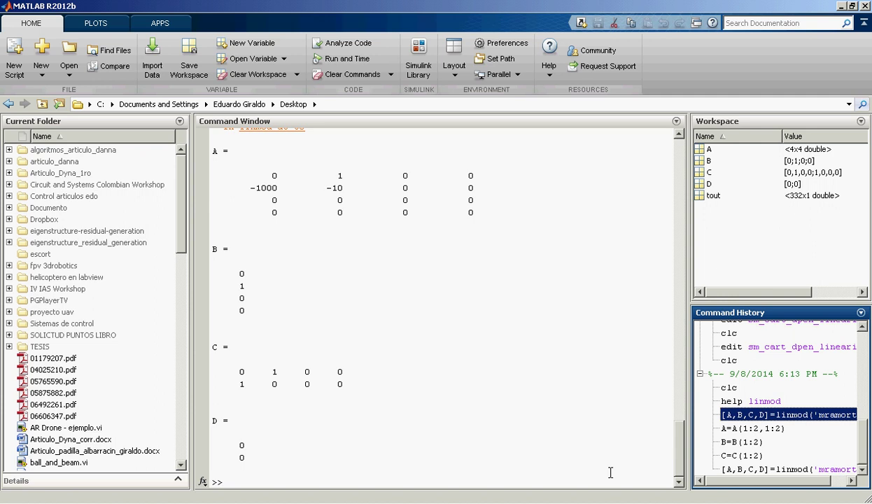
{"action": "key", "text": "Up"}
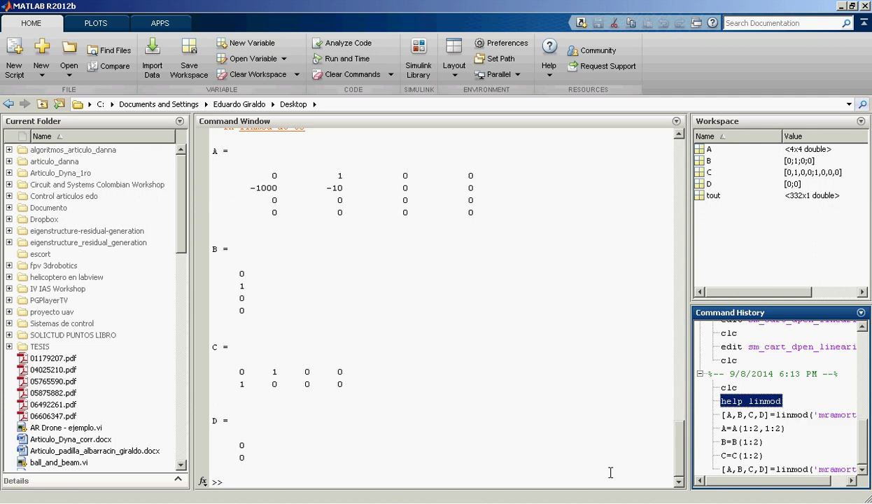
{"action": "left_click", "coordinate": [591, 475]}
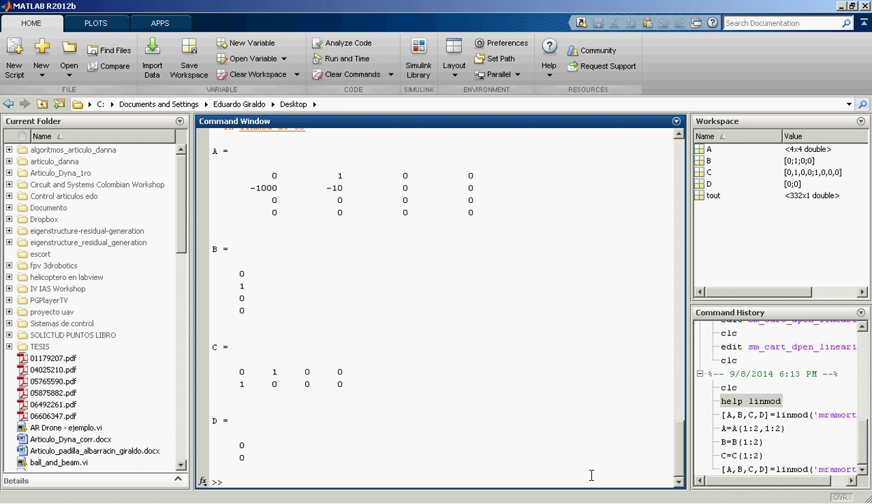
{"action": "type", "text": "c=C(1:2,1:2)"}
{"action": "key", "text": "Return"}
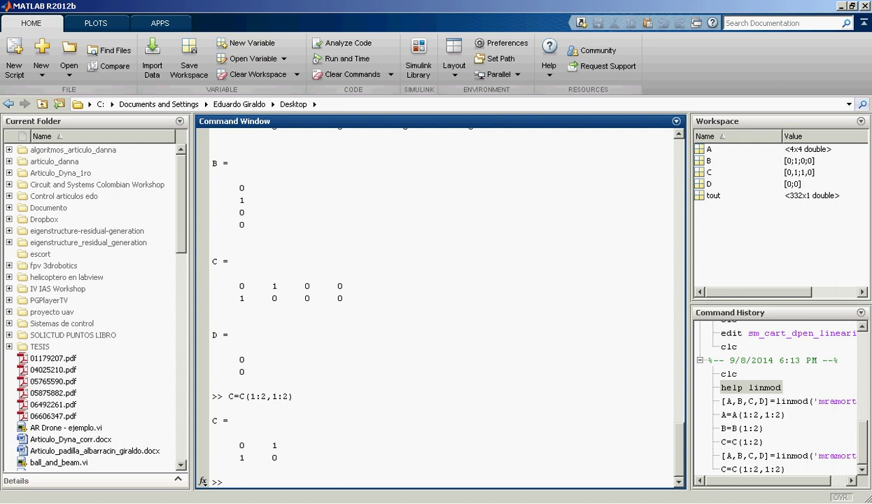
Step: Compare the v and y output ports in mramort1 with the rows of the reduced C matrix
{"action": "left_click", "coordinate": [567, 172]}
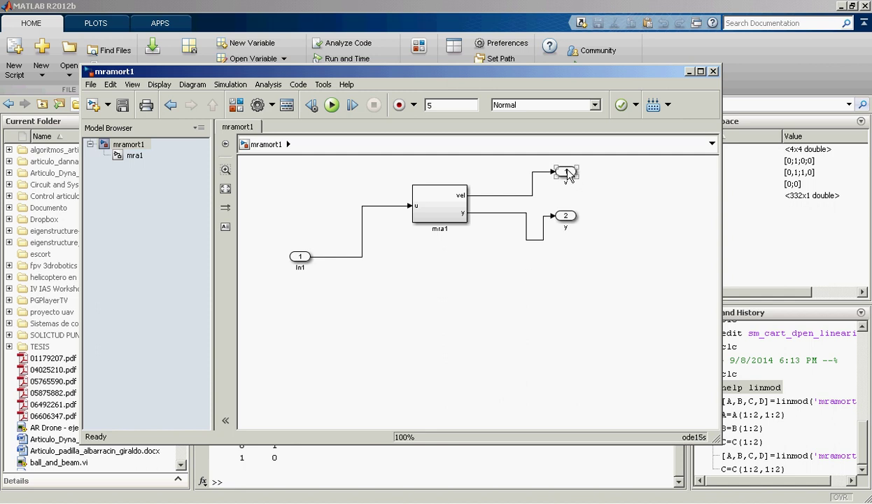
{"action": "left_click", "coordinate": [563, 205]}
{"action": "left_click", "coordinate": [442, 455]}
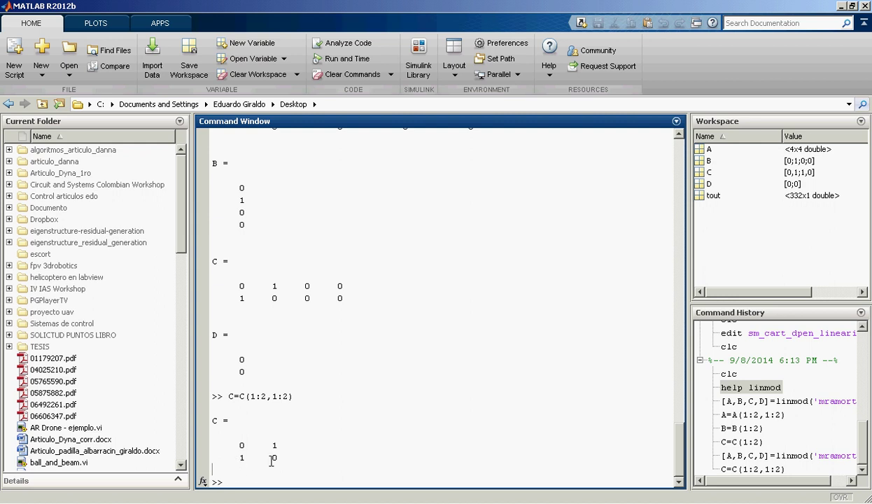
Step: Rerun the earlier commands A=A(1:2,1:2) and B=B(1:2) together
{"action": "type", "text": "D"}
{"action": "left_click", "coordinate": [737, 415]}
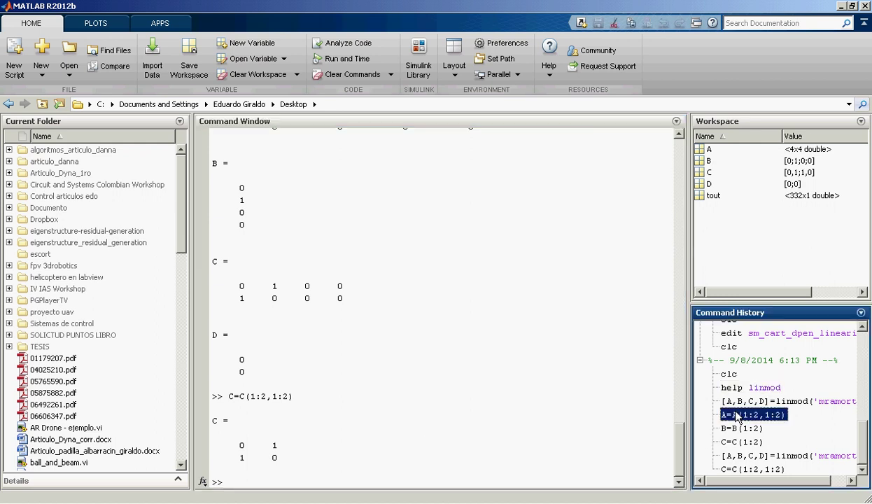
{"action": "key", "text": "shift+Down"}
{"action": "key", "text": "Return"}
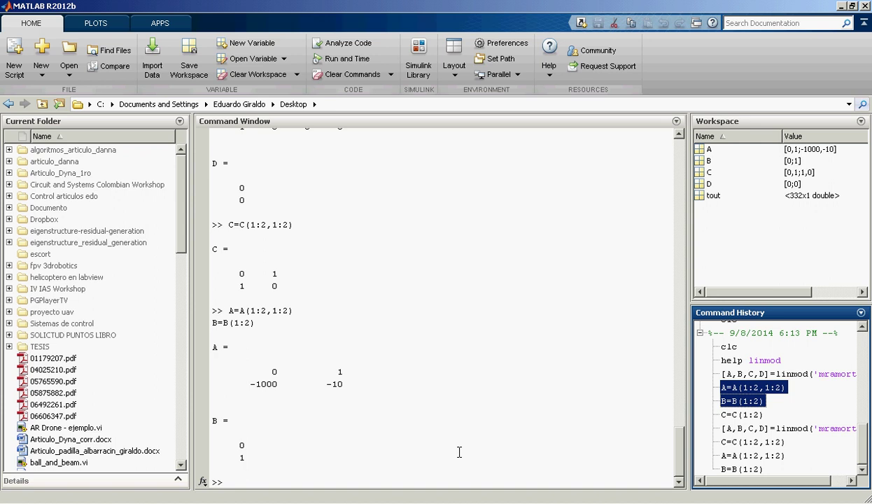
Step: Switch to the mramort1 model and add a State-Space block from the Continuous library below mra1
{"action": "left_click", "coordinate": [431, 503]}
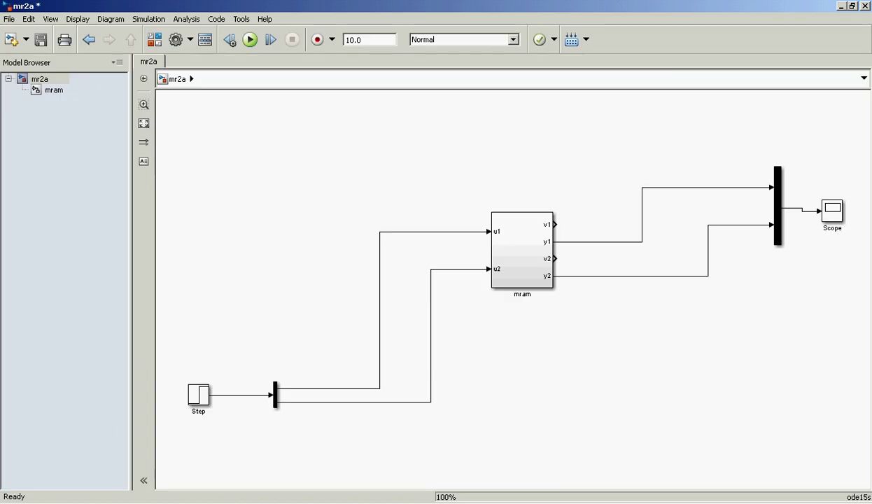
{"action": "left_click", "coordinate": [375, 503]}
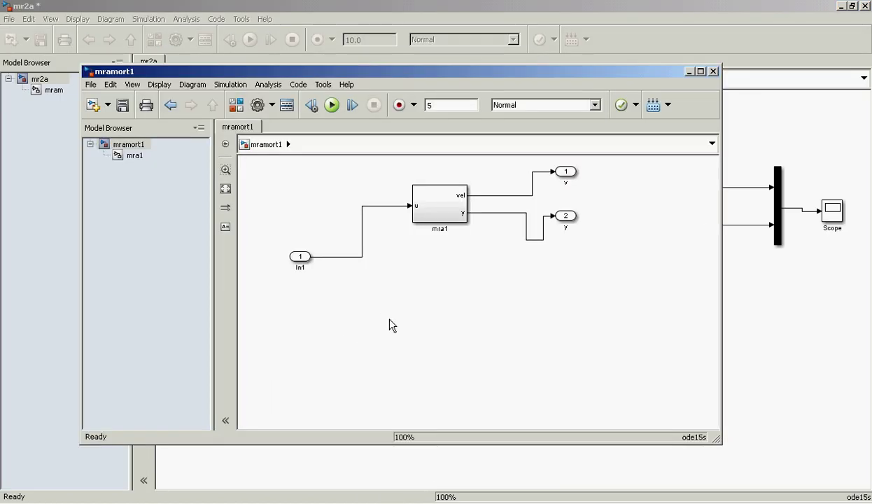
{"action": "left_click", "coordinate": [245, 503]}
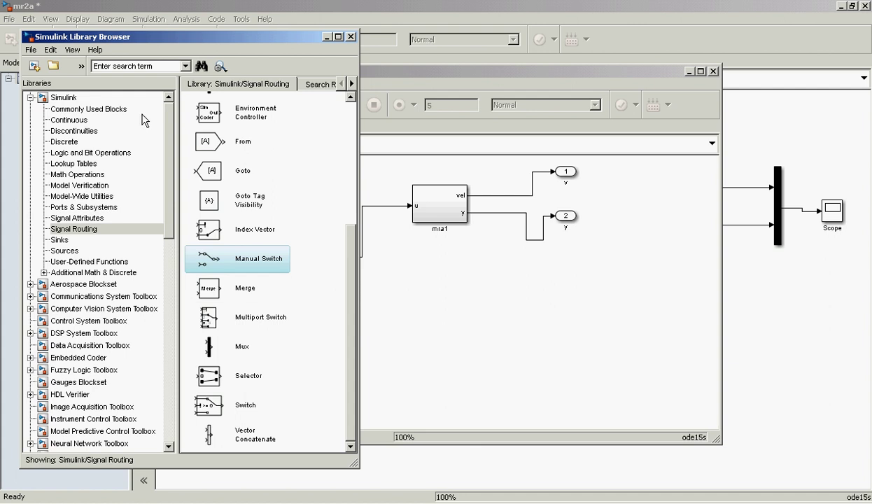
{"action": "left_click", "coordinate": [77, 120]}
{"action": "left_click_drag", "start_coordinate": [207, 308], "coordinate": [446, 345]}
Step: Set the State-Space block's parameters to the workspace variables A, B, C and D
{"action": "double_click", "coordinate": [446, 345]}
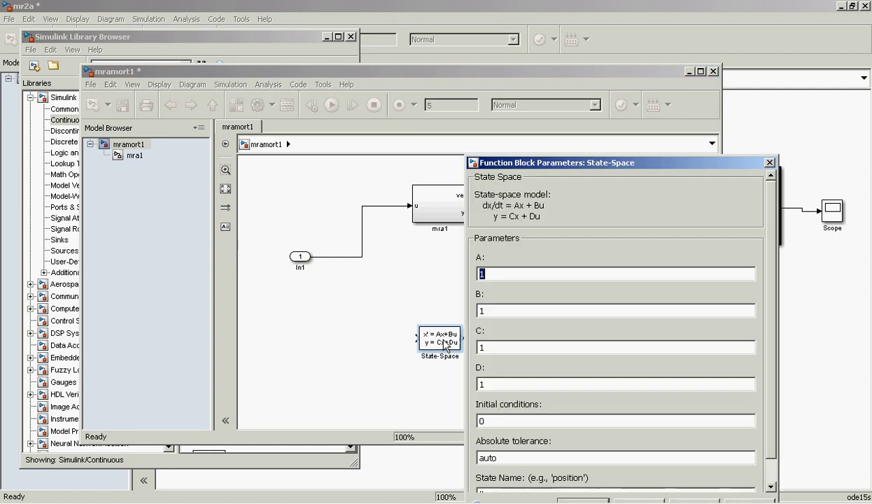
{"action": "type", "text": "A"}
{"action": "double_click", "coordinate": [491, 312]}
{"action": "type", "text": "B"}
{"action": "double_click", "coordinate": [490, 348]}
{"action": "type", "text": "C"}
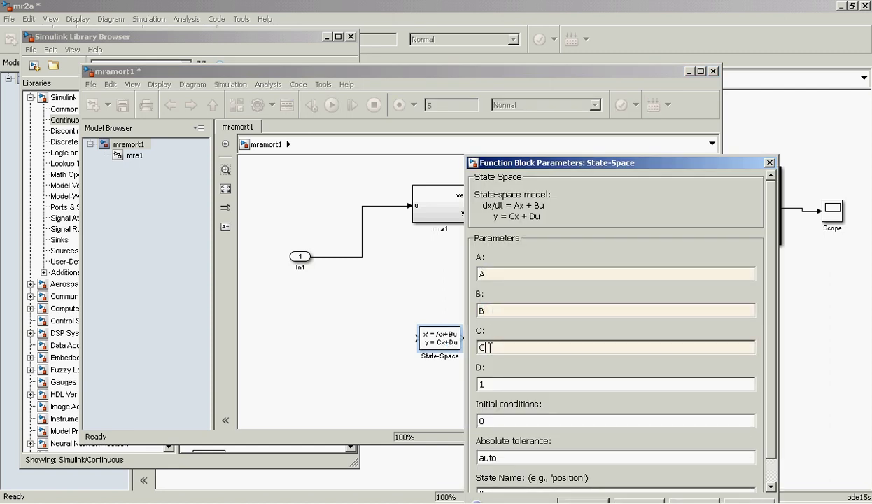
{"action": "double_click", "coordinate": [479, 383]}
{"action": "type", "text": "D"}
{"action": "left_click_drag", "start_coordinate": [630, 165], "coordinate": [625, 80]}
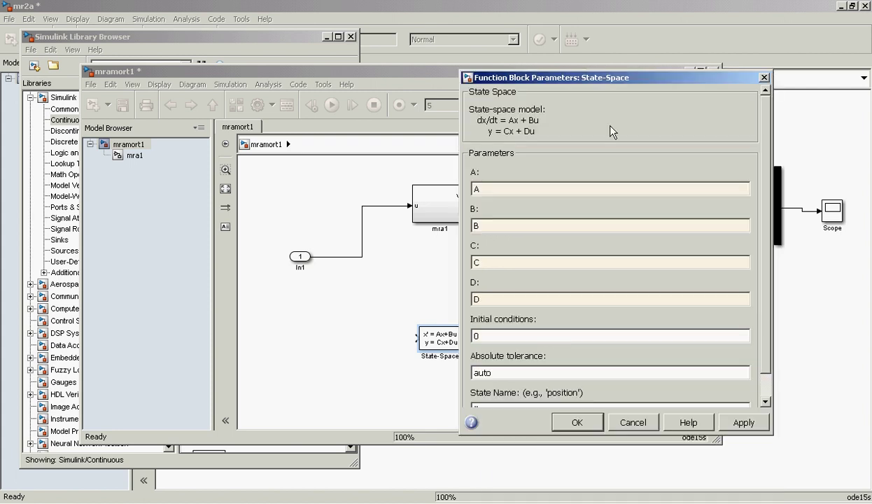
{"action": "left_click", "coordinate": [573, 423]}
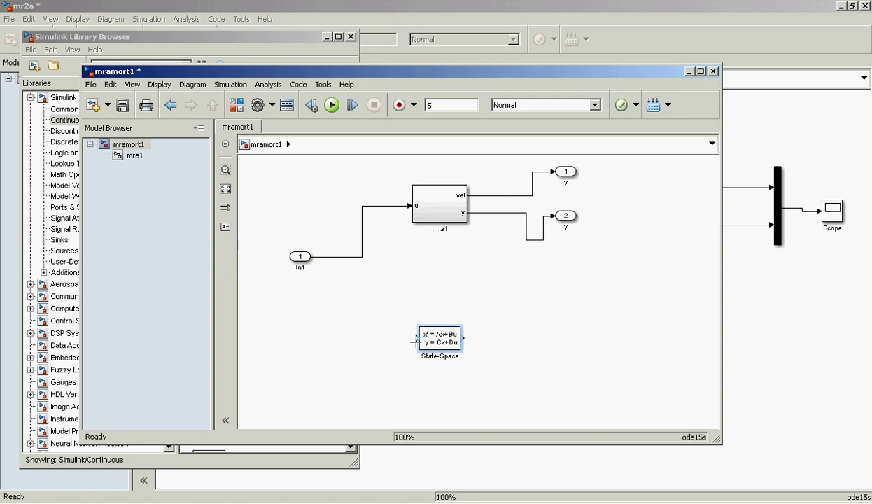
Step: Try to draw a signal line to the State-Space block's input, and return to the top level of mramort1
{"action": "mouse_move", "coordinate": [415, 341]}
{"action": "left_mouse_down"}
{"action": "mouse_move", "coordinate": [361, 273]}
{"action": "mouse_move", "coordinate": [360, 315]}
{"action": "left_mouse_up"}
{"action": "left_click_drag", "start_coordinate": [476, 356], "coordinate": [346, 309]}
{"action": "left_click", "coordinate": [172, 105]}
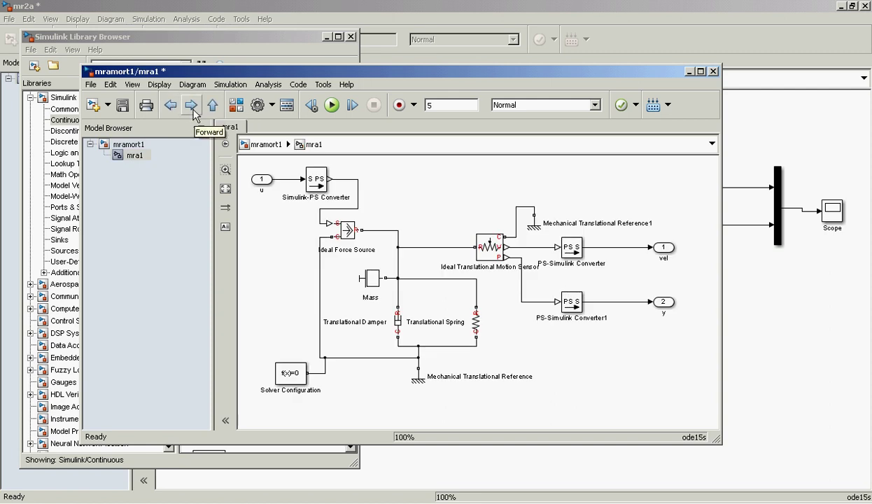
{"action": "left_click", "coordinate": [193, 110]}
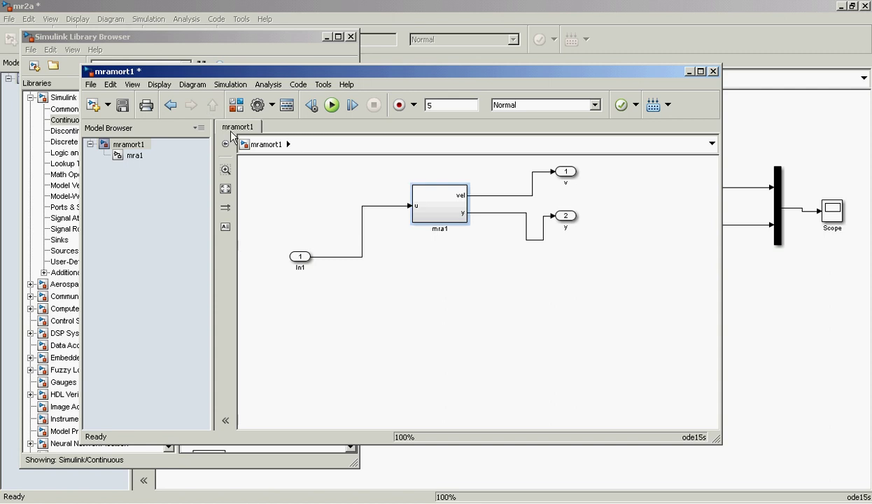
Step: Undo the cut and the line segment so the unconnected State-Space block is restored
{"action": "left_click", "coordinate": [110, 84]}
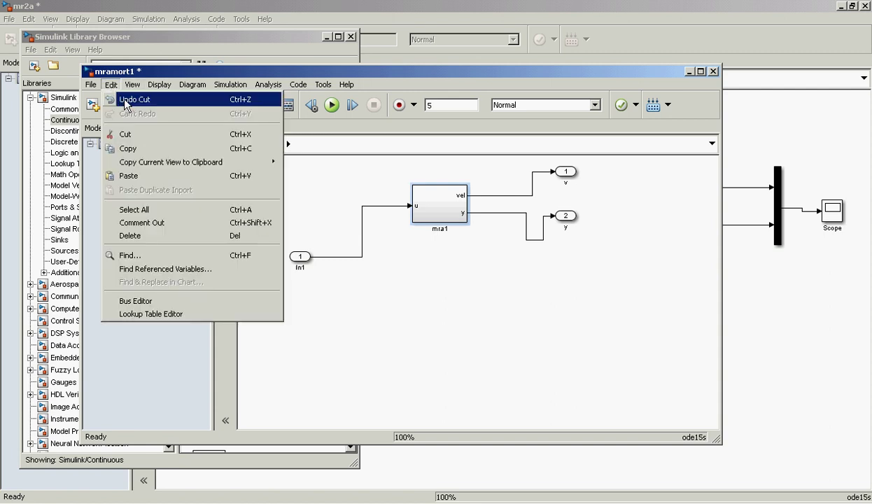
{"action": "left_click", "coordinate": [123, 100]}
{"action": "left_click", "coordinate": [111, 84]}
{"action": "left_click", "coordinate": [120, 99]}
{"action": "left_click", "coordinate": [111, 84]}
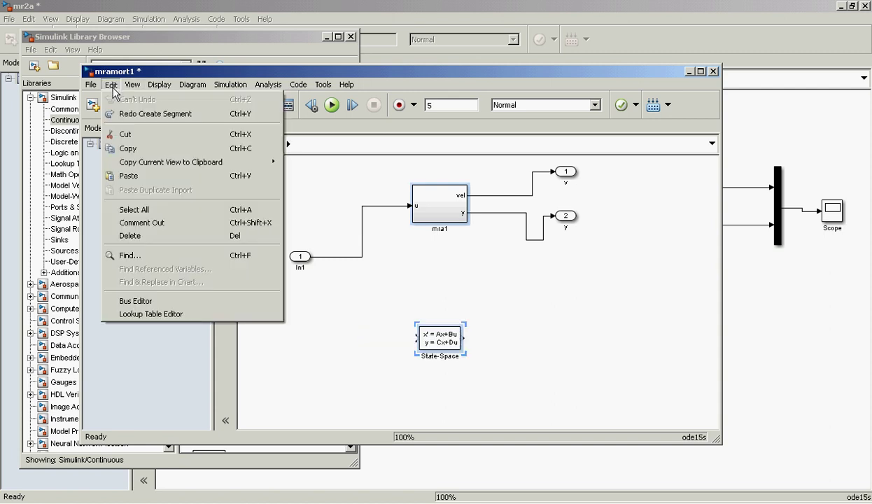
{"action": "left_click", "coordinate": [469, 344]}
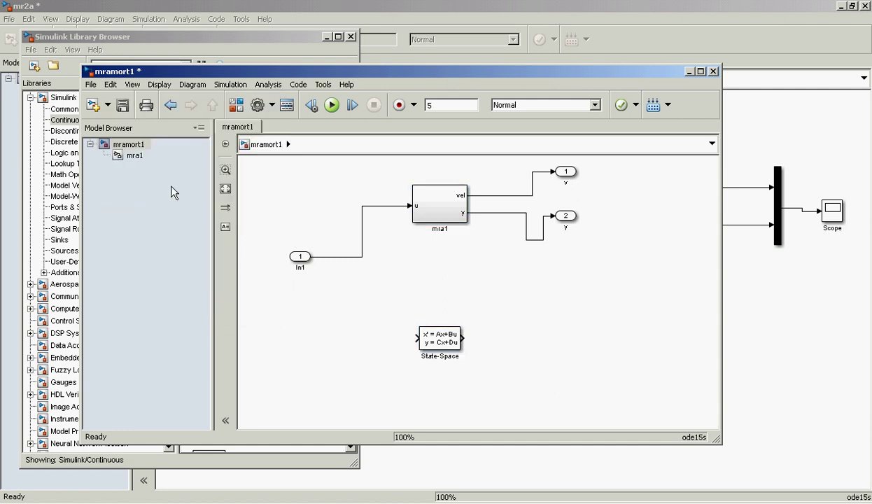
Step: Add a Step source above In1 and branch the In1 signal line to the State-Space block's input
{"action": "left_click", "coordinate": [104, 41]}
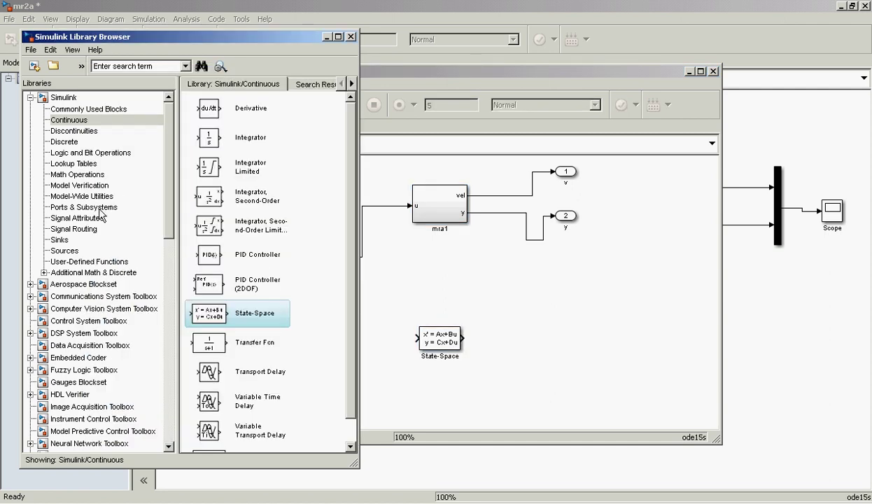
{"action": "left_click", "coordinate": [64, 250]}
{"action": "scroll", "coordinate": [351, 257], "scroll_direction": "down", "scroll_amount": 1}
{"action": "left_click_drag", "start_coordinate": [353, 260], "coordinate": [345, 420]}
{"action": "left_click_drag", "start_coordinate": [217, 402], "coordinate": [285, 211]}
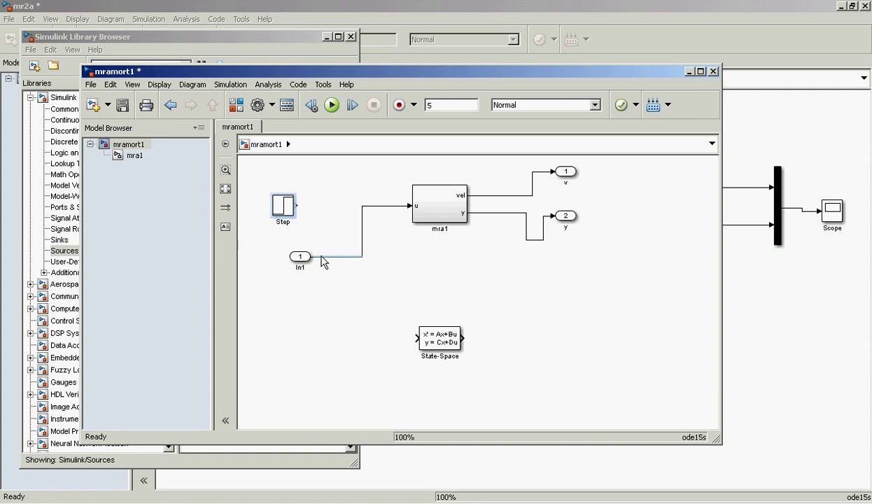
{"action": "left_click_drag", "start_coordinate": [411, 337], "coordinate": [361, 257]}
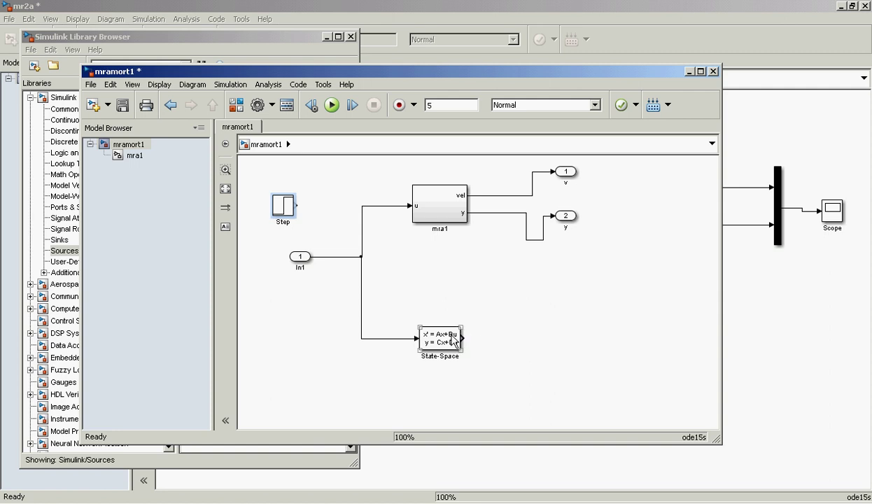
Step: Replace the In1 port with the Step source and delete the v and y output ports with their signal lines
{"action": "left_click", "coordinate": [300, 257]}
{"action": "key", "text": "Delete"}
{"action": "left_click", "coordinate": [282, 207]}
{"action": "left_click_drag", "start_coordinate": [281, 206], "coordinate": [305, 256]}
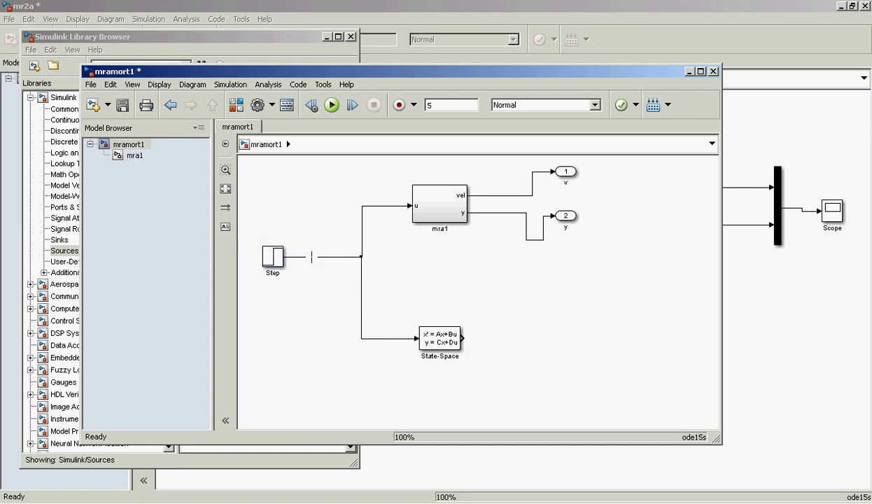
{"action": "left_click_drag", "start_coordinate": [599, 248], "coordinate": [530, 170]}
{"action": "key", "text": "Delete"}
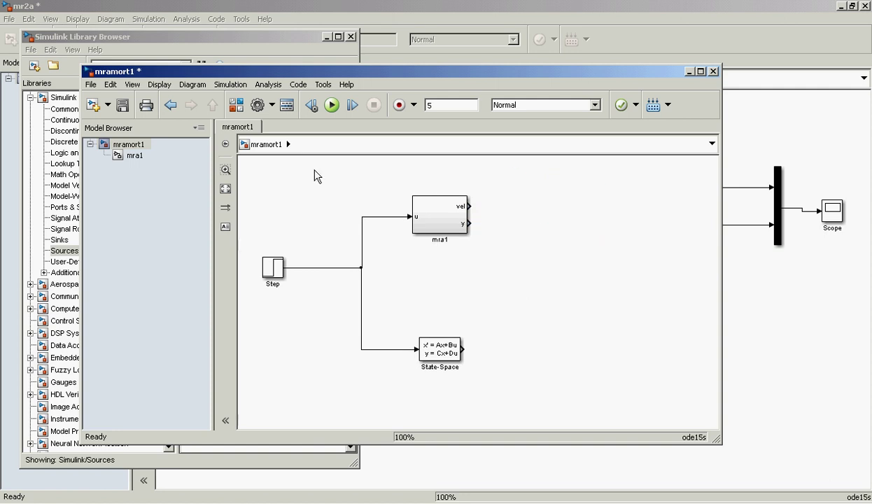
Step: Add a Scope connected to the State-Space block's output and a second Scope beside the mra1 subsystem
{"action": "left_click", "coordinate": [210, 36]}
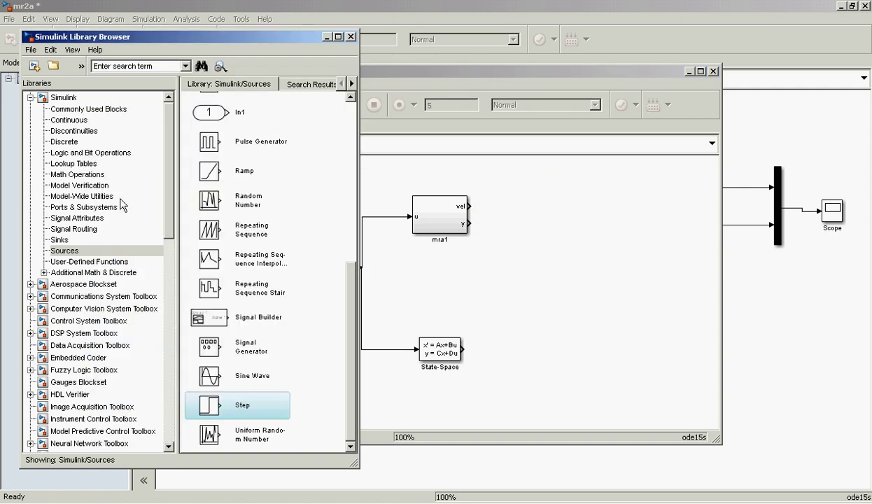
{"action": "left_click", "coordinate": [63, 240]}
{"action": "left_click_drag", "start_coordinate": [220, 205], "coordinate": [463, 348]}
{"action": "left_click_drag", "start_coordinate": [531, 352], "coordinate": [539, 216]}
Step: Add a Mux that combines mra1's vel and y outputs into the single input of Scope1
{"action": "left_click", "coordinate": [124, 38]}
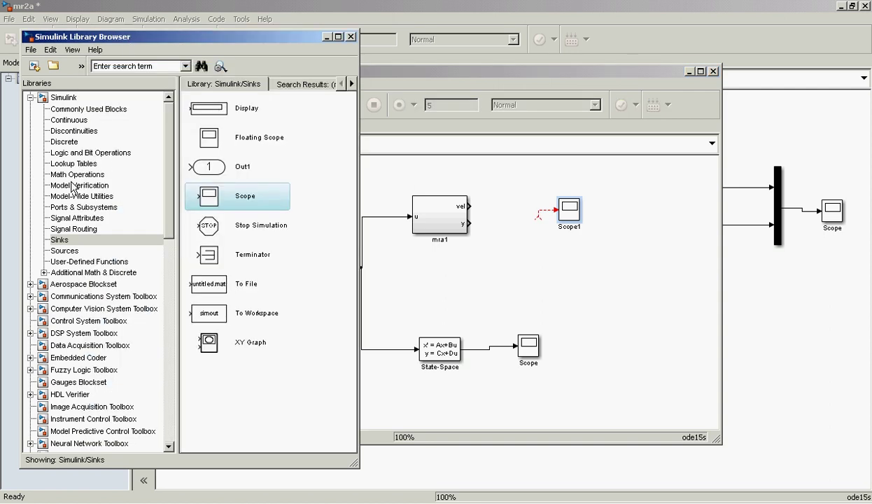
{"action": "left_click", "coordinate": [80, 230]}
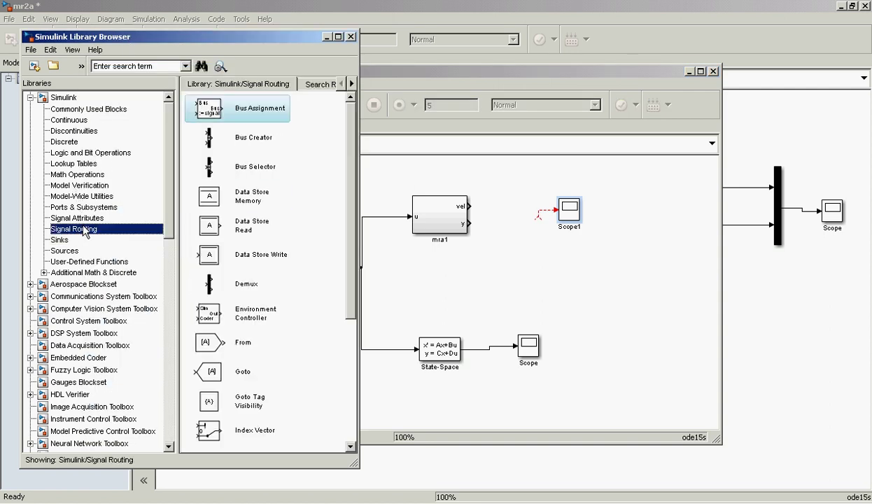
{"action": "left_click_drag", "start_coordinate": [351, 273], "coordinate": [342, 417]}
{"action": "mouse_move", "coordinate": [210, 348]}
{"action": "left_mouse_down"}
{"action": "mouse_move", "coordinate": [435, 256]}
{"action": "mouse_move", "coordinate": [504, 209]}
{"action": "mouse_move", "coordinate": [490, 218]}
{"action": "mouse_move", "coordinate": [541, 224]}
{"action": "mouse_move", "coordinate": [578, 211]}
{"action": "left_mouse_up"}
Step: Run the simulation and compare the autoscaled responses in Scope and Scope1
{"action": "left_click", "coordinate": [332, 104]}
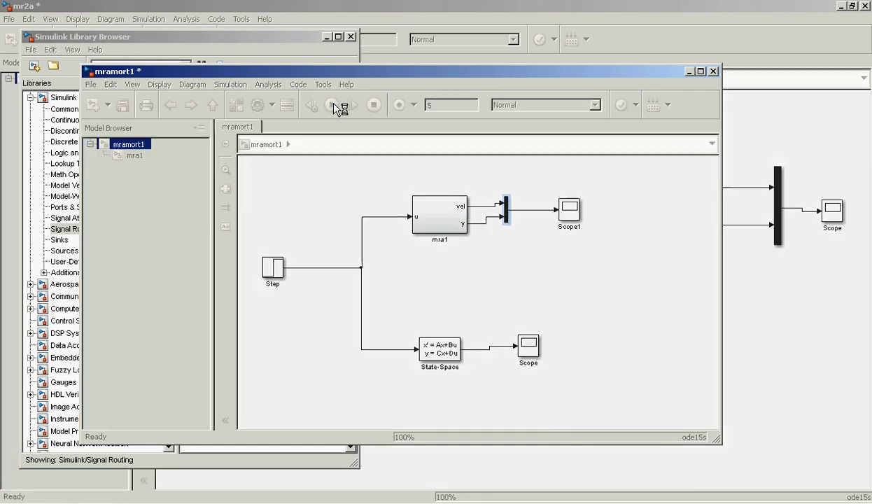
{"action": "double_click", "coordinate": [528, 346]}
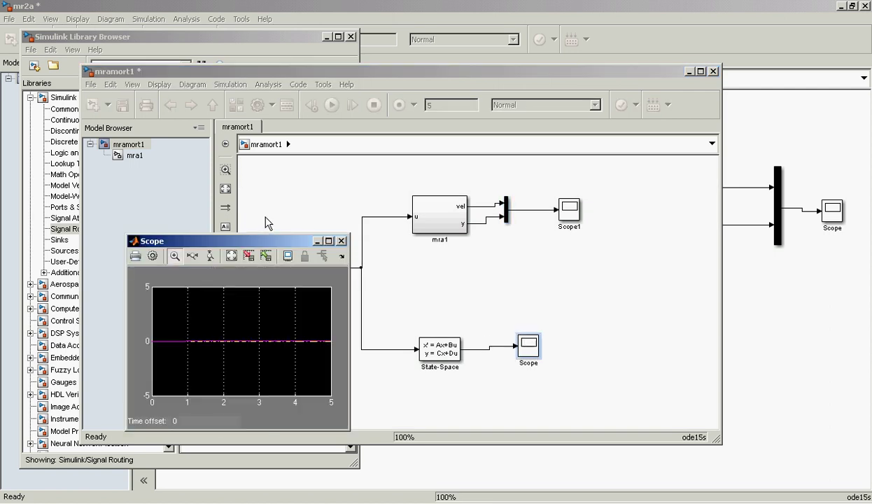
{"action": "left_click", "coordinate": [231, 257]}
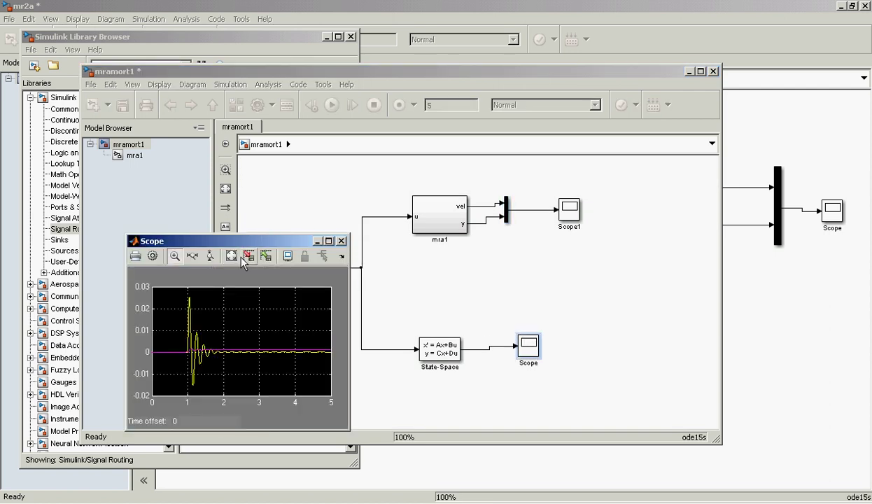
{"action": "double_click", "coordinate": [560, 212]}
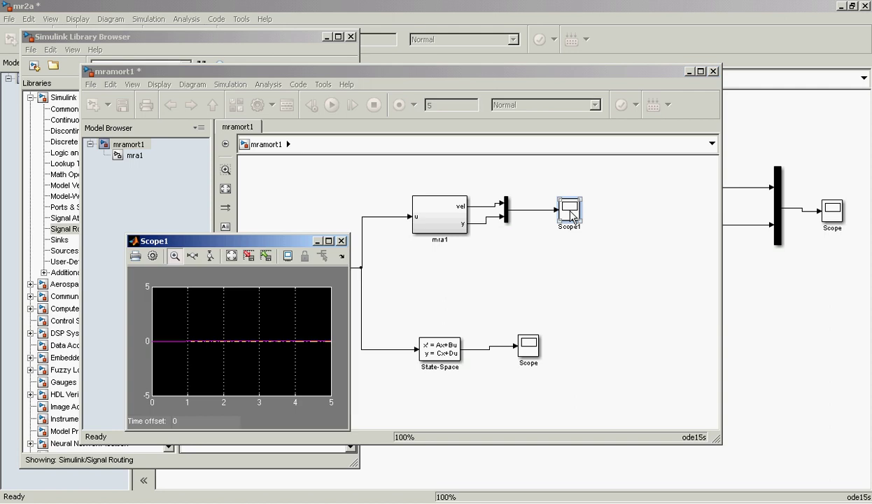
{"action": "left_click", "coordinate": [231, 256]}
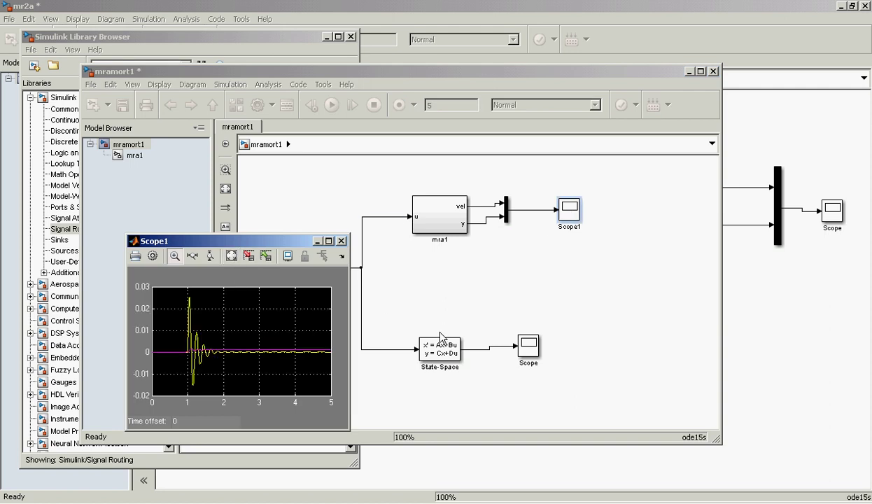
{"action": "left_click", "coordinate": [528, 350]}
{"action": "double_click", "coordinate": [528, 350]}
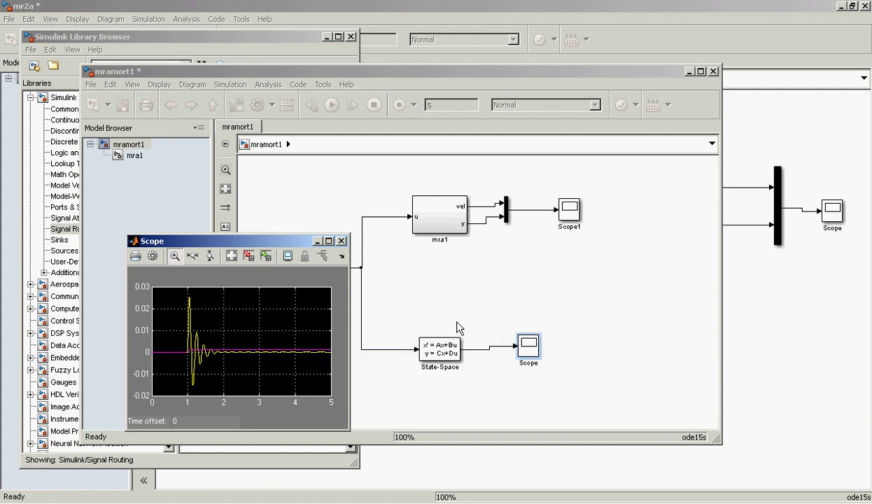
{"action": "left_click", "coordinate": [440, 342]}
{"action": "left_click", "coordinate": [656, 415]}
{"action": "left_click", "coordinate": [765, 396]}
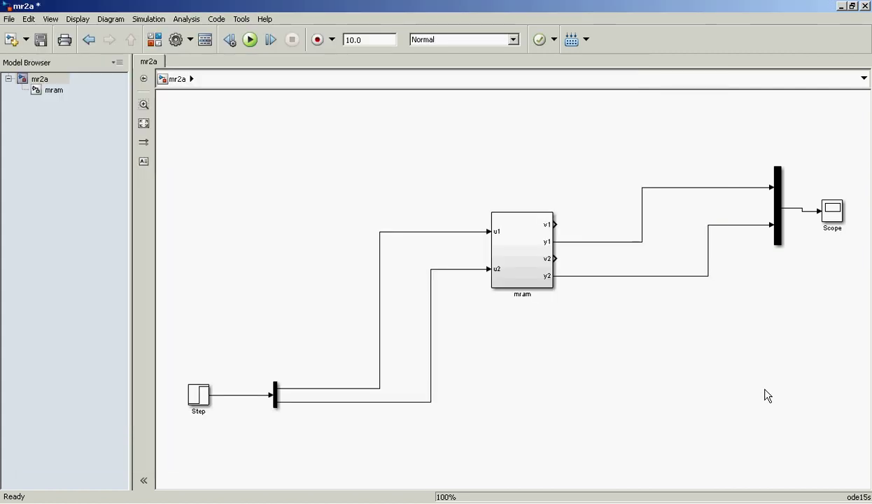
{"action": "left_click", "coordinate": [543, 502]}
{"action": "left_click", "coordinate": [543, 503]}
{"action": "left_click", "coordinate": [364, 486]}
{"action": "left_click", "coordinate": [287, 486]}
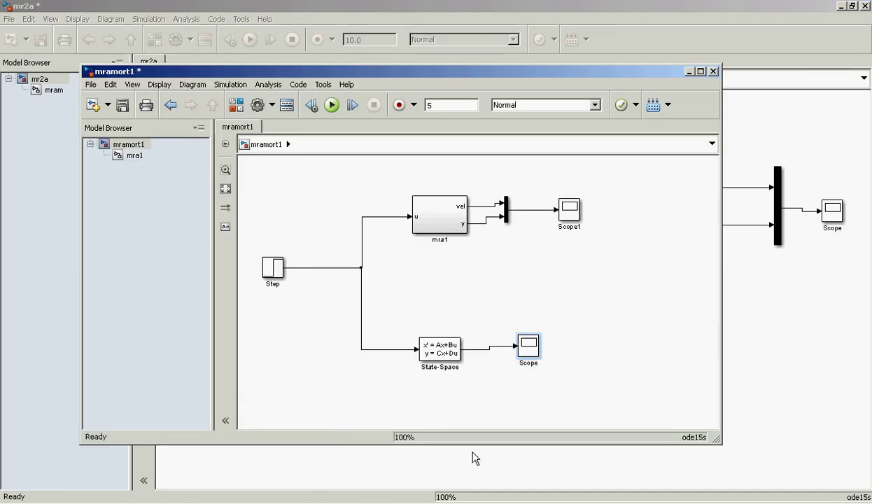
Step: Bring the mr2a model to the front and move its Step and Demux blocks up level with the mram inputs
{"action": "left_click", "coordinate": [477, 471]}
{"action": "left_click_drag", "start_coordinate": [304, 416], "coordinate": [186, 382]}
{"action": "left_click_drag", "start_coordinate": [274, 396], "coordinate": [278, 240]}
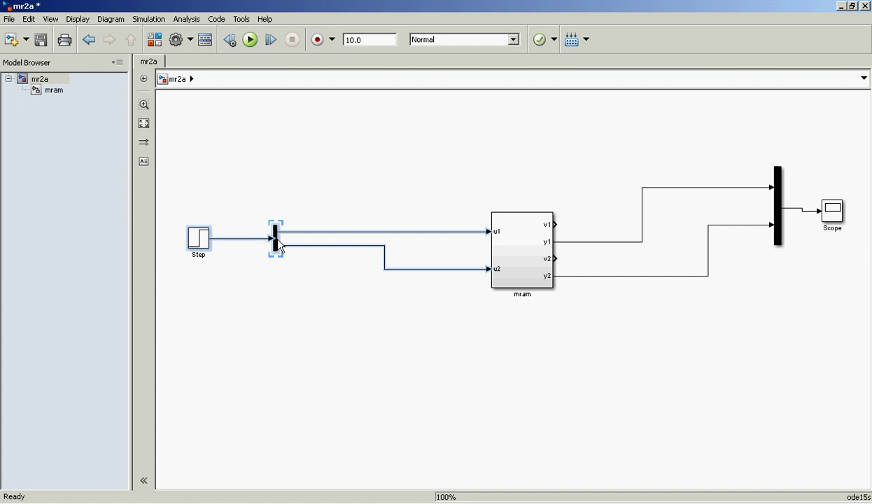
{"action": "left_click", "coordinate": [442, 323]}
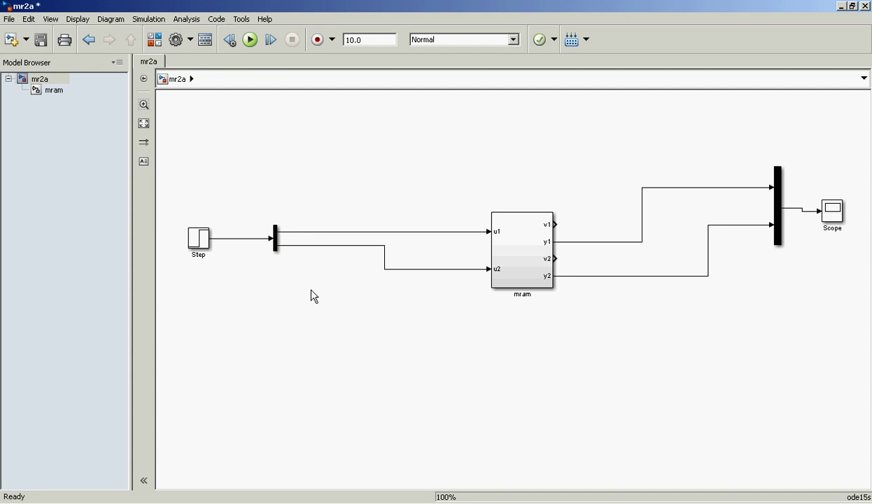
{"action": "left_click_drag", "start_coordinate": [337, 306], "coordinate": [182, 202]}
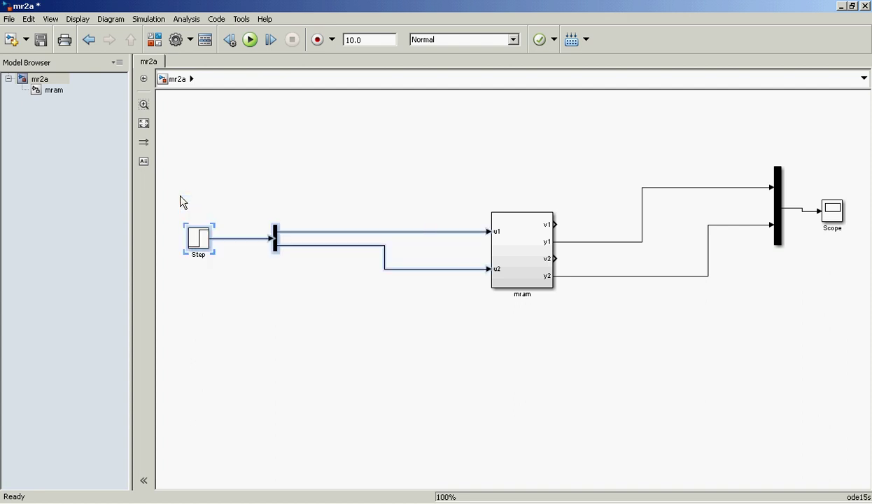
{"action": "left_click", "coordinate": [323, 298]}
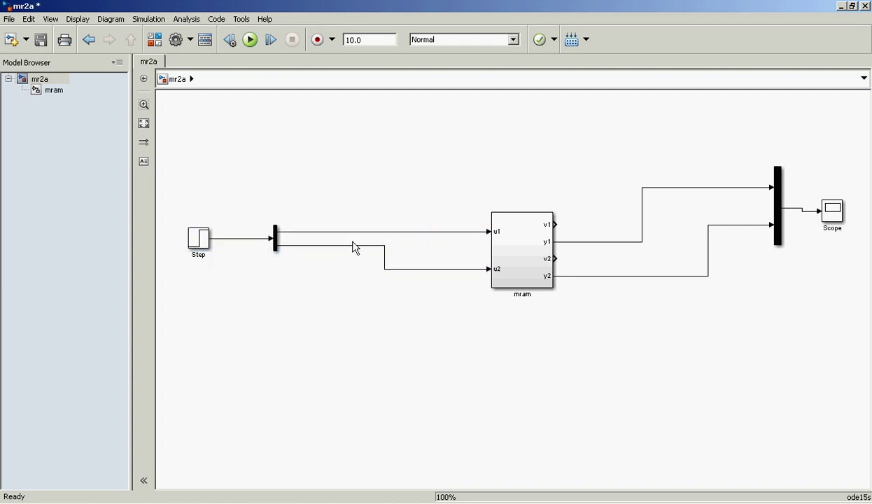
Step: Delete the two signal lines from the Demux outputs to mram's u1 and u2 inputs
{"action": "left_click", "coordinate": [353, 233]}
{"action": "key", "text": "Delete"}
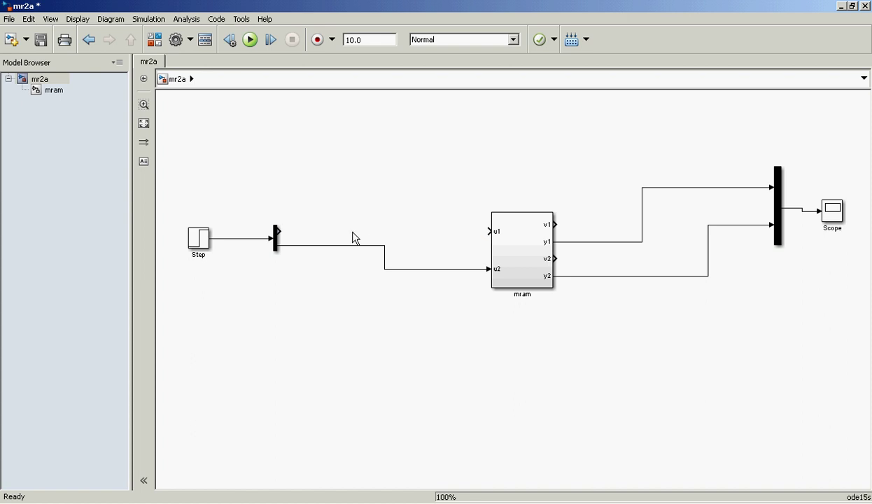
{"action": "left_click", "coordinate": [355, 246]}
{"action": "key", "text": "Delete"}
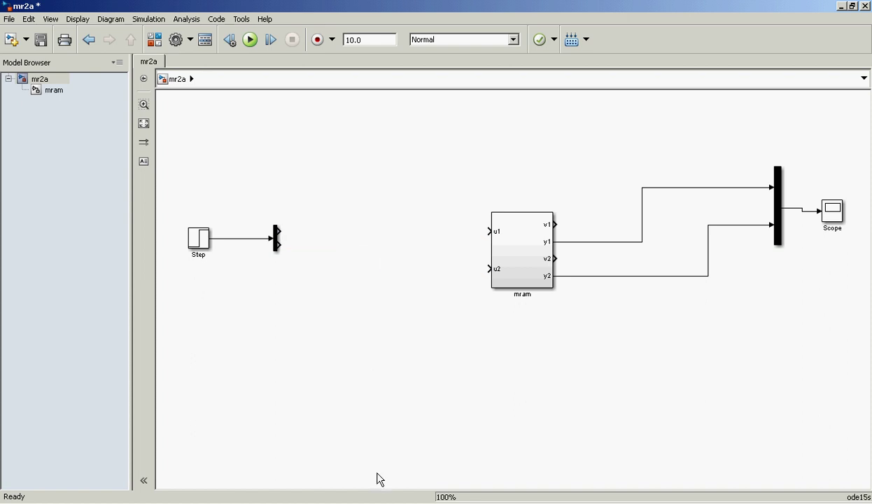
Step: Insert two Manual Switch blocks, wiring the Demux outputs to their upper inputs and their outputs to mram's u1 and u2
{"action": "key", "text": "ctrl+shift+l"}
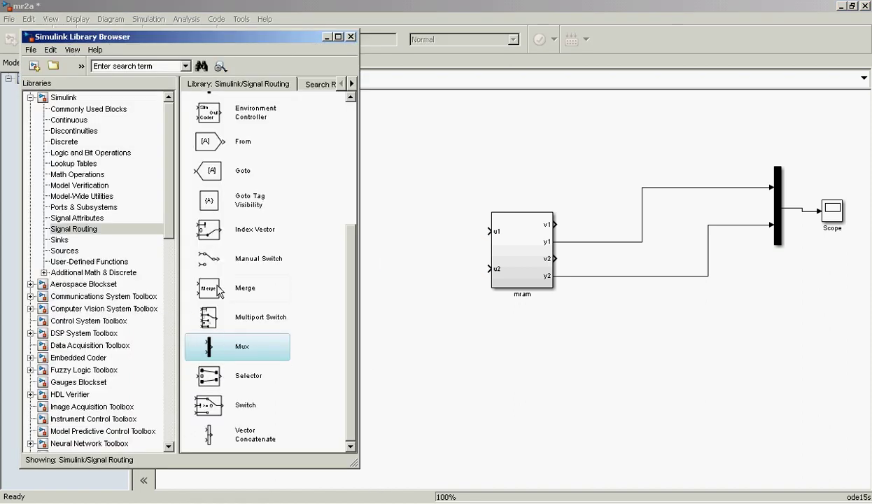
{"action": "left_click_drag", "start_coordinate": [210, 266], "coordinate": [401, 165]}
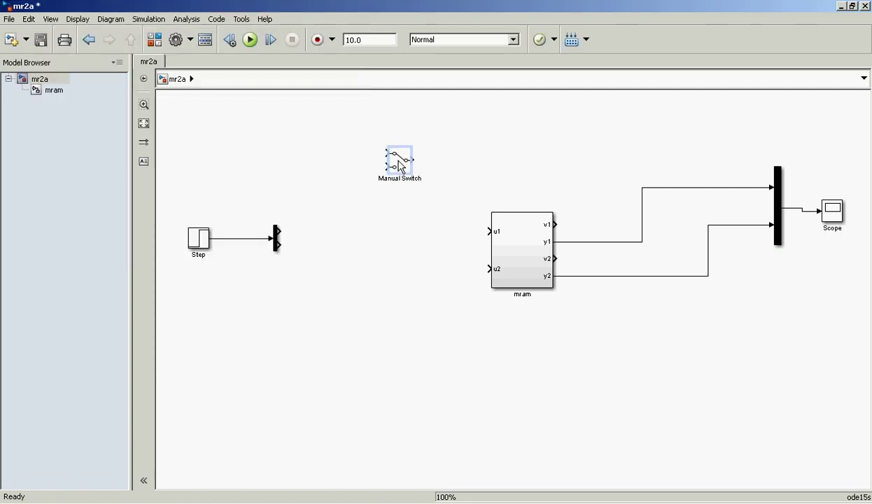
{"action": "left_click_drag", "start_coordinate": [401, 166], "coordinate": [399, 251]}
{"action": "left_click", "coordinate": [389, 155]}
{"action": "mouse_move", "coordinate": [386, 153]}
{"action": "left_mouse_down"}
{"action": "mouse_move", "coordinate": [278, 232]}
{"action": "mouse_move", "coordinate": [309, 245]}
{"action": "mouse_move", "coordinate": [386, 246]}
{"action": "left_mouse_up"}
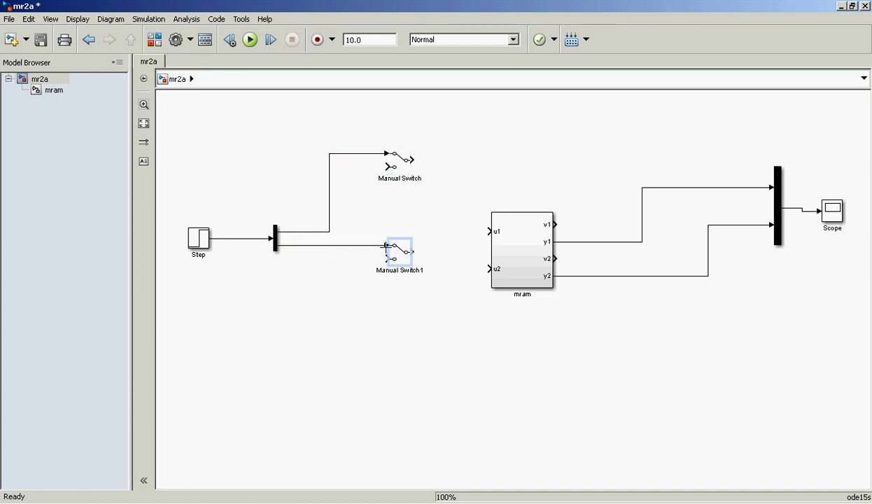
{"action": "left_click_drag", "start_coordinate": [412, 162], "coordinate": [489, 232]}
{"action": "left_click_drag", "start_coordinate": [413, 251], "coordinate": [489, 269]}
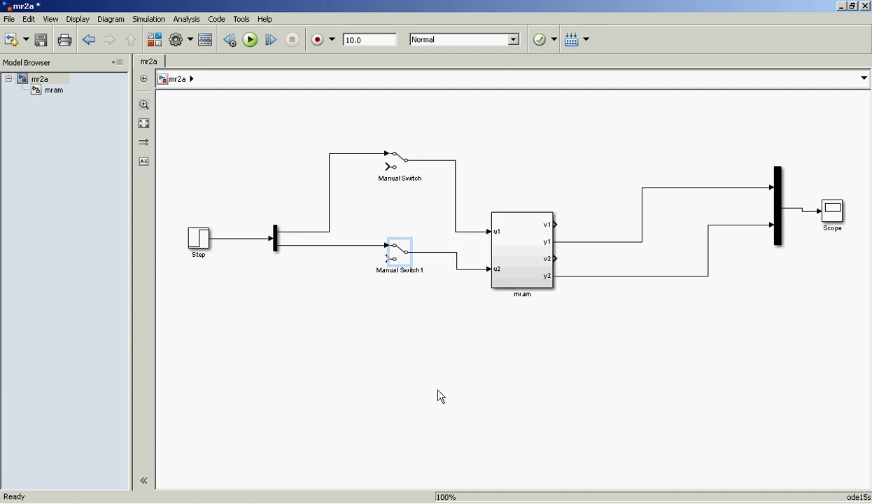
Step: Add an In1 input port and connect it to the lower input of the upper Manual Switch
{"action": "left_click", "coordinate": [176, 502]}
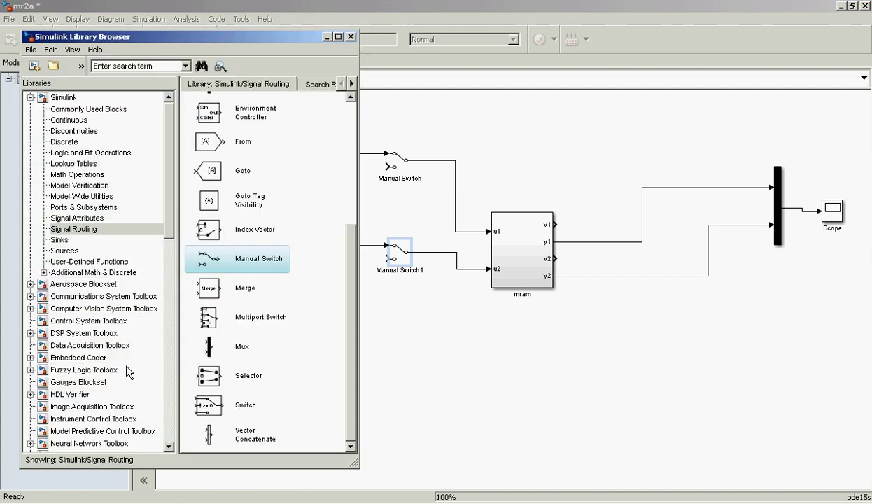
{"action": "left_click", "coordinate": [67, 250]}
{"action": "left_click_drag", "start_coordinate": [212, 434], "coordinate": [356, 294]}
{"action": "left_click", "coordinate": [374, 338]}
{"action": "left_click", "coordinate": [355, 181]}
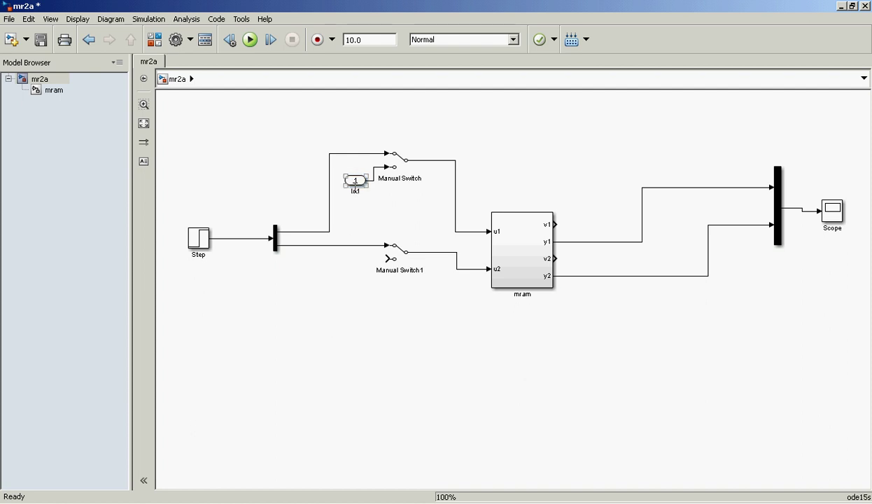
Step: Copy the In1 port as In2 and connect it to the lower input of Manual Switch1
{"action": "double_click", "coordinate": [356, 183]}
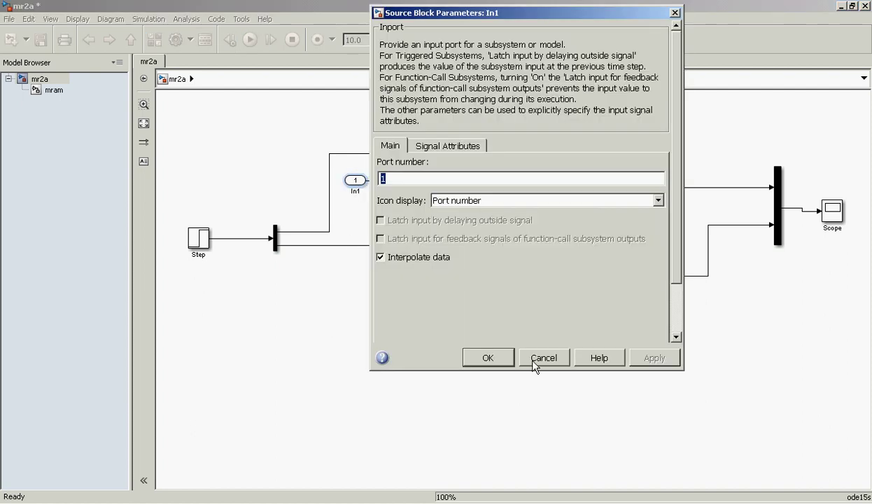
{"action": "key", "text": "Escape"}
{"action": "mouse_move", "coordinate": [355, 181]}
{"action": "left_mouse_down"}
{"action": "mouse_move", "coordinate": [345, 288]}
{"action": "mouse_move", "coordinate": [387, 259]}
{"action": "left_mouse_up"}
{"action": "left_click", "coordinate": [364, 303]}
{"action": "left_click", "coordinate": [432, 252]}
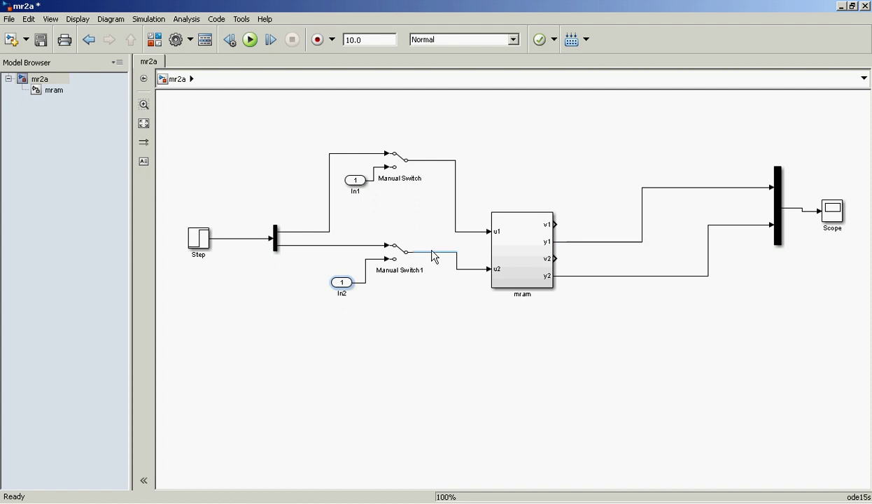
Step: Add three output ports, Out1 to Out3, connected to mram's v1, y1 and v2 outputs
{"action": "key", "text": "ctrl+shift+l"}
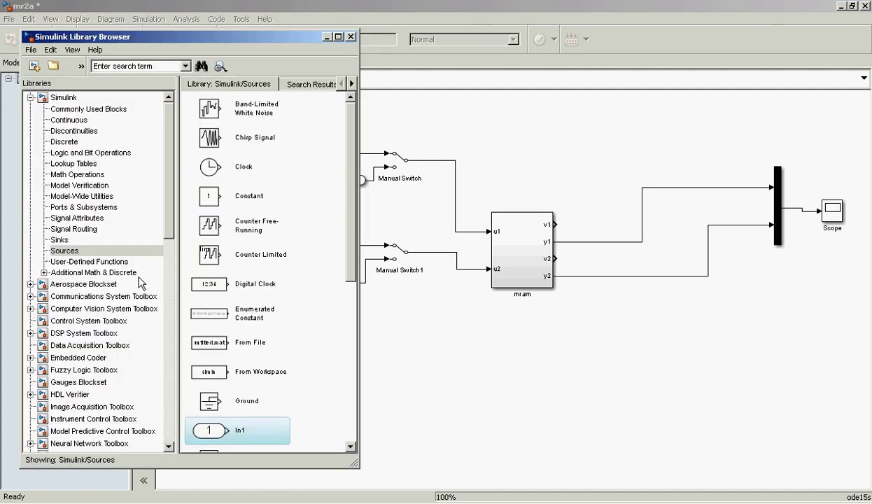
{"action": "left_click", "coordinate": [60, 240]}
{"action": "left_click_drag", "start_coordinate": [207, 168], "coordinate": [604, 224]}
{"action": "left_click_drag", "start_coordinate": [592, 194], "coordinate": [612, 265]}
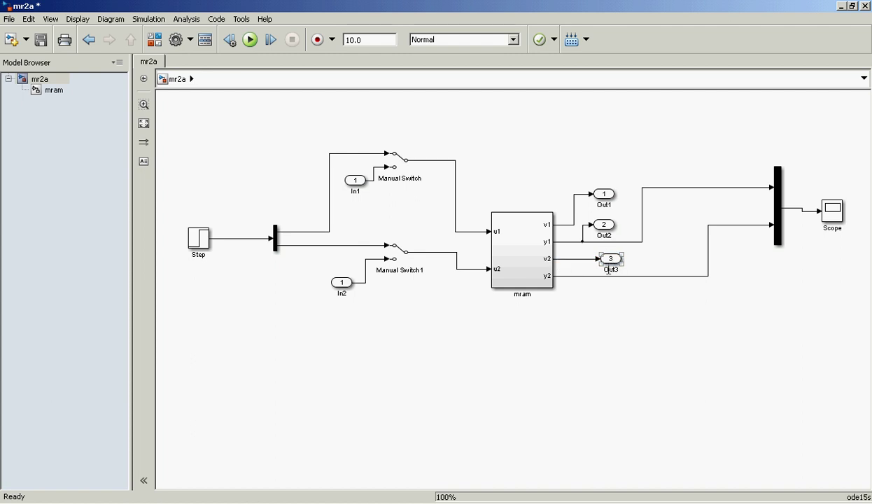
Step: Remove the output port on v2, and reconnect Out1 to the y1 line and Out2 to the y2 line
{"action": "left_click", "coordinate": [587, 271]}
{"action": "left_click", "coordinate": [588, 259]}
{"action": "key", "text": "Delete"}
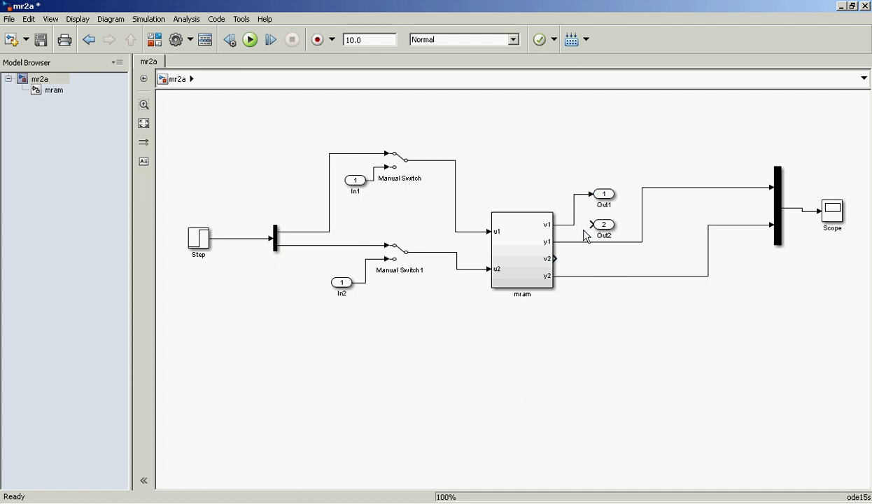
{"action": "mouse_move", "coordinate": [603, 225]}
{"action": "left_mouse_down"}
{"action": "mouse_move", "coordinate": [613, 318]}
{"action": "mouse_move", "coordinate": [589, 288]}
{"action": "mouse_move", "coordinate": [590, 274]}
{"action": "left_mouse_up"}
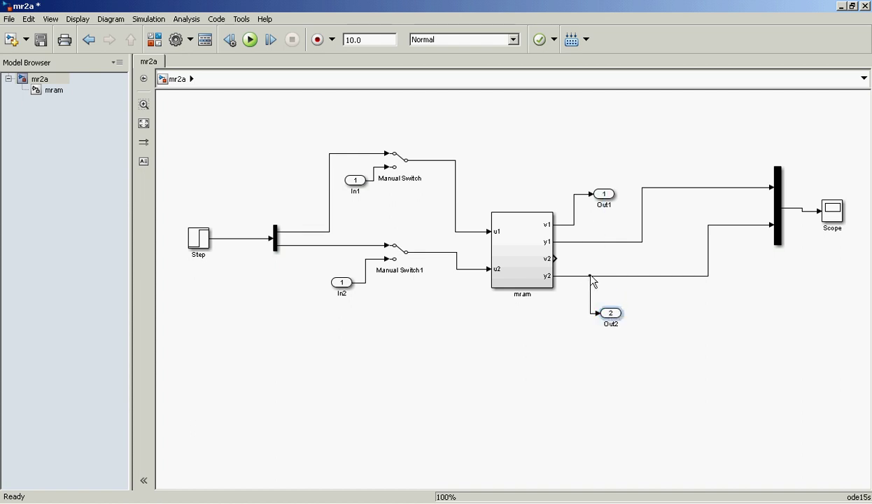
{"action": "left_click", "coordinate": [567, 224]}
{"action": "key", "text": "Delete"}
{"action": "left_click_drag", "start_coordinate": [602, 194], "coordinate": [585, 241]}
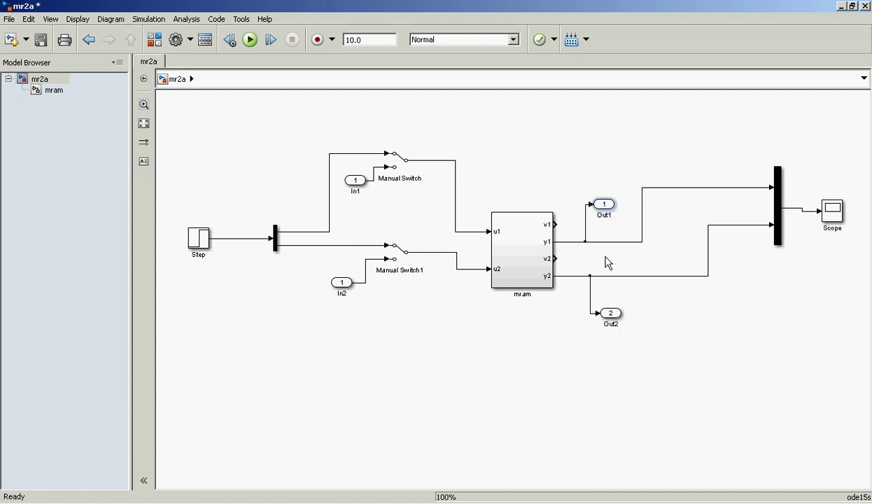
Step: Flip both manual switches to the In1 and In2 ports and save the mr2a model
{"action": "double_click", "coordinate": [403, 168]}
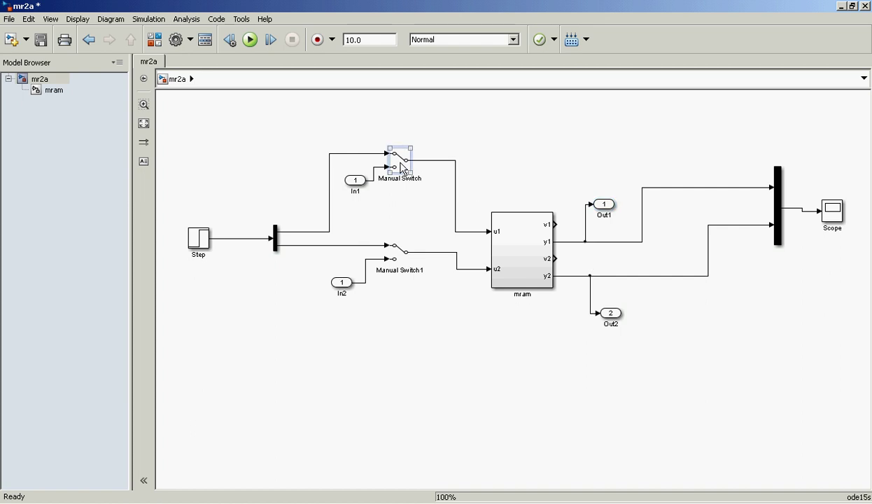
{"action": "double_click", "coordinate": [399, 251]}
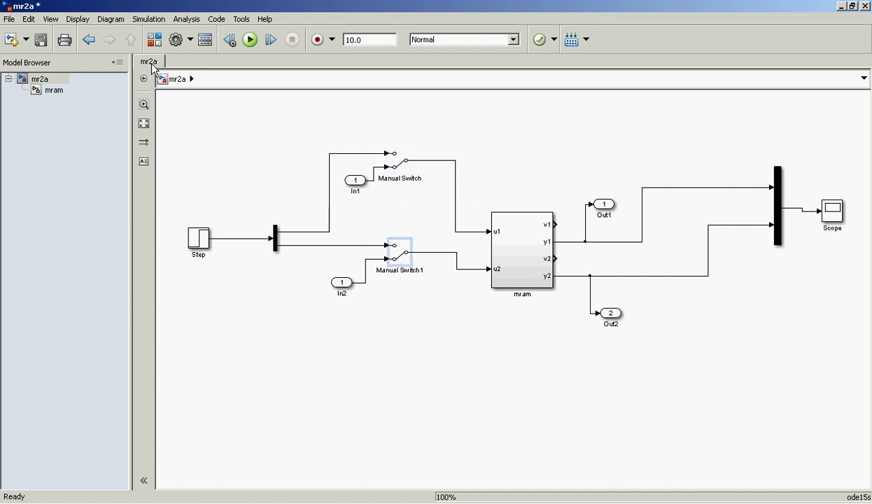
{"action": "left_click", "coordinate": [40, 39]}
Step: Linearize the mr2a model in the MATLAB Command Window with [A,B,C,D]=linmod('mr2a') and review the resulting matrices
{"action": "left_click", "coordinate": [125, 503]}
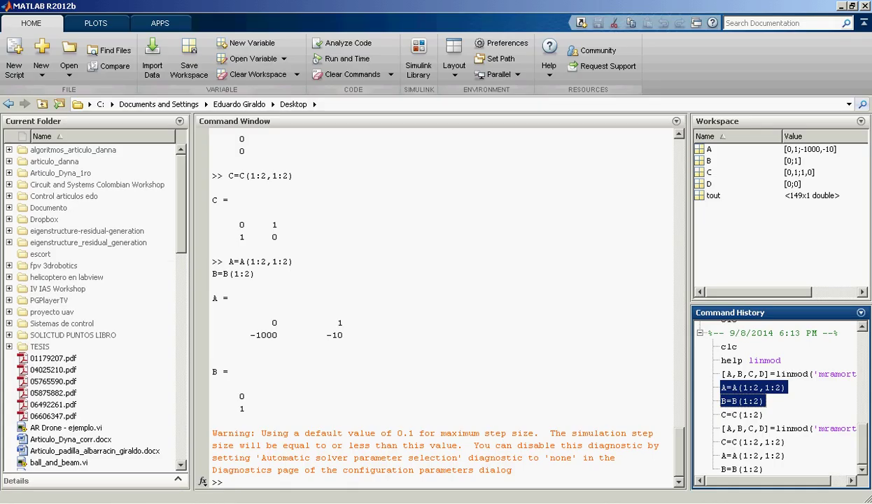
{"action": "left_click", "coordinate": [234, 485]}
{"action": "key", "text": "Up"}
{"action": "key", "text": "Up"}
{"action": "key", "text": "Up"}
{"action": "key", "text": "Up"}
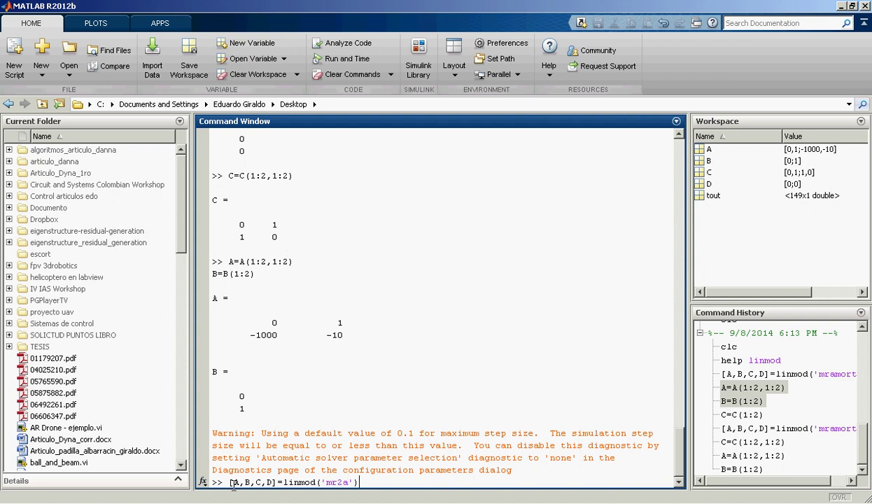
{"action": "key", "text": "Return"}
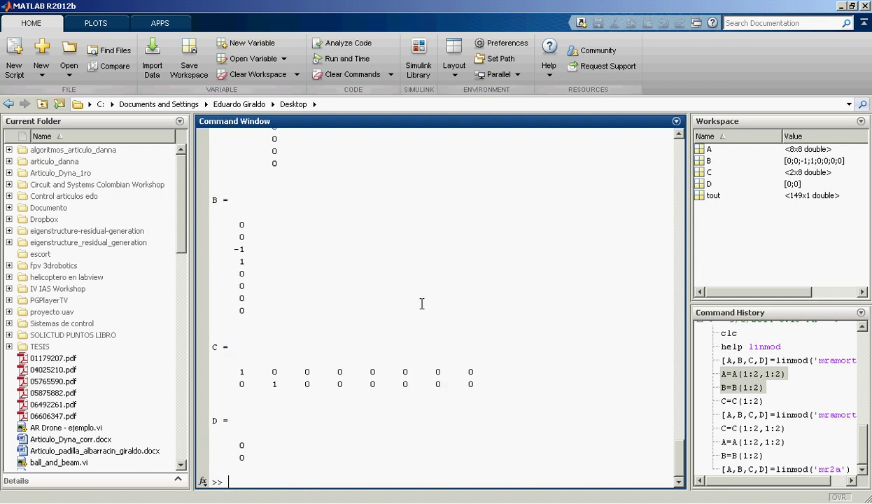
{"action": "scroll", "coordinate": [422, 304], "scroll_direction": "up", "scroll_amount": 7}
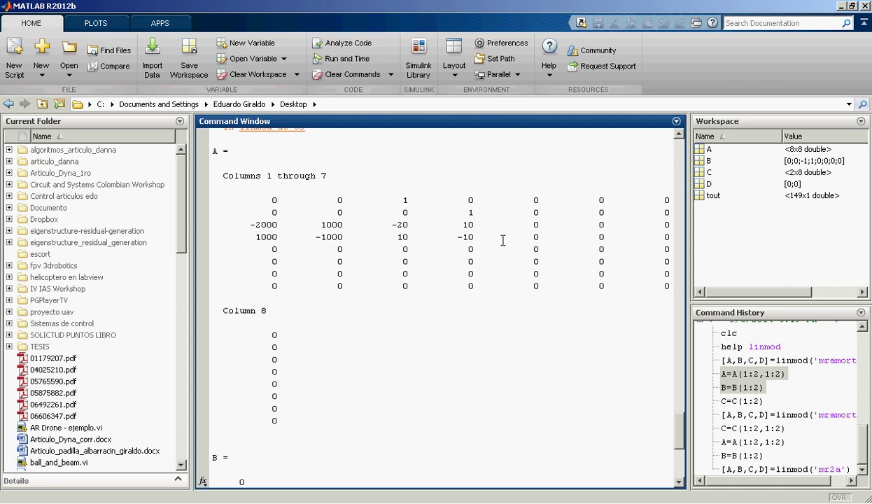
{"action": "left_click_drag", "start_coordinate": [681, 435], "coordinate": [681, 469]}
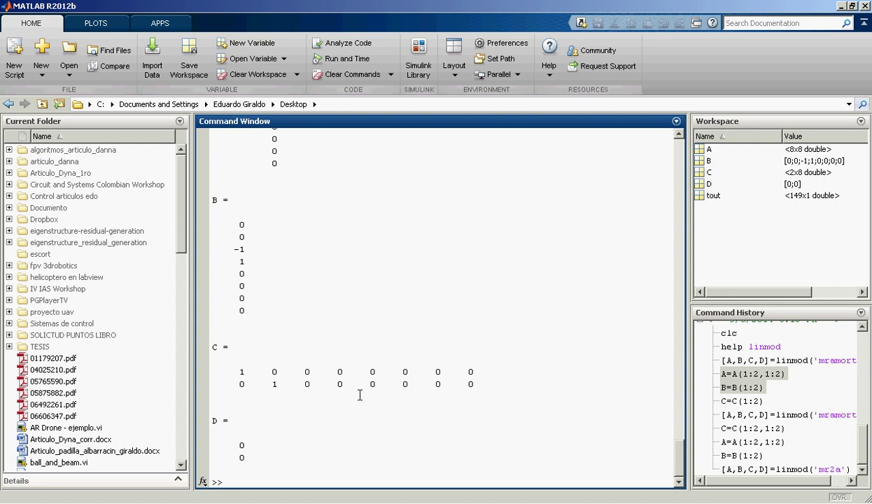
Step: Reduce the state matrix to its first four rows and columns with A=A(1:4,1:4)
{"action": "type", "text": "A"}
{"action": "key", "text": "Up"}
{"action": "key", "text": "Left"}
{"action": "key", "text": "Left"}
{"action": "key", "text": "Left"}
{"action": "key", "text": "Left"}
{"action": "key", "text": "Left"}
{"action": "key", "text": "Right"}
{"action": "key", "text": "Right"}
{"action": "key", "text": "Right"}
{"action": "key", "text": "Right"}
{"action": "key", "text": "BackSpace"}
{"action": "type", "text": "4"}
{"action": "key", "text": "Return"}
Step: Reduce the input matrix to its first four entries with B=B(1:4)
{"action": "key", "text": "Up"}
{"action": "key", "text": "Escape"}
{"action": "type", "text": "B"}
{"action": "key", "text": "Up"}
{"action": "key", "text": "Left"}
{"action": "key", "text": "BackSpace"}
{"action": "type", "text": "4"}
{"action": "key", "text": "Return"}
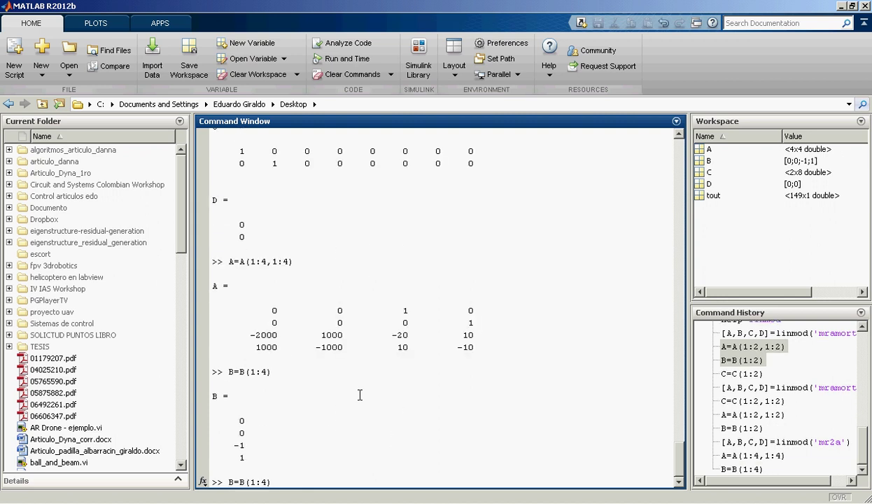
Step: Try to reduce the output matrix with C=C(1:4,1:2)
{"action": "key", "text": "Escape"}
{"action": "type", "text": "C"}
{"action": "key", "text": "Up"}
{"action": "key", "text": "Left"}
{"action": "key", "text": "Left"}
{"action": "key", "text": "Left"}
{"action": "key", "text": "Left"}
{"action": "key", "text": "Left"}
{"action": "key", "text": "BackSpace"}
{"action": "type", "text": "4"}
{"action": "key", "text": "Return"}
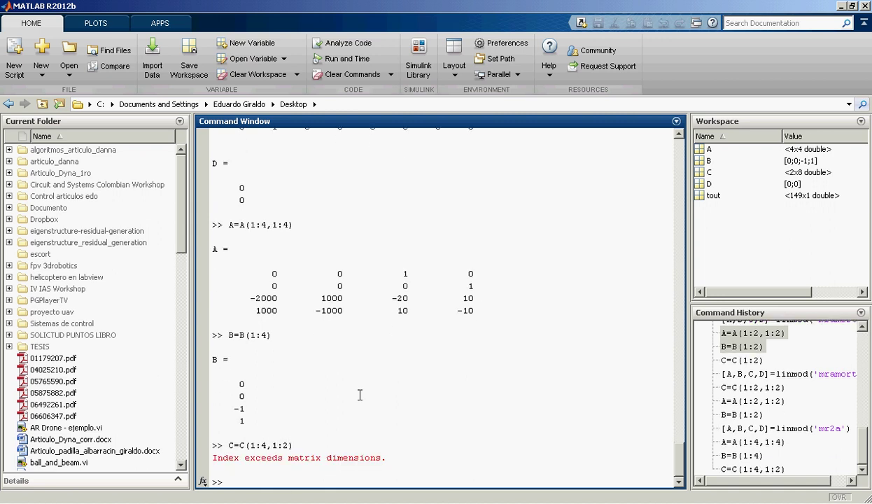
Step: Reduce the output matrix to two rows and four columns with C=C(1:2,1:4)
{"action": "scroll", "coordinate": [360, 396], "scroll_direction": "up", "scroll_amount": 1}
{"action": "scroll", "coordinate": [360, 396], "scroll_direction": "down", "scroll_amount": 1}
{"action": "key", "text": "Up"}
{"action": "key", "text": "Left"}
{"action": "key", "text": "Left"}
{"action": "key", "text": "Left"}
{"action": "key", "text": "Left"}
{"action": "key", "text": "Left"}
{"action": "key", "text": "Right"}
{"action": "key", "text": "Right"}
{"action": "key", "text": "Right"}
{"action": "key", "text": "Right"}
{"action": "key", "text": "BackSpace"}
{"action": "type", "text": "4"}
{"action": "key", "text": "Return"}
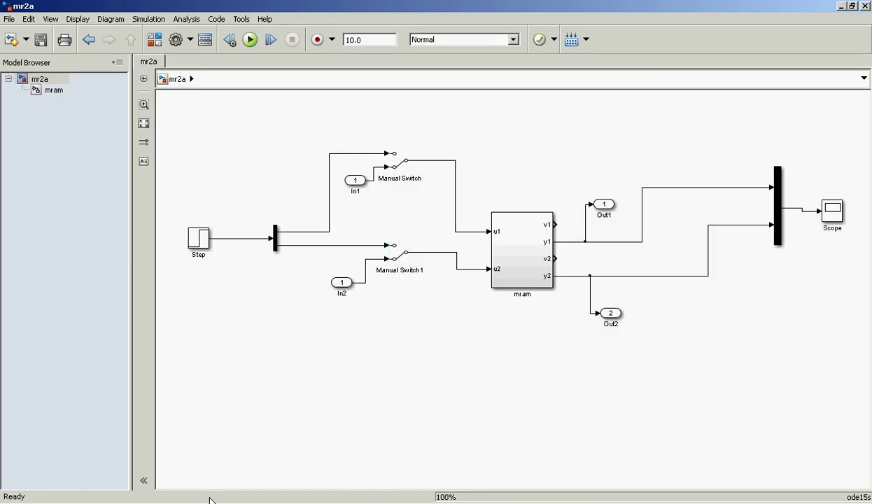
Step: Switch to the mr2a model, add a State-Space block from the Continuous library below mram, and feed it from the Step line
{"action": "left_click", "coordinate": [185, 503]}
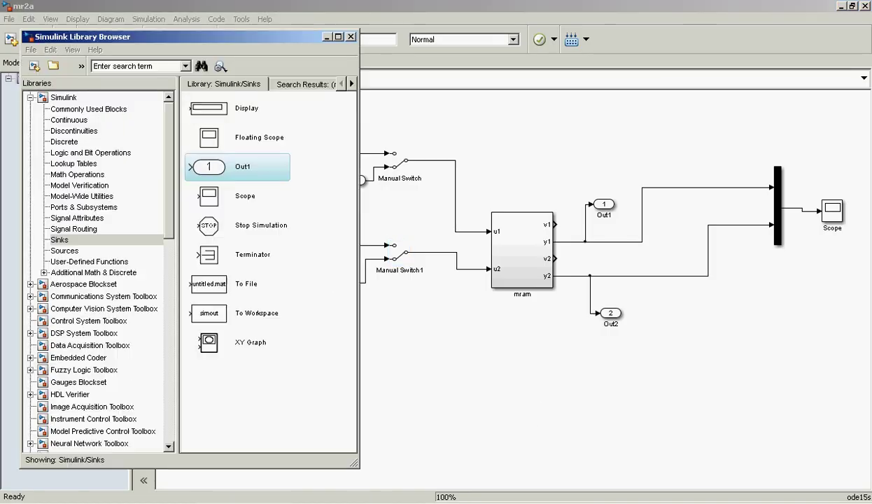
{"action": "left_click", "coordinate": [75, 175]}
{"action": "left_click", "coordinate": [77, 120]}
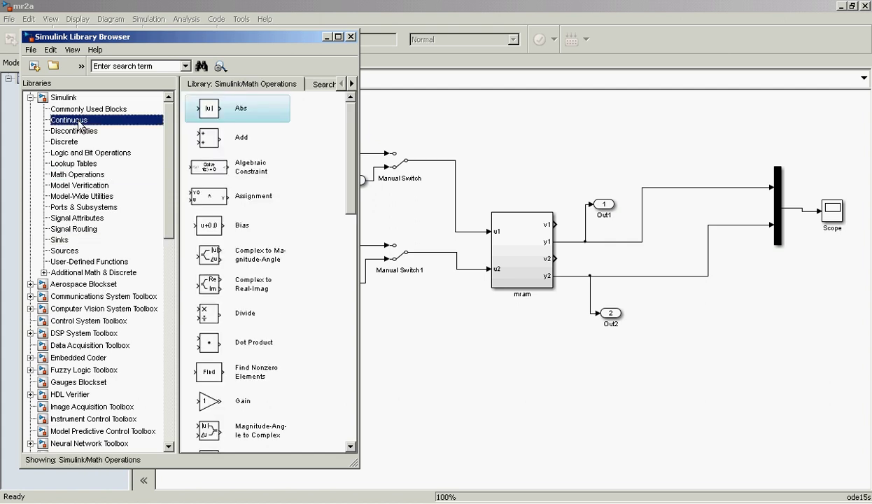
{"action": "left_click", "coordinate": [215, 317]}
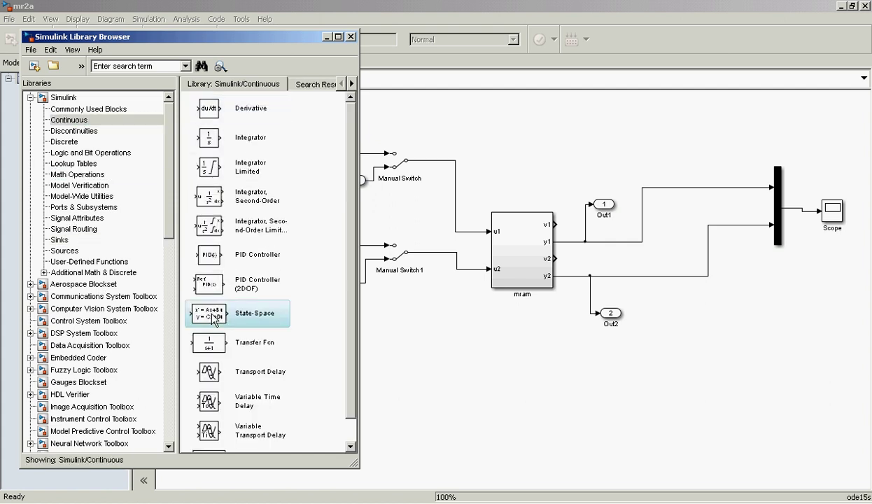
{"action": "left_click_drag", "start_coordinate": [215, 317], "coordinate": [243, 239]}
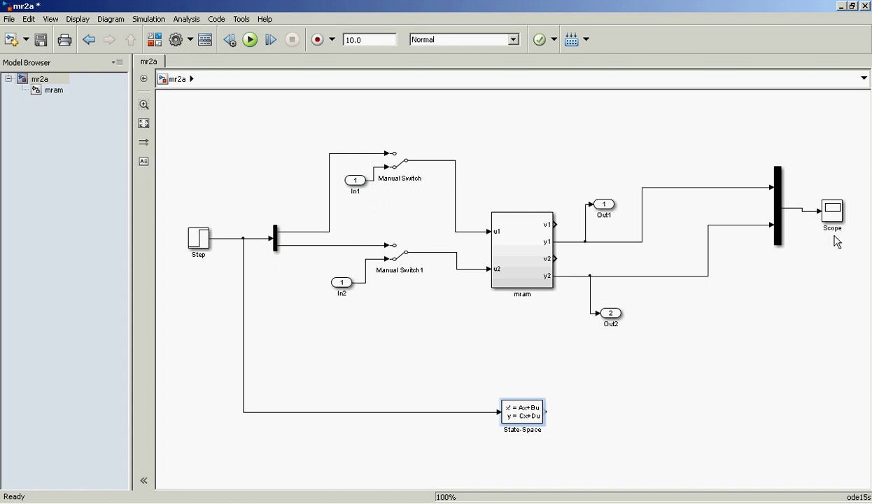
Step: Copy the Scope as Scope1, connect it to the State-Space output, and try to simulate the model
{"action": "left_click_drag", "start_coordinate": [836, 221], "coordinate": [737, 422]}
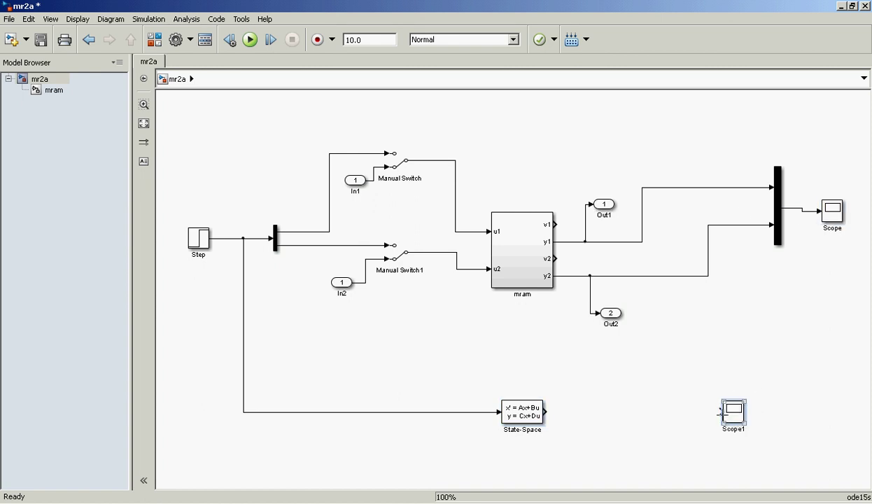
{"action": "left_click_drag", "start_coordinate": [685, 412], "coordinate": [545, 412]}
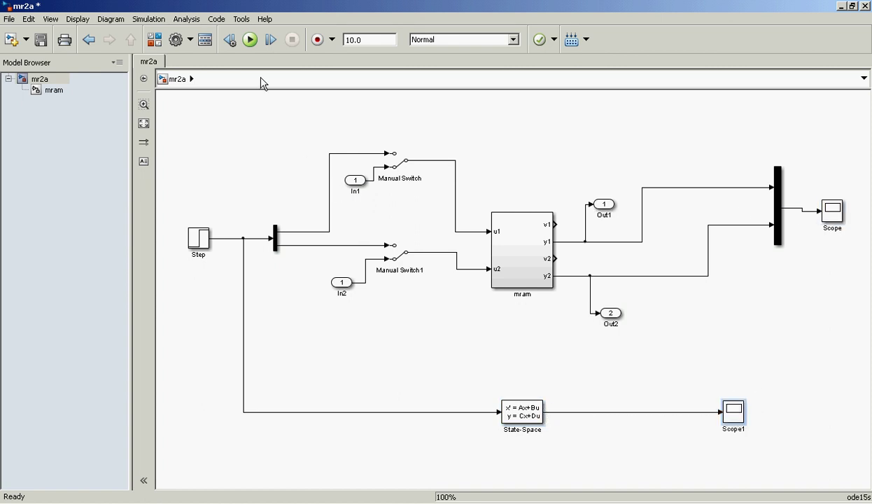
{"action": "left_click", "coordinate": [251, 42]}
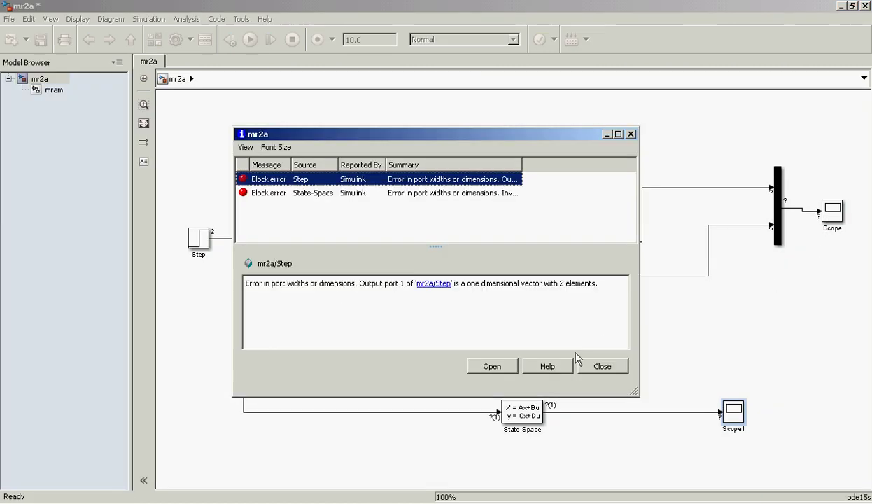
{"action": "left_click", "coordinate": [602, 367]}
Step: Set the State-Space block's matrix parameters to the workspace variables A, B, C and D
{"action": "left_click", "coordinate": [544, 460]}
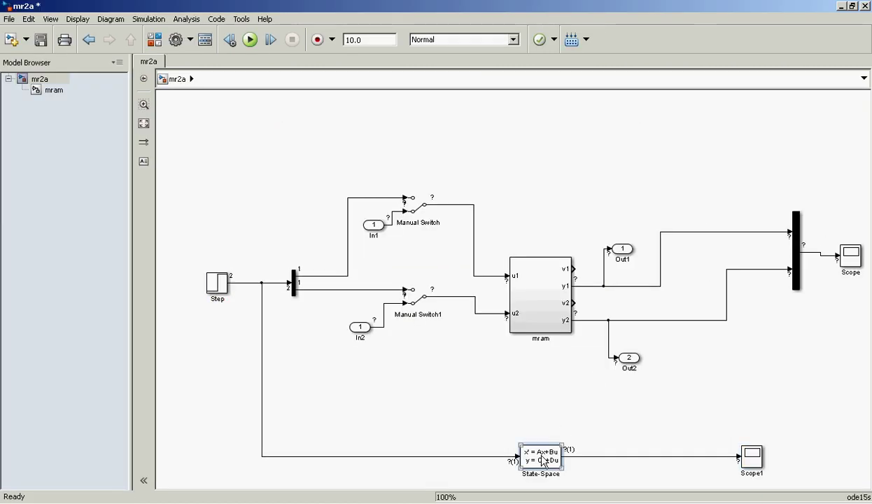
{"action": "double_click", "coordinate": [544, 460]}
{"action": "type", "text": "A"}
{"action": "key", "text": "Tab"}
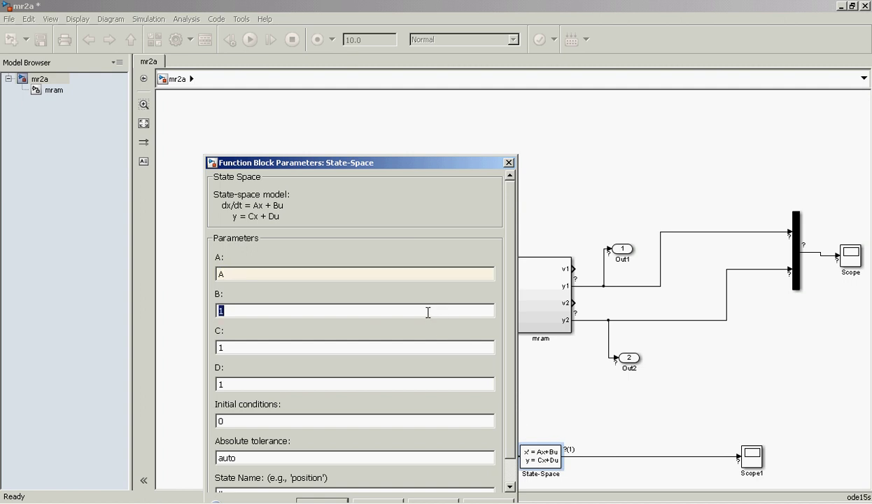
{"action": "type", "text": "B"}
{"action": "key", "text": "Tab"}
{"action": "type", "text": "C"}
{"action": "key", "text": "Tab"}
{"action": "type", "text": "D"}
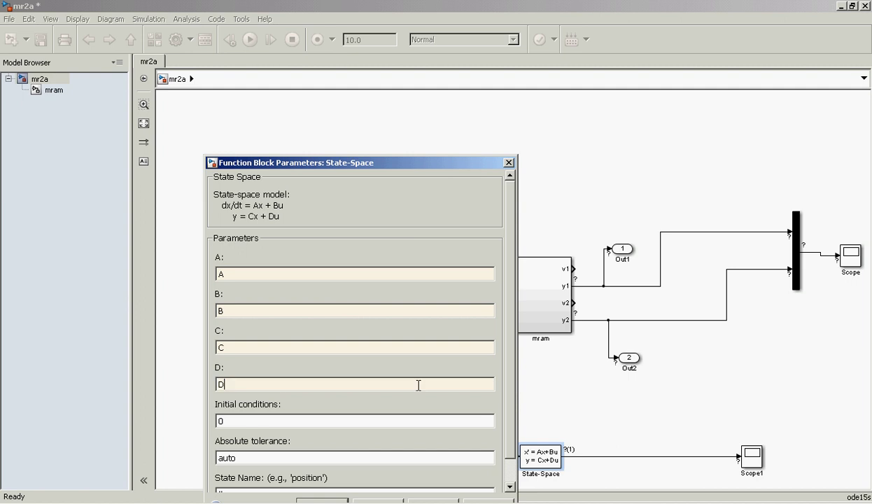
{"action": "left_click", "coordinate": [342, 498]}
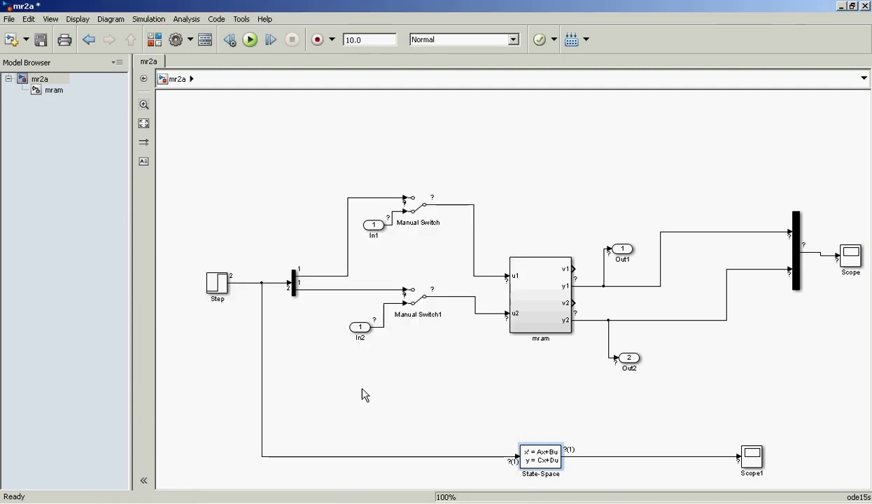
Step: Try to simulate mr2a again and check the State-Space block's parameters without changing them
{"action": "left_click", "coordinate": [252, 39]}
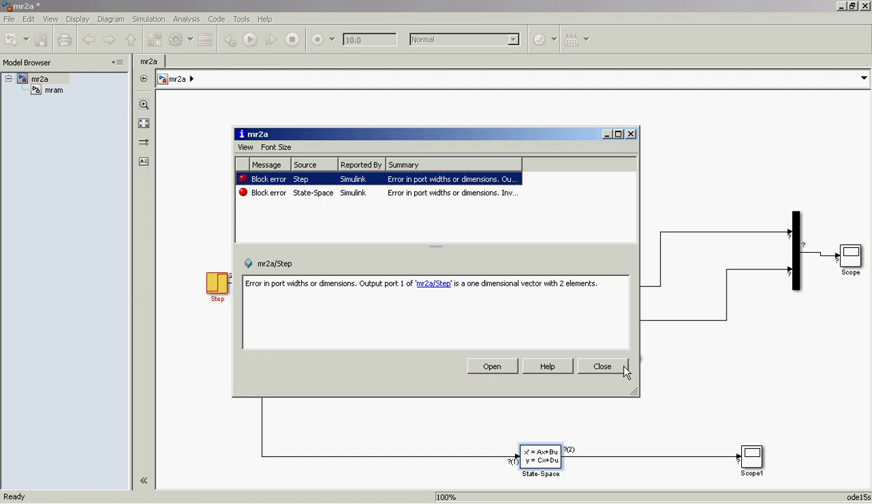
{"action": "left_click", "coordinate": [602, 366]}
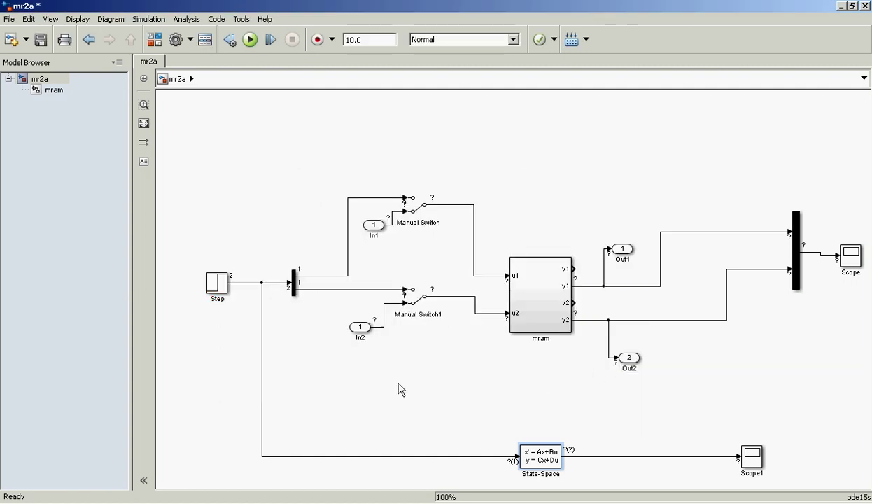
{"action": "left_click", "coordinate": [541, 460]}
{"action": "double_click", "coordinate": [541, 460]}
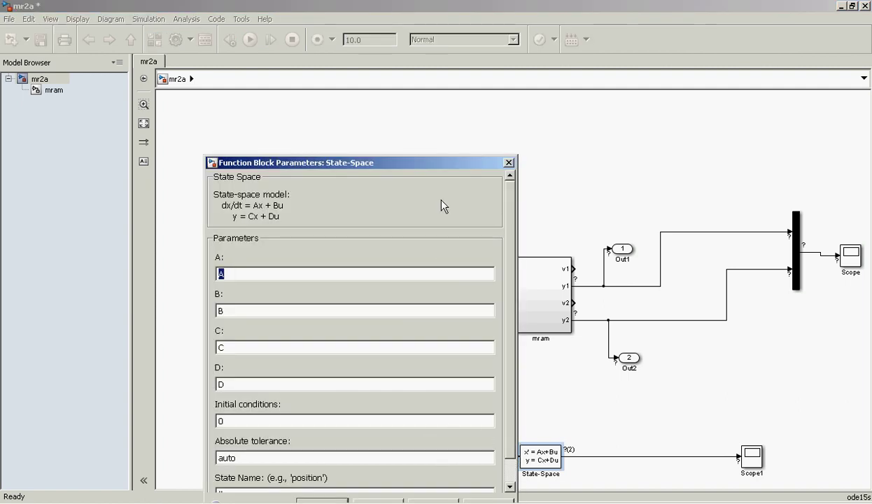
{"action": "left_click_drag", "start_coordinate": [436, 158], "coordinate": [439, 128]}
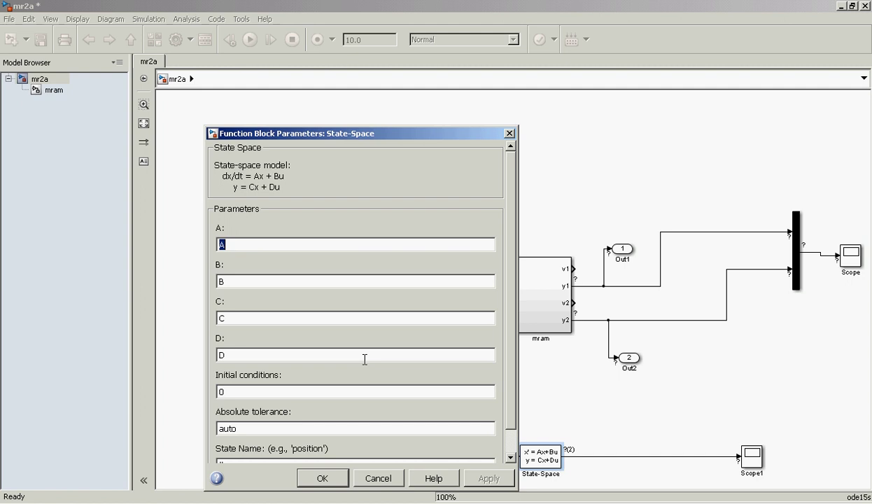
{"action": "left_click", "coordinate": [378, 476]}
Step: Display the A and B matrices in the MATLAB Command Window and compare them with the earlier linmod output
{"action": "key", "text": "ctrl+shift+l"}
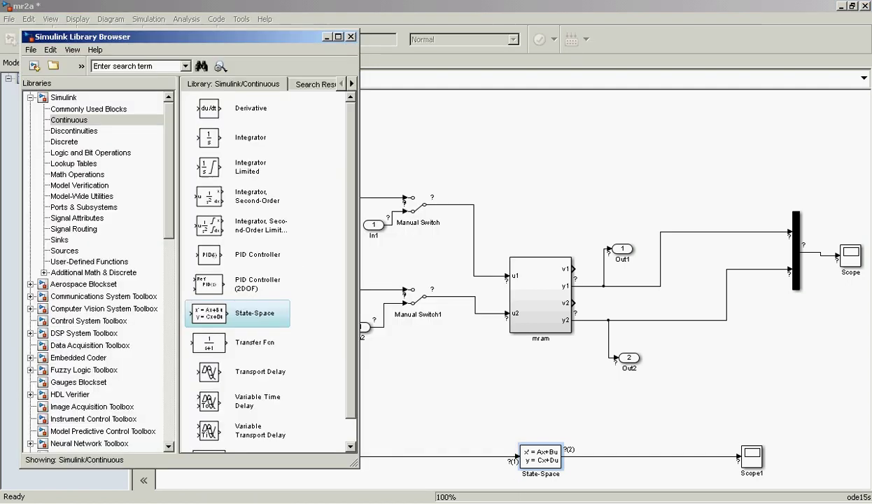
{"action": "key", "text": "alt+Tab"}
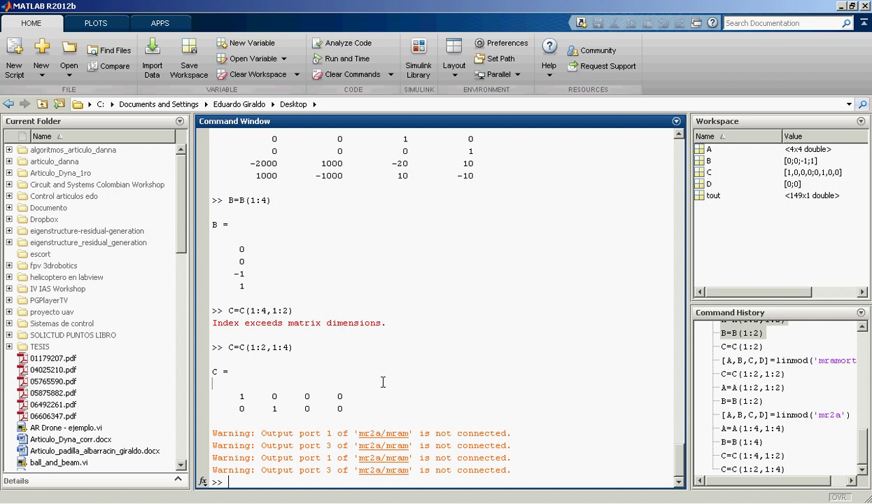
{"action": "type", "text": "A"}
{"action": "key", "text": "Return"}
{"action": "type", "text": "B"}
{"action": "key", "text": "Return"}
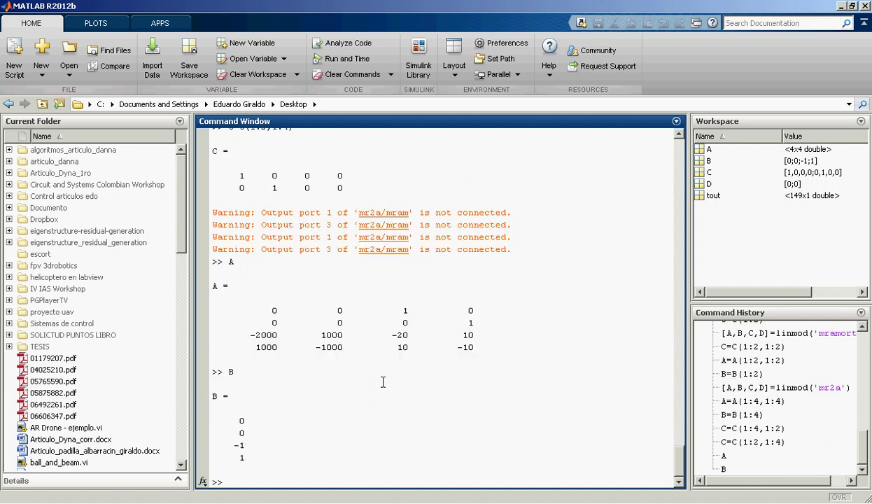
{"action": "scroll", "coordinate": [383, 382], "scroll_direction": "up", "scroll_amount": 15}
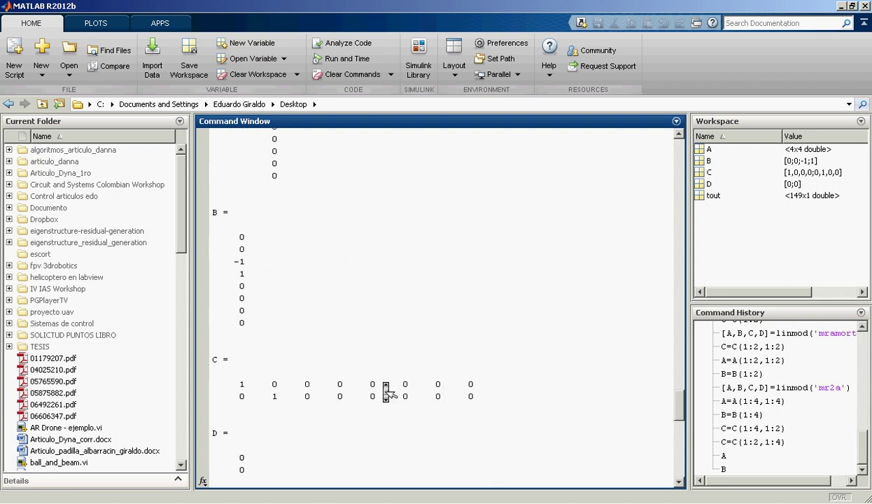
{"action": "scroll", "coordinate": [385, 392], "scroll_direction": "down", "scroll_amount": 10}
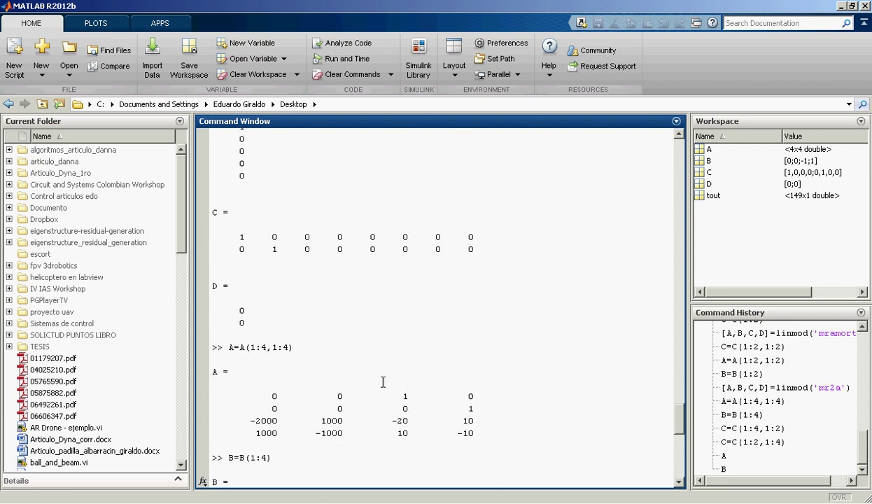
{"action": "scroll", "coordinate": [383, 381], "scroll_direction": "down", "scroll_amount": 9}
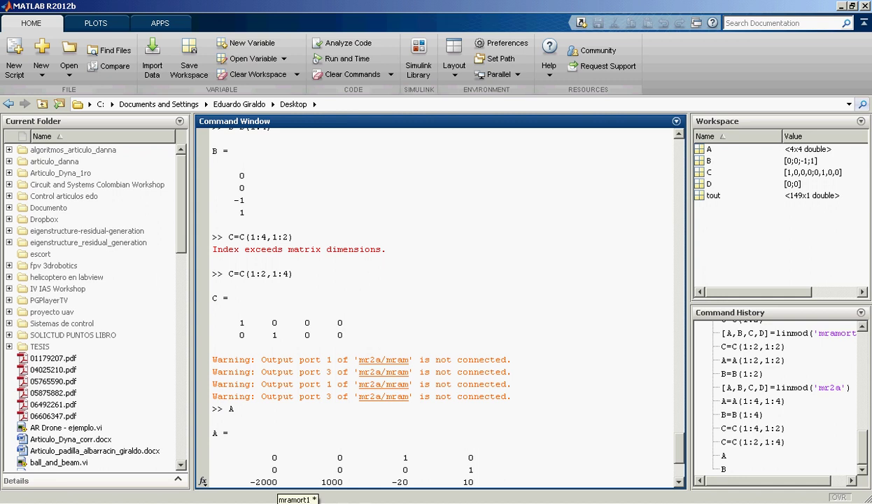
Step: Check the mr2a diagram, then try to linearize it again with [A,B,C,D]=linmod('mr2a')
{"action": "left_click", "coordinate": [280, 502]}
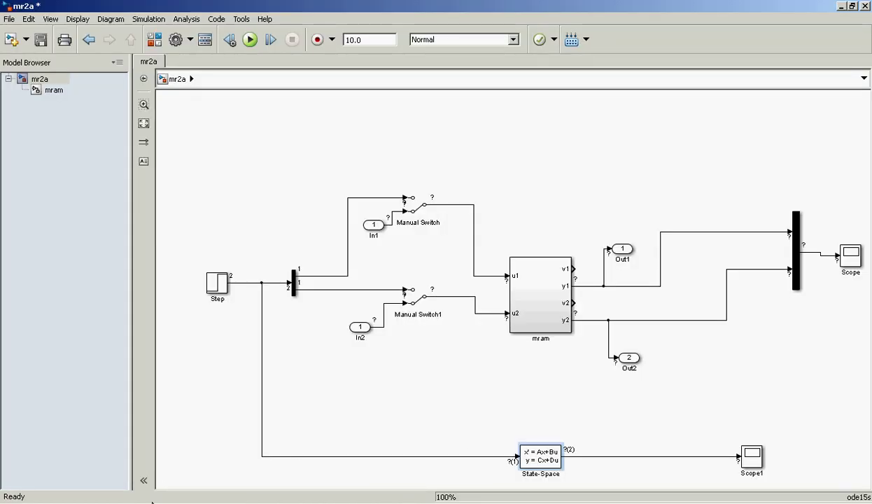
{"action": "left_click", "coordinate": [145, 501]}
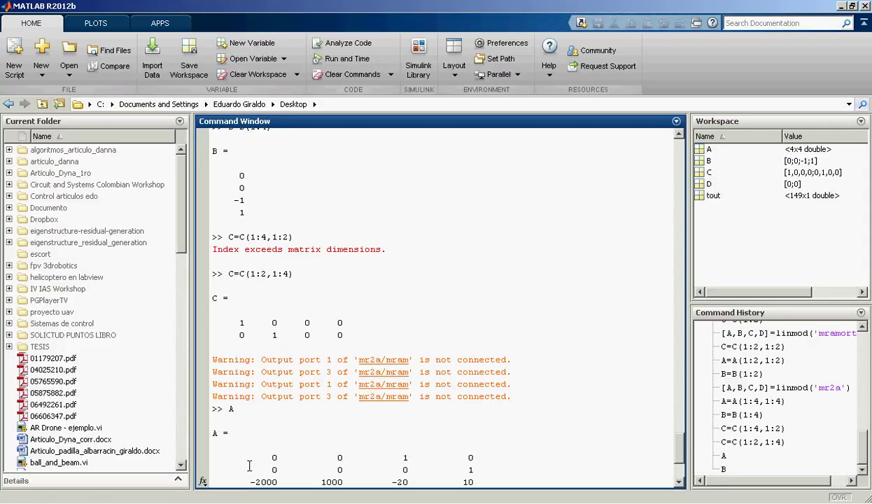
{"action": "type", "text": "B"}
{"action": "key", "text": "Up"}
{"action": "key", "text": "Up"}
{"action": "key", "text": "Up"}
{"action": "key", "text": "Up"}
{"action": "key", "text": "Up"}
{"action": "key", "text": "Up"}
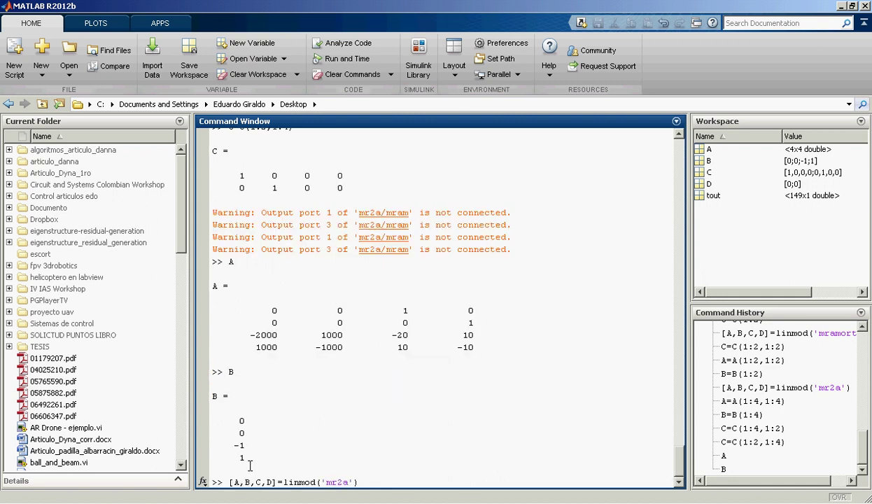
{"action": "key", "text": "Return"}
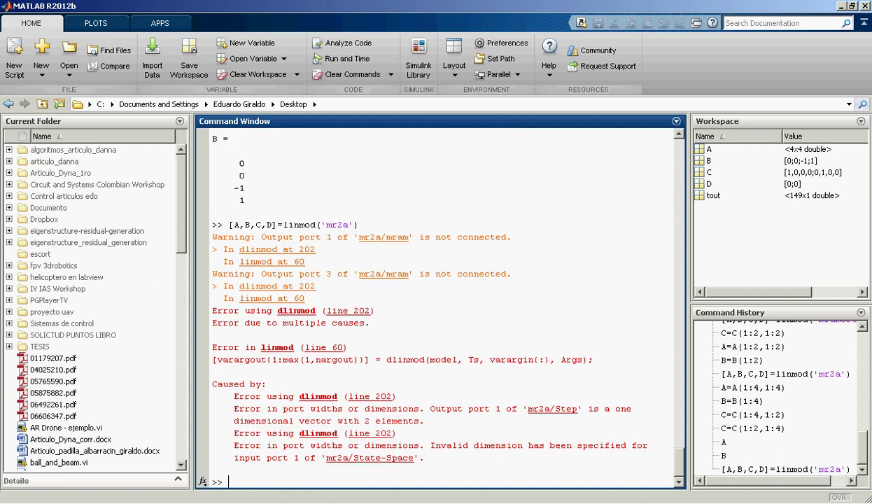
Step: Delete the State-Space block from mr2a together with its input and output lines
{"action": "key", "text": "alt+Tab"}
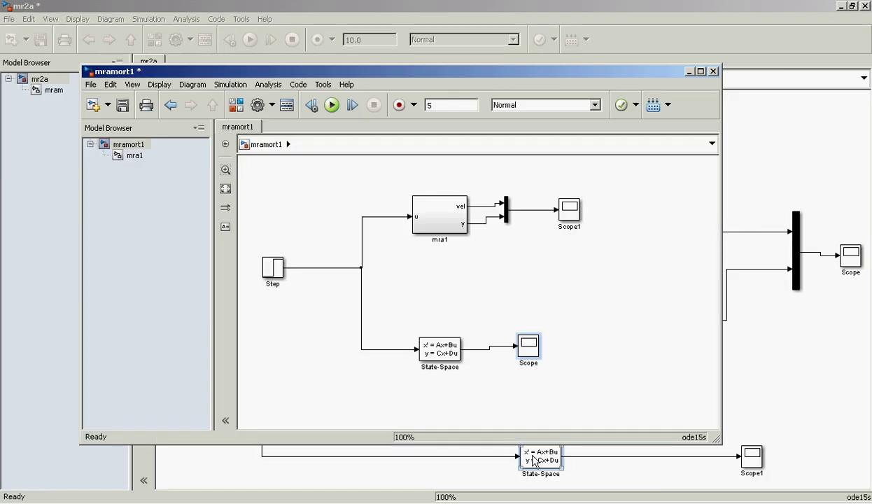
{"action": "left_click", "coordinate": [525, 455]}
{"action": "left_click_drag", "start_coordinate": [603, 480], "coordinate": [471, 439]}
{"action": "key", "text": "Delete"}
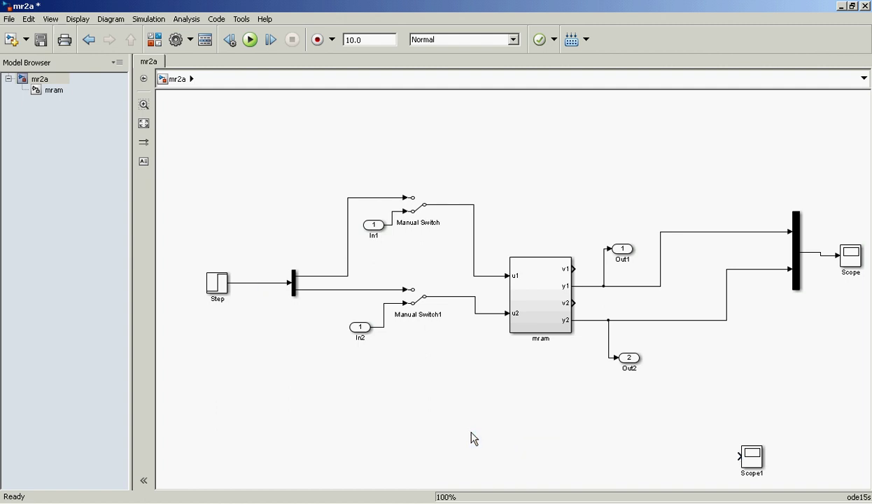
Step: Delete the unconnected Scope1 block from mr2a, save the model and linearize it again with [A,B,C,D]=linmod('mr2a')
{"action": "left_click", "coordinate": [750, 456]}
{"action": "key", "text": "Delete"}
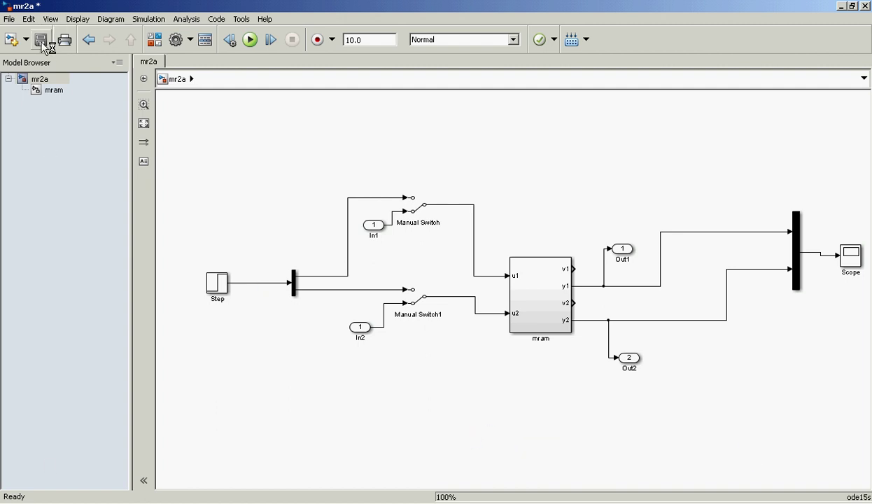
{"action": "left_click", "coordinate": [98, 503]}
{"action": "key", "text": "Up"}
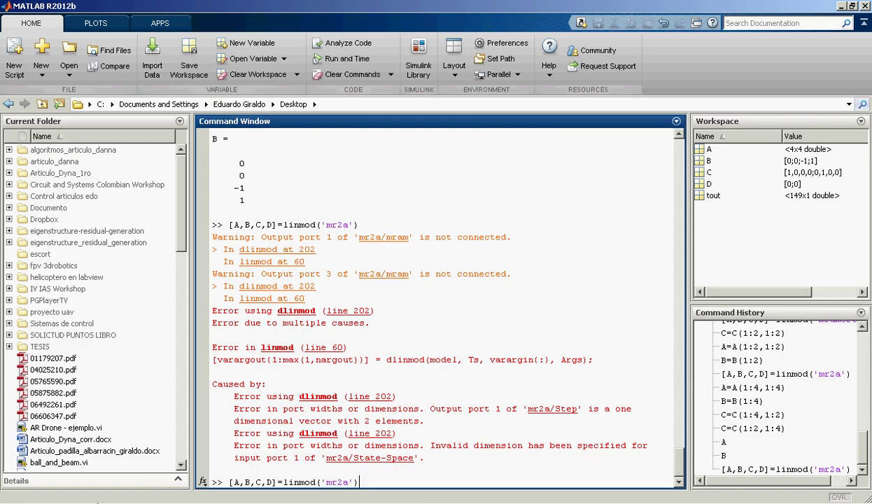
{"action": "key", "text": "Return"}
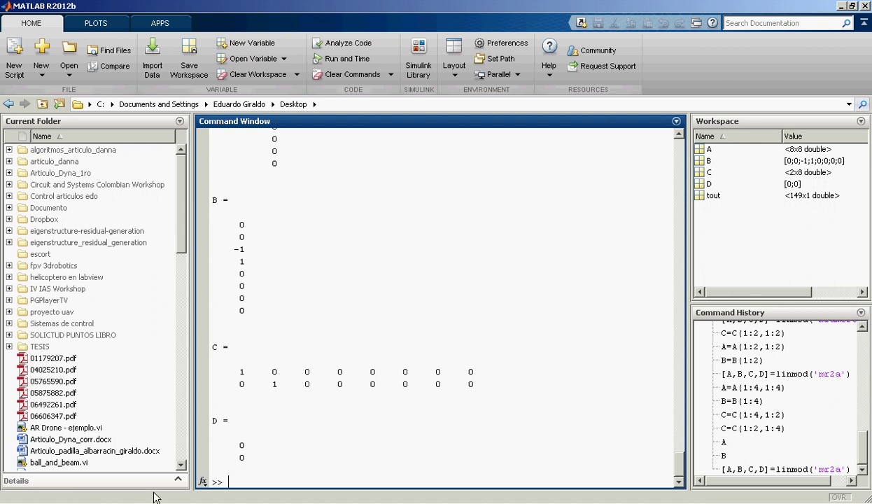
Step: Review the A, B, C and D matrices from linmod and compare them with the contents of the mram subsystem
{"action": "scroll", "coordinate": [302, 465], "scroll_direction": "up", "scroll_amount": 9}
{"action": "scroll", "coordinate": [306, 474], "scroll_direction": "down", "scroll_amount": 6}
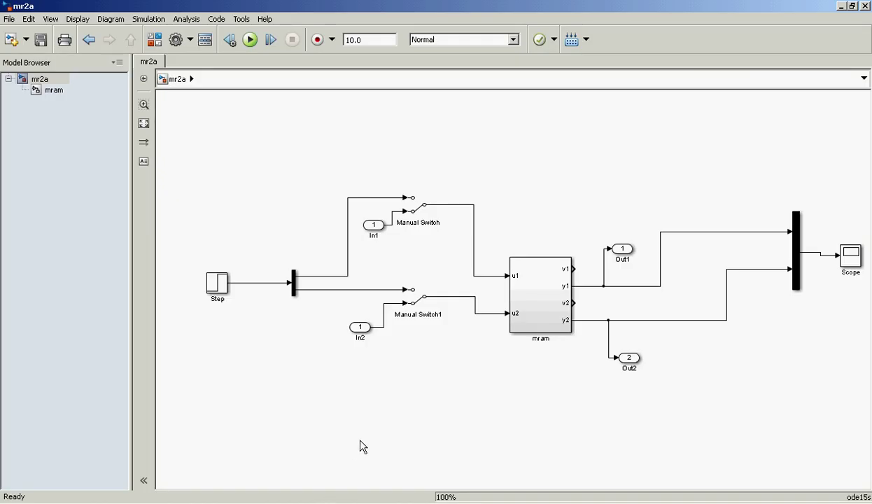
{"action": "left_click", "coordinate": [531, 301]}
{"action": "double_click", "coordinate": [531, 302]}
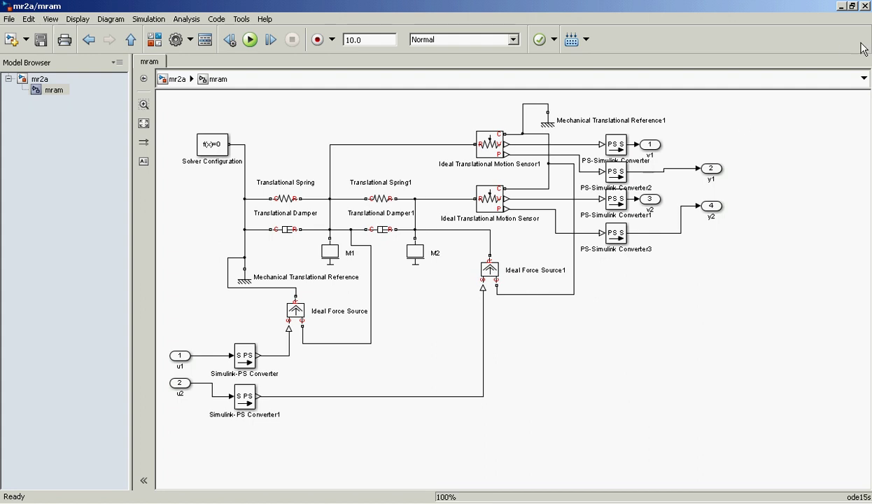
{"action": "left_click", "coordinate": [842, 6]}
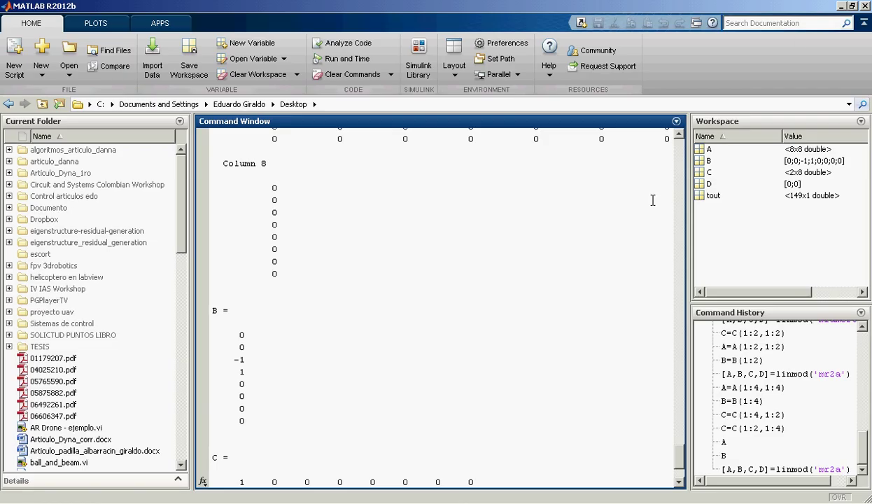
{"action": "left_click_drag", "start_coordinate": [681, 455], "coordinate": [677, 480]}
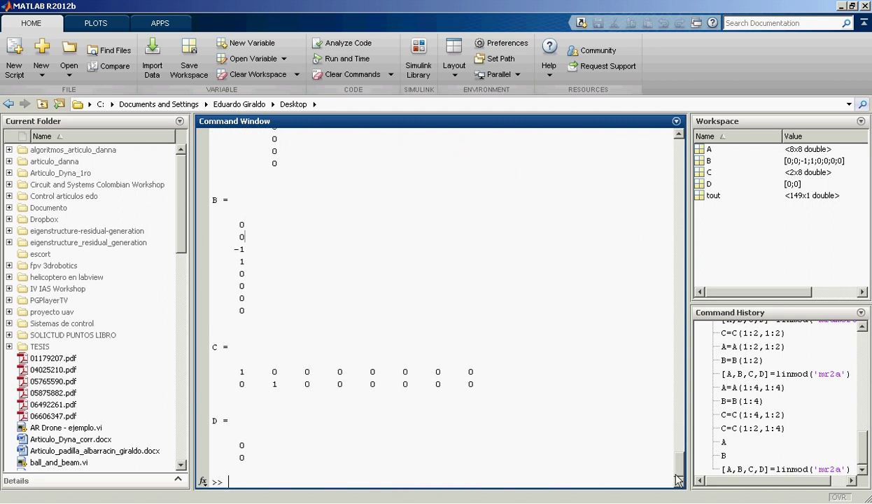
Step: Display the linmod help text in the Command Window and read its syntax variants and PARA options
{"action": "type", "text": "help linmod"}
{"action": "key", "text": "Return"}
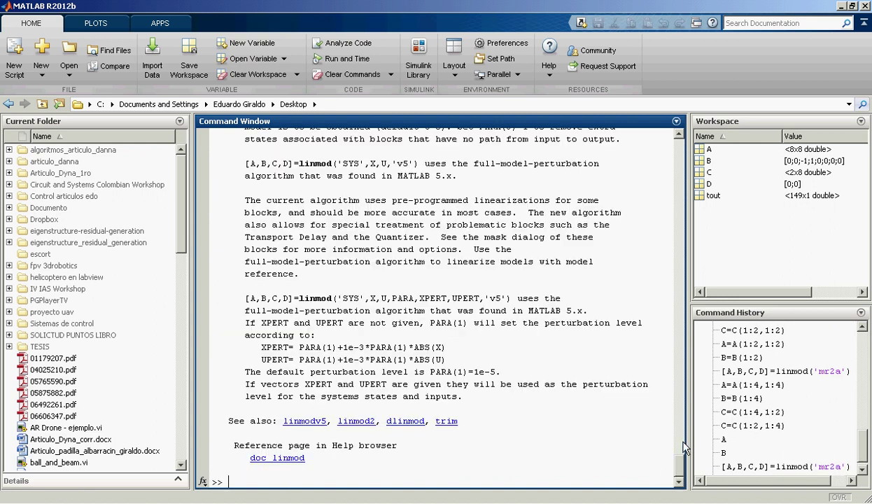
{"action": "left_click_drag", "start_coordinate": [682, 465], "coordinate": [682, 451]}
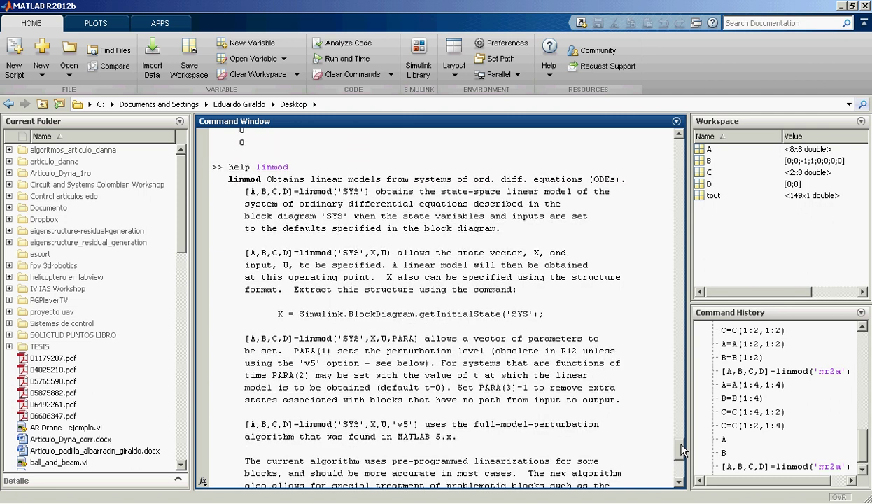
{"action": "left_click_drag", "start_coordinate": [683, 451], "coordinate": [683, 451]}
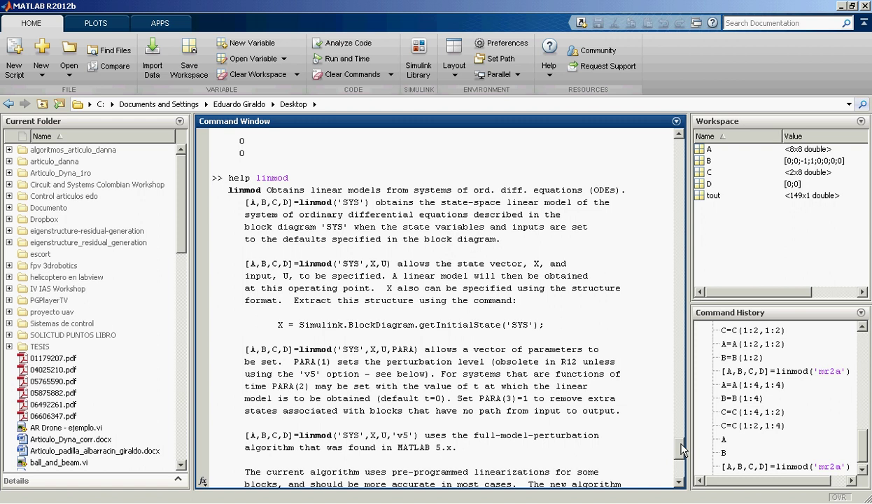
{"action": "left_click_drag", "start_coordinate": [682, 451], "coordinate": [683, 450]}
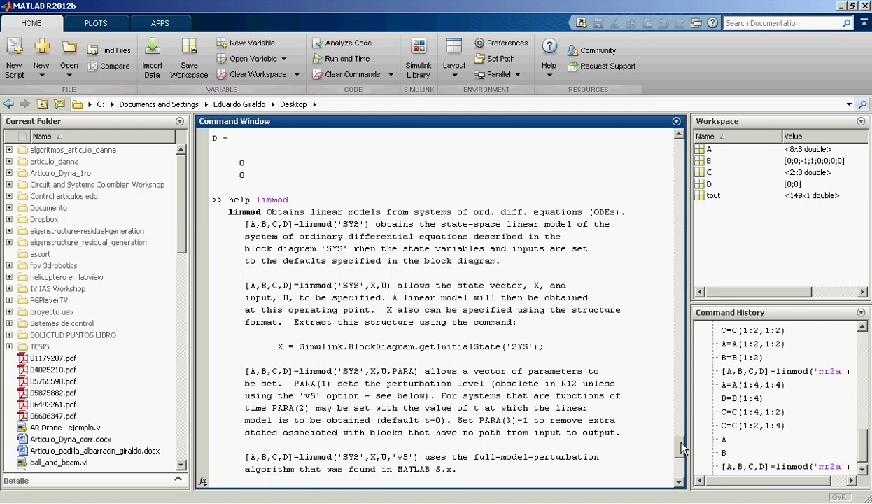
{"action": "left_click_drag", "start_coordinate": [682, 448], "coordinate": [682, 459]}
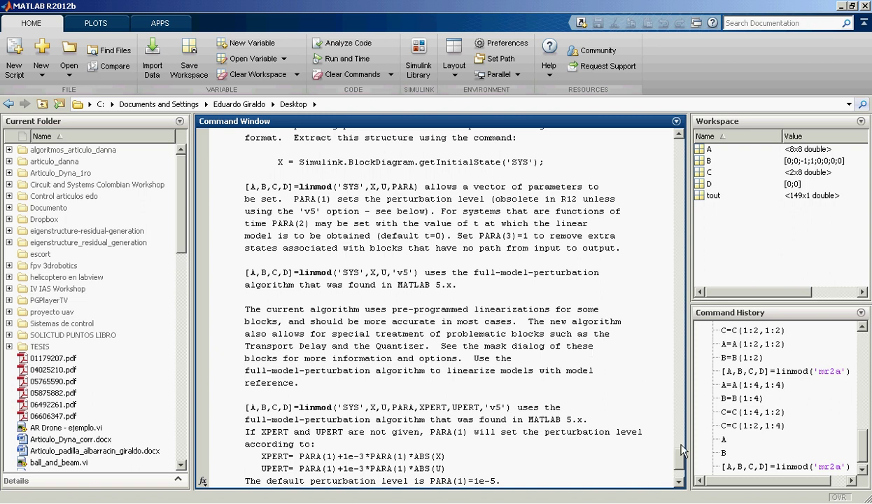
{"action": "scroll", "coordinate": [667, 448], "scroll_direction": "down", "scroll_amount": 3}
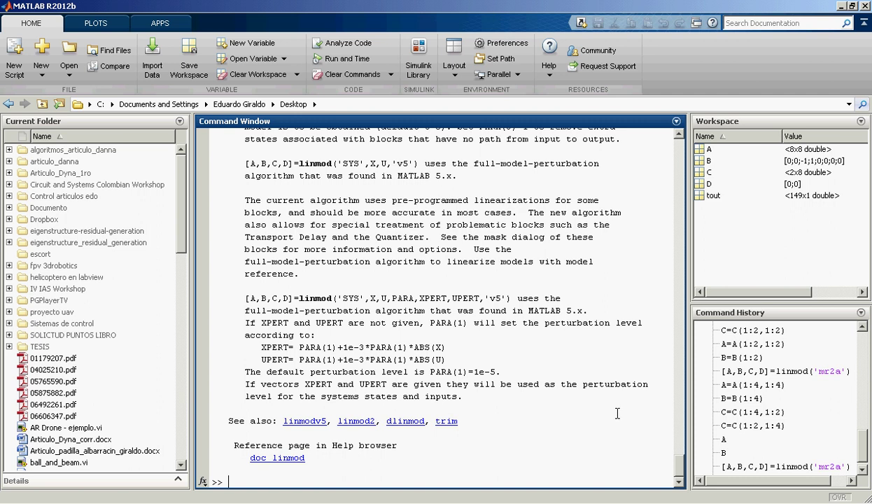
{"action": "mouse_move", "coordinate": [684, 471]}
{"action": "left_mouse_down"}
{"action": "mouse_move", "coordinate": [680, 399]}
{"action": "mouse_move", "coordinate": [682, 484]}
{"action": "left_mouse_up"}
{"action": "left_click_drag", "start_coordinate": [680, 474], "coordinate": [679, 451]}
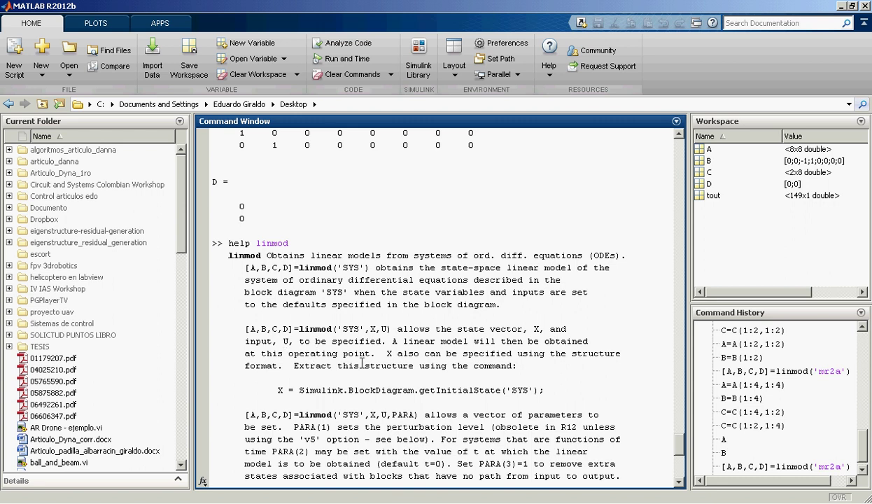
{"action": "scroll", "coordinate": [355, 355], "scroll_direction": "down", "scroll_amount": 7}
Step: Read the arguments and outputs on the linmod reference page in the Help browser, and open the linmod2 reference page
{"action": "key", "text": "alt+Tab"}
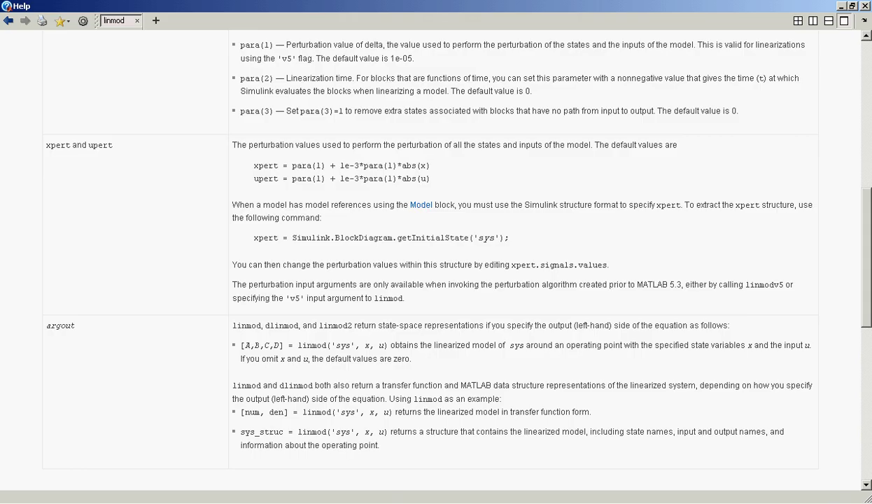
{"action": "scroll", "coordinate": [483, 396], "scroll_direction": "up", "scroll_amount": 8}
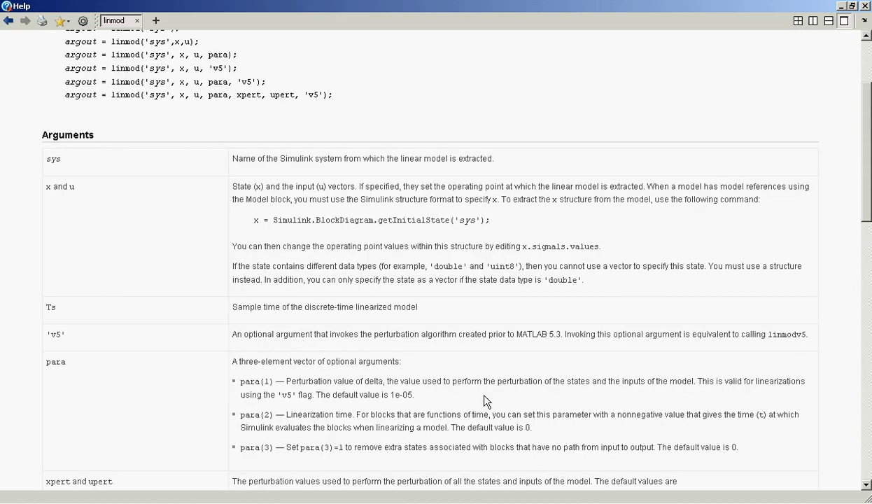
{"action": "scroll", "coordinate": [487, 400], "scroll_direction": "up", "scroll_amount": 2}
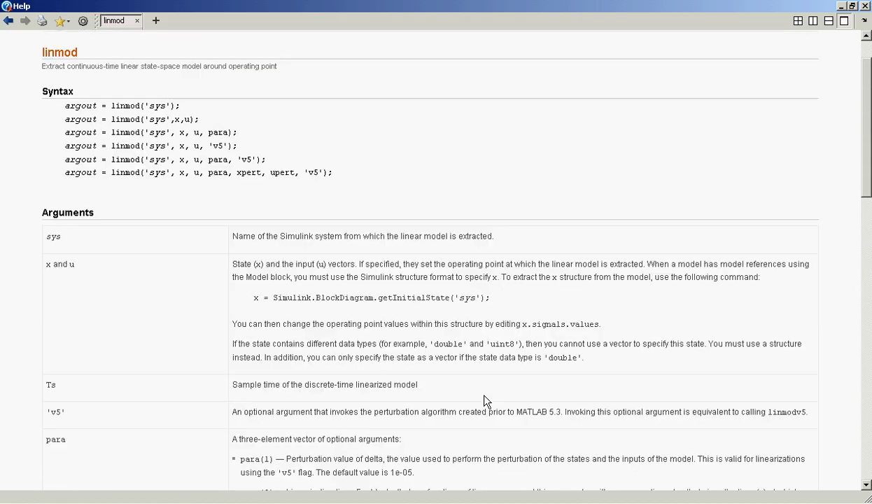
{"action": "scroll", "coordinate": [485, 397], "scroll_direction": "down", "scroll_amount": 7}
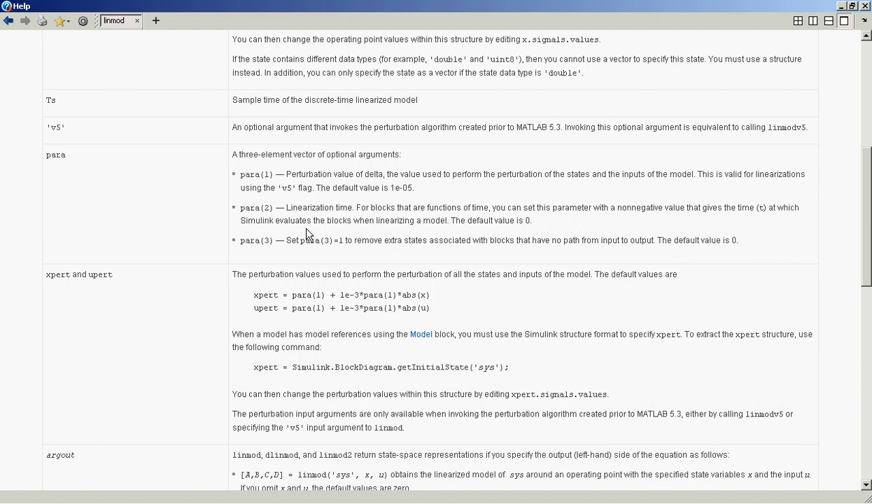
{"action": "scroll", "coordinate": [307, 228], "scroll_direction": "up", "scroll_amount": 3}
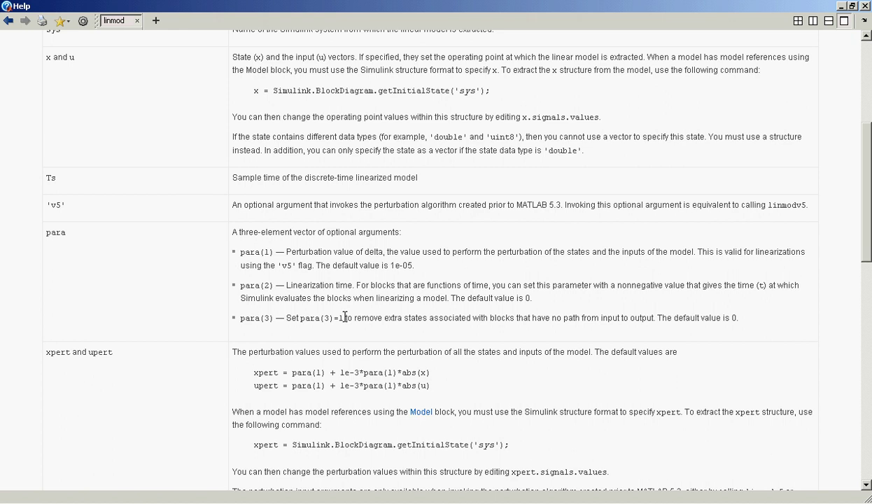
{"action": "scroll", "coordinate": [344, 318], "scroll_direction": "up", "scroll_amount": 5}
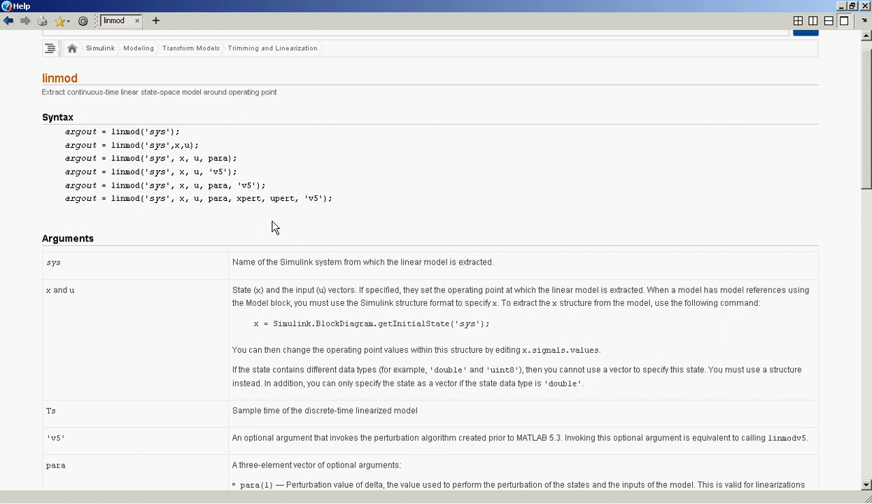
{"action": "scroll", "coordinate": [273, 227], "scroll_direction": "down", "scroll_amount": 3}
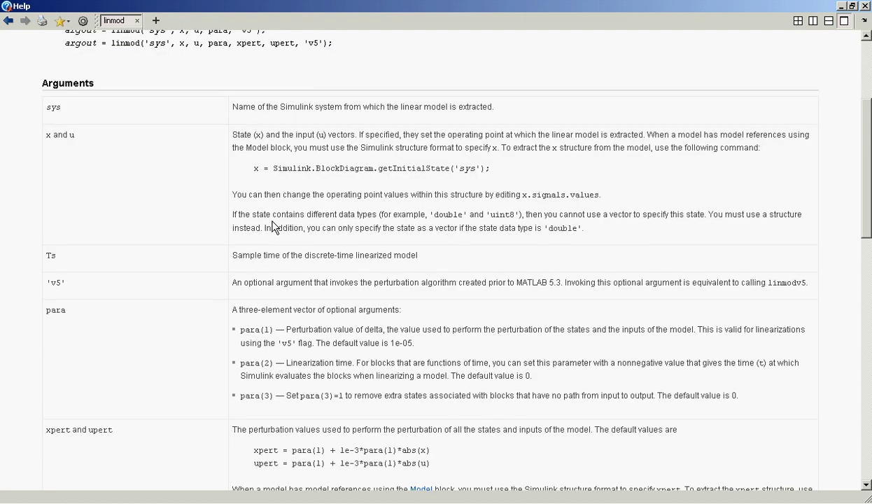
{"action": "scroll", "coordinate": [273, 226], "scroll_direction": "down", "scroll_amount": 2}
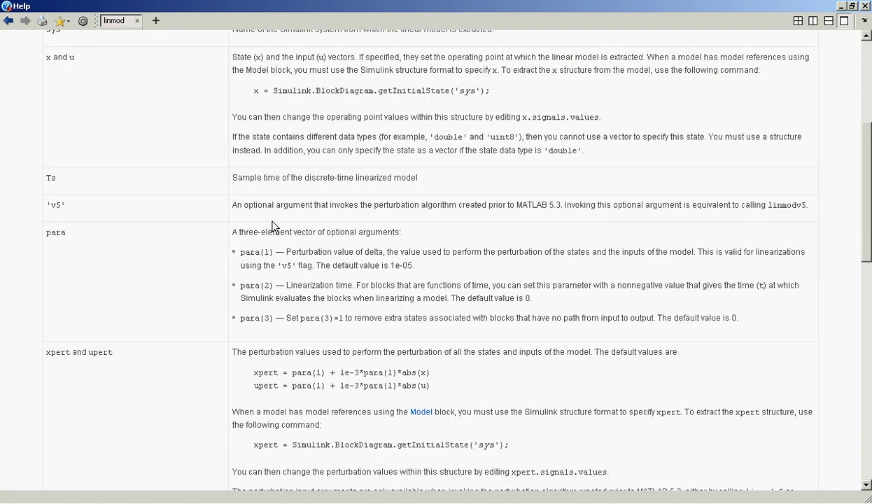
{"action": "scroll", "coordinate": [273, 226], "scroll_direction": "down", "scroll_amount": 3}
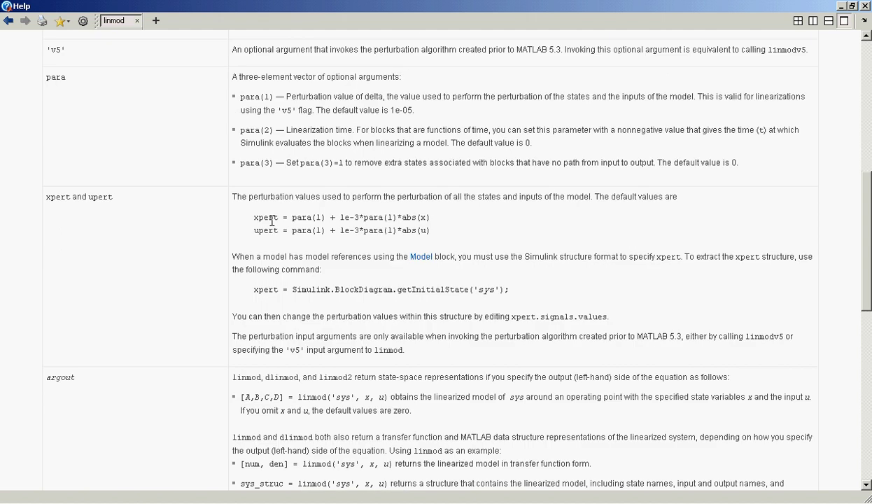
{"action": "scroll", "coordinate": [272, 221], "scroll_direction": "down", "scroll_amount": 2}
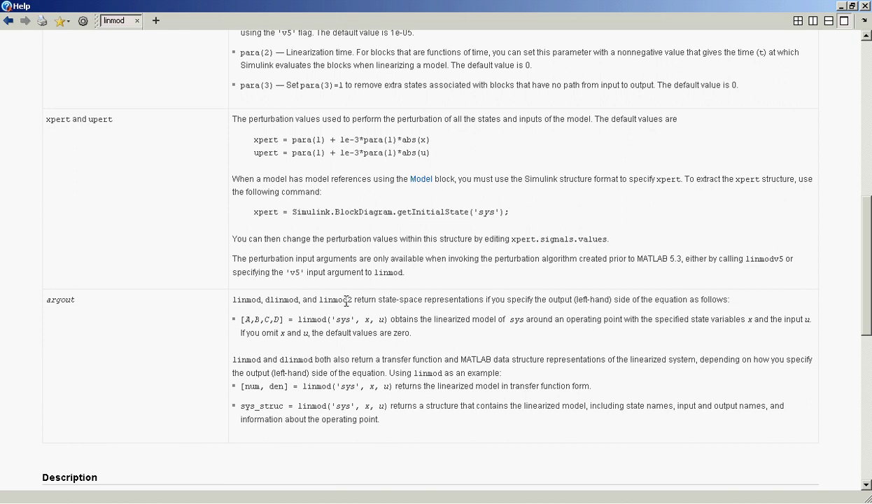
{"action": "scroll", "coordinate": [327, 338], "scroll_direction": "down", "scroll_amount": 10}
{"action": "left_click", "coordinate": [141, 406]}
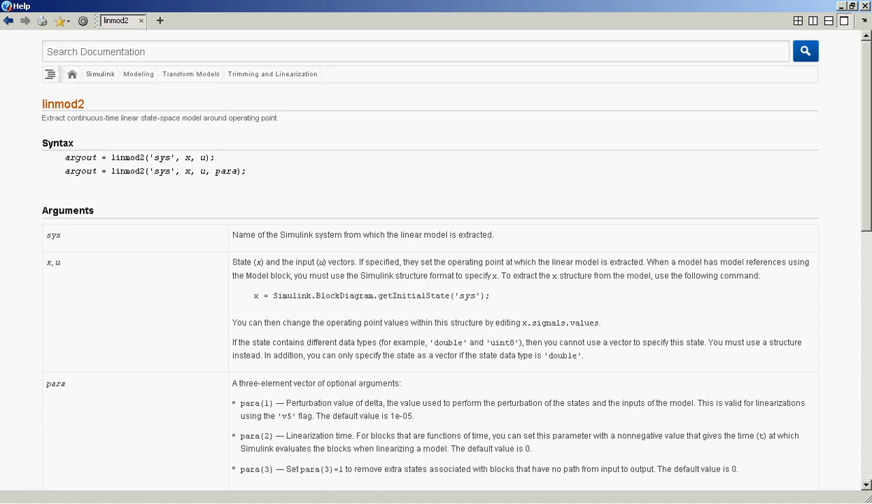
Step: Return to the MATLAB Command Window and display the help text for linmod2
{"action": "key", "text": "alt+Tab"}
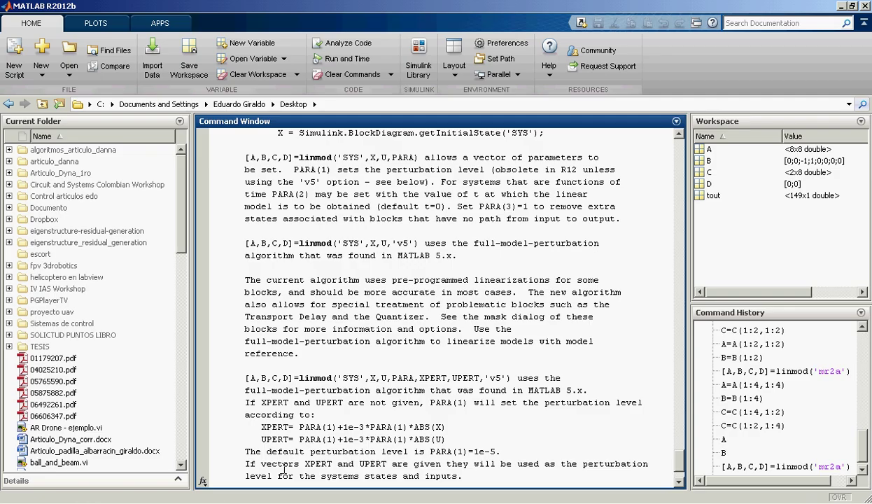
{"action": "key", "text": "Up"}
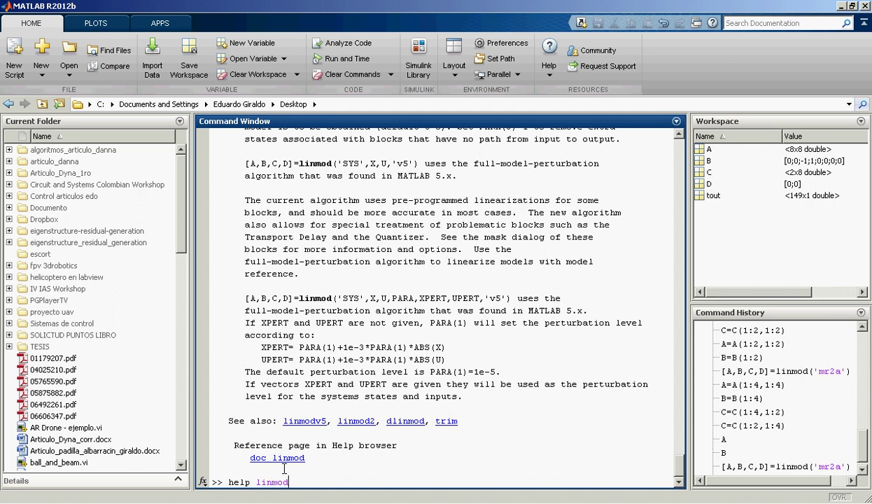
{"action": "type", "text": "2"}
{"action": "key", "text": "Return"}
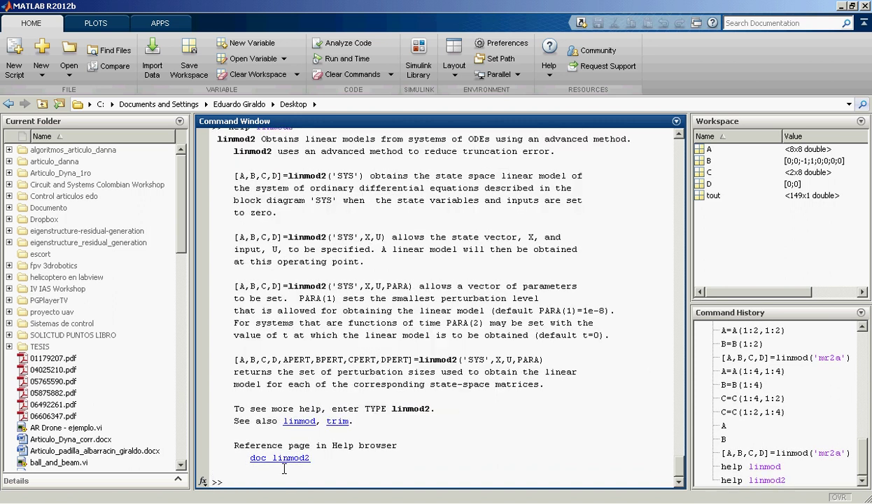
Step: Try to run the earlier linearization command edited to [A,B,C,D]=linmod(2'mr2a')
{"action": "key", "text": "Up"}
{"action": "key", "text": "Up"}
{"action": "key", "text": "Up"}
{"action": "key", "text": "Left"}
{"action": "key", "text": "Left"}
{"action": "key", "text": "Left"}
{"action": "key", "text": "Left"}
{"action": "key", "text": "Left"}
{"action": "key", "text": "Left"}
{"action": "key", "text": "Left"}
{"action": "key", "text": "Left"}
{"action": "type", "text": "2"}
{"action": "key", "text": "Return"}
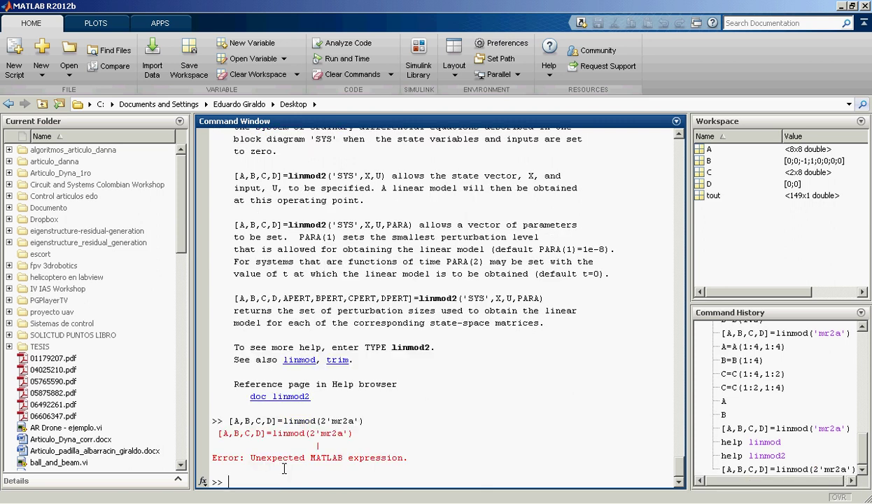
Step: Correct the command to [A,B,C,D]=linmod2('mr2a'), run it and review the resulting matrices
{"action": "key", "text": "Up"}
{"action": "key", "text": "Left"}
{"action": "key", "text": "Left"}
{"action": "key", "text": "Left"}
{"action": "key", "text": "Left"}
{"action": "key", "text": "Left"}
{"action": "key", "text": "Left"}
{"action": "key", "text": "Left"}
{"action": "key", "text": "BackSpace"}
{"action": "key", "text": "Left"}
{"action": "type", "text": "2"}
{"action": "key", "text": "Return"}
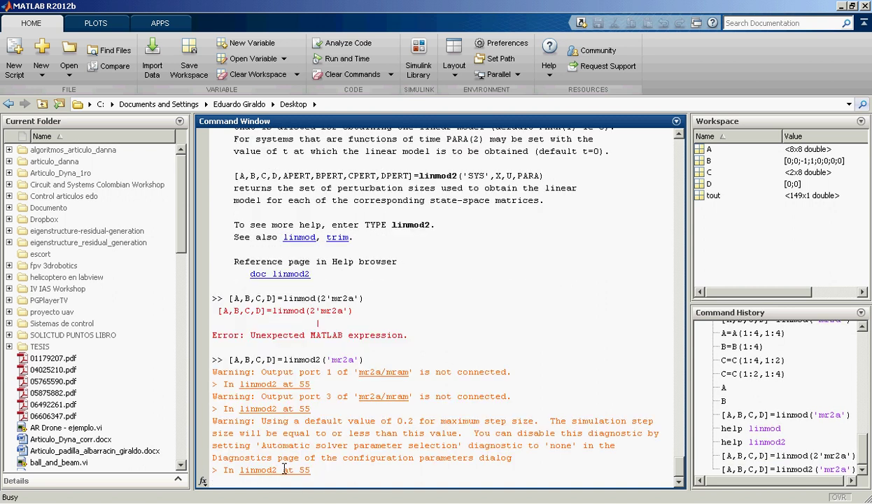
{"action": "scroll", "coordinate": [284, 468], "scroll_direction": "up", "scroll_amount": 6}
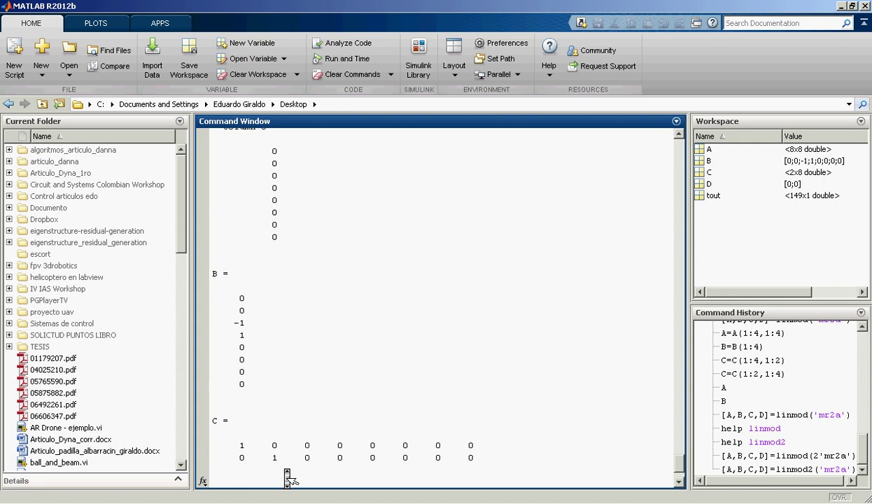
{"action": "scroll", "coordinate": [287, 476], "scroll_direction": "up", "scroll_amount": 3}
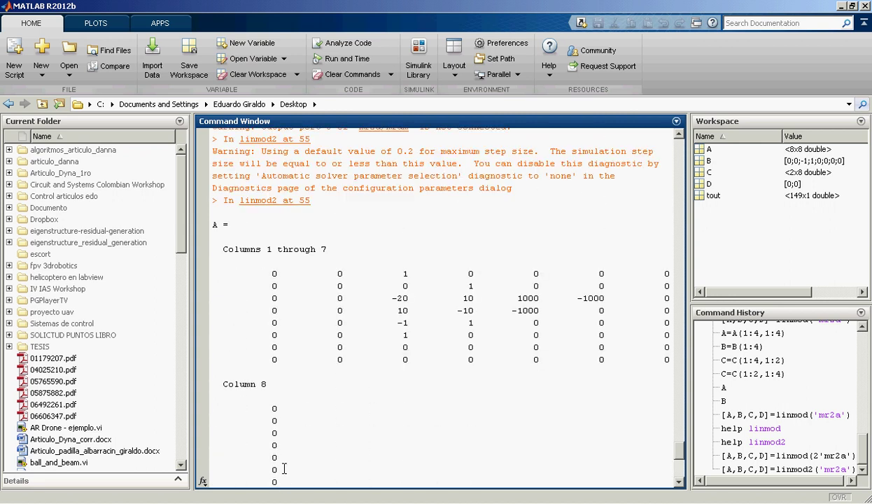
{"action": "scroll", "coordinate": [284, 469], "scroll_direction": "down", "scroll_amount": 9}
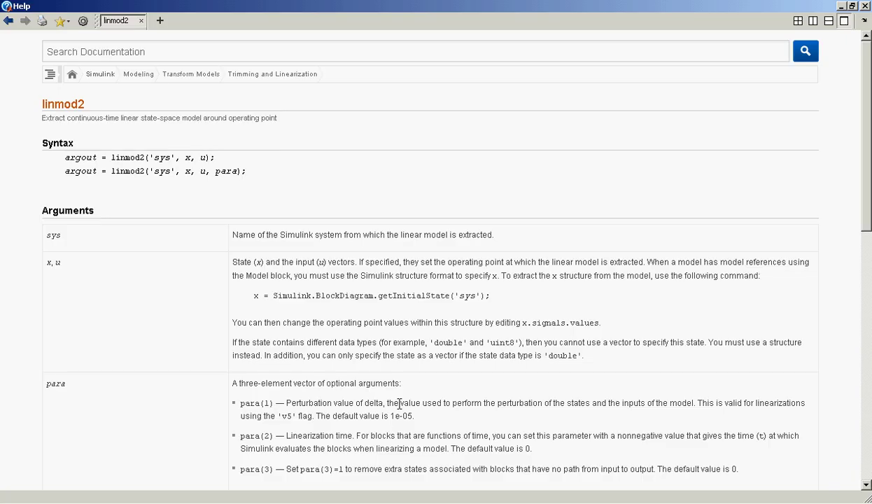
Step: Switch to the Help browser and examine the para and argout descriptions on the linmod2 reference page
{"action": "scroll", "coordinate": [399, 404], "scroll_direction": "down", "scroll_amount": 4}
{"action": "scroll", "coordinate": [399, 404], "scroll_direction": "up", "scroll_amount": 4}
{"action": "scroll", "coordinate": [518, 290], "scroll_direction": "down", "scroll_amount": 1}
{"action": "scroll", "coordinate": [518, 290], "scroll_direction": "down", "scroll_amount": 1}
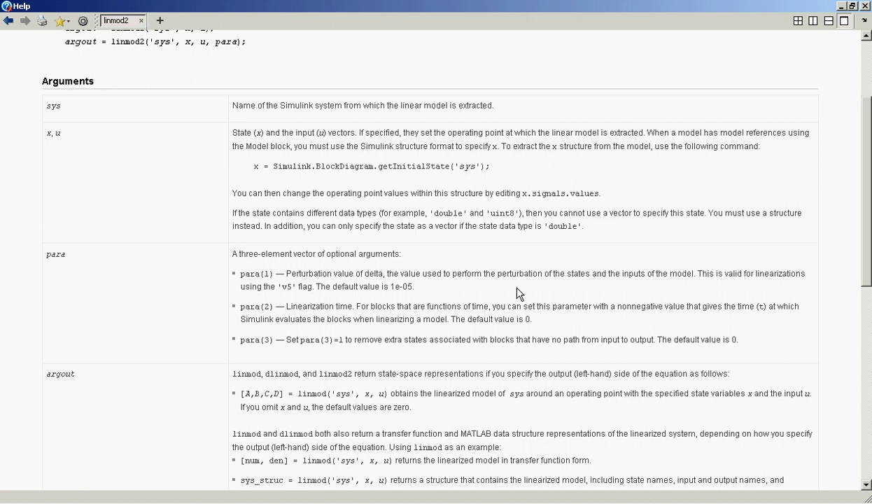
{"action": "scroll", "coordinate": [518, 294], "scroll_direction": "down", "scroll_amount": 1}
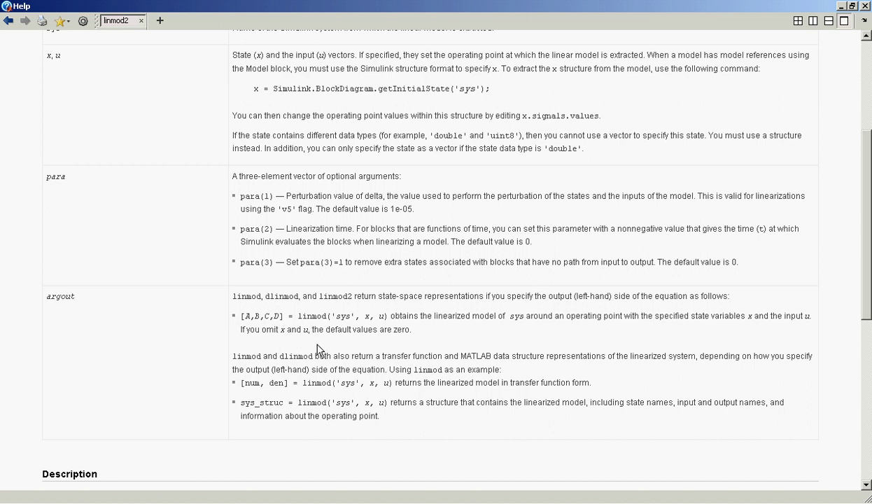
Step: Examine the description, notes, arguments and syntax on the linmod2 reference page
{"action": "scroll", "coordinate": [318, 350], "scroll_direction": "down", "scroll_amount": 5}
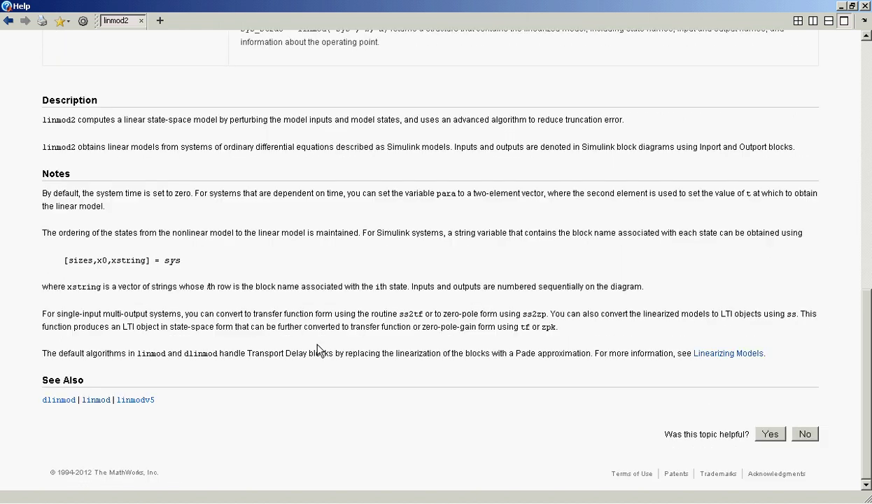
{"action": "scroll", "coordinate": [319, 350], "scroll_direction": "up", "scroll_amount": 2}
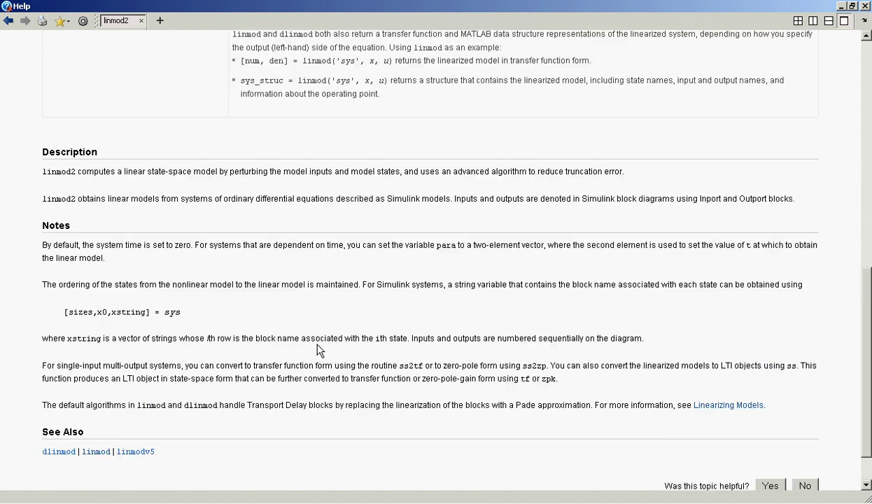
{"action": "scroll", "coordinate": [318, 350], "scroll_direction": "up", "scroll_amount": 3}
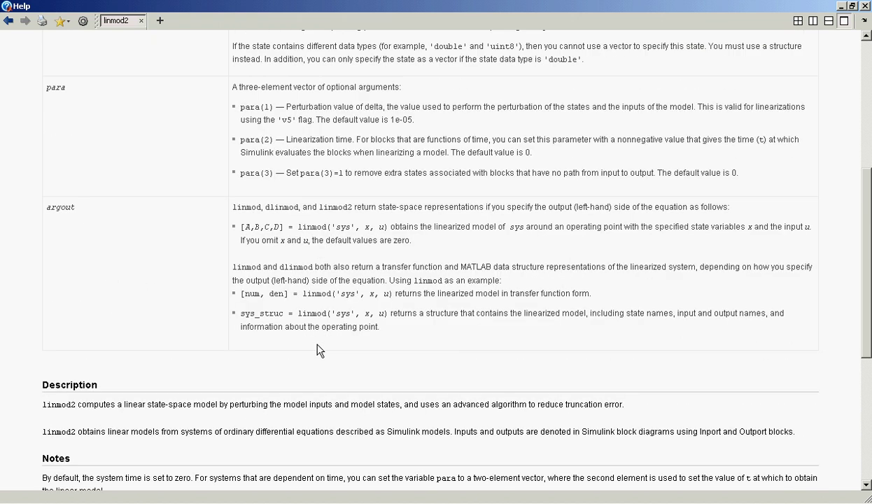
{"action": "scroll", "coordinate": [318, 350], "scroll_direction": "up", "scroll_amount": 1}
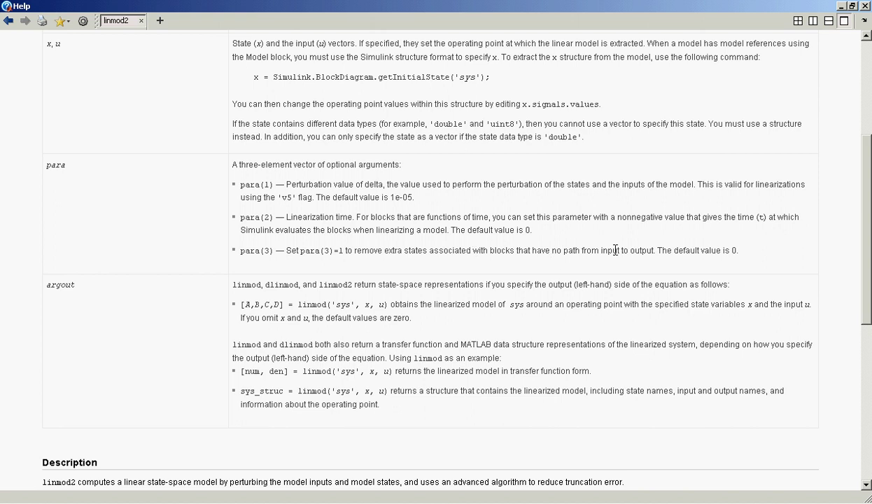
{"action": "scroll", "coordinate": [615, 250], "scroll_direction": "up", "scroll_amount": 1}
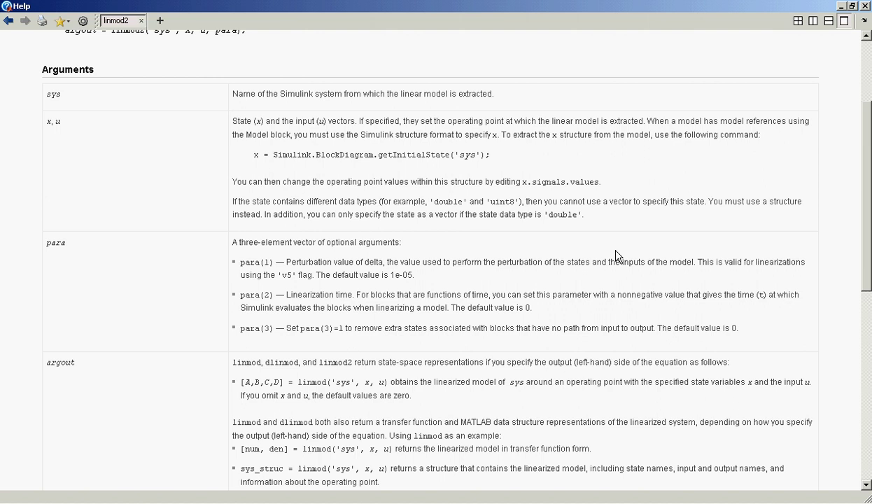
{"action": "scroll", "coordinate": [615, 254], "scroll_direction": "up", "scroll_amount": 2}
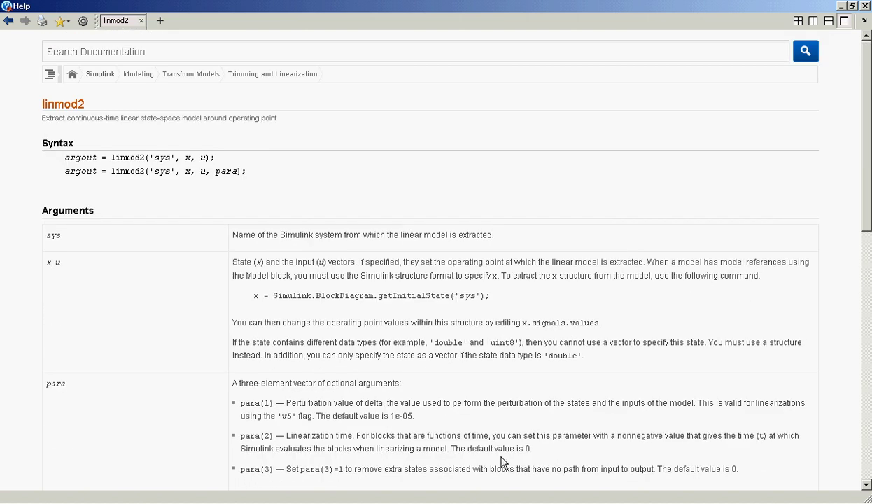
Step: Check the B, C and D matrices in the MATLAB Command Window and the mram subsystem diagram in Simulink
{"action": "left_click", "coordinate": [195, 501]}
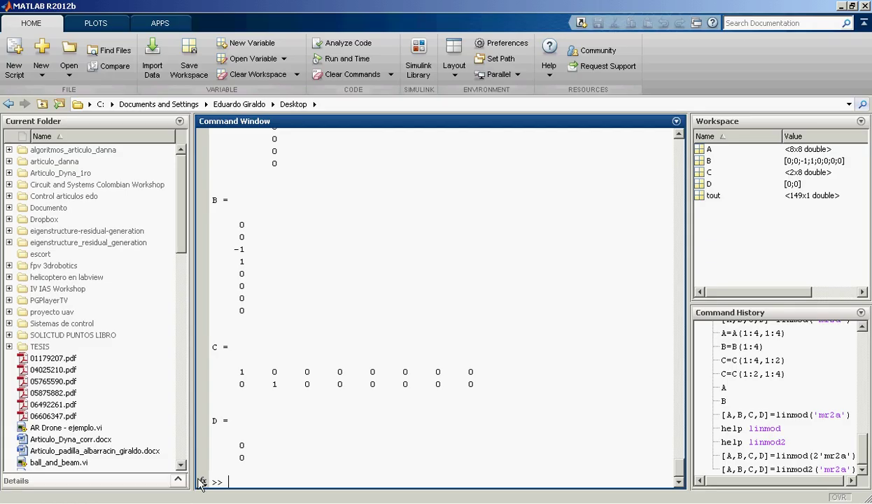
{"action": "left_click", "coordinate": [299, 501]}
{"action": "left_click", "coordinate": [312, 501]}
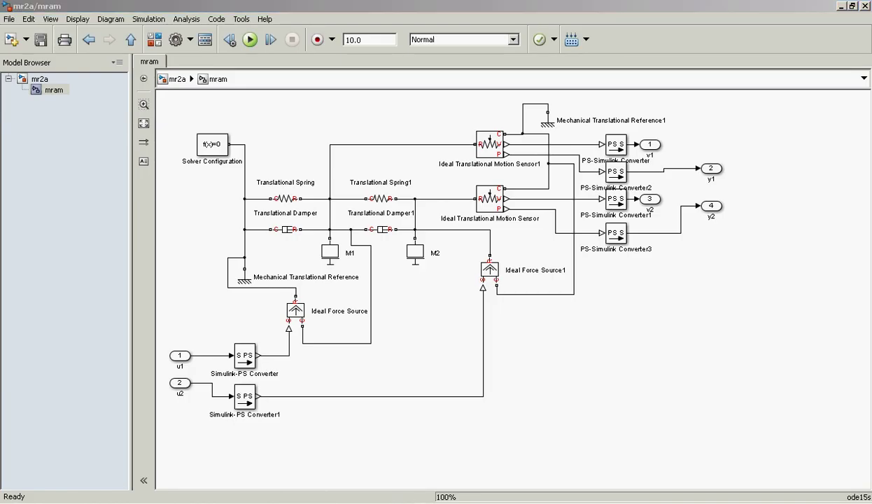
Step: Return to the Help browser, open the linmodv5 reference page from linmod2's related functions and read it through to its notes
{"action": "left_click", "coordinate": [392, 502]}
{"action": "scroll", "coordinate": [392, 404], "scroll_direction": "down", "scroll_amount": 10}
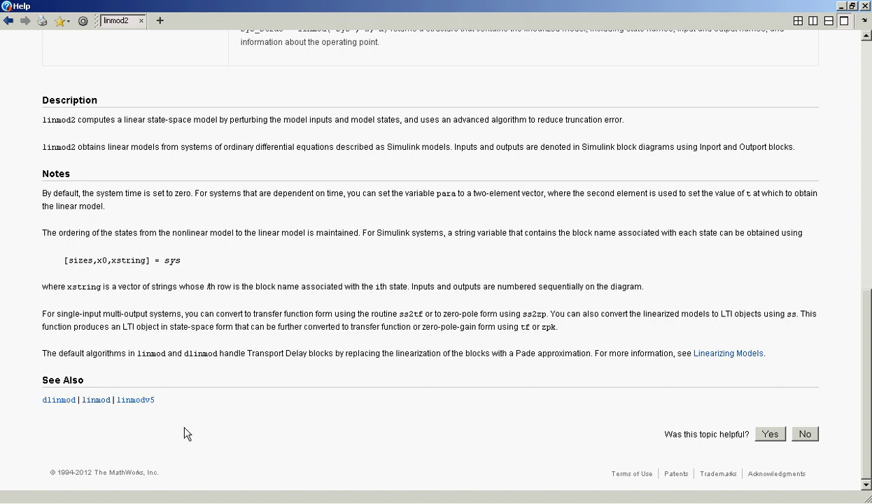
{"action": "left_click", "coordinate": [138, 400]}
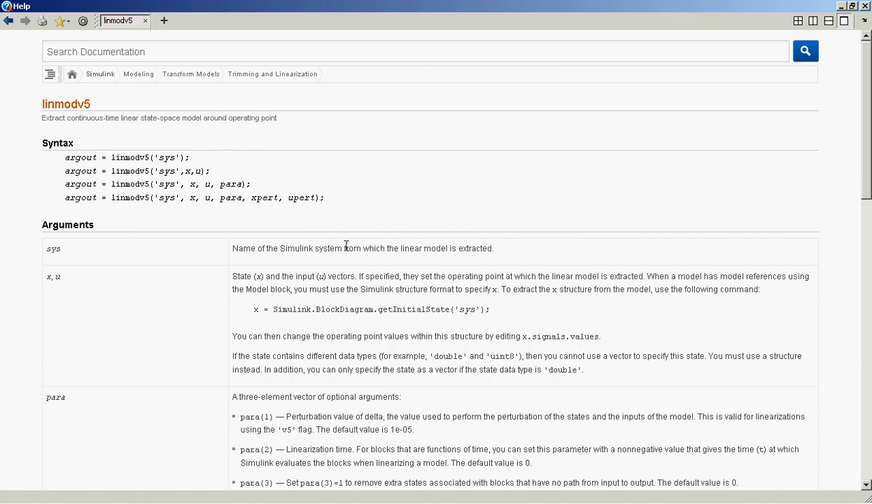
{"action": "scroll", "coordinate": [346, 246], "scroll_direction": "down", "scroll_amount": 3}
{"action": "scroll", "coordinate": [345, 245], "scroll_direction": "down", "scroll_amount": 1}
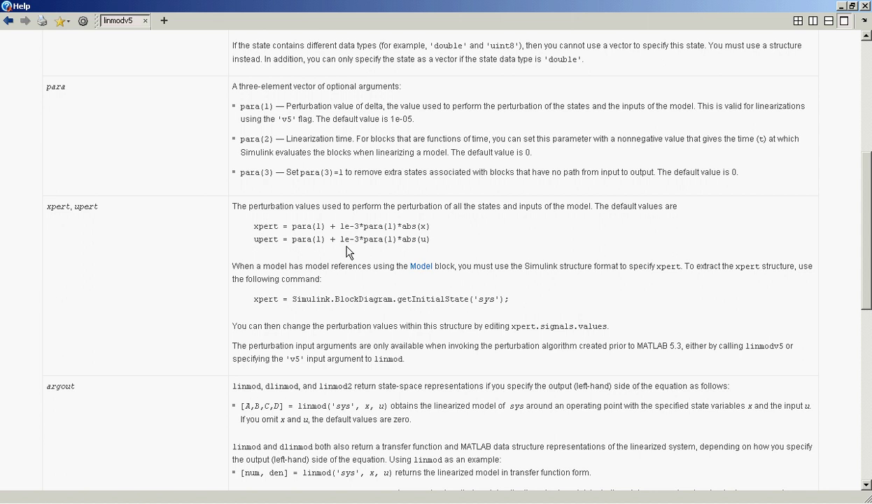
{"action": "scroll", "coordinate": [346, 246], "scroll_direction": "down", "scroll_amount": 2}
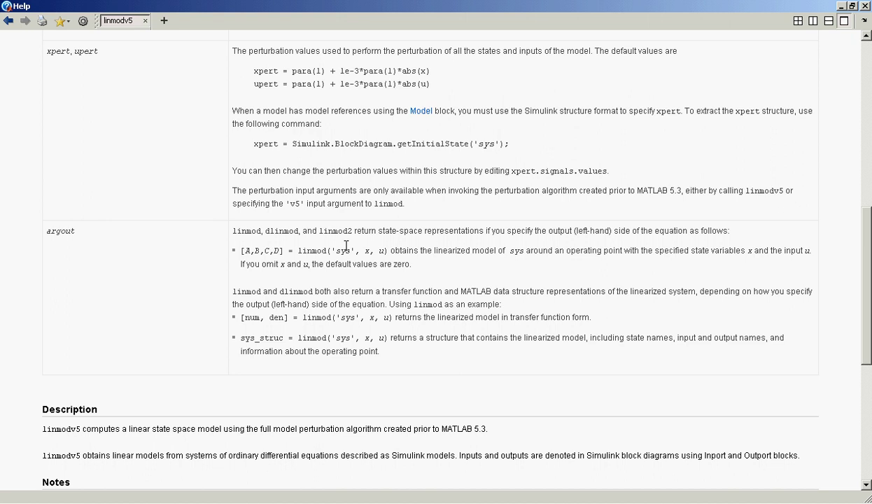
{"action": "scroll", "coordinate": [346, 247], "scroll_direction": "down", "scroll_amount": 2}
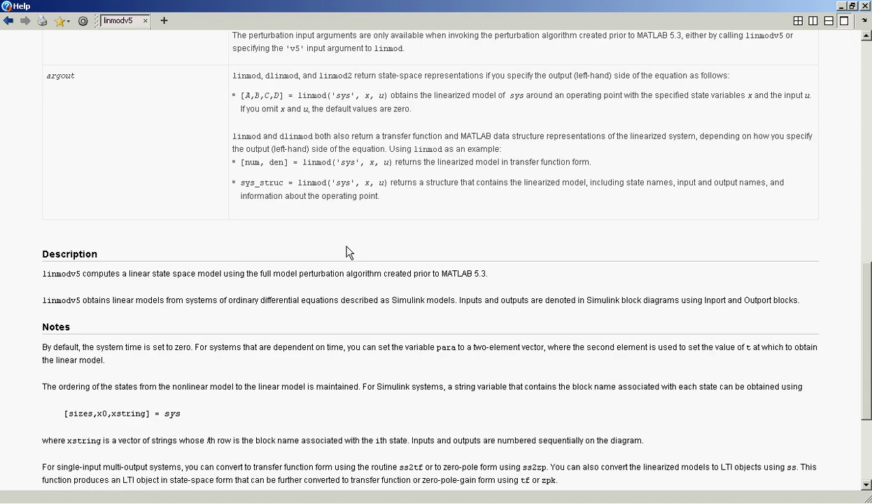
{"action": "scroll", "coordinate": [349, 252], "scroll_direction": "down", "scroll_amount": 2}
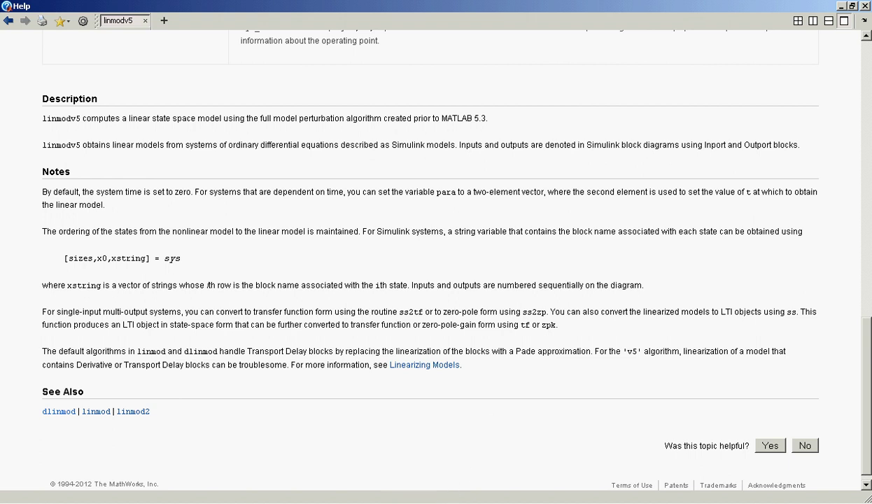
Step: Switch from the Help browser to the Simulink model and go up from the mram subsystem to the mr2a top level
{"action": "left_click", "coordinate": [398, 485]}
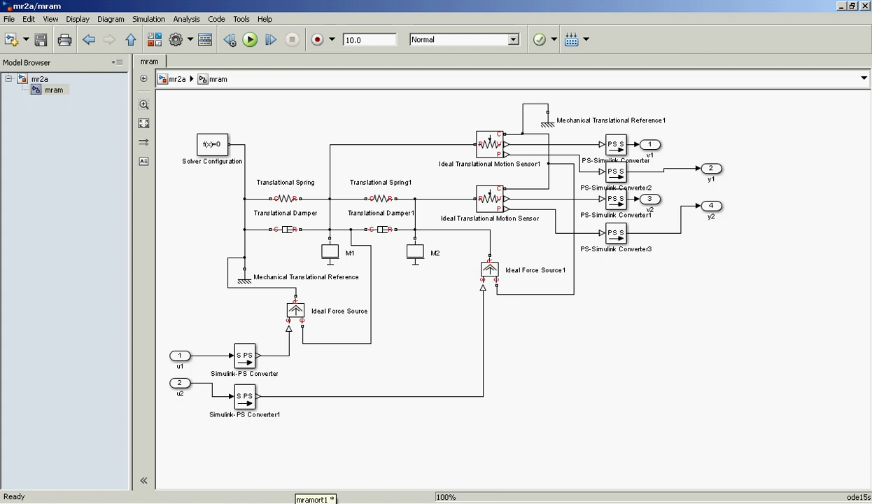
{"action": "left_click", "coordinate": [311, 498]}
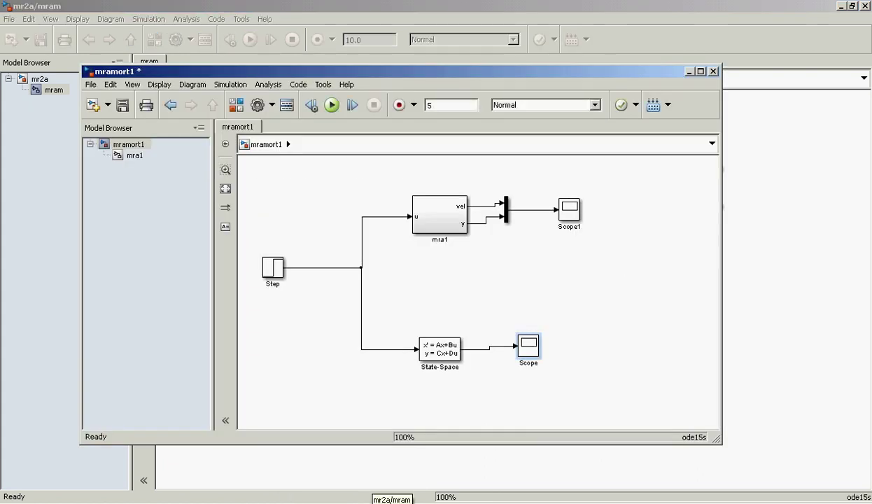
{"action": "left_click", "coordinate": [373, 501]}
{"action": "left_click", "coordinate": [416, 500]}
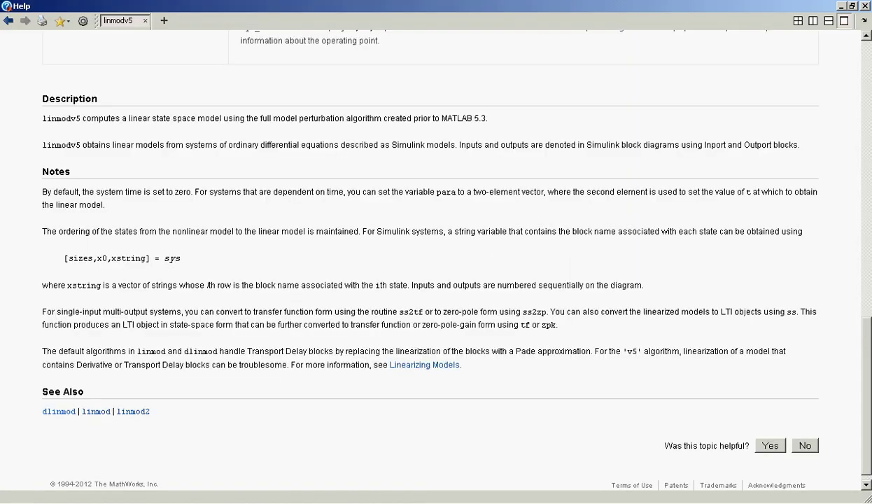
{"action": "left_click", "coordinate": [373, 502]}
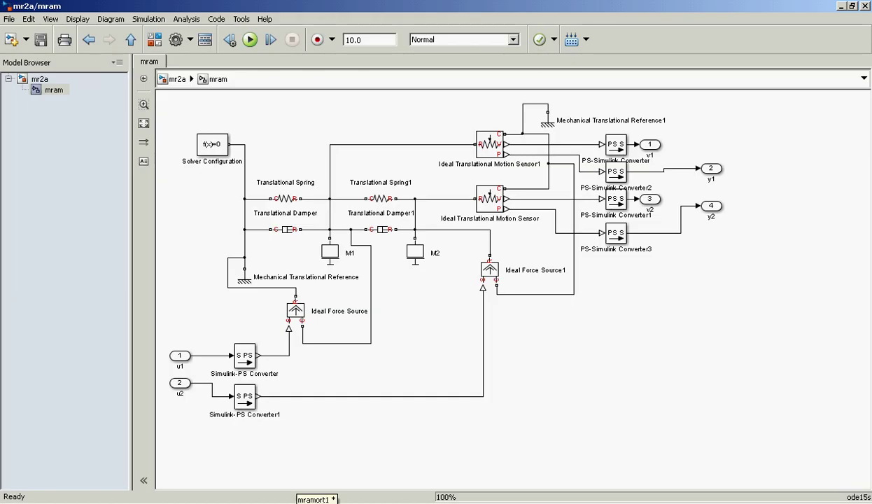
{"action": "left_click", "coordinate": [177, 80]}
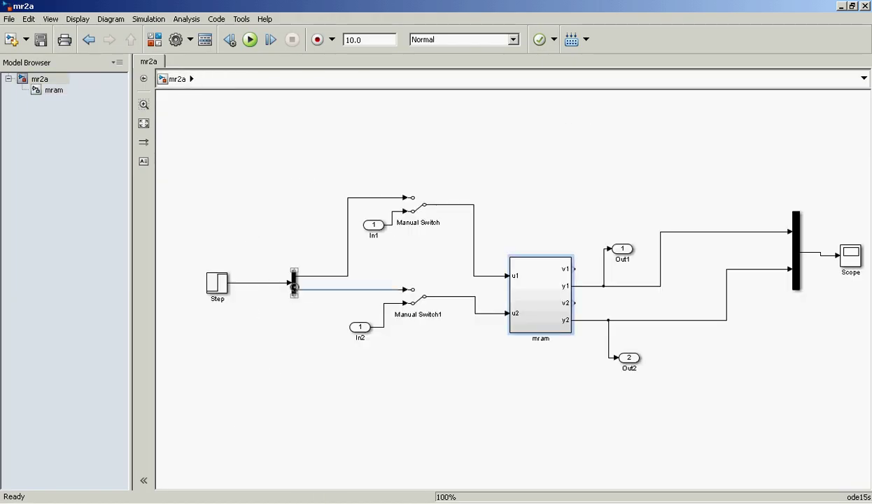
Step: Delete the demux after the Step block and add a second Step block, wiring one Step to each manual switch
{"action": "left_click", "coordinate": [294, 286]}
{"action": "key", "text": "Delete"}
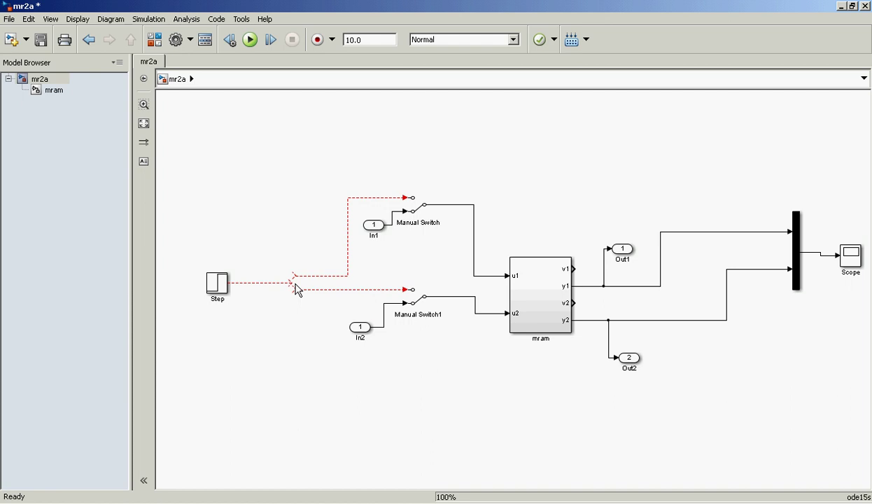
{"action": "mouse_move", "coordinate": [219, 288]}
{"action": "left_mouse_down"}
{"action": "mouse_move", "coordinate": [210, 263]}
{"action": "mouse_move", "coordinate": [207, 277]}
{"action": "left_mouse_up"}
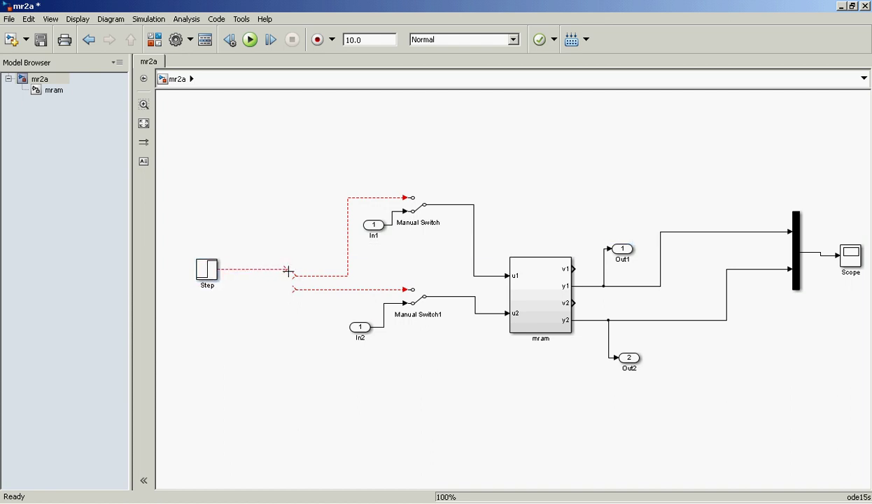
{"action": "left_click_drag", "start_coordinate": [288, 271], "coordinate": [300, 275]}
{"action": "left_click", "coordinate": [213, 278]}
{"action": "mouse_move", "coordinate": [214, 277]}
{"action": "left_mouse_down"}
{"action": "mouse_move", "coordinate": [210, 318]}
{"action": "mouse_move", "coordinate": [289, 289]}
{"action": "left_mouse_up"}
Step: Configure the Step block with step time 1, initial value 0 and final value 1
{"action": "double_click", "coordinate": [207, 269]}
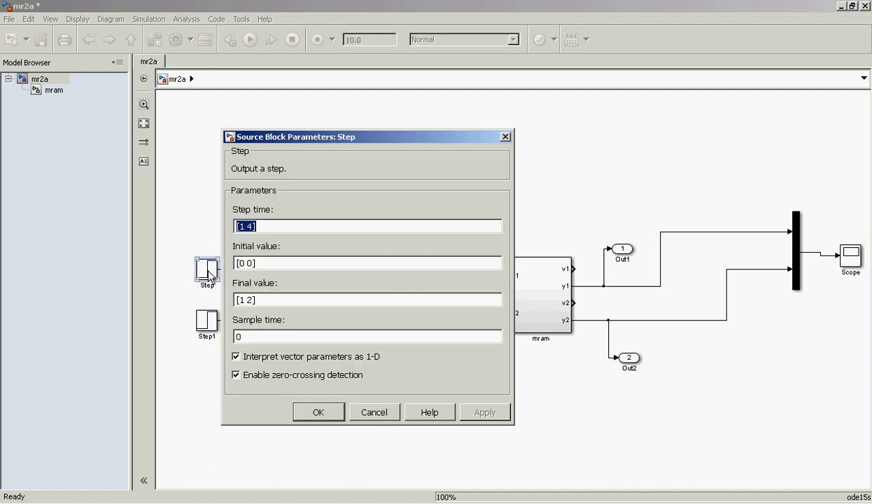
{"action": "type", "text": "1"}
{"action": "double_click", "coordinate": [261, 268]}
{"action": "double_click", "coordinate": [261, 268]}
{"action": "type", "text": "0"}
{"action": "triple_click", "coordinate": [259, 294]}
{"action": "type", "text": "1"}
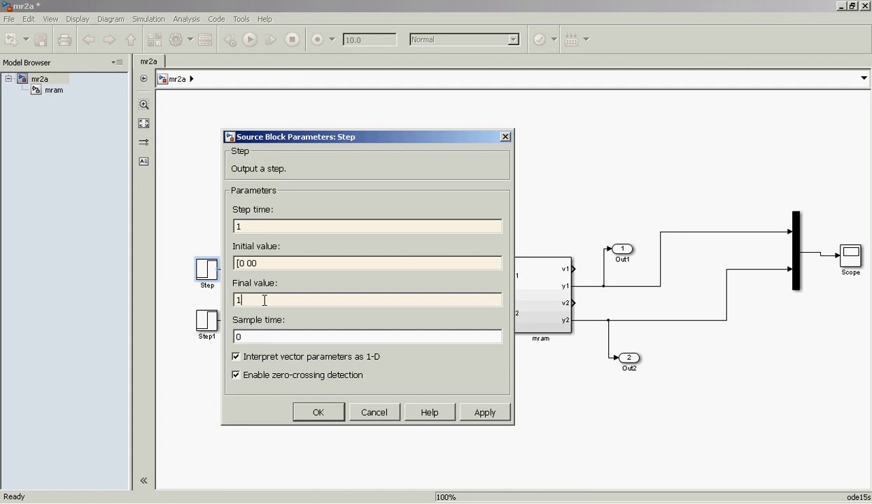
{"action": "left_click", "coordinate": [306, 414]}
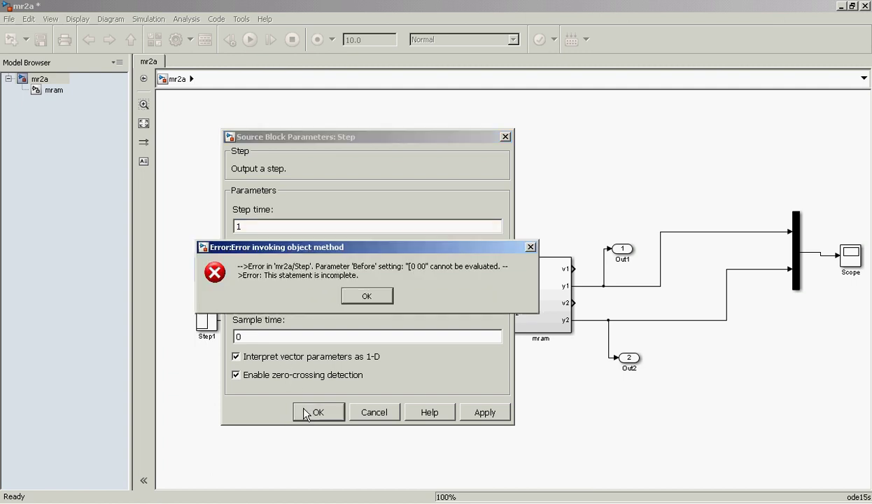
{"action": "left_click", "coordinate": [349, 294]}
{"action": "triple_click", "coordinate": [323, 261]}
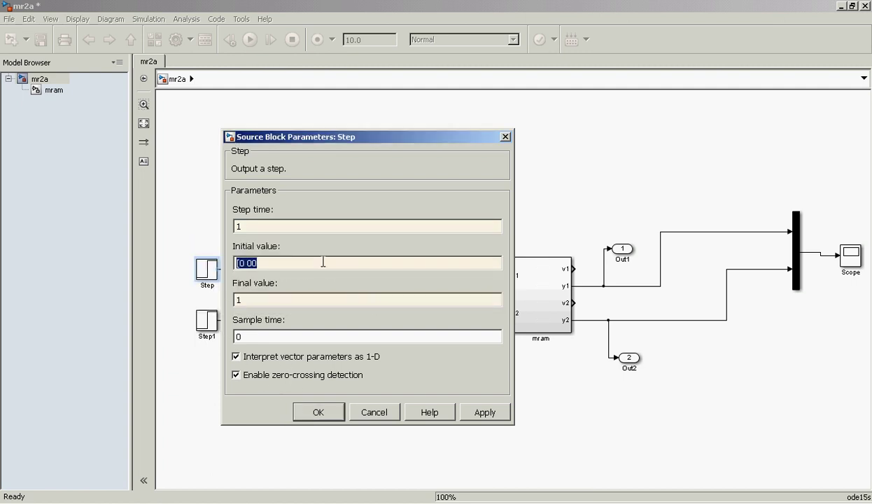
{"action": "type", "text": "0"}
{"action": "left_click", "coordinate": [322, 409]}
Step: Configure the Step1 block with step time 4, initial value 0 and final value 2
{"action": "left_click", "coordinate": [212, 324]}
{"action": "double_click", "coordinate": [213, 325]}
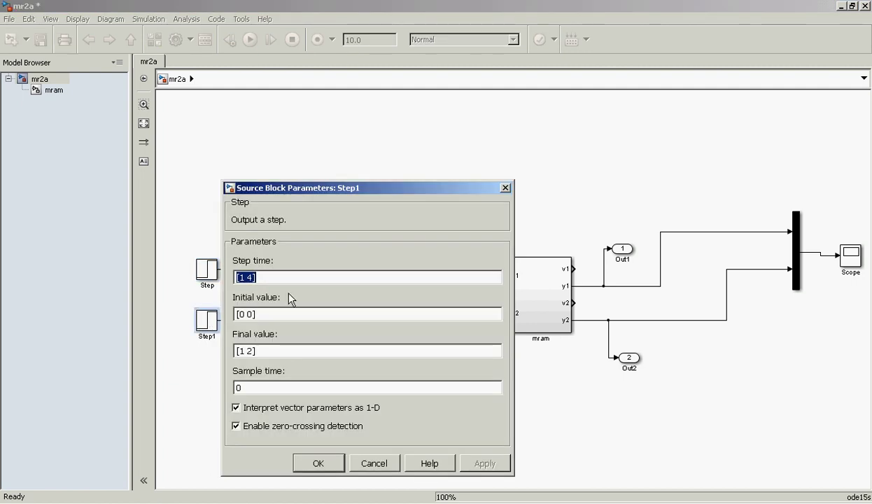
{"action": "type", "text": "4"}
{"action": "triple_click", "coordinate": [282, 314]}
{"action": "type", "text": "0"}
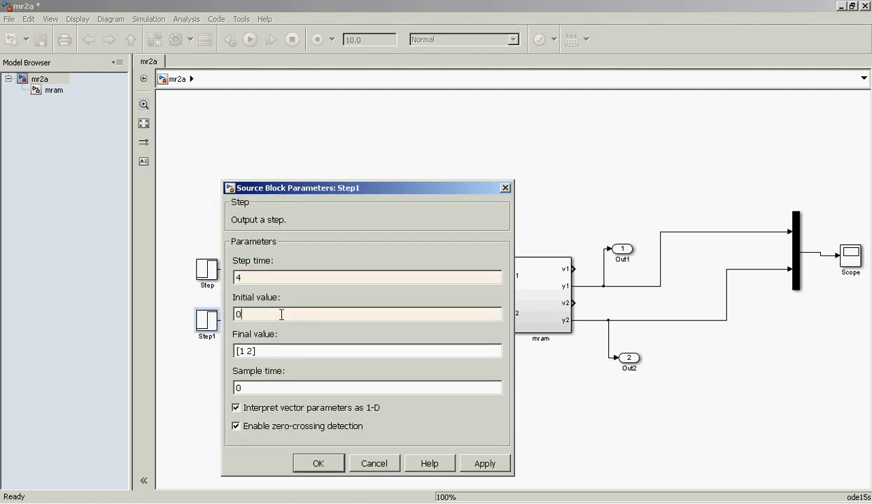
{"action": "triple_click", "coordinate": [282, 352]}
{"action": "type", "text": "2"}
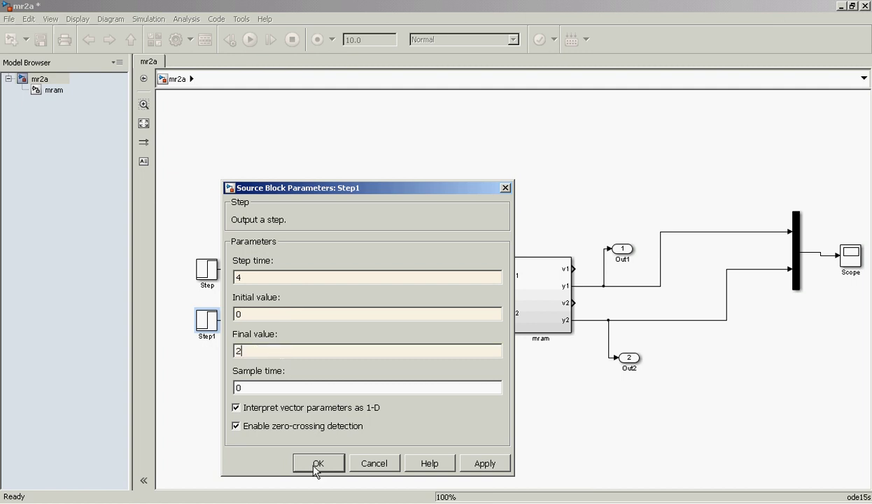
{"action": "left_click", "coordinate": [312, 463]}
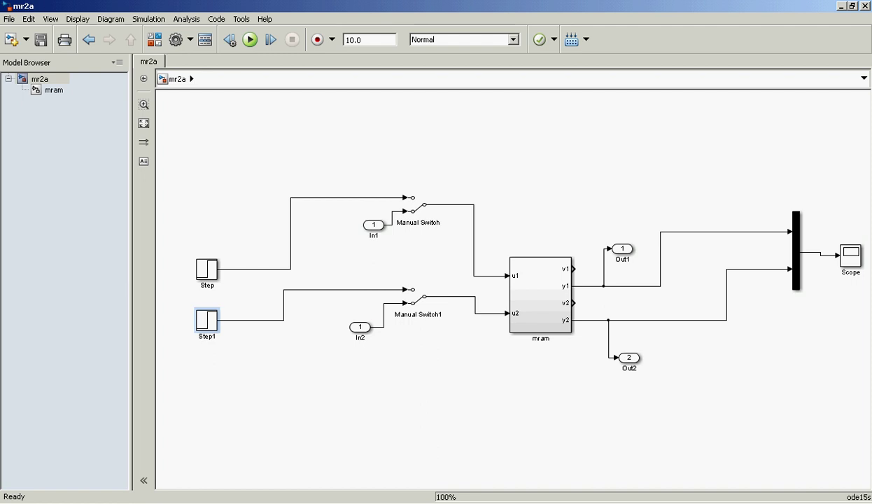
Step: Switch to the MATLAB Command Window and rerun the earlier command [A,B,C,D]=linmod('mr2a')
{"action": "left_click", "coordinate": [123, 502]}
{"action": "key", "text": "Up"}
{"action": "key", "text": "Up"}
{"action": "key", "text": "Up"}
{"action": "key", "text": "Up"}
{"action": "key", "text": "Up"}
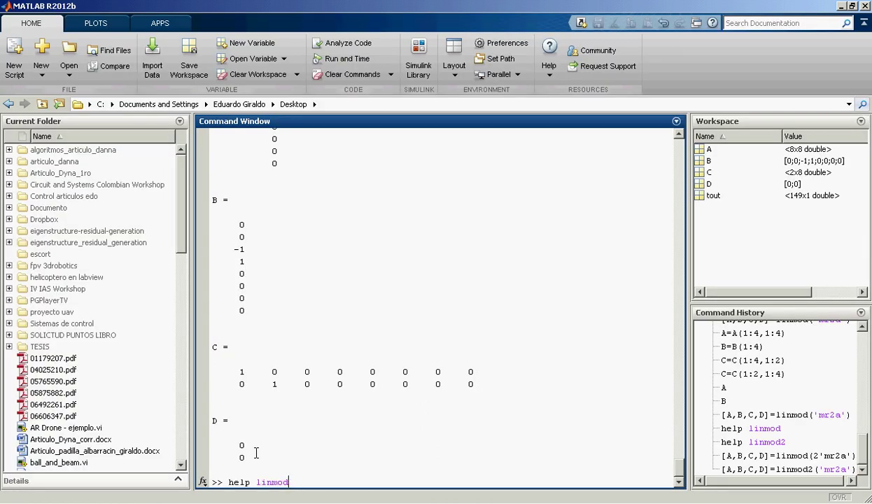
{"action": "key", "text": "Return"}
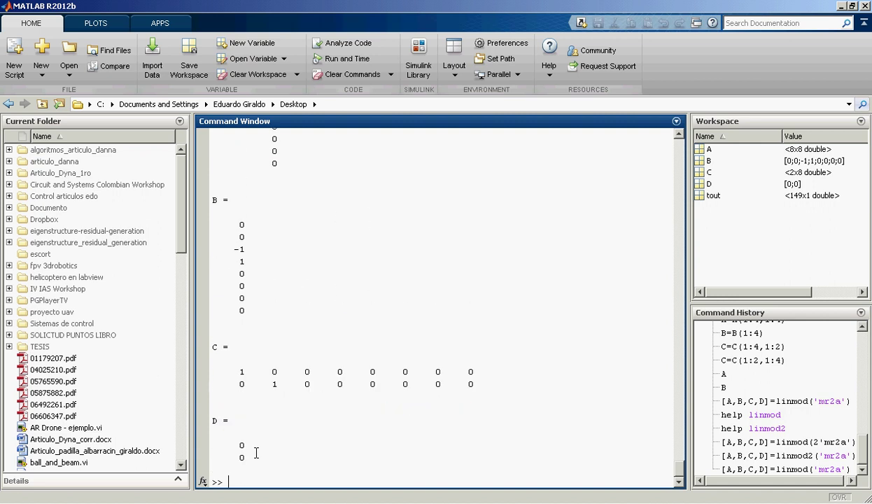
Step: Return to the mr2a model and set the port number of the In2 inport block to 2
{"action": "left_click", "coordinate": [263, 503]}
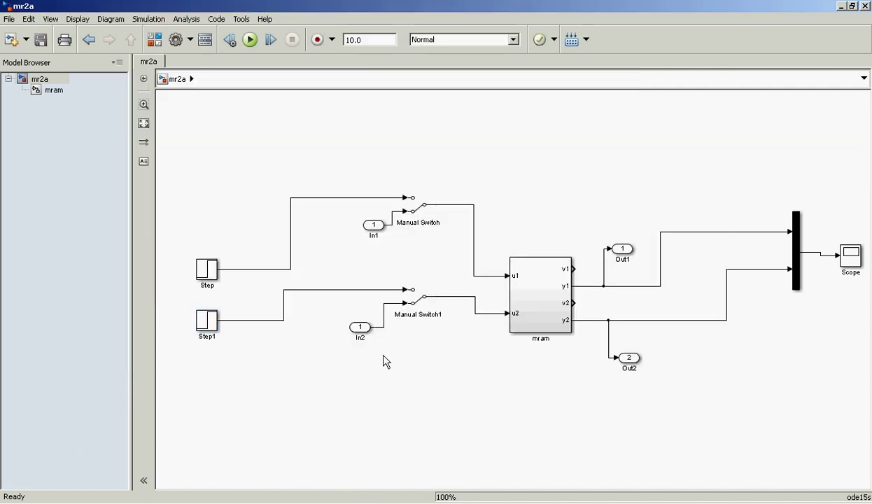
{"action": "left_click", "coordinate": [367, 327]}
{"action": "double_click", "coordinate": [361, 328]}
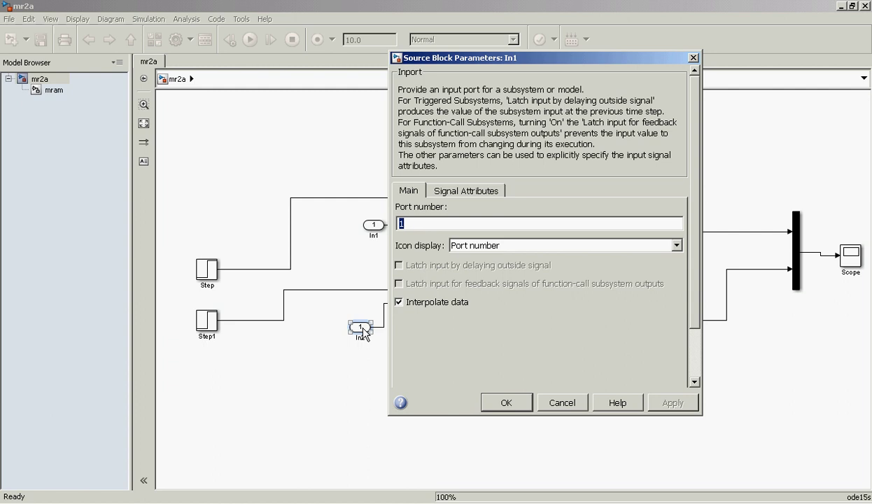
{"action": "type", "text": "2"}
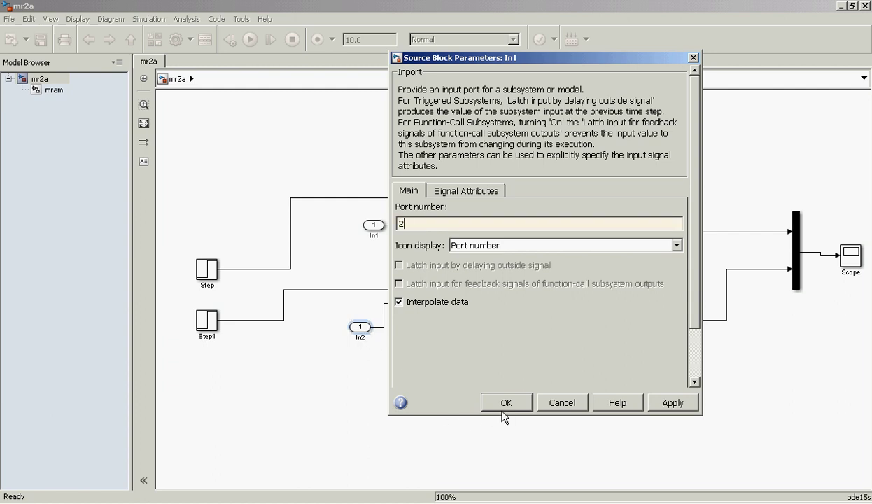
{"action": "left_click", "coordinate": [502, 402]}
{"action": "left_click", "coordinate": [346, 434]}
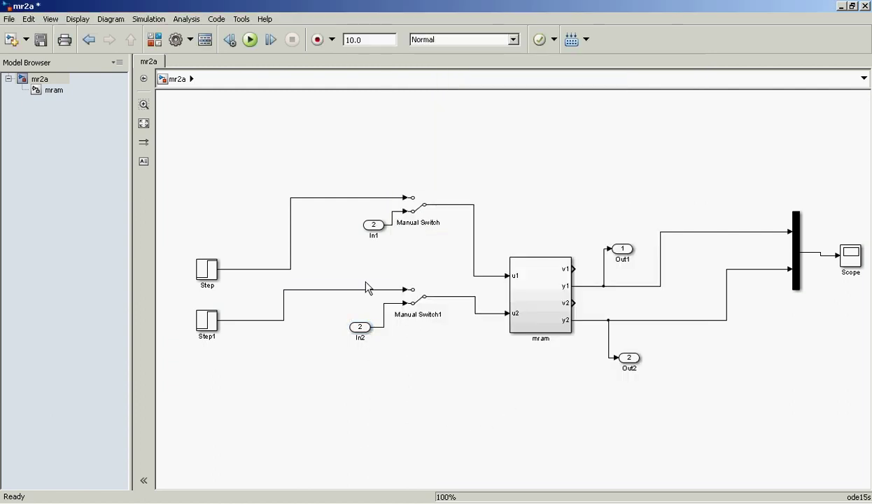
Step: Delete the In2 inport block and set the In1 block's port number to 1
{"action": "left_click", "coordinate": [361, 329]}
{"action": "key", "text": "Delete"}
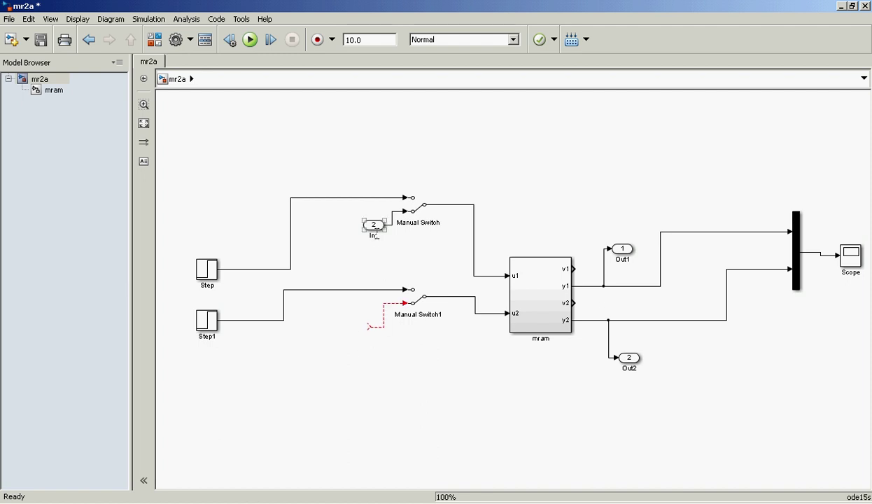
{"action": "double_click", "coordinate": [375, 226]}
{"action": "type", "text": "1"}
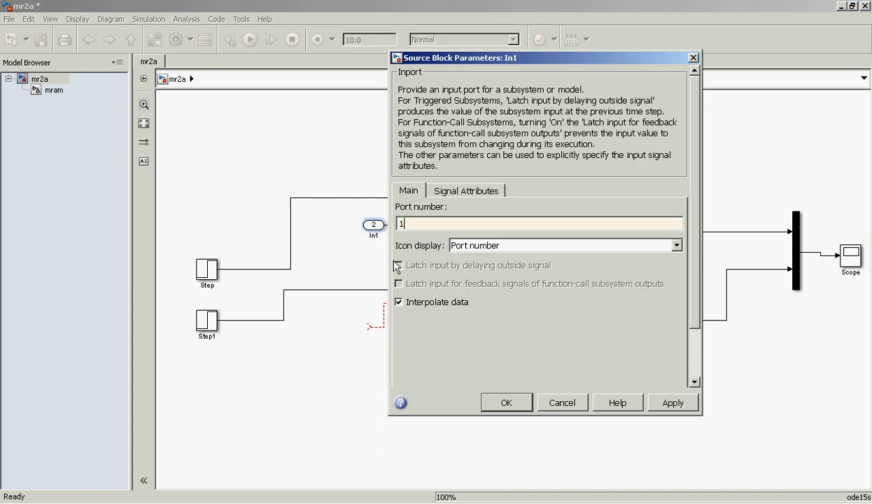
{"action": "left_click", "coordinate": [506, 402]}
Step: Copy the In1 block below as In2 and connect it to the lower input of Manual Switch1
{"action": "left_click_drag", "start_coordinate": [376, 234], "coordinate": [337, 336]}
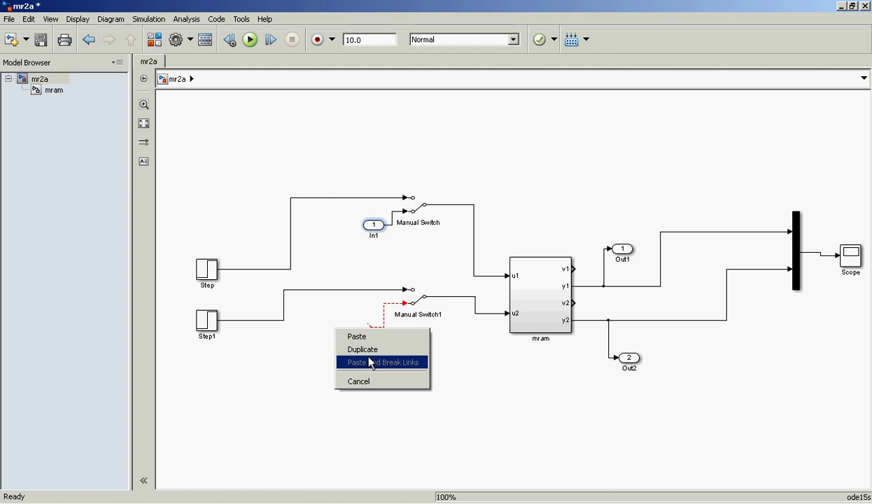
{"action": "left_click", "coordinate": [382, 340]}
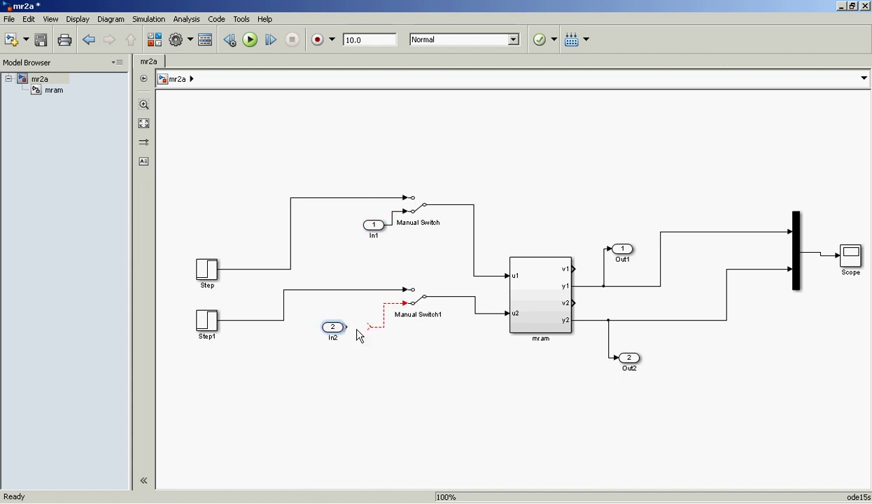
{"action": "left_click_drag", "start_coordinate": [344, 327], "coordinate": [369, 327]}
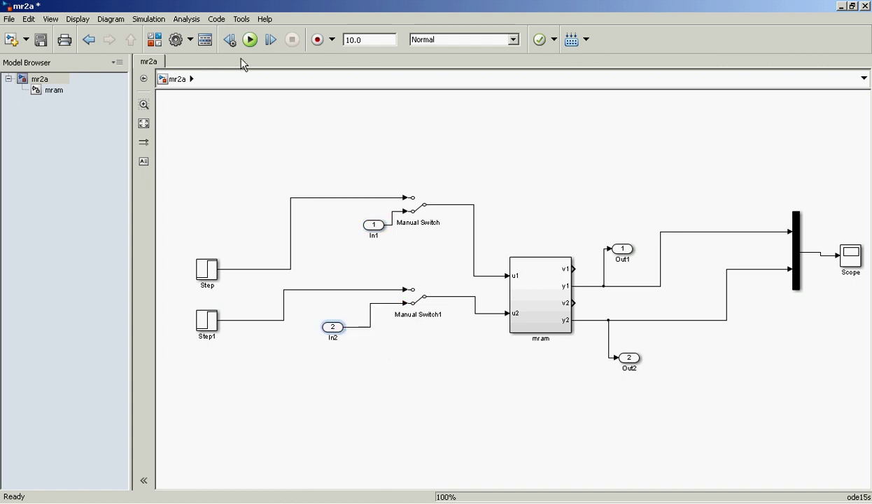
Step: Save the mr2a model, switch to the MATLAB Command Window and rerun [A,B,C,D]=linmod('mr2a')
{"action": "left_click", "coordinate": [40, 40]}
{"action": "key", "text": "alt+Tab"}
{"action": "key", "text": "Up"}
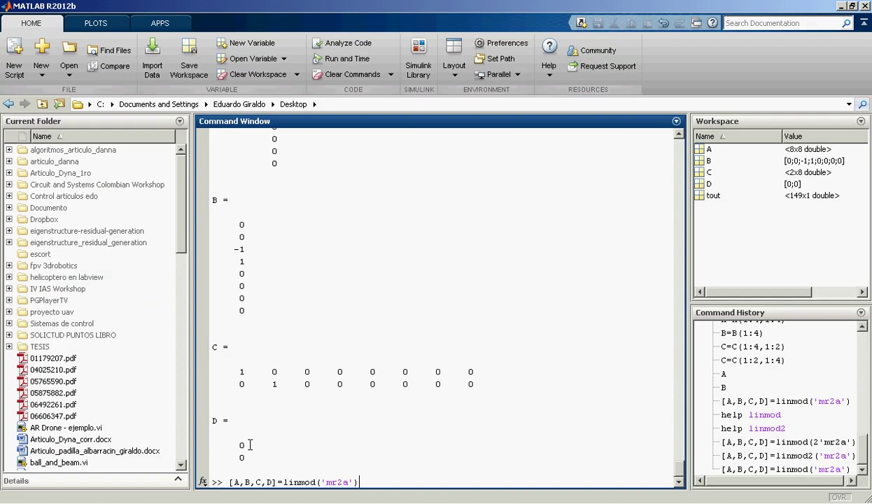
{"action": "key", "text": "Return"}
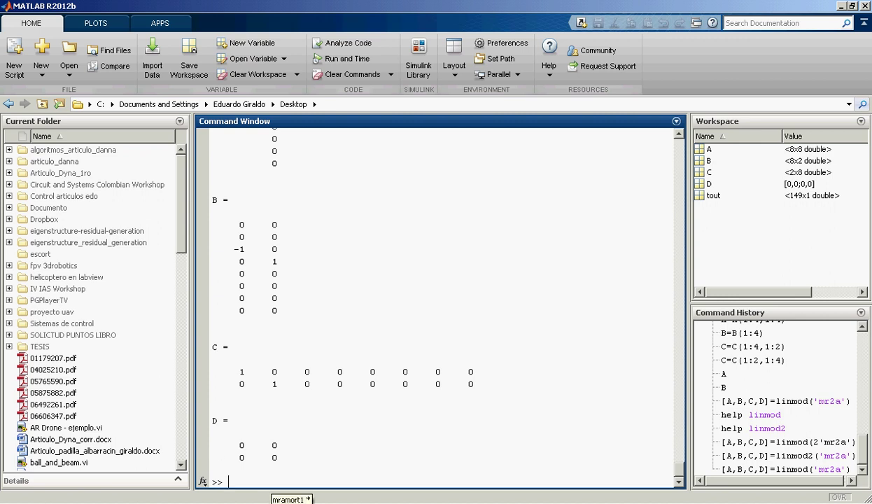
Step: Check the syntax and the x, u and para arguments in the linmodv5 help page
{"action": "left_click", "coordinate": [364, 502]}
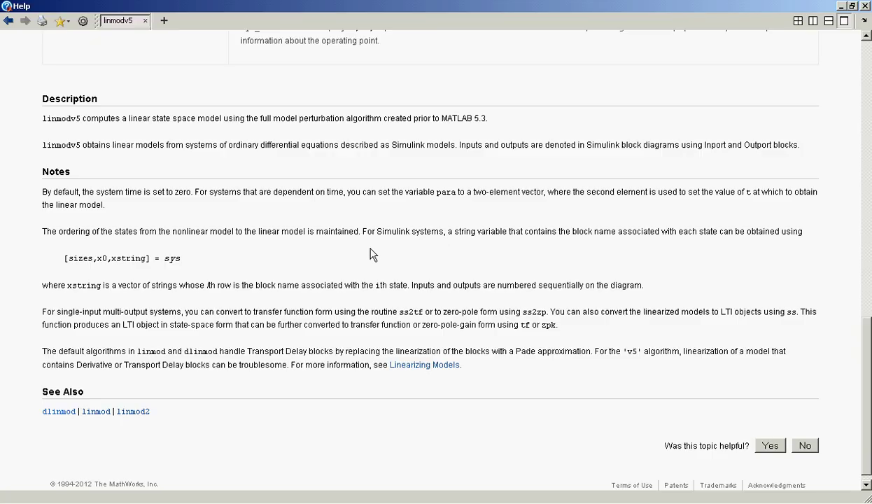
{"action": "scroll", "coordinate": [373, 255], "scroll_direction": "up", "scroll_amount": 10}
{"action": "scroll", "coordinate": [371, 251], "scroll_direction": "up", "scroll_amount": 6}
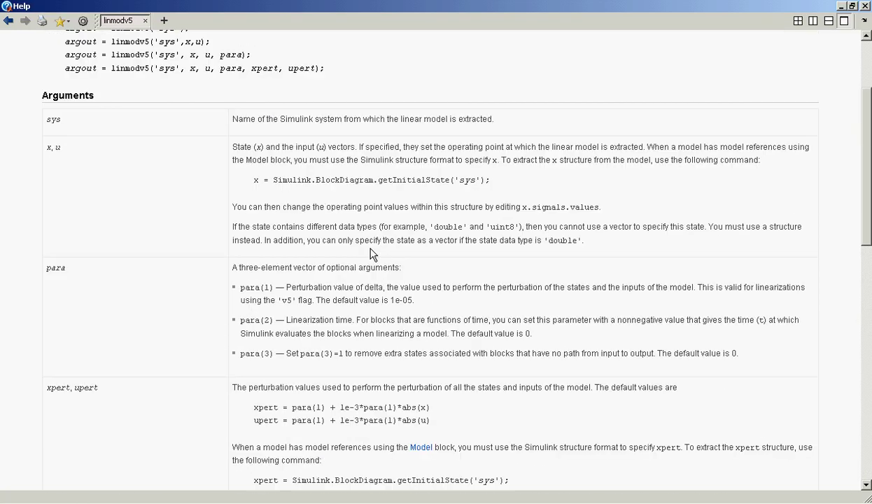
{"action": "scroll", "coordinate": [371, 252], "scroll_direction": "up", "scroll_amount": 4}
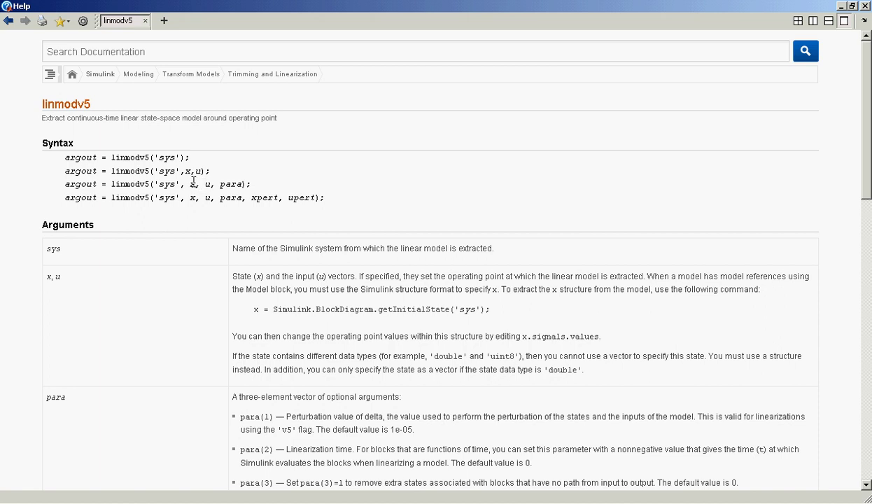
{"action": "scroll", "coordinate": [520, 207], "scroll_direction": "down", "scroll_amount": 4}
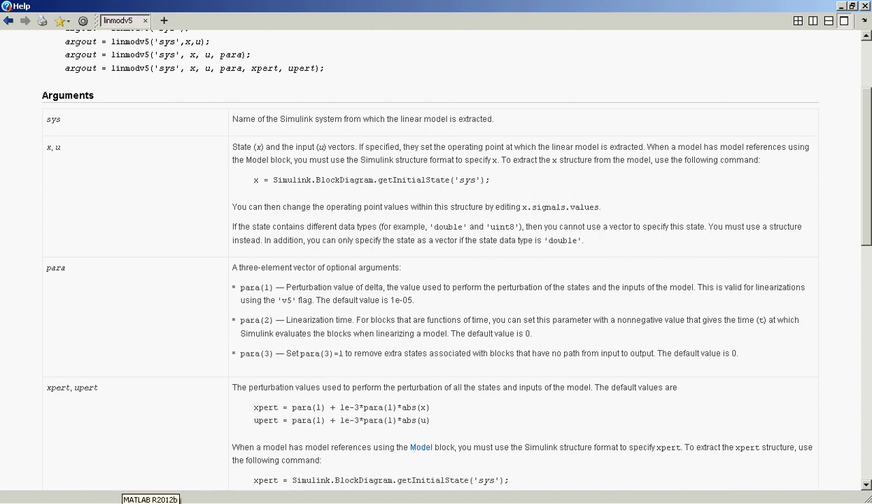
Step: Return to the MATLAB Command Window, recall the linmod('mr2a') command and add the arguments [0 0 0 0]', [0 0] and an empty vector
{"action": "left_click", "coordinate": [210, 501]}
{"action": "key", "text": "Up"}
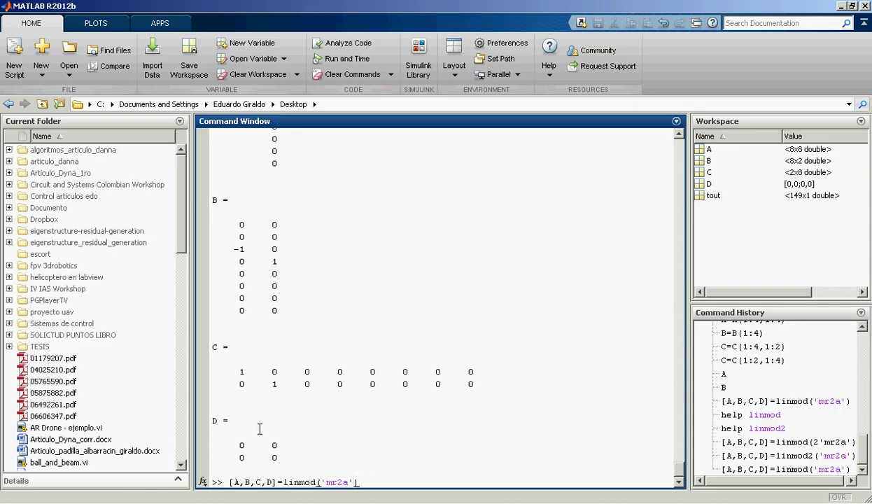
{"action": "type", "text": ",[000"}
{"action": "key", "text": "Left"}
{"action": "key", "text": "Left"}
{"action": "key", "text": "Left"}
{"action": "type", "text": "0"}
{"action": "key", "text": "Right"}
{"action": "key", "text": "Right"}
{"action": "key", "text": "Right"}
{"action": "type", "text": "',[0 0],[]"}
{"action": "key", "text": "Left"}
Step: Recheck the para description in the help, fill the last linmod argument as [1e-5 0 1]' and run the command
{"action": "key", "text": "alt+Tab"}
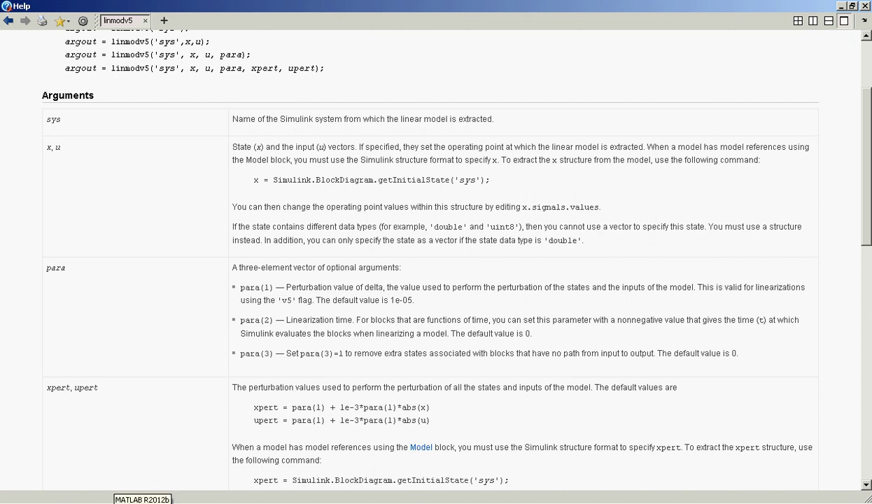
{"action": "left_click", "coordinate": [140, 501]}
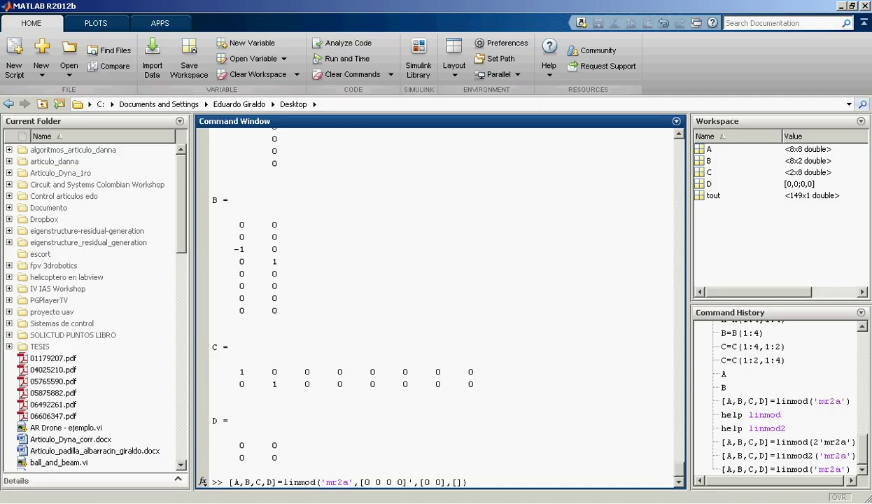
{"action": "type", "text": "1e-5 0 1"}
{"action": "key", "text": "Right"}
{"action": "type", "text": "'"}
{"action": "key", "text": "Return"}
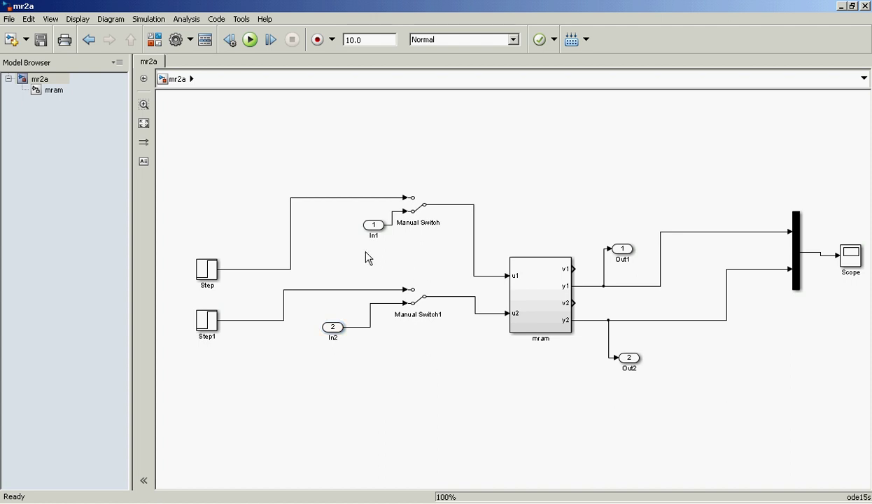
{"action": "left_click", "coordinate": [332, 329]}
{"action": "left_click", "coordinate": [633, 360]}
{"action": "left_click", "coordinate": [497, 373]}
{"action": "left_click", "coordinate": [172, 503]}
Step: Create a new blank Simulink model and open the Simulink Library Browser beside it
{"action": "left_click", "coordinate": [11, 42]}
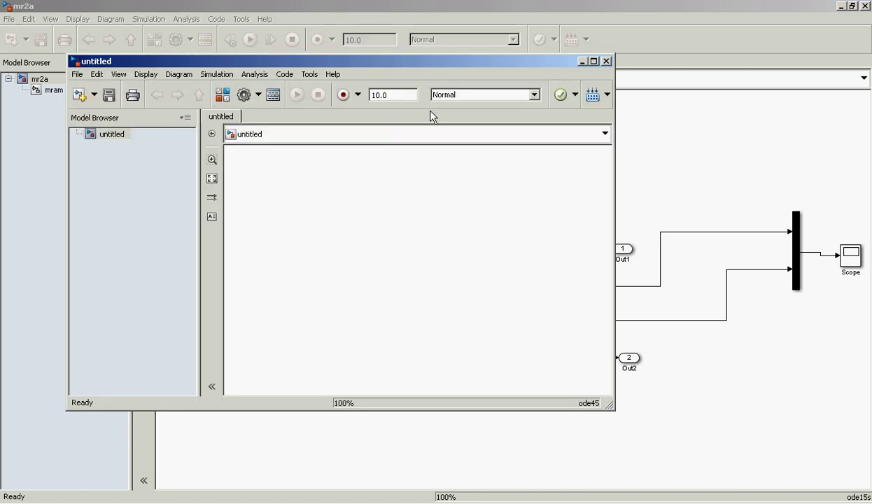
{"action": "left_click_drag", "start_coordinate": [461, 67], "coordinate": [577, 87]}
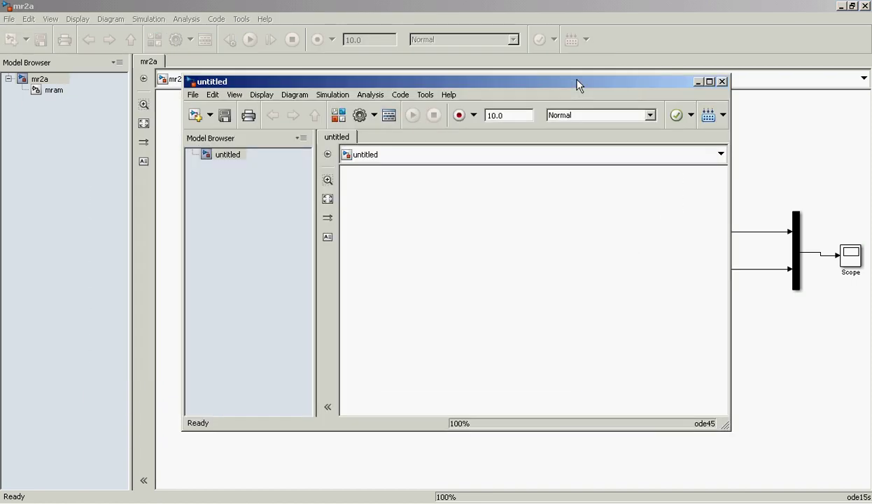
{"action": "key", "text": "ctrl+shift+l"}
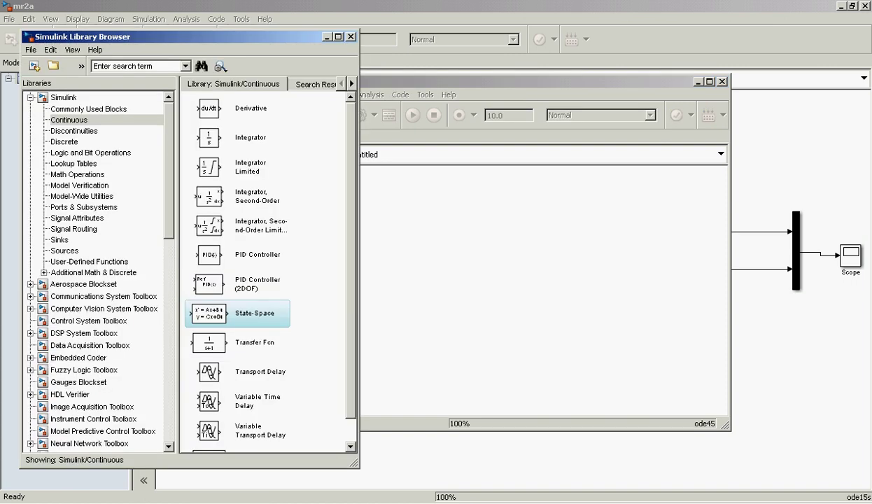
{"action": "left_click_drag", "start_coordinate": [231, 35], "coordinate": [198, 25]}
Step: Add an Inductor and a Resistor connected in series from Simscape's Electrical Elements library to the new model
{"action": "left_click", "coordinate": [123, 162]}
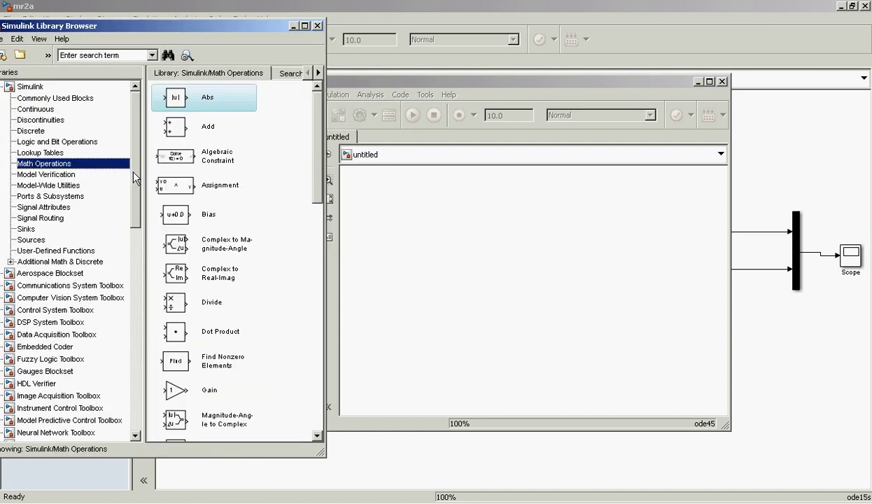
{"action": "left_click_drag", "start_coordinate": [131, 166], "coordinate": [148, 405]}
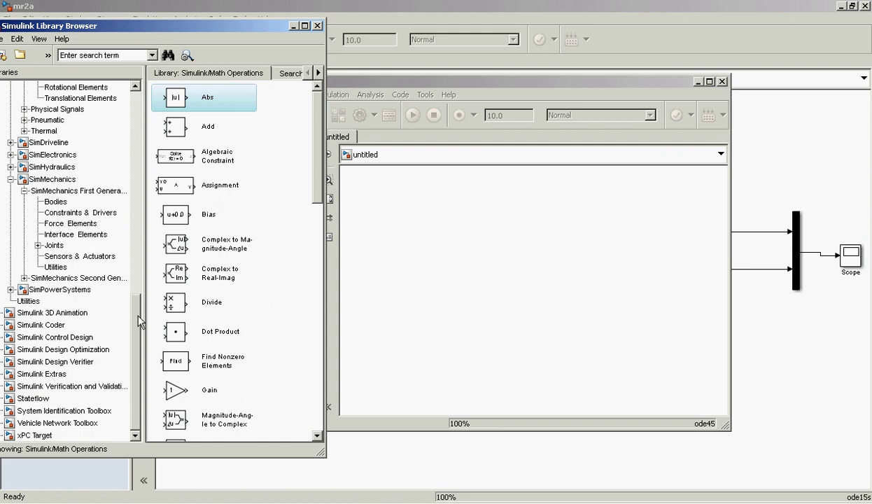
{"action": "left_click_drag", "start_coordinate": [138, 335], "coordinate": [137, 269]}
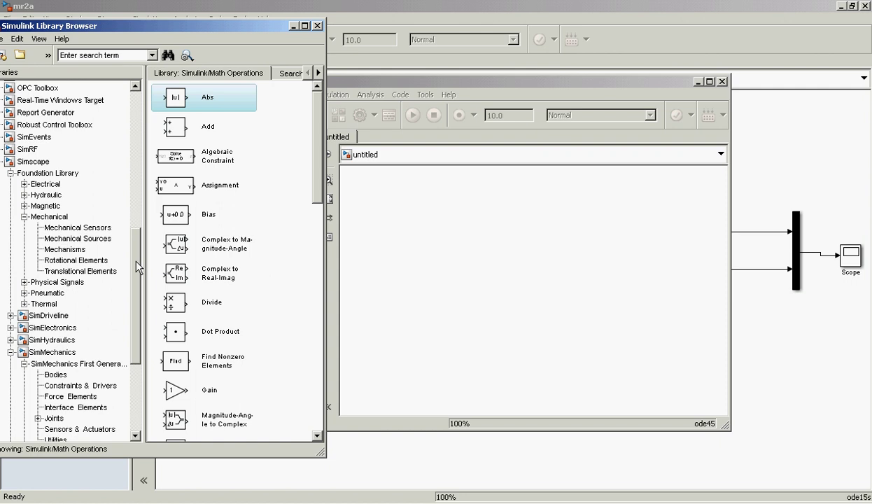
{"action": "double_click", "coordinate": [51, 184]}
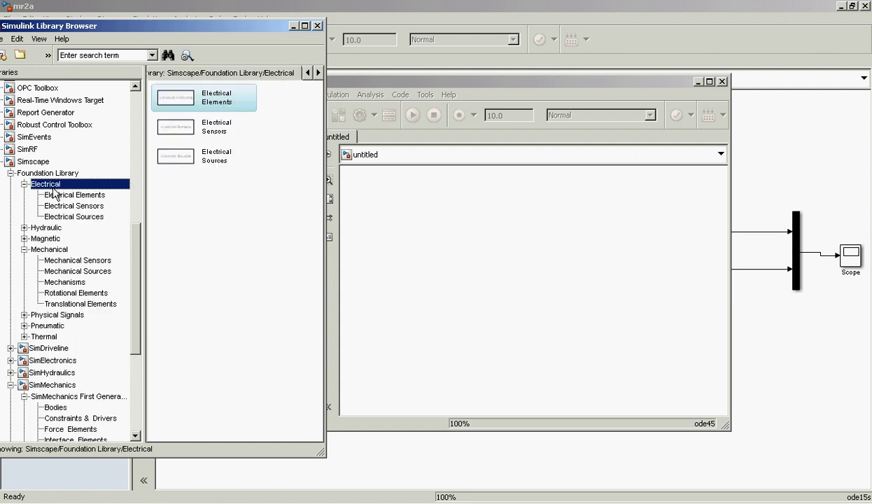
{"action": "double_click", "coordinate": [181, 94]}
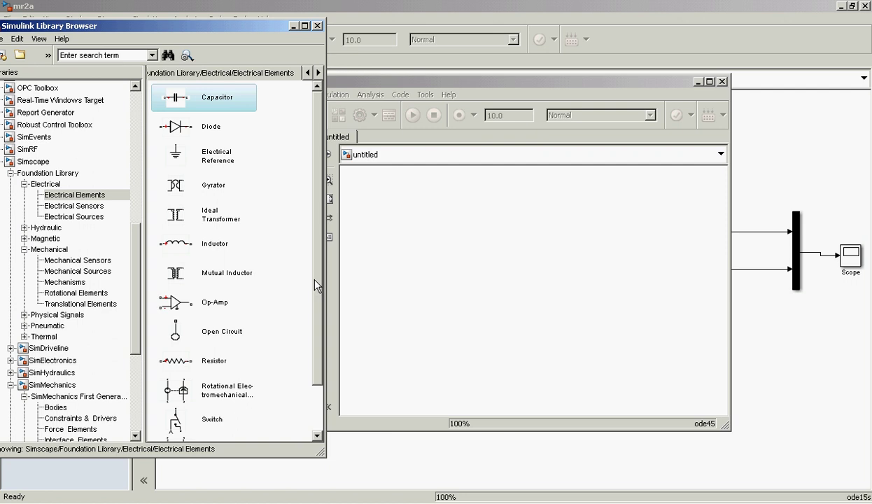
{"action": "left_click", "coordinate": [180, 247]}
{"action": "left_click_drag", "start_coordinate": [180, 247], "coordinate": [434, 210]}
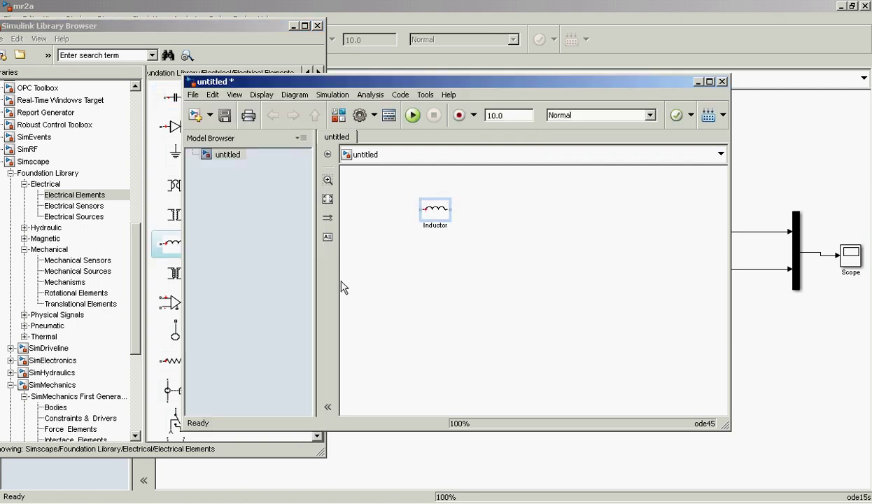
{"action": "left_click_drag", "start_coordinate": [170, 360], "coordinate": [493, 213]}
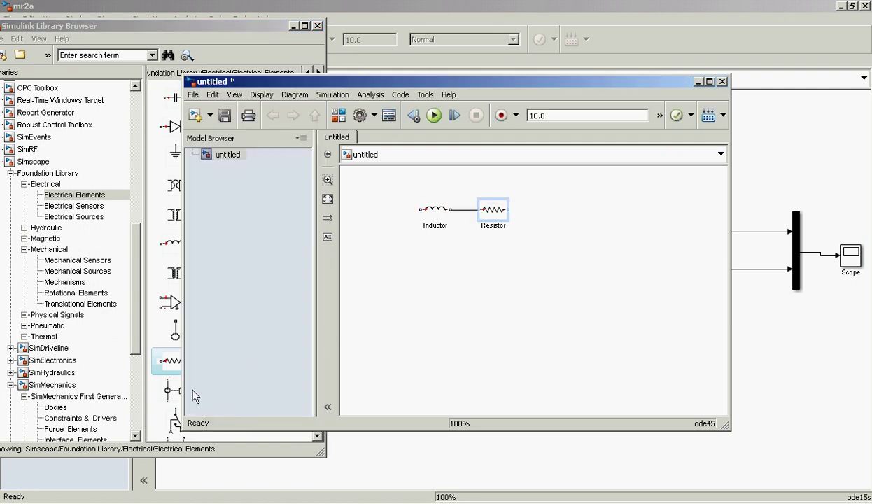
Step: Add a Rotational Electromechanical Converter after the Resistor, wire them together and draw a return wire from the converter's lower electrical port
{"action": "left_click", "coordinate": [178, 397]}
{"action": "left_click_drag", "start_coordinate": [179, 396], "coordinate": [555, 250]}
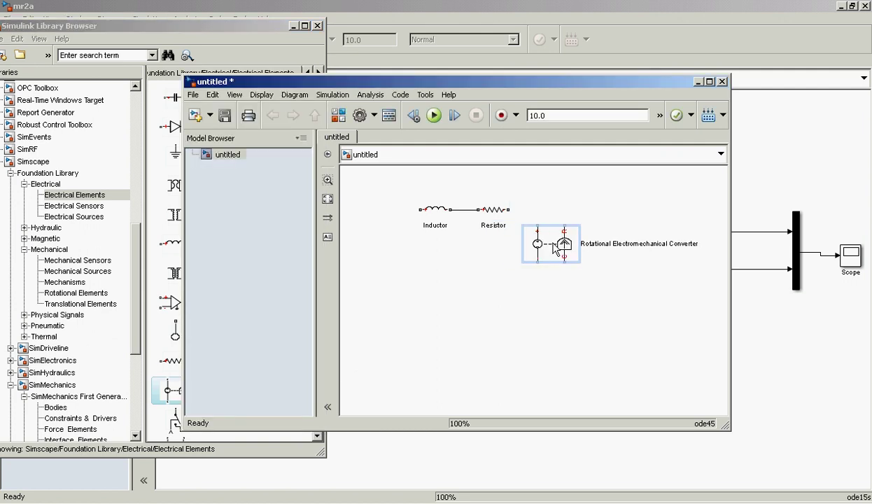
{"action": "mouse_move", "coordinate": [509, 210]}
{"action": "left_mouse_down"}
{"action": "mouse_move", "coordinate": [540, 232]}
{"action": "mouse_move", "coordinate": [464, 294]}
{"action": "mouse_move", "coordinate": [421, 277]}
{"action": "left_mouse_up"}
Step: Add a Controlled Voltage Source from the Electrical Sources library and wire it between the Inductor and the return wire
{"action": "left_click", "coordinate": [154, 218]}
{"action": "left_click", "coordinate": [93, 216]}
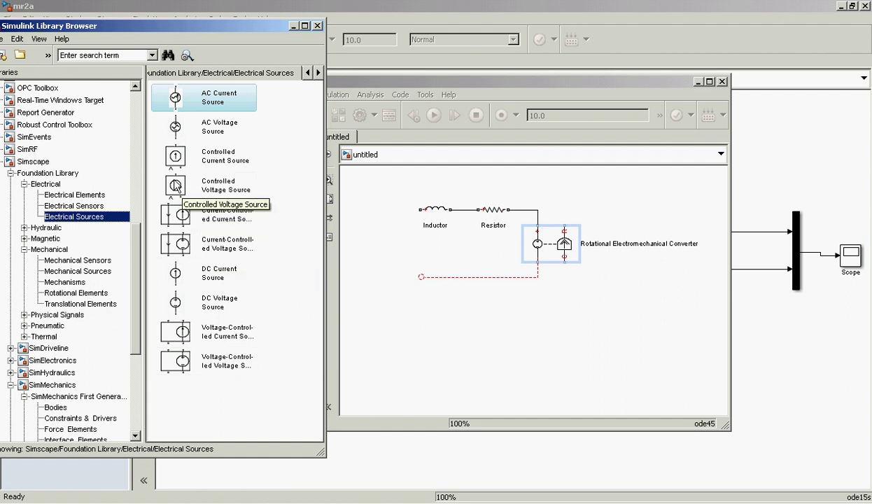
{"action": "left_click_drag", "start_coordinate": [175, 186], "coordinate": [420, 209]}
{"action": "left_click_drag", "start_coordinate": [387, 253], "coordinate": [421, 277]}
{"action": "mouse_move", "coordinate": [390, 247]}
{"action": "left_mouse_down"}
{"action": "mouse_move", "coordinate": [397, 254]}
{"action": "mouse_move", "coordinate": [397, 246]}
{"action": "left_mouse_up"}
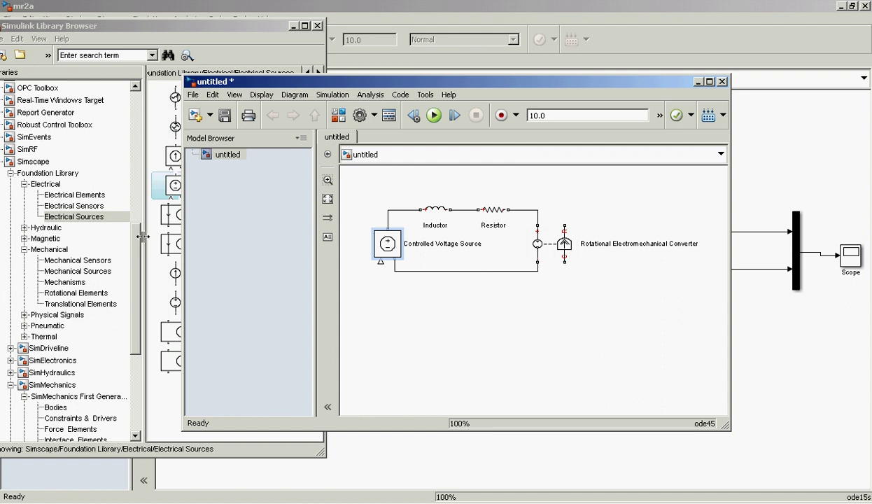
Step: Add an Inertia and a Rotational Damper from the Rotational Elements library and connect both to the converter's upper mechanical port
{"action": "left_click", "coordinate": [77, 292]}
{"action": "mouse_move", "coordinate": [178, 98]}
{"action": "left_mouse_down"}
{"action": "mouse_move", "coordinate": [312, 145]}
{"action": "mouse_move", "coordinate": [619, 202]}
{"action": "mouse_move", "coordinate": [568, 227]}
{"action": "left_mouse_up"}
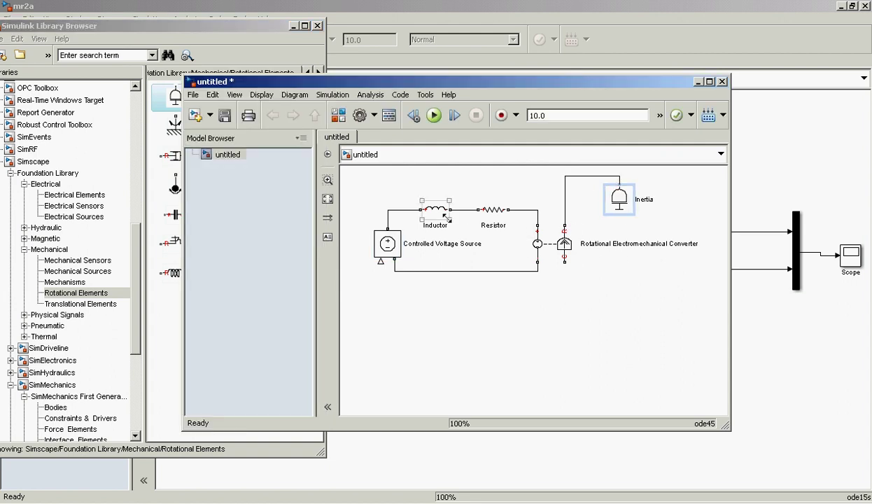
{"action": "mouse_move", "coordinate": [180, 158]}
{"action": "left_mouse_down"}
{"action": "mouse_move", "coordinate": [695, 201]}
{"action": "mouse_move", "coordinate": [681, 180]}
{"action": "mouse_move", "coordinate": [606, 178]}
{"action": "left_mouse_up"}
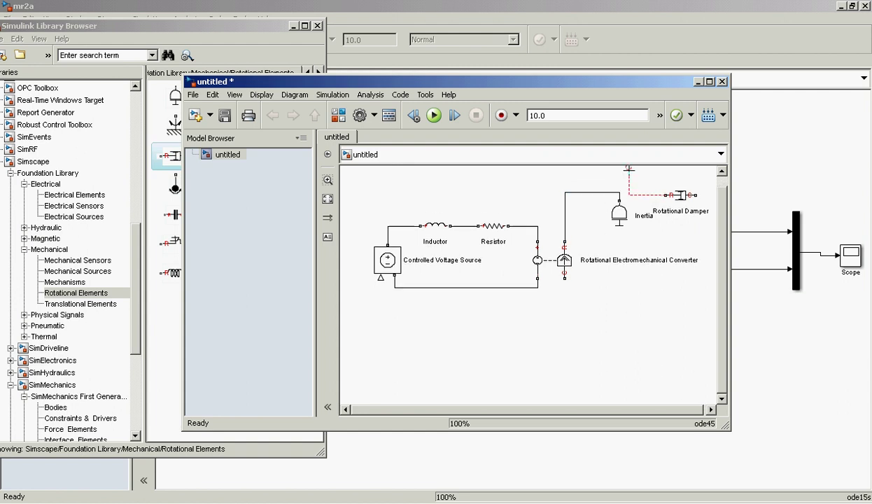
{"action": "left_click_drag", "start_coordinate": [682, 213], "coordinate": [659, 193]}
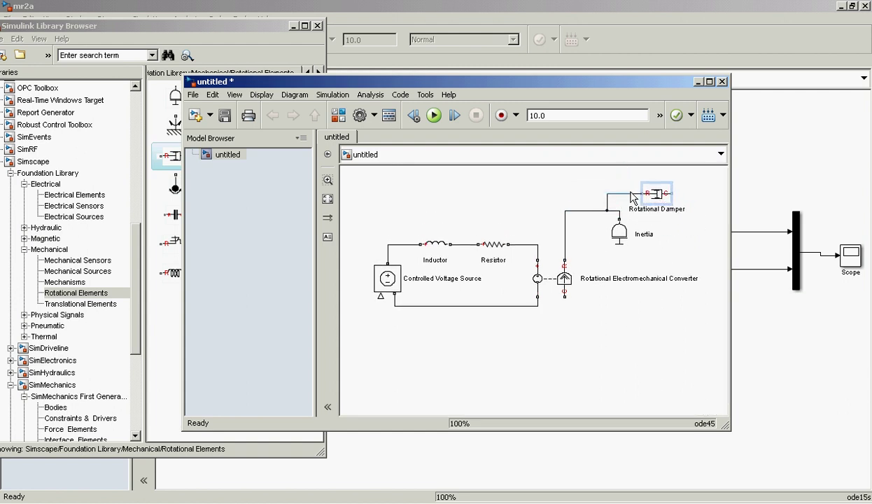
Step: Attach a Mechanical Rotational Reference to the damper's free end and place an Electrical Reference on the circuit's return wire
{"action": "left_click", "coordinate": [215, 42]}
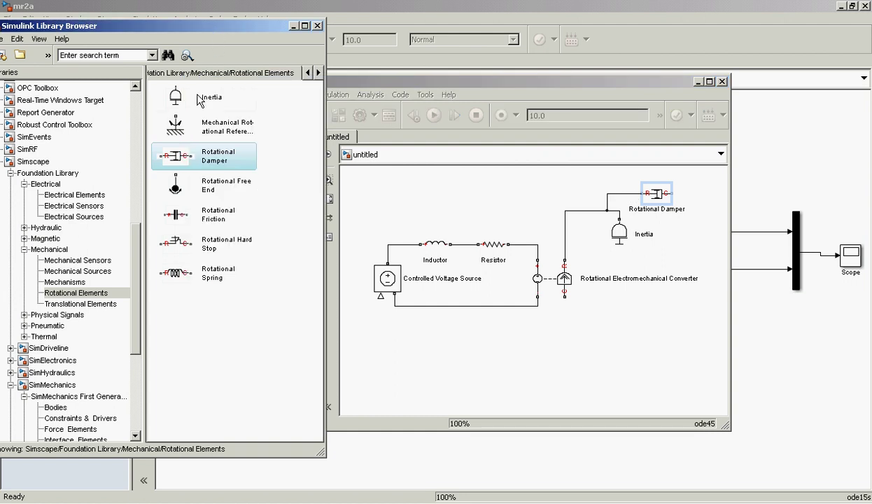
{"action": "left_click_drag", "start_coordinate": [177, 129], "coordinate": [672, 194]}
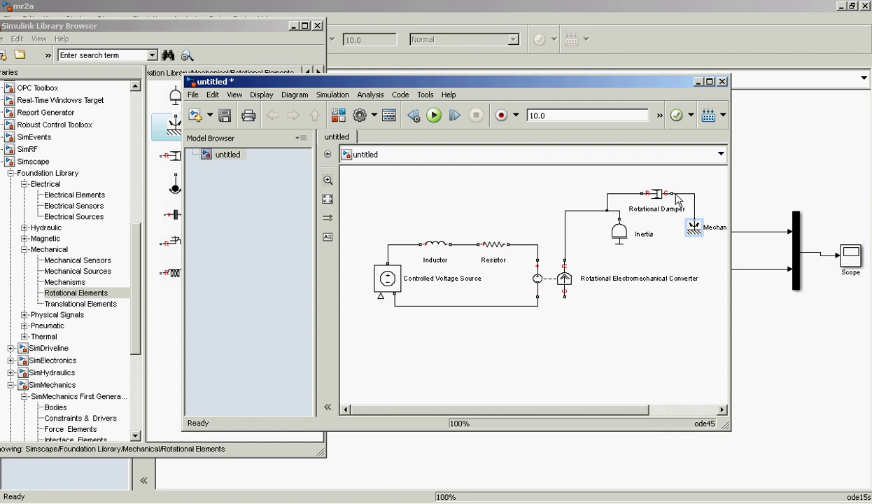
{"action": "left_click", "coordinate": [86, 195]}
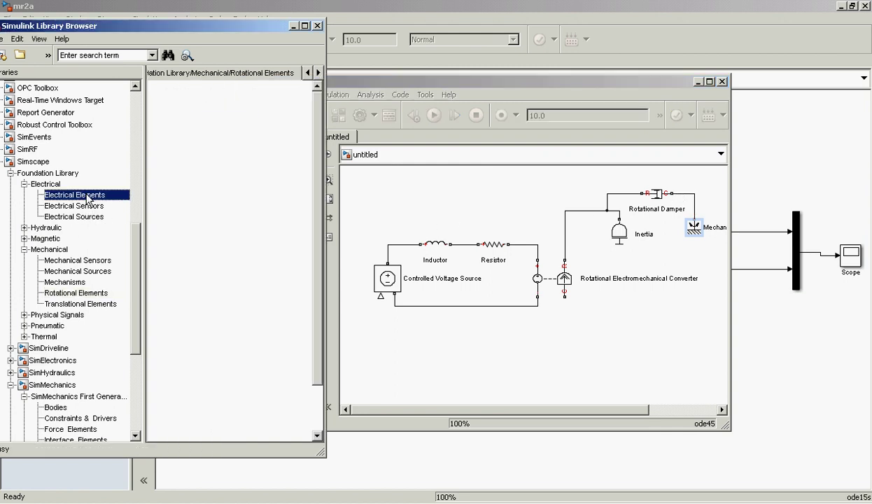
{"action": "left_click_drag", "start_coordinate": [184, 158], "coordinate": [422, 308]}
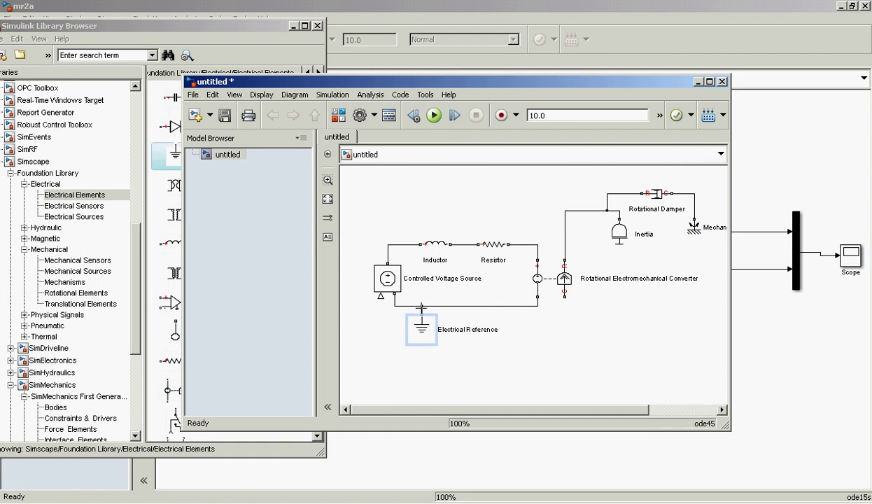
Step: Copy the Mechanical Rotational Reference from the damper and attach the copy to the converter's lower mechanical port
{"action": "left_click", "coordinate": [554, 344]}
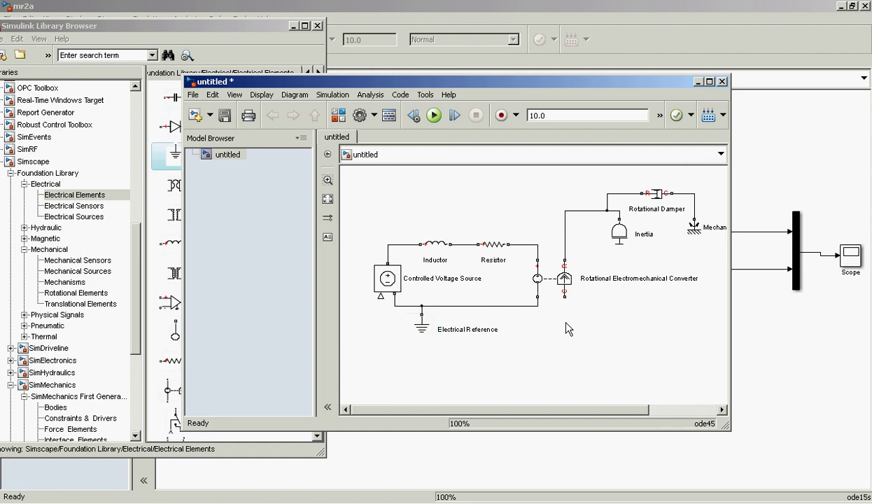
{"action": "left_click_drag", "start_coordinate": [694, 225], "coordinate": [564, 316]}
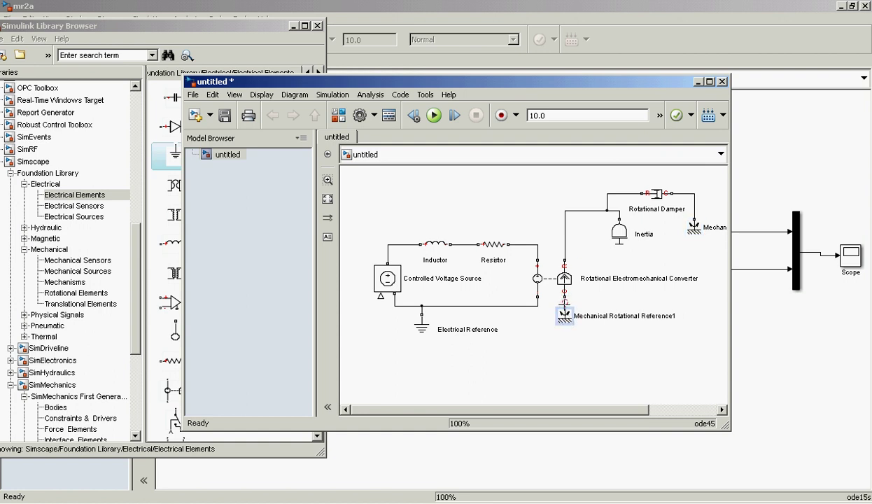
{"action": "left_click", "coordinate": [603, 329]}
Step: Add an Ideal Rotational Motion Sensor from the Mechanical Sensors library above the damper and connect its R port to the shaft line
{"action": "left_click", "coordinate": [89, 262]}
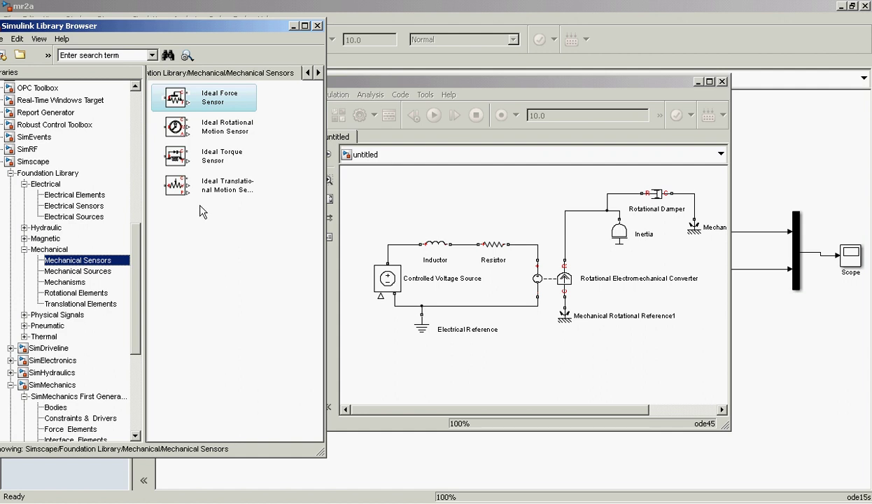
{"action": "left_click_drag", "start_coordinate": [177, 128], "coordinate": [596, 210]}
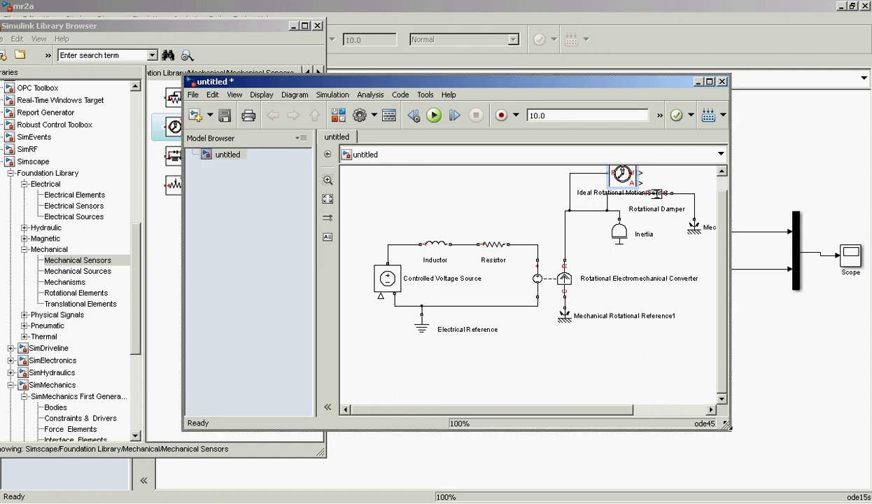
{"action": "left_click_drag", "start_coordinate": [726, 425], "coordinate": [731, 469]}
Step: Shift the converter, inertia, damper and both mechanical references down together to make room beneath the motion sensor
{"action": "left_click_drag", "start_coordinate": [701, 363], "coordinate": [581, 197]}
{"action": "key", "text": "Down"}
{"action": "key", "text": "Down"}
{"action": "key", "text": "Down"}
{"action": "key", "text": "Down"}
{"action": "key", "text": "Down"}
{"action": "key", "text": "Down"}
{"action": "key", "text": "Down"}
{"action": "key", "text": "Down"}
{"action": "key", "text": "Down"}
{"action": "key", "text": "Down"}
{"action": "key", "text": "Down"}
{"action": "key", "text": "Down"}
{"action": "key", "text": "Down"}
{"action": "key", "text": "Down"}
{"action": "key", "text": "Down"}
{"action": "key", "text": "Down"}
{"action": "key", "text": "Down"}
{"action": "key", "text": "Down"}
{"action": "key", "text": "Down"}
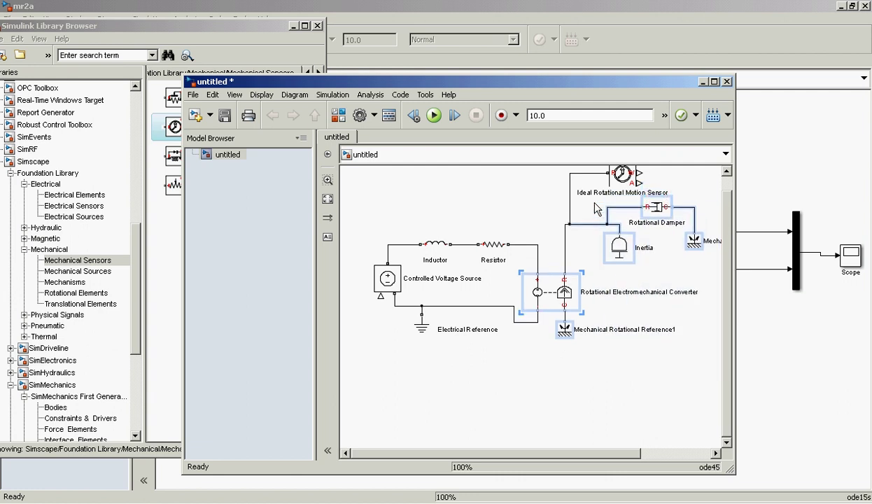
{"action": "left_click", "coordinate": [594, 374]}
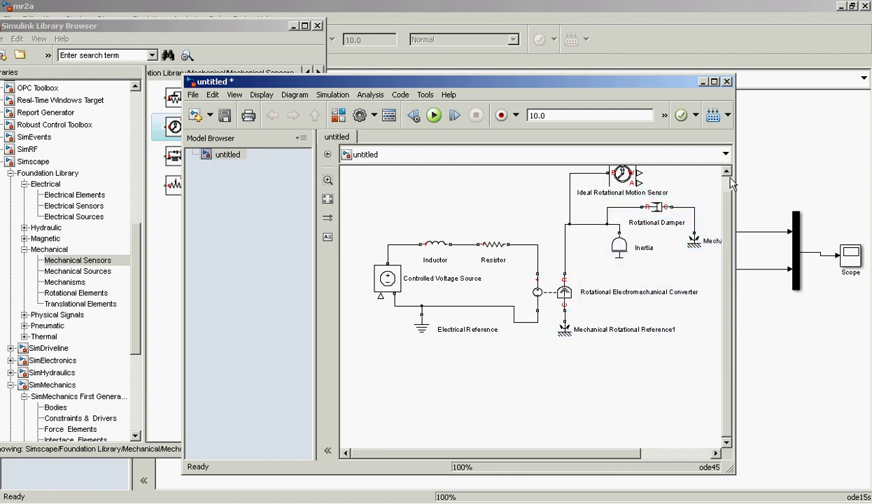
Step: Move the whole diagram down and wire the motion sensor's C port to the line between the damper and its mechanical reference
{"action": "left_click_drag", "start_coordinate": [698, 365], "coordinate": [337, 180]}
{"action": "left_click", "coordinate": [475, 201]}
{"action": "left_click_drag", "start_coordinate": [733, 250], "coordinate": [799, 256]}
{"action": "mouse_move", "coordinate": [667, 244]}
{"action": "left_mouse_down"}
{"action": "mouse_move", "coordinate": [692, 245]}
{"action": "mouse_move", "coordinate": [706, 284]}
{"action": "mouse_move", "coordinate": [721, 288]}
{"action": "left_mouse_up"}
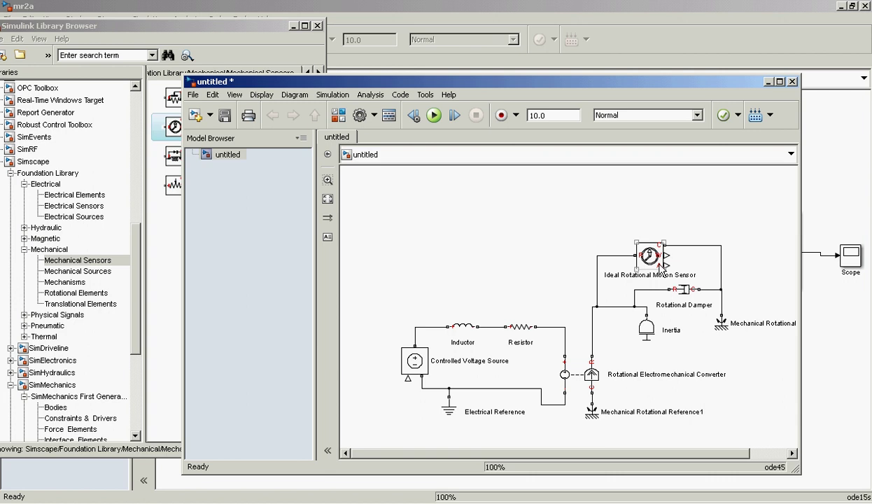
Step: Locate the Utilities library under Simscape in the library tree
{"action": "left_click", "coordinate": [142, 314]}
{"action": "scroll", "coordinate": [70, 319], "scroll_direction": "down", "scroll_amount": 6}
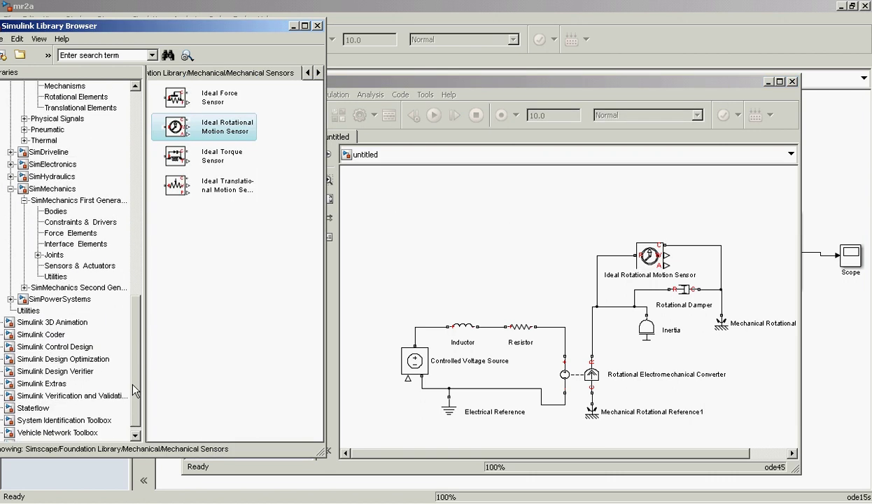
Step: Add two PS-Simulink Converter blocks from the Simscape Utilities and connect them to the Ideal Rotational Motion Sensor's W and A outputs
{"action": "left_click", "coordinate": [38, 313]}
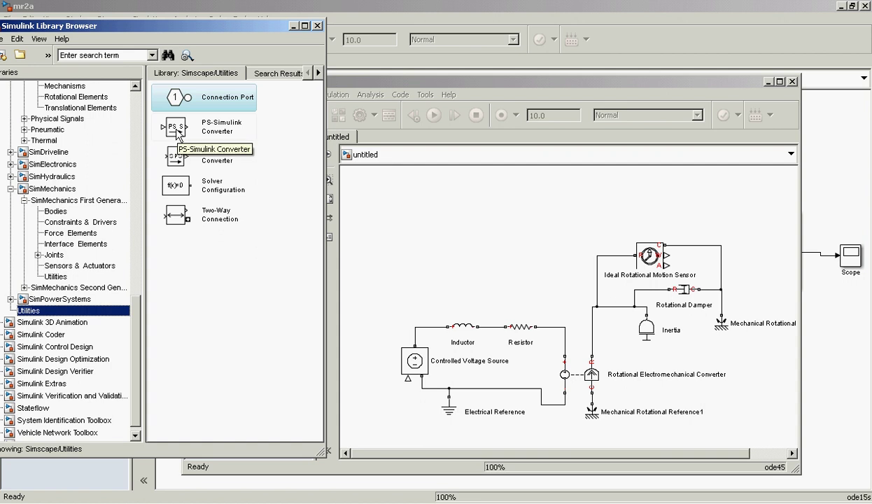
{"action": "left_click_drag", "start_coordinate": [176, 133], "coordinate": [768, 251]}
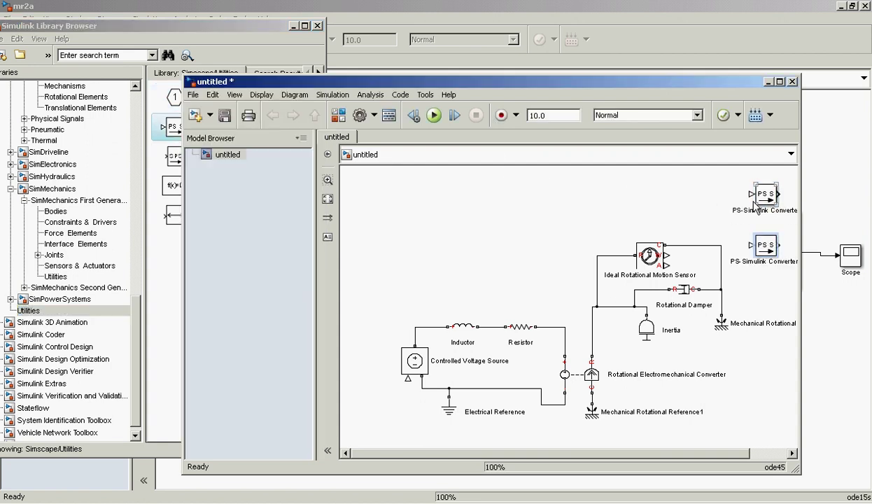
{"action": "left_click_drag", "start_coordinate": [750, 194], "coordinate": [750, 245]}
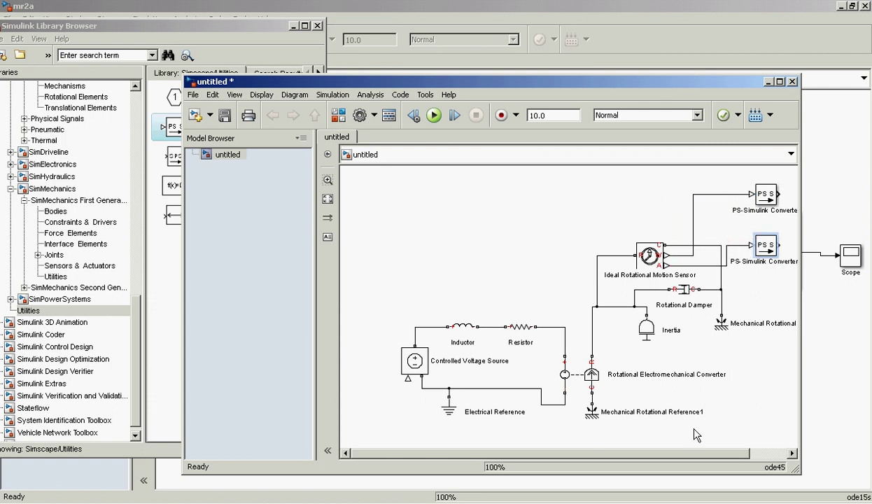
Step: Enlarge and reposition the model window, and set the output signal unit of the upper PS-Simulink Converter to rad/s
{"action": "left_click_drag", "start_coordinate": [798, 472], "coordinate": [867, 482]}
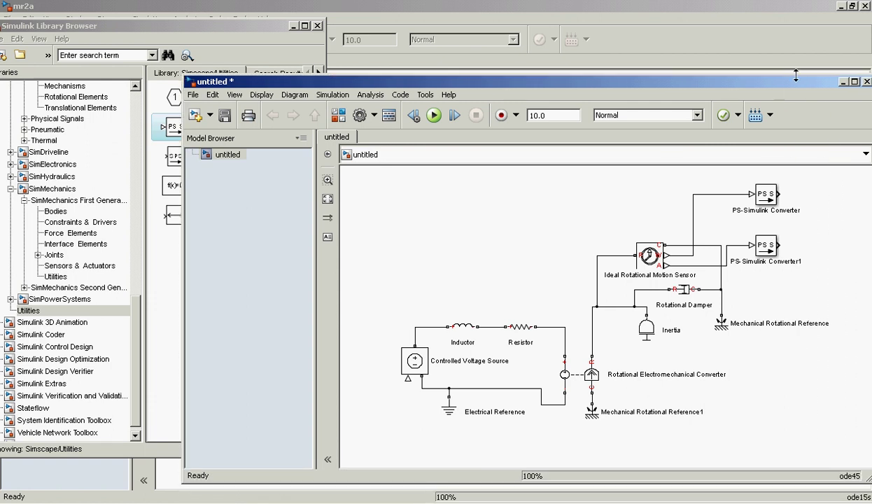
{"action": "left_click_drag", "start_coordinate": [802, 84], "coordinate": [717, 70]}
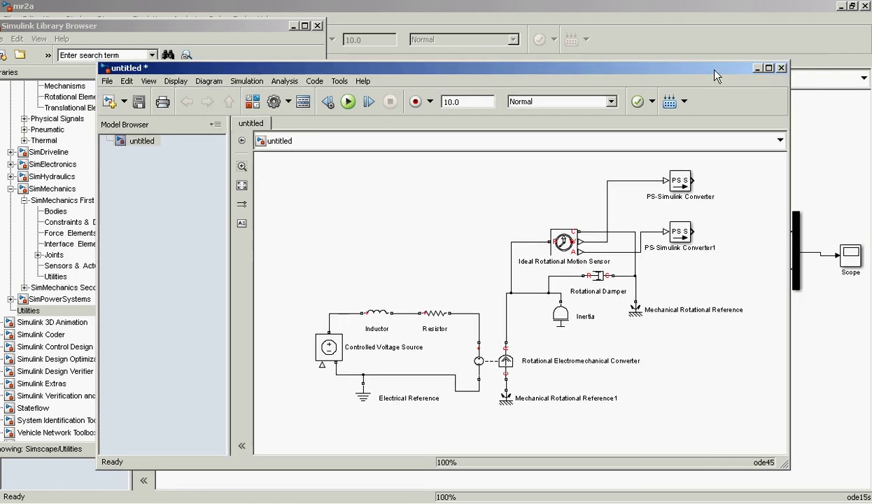
{"action": "double_click", "coordinate": [680, 182]}
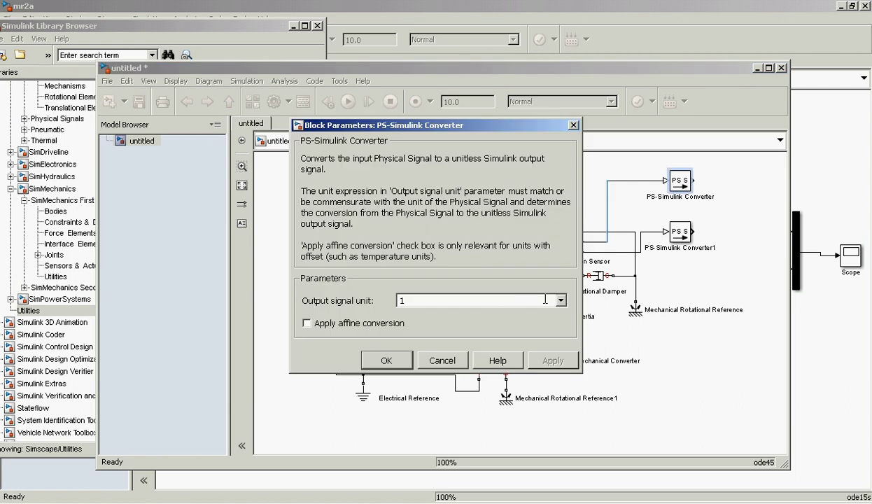
{"action": "left_click", "coordinate": [562, 301]}
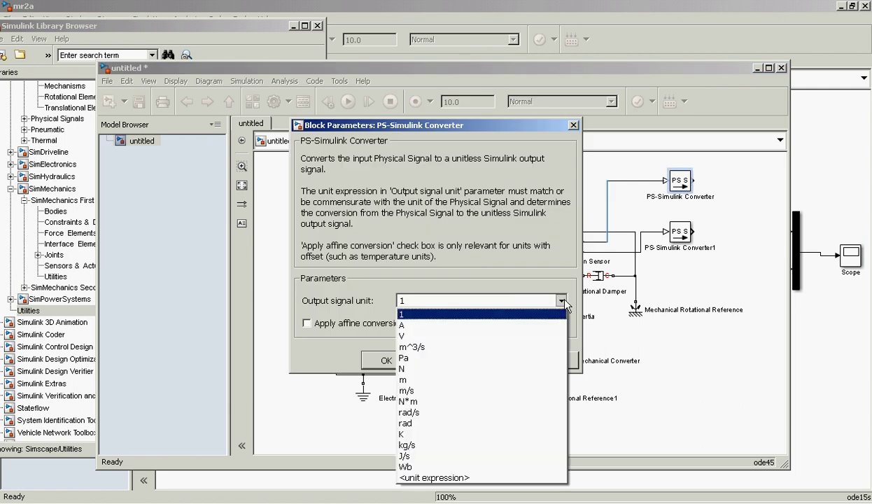
{"action": "left_click", "coordinate": [557, 413]}
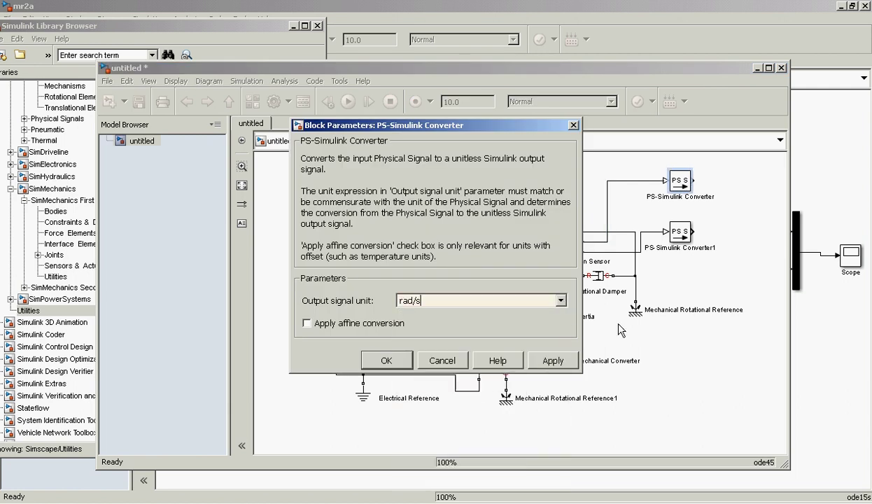
{"action": "left_click", "coordinate": [388, 356]}
Step: Choose an angular output signal unit for PS-Simulink Converter1, which is fed by the motion sensor's A output
{"action": "left_click", "coordinate": [682, 238]}
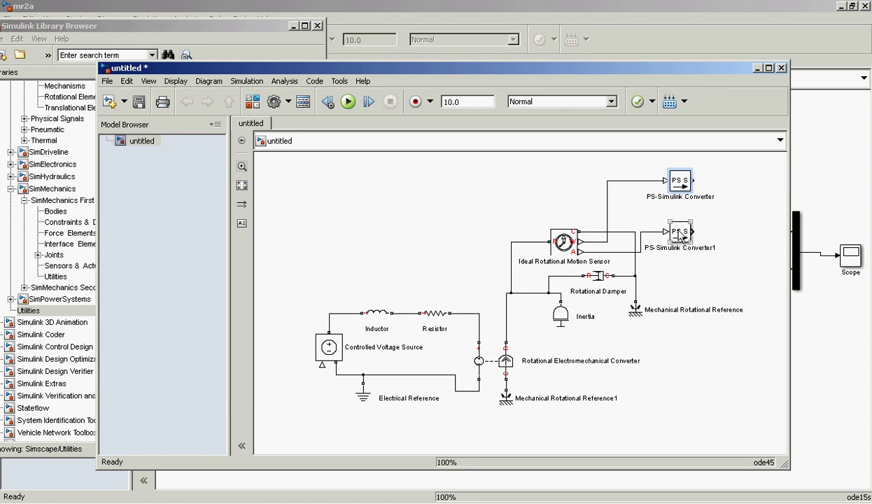
{"action": "double_click", "coordinate": [682, 236]}
{"action": "left_click", "coordinate": [560, 301]}
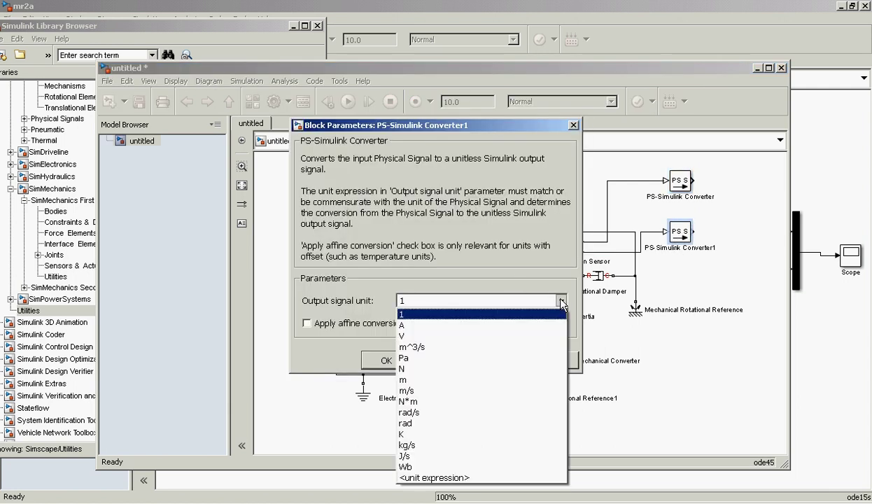
{"action": "left_click", "coordinate": [510, 416]}
{"action": "left_click", "coordinate": [387, 360]}
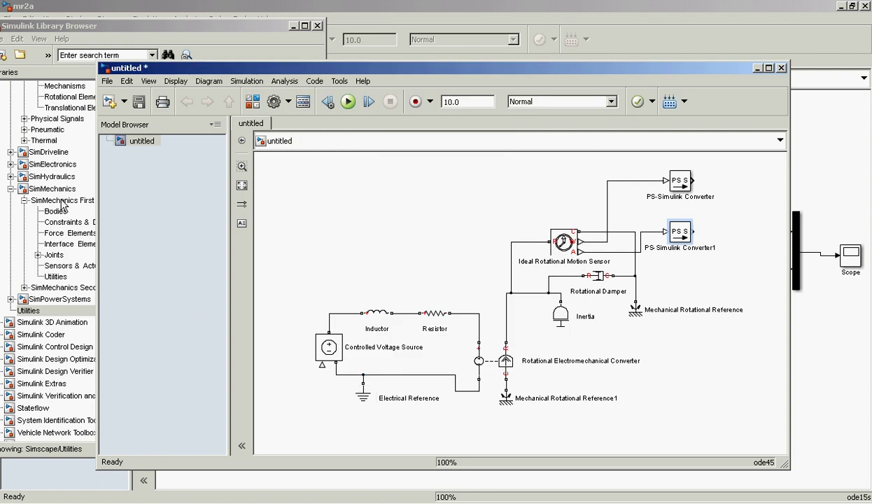
Step: Add a Simulink-PS Converter from the Simscape Utilities and connect its output to the Controlled Voltage Source's signal input
{"action": "left_click", "coordinate": [56, 119]}
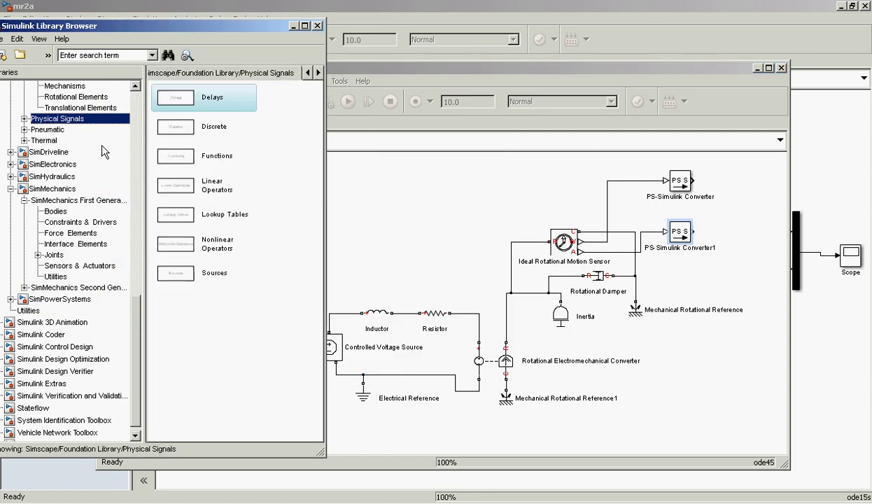
{"action": "left_click", "coordinate": [28, 311]}
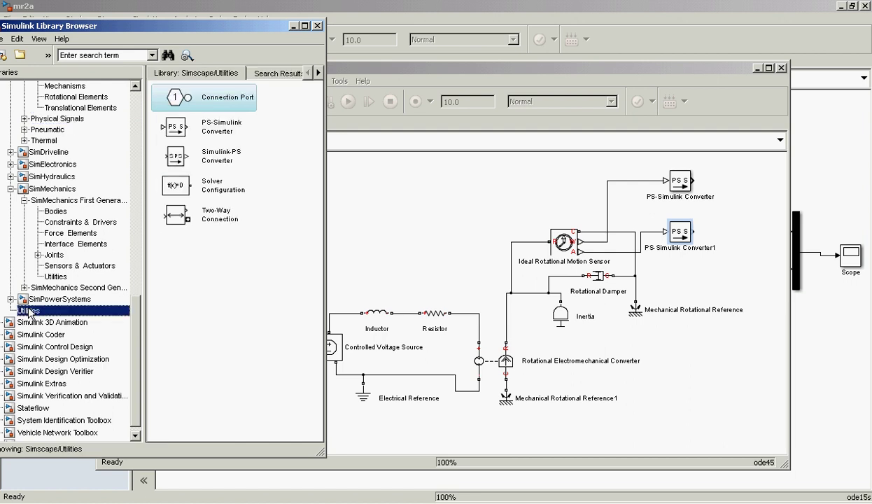
{"action": "mouse_move", "coordinate": [174, 158]}
{"action": "left_mouse_down"}
{"action": "mouse_move", "coordinate": [369, 430]}
{"action": "mouse_move", "coordinate": [295, 402]}
{"action": "mouse_move", "coordinate": [321, 366]}
{"action": "left_mouse_up"}
{"action": "left_click_drag", "start_coordinate": [299, 403], "coordinate": [306, 401]}
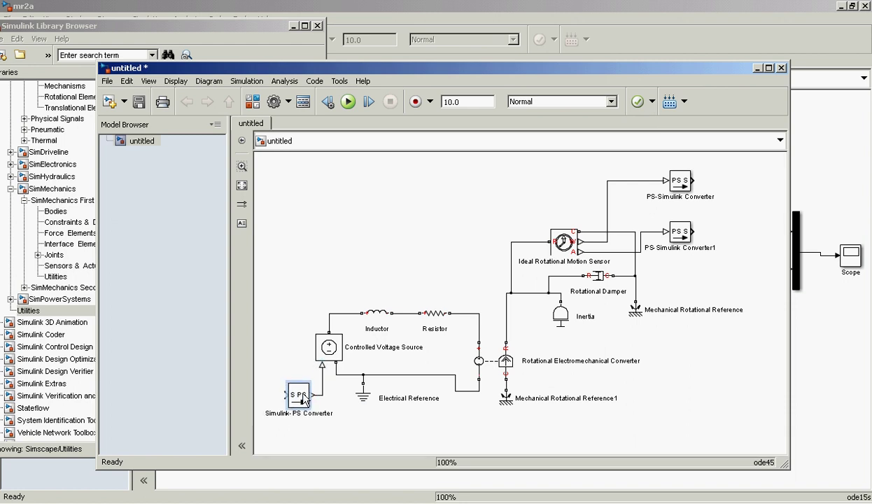
Step: Choose the input signal unit for the Simulink-PS Converter that drives the Controlled Voltage Source
{"action": "left_click_drag", "start_coordinate": [373, 449], "coordinate": [327, 326]}
{"action": "double_click", "coordinate": [397, 395]}
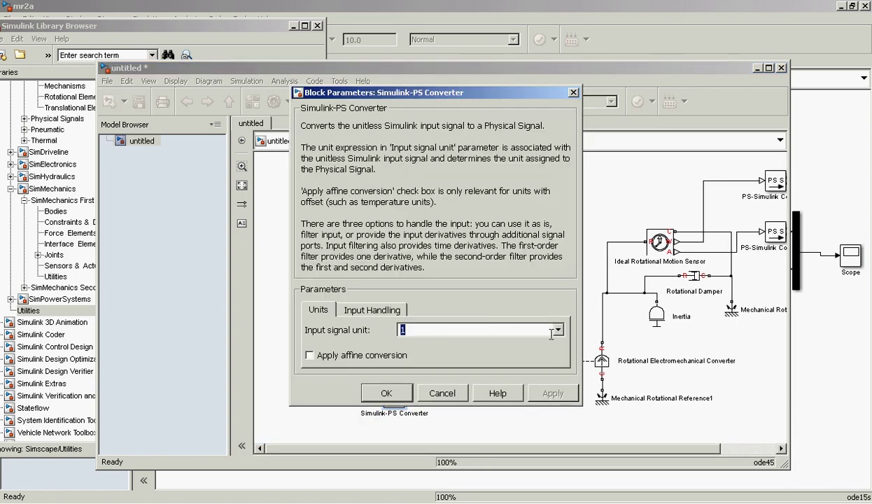
{"action": "left_click", "coordinate": [558, 330]}
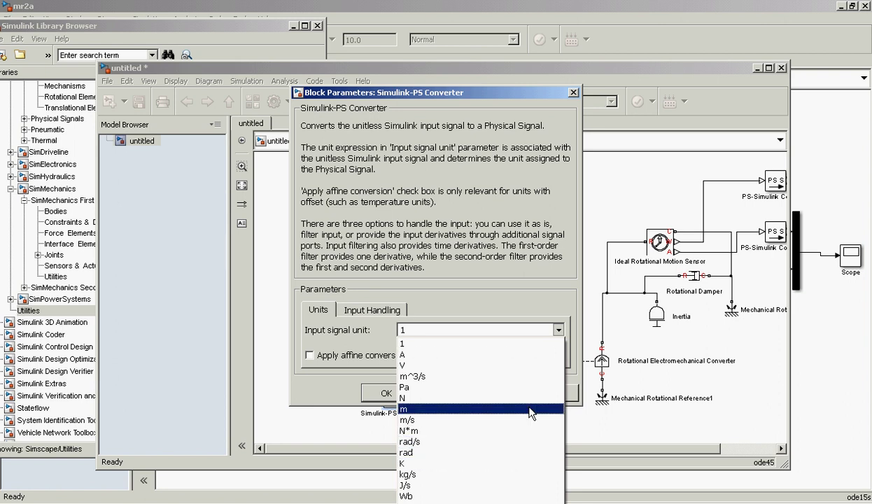
{"action": "left_click", "coordinate": [528, 355]}
{"action": "left_click", "coordinate": [558, 329]}
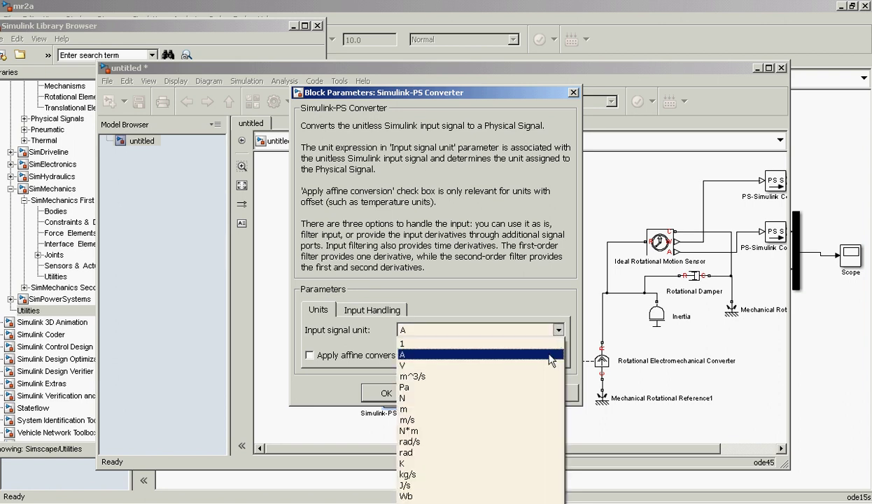
{"action": "left_click", "coordinate": [539, 357]}
{"action": "left_click", "coordinate": [397, 396]}
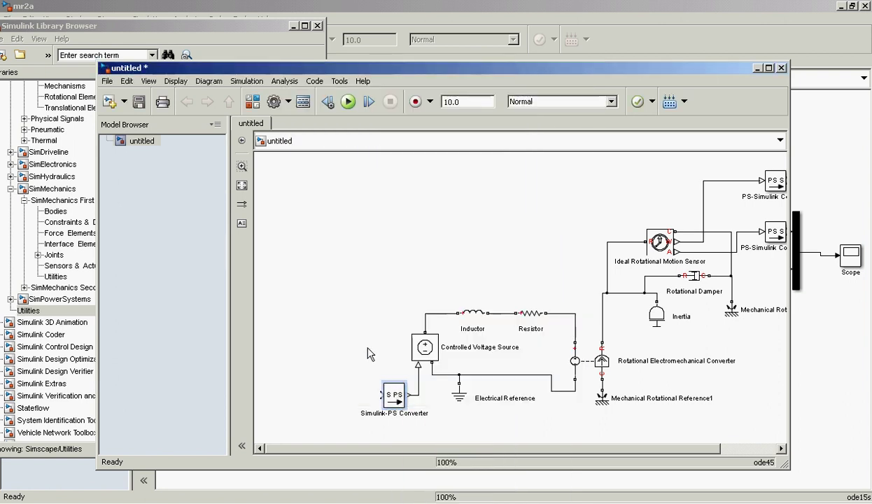
{"action": "left_click", "coordinate": [383, 394]}
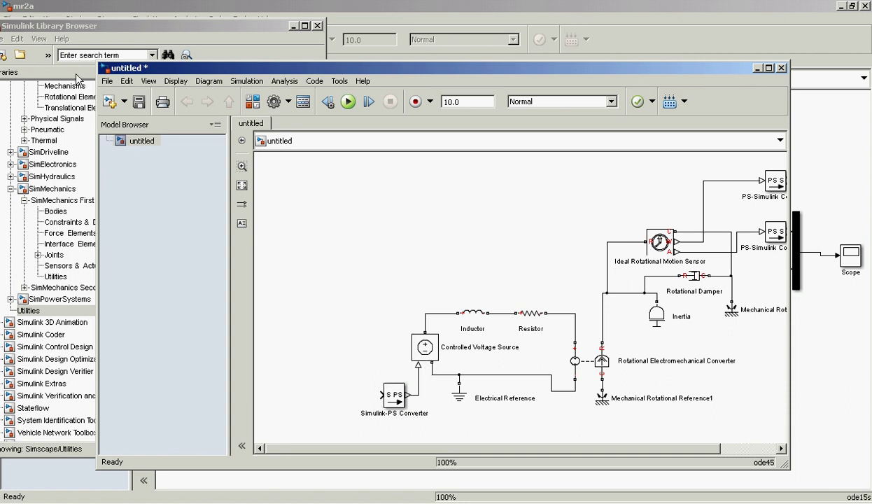
Step: Add a Step block from the Simulink Sources library and connect it to the Simulink-PS Converter's input
{"action": "left_click", "coordinate": [89, 19]}
{"action": "left_click_drag", "start_coordinate": [139, 310], "coordinate": [131, 111]}
{"action": "left_click", "coordinate": [37, 234]}
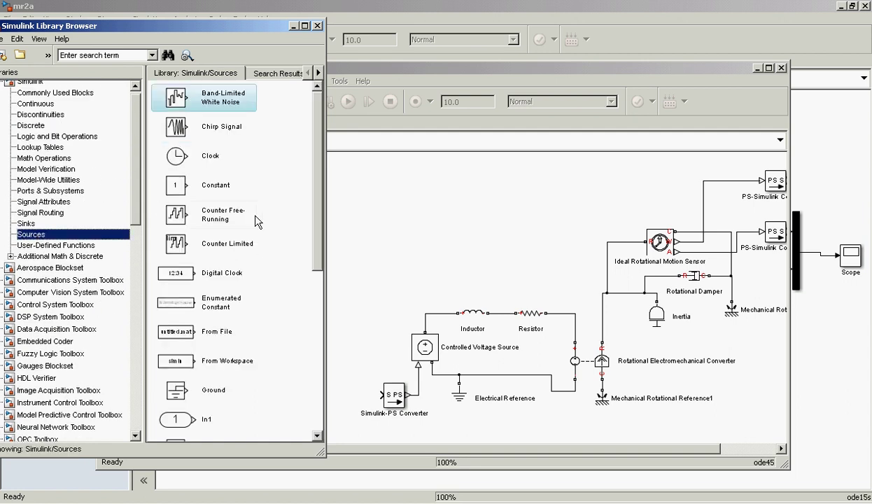
{"action": "scroll", "coordinate": [308, 235], "scroll_direction": "down", "scroll_amount": 5}
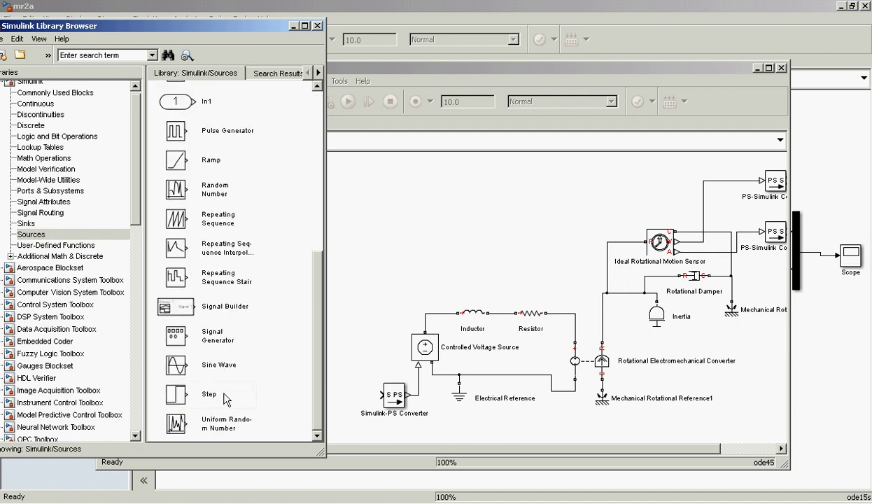
{"action": "left_click", "coordinate": [181, 396]}
{"action": "left_click_drag", "start_coordinate": [181, 398], "coordinate": [387, 398]}
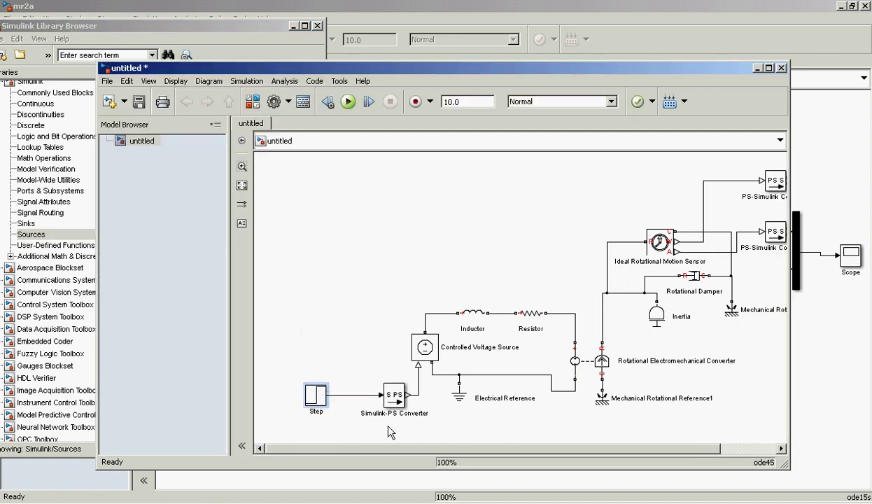
Step: Add a Scope from the Simulink Sinks library and connect the upper PS-Simulink Converter to its input
{"action": "left_click_drag", "start_coordinate": [389, 451], "coordinate": [536, 489]}
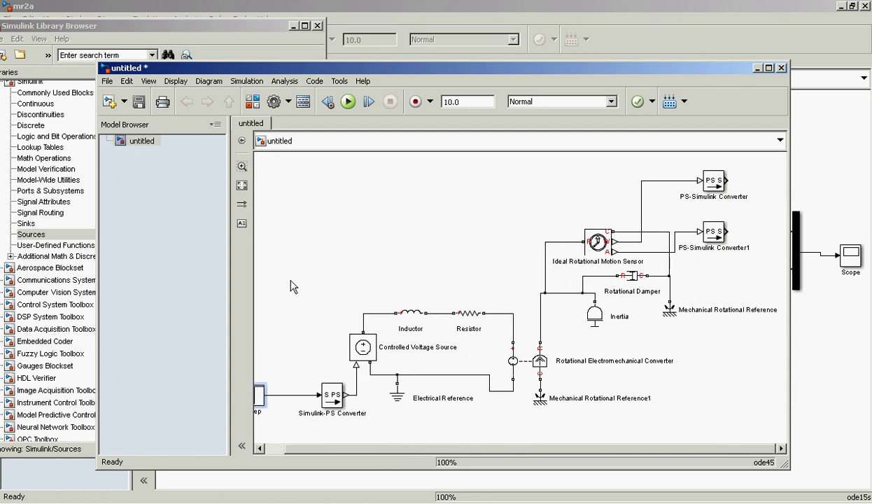
{"action": "left_click", "coordinate": [105, 29]}
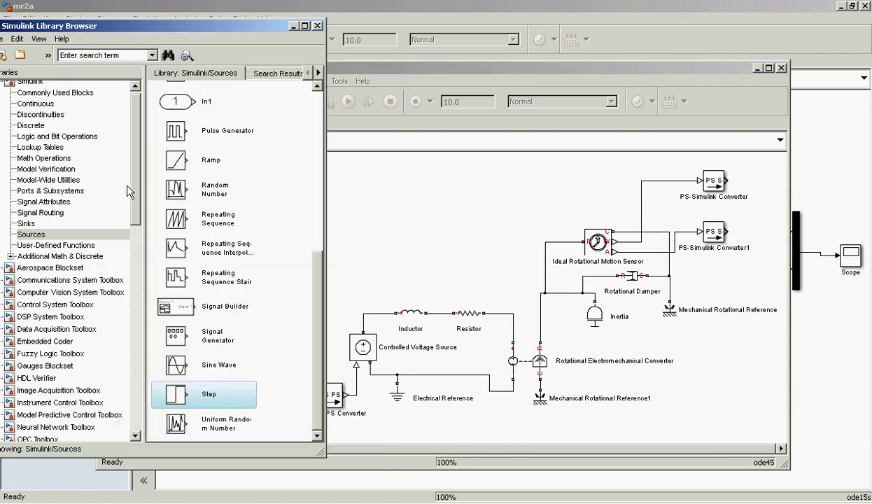
{"action": "left_click", "coordinate": [28, 222]}
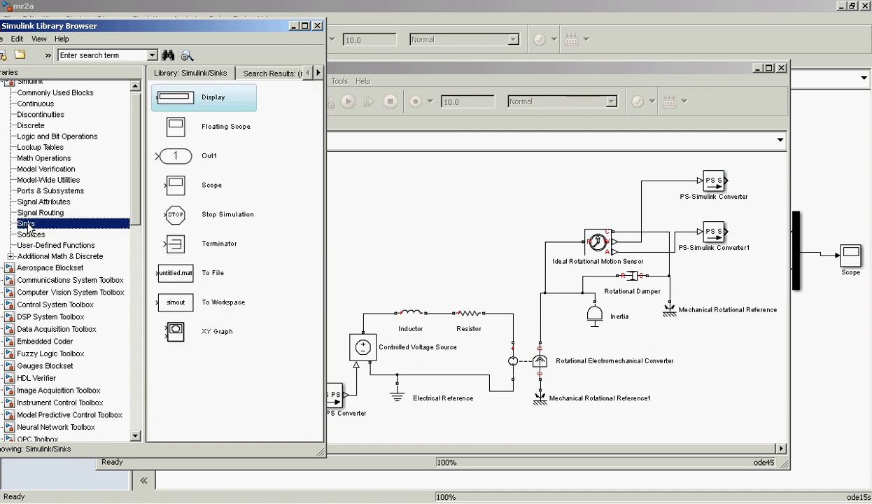
{"action": "left_click", "coordinate": [174, 186]}
{"action": "left_click_drag", "start_coordinate": [173, 189], "coordinate": [730, 186]}
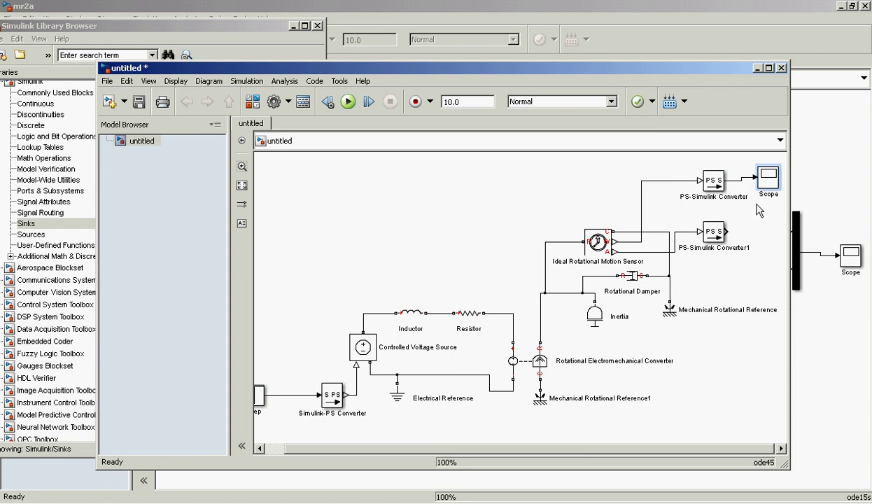
Step: Set the Scope's number of axes to 2 and connect PS-Simulink Converter1 to its second input
{"action": "double_click", "coordinate": [763, 176]}
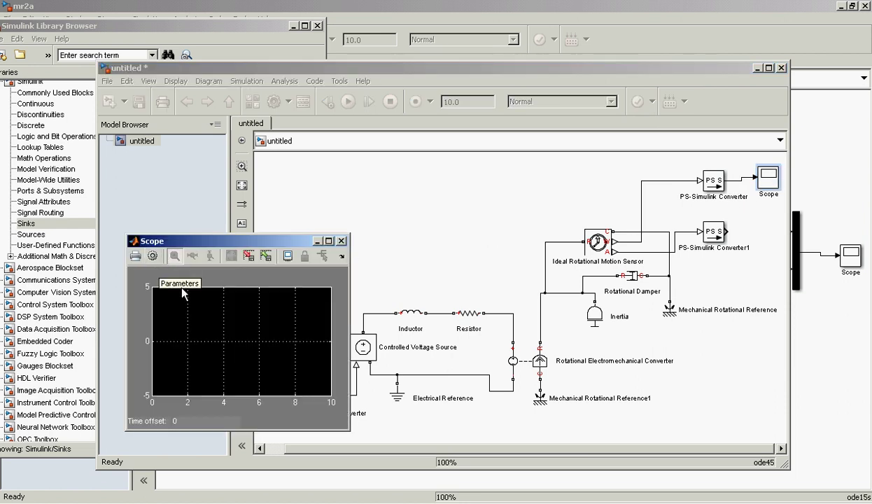
{"action": "left_click", "coordinate": [152, 257]}
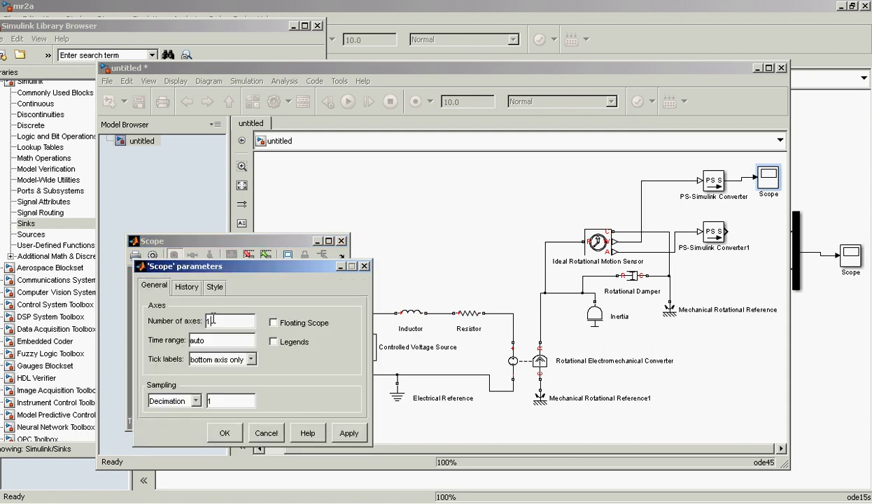
{"action": "left_click", "coordinate": [183, 286]}
{"action": "left_click", "coordinate": [181, 302]}
{"action": "left_click", "coordinate": [157, 288]}
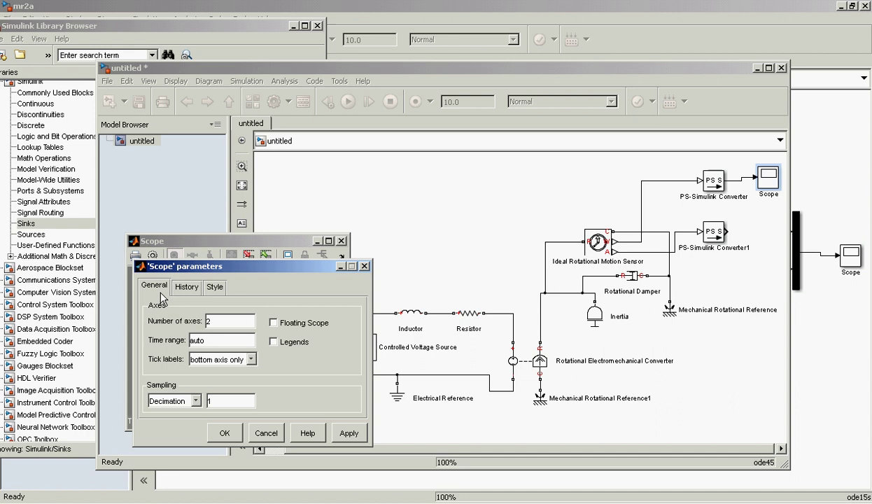
{"action": "left_click", "coordinate": [223, 433]}
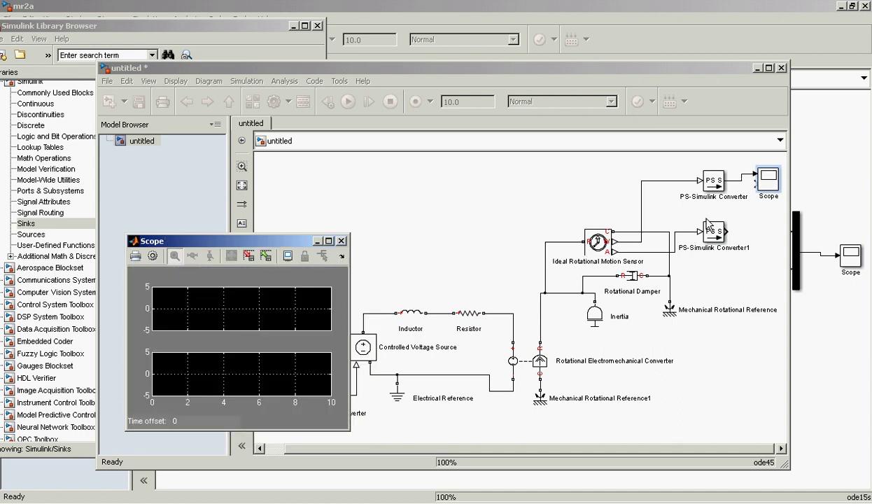
{"action": "left_click", "coordinate": [714, 223]}
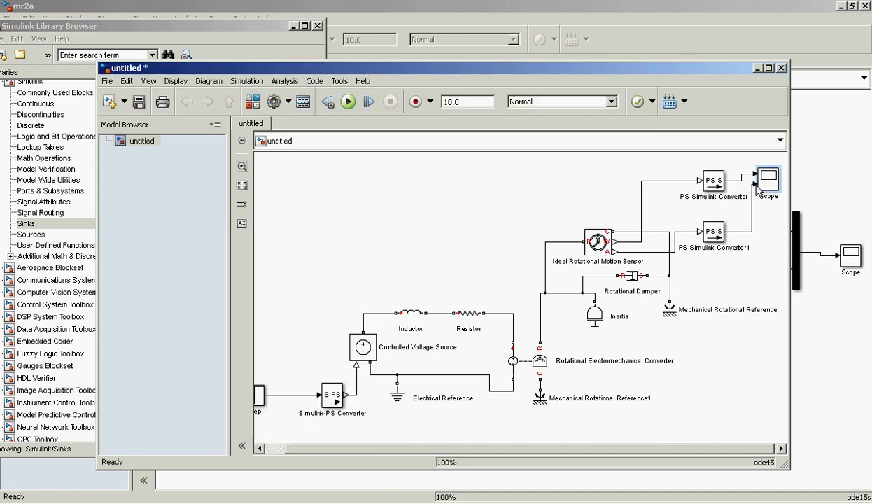
Step: Try to run the simulation of the motor model and close the diagnostics report
{"action": "left_click", "coordinate": [345, 101]}
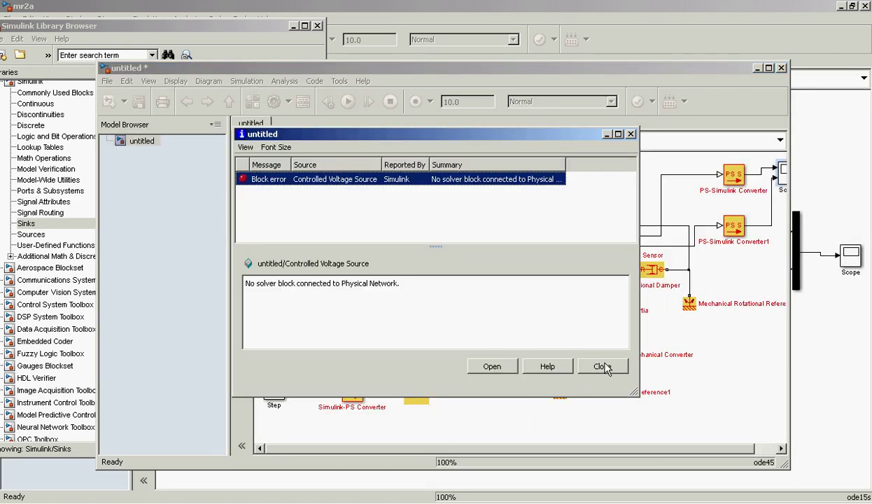
{"action": "left_click", "coordinate": [601, 366]}
{"action": "left_click", "coordinate": [420, 397]}
{"action": "left_click", "coordinate": [467, 404]}
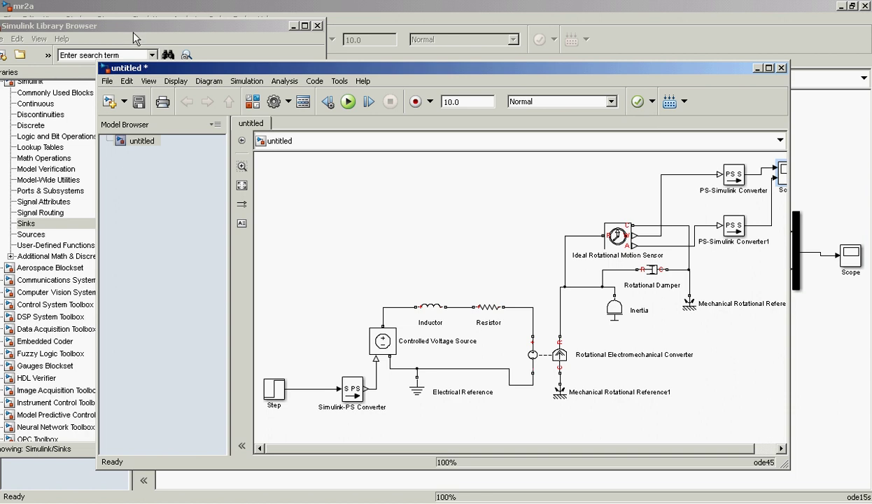
Step: Add a Solver Configuration block from the Simscape Utilities library and connect it to the electrical reference line
{"action": "left_click", "coordinate": [162, 26]}
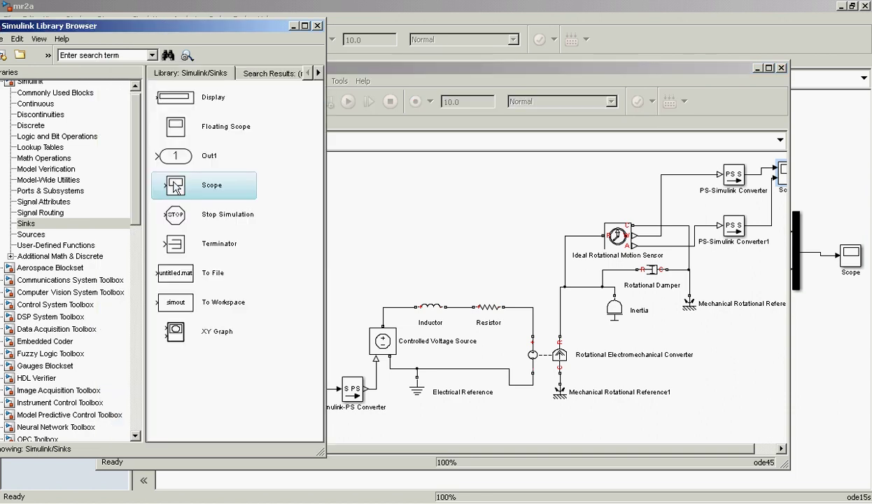
{"action": "left_click_drag", "start_coordinate": [138, 198], "coordinate": [123, 372]}
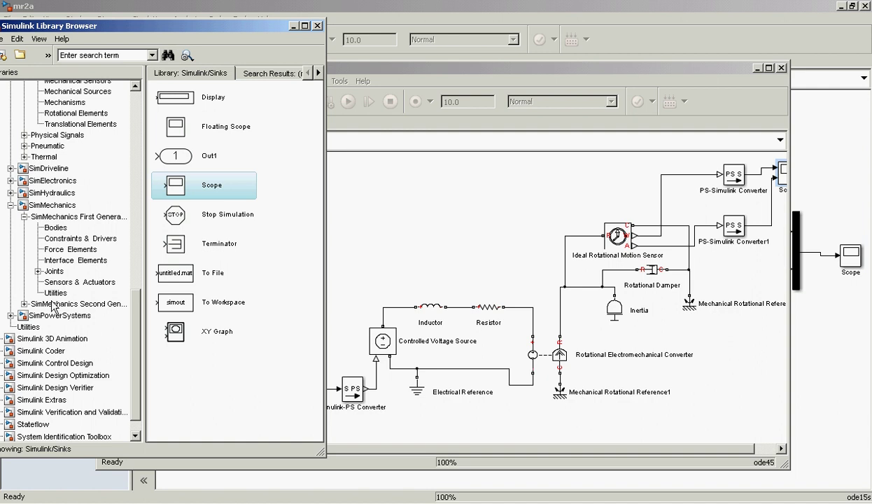
{"action": "left_click", "coordinate": [28, 327]}
{"action": "mouse_move", "coordinate": [175, 187]}
{"action": "left_mouse_down"}
{"action": "mouse_move", "coordinate": [404, 364]}
{"action": "mouse_move", "coordinate": [509, 422]}
{"action": "mouse_move", "coordinate": [522, 386]}
{"action": "left_mouse_up"}
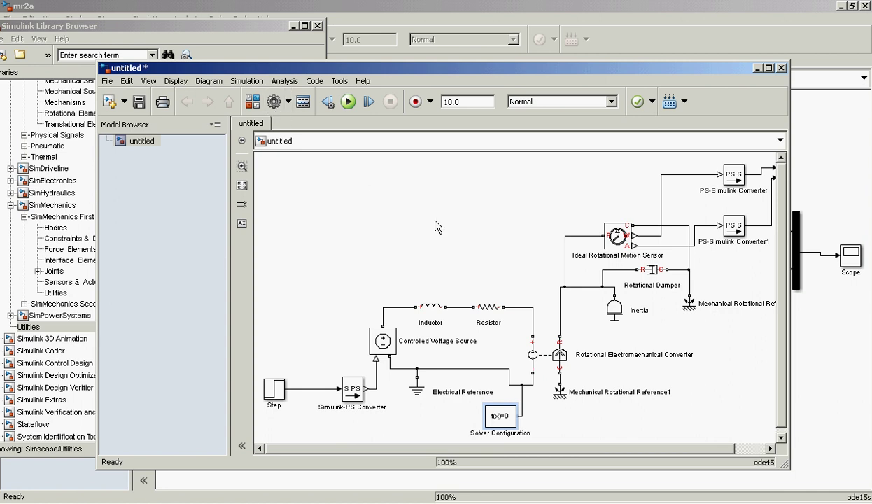
Step: Set the model's solver to ode15s (stiff/NDF) in the configuration parameters
{"action": "key", "text": "ctrl+e"}
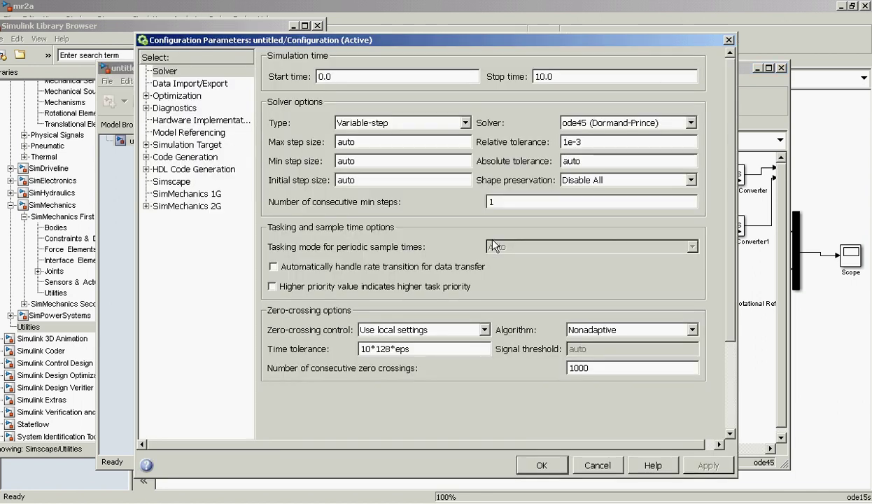
{"action": "left_click", "coordinate": [674, 121]}
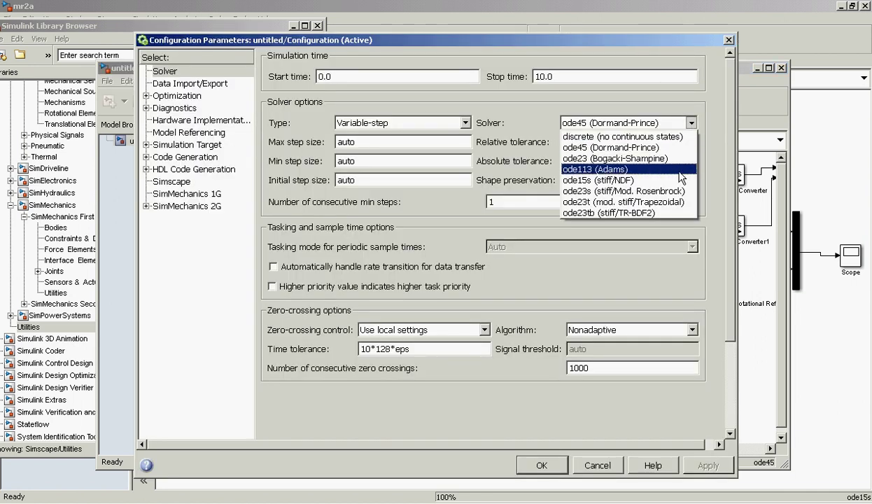
{"action": "left_click", "coordinate": [658, 180]}
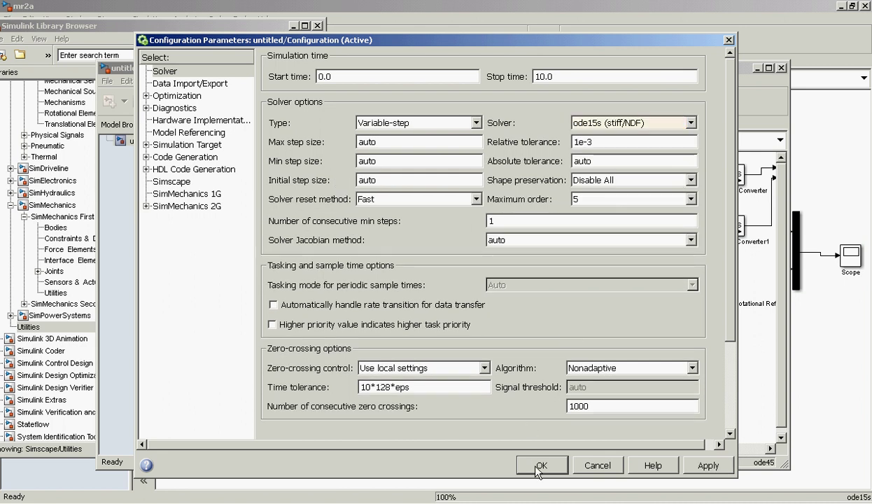
{"action": "left_click", "coordinate": [540, 465]}
Step: Run the simulation and examine the autoscaled motion sensor outputs on the Scope
{"action": "left_click", "coordinate": [343, 104]}
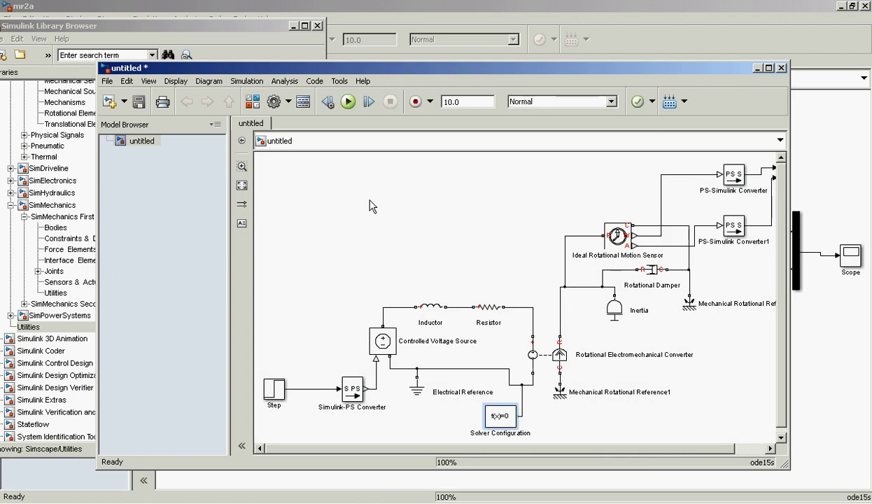
{"action": "left_click_drag", "start_coordinate": [786, 464], "coordinate": [831, 459]}
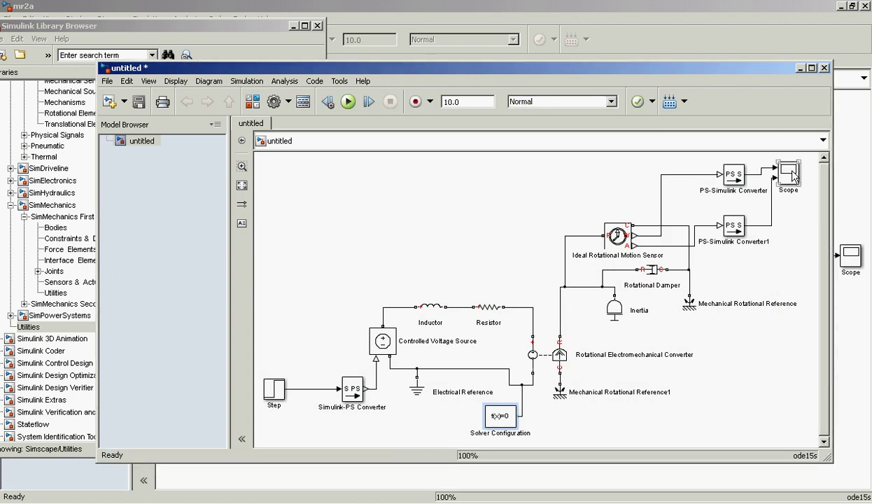
{"action": "double_click", "coordinate": [794, 175]}
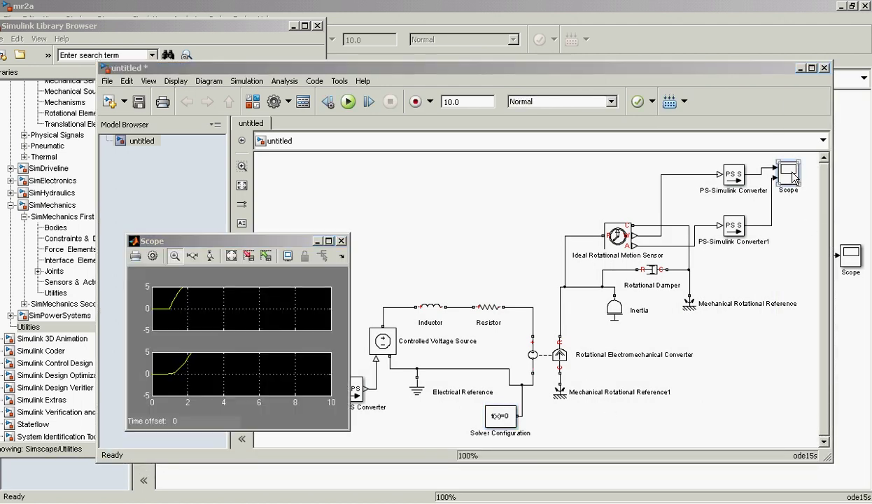
{"action": "left_click", "coordinate": [233, 255]}
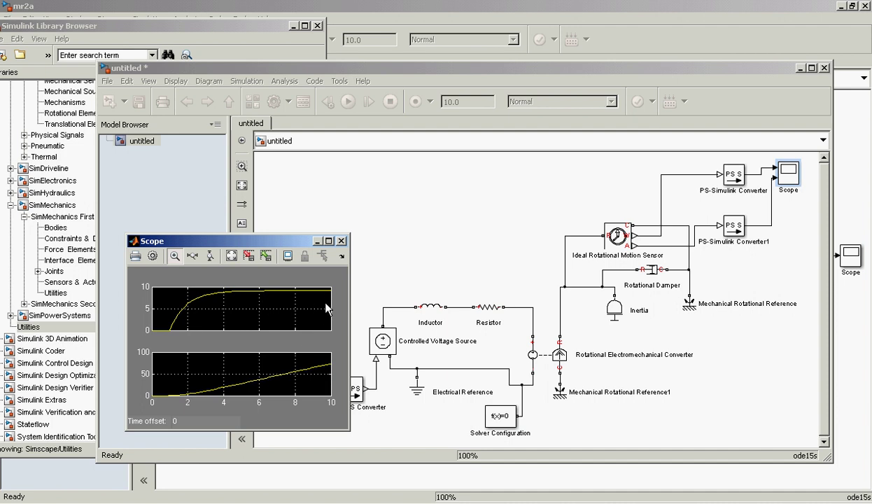
{"action": "left_click", "coordinate": [342, 241]}
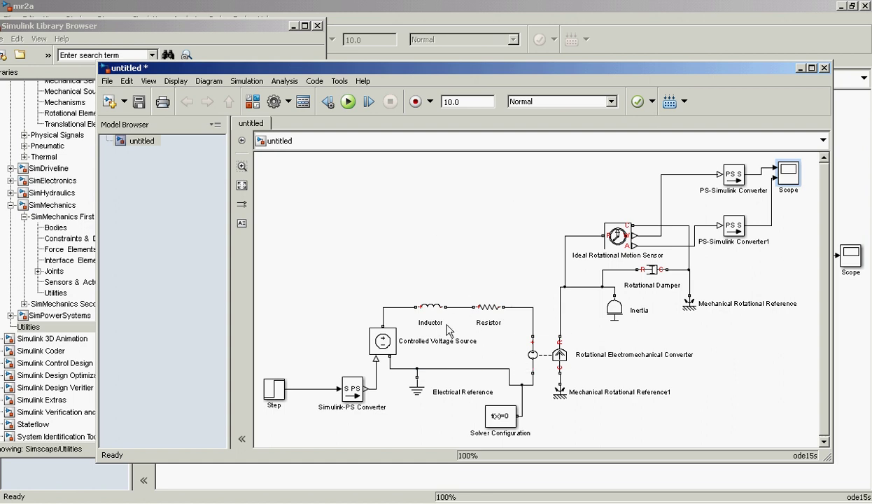
Step: Add an Ideal Torque Sensor, connecting port R to the motor shaft line and port C to the Mechanical Rotational Reference line
{"action": "left_click", "coordinate": [215, 29]}
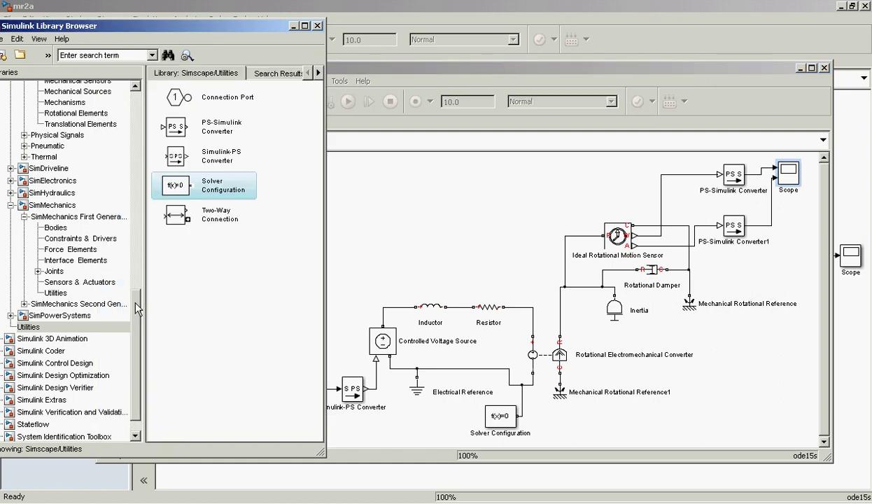
{"action": "left_click_drag", "start_coordinate": [138, 310], "coordinate": [136, 261]}
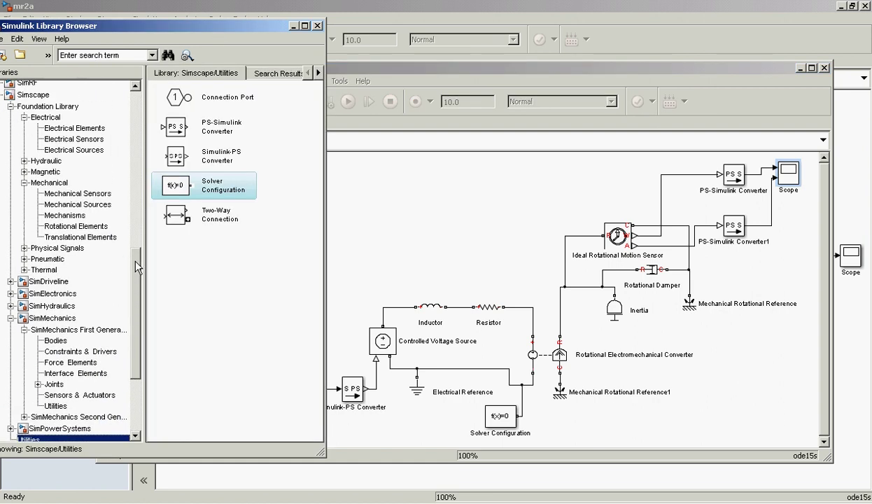
{"action": "left_click", "coordinate": [97, 195]}
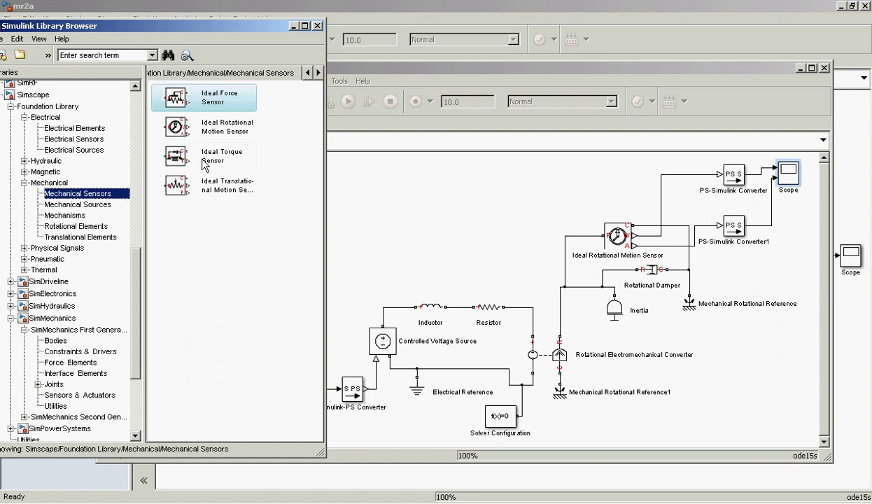
{"action": "left_click", "coordinate": [184, 162]}
{"action": "left_click", "coordinate": [184, 163]}
{"action": "left_click_drag", "start_coordinate": [183, 163], "coordinate": [595, 287]}
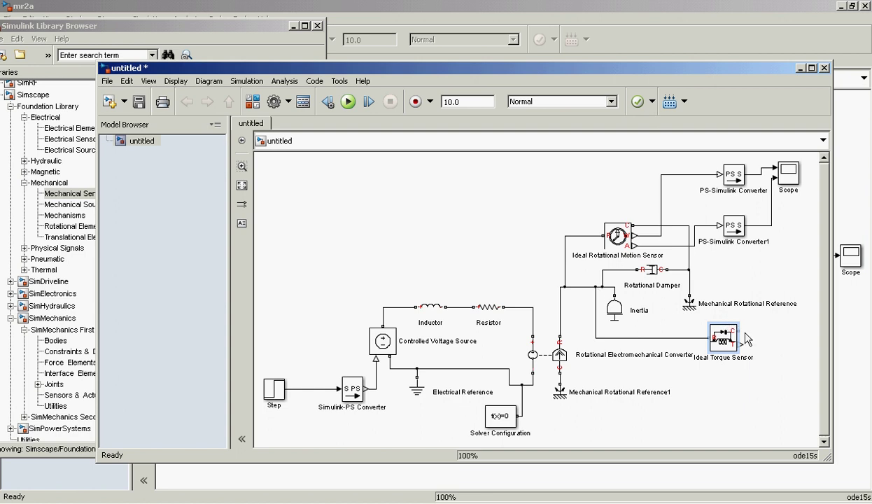
{"action": "left_click_drag", "start_coordinate": [733, 330], "coordinate": [692, 285]}
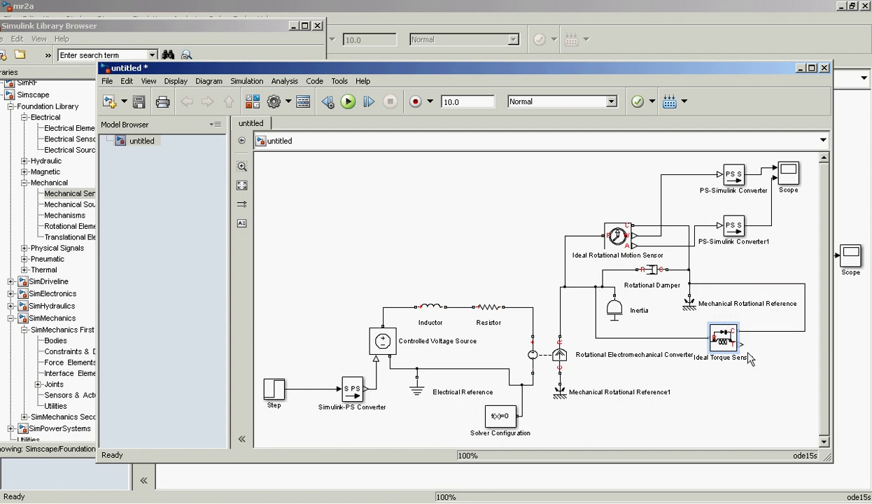
Step: Duplicate PS-Simulink Converter1 below the torque sensor and connect the sensor's T output to the copy
{"action": "left_click", "coordinate": [739, 235]}
{"action": "left_click_drag", "start_coordinate": [739, 235], "coordinate": [768, 381]}
{"action": "left_click_drag", "start_coordinate": [747, 348], "coordinate": [765, 378]}
{"action": "left_click_drag", "start_coordinate": [829, 460], "coordinate": [863, 477]}
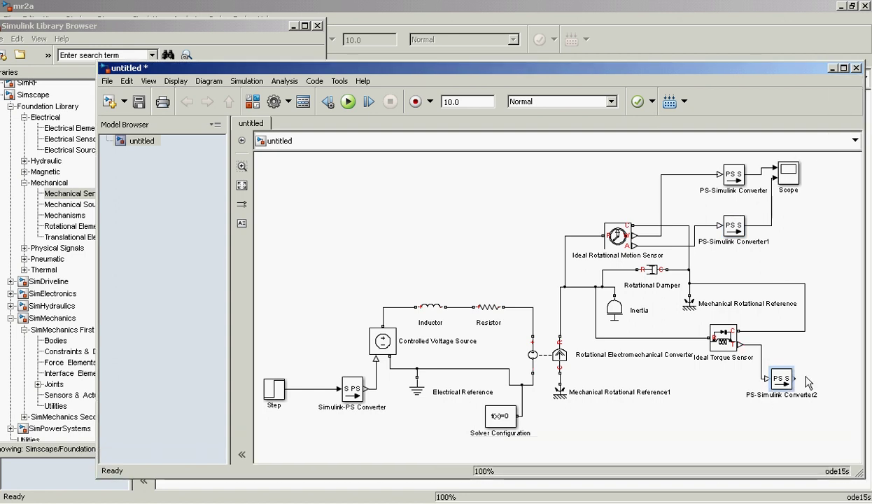
Step: Set the Scope's number of axes to 3 and connect PS-Simulink Converter2 to its third input
{"action": "left_click_drag", "start_coordinate": [772, 170], "coordinate": [816, 247]}
{"action": "double_click", "coordinate": [782, 175]}
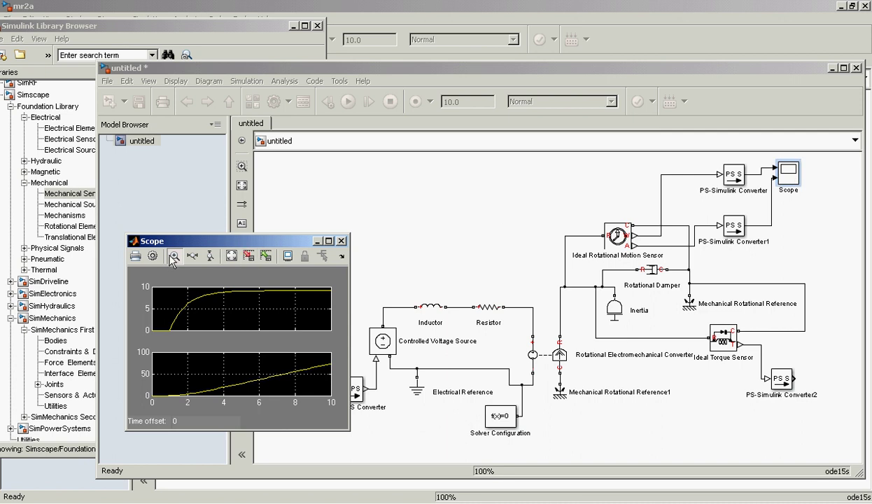
{"action": "left_click", "coordinate": [156, 256]}
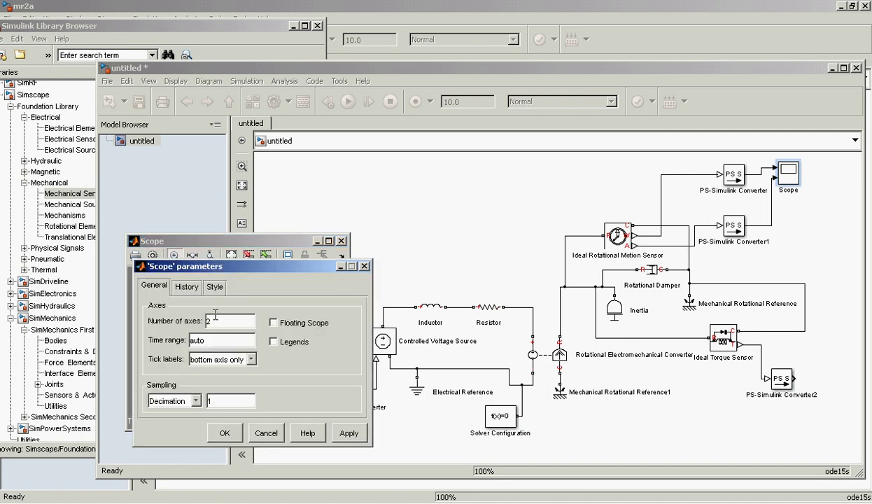
{"action": "left_click", "coordinate": [224, 432]}
{"action": "left_click_drag", "start_coordinate": [793, 381], "coordinate": [785, 196]}
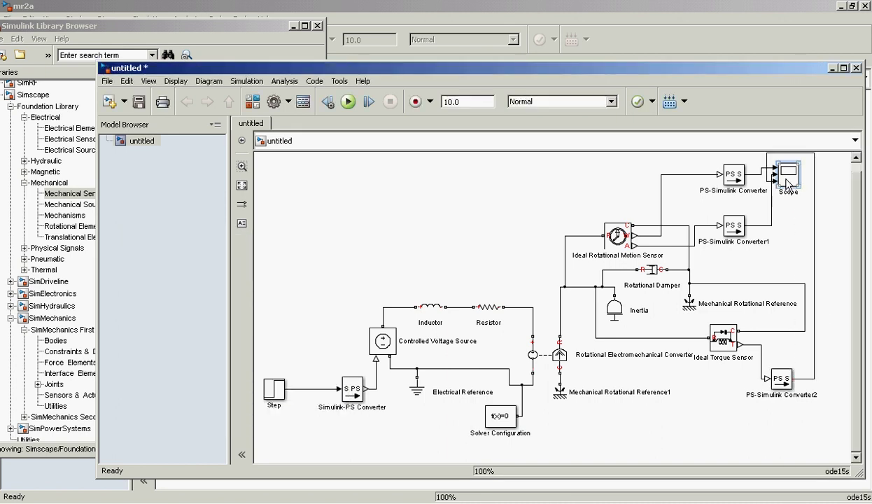
Step: Test-run the simulation, close its diagnostics report, and set PS-Simulink Converter2's output signal unit to N*m
{"action": "left_click", "coordinate": [350, 102]}
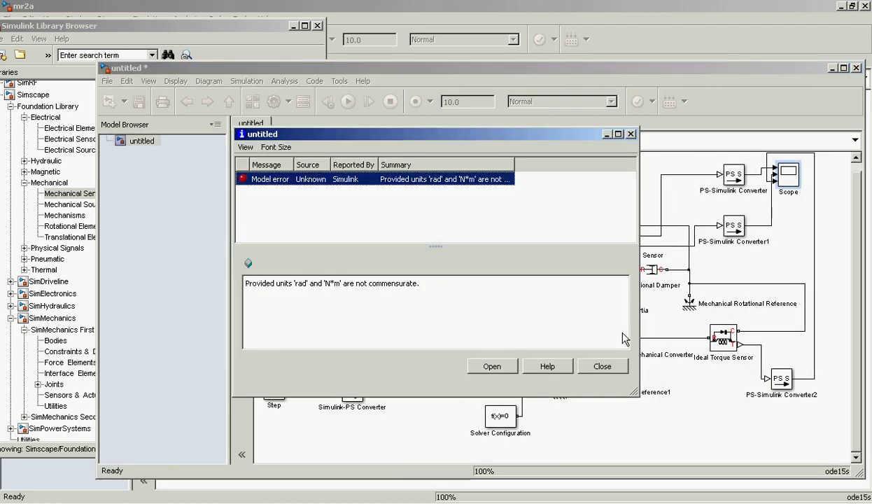
{"action": "left_click", "coordinate": [603, 366]}
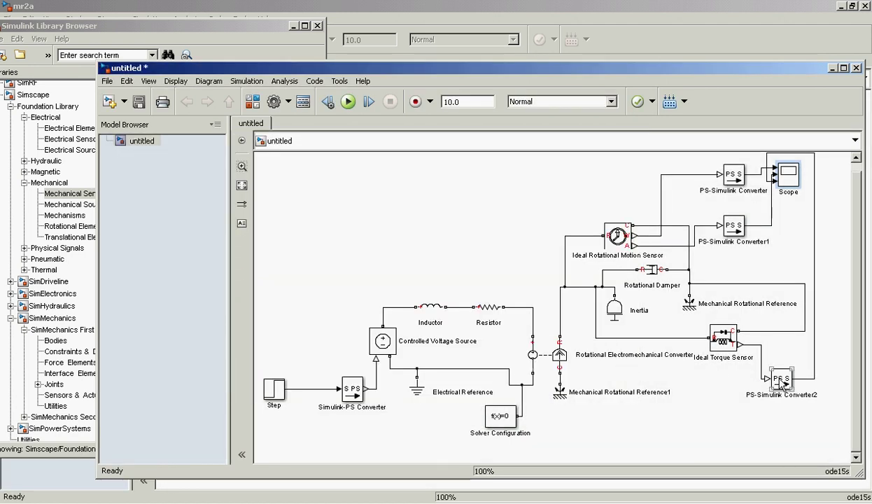
{"action": "double_click", "coordinate": [770, 379]}
{"action": "left_click", "coordinate": [563, 301]}
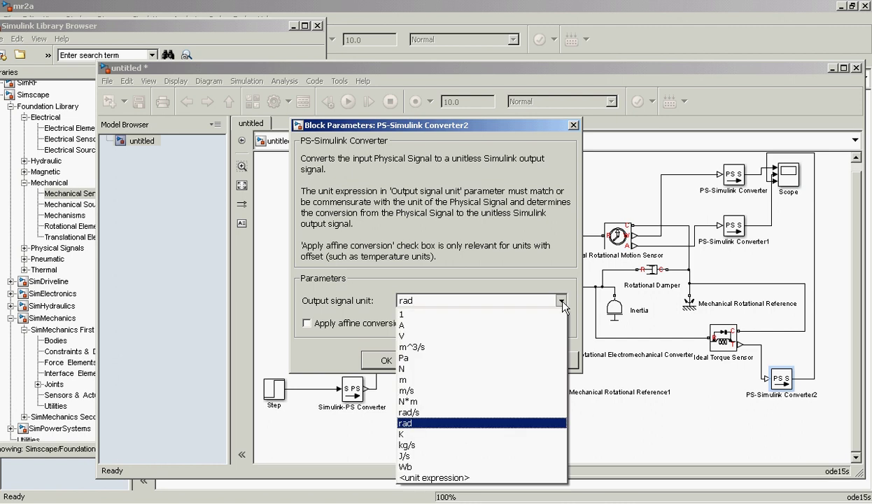
{"action": "left_click", "coordinate": [530, 402]}
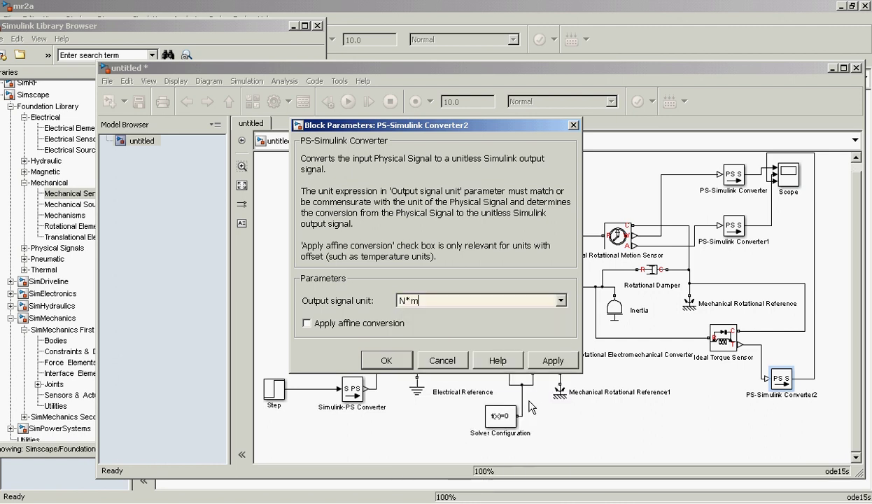
{"action": "left_click", "coordinate": [389, 357]}
Step: Run the simulation and examine the three autoscaled signals in the maximized Scope window
{"action": "left_click", "coordinate": [348, 101]}
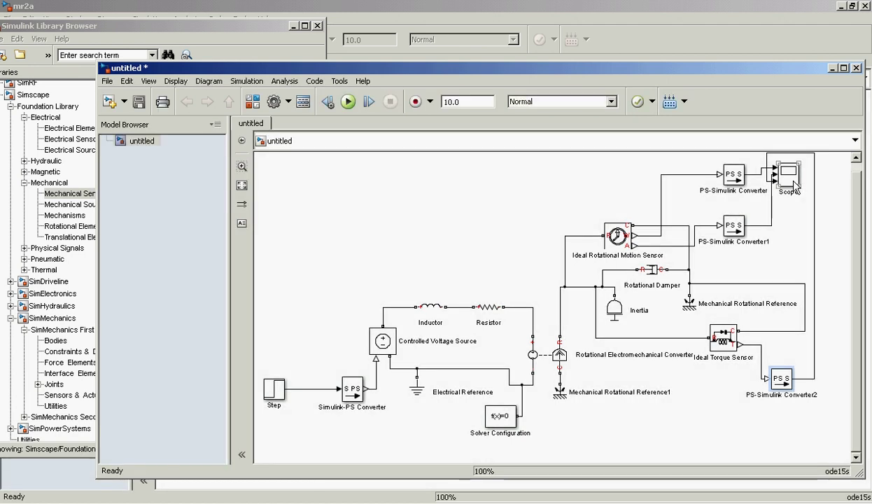
{"action": "double_click", "coordinate": [793, 183]}
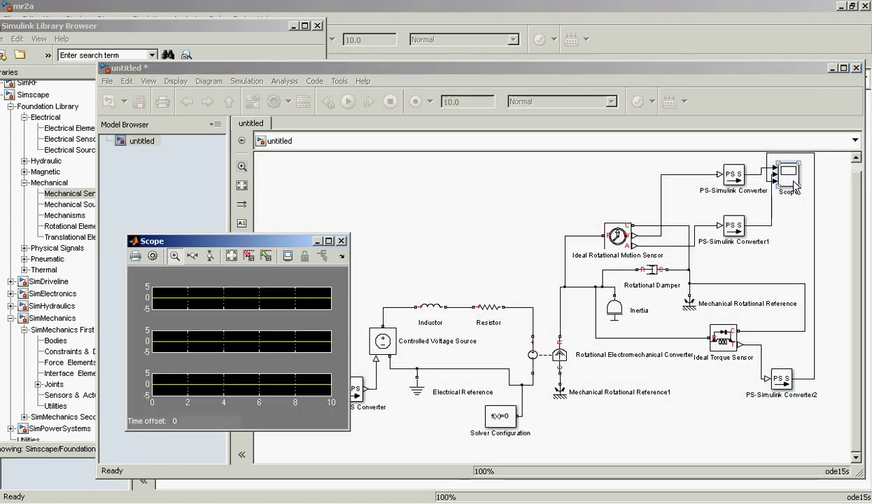
{"action": "left_click", "coordinate": [231, 257]}
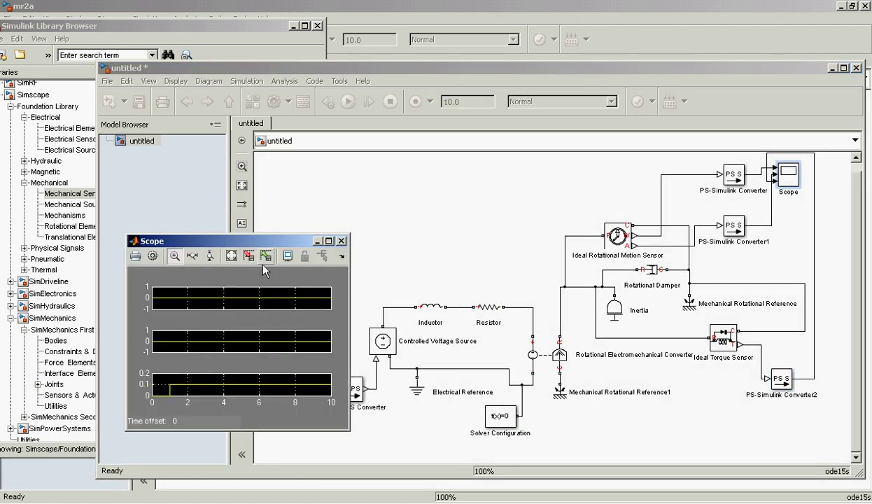
{"action": "left_click", "coordinate": [328, 241]}
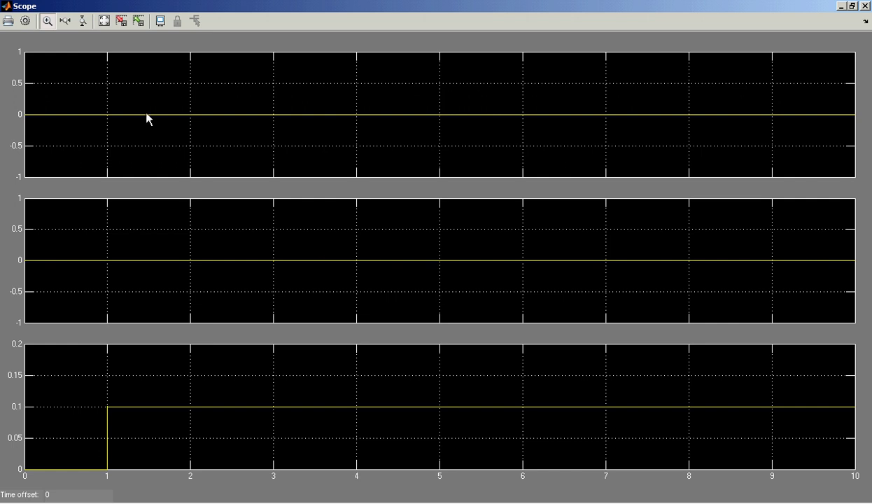
{"action": "left_click", "coordinate": [104, 21]}
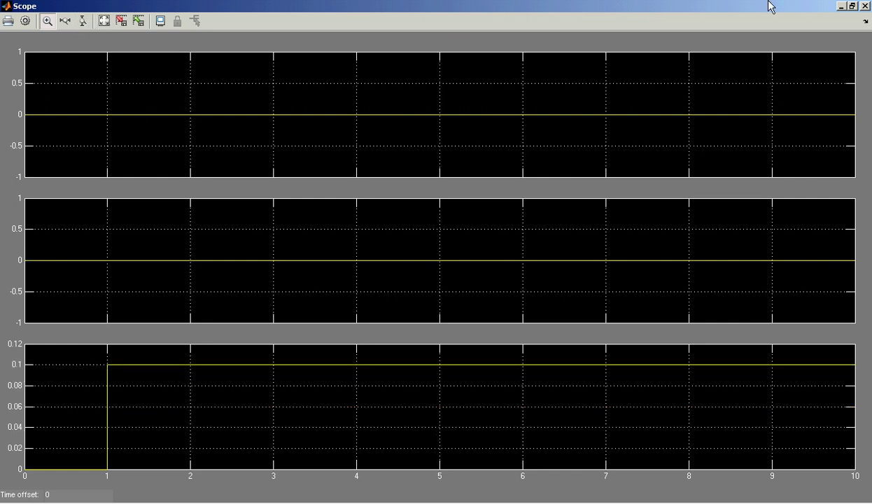
{"action": "left_click", "coordinate": [841, 6]}
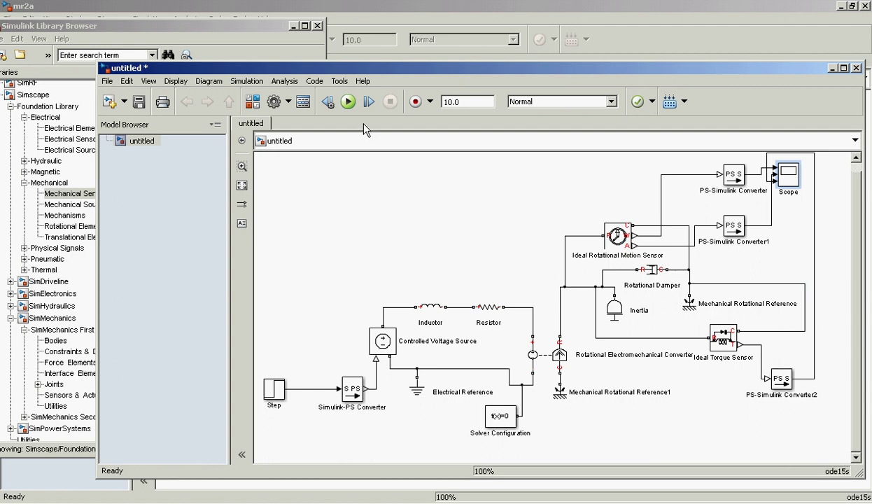
Step: Rerun the simulation and check the speed, angle and torque plots on the Scope again
{"action": "left_click", "coordinate": [349, 104]}
{"action": "left_click", "coordinate": [791, 395]}
{"action": "left_click", "coordinate": [788, 185]}
{"action": "double_click", "coordinate": [795, 181]}
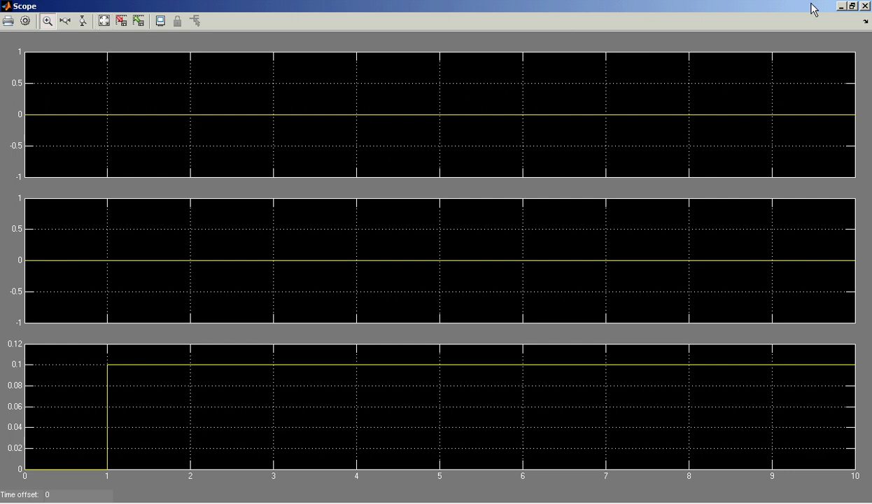
{"action": "left_click", "coordinate": [842, 7]}
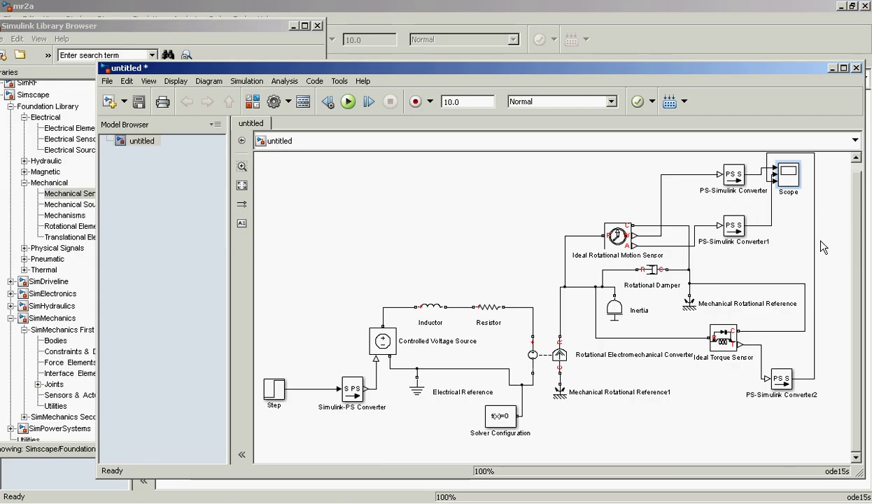
Step: Read the Ideal Torque Sensor's block description and port connections, then close its parameters without changes
{"action": "left_click", "coordinate": [721, 331]}
{"action": "left_click", "coordinate": [740, 390]}
{"action": "left_click", "coordinate": [732, 354]}
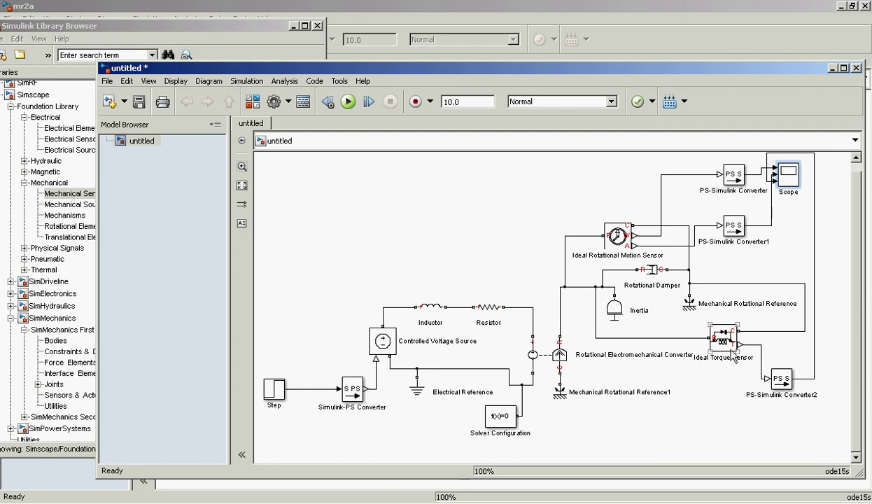
{"action": "left_click", "coordinate": [726, 366]}
{"action": "left_click", "coordinate": [727, 352]}
{"action": "double_click", "coordinate": [730, 352]}
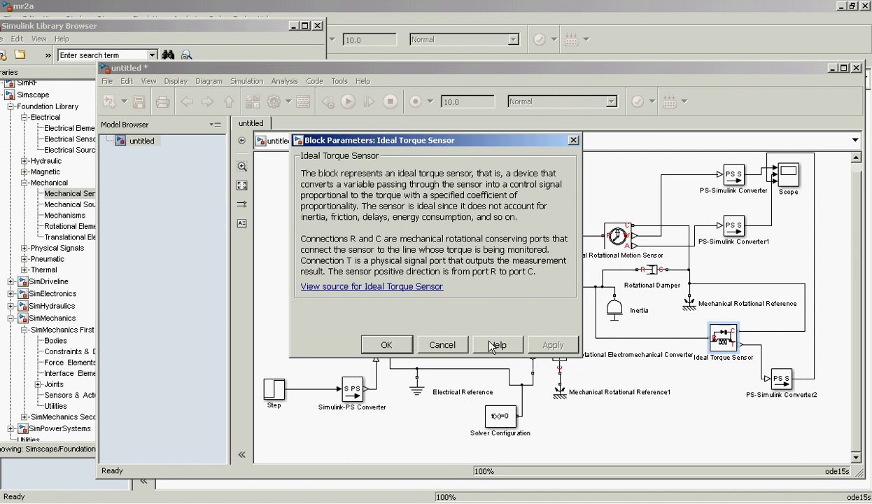
{"action": "left_click", "coordinate": [450, 349]}
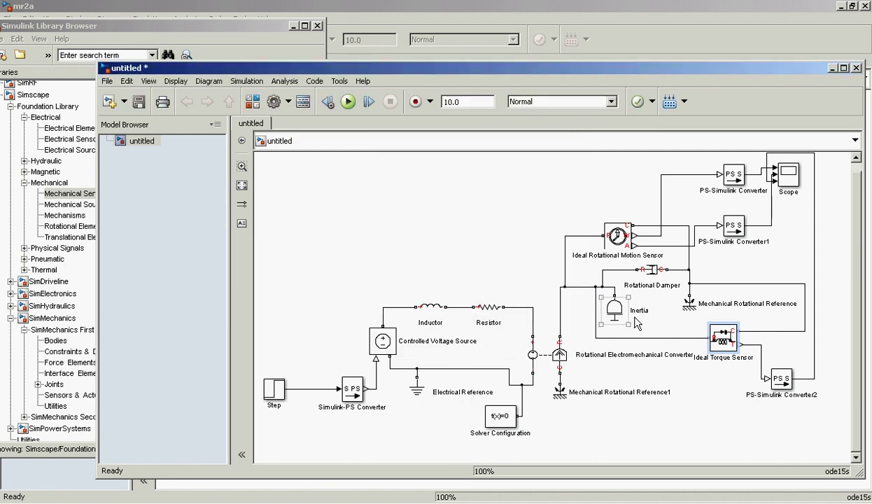
Step: Delete the lines on the Ideal Torque Sensor's R and C ports and move the sensor level with PS-Simulink Converter2
{"action": "left_click", "coordinate": [717, 284]}
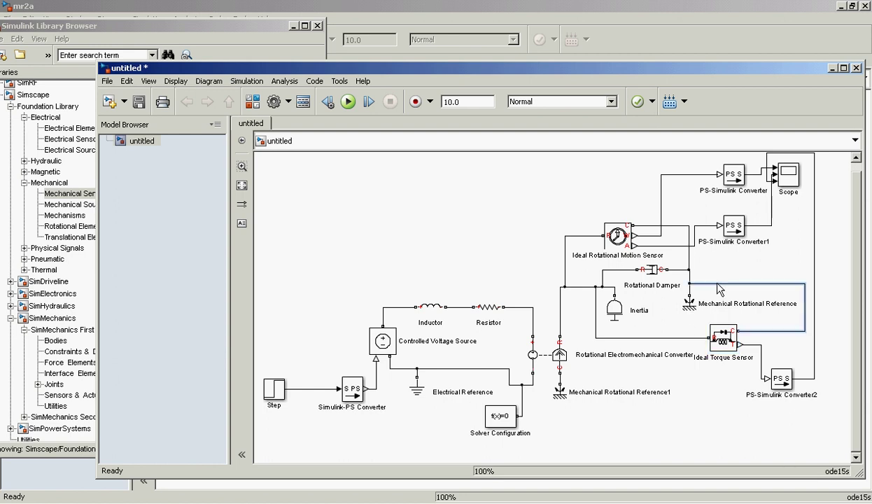
{"action": "key", "text": "Delete"}
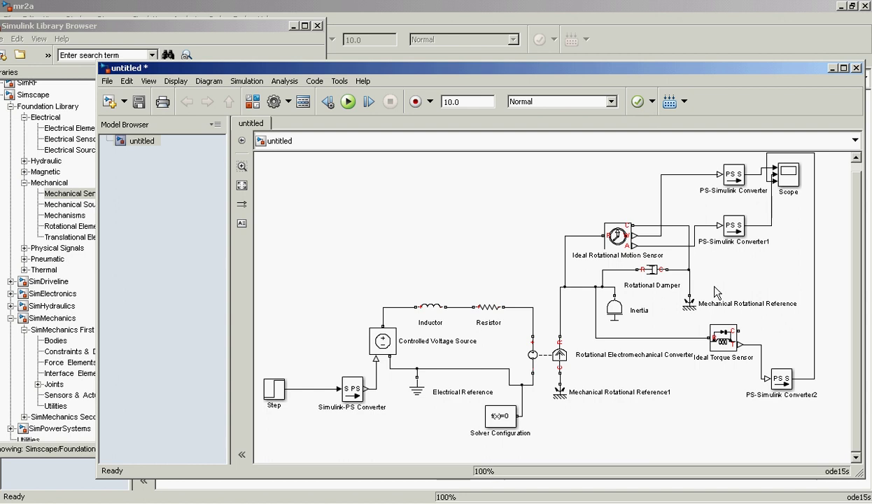
{"action": "left_click", "coordinate": [735, 328]}
{"action": "left_click", "coordinate": [668, 338]}
{"action": "left_click", "coordinate": [668, 340]}
{"action": "key", "text": "Delete"}
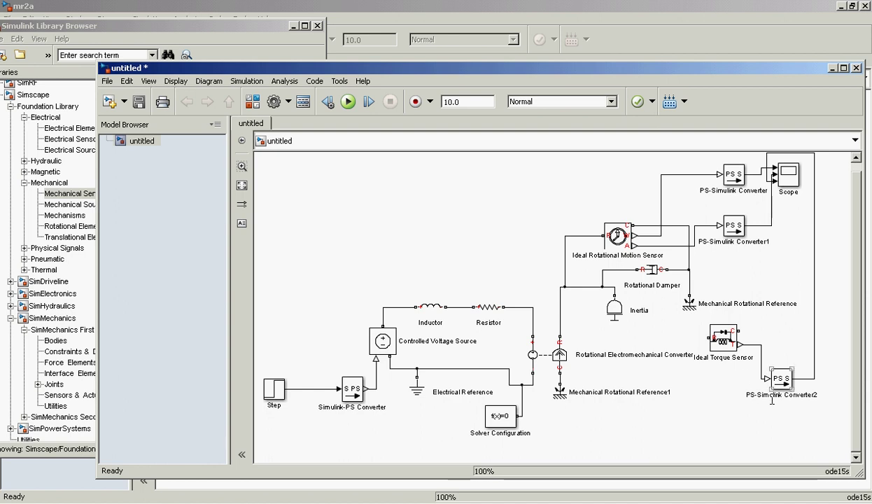
{"action": "left_click", "coordinate": [732, 343]}
{"action": "left_click_drag", "start_coordinate": [732, 348], "coordinate": [718, 382]}
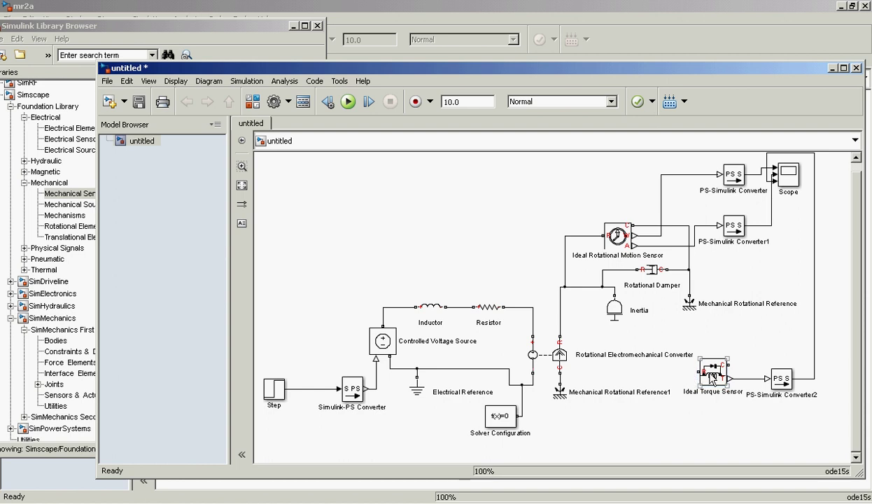
Step: Reconnect the Ideal Torque Sensor's R port to the inertia line and C port to the Mechanical Rotational Reference, test-running the simulation
{"action": "double_click", "coordinate": [711, 371]}
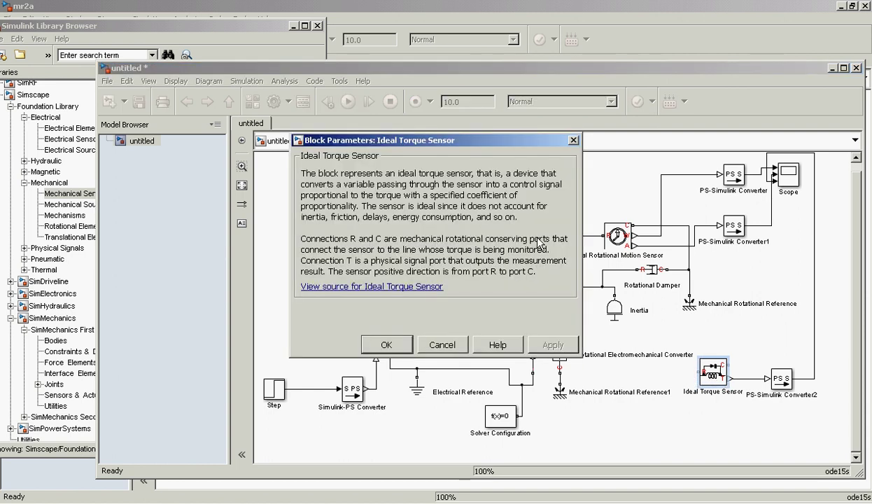
{"action": "left_click", "coordinate": [455, 347]}
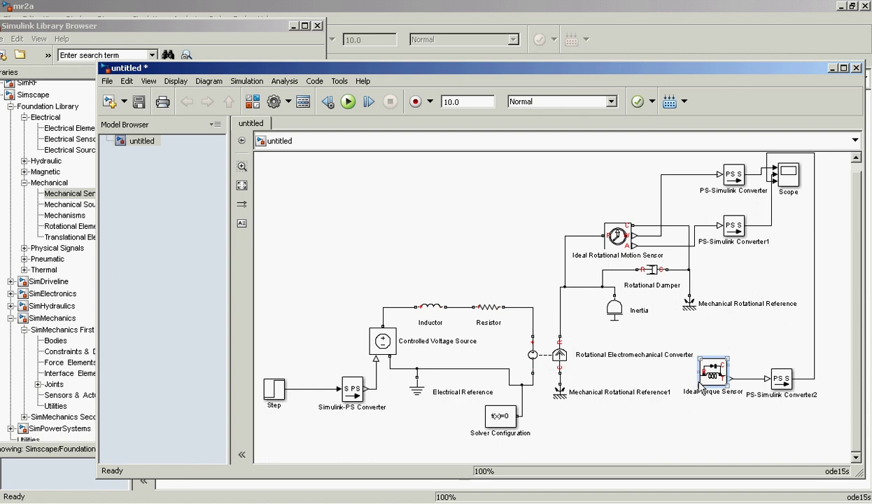
{"action": "mouse_move", "coordinate": [702, 372]}
{"action": "left_mouse_down"}
{"action": "mouse_move", "coordinate": [634, 348]}
{"action": "mouse_move", "coordinate": [572, 289]}
{"action": "mouse_move", "coordinate": [589, 293]}
{"action": "left_mouse_up"}
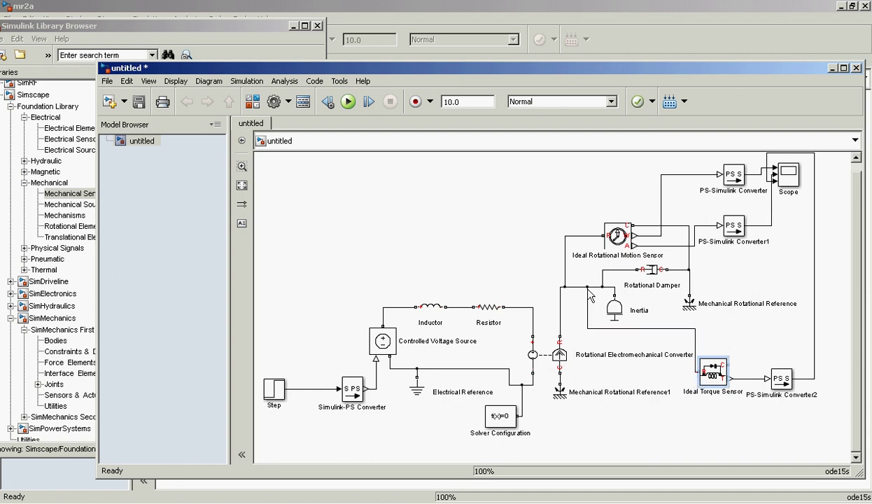
{"action": "left_click", "coordinate": [348, 102]}
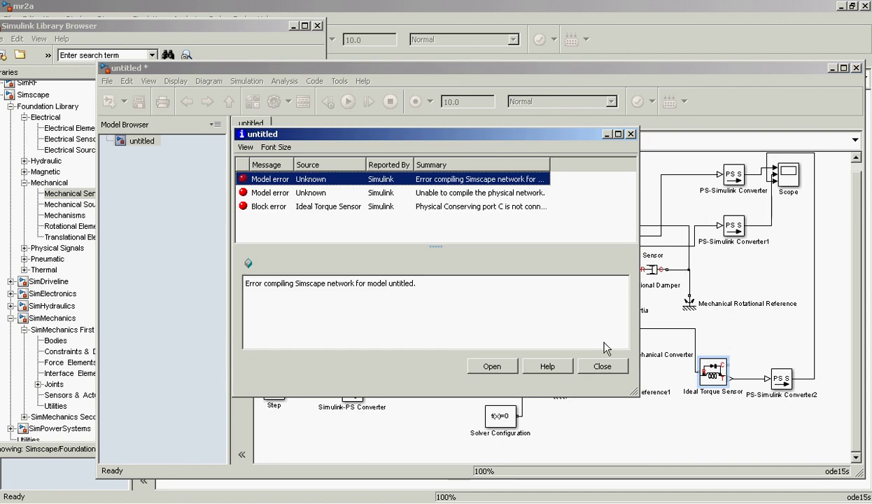
{"action": "left_click", "coordinate": [603, 364]}
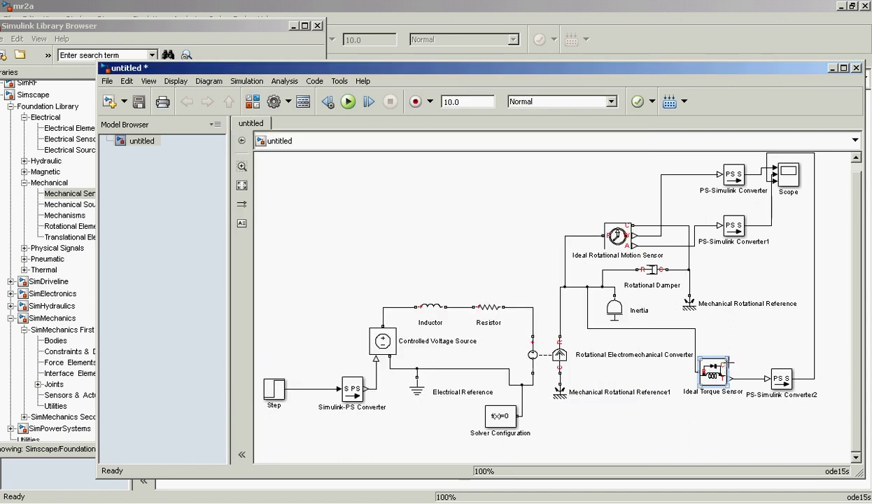
{"action": "mouse_move", "coordinate": [728, 358]}
{"action": "left_mouse_down"}
{"action": "mouse_move", "coordinate": [667, 294]}
{"action": "mouse_move", "coordinate": [673, 287]}
{"action": "mouse_move", "coordinate": [690, 299]}
{"action": "left_mouse_up"}
{"action": "left_click", "coordinate": [347, 102]}
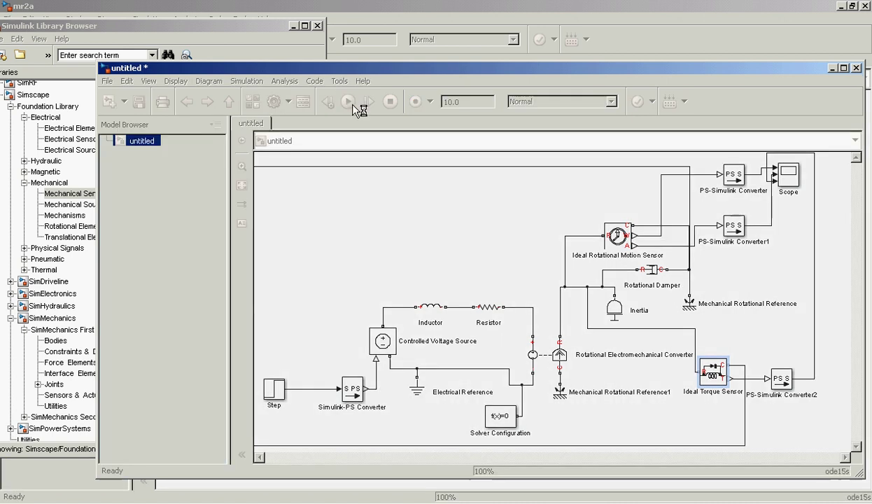
Step: Delete the line from PS-Simulink Converter2 to the Scope and check the Scope plots
{"action": "double_click", "coordinate": [781, 381]}
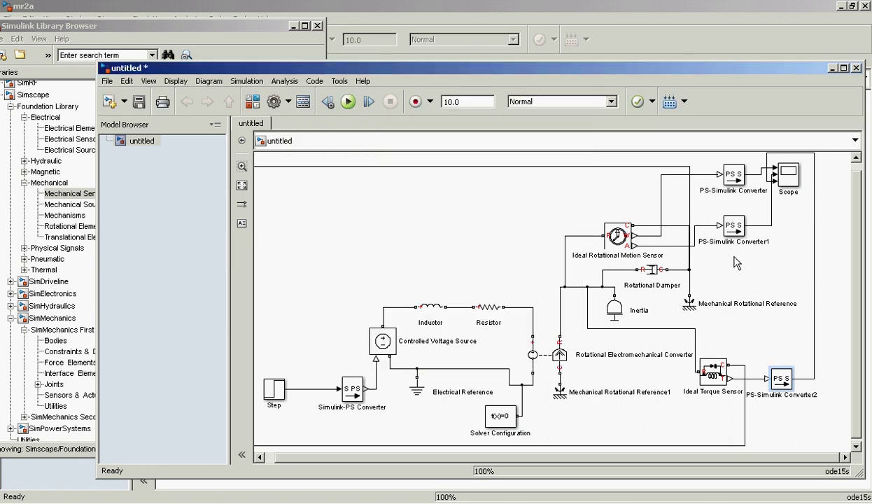
{"action": "left_click", "coordinate": [768, 176]}
{"action": "key", "text": "Delete"}
{"action": "double_click", "coordinate": [787, 178]}
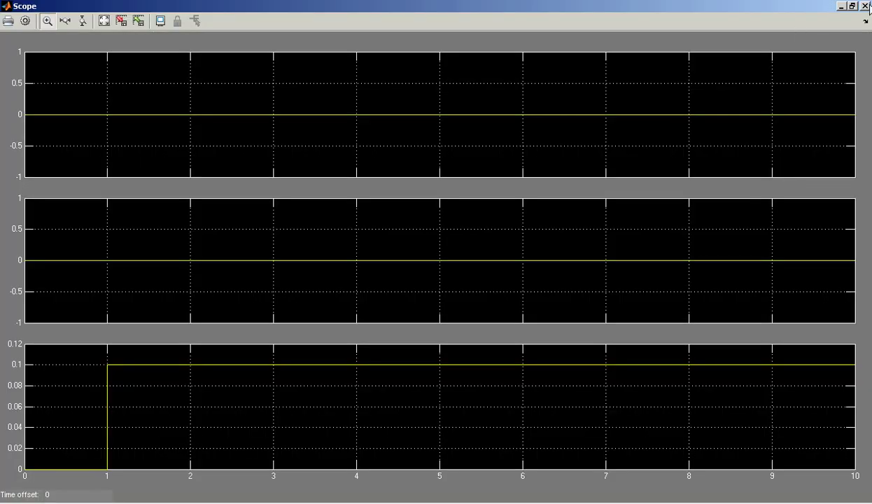
{"action": "left_click", "coordinate": [864, 6]}
Step: Rerun the simulation with the torque signal disconnected from the Scope and examine the autoscaled plots
{"action": "left_click", "coordinate": [348, 101]}
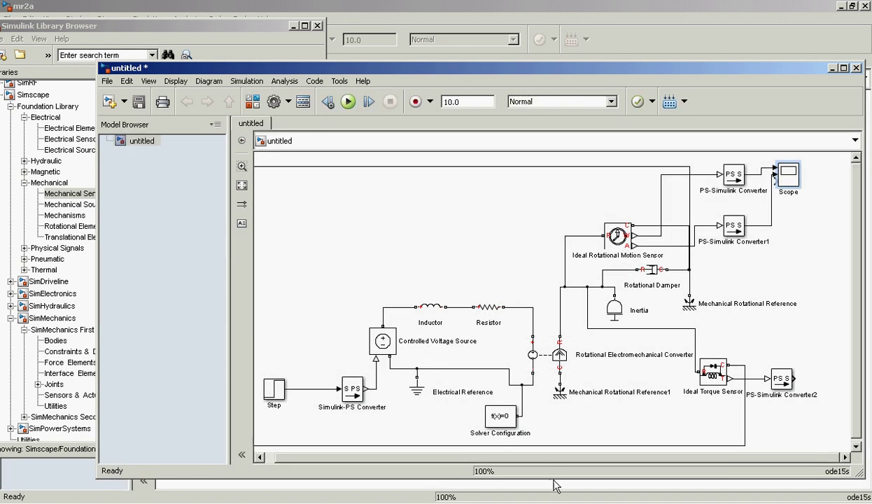
{"action": "left_click", "coordinate": [553, 483]}
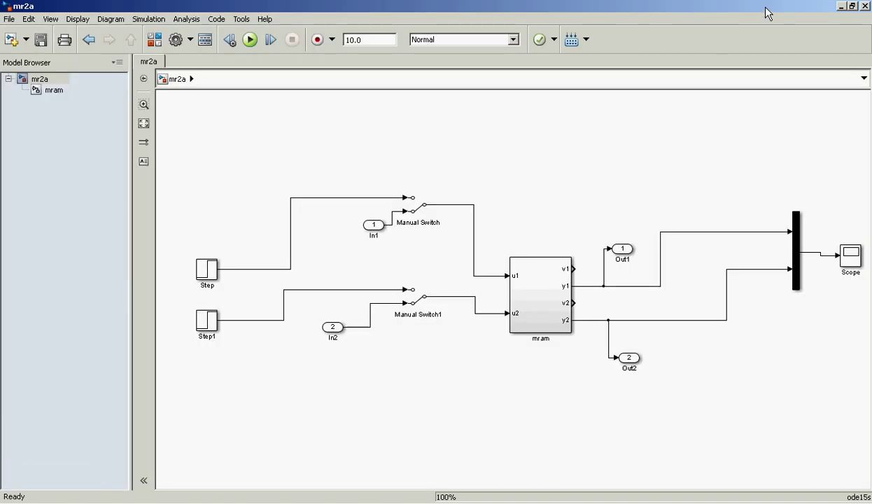
{"action": "left_click", "coordinate": [840, 6]}
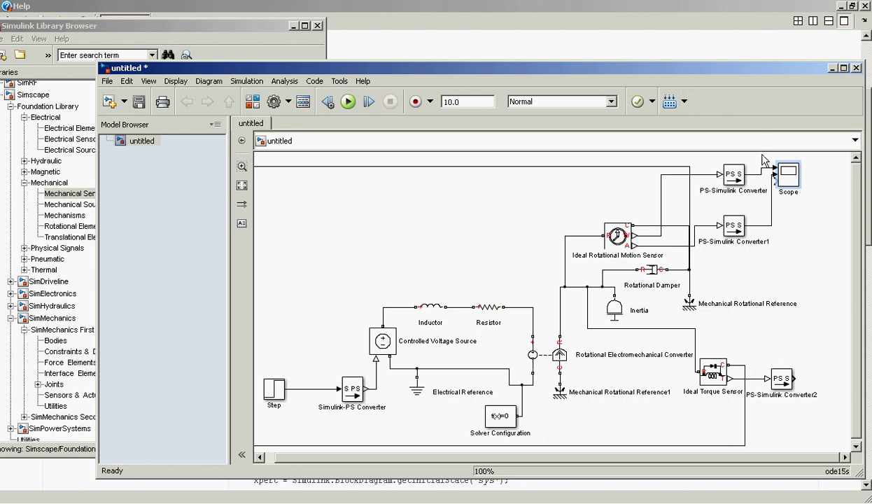
{"action": "left_click", "coordinate": [348, 101]}
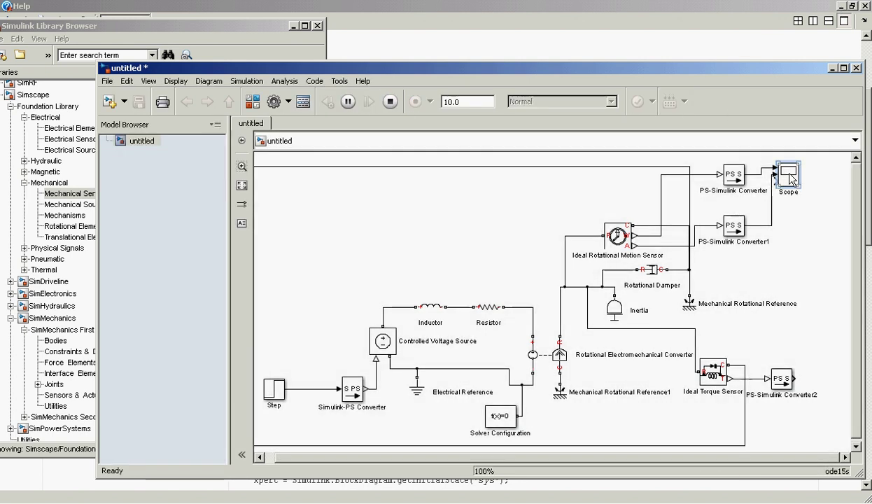
{"action": "double_click", "coordinate": [789, 175]}
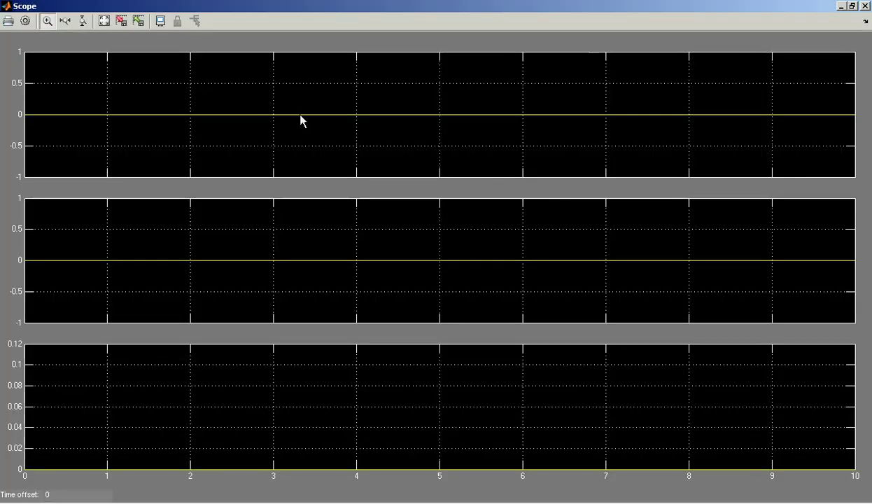
{"action": "left_click", "coordinate": [104, 22]}
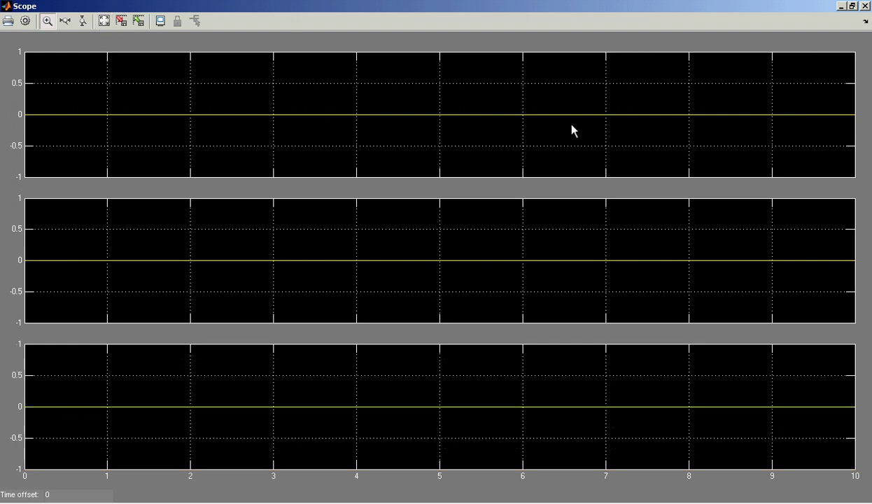
{"action": "left_click", "coordinate": [840, 5]}
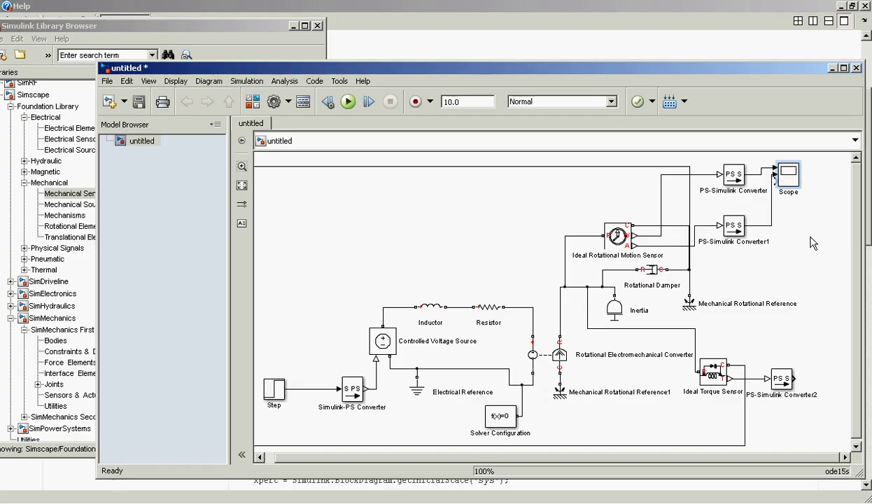
Step: Reconnect PS-Simulink Converter2 to the Scope's third input, and delete the Ideal Torque Sensor, that converter and all their lines
{"action": "left_click_drag", "start_coordinate": [801, 378], "coordinate": [802, 183]}
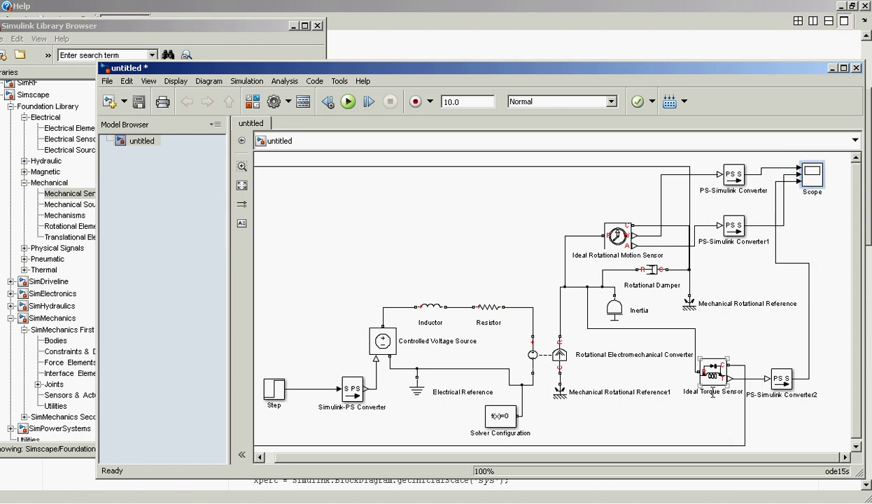
{"action": "left_click_drag", "start_coordinate": [706, 366], "coordinate": [685, 336]}
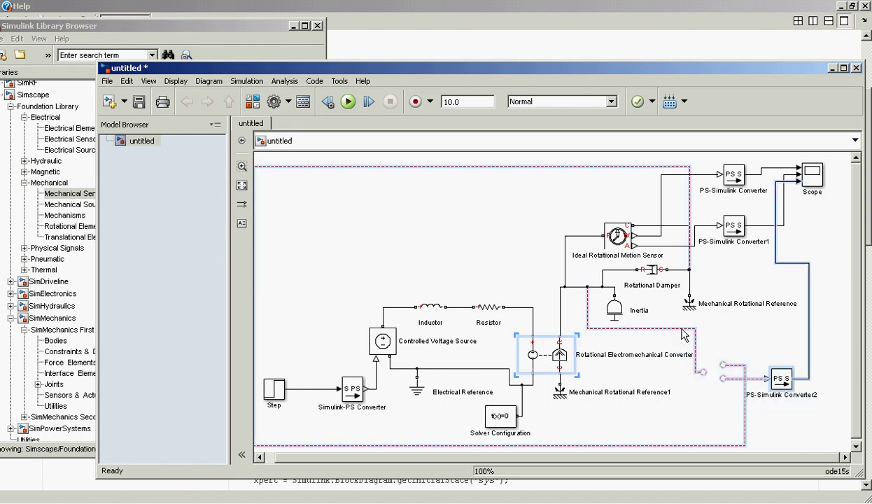
{"action": "left_click", "coordinate": [739, 337]}
{"action": "left_click_drag", "start_coordinate": [839, 426], "coordinate": [762, 319]}
{"action": "key", "text": "Delete"}
{"action": "left_click", "coordinate": [695, 347]}
{"action": "key", "text": "Delete"}
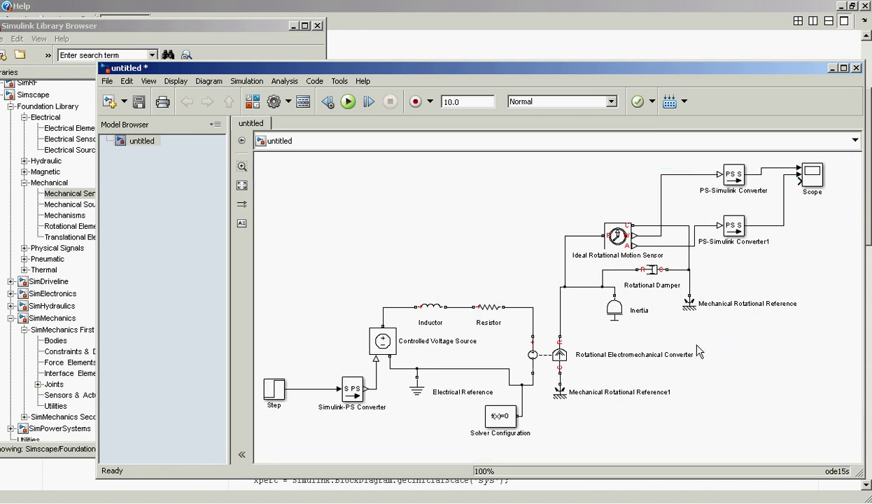
Step: Run the simulation without the torque sensor branch and check the autoscaled speed and angle plots on the Scope
{"action": "left_click", "coordinate": [351, 108]}
{"action": "left_click", "coordinate": [812, 182]}
{"action": "double_click", "coordinate": [812, 183]}
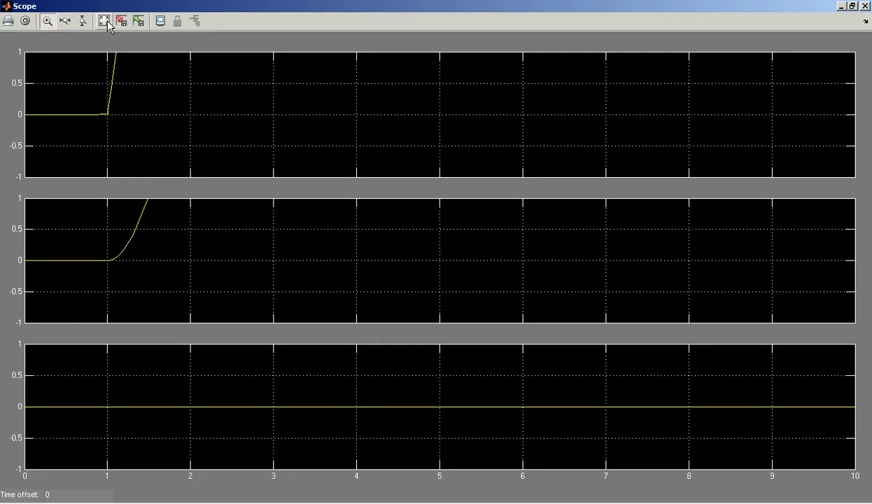
{"action": "left_click", "coordinate": [104, 21]}
{"action": "left_click", "coordinate": [865, 5]}
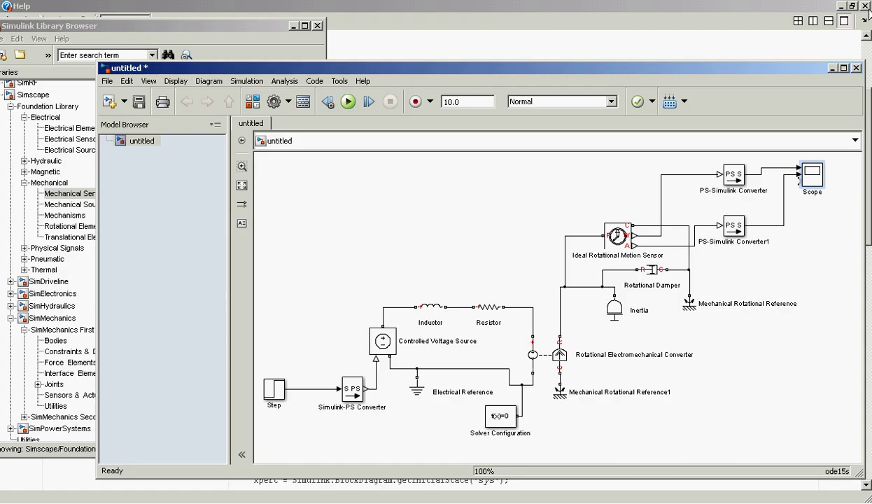
Step: Add a new Ideal Torque Sensor from Mechanical Sensors, connecting R to the inertia line and C to the Mechanical Rotational Reference line
{"action": "left_click", "coordinate": [95, 28]}
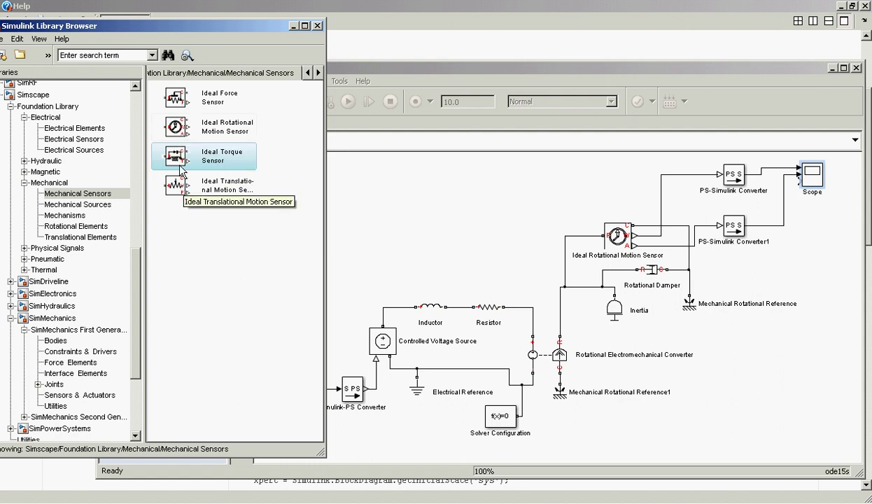
{"action": "left_click_drag", "start_coordinate": [179, 161], "coordinate": [747, 357]}
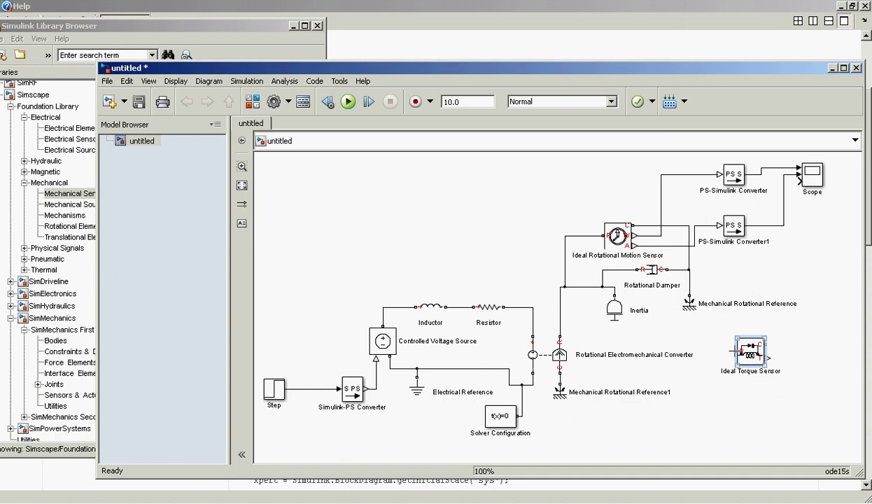
{"action": "mouse_move", "coordinate": [738, 350]}
{"action": "left_mouse_down"}
{"action": "mouse_move", "coordinate": [654, 326]}
{"action": "mouse_move", "coordinate": [575, 282]}
{"action": "left_mouse_up"}
{"action": "left_click_drag", "start_coordinate": [624, 329], "coordinate": [648, 345]}
{"action": "left_click", "coordinate": [703, 312]}
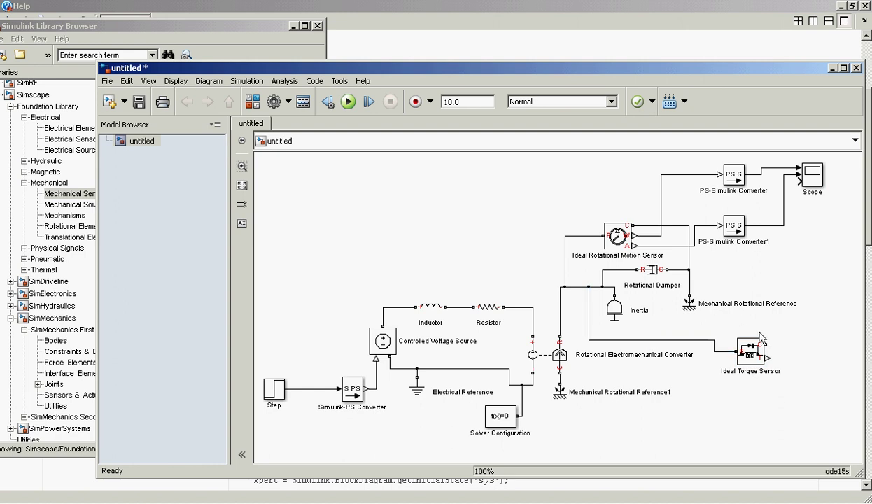
{"action": "mouse_move", "coordinate": [769, 342]}
{"action": "left_mouse_down"}
{"action": "mouse_move", "coordinate": [700, 278]}
{"action": "mouse_move", "coordinate": [683, 283]}
{"action": "mouse_move", "coordinate": [689, 286]}
{"action": "left_mouse_up"}
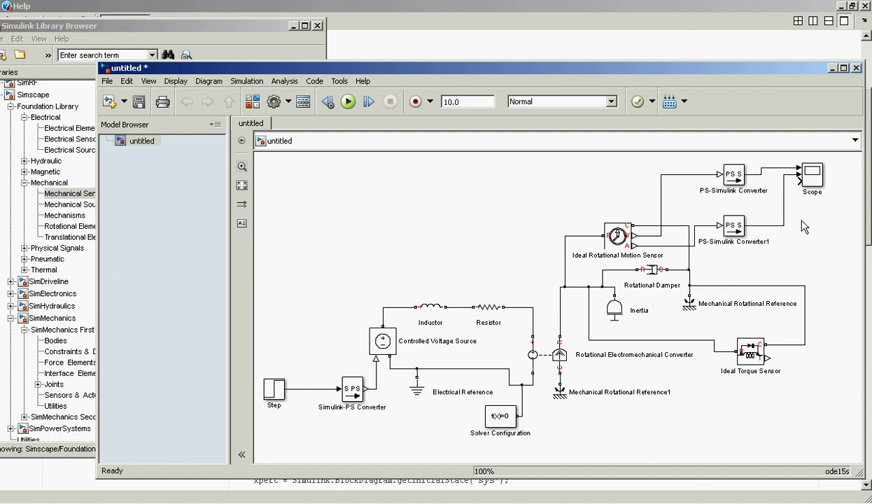
Step: Add a copy of the PS-Simulink converter at the torque sensor's T output and set its output signal unit to N*m
{"action": "left_click_drag", "start_coordinate": [735, 230], "coordinate": [765, 355]}
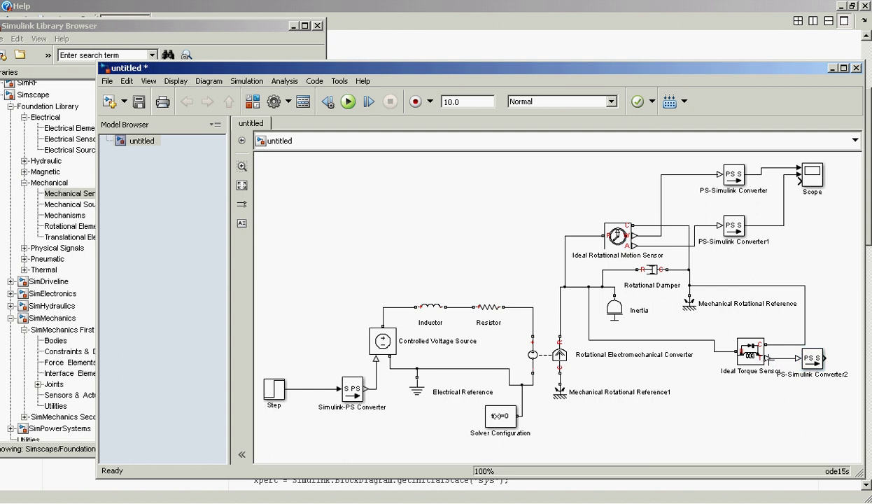
{"action": "left_click", "coordinate": [812, 359]}
{"action": "double_click", "coordinate": [816, 362]}
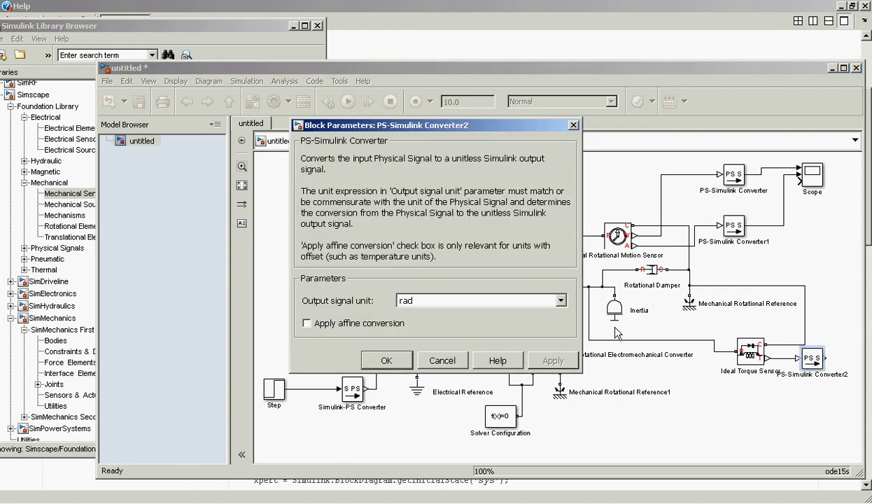
{"action": "left_click", "coordinate": [561, 300]}
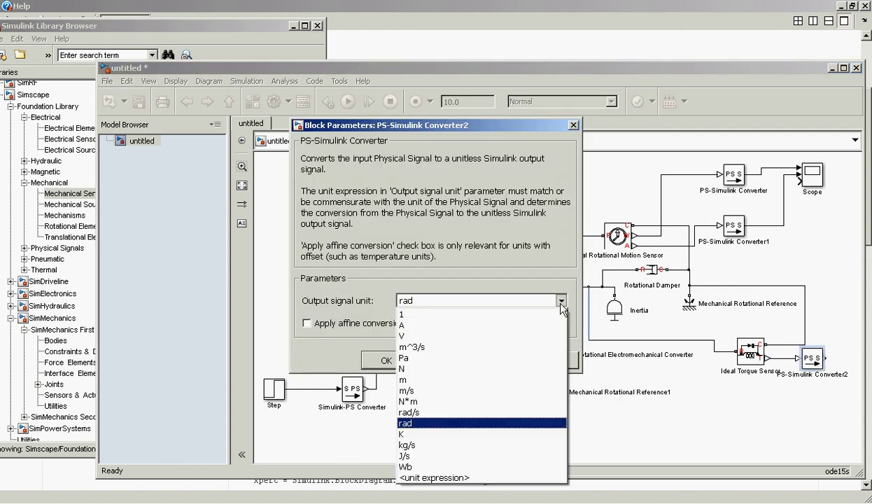
{"action": "left_click", "coordinate": [554, 401]}
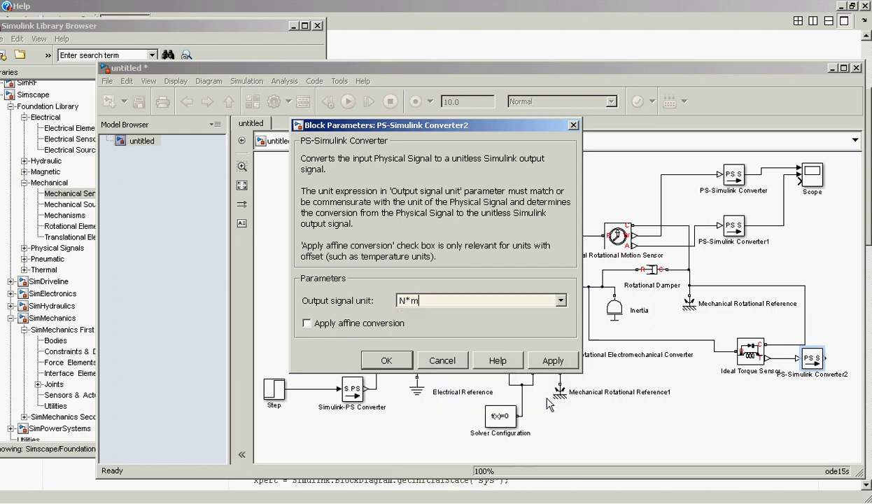
{"action": "left_click", "coordinate": [409, 363]}
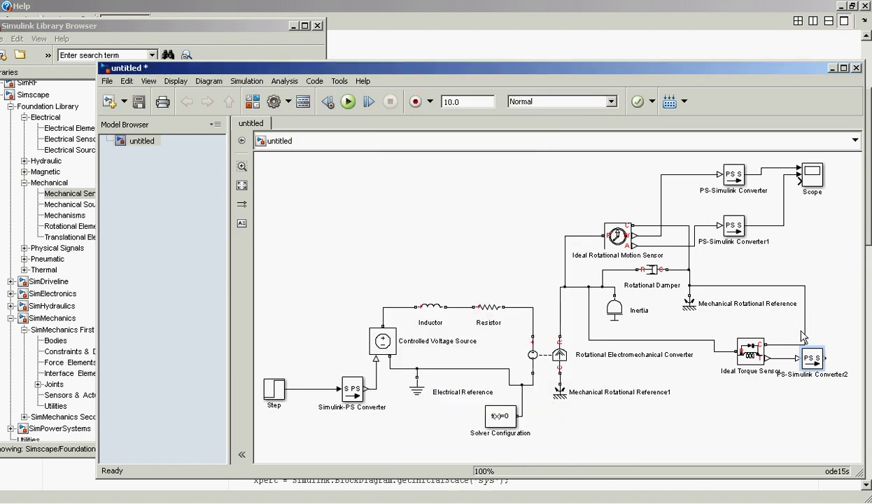
Step: Connect PS-Simulink Converter2 to the Scope's third input and run the simulation
{"action": "left_click_drag", "start_coordinate": [826, 358], "coordinate": [799, 181]}
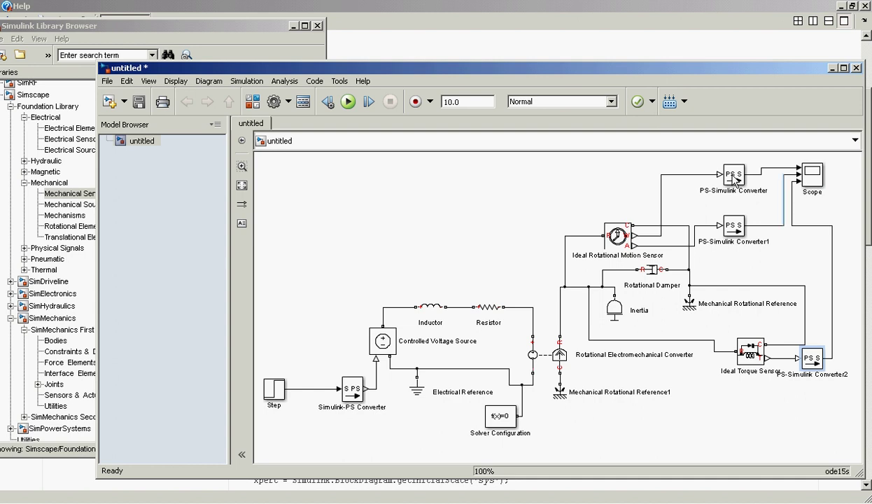
{"action": "left_click", "coordinate": [348, 100]}
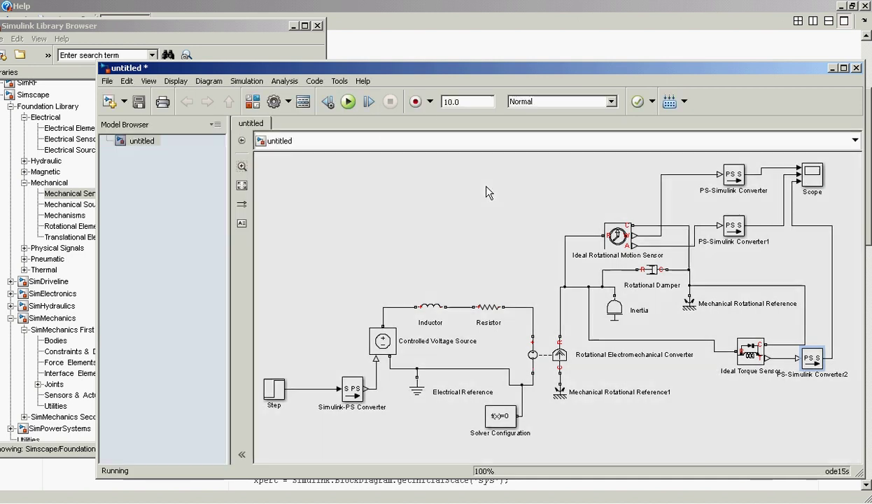
Step: Examine the autoscaled speed, angle and torque plots on the Scope and close it
{"action": "double_click", "coordinate": [811, 175]}
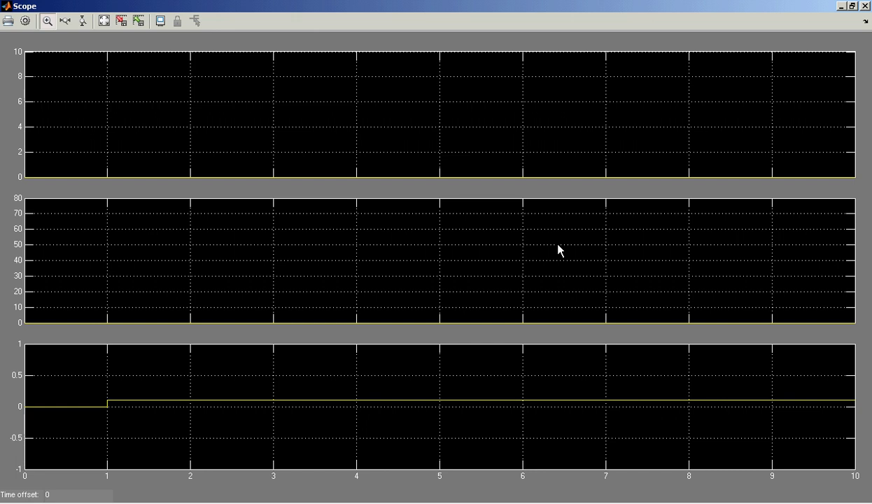
{"action": "left_click", "coordinate": [104, 22]}
{"action": "left_click", "coordinate": [866, 6]}
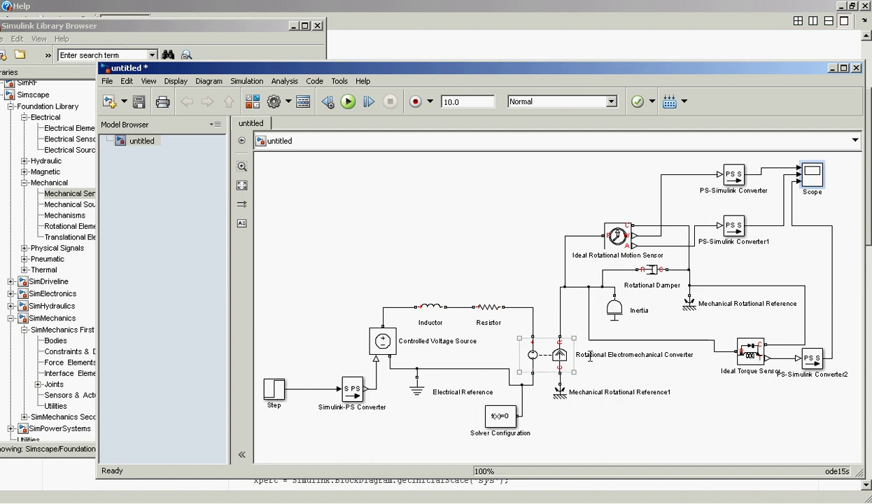
Step: Review the Solver Configuration block's parameters and close them without changes
{"action": "left_click", "coordinate": [512, 418]}
{"action": "double_click", "coordinate": [512, 418]}
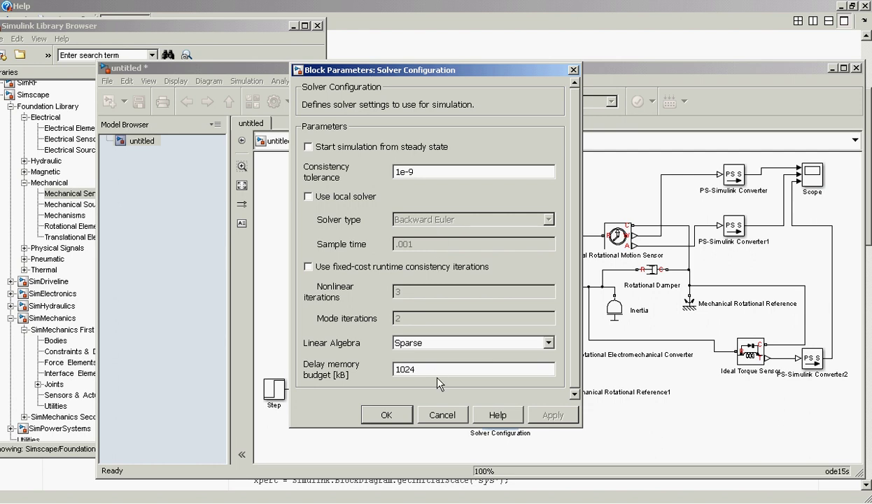
{"action": "left_click", "coordinate": [440, 415]}
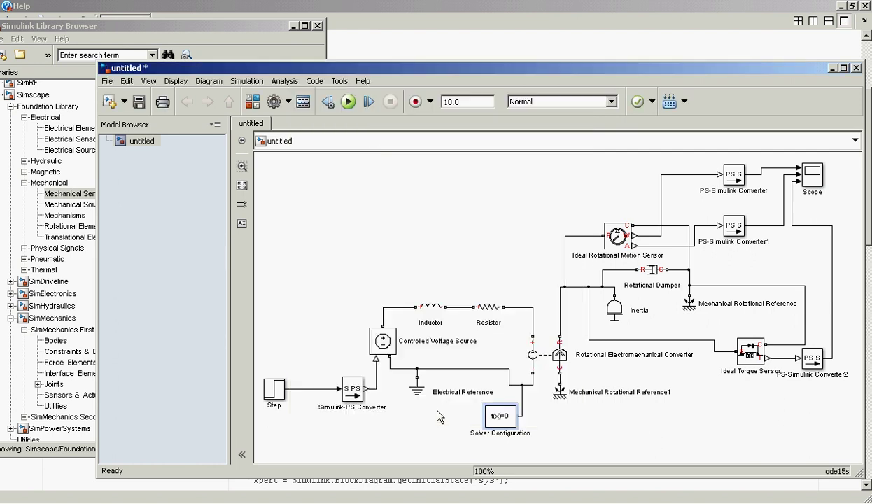
Step: Delete the Ideal Torque Sensor, PS-Simulink Converter2 and all lines belonging to the torque branch
{"action": "left_click", "coordinate": [832, 265]}
{"action": "key", "text": "Delete"}
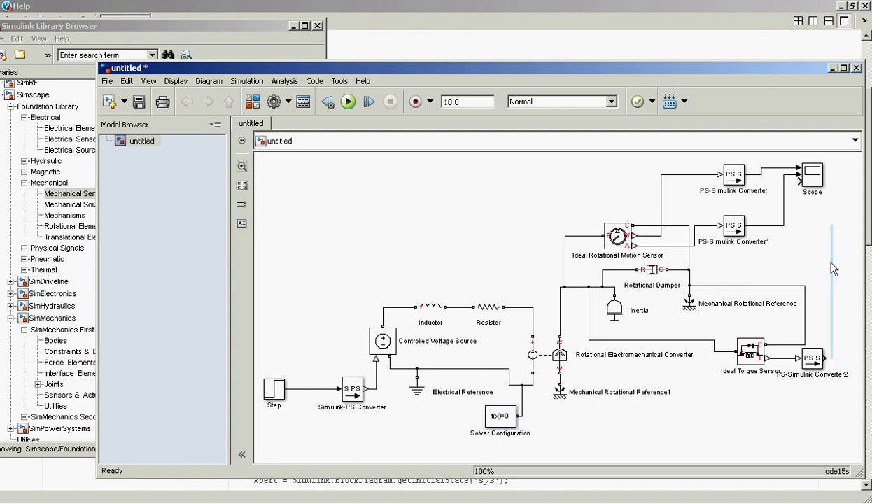
{"action": "left_click", "coordinate": [697, 340]}
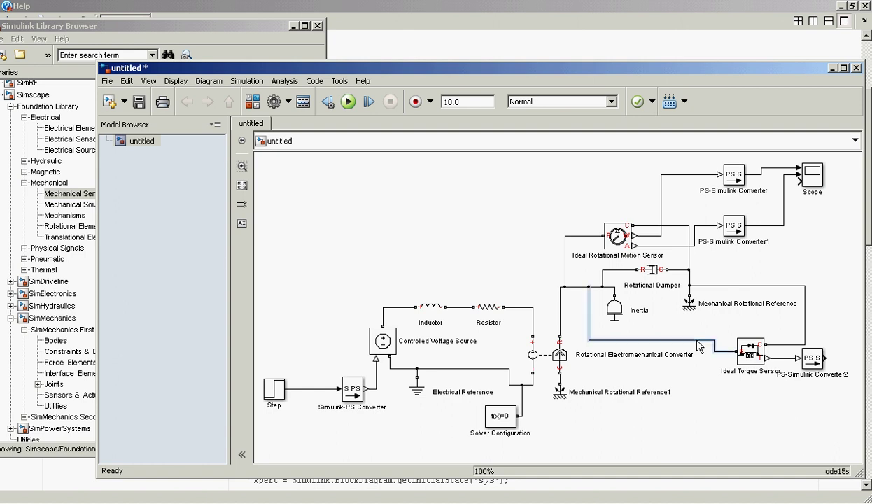
{"action": "key", "text": "Delete"}
{"action": "left_click", "coordinate": [741, 347]}
{"action": "key", "text": "Delete"}
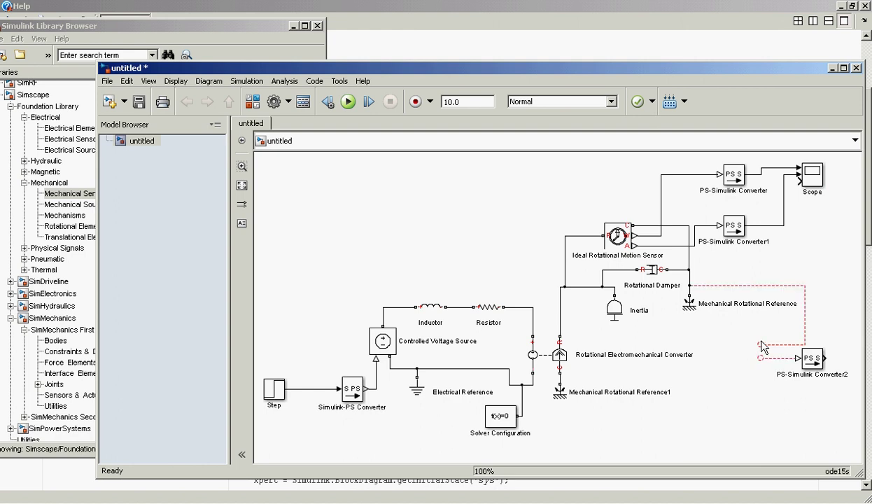
{"action": "left_click_drag", "start_coordinate": [837, 402], "coordinate": [672, 270]}
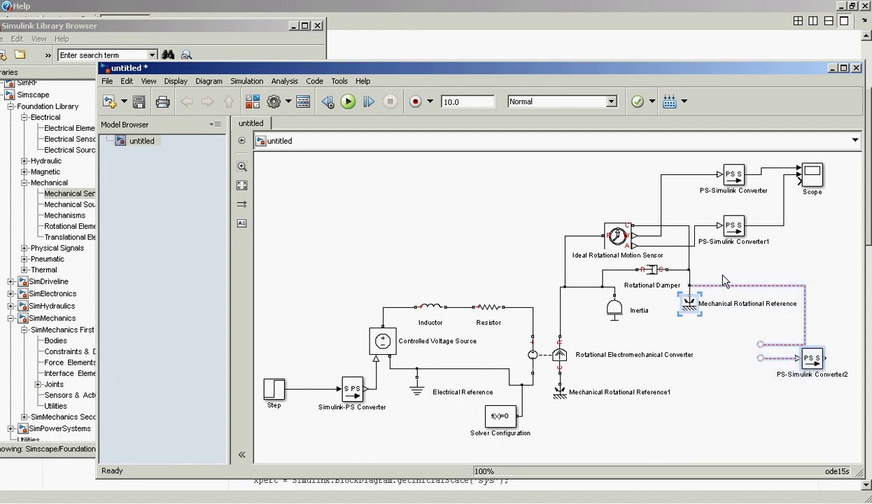
{"action": "left_click_drag", "start_coordinate": [859, 387], "coordinate": [735, 277]}
{"action": "key", "text": "Delete"}
Step: Remove the Mechanical Rotational Reference beside the damper, lower Mechanical Rotational Reference1 and connect the damper's C line to its line
{"action": "mouse_move", "coordinate": [694, 315]}
{"action": "left_mouse_down"}
{"action": "mouse_move", "coordinate": [673, 304]}
{"action": "mouse_move", "coordinate": [674, 284]}
{"action": "mouse_move", "coordinate": [581, 371]}
{"action": "mouse_move", "coordinate": [562, 378]}
{"action": "mouse_move", "coordinate": [547, 365]}
{"action": "mouse_move", "coordinate": [585, 373]}
{"action": "mouse_move", "coordinate": [565, 414]}
{"action": "left_mouse_up"}
{"action": "left_click", "coordinate": [564, 385]}
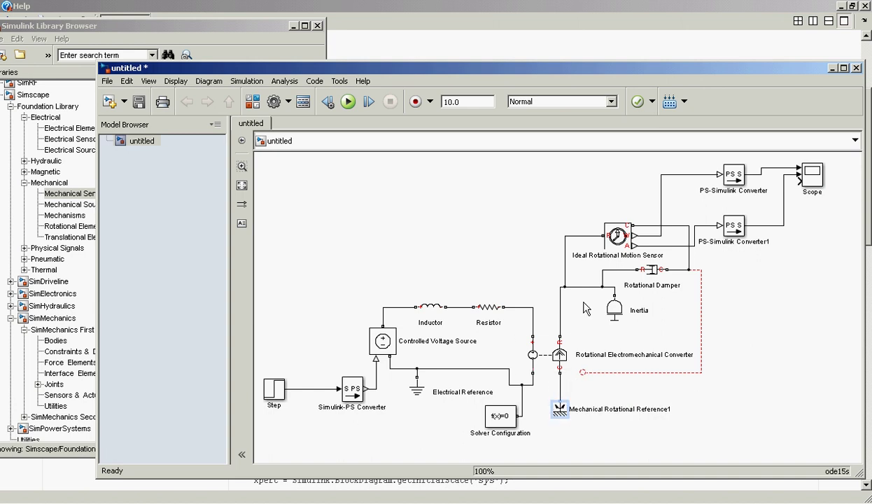
{"action": "left_click_drag", "start_coordinate": [582, 374], "coordinate": [560, 386]}
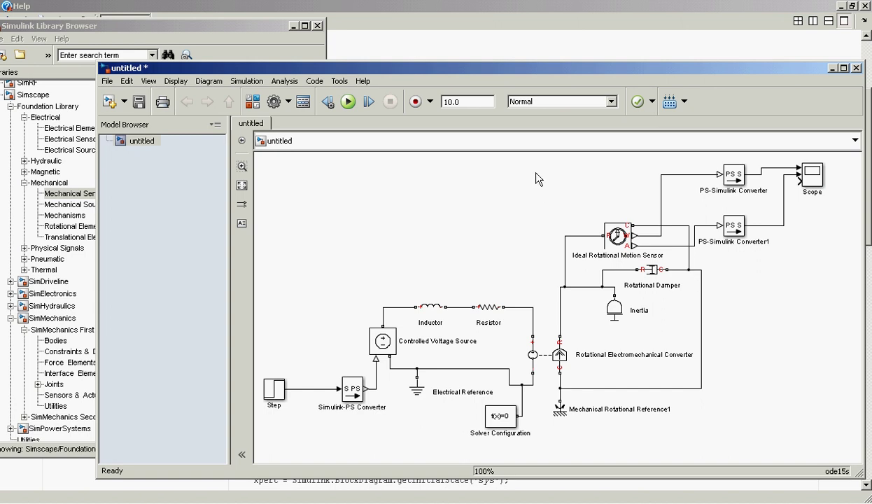
Step: Set the Scope's number of axes to 2 and close the Scope window
{"action": "left_click", "coordinate": [811, 183]}
{"action": "double_click", "coordinate": [811, 183]}
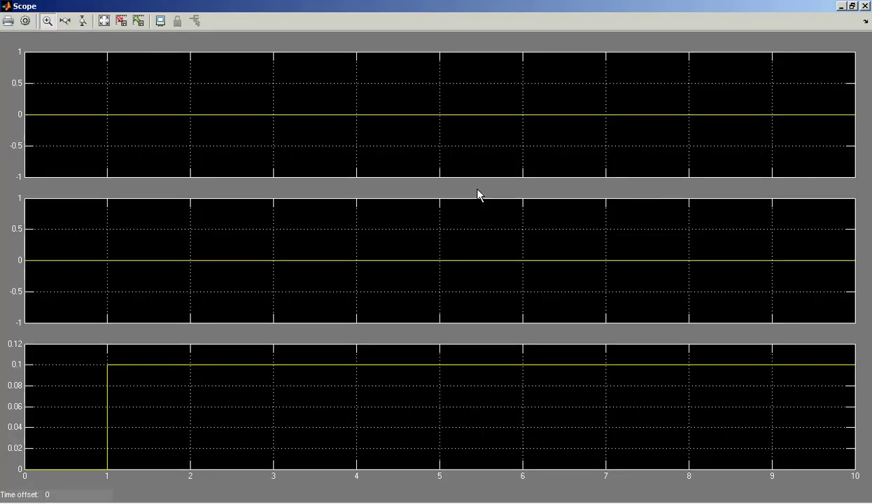
{"action": "left_click", "coordinate": [32, 27]}
{"action": "type", "text": "2"}
{"action": "left_click", "coordinate": [95, 198]}
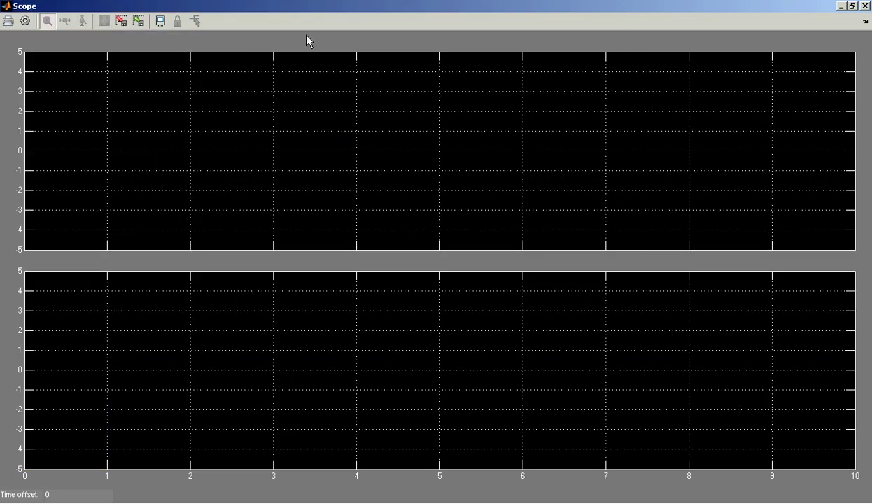
{"action": "left_click", "coordinate": [840, 6]}
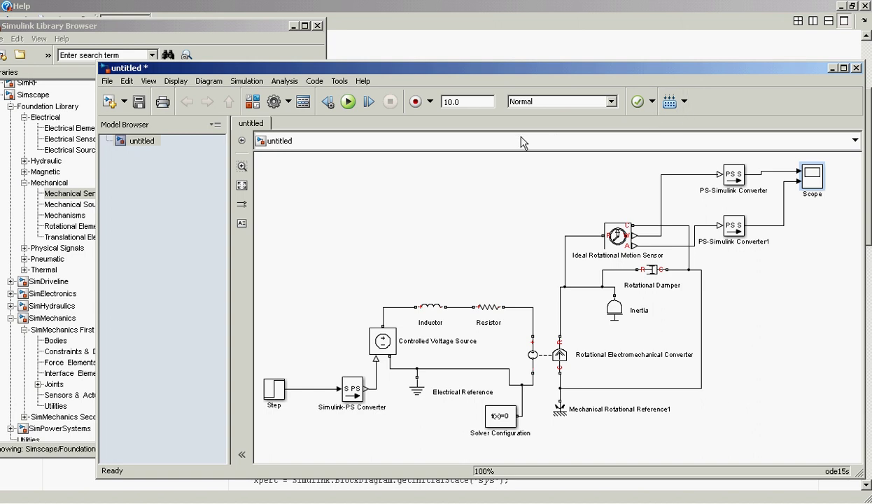
Step: Run the simulation, check the autoscaled speed and angle plots on the Scope and close it
{"action": "left_click", "coordinate": [348, 102]}
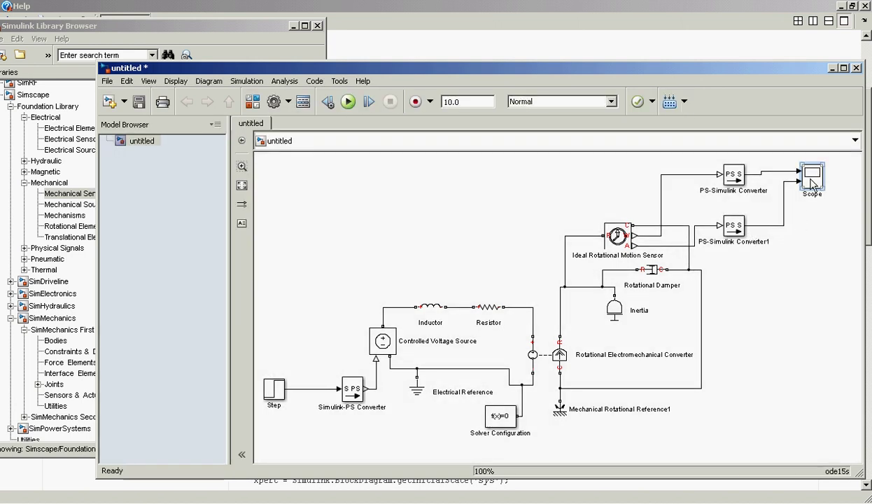
{"action": "double_click", "coordinate": [812, 178]}
{"action": "left_click", "coordinate": [106, 25]}
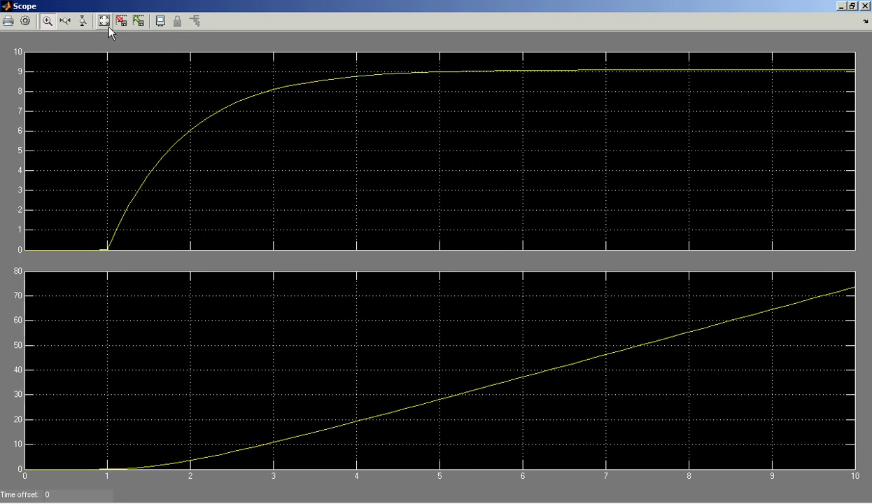
{"action": "left_click", "coordinate": [865, 6]}
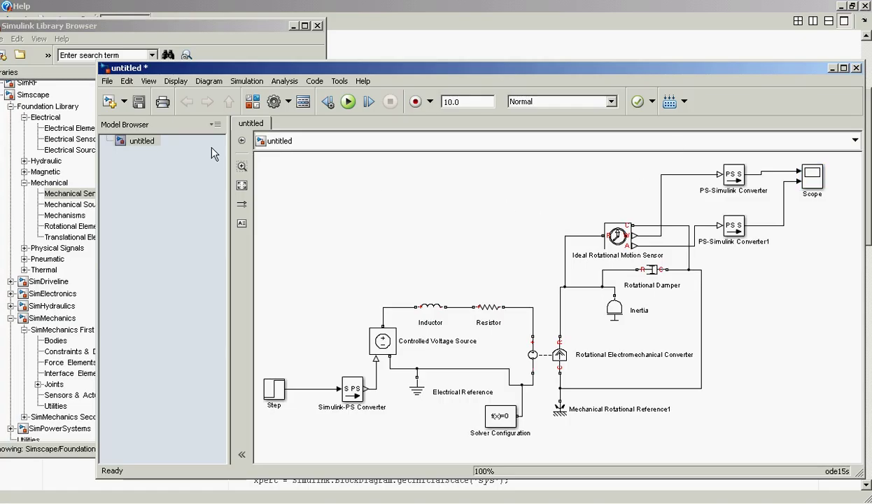
Step: Switch to the Simulink Library Browser and look through the Electrical Elements blocks of the Simscape Foundation Library
{"action": "left_click", "coordinate": [148, 26]}
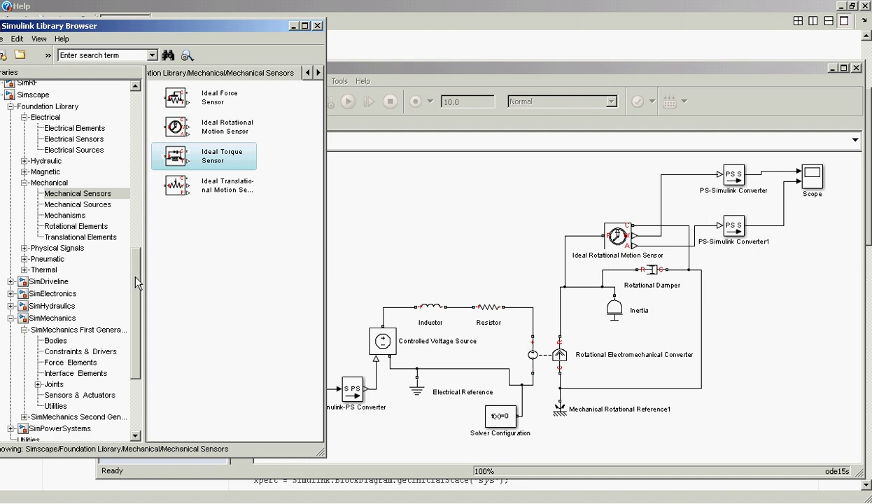
{"action": "left_click_drag", "start_coordinate": [136, 277], "coordinate": [137, 266]}
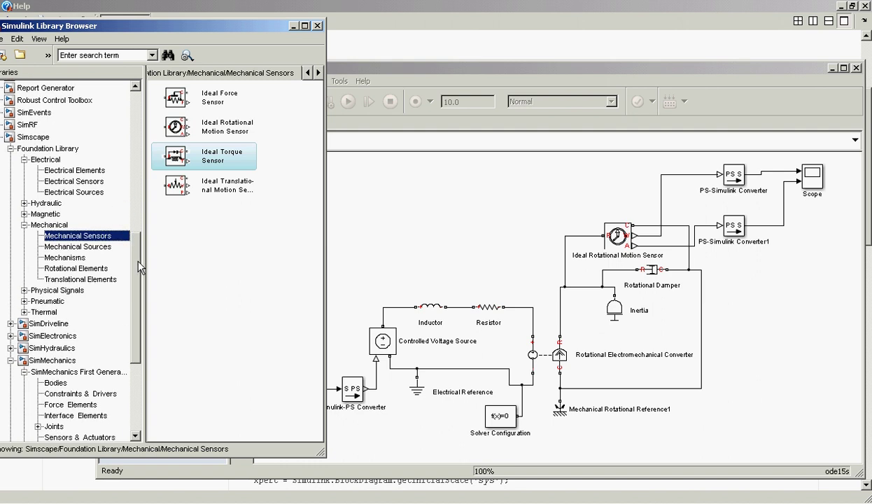
{"action": "left_click", "coordinate": [88, 170]}
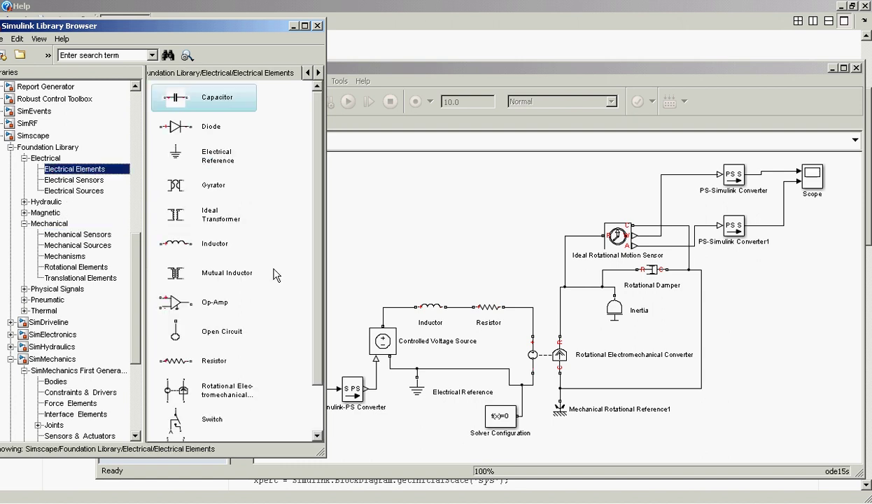
{"action": "left_click_drag", "start_coordinate": [314, 307], "coordinate": [318, 371]}
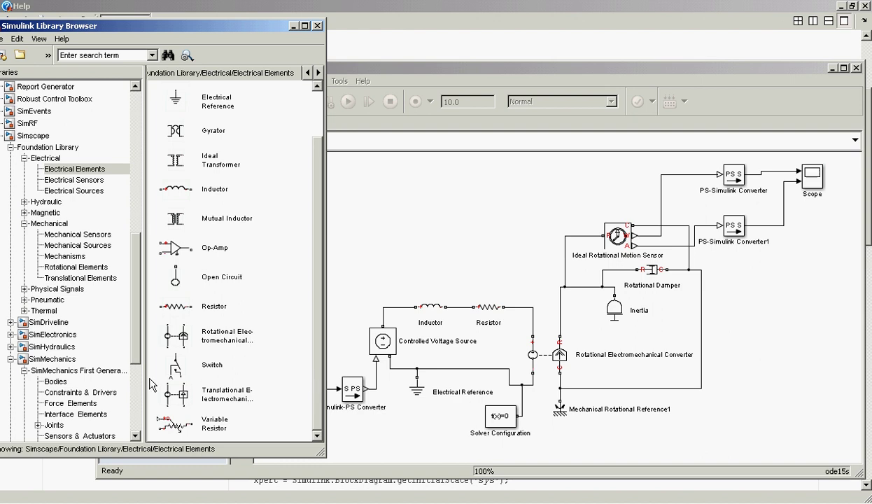
Step: Expand the SimElectronics library and look through its Sensors, Semiconductor Devices and Passive Devices blocks
{"action": "left_click", "coordinate": [11, 335]}
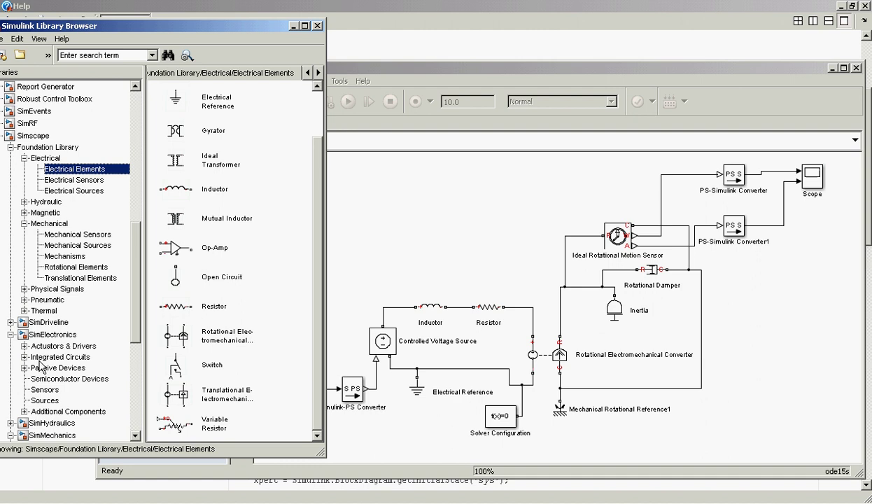
{"action": "left_click", "coordinate": [24, 369]}
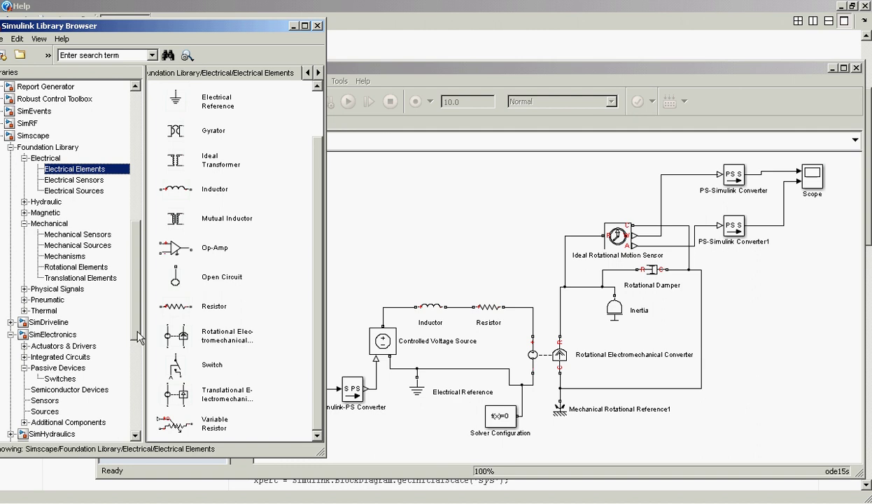
{"action": "left_click_drag", "start_coordinate": [137, 338], "coordinate": [140, 378]}
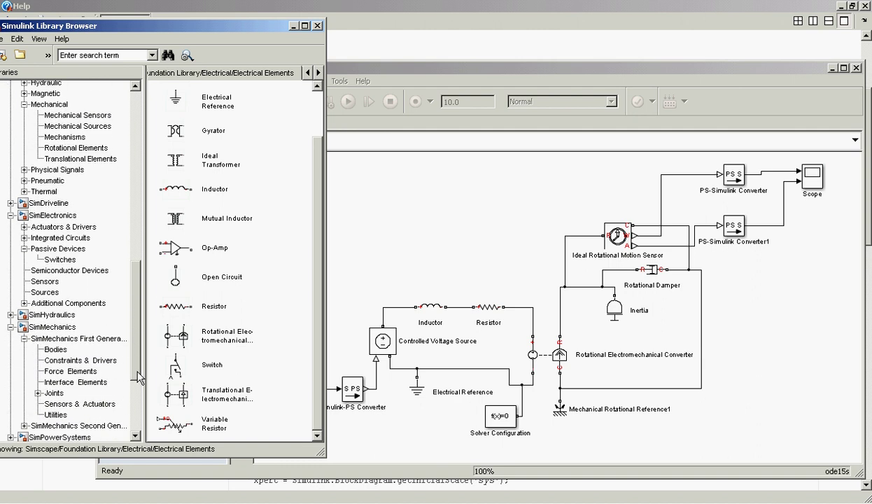
{"action": "mouse_move", "coordinate": [138, 378]}
{"action": "left_mouse_down"}
{"action": "mouse_move", "coordinate": [138, 389]}
{"action": "mouse_move", "coordinate": [139, 373]}
{"action": "left_mouse_up"}
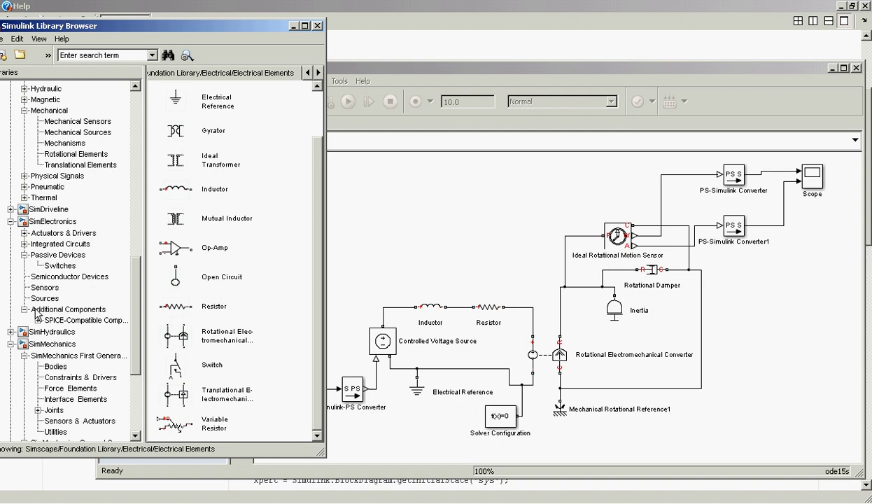
{"action": "left_click", "coordinate": [45, 287]}
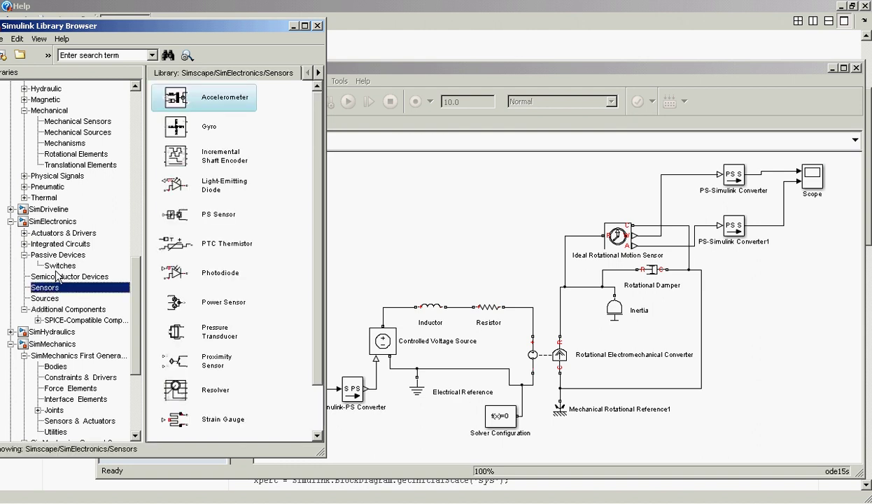
{"action": "left_click", "coordinate": [57, 266]}
{"action": "left_click", "coordinate": [57, 278]}
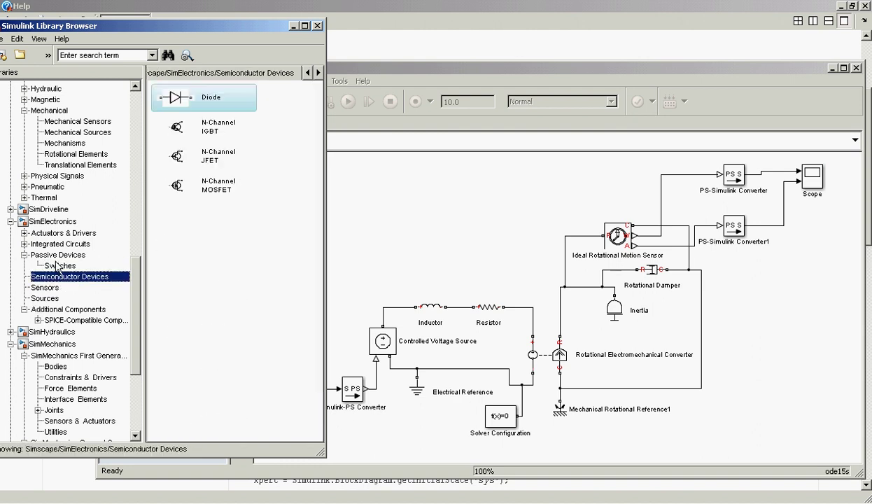
{"action": "left_click", "coordinate": [59, 257]}
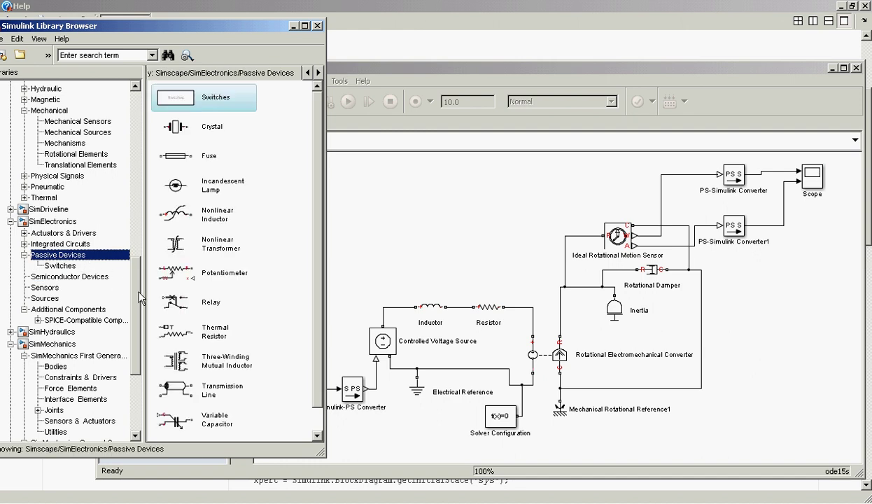
Step: Expand the Foundation Library's Hydraulic category, enlarge the browser and look through its elements, utilities, sensors and sources
{"action": "left_click_drag", "start_coordinate": [138, 297], "coordinate": [138, 252]}
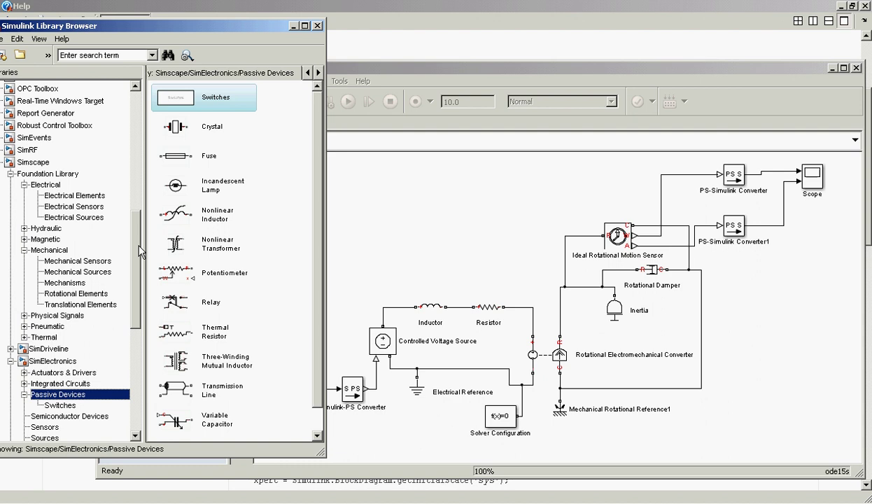
{"action": "left_click", "coordinate": [25, 228]}
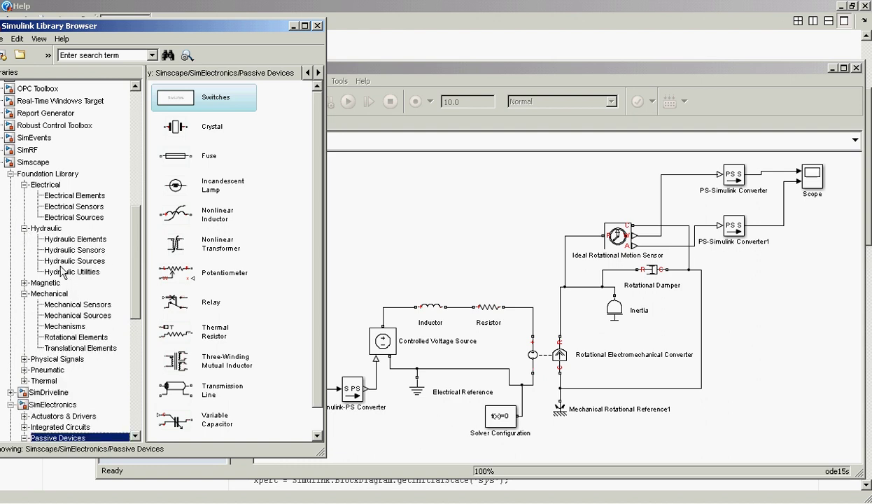
{"action": "left_click", "coordinate": [76, 239]}
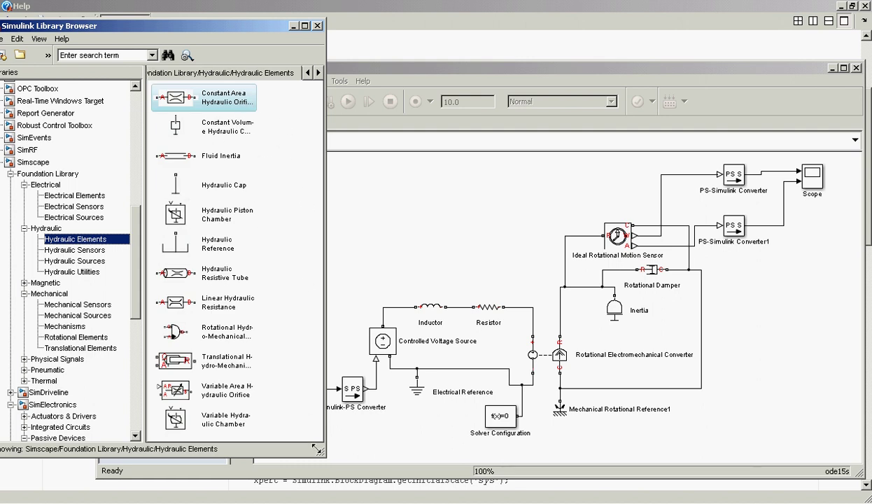
{"action": "left_click_drag", "start_coordinate": [320, 450], "coordinate": [372, 484]}
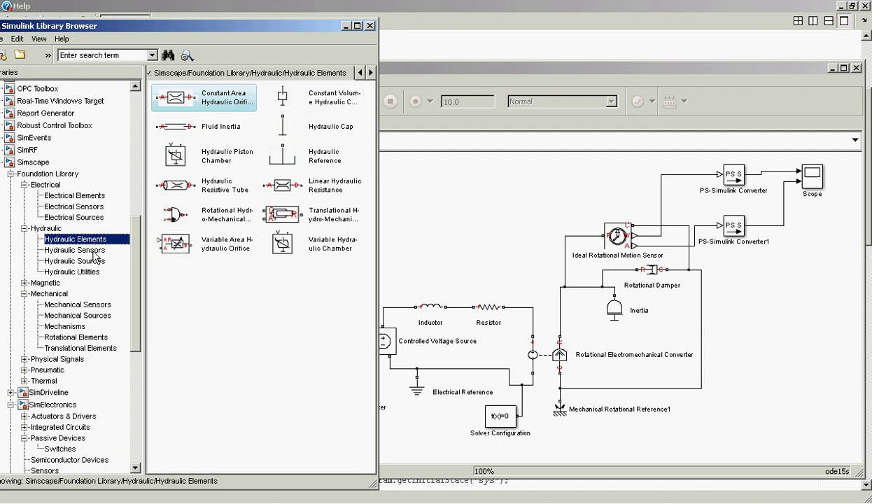
{"action": "left_click", "coordinate": [94, 272]}
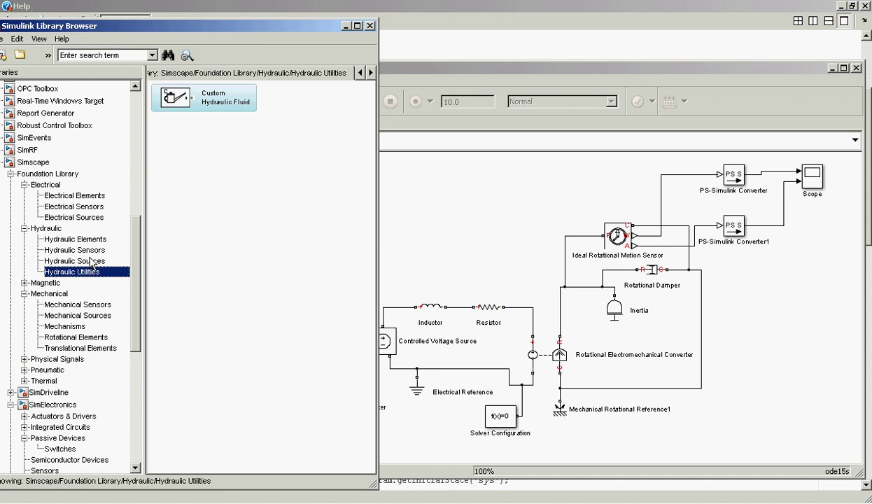
{"action": "left_click", "coordinate": [90, 251]}
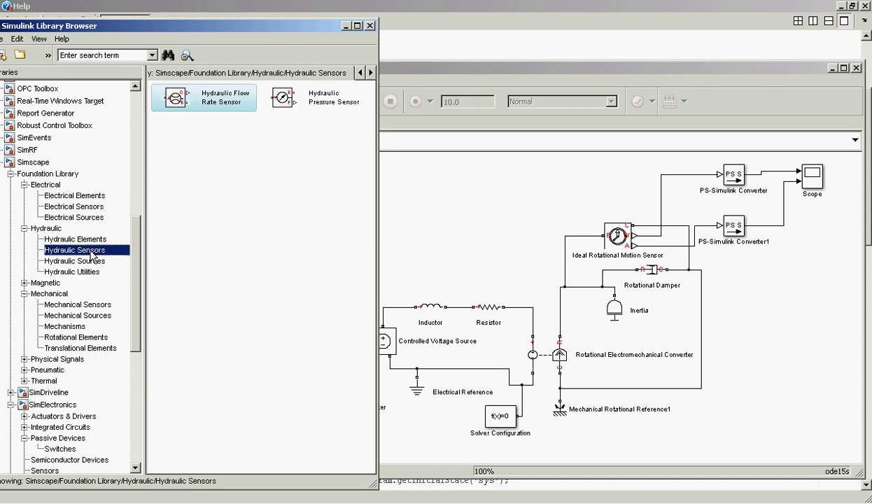
{"action": "left_click", "coordinate": [91, 262]}
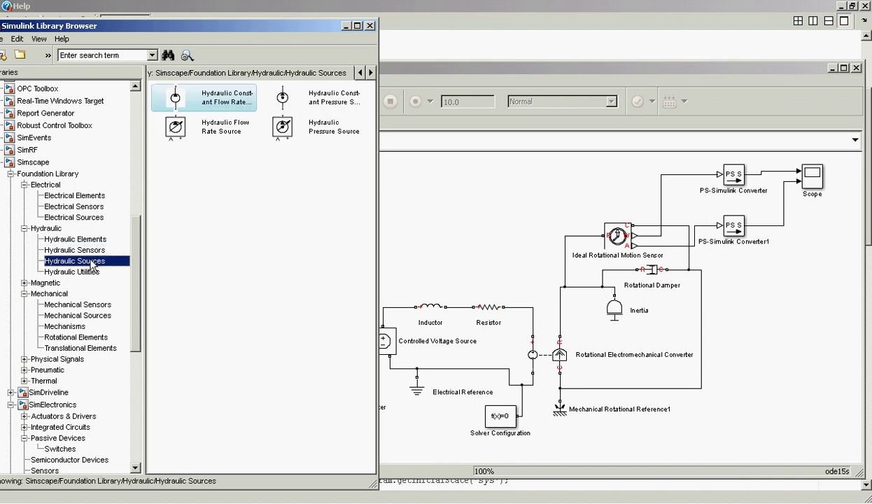
{"action": "left_click", "coordinate": [79, 239]}
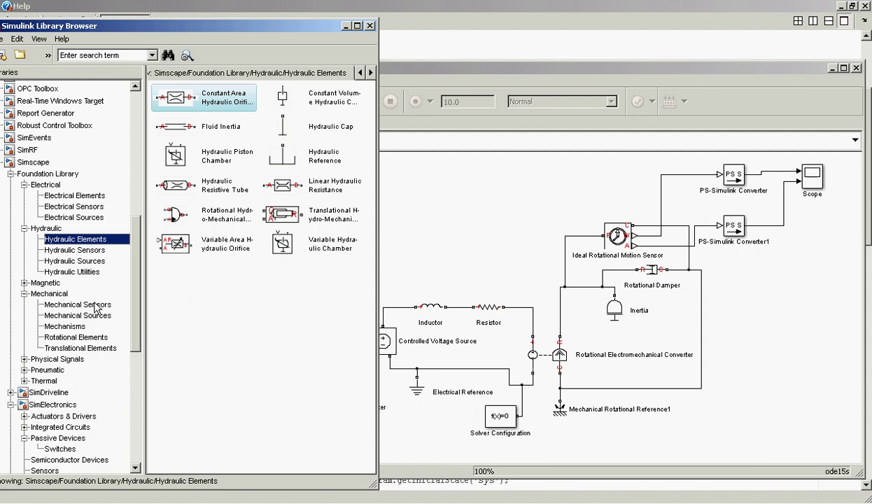
Step: Expand the Physical Signals and Magnetic categories of the Foundation Library and look through the Rotational Elements and Magnetic Elements blocks
{"action": "left_click", "coordinate": [25, 360]}
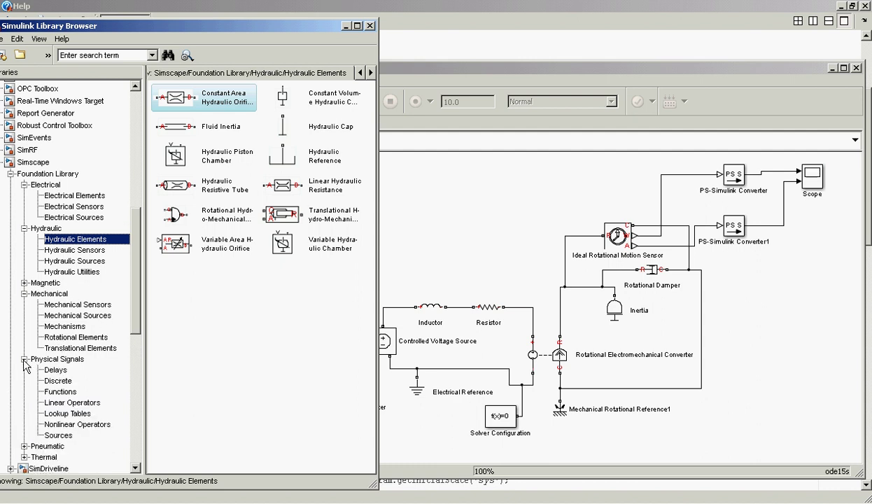
{"action": "left_click", "coordinate": [67, 338]}
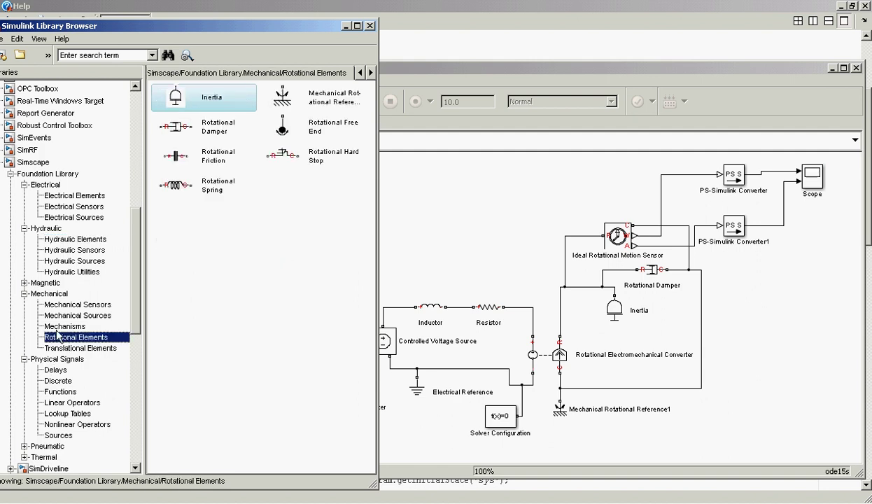
{"action": "left_click", "coordinate": [25, 284]}
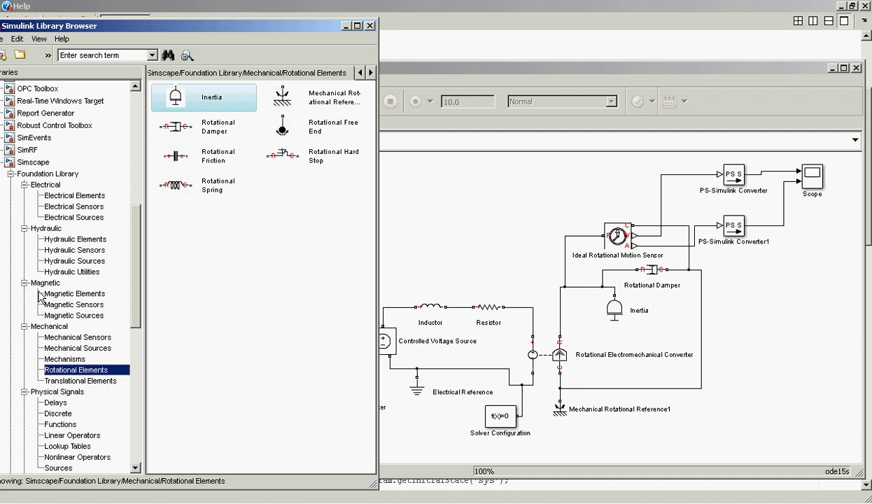
{"action": "left_click", "coordinate": [56, 293]}
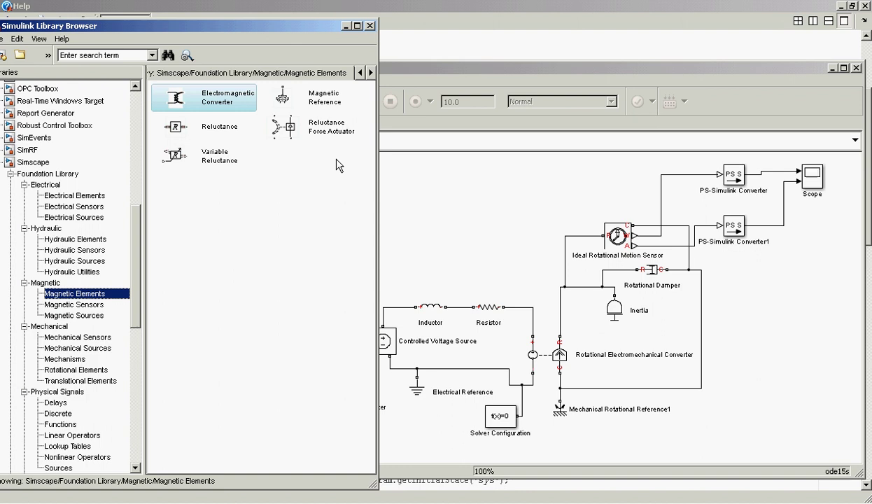
Step: Check the block parameters and description of the Reluctance Force Actuator and close them without changes
{"action": "left_click", "coordinate": [288, 128]}
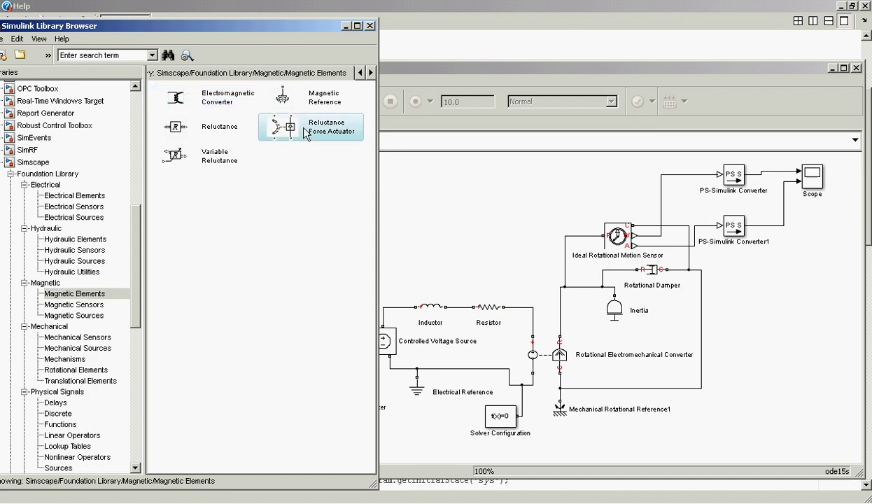
{"action": "double_click", "coordinate": [305, 133]}
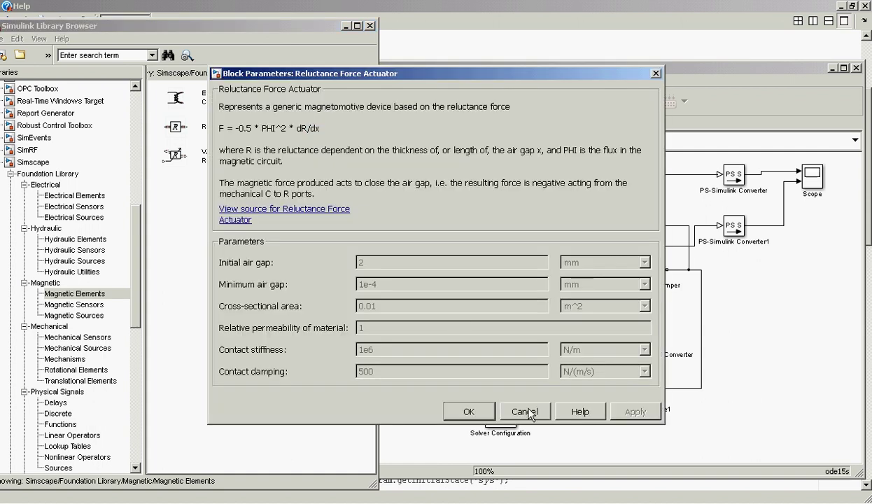
{"action": "left_click", "coordinate": [524, 412]}
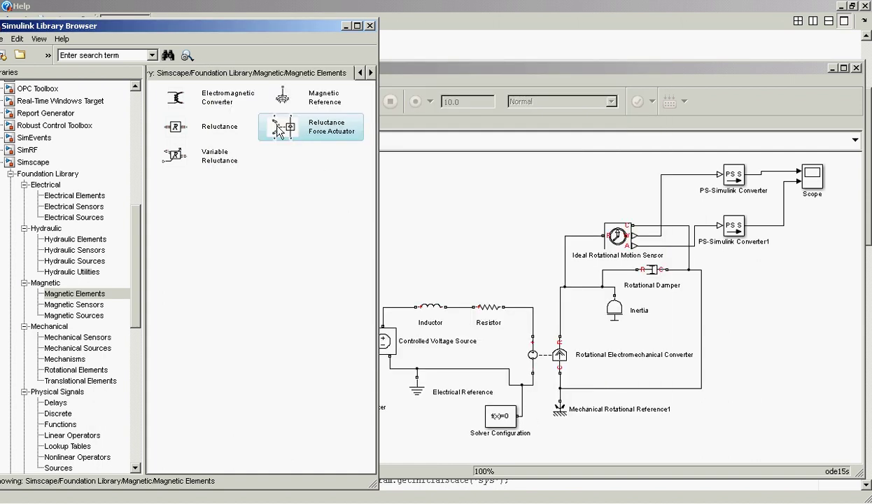
Step: Review the electrical circuit and Rotational Electromechanical Converter in the untitled motor model and return to the Simulink Library Browser
{"action": "left_click", "coordinate": [486, 246]}
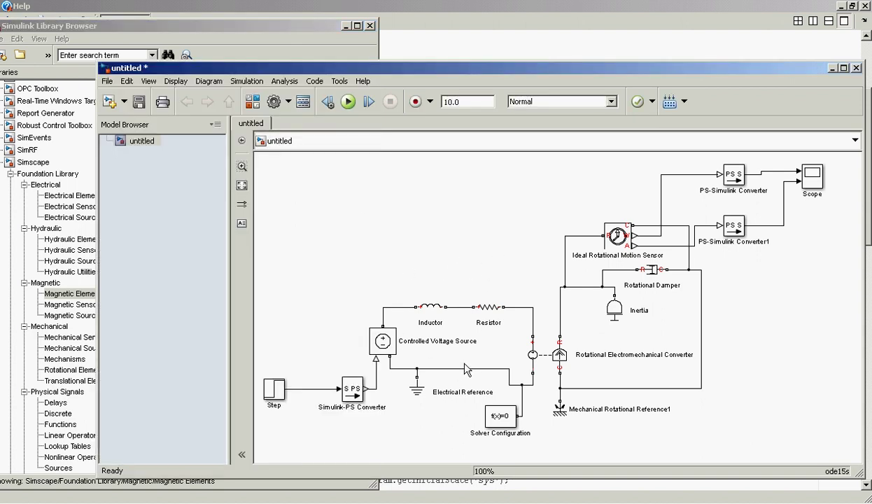
{"action": "left_click", "coordinate": [434, 309]}
{"action": "left_click", "coordinate": [538, 360]}
{"action": "left_click", "coordinate": [483, 382]}
{"action": "left_click", "coordinate": [228, 25]}
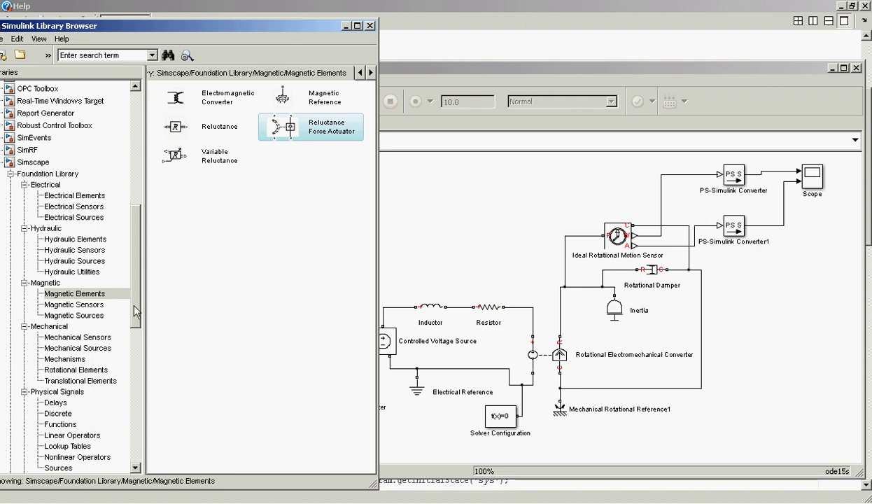
Step: Look through the SimMechanics library, including the Bodies blocks of SimMechanics First Generation
{"action": "left_click_drag", "start_coordinate": [139, 287], "coordinate": [141, 419]}
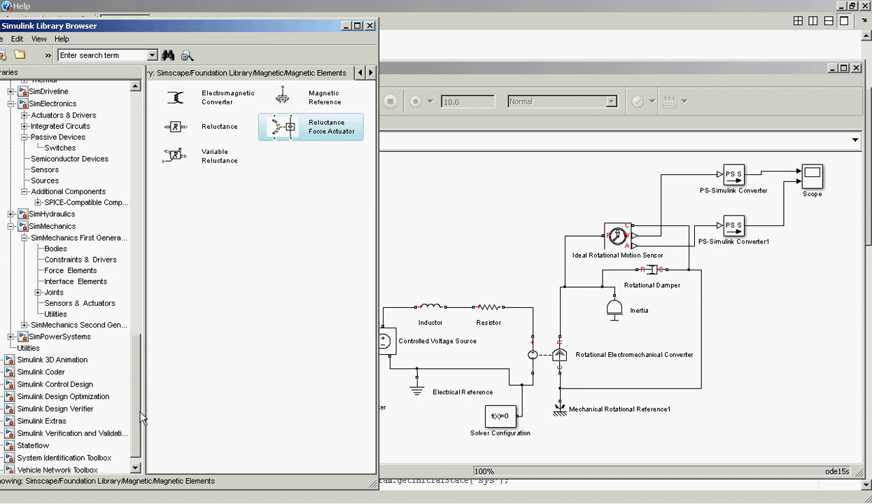
{"action": "left_click", "coordinate": [54, 249]}
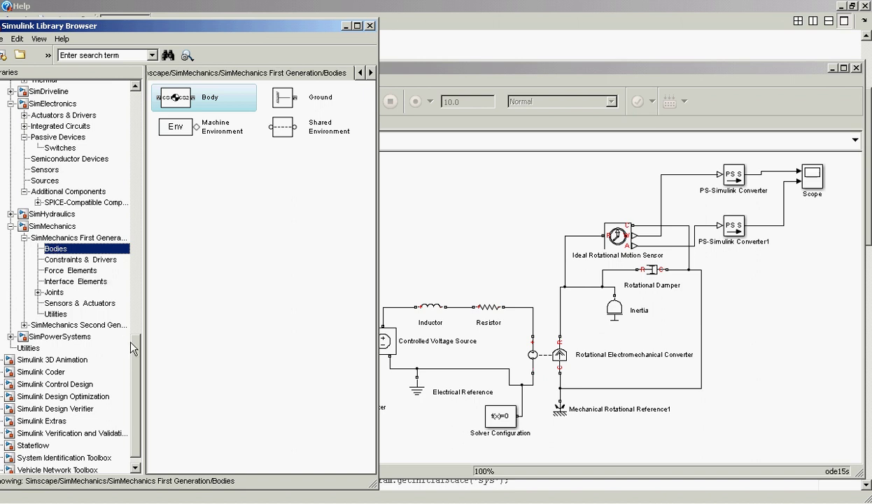
{"action": "mouse_move", "coordinate": [139, 374]}
{"action": "left_mouse_down"}
{"action": "mouse_move", "coordinate": [137, 236]}
{"action": "mouse_move", "coordinate": [136, 364]}
{"action": "left_mouse_up"}
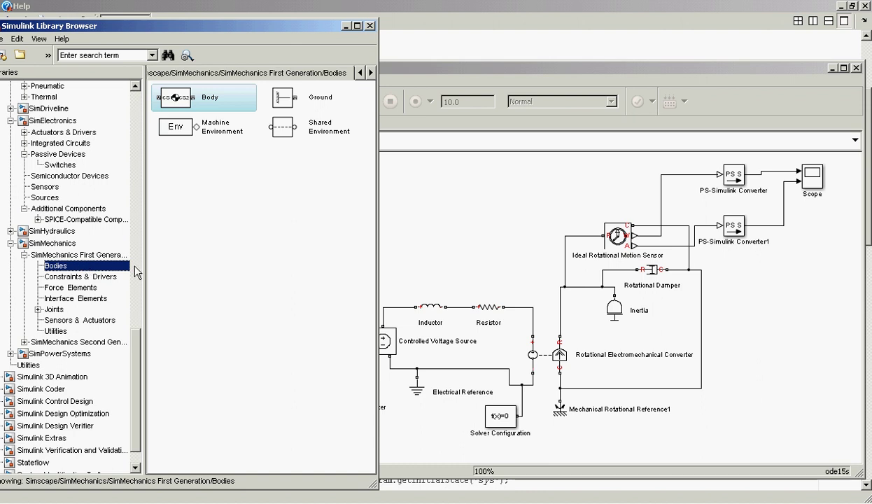
{"action": "left_click", "coordinate": [52, 244]}
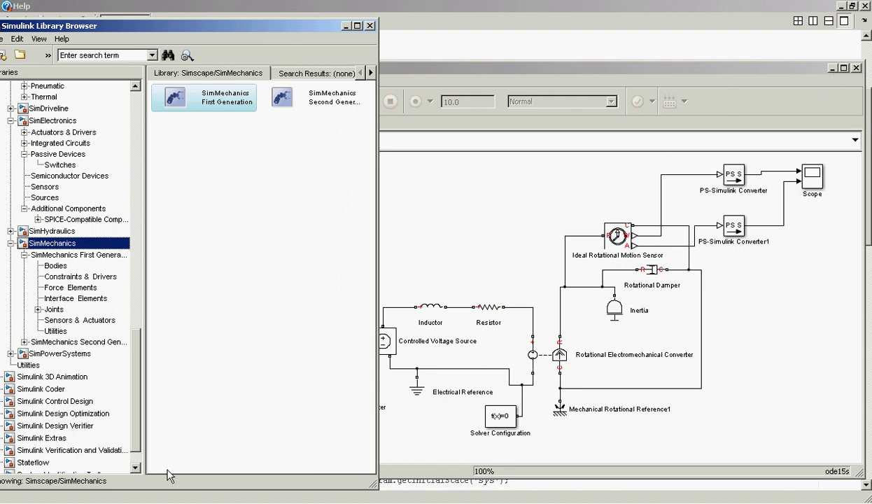
Step: Switch to the main MATLAB window and clear the Command Window with clc
{"action": "left_click", "coordinate": [115, 498]}
{"action": "left_click", "coordinate": [114, 484]}
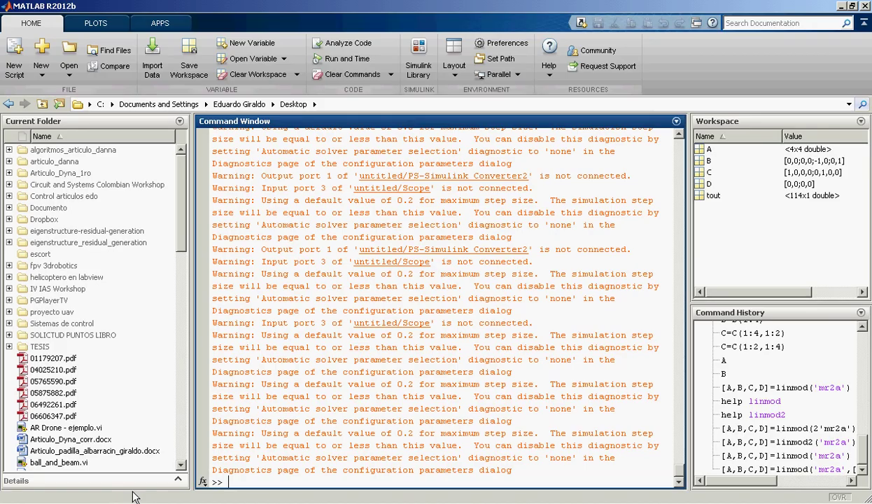
{"action": "type", "text": "clc"}
{"action": "key", "text": "Return"}
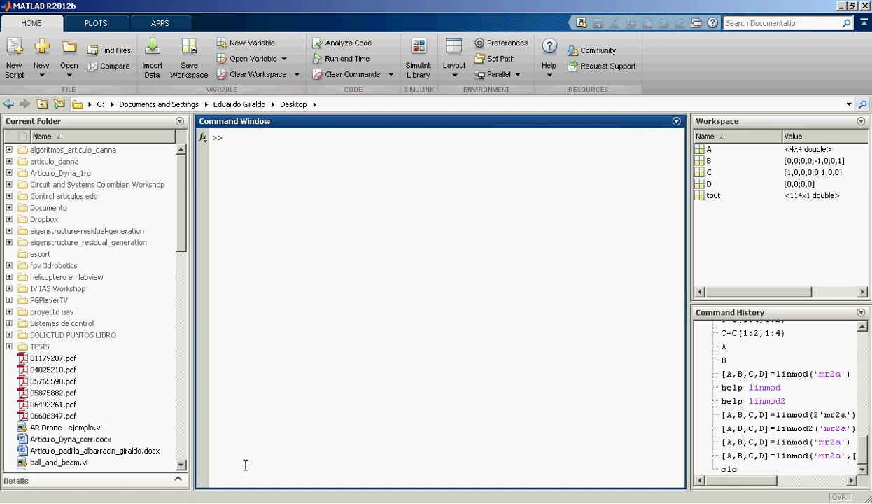
Step: Open the MATLAB product documentation and go to the SimMechanics page
{"action": "left_click", "coordinate": [548, 68]}
{"action": "left_click", "coordinate": [559, 94]}
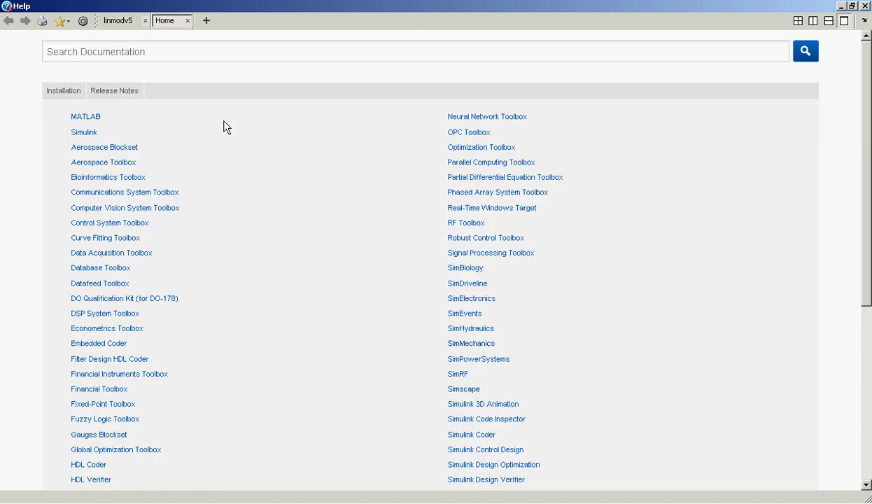
{"action": "left_click", "coordinate": [80, 51]}
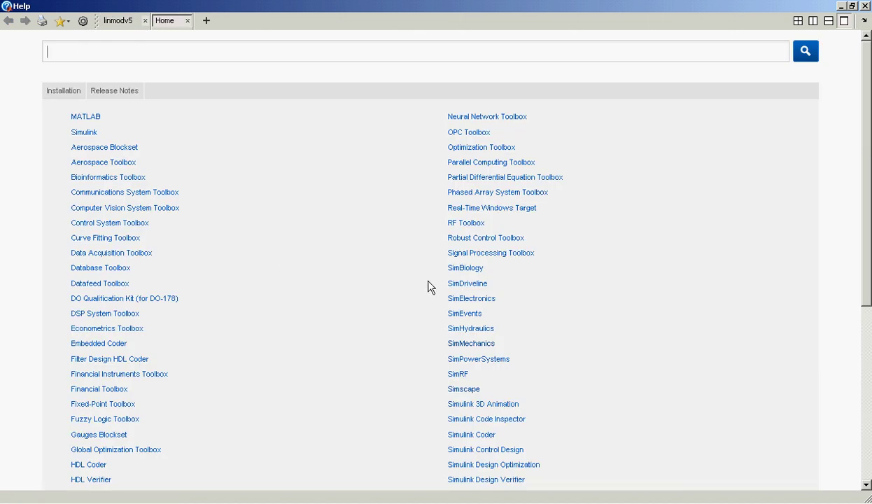
{"action": "left_click", "coordinate": [479, 345]}
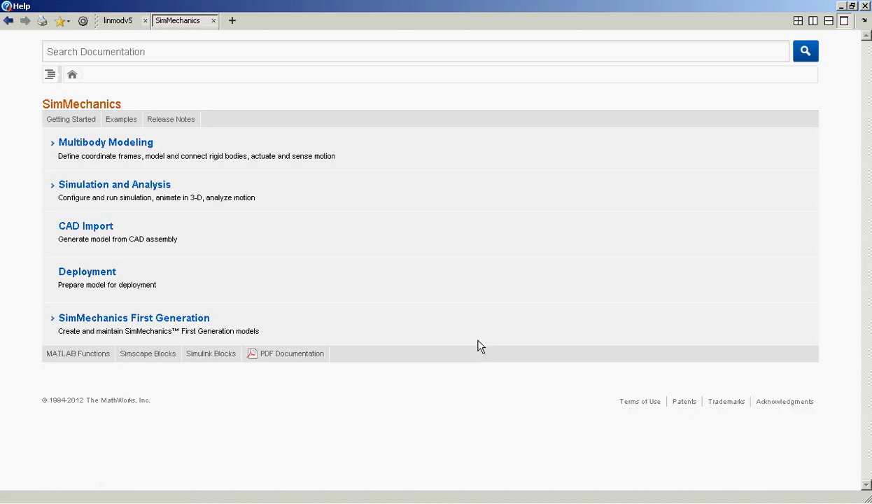
Step: Browse the SimMechanics examples and open the Inverted Double Pendulum on a Sliding Cart model
{"action": "left_click", "coordinate": [116, 122]}
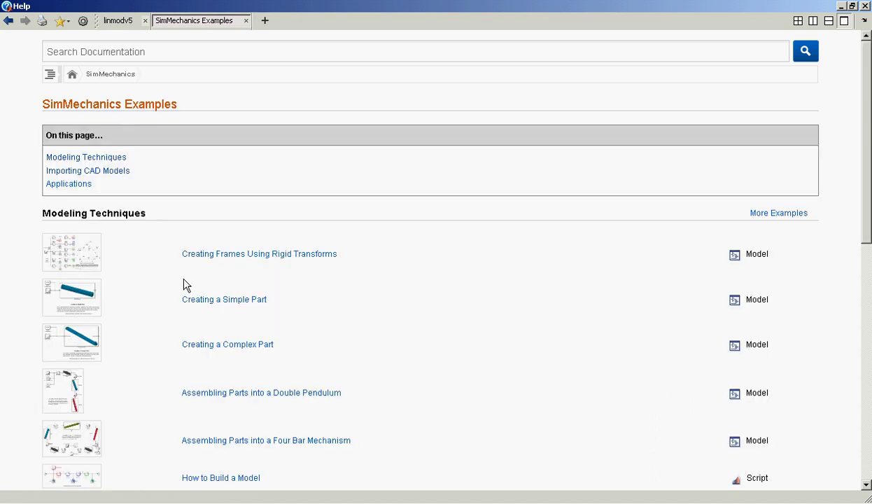
{"action": "scroll", "coordinate": [185, 285], "scroll_direction": "down", "scroll_amount": 5}
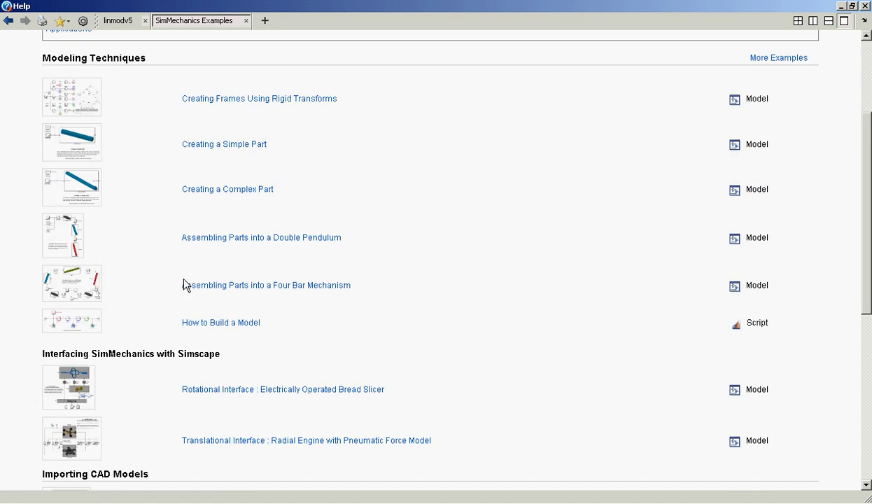
{"action": "scroll", "coordinate": [186, 285], "scroll_direction": "down", "scroll_amount": 10}
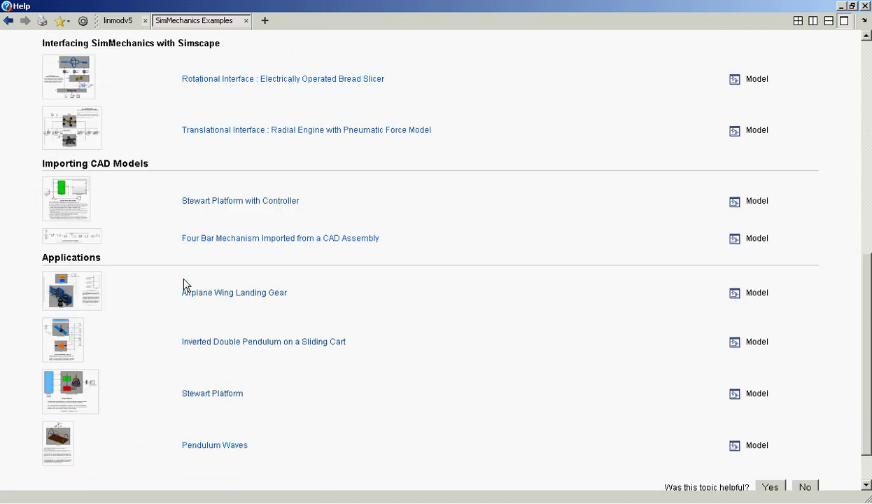
{"action": "left_click", "coordinate": [220, 343]}
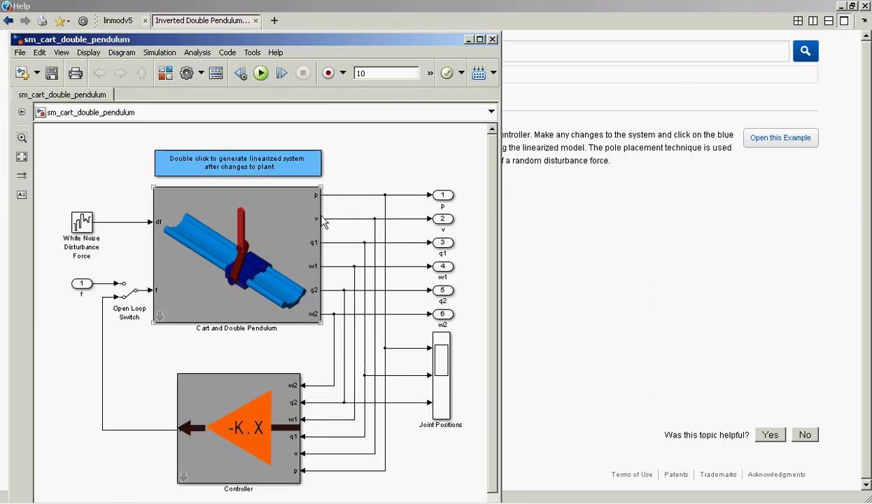
Step: Move the sm_cart_double_pendulum model window higher on the screen and run its simulation
{"action": "left_click_drag", "start_coordinate": [432, 42], "coordinate": [437, 15]}
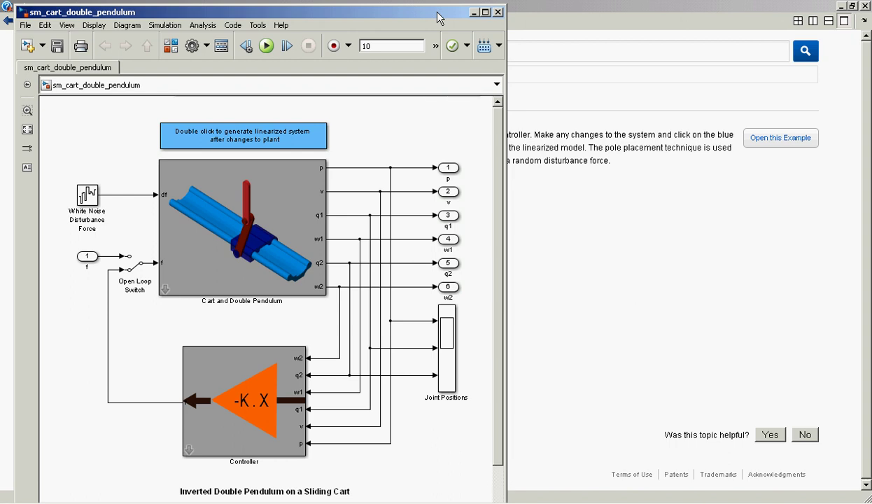
{"action": "left_click", "coordinate": [256, 208]}
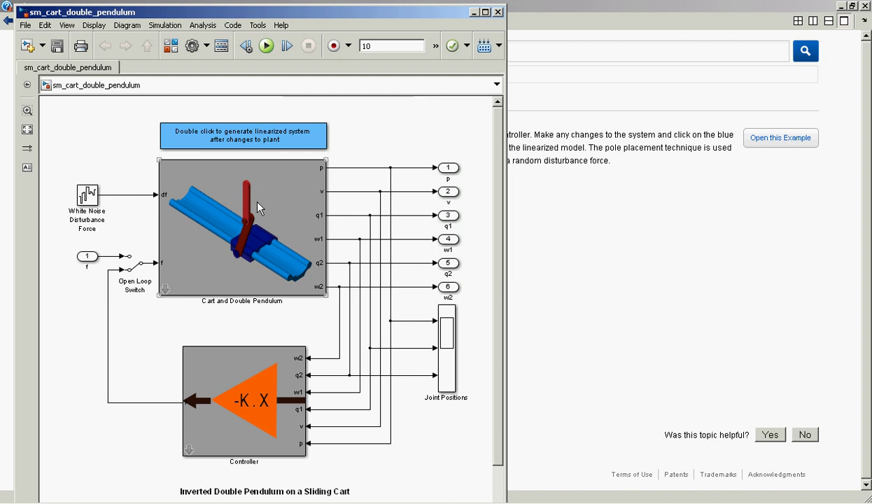
{"action": "left_click", "coordinate": [267, 45]}
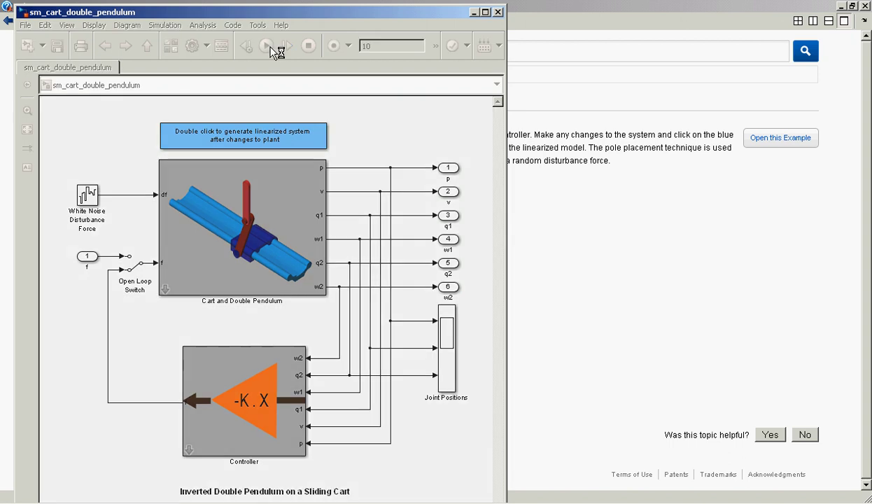
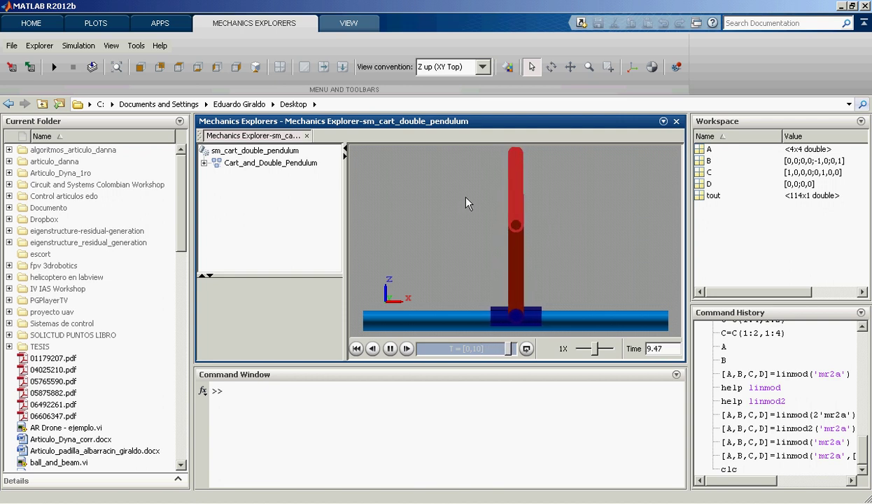
Step: Rotate the double pendulum in Mechanics Explorer to an oblique 3D view and replay the animation
{"action": "right_click", "coordinate": [468, 203]}
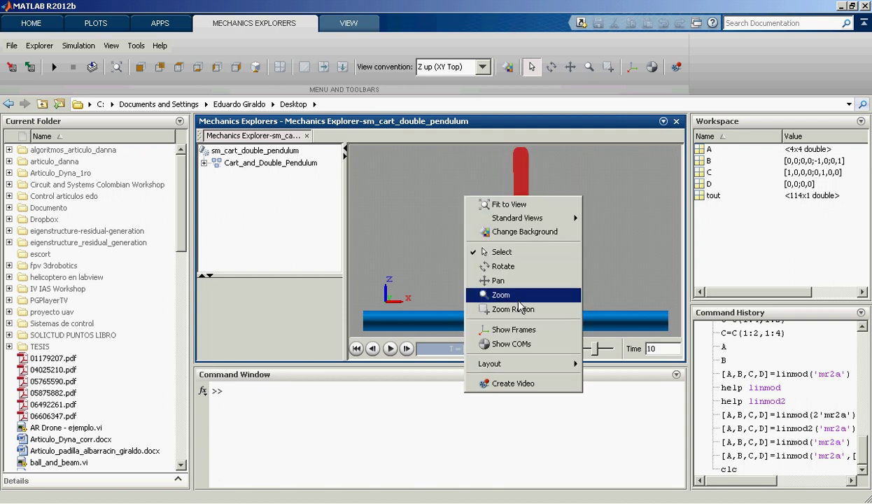
{"action": "left_click", "coordinate": [551, 264]}
{"action": "left_click_drag", "start_coordinate": [553, 259], "coordinate": [495, 234]}
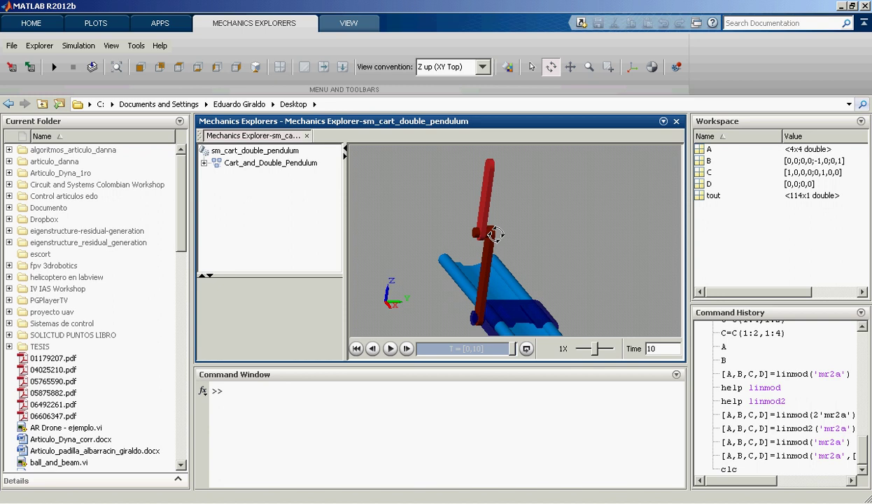
{"action": "left_click", "coordinate": [391, 349]}
Step: Return to the sm_cart_double_pendulum model, open the contents under the Cart and Double Pendulum mask and maximize the window
{"action": "left_click", "coordinate": [150, 502]}
{"action": "left_click", "coordinate": [138, 387]}
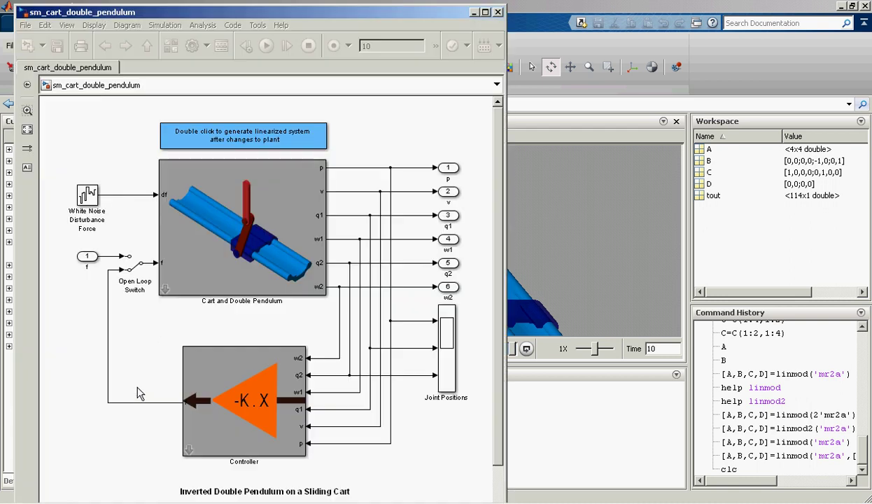
{"action": "left_click", "coordinate": [256, 230]}
{"action": "right_click", "coordinate": [255, 230]}
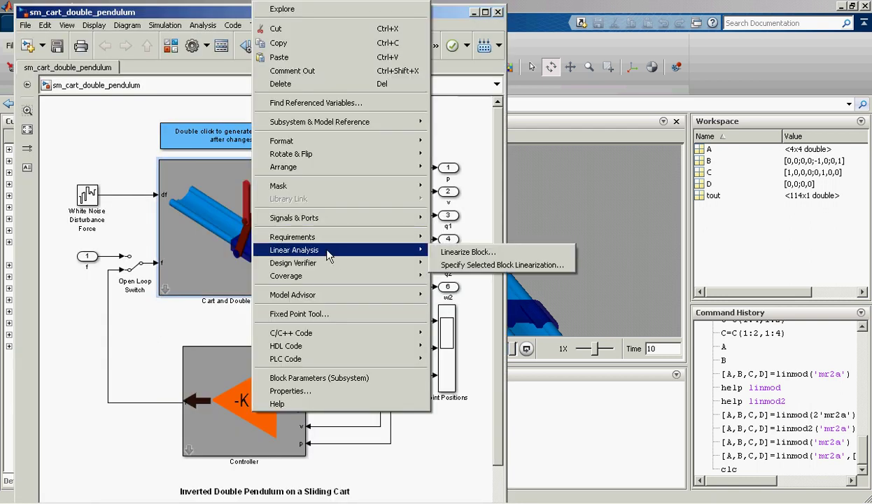
{"action": "mouse_move", "coordinate": [381, 186]}
{"action": "left_click", "coordinate": [463, 213]}
{"action": "left_click", "coordinate": [485, 12]}
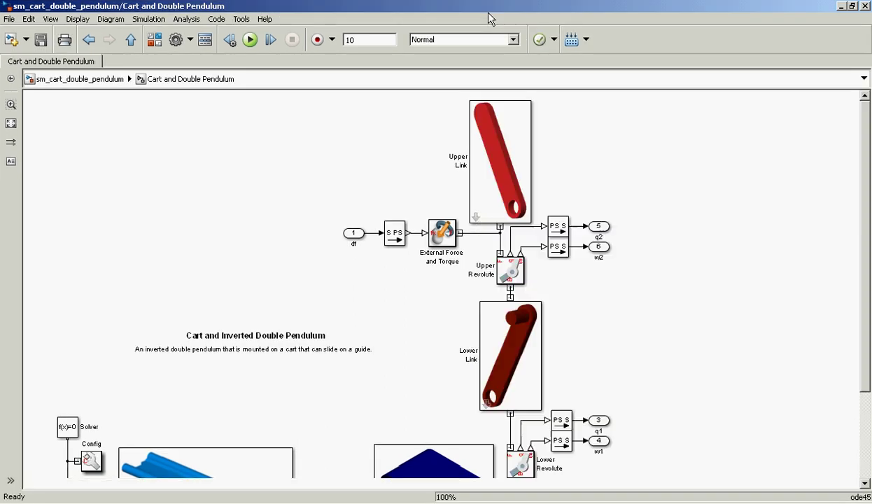
Step: Examine how the Guide-Cart Prismatic joint links the guide and cart, together with its force input and position and velocity outputs
{"action": "scroll", "coordinate": [868, 188], "scroll_direction": "down", "scroll_amount": 3}
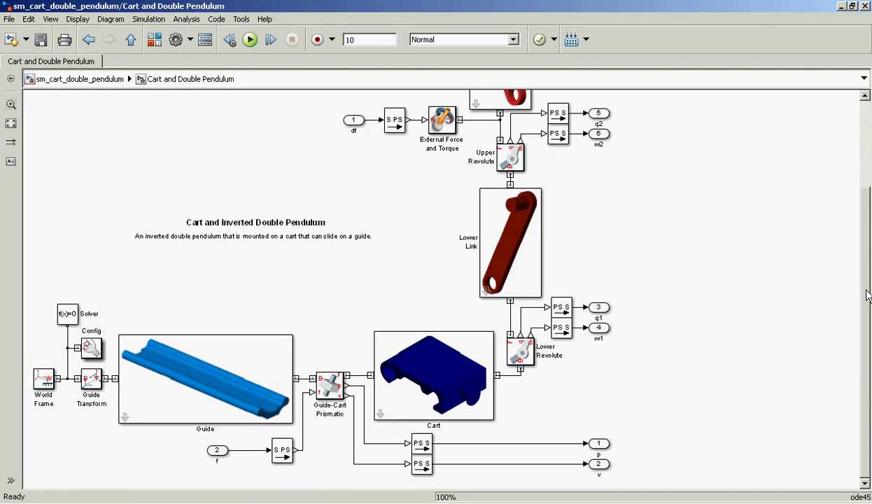
{"action": "left_click", "coordinate": [530, 361]}
{"action": "left_click", "coordinate": [324, 376]}
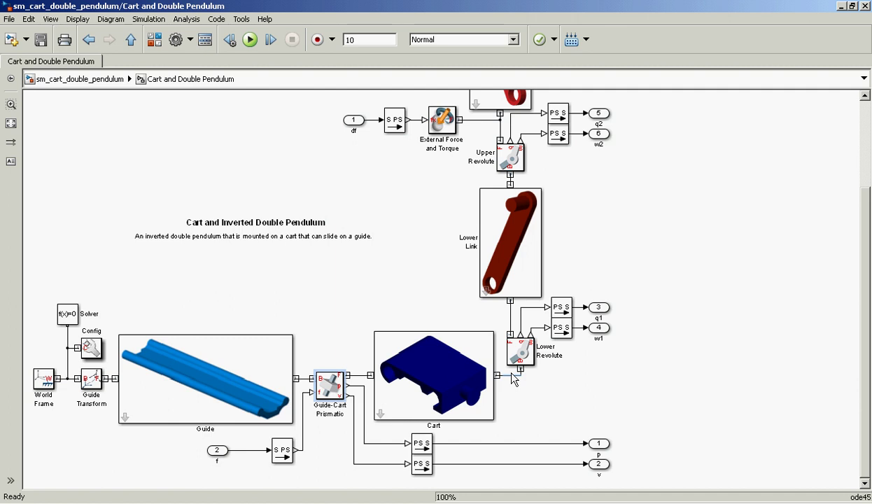
{"action": "left_click", "coordinate": [339, 449]}
{"action": "left_click", "coordinate": [330, 387]}
{"action": "left_click", "coordinate": [275, 459]}
{"action": "left_click", "coordinate": [313, 462]}
{"action": "left_click", "coordinate": [277, 443]}
{"action": "left_click", "coordinate": [334, 432]}
Step: Examine the Lower Link, the Lower and Upper Revolute joints, the Upper Link and the External Force and Torque block
{"action": "left_click", "coordinate": [502, 294]}
{"action": "left_click", "coordinate": [354, 362]}
{"action": "left_click", "coordinate": [528, 363]}
{"action": "scroll", "coordinate": [844, 323], "scroll_direction": "up", "scroll_amount": 3}
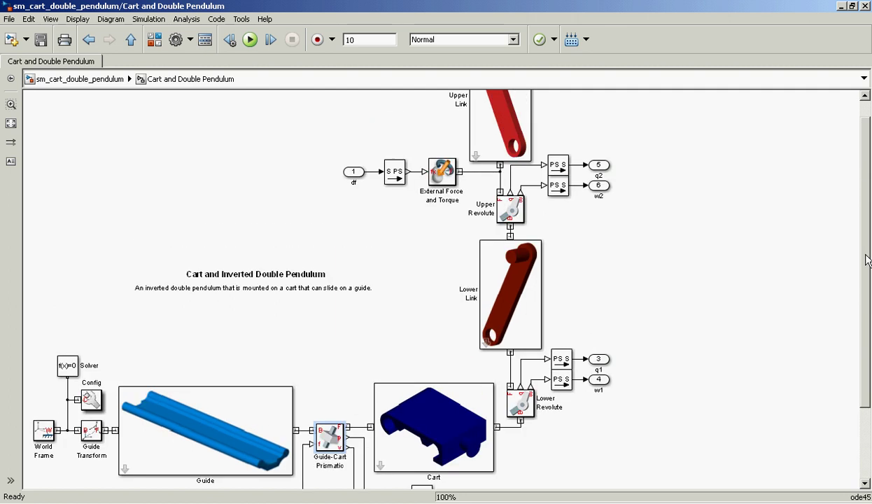
{"action": "left_click", "coordinate": [444, 235]}
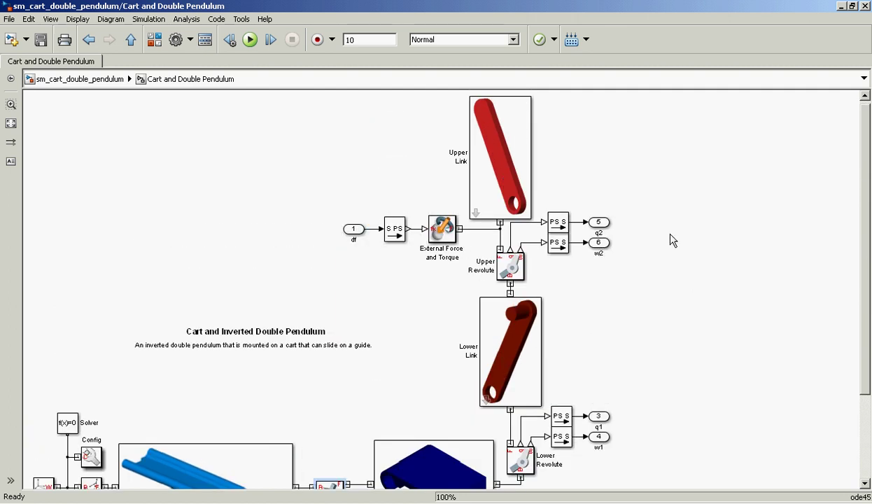
Step: Return to the top level of sm_cart_double_pendulum and examine its output ports, the plant subsystem and the Controller
{"action": "left_click_drag", "start_coordinate": [864, 252], "coordinate": [864, 271]}
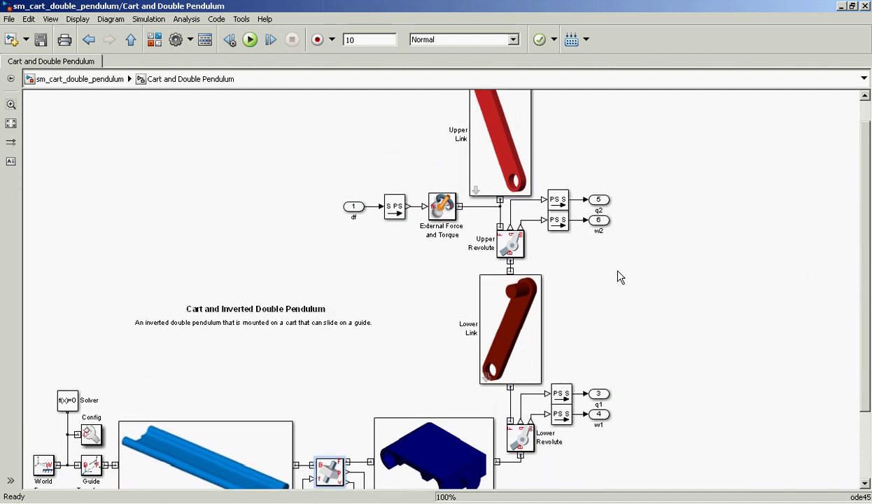
{"action": "left_click", "coordinate": [111, 82]}
{"action": "left_click", "coordinate": [205, 188]}
{"action": "left_click", "coordinate": [846, 289]}
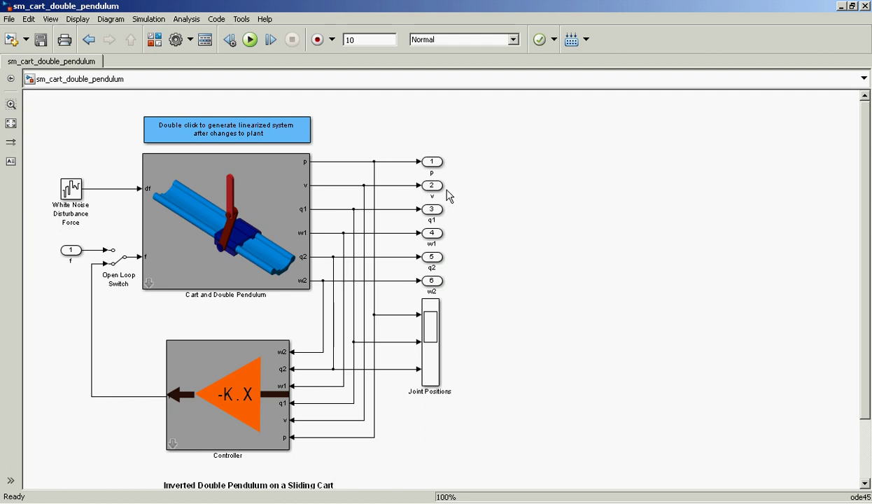
{"action": "left_click", "coordinate": [443, 282]}
{"action": "left_click", "coordinate": [256, 158]}
{"action": "left_click", "coordinate": [186, 448]}
Step: Switch to MATLAB and try linearizing with [A,B,C,D]=linmod('mr2a',[0 0 0 0 0 0]',[0],[1e-5 0 1]')
{"action": "left_click", "coordinate": [84, 502]}
{"action": "left_click", "coordinate": [77, 485]}
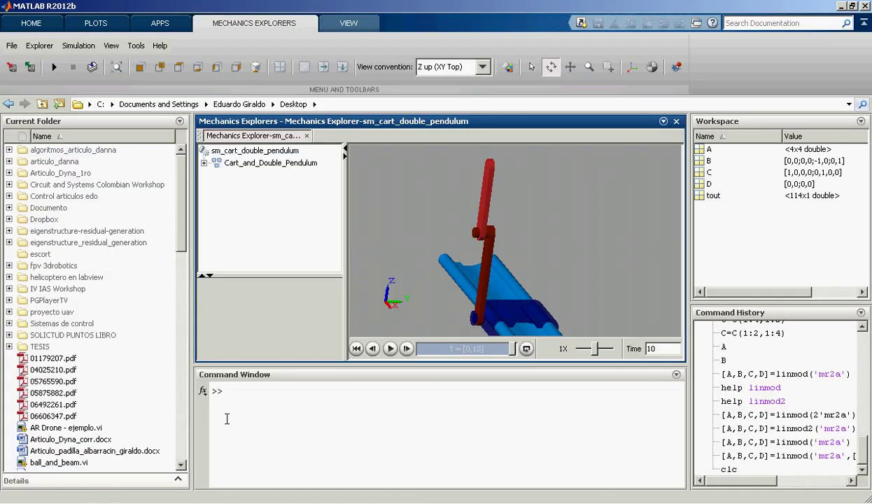
{"action": "left_click", "coordinate": [266, 406]}
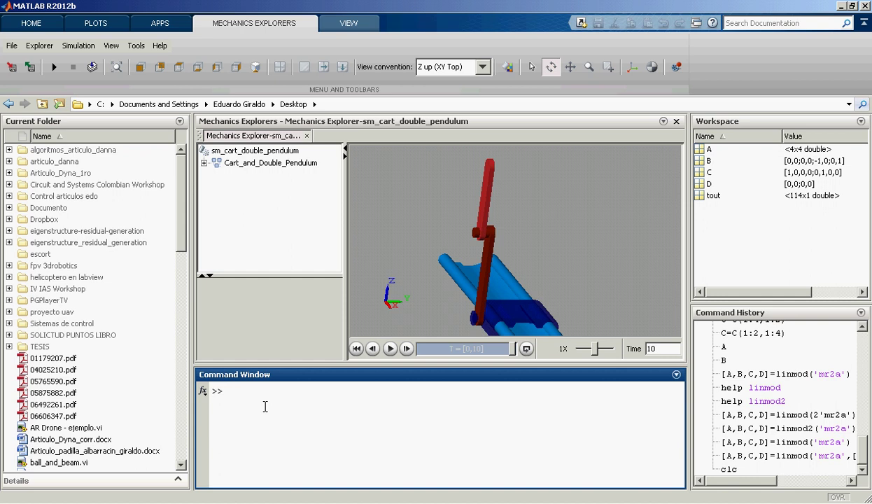
{"action": "type", "text": "[A"}
{"action": "key", "text": "Up"}
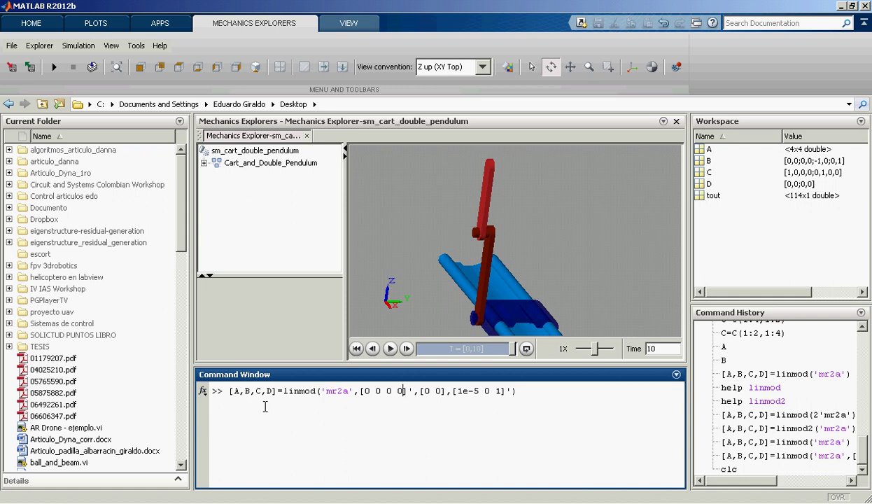
{"action": "type", "text": "0 0"}
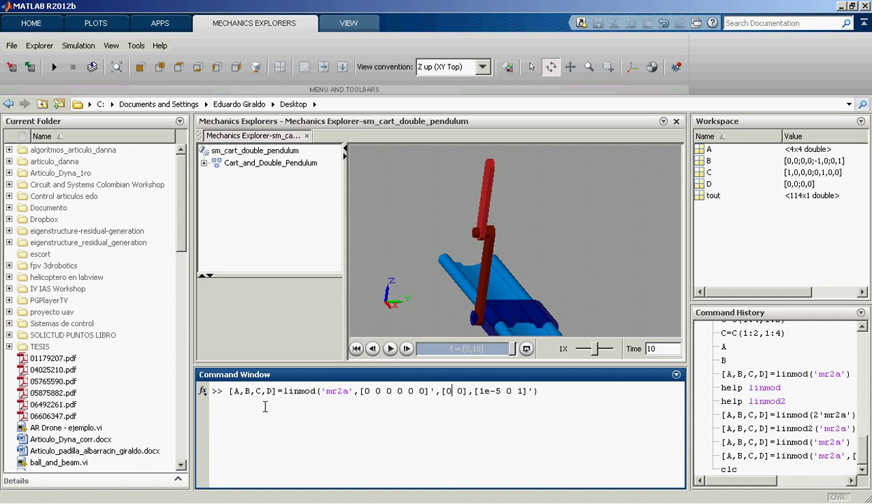
{"action": "key", "text": "BackSpace"}
{"action": "key", "text": "BackSpace"}
{"action": "key", "text": "Return"}
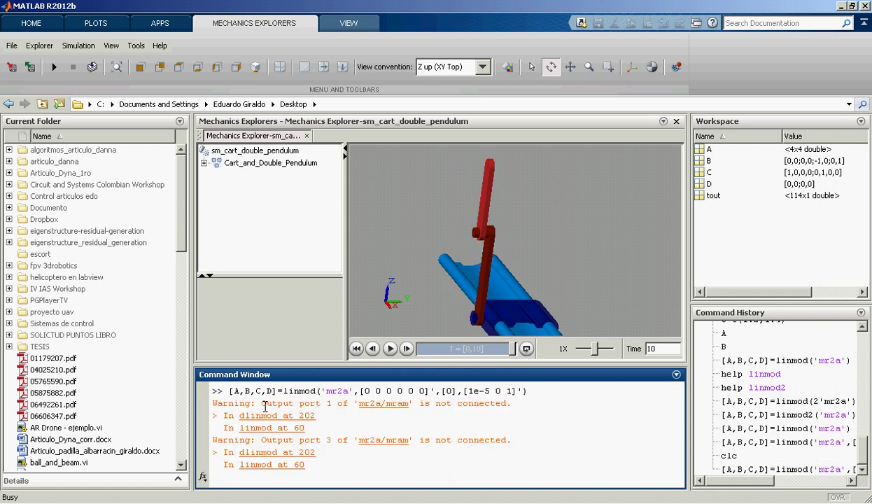
Step: Rerun the linmod command for the model 'sm_cart_double_pendulum', enlarge the Command Window for its output and recall the command
{"action": "key", "text": "Up"}
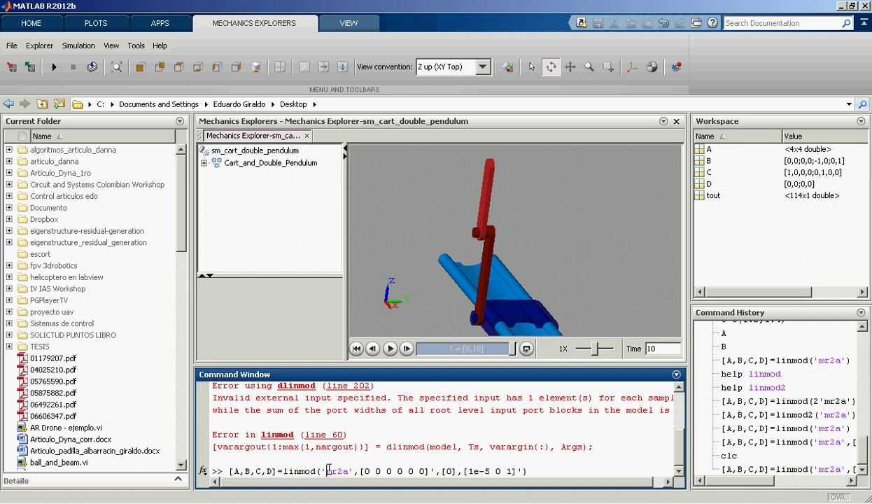
{"action": "left_click_drag", "start_coordinate": [327, 470], "coordinate": [350, 470]}
{"action": "type", "text": "sm"}
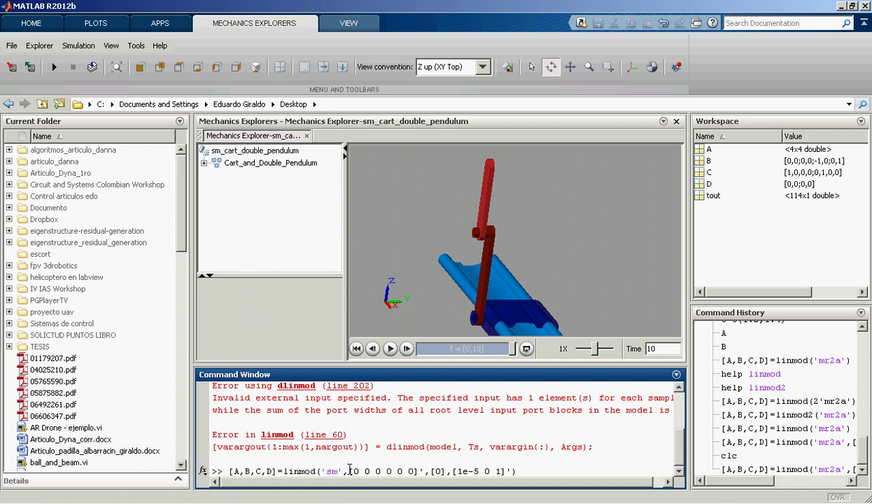
{"action": "type", "text": "_cart"}
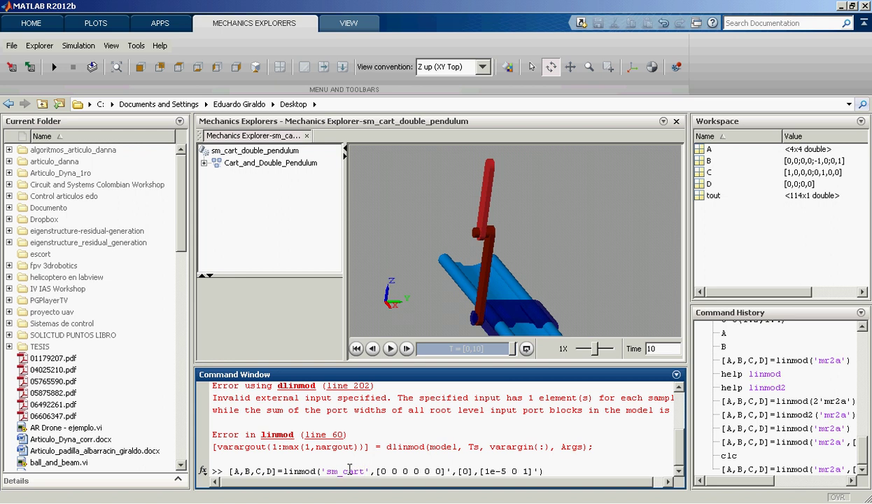
{"action": "type", "text": "_double"}
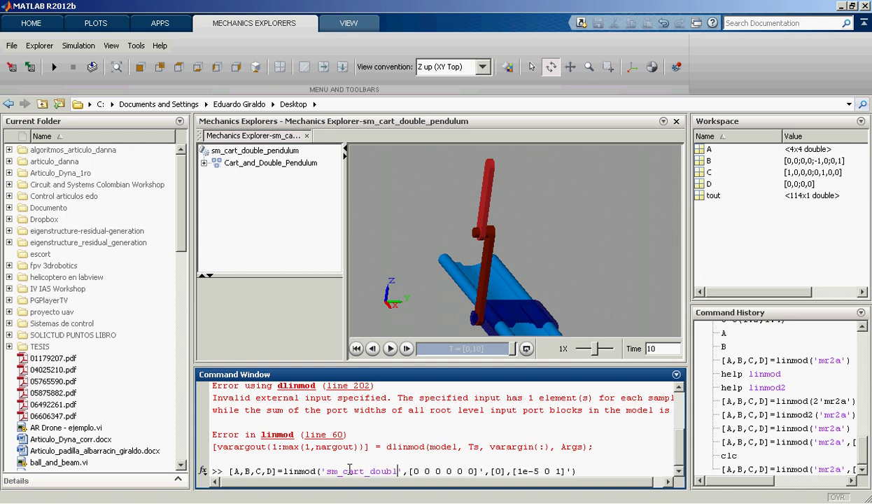
{"action": "type", "text": "_pendulu"}
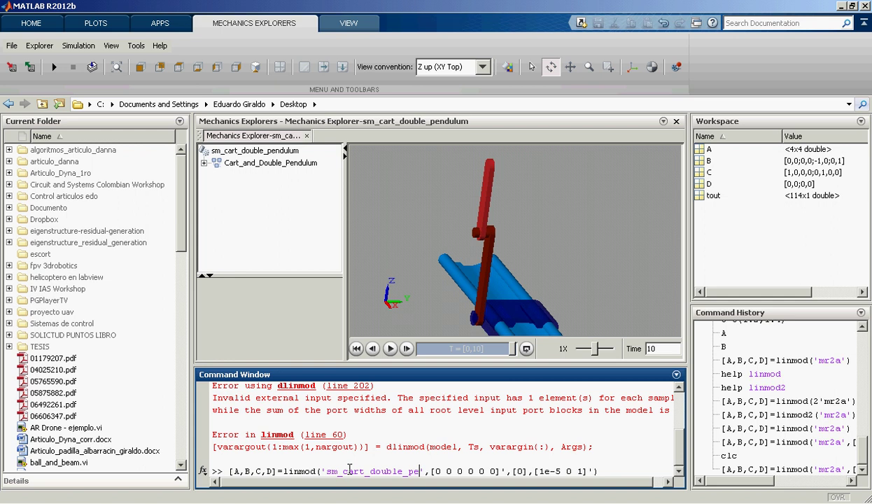
{"action": "type", "text": "m"}
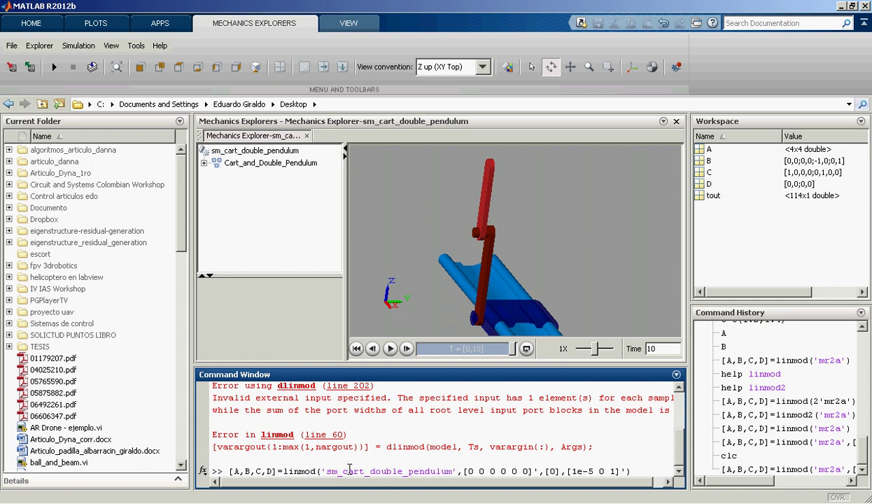
{"action": "key", "text": "Return"}
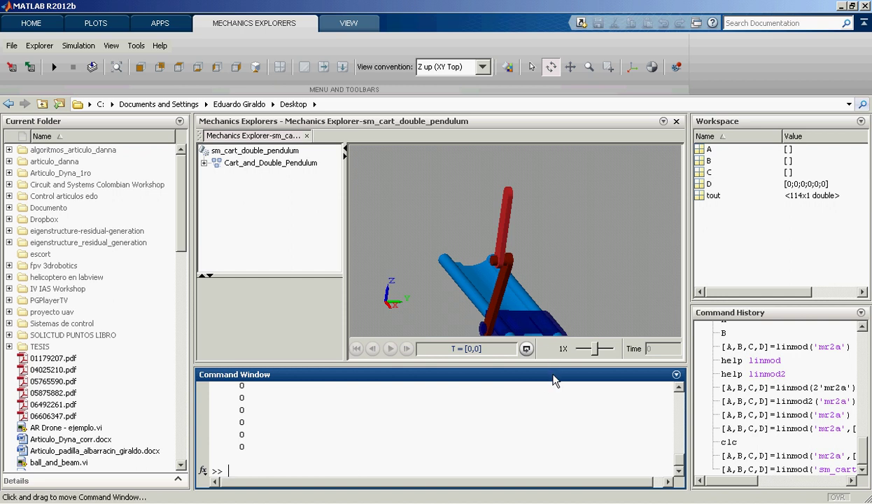
{"action": "left_click_drag", "start_coordinate": [553, 367], "coordinate": [585, 337]}
{"action": "key", "text": "Up"}
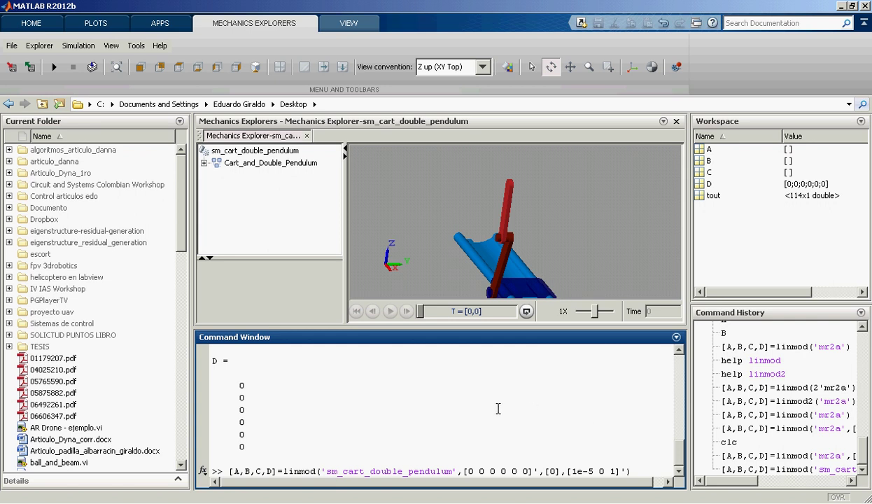
Step: Switch to the sm_cart_double_pendulum model and generate the linearized system with the block above the plant
{"action": "left_click", "coordinate": [101, 503]}
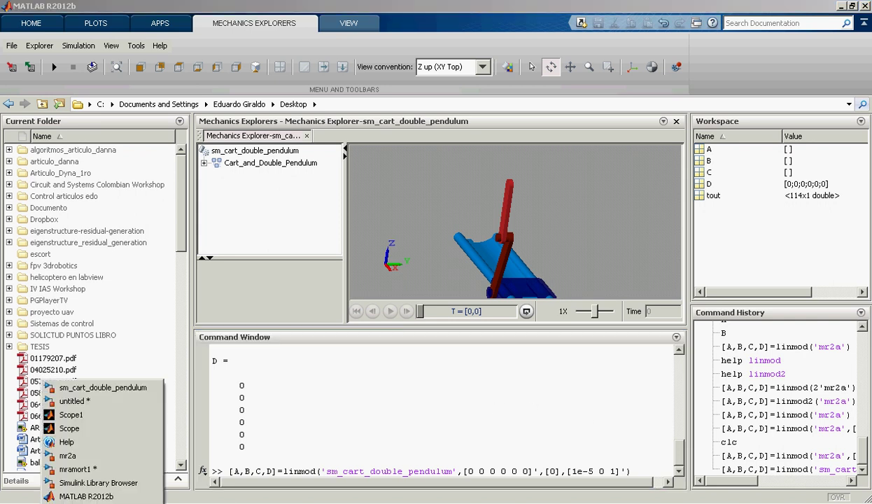
{"action": "left_click", "coordinate": [142, 392]}
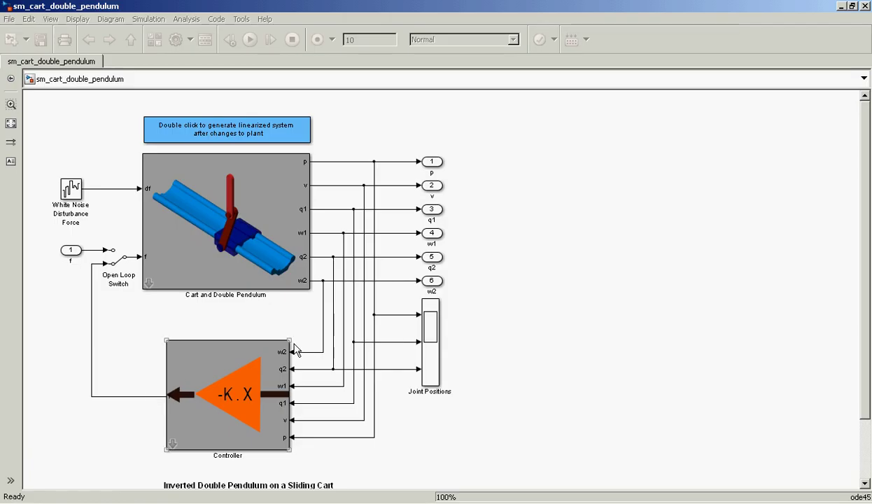
{"action": "left_click", "coordinate": [171, 118]}
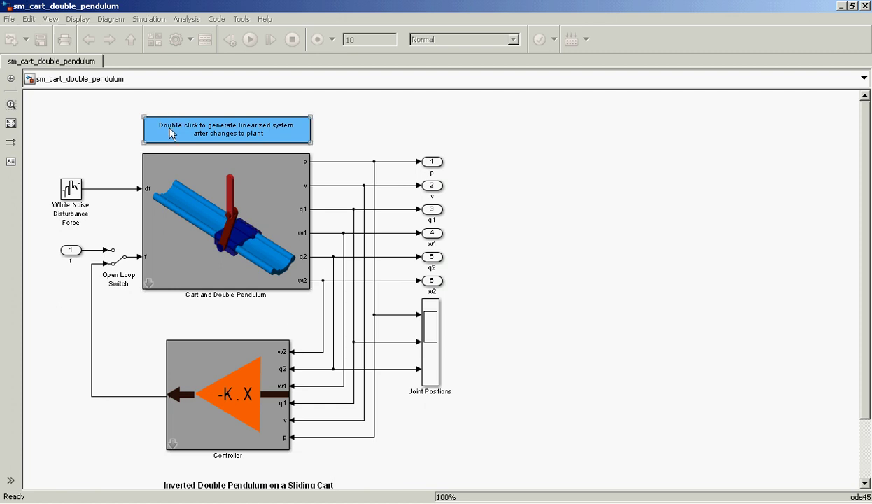
{"action": "double_click", "coordinate": [217, 126]}
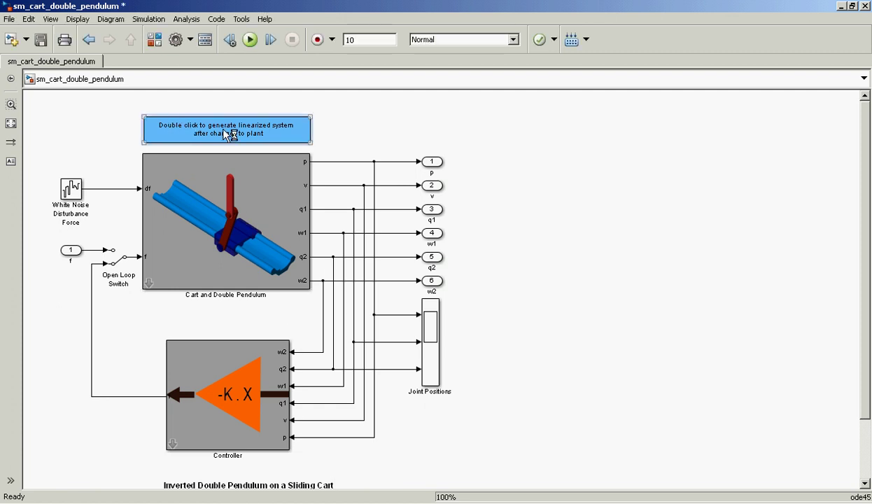
{"action": "left_click", "coordinate": [160, 338]}
Step: Return to MATLAB, discard the pending linmod command and clear the Command Window with clc
{"action": "left_click", "coordinate": [105, 501]}
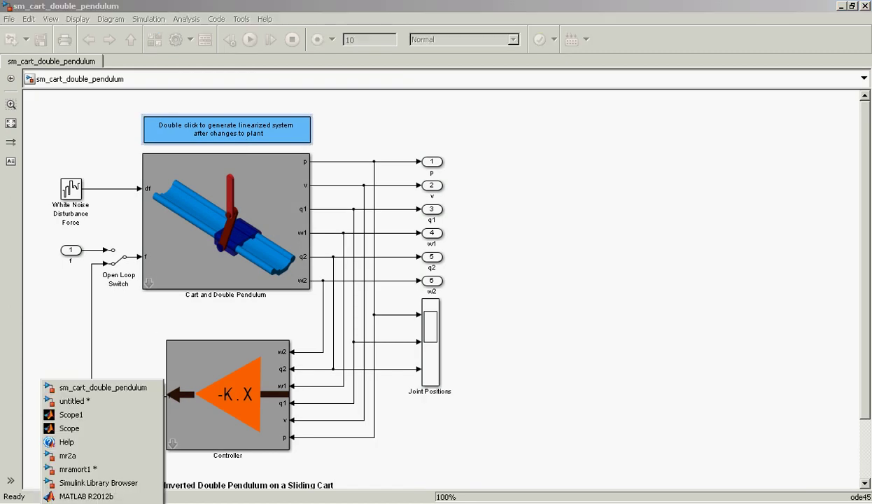
{"action": "left_click", "coordinate": [98, 483]}
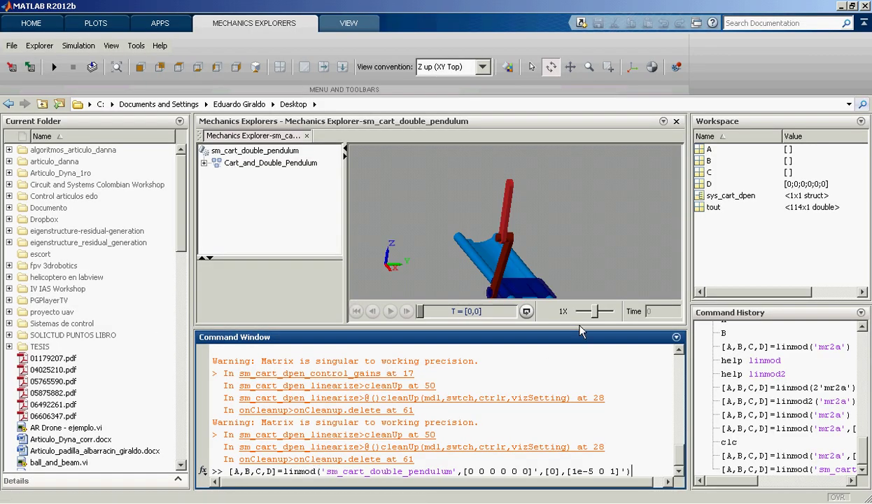
{"action": "triple_click", "coordinate": [614, 467]}
{"action": "key", "text": "BackSpace"}
{"action": "type", "text": "clc"}
{"action": "key", "text": "Return"}
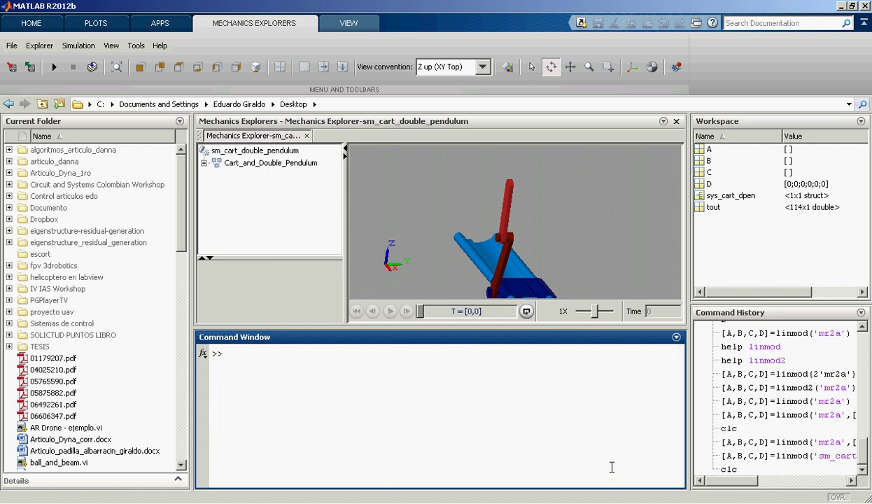
Step: Open the sys_cart_dpen structure from the workspace, inspect its A matrix and close the matrix view
{"action": "left_click", "coordinate": [744, 197]}
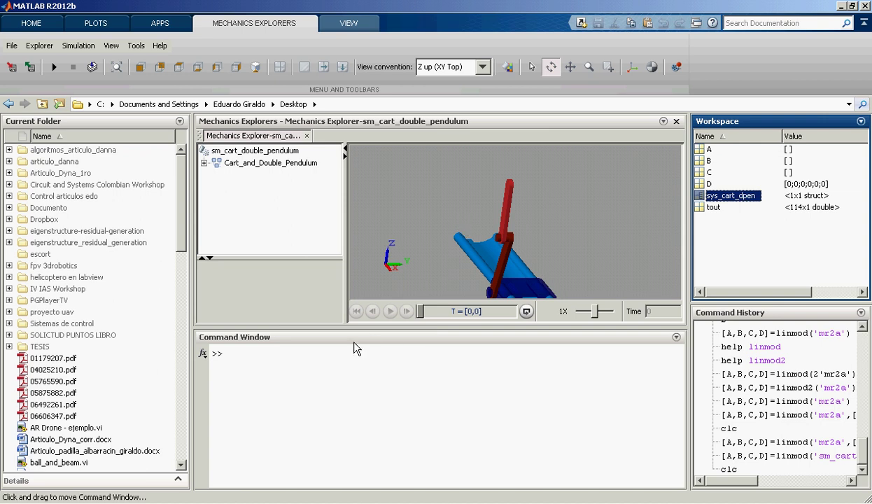
{"action": "key", "text": "Return"}
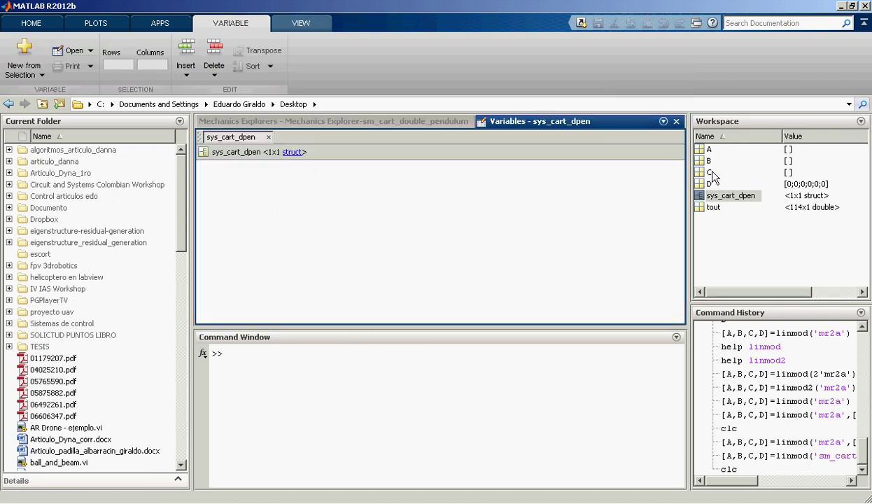
{"action": "left_click", "coordinate": [291, 155]}
{"action": "double_click", "coordinate": [209, 183]}
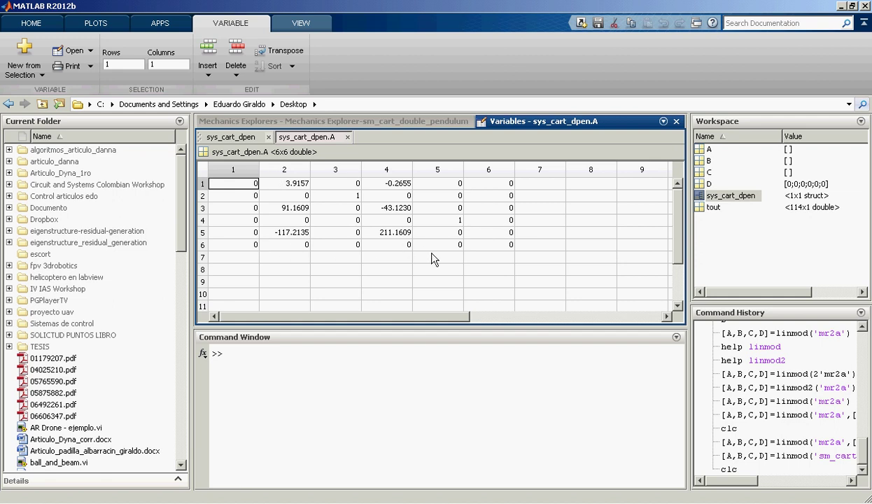
{"action": "left_click", "coordinate": [347, 137]}
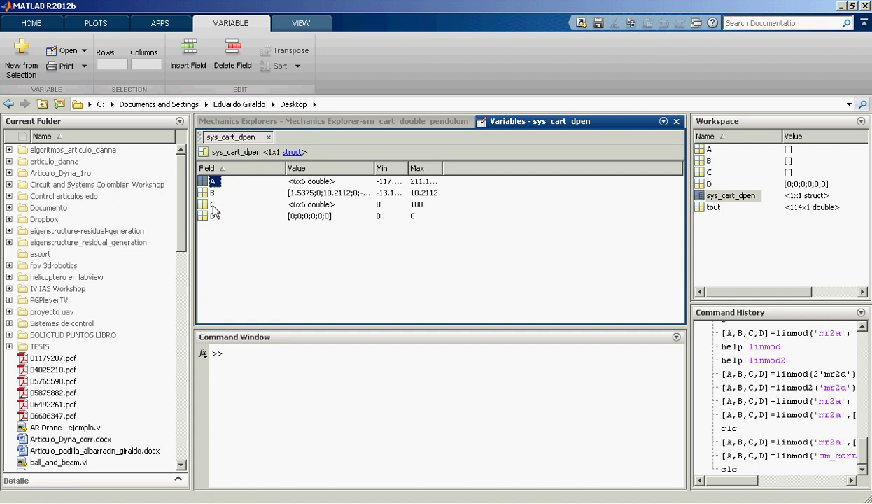
Step: Back in the sm_cart_double_pendulum model, open the linearization block's properties and inspect its OpenFcn callback
{"action": "left_click", "coordinate": [105, 502]}
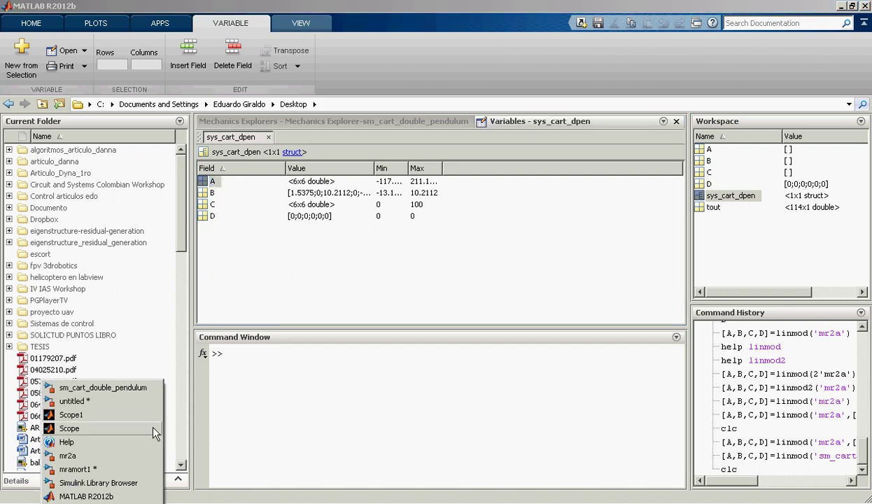
{"action": "left_click", "coordinate": [147, 374]}
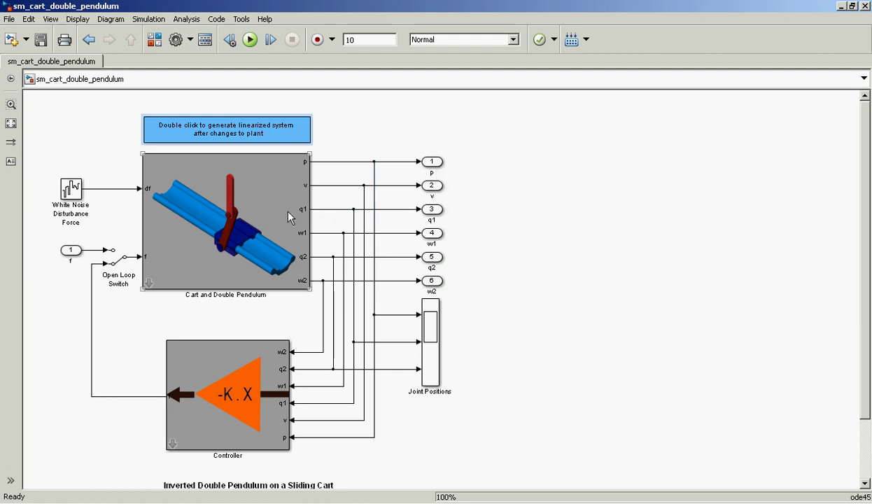
{"action": "right_click", "coordinate": [262, 125]}
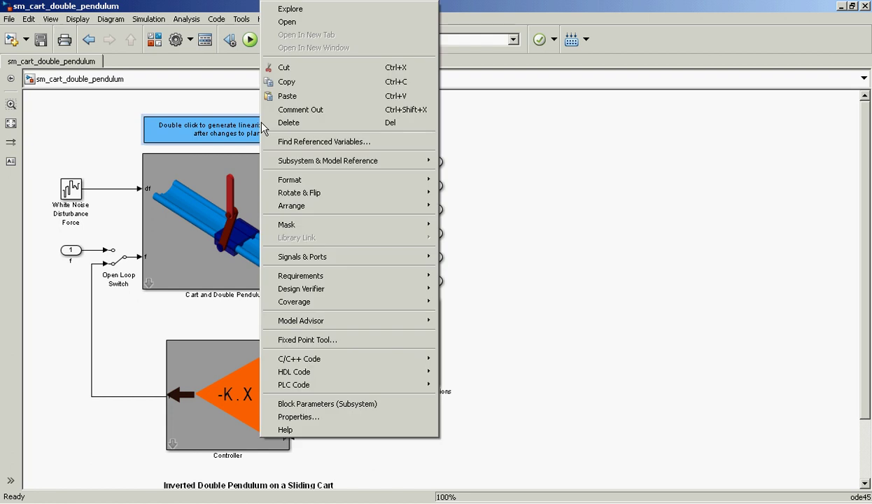
{"action": "left_click", "coordinate": [224, 107]}
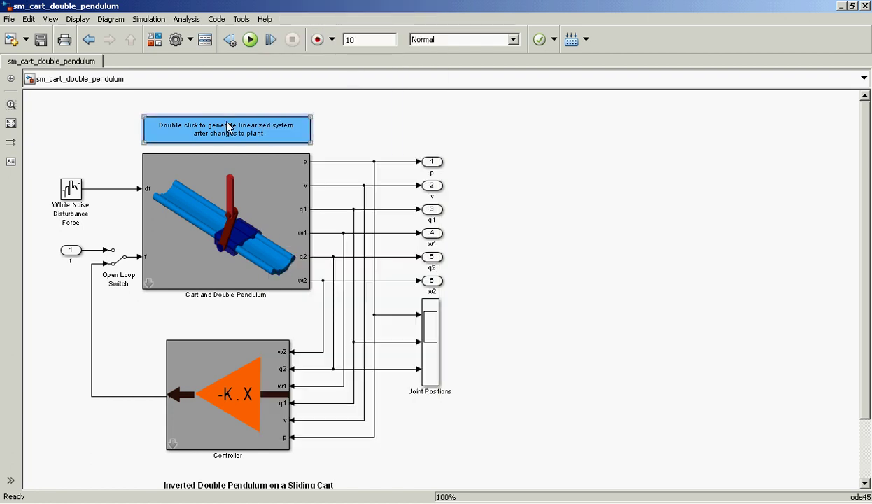
{"action": "right_click", "coordinate": [229, 126]}
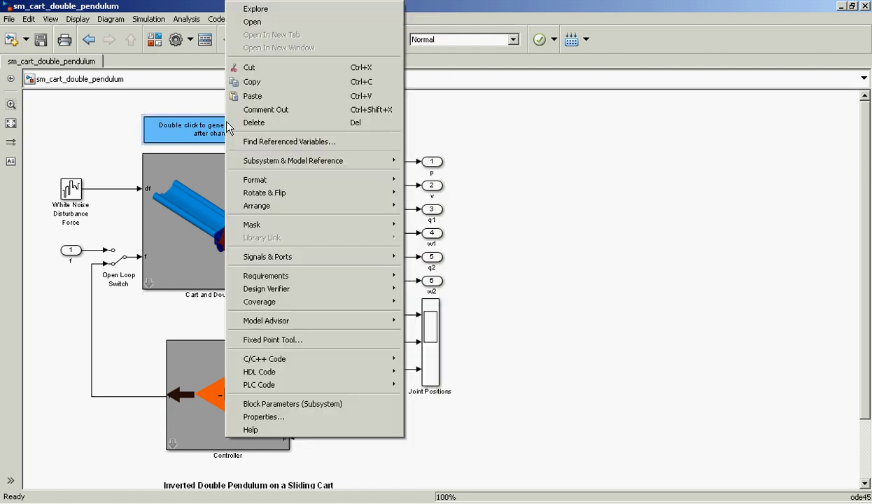
{"action": "left_click", "coordinate": [292, 416]}
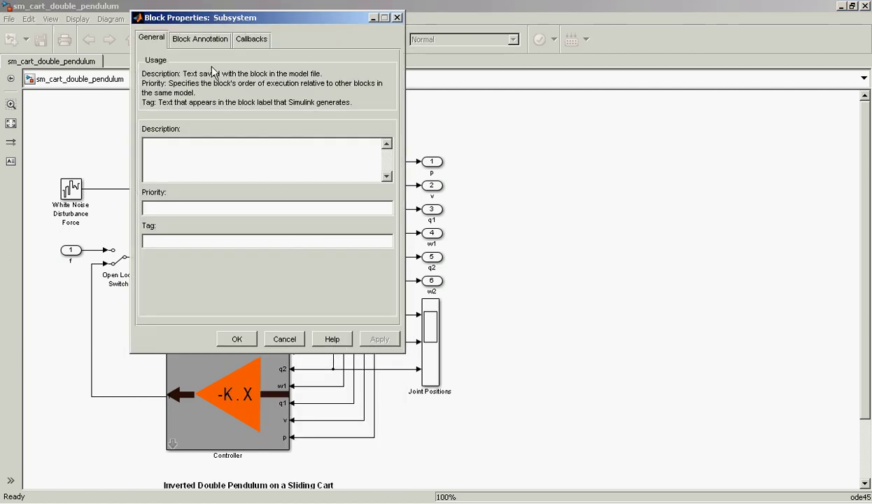
{"action": "left_click", "coordinate": [206, 41]}
{"action": "left_click", "coordinate": [246, 44]}
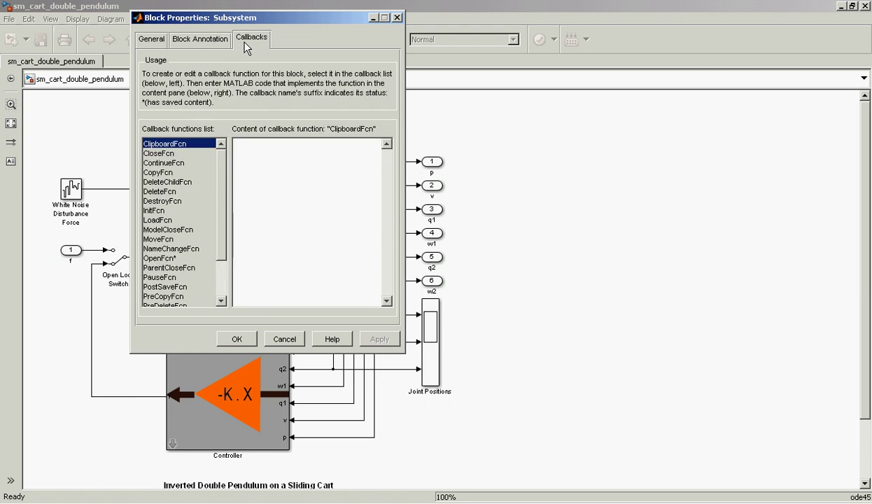
{"action": "left_click_drag", "start_coordinate": [221, 220], "coordinate": [227, 323]}
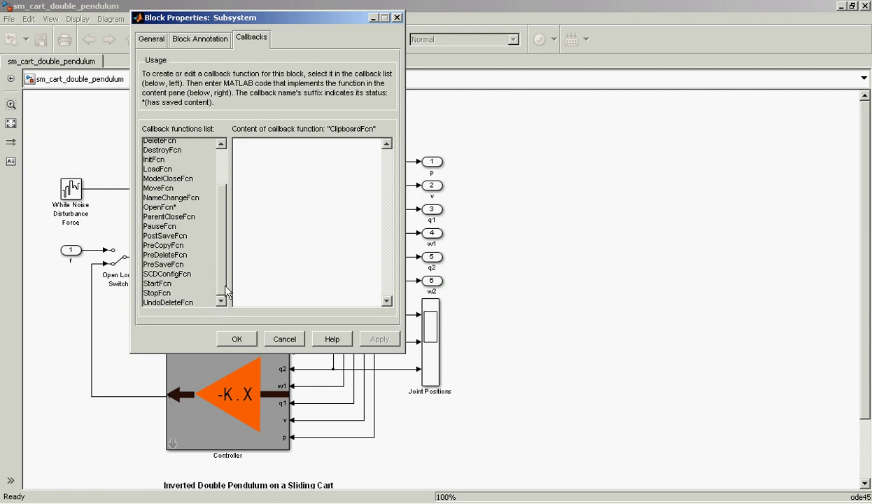
{"action": "left_click", "coordinate": [168, 208]}
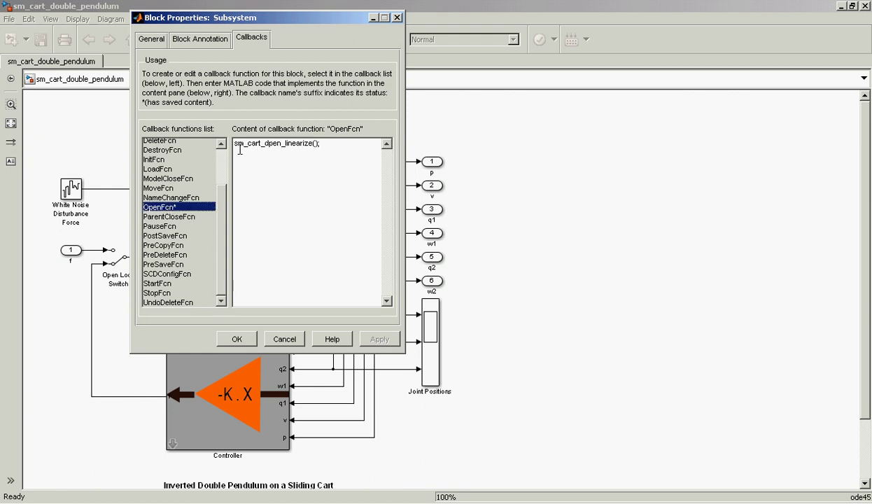
Step: Copy the function name sm_cart_dpen_linearize from the OpenFcn callback and cancel the block properties
{"action": "left_click_drag", "start_coordinate": [234, 144], "coordinate": [313, 144]}
{"action": "key", "text": "ctrl+c"}
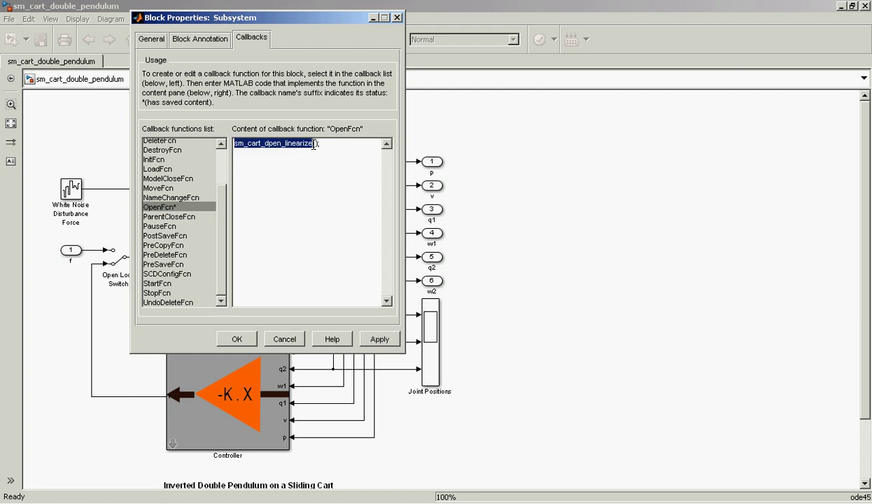
{"action": "left_click", "coordinate": [280, 336]}
Step: In MATLAB, run edit sm_cart_dpen_linearize and review the script's open-loop setup and linmod call
{"action": "left_click", "coordinate": [100, 503]}
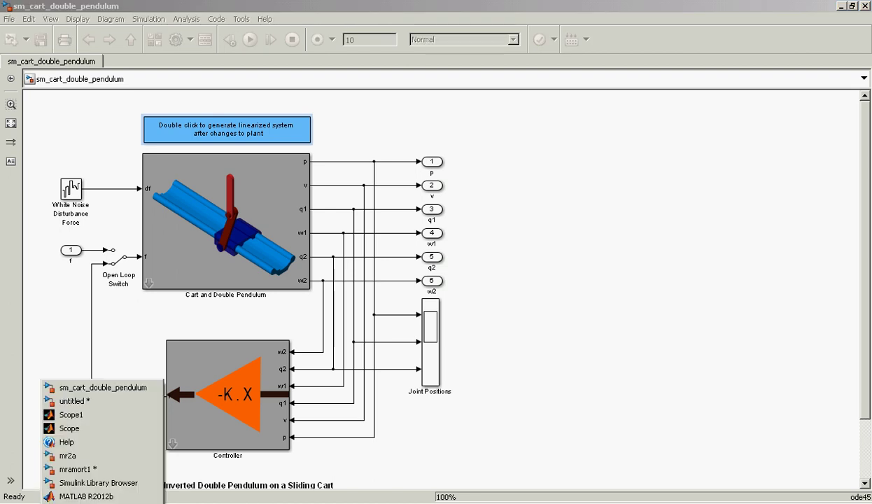
{"action": "left_click", "coordinate": [85, 496]}
{"action": "left_click", "coordinate": [278, 423]}
{"action": "type", "text": "edit"}
{"action": "key", "text": "ctrl+v"}
{"action": "key", "text": "Return"}
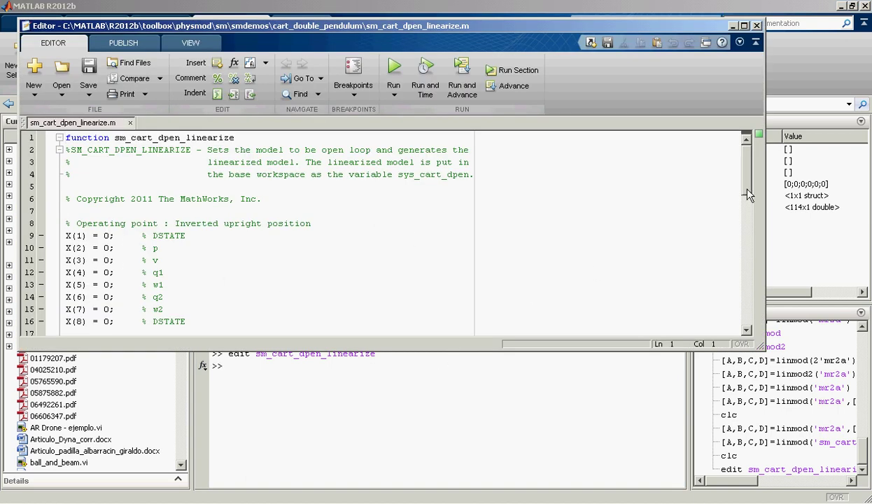
{"action": "left_click_drag", "start_coordinate": [748, 196], "coordinate": [748, 262]}
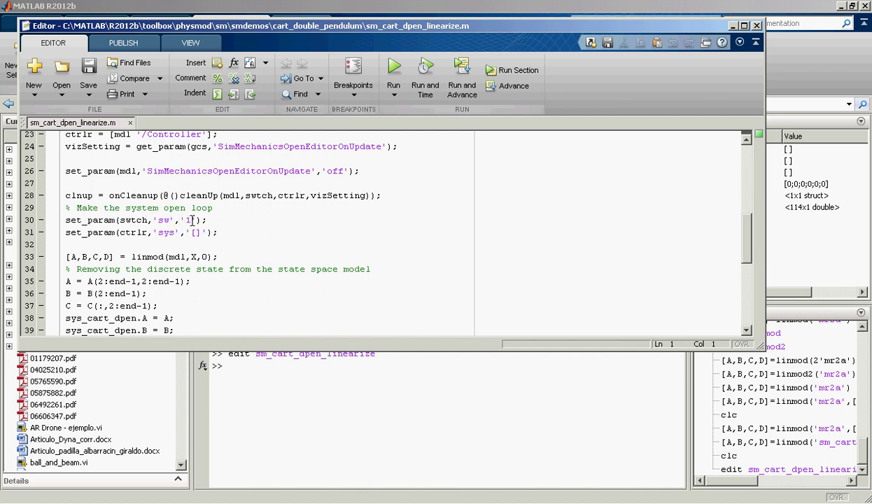
Step: In the sm_cart_double_pendulum model, toggle the Open Loop Switch to the external force input f
{"action": "left_click", "coordinate": [136, 503]}
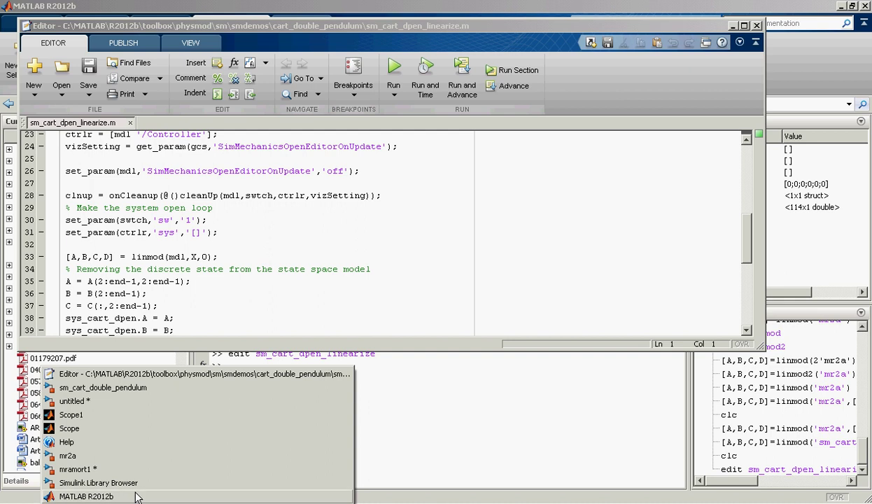
{"action": "left_click", "coordinate": [154, 385]}
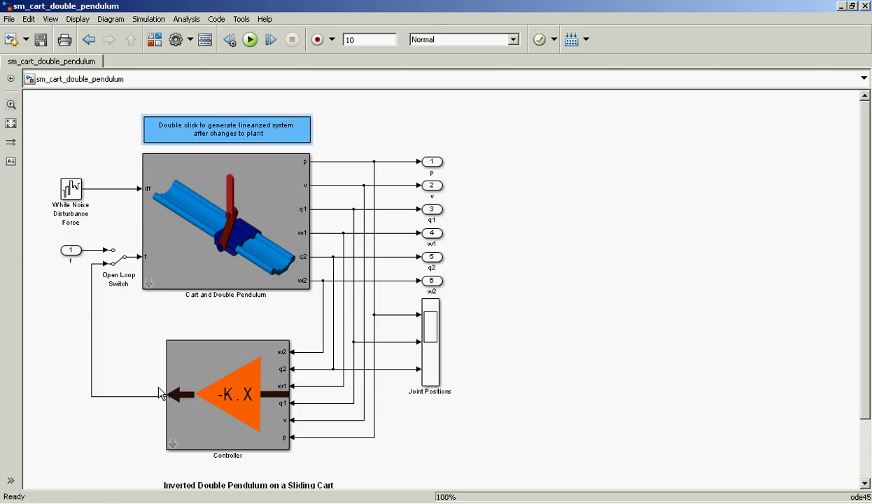
{"action": "left_click", "coordinate": [121, 269]}
{"action": "double_click", "coordinate": [117, 257]}
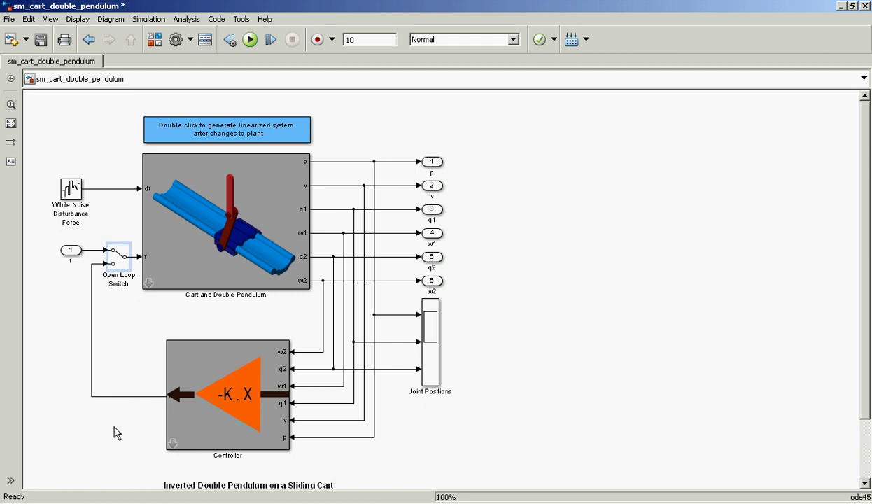
Step: Try in MATLAB [A,B,C,D]=linmod('sm_cart_double_pendulum',[0 0 0 0 0 0]',[0],[1e-5 0 1]') and read through the command output
{"action": "left_click", "coordinate": [181, 488]}
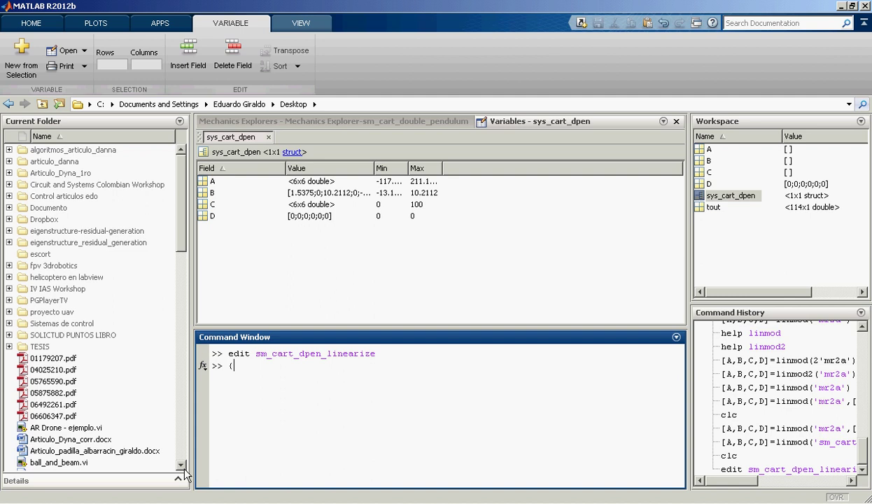
{"action": "key", "text": "ctrl+v"}
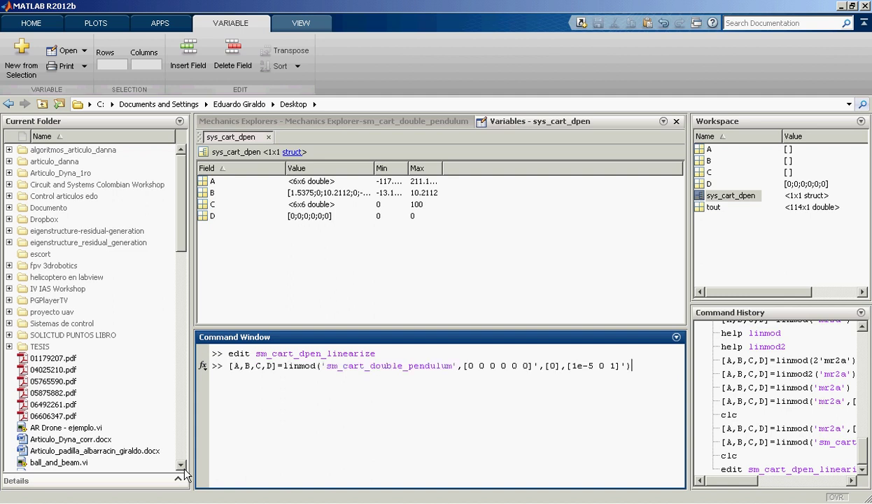
{"action": "key", "text": "Return"}
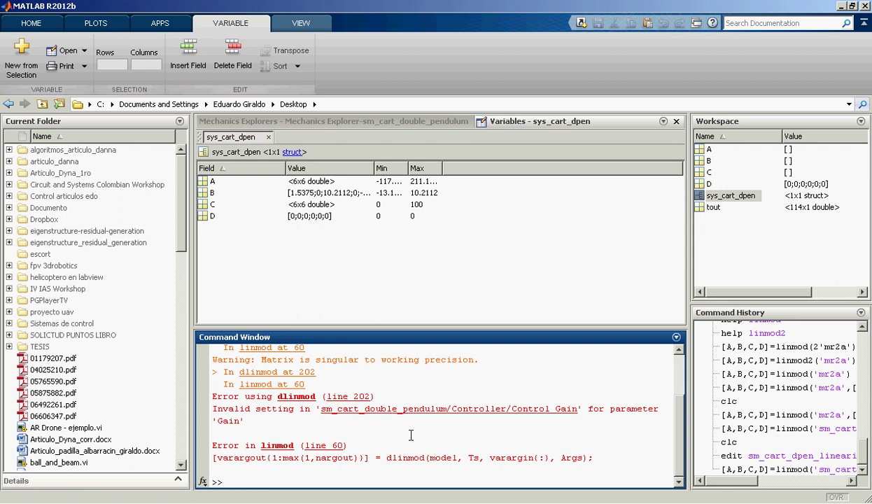
{"action": "scroll", "coordinate": [411, 435], "scroll_direction": "up", "scroll_amount": 1}
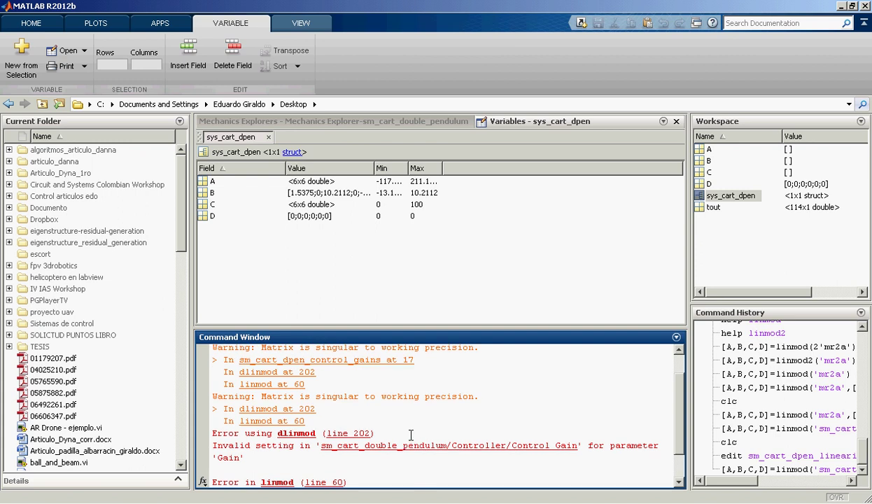
{"action": "scroll", "coordinate": [411, 435], "scroll_direction": "up", "scroll_amount": 1}
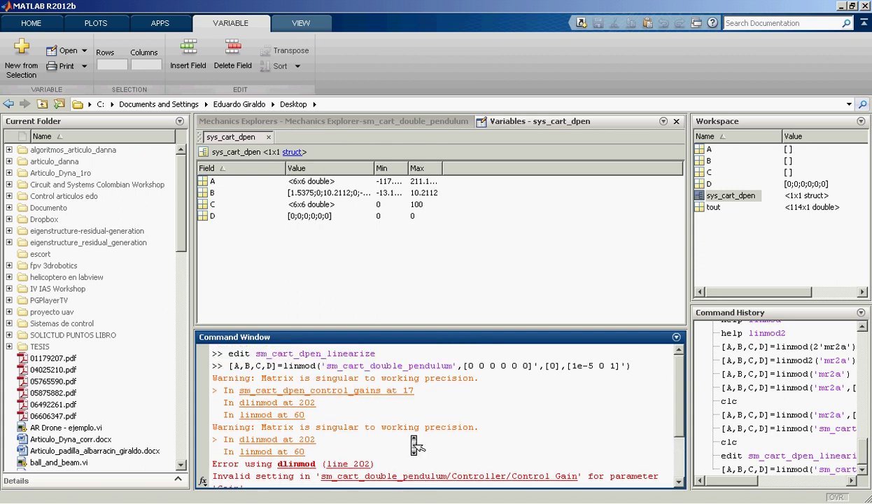
{"action": "scroll", "coordinate": [411, 436], "scroll_direction": "down", "scroll_amount": 1}
{"action": "scroll", "coordinate": [414, 445], "scroll_direction": "down", "scroll_amount": 1}
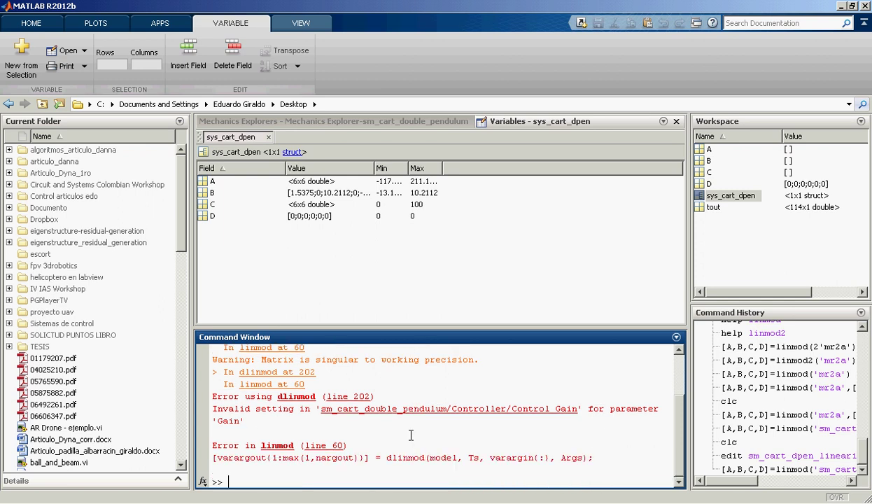
Step: Return to the sm_cart_dpen_linearize script and examine its linmod call, discrete-state removal and sys_cart_dpen assignments
{"action": "left_click", "coordinate": [91, 503]}
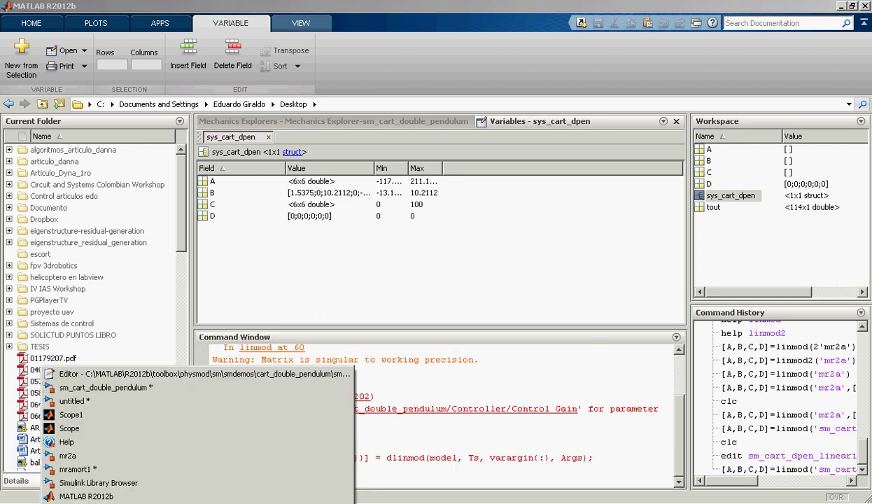
{"action": "left_click", "coordinate": [383, 481]}
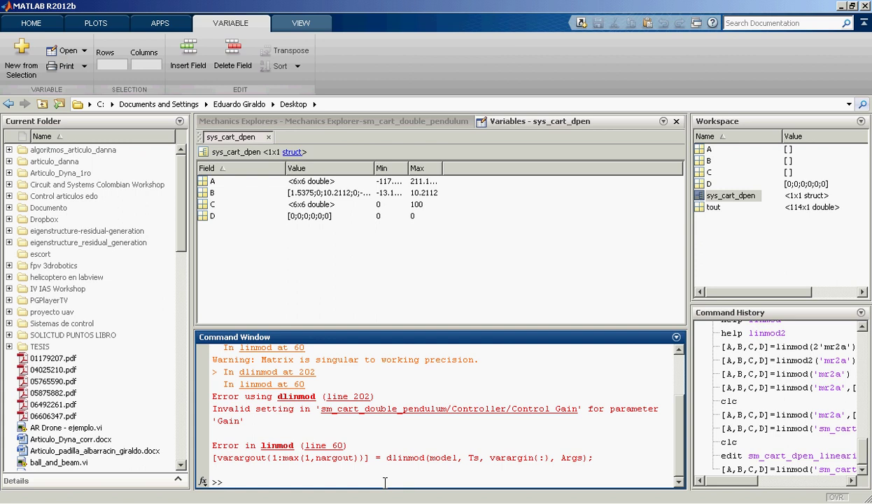
{"action": "left_click", "coordinate": [91, 503]}
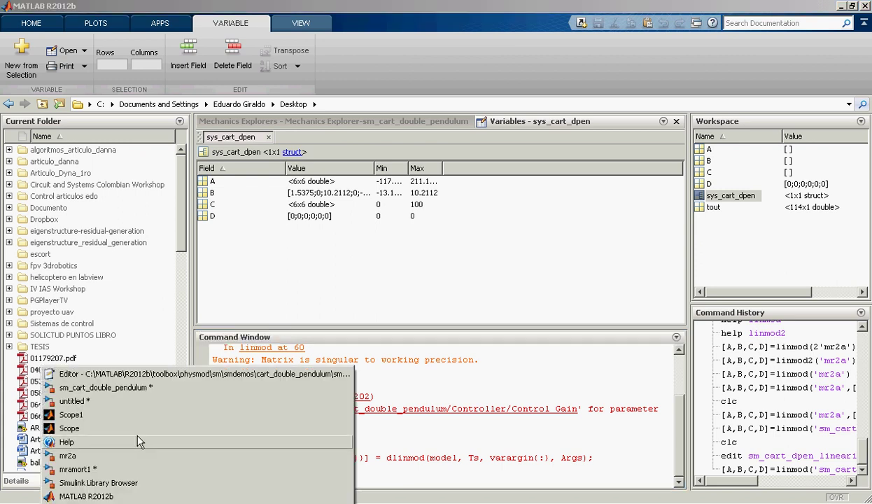
{"action": "left_click", "coordinate": [179, 375]}
{"action": "key", "text": "alt+Tab"}
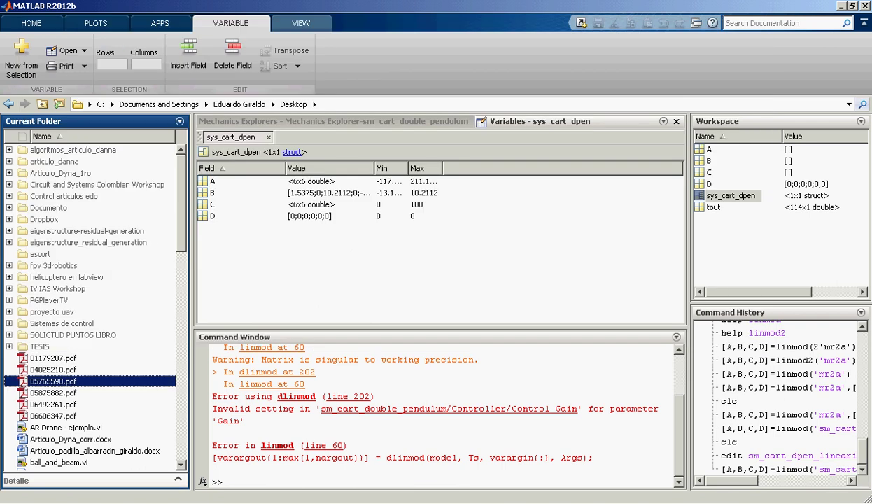
{"action": "left_click", "coordinate": [91, 503]}
{"action": "left_click", "coordinate": [196, 364]}
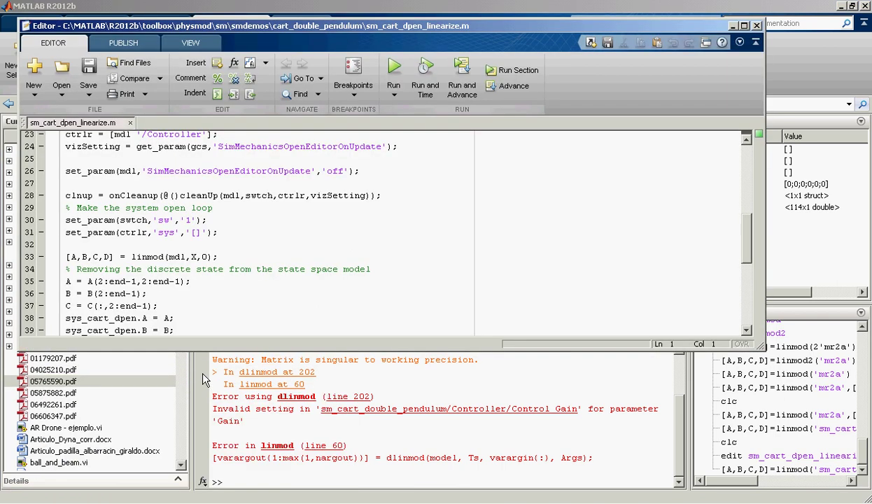
{"action": "left_click", "coordinate": [246, 269]}
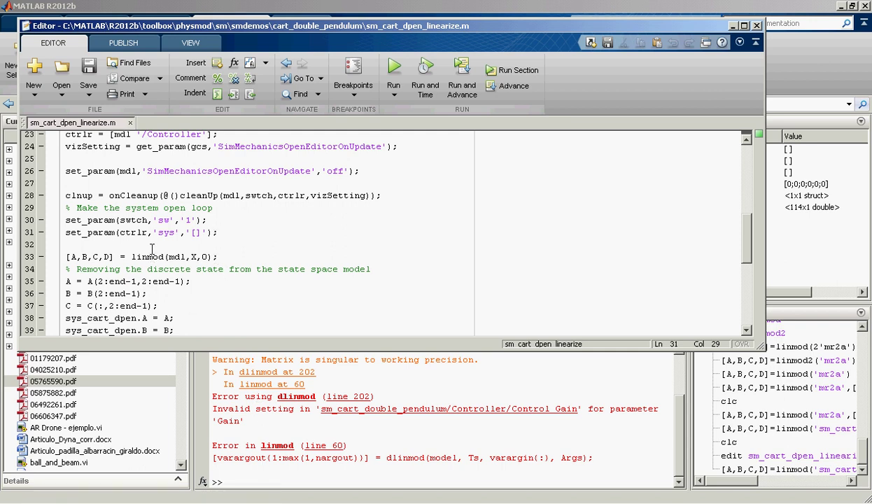
{"action": "left_click", "coordinate": [200, 303]}
{"action": "scroll", "coordinate": [200, 303], "scroll_direction": "down", "scroll_amount": 2}
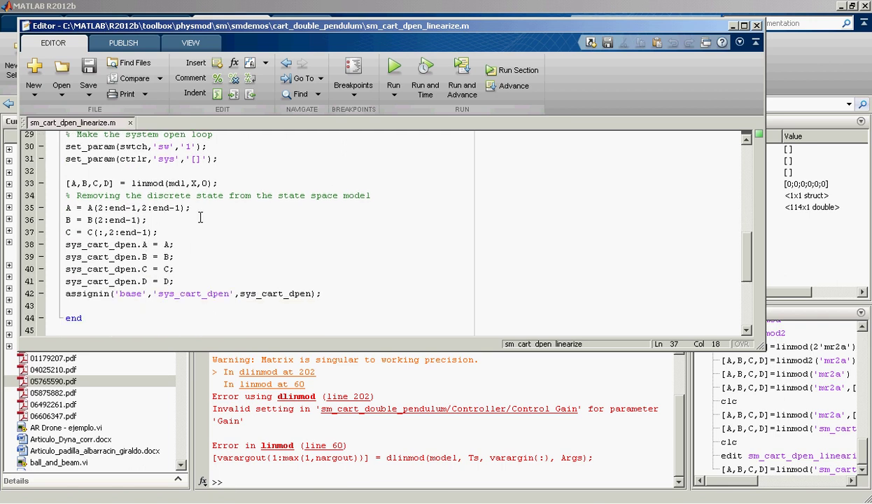
{"action": "left_click", "coordinate": [208, 184]}
Step: Recall the linmod command, strip the state, input and perturbation arguments, and try [A,B,C,D]=linmod('sm_cart_double_pendulum')
{"action": "left_click", "coordinate": [282, 474]}
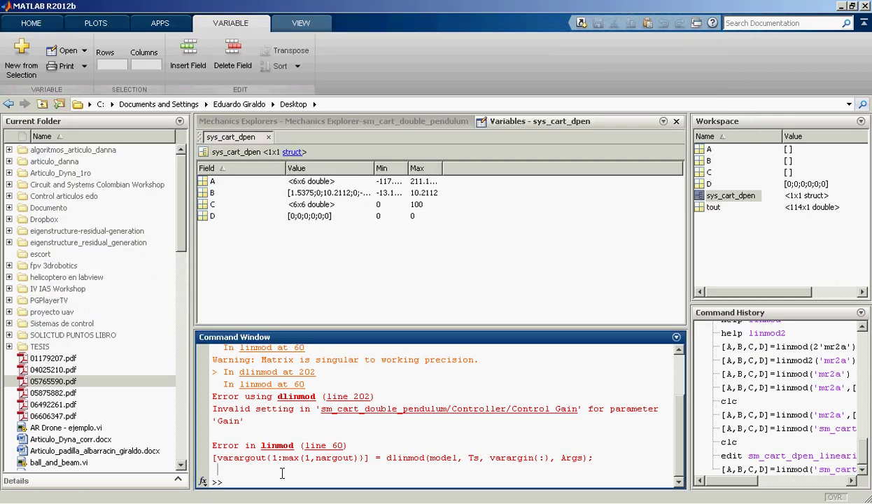
{"action": "scroll", "coordinate": [282, 474], "scroll_direction": "up", "scroll_amount": 2}
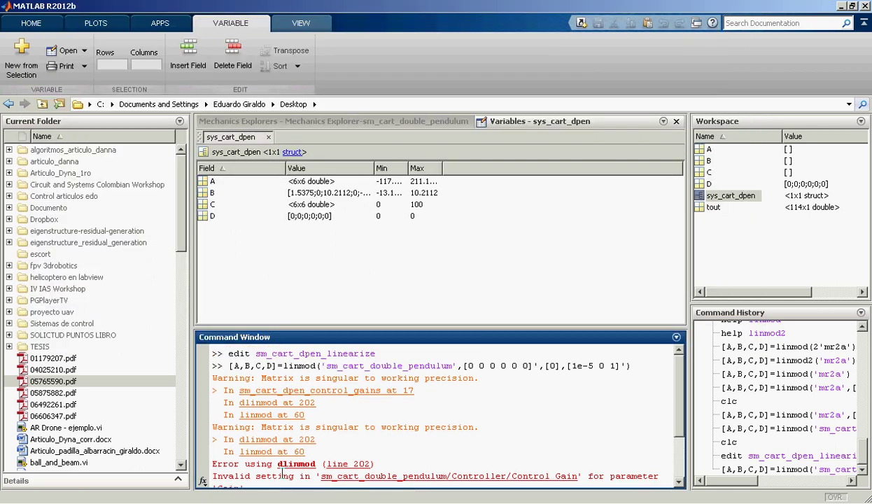
{"action": "key", "text": "Up"}
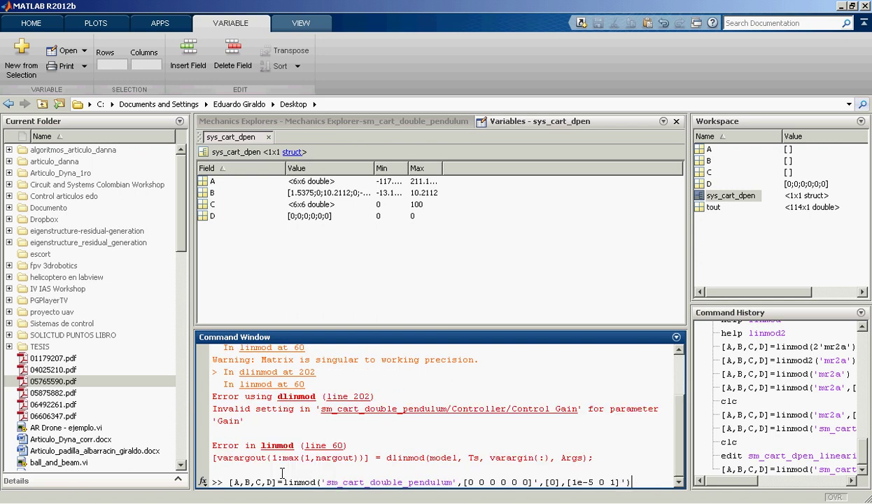
{"action": "key", "text": "BackSpace"}
{"action": "key", "text": "BackSpace"}
{"action": "key", "text": "BackSpace"}
{"action": "key", "text": "BackSpace"}
{"action": "key", "text": "BackSpace"}
{"action": "key", "text": "BackSpace"}
{"action": "key", "text": "BackSpace"}
{"action": "key", "text": "BackSpace"}
{"action": "key", "text": "BackSpace"}
{"action": "key", "text": "BackSpace"}
{"action": "key", "text": "BackSpace"}
{"action": "key", "text": "BackSpace"}
{"action": "key", "text": "BackSpace"}
{"action": "key", "text": "BackSpace"}
{"action": "key", "text": "BackSpace"}
{"action": "key", "text": "BackSpace"}
{"action": "key", "text": "BackSpace"}
{"action": "key", "text": "BackSpace"}
{"action": "key", "text": "BackSpace"}
{"action": "key", "text": "BackSpace"}
{"action": "key", "text": "BackSpace"}
{"action": "key", "text": "BackSpace"}
{"action": "key", "text": "BackSpace"}
{"action": "key", "text": "BackSpace"}
{"action": "key", "text": "BackSpace"}
{"action": "key", "text": "BackSpace"}
{"action": "key", "text": "BackSpace"}
{"action": "key", "text": "BackSpace"}
{"action": "key", "text": "BackSpace"}
{"action": "key", "text": "BackSpace"}
{"action": "key", "text": "BackSpace"}
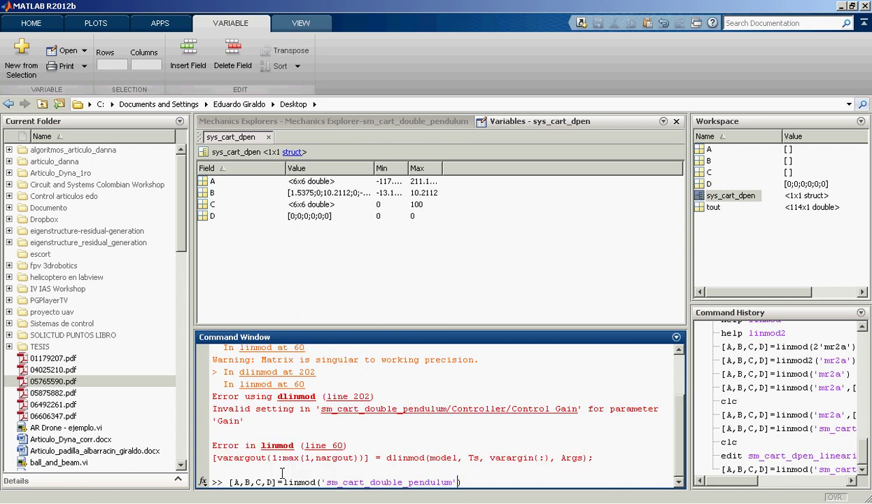
{"action": "key", "text": "Return"}
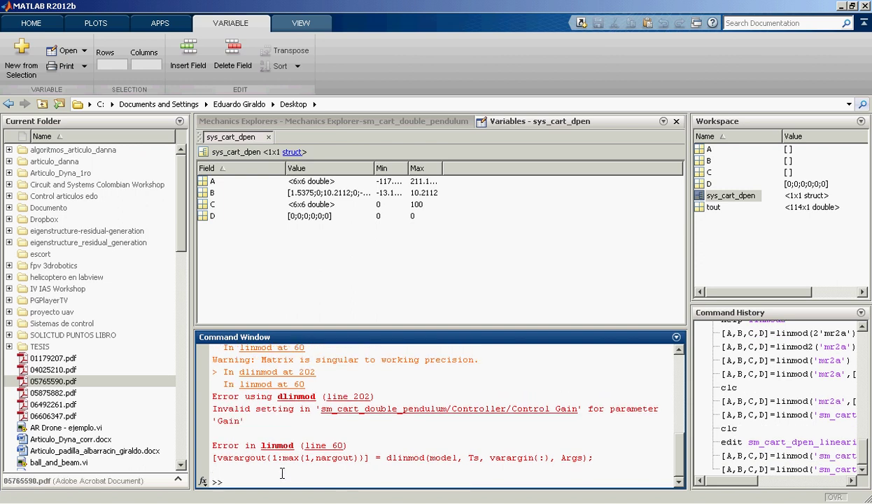
Step: Try the linearization with the discrete function instead, running [A,B,C,D]=dlinmod('sm_cart_double_pendulum')
{"action": "key", "text": "Up"}
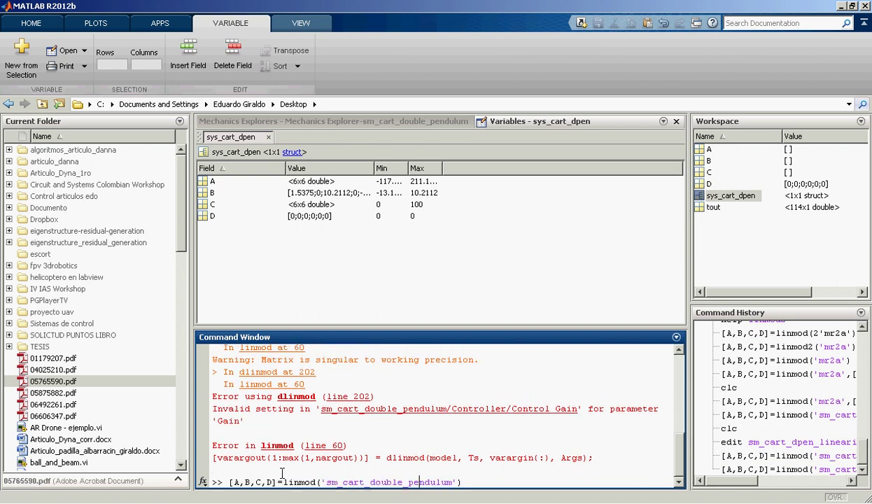
{"action": "type", "text": "d"}
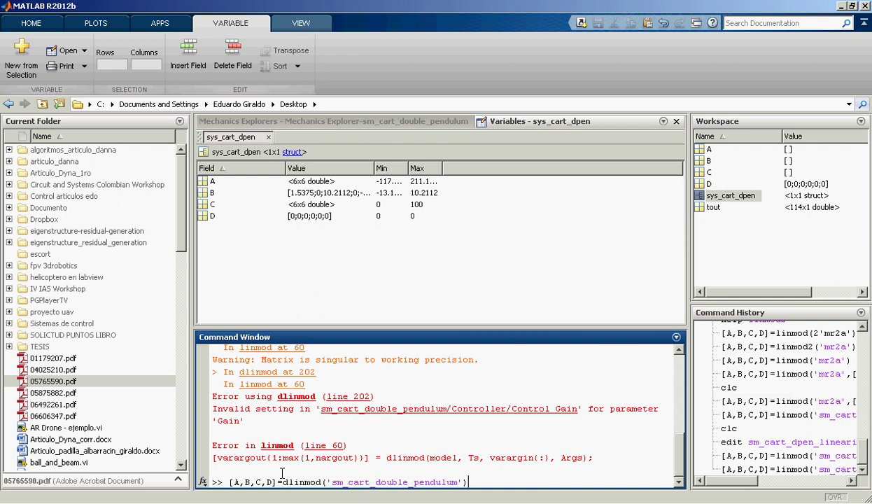
{"action": "key", "text": "Return"}
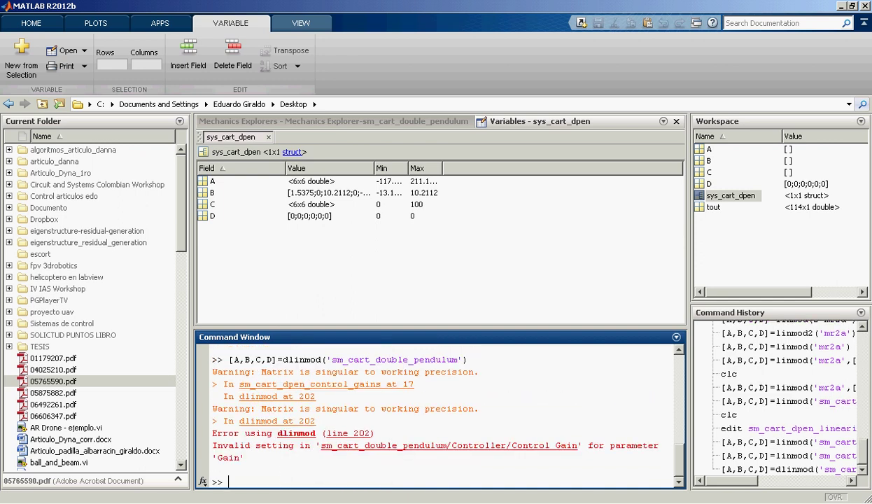
Step: Back in the sm_cart_double_pendulum model, look under the mask of the Cart and Double Pendulum subsystem
{"action": "left_click", "coordinate": [170, 395]}
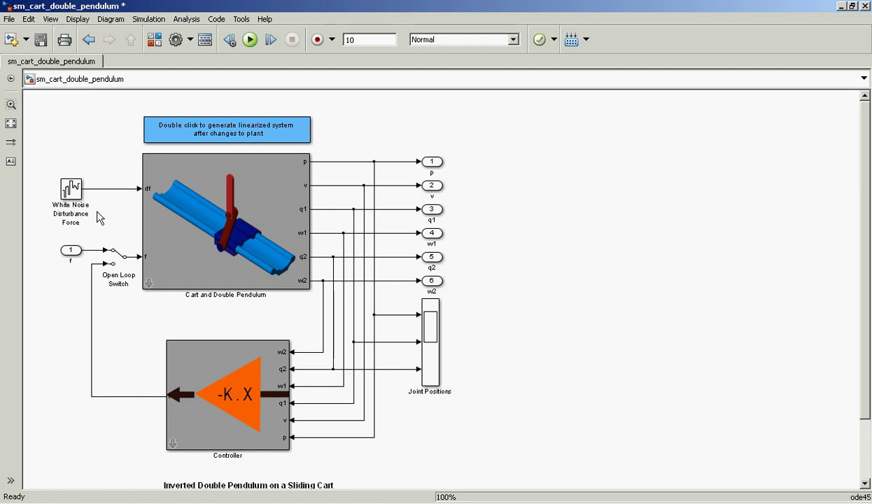
{"action": "left_click", "coordinate": [235, 243]}
{"action": "left_click", "coordinate": [259, 377]}
{"action": "left_click", "coordinate": [245, 257]}
{"action": "right_click", "coordinate": [233, 213]}
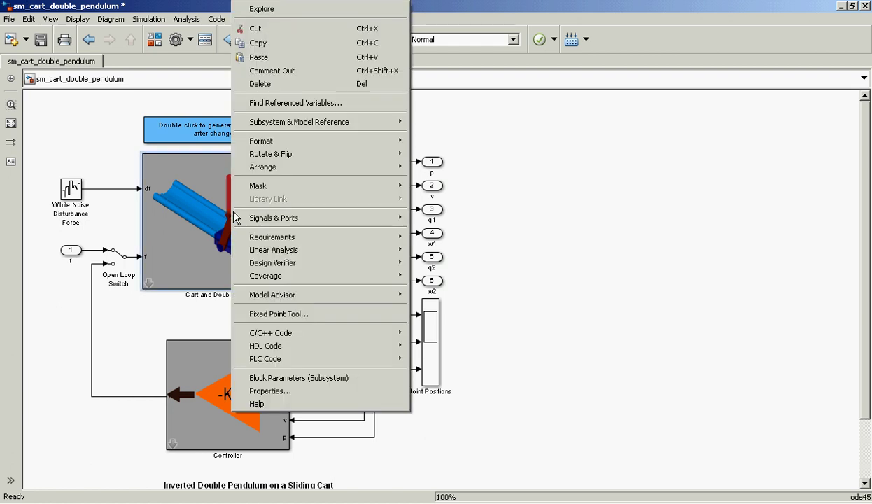
{"action": "mouse_move", "coordinate": [297, 142]}
{"action": "mouse_move", "coordinate": [300, 188]}
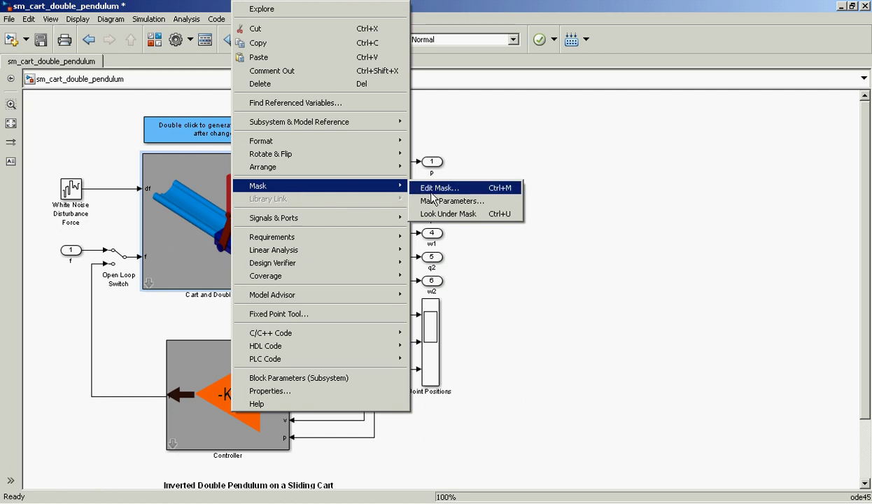
{"action": "left_click", "coordinate": [448, 215]}
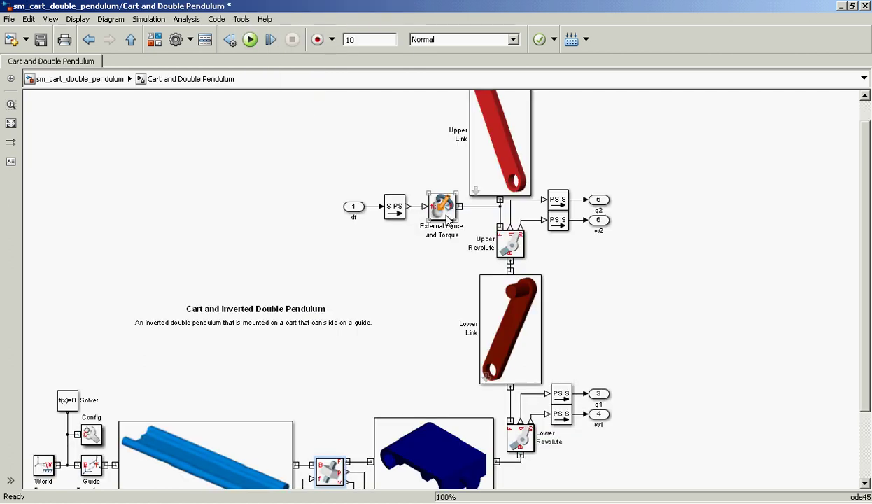
Step: Survey the cart and pendulum diagram and open the Guide block's parameters
{"action": "scroll", "coordinate": [485, 280], "scroll_direction": "up", "scroll_amount": 2}
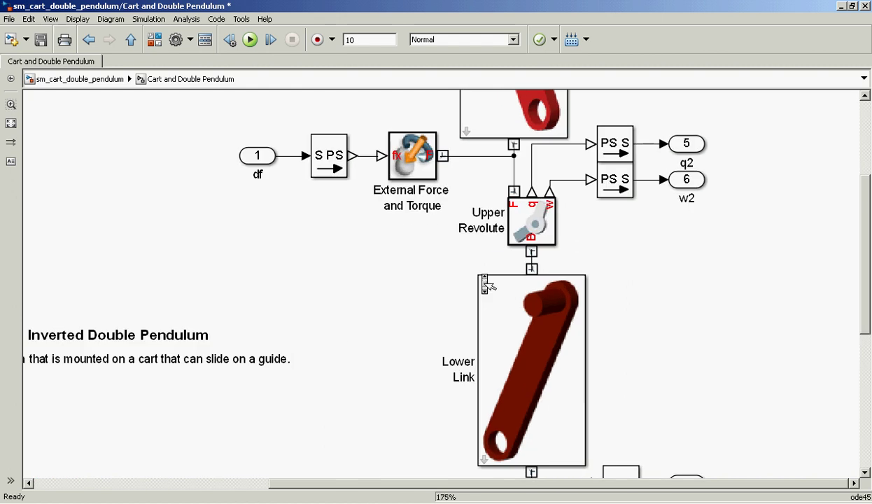
{"action": "scroll", "coordinate": [485, 281], "scroll_direction": "down", "scroll_amount": 3}
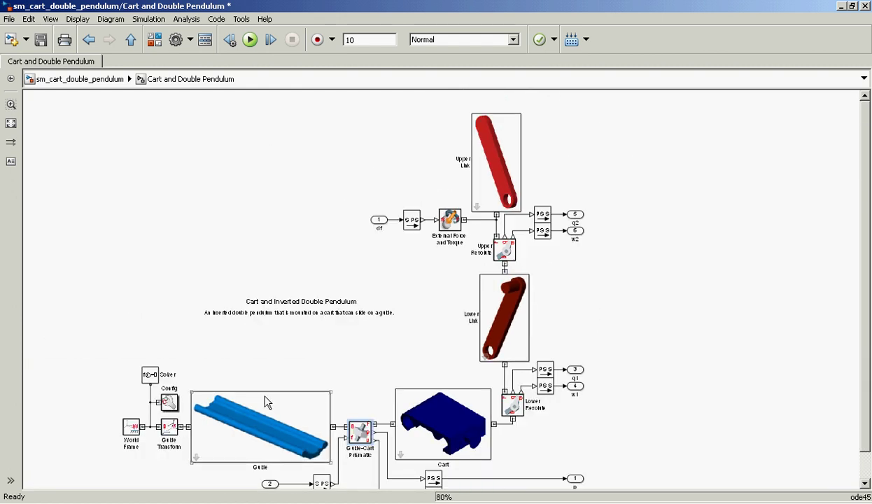
{"action": "double_click", "coordinate": [266, 403]}
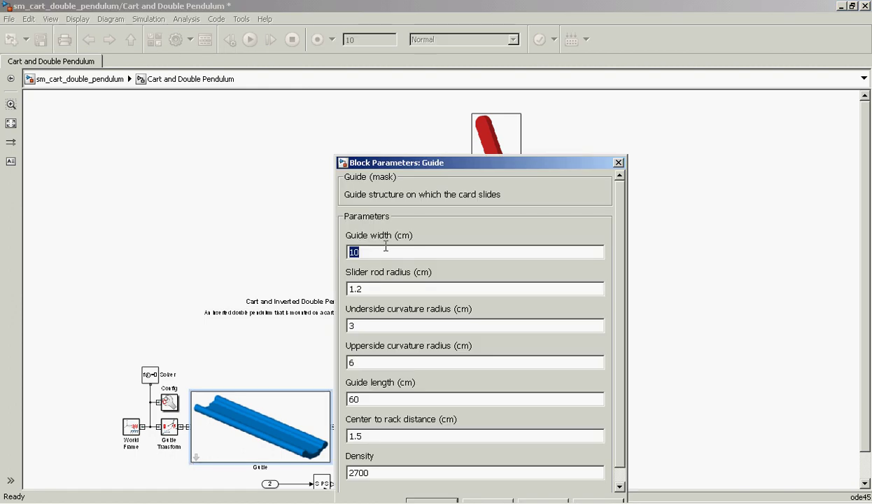
Step: Review the Guide block's dimension and density parameters, and close them without changing anything
{"action": "left_click_drag", "start_coordinate": [471, 165], "coordinate": [433, 88]}
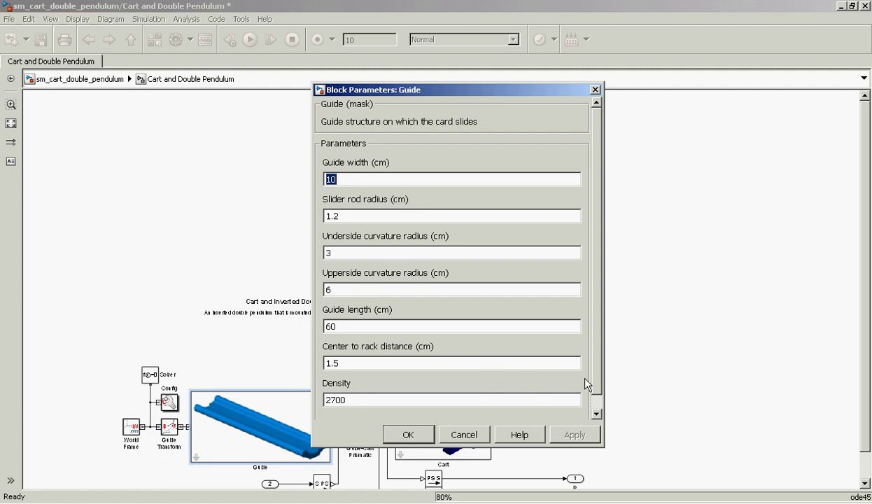
{"action": "left_click_drag", "start_coordinate": [596, 380], "coordinate": [596, 398]}
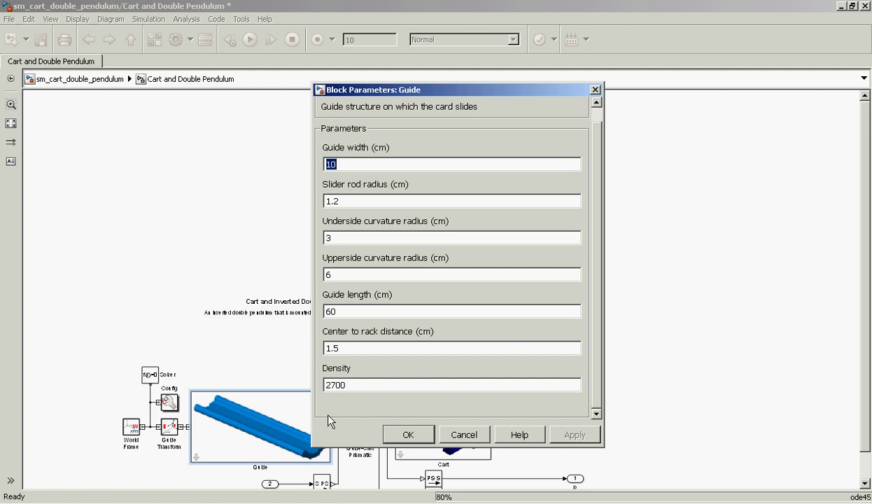
{"action": "left_click", "coordinate": [459, 434]}
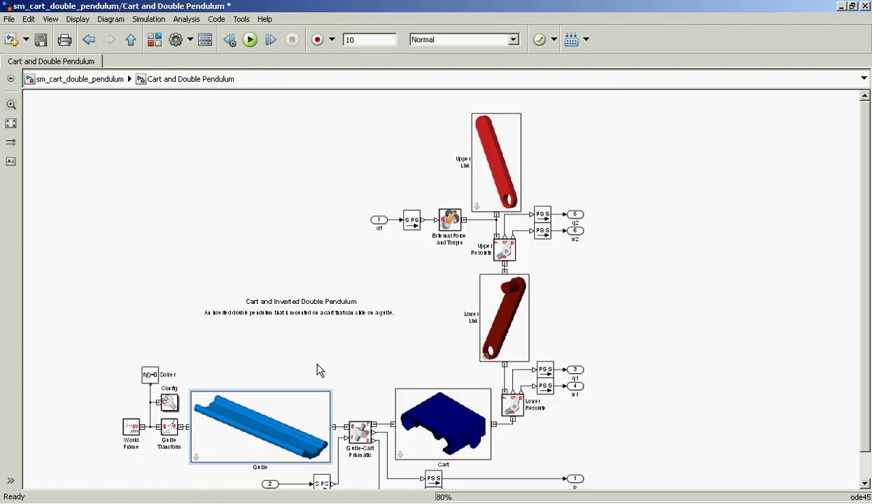
Step: Look under the mask of the Guide block to inspect its solid and Guide-Cart Transform, and return to the Cart and Double Pendulum diagram
{"action": "right_click", "coordinate": [270, 426]}
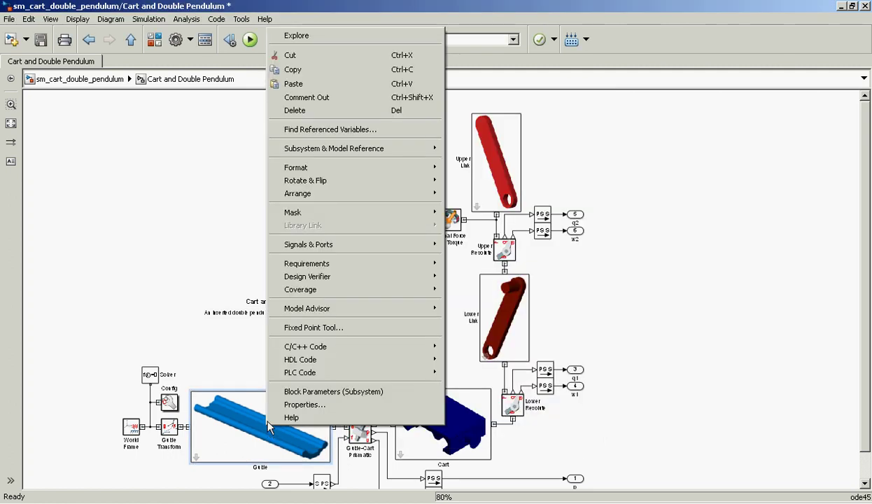
{"action": "mouse_move", "coordinate": [381, 212]}
{"action": "left_click", "coordinate": [480, 242]}
{"action": "left_click", "coordinate": [94, 178]}
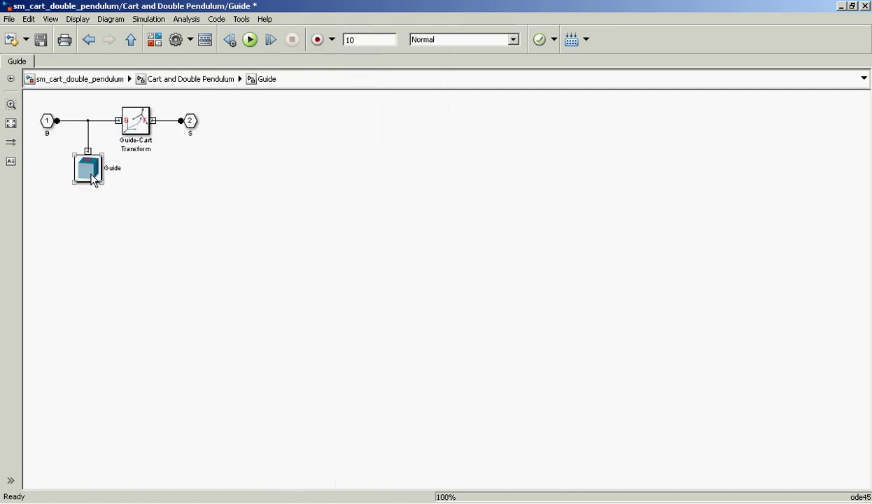
{"action": "left_click", "coordinate": [217, 120]}
{"action": "left_click", "coordinate": [200, 78]}
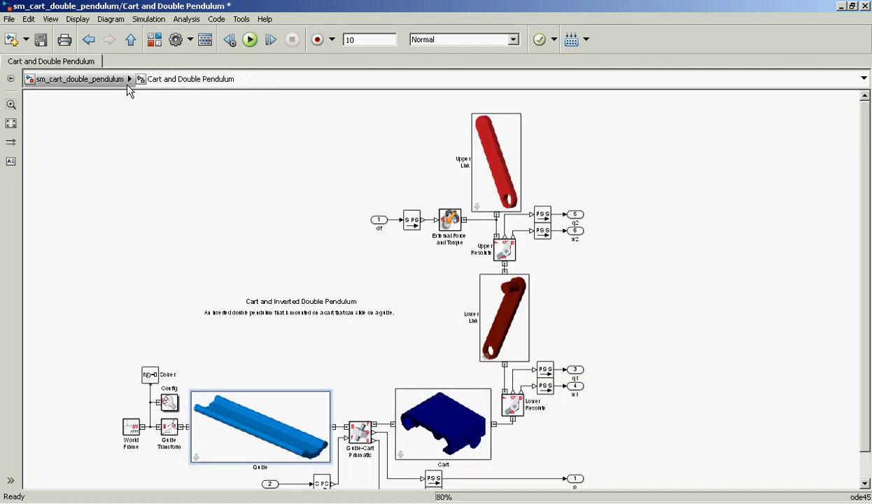
Step: Close the sm_cart_double_pendulum model without saving, along with the sys_cart_dpen variable view and the empty Mechanics Explorers pane
{"action": "left_click", "coordinate": [106, 83]}
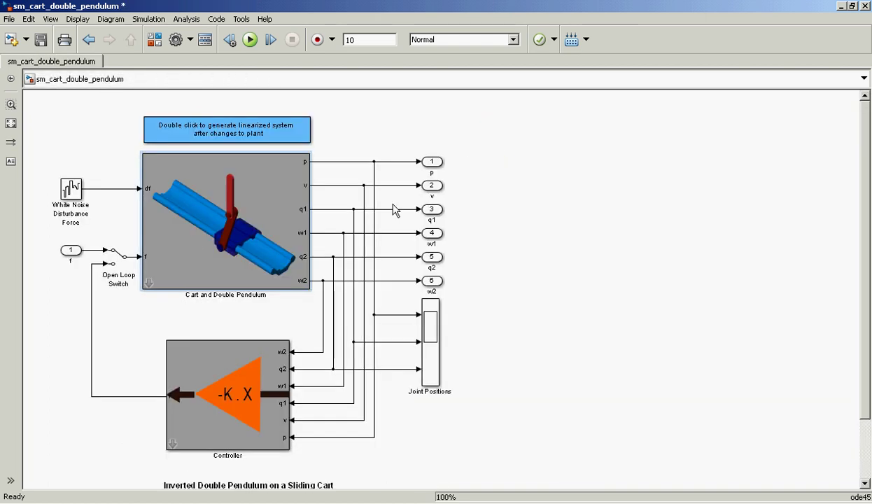
{"action": "left_click", "coordinate": [865, 5]}
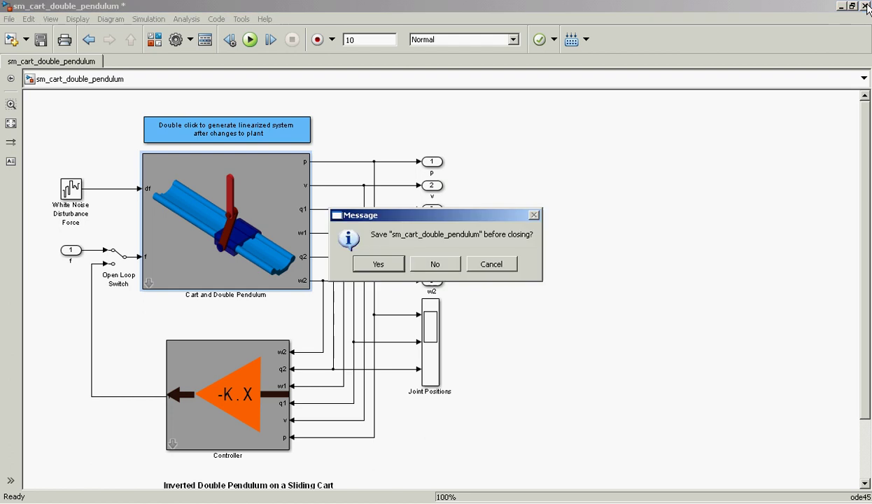
{"action": "left_click", "coordinate": [431, 263]}
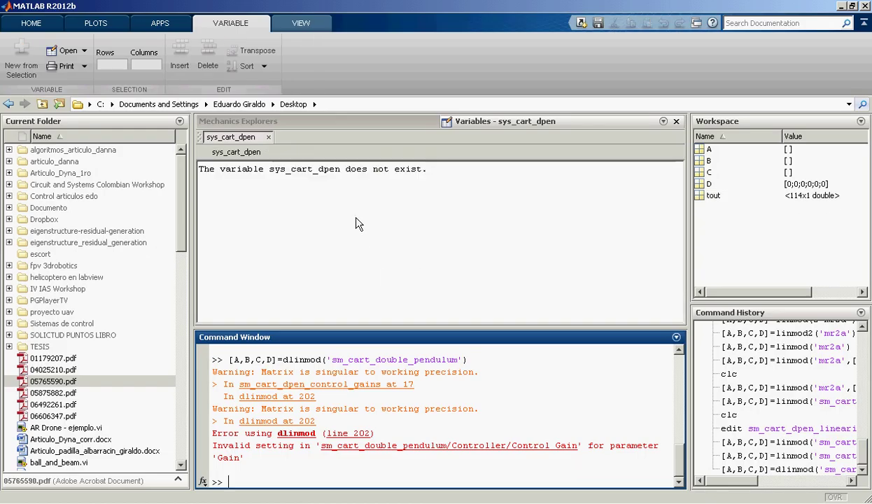
{"action": "left_click", "coordinate": [268, 138]}
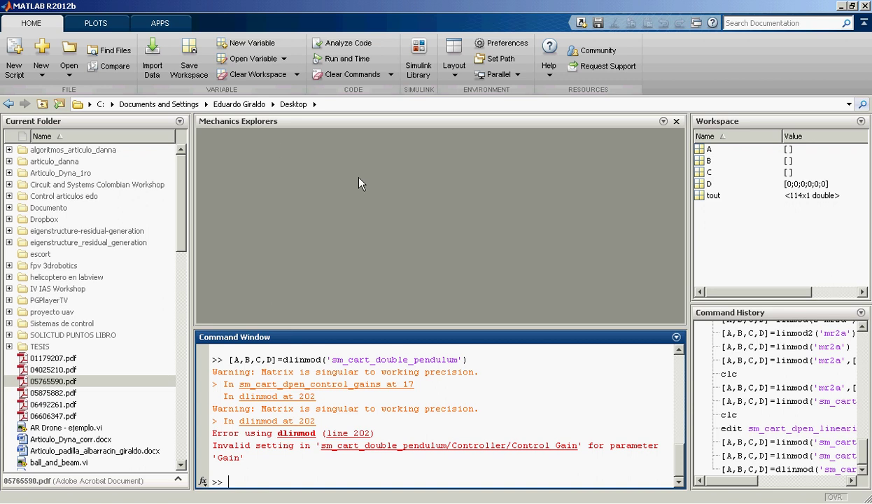
{"action": "left_click", "coordinate": [676, 123]}
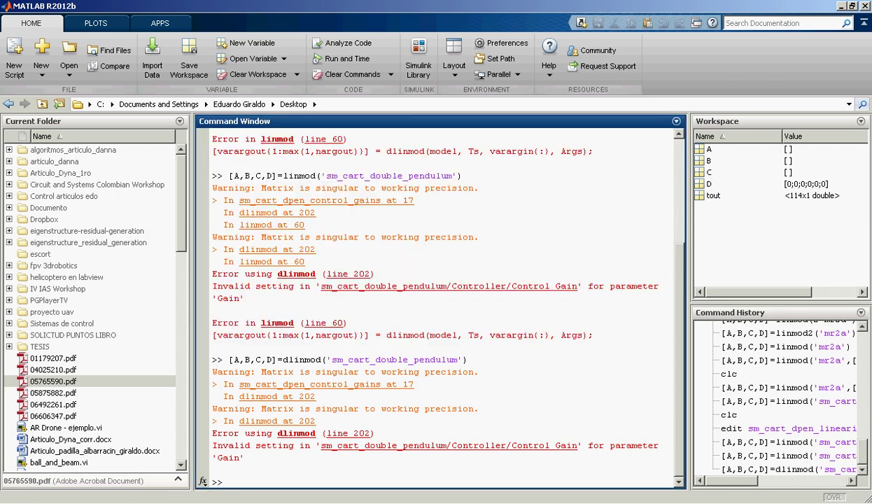
Step: Return to the Help window's SimMechanics Examples and open the Airplane Wing Landing Gear example model
{"action": "left_click", "coordinate": [151, 503]}
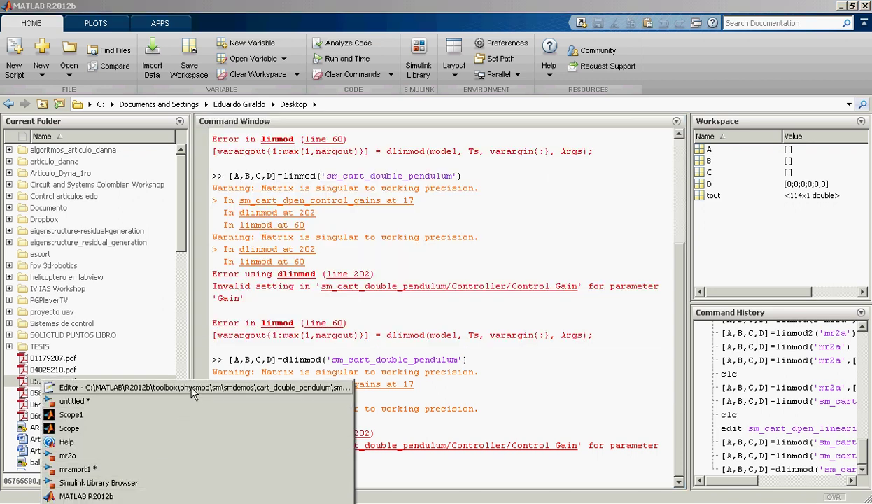
{"action": "left_click", "coordinate": [181, 442]}
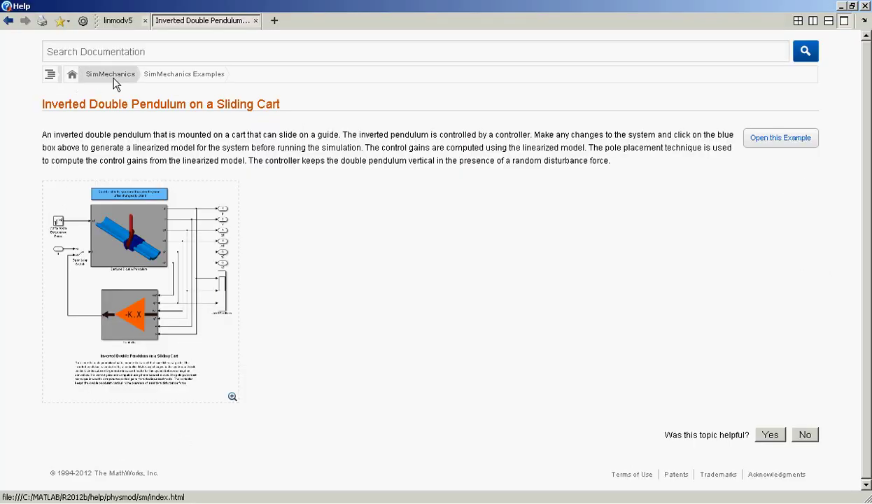
{"action": "left_click", "coordinate": [154, 79]}
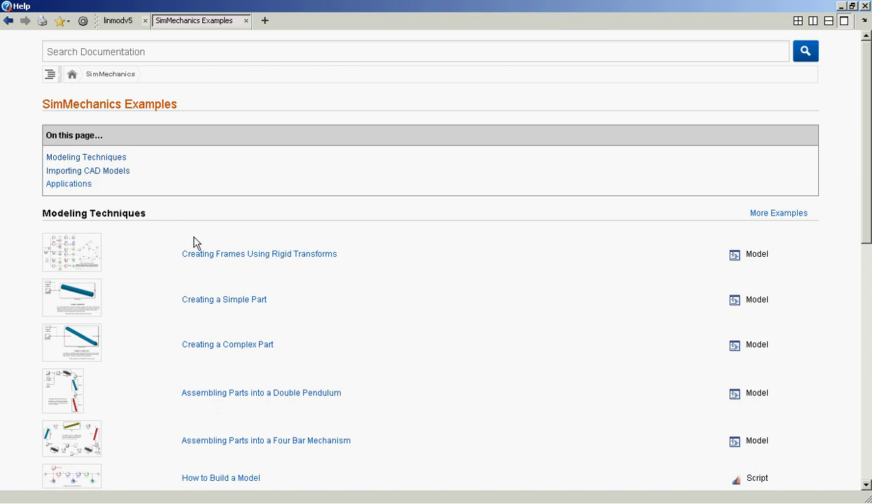
{"action": "scroll", "coordinate": [196, 241], "scroll_direction": "down", "scroll_amount": 5}
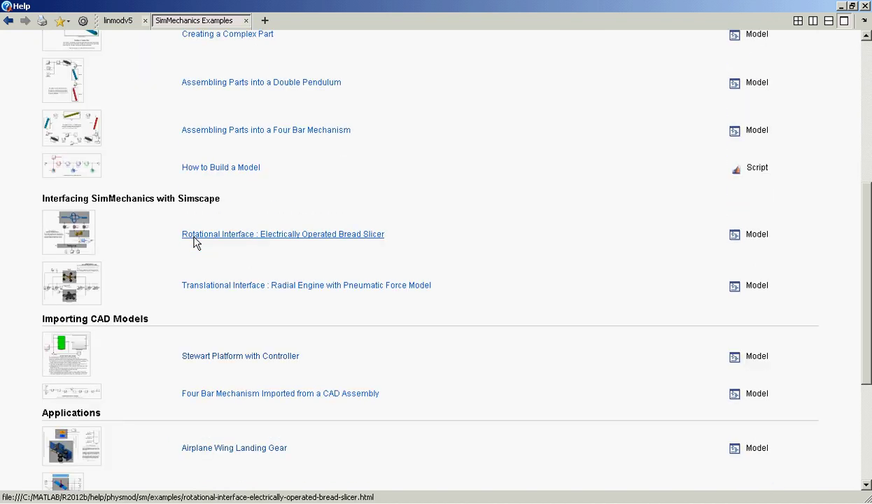
{"action": "scroll", "coordinate": [196, 242], "scroll_direction": "down", "scroll_amount": 3}
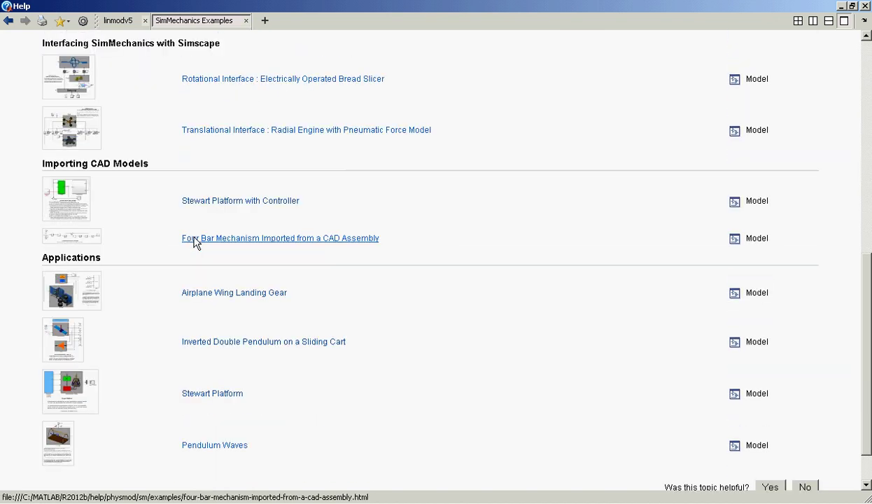
{"action": "left_click", "coordinate": [228, 293]}
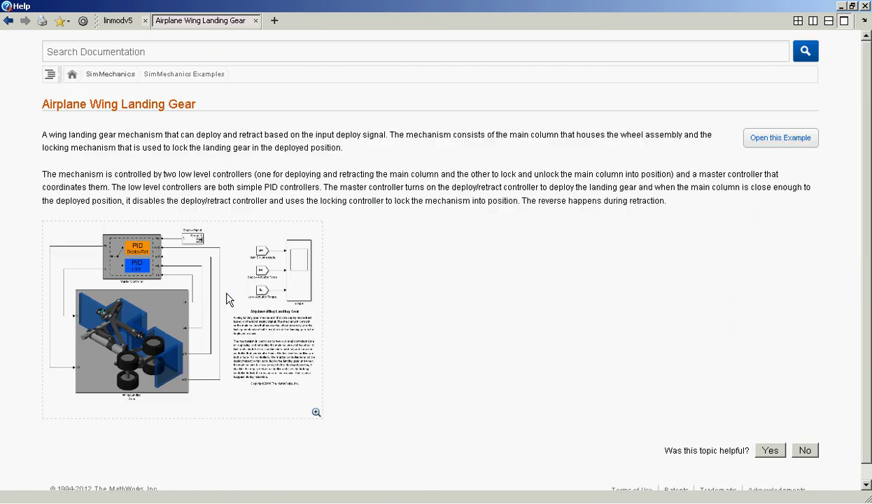
{"action": "left_click", "coordinate": [765, 148]}
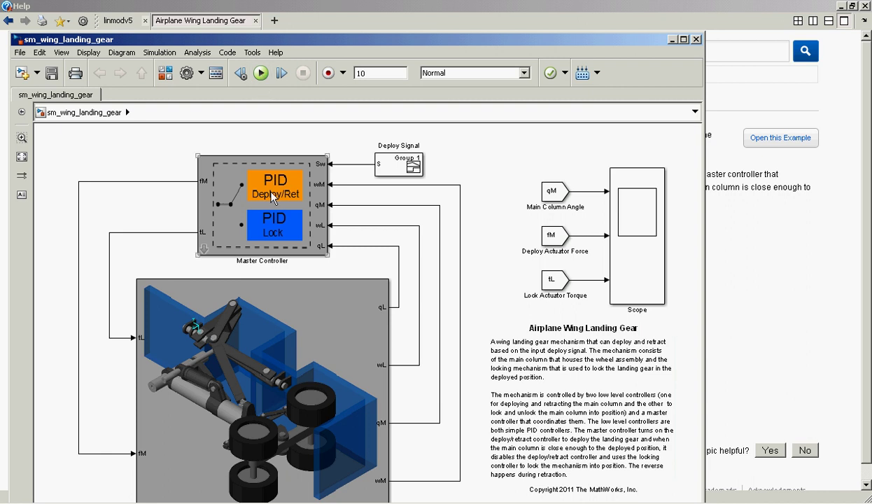
Step: Look over the sm_wing_landing_gear diagram and run its simulation
{"action": "scroll", "coordinate": [285, 268], "scroll_direction": "down", "scroll_amount": 3}
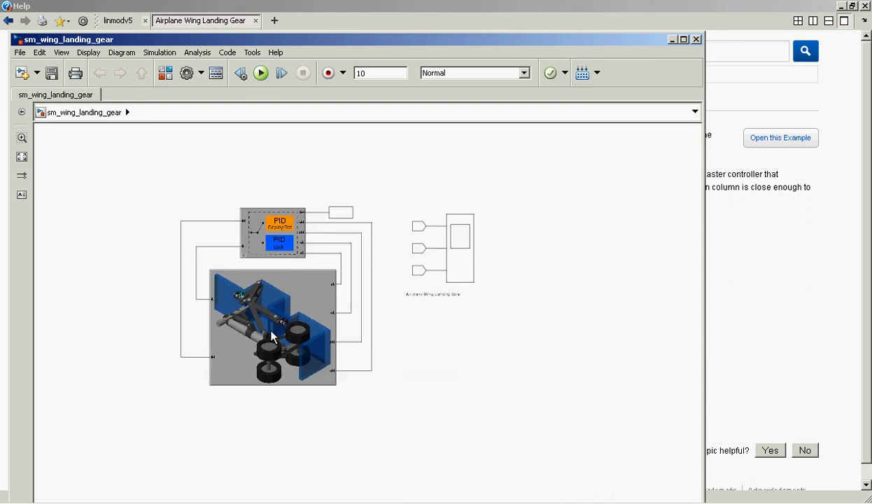
{"action": "scroll", "coordinate": [268, 344], "scroll_direction": "up", "scroll_amount": 3}
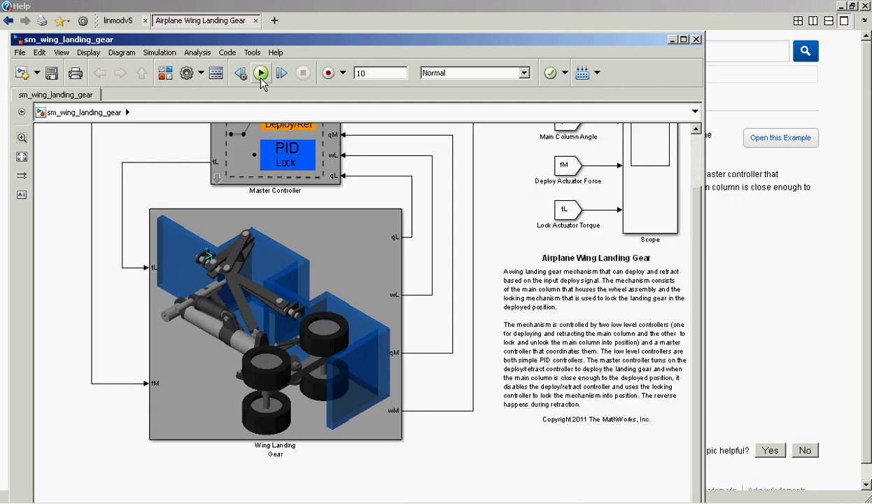
{"action": "left_click", "coordinate": [260, 74]}
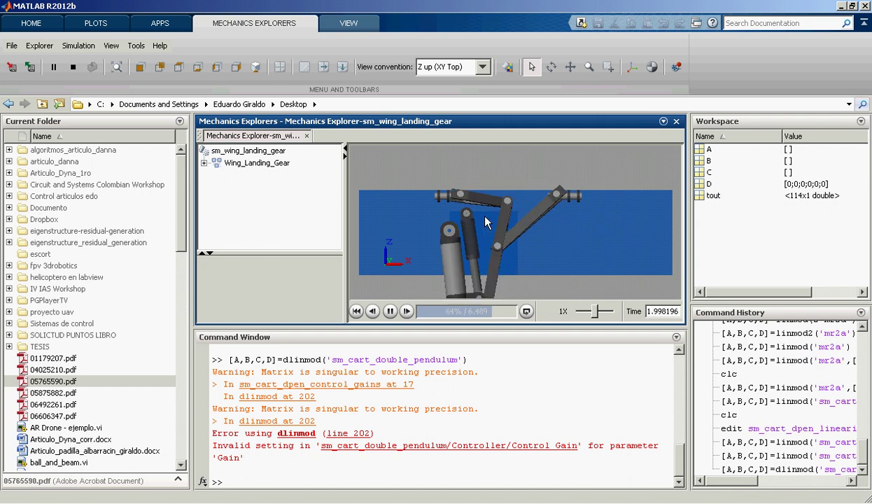
Step: Rotate the landing gear animation to an oblique 3D view showing the whole mechanism, and replay its motion
{"action": "right_click", "coordinate": [410, 191]}
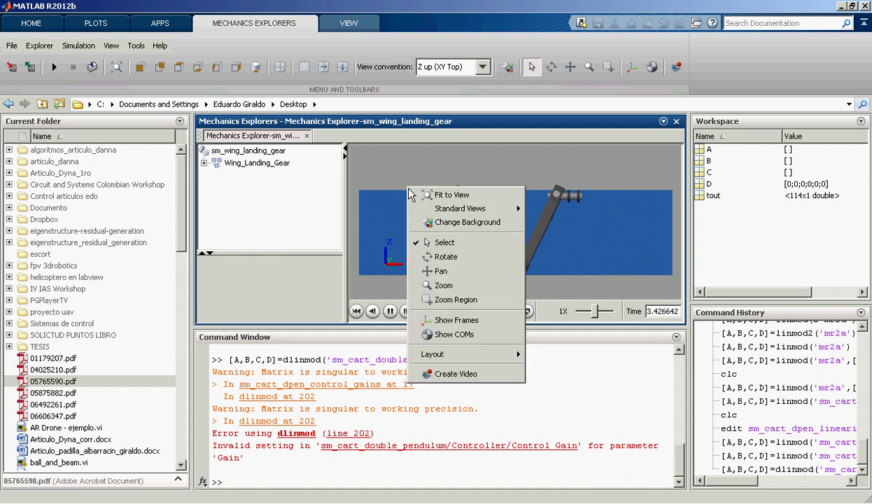
{"action": "left_click", "coordinate": [446, 257]}
{"action": "left_click_drag", "start_coordinate": [503, 252], "coordinate": [406, 231]}
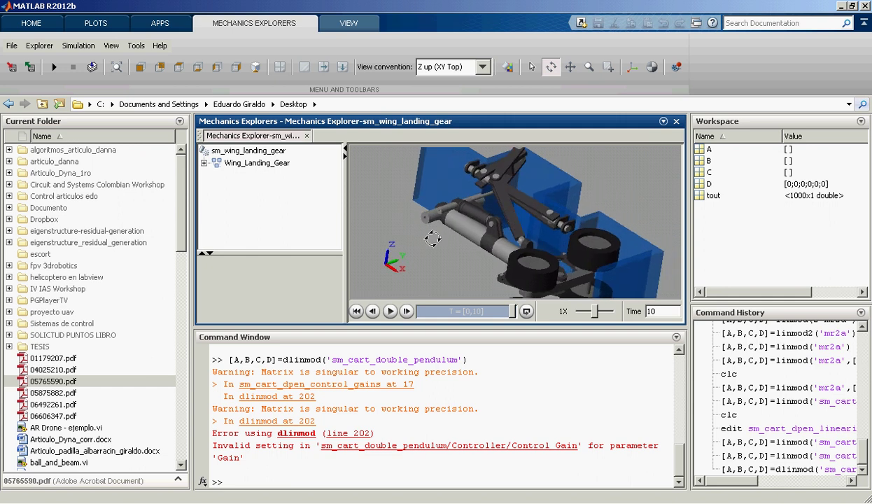
{"action": "scroll", "coordinate": [433, 239], "scroll_direction": "down", "scroll_amount": 3}
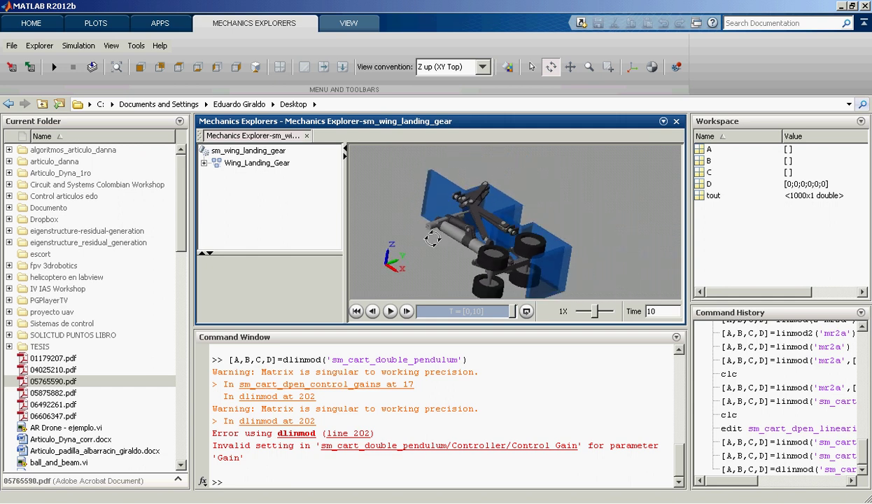
{"action": "left_click", "coordinate": [390, 311]}
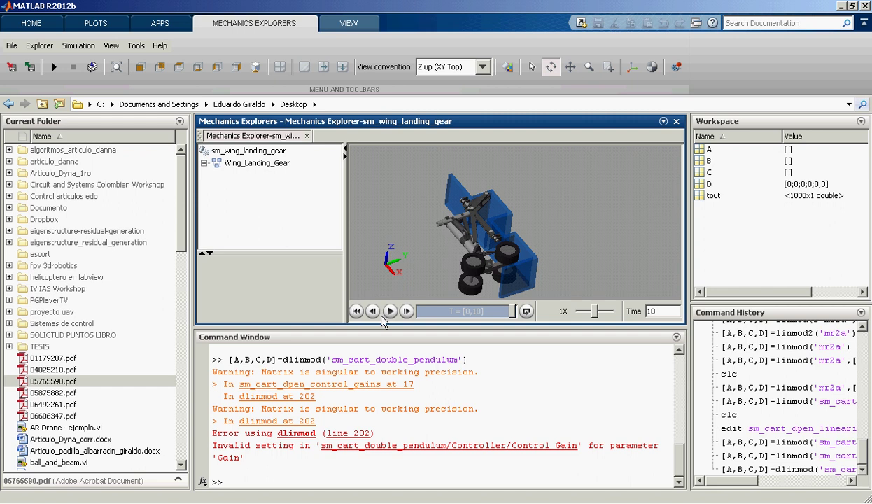
{"action": "left_click", "coordinate": [390, 311]}
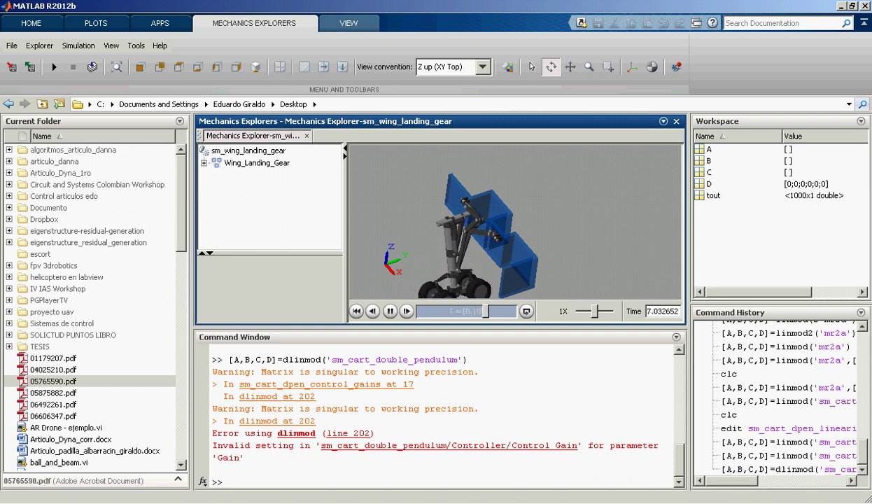
Step: Back in the sm_wing_landing_gear model, look under the mask of the Wing Landing Gear subsystem
{"action": "left_click", "coordinate": [140, 503]}
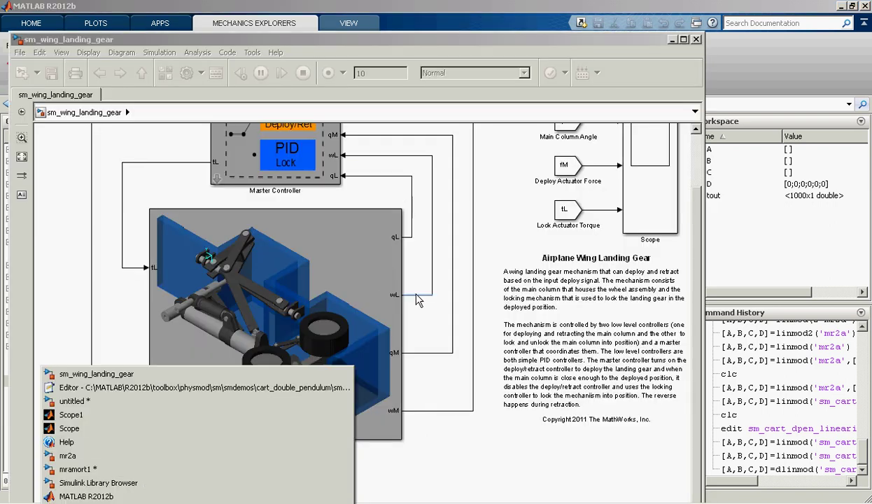
{"action": "right_click", "coordinate": [325, 296]}
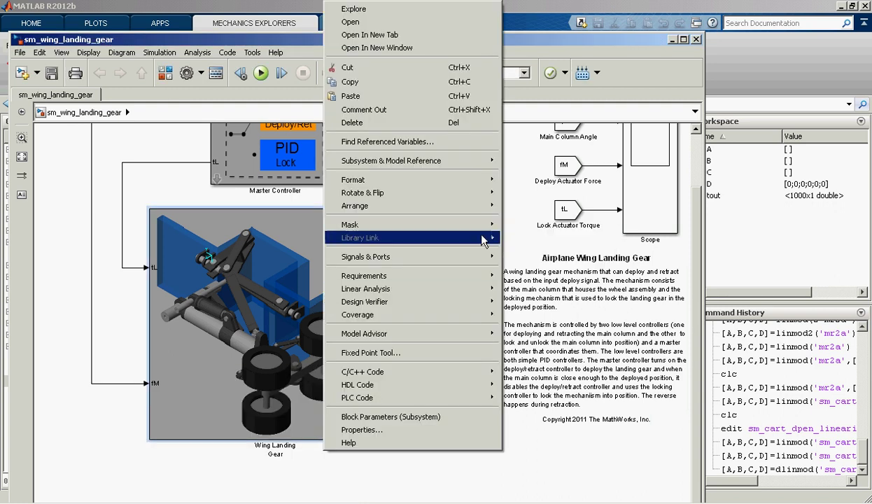
{"action": "mouse_move", "coordinate": [499, 225]}
{"action": "left_click", "coordinate": [515, 249]}
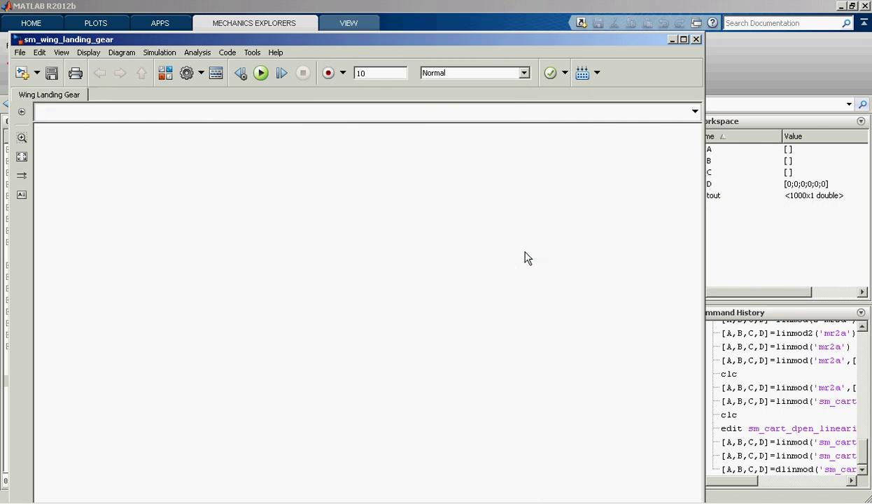
{"action": "scroll", "coordinate": [409, 245], "scroll_direction": "down", "scroll_amount": 3}
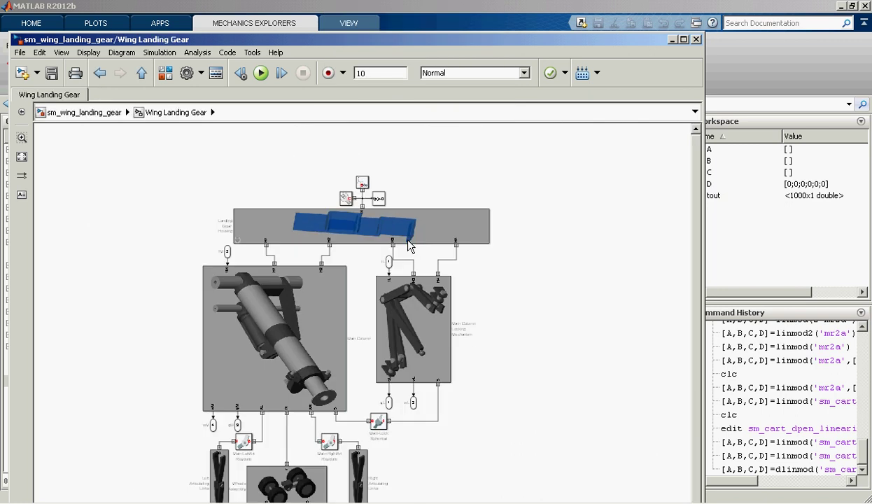
Step: Look under the mask of the Main Column subsystem and examine its cross bars, revolute joints, supporting arm and deploy actuator
{"action": "right_click", "coordinate": [260, 334]}
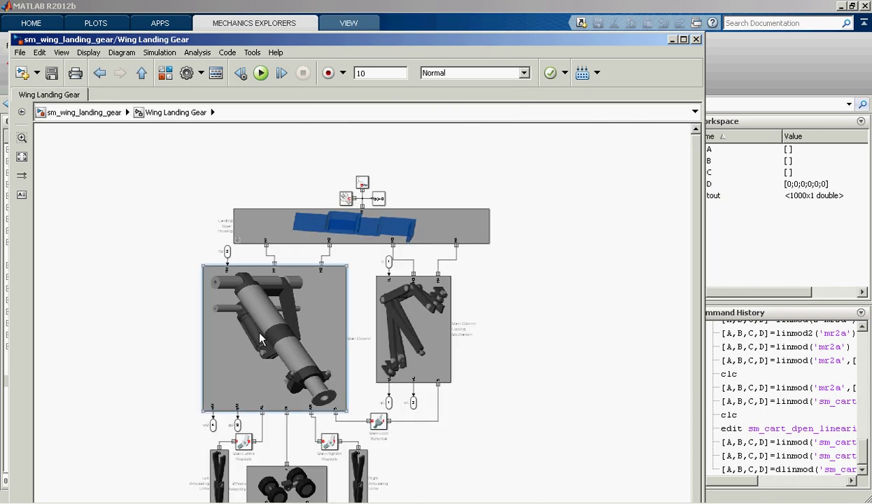
{"action": "left_click", "coordinate": [242, 327]}
{"action": "right_click", "coordinate": [242, 332]}
{"action": "mouse_move", "coordinate": [364, 224]}
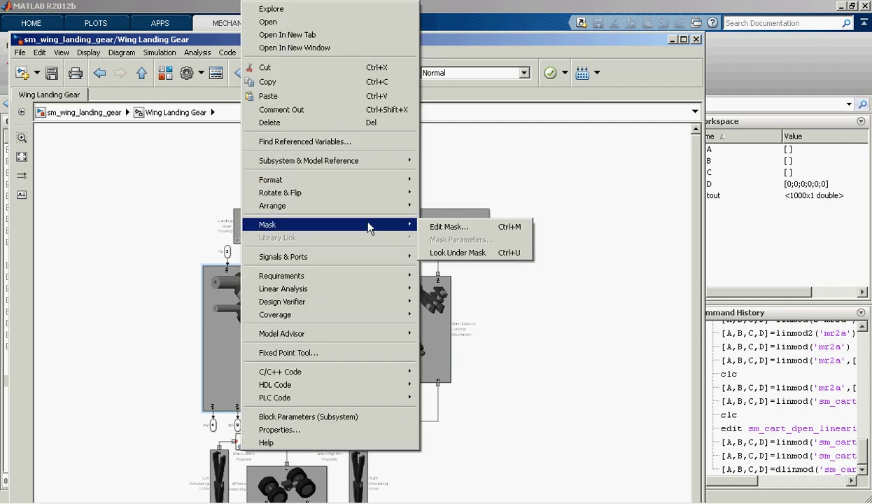
{"action": "left_click", "coordinate": [457, 253]}
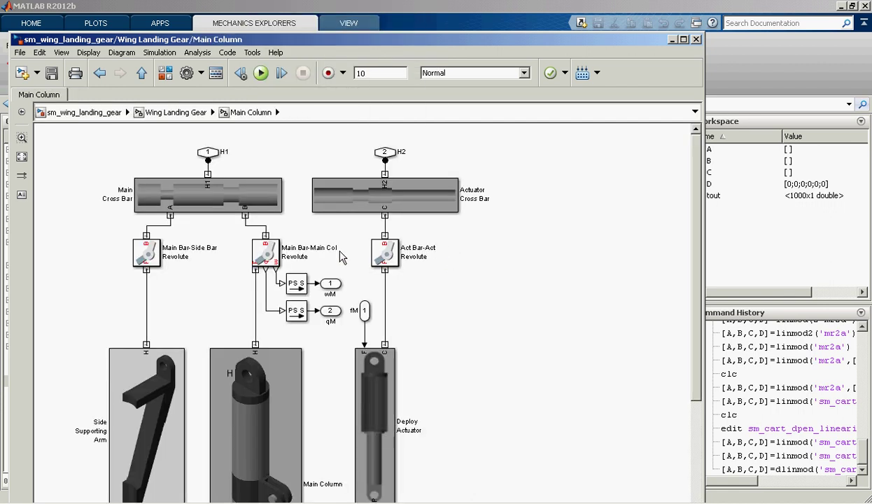
{"action": "scroll", "coordinate": [340, 253], "scroll_direction": "down", "scroll_amount": 1}
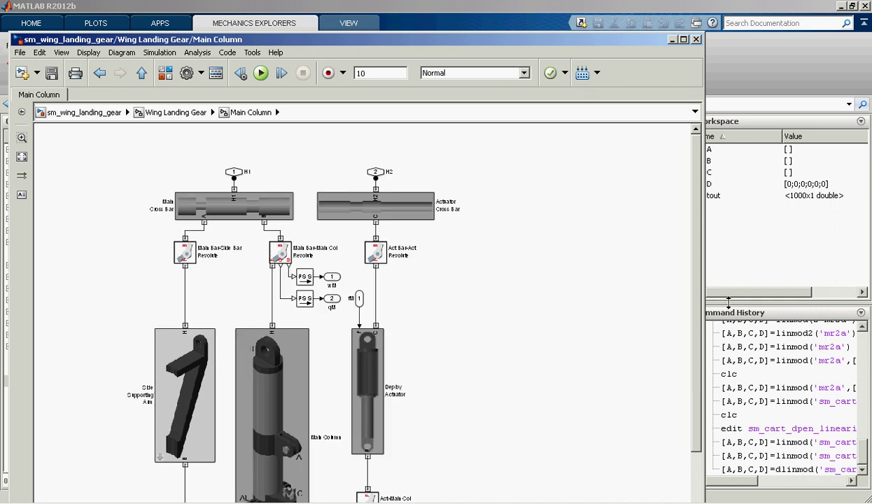
{"action": "mouse_move", "coordinate": [697, 329]}
{"action": "left_mouse_down"}
{"action": "mouse_move", "coordinate": [693, 407]}
{"action": "mouse_move", "coordinate": [688, 341]}
{"action": "left_mouse_up"}
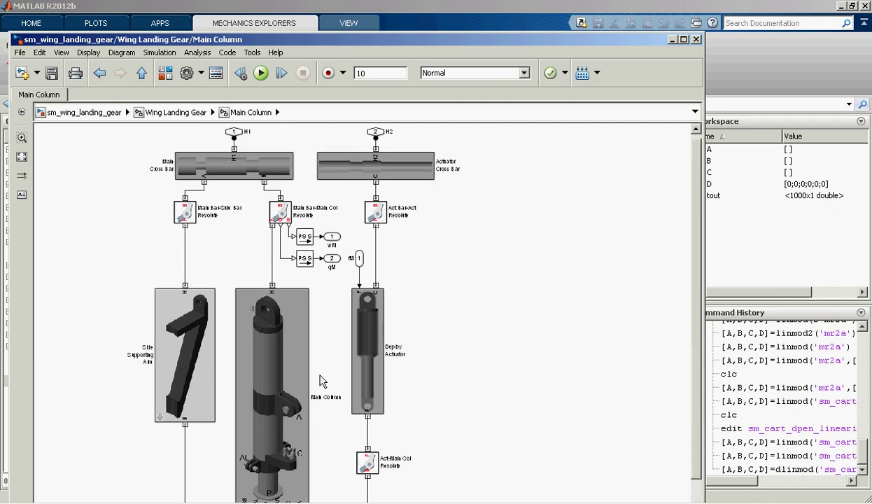
Step: Look under the mask of the Side Supporting Arm subsystem to examine its solids and rigid transforms
{"action": "right_click", "coordinate": [168, 336]}
{"action": "mouse_move", "coordinate": [250, 284]}
{"action": "mouse_move", "coordinate": [333, 185]}
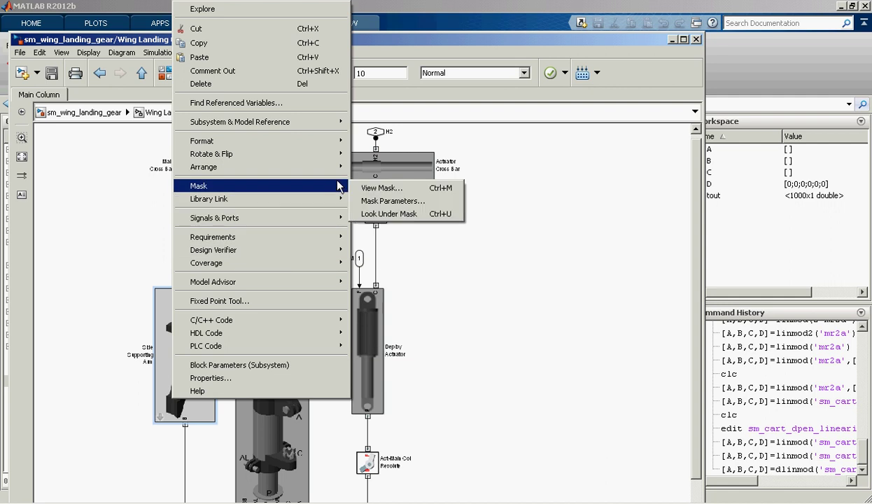
{"action": "left_click", "coordinate": [367, 215]}
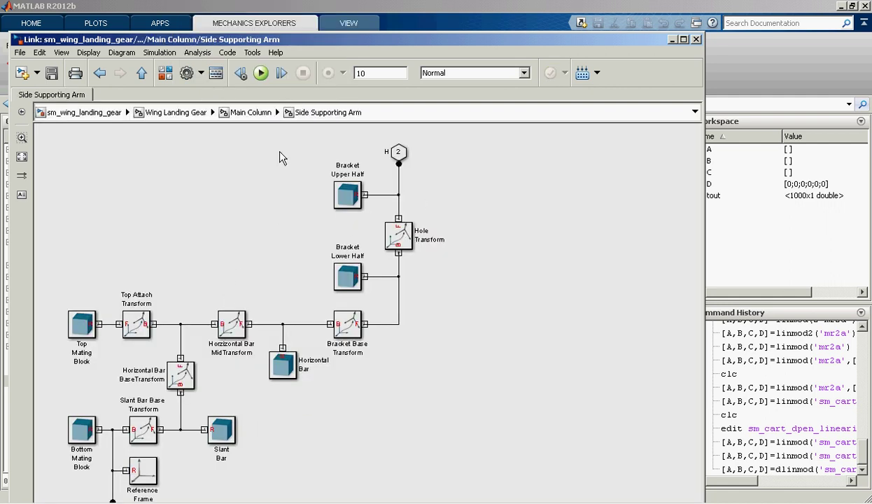
Step: Go back up to the Wing Landing Gear level and reopen its Main Column subsystem
{"action": "left_click", "coordinate": [188, 116]}
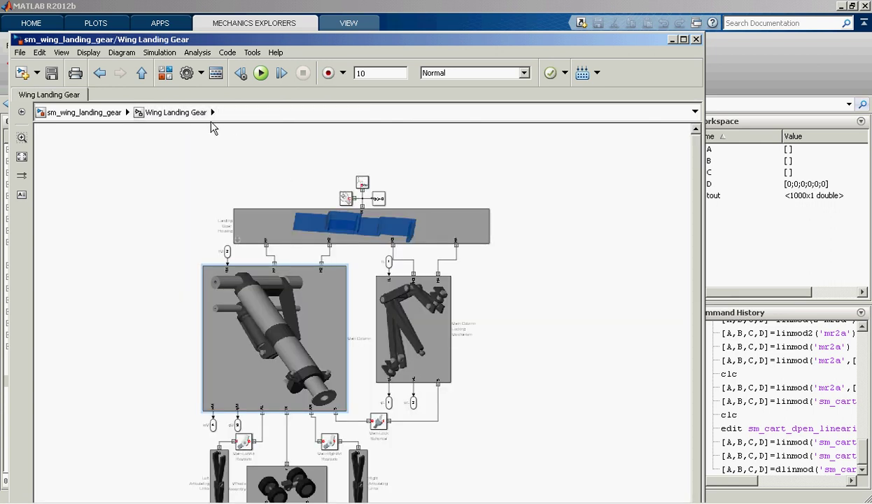
{"action": "left_click", "coordinate": [267, 241]}
{"action": "double_click", "coordinate": [299, 312]}
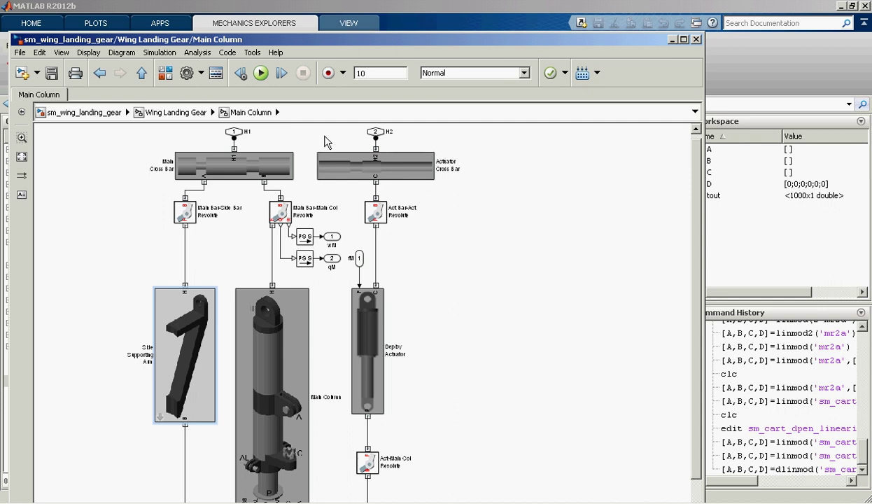
Step: Return to the top level of sm_wing_landing_gear and review the Master Controller, landing gear and scope blocks with the model description
{"action": "left_click", "coordinate": [106, 112]}
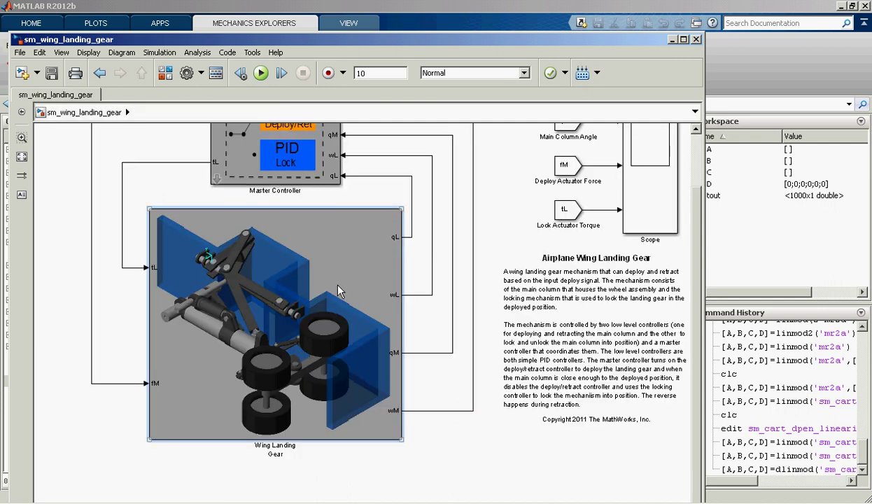
{"action": "scroll", "coordinate": [359, 296], "scroll_direction": "up", "scroll_amount": 2}
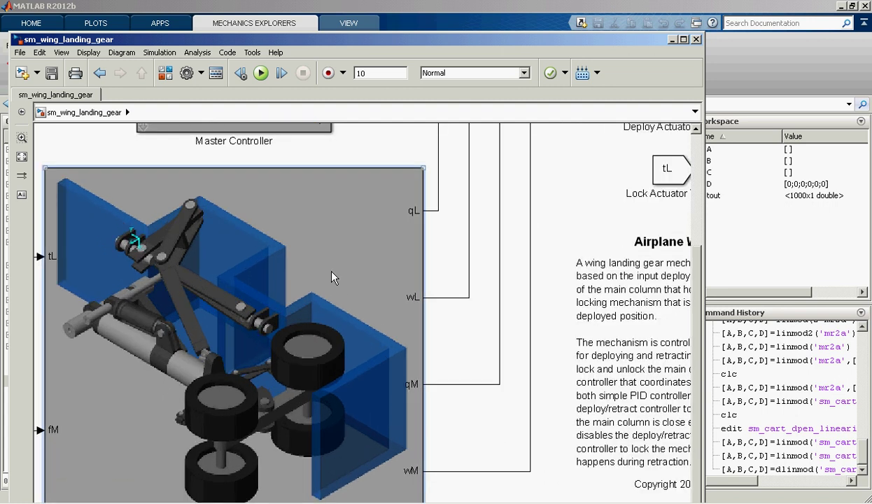
{"action": "scroll", "coordinate": [335, 279], "scroll_direction": "down", "scroll_amount": 2}
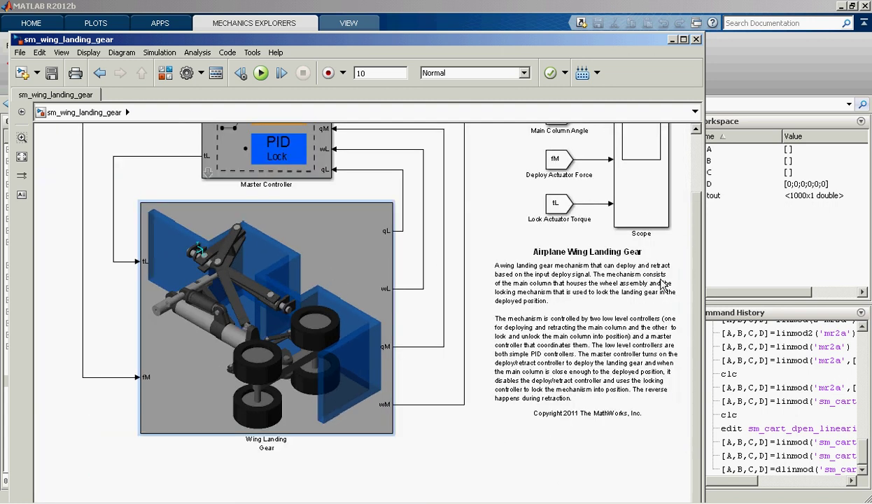
{"action": "scroll", "coordinate": [697, 285], "scroll_direction": "up", "scroll_amount": 1}
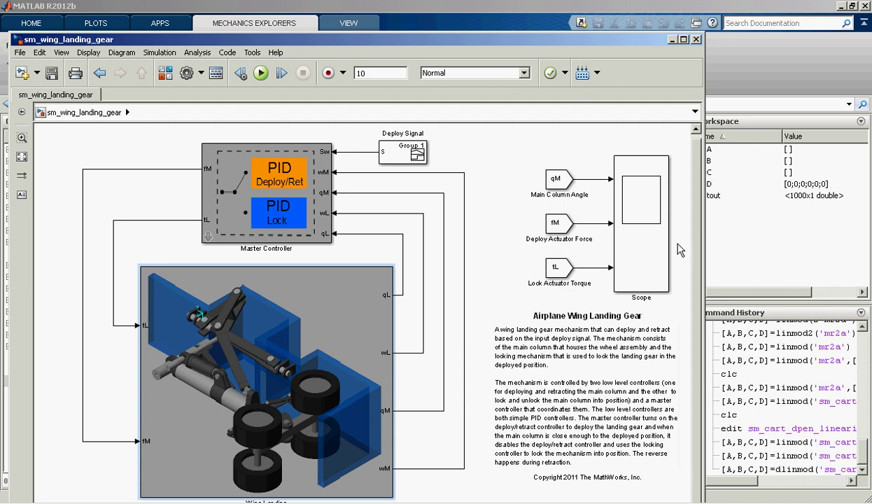
{"action": "left_click", "coordinate": [310, 160]}
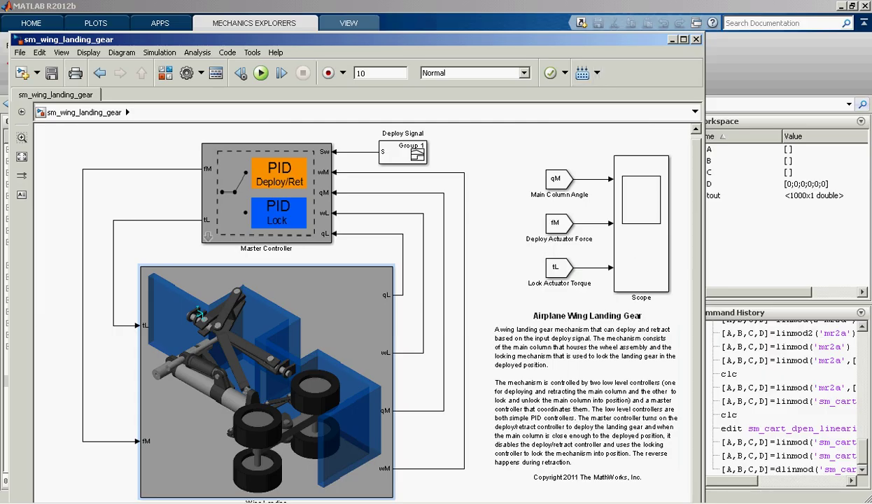
{"action": "left_click", "coordinate": [702, 502]}
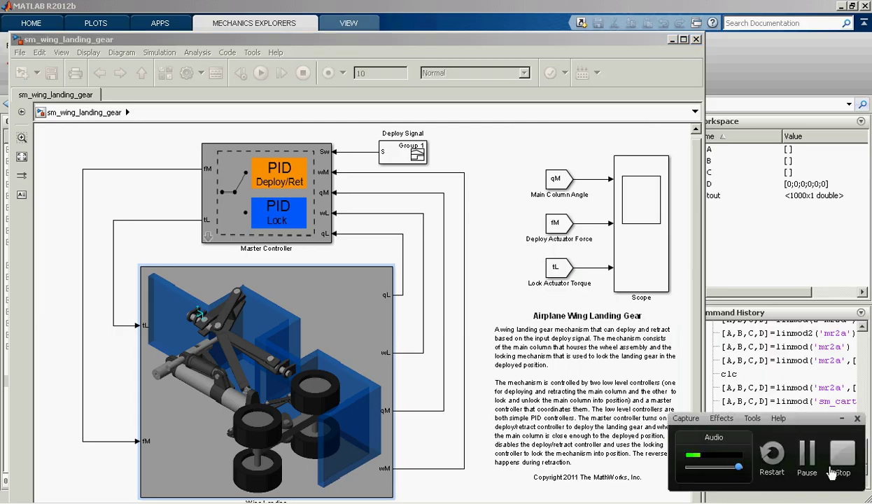